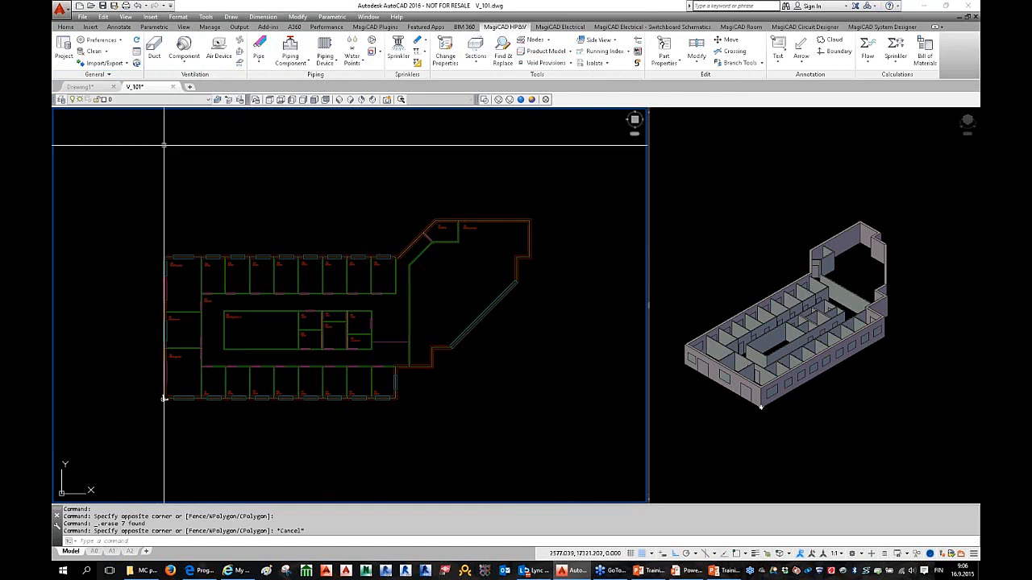
Step: Return to the model space floor plan and open Project Management listing Storey 1 and Storey 2
{"action": "mouse_move", "coordinate": [132, 87]}
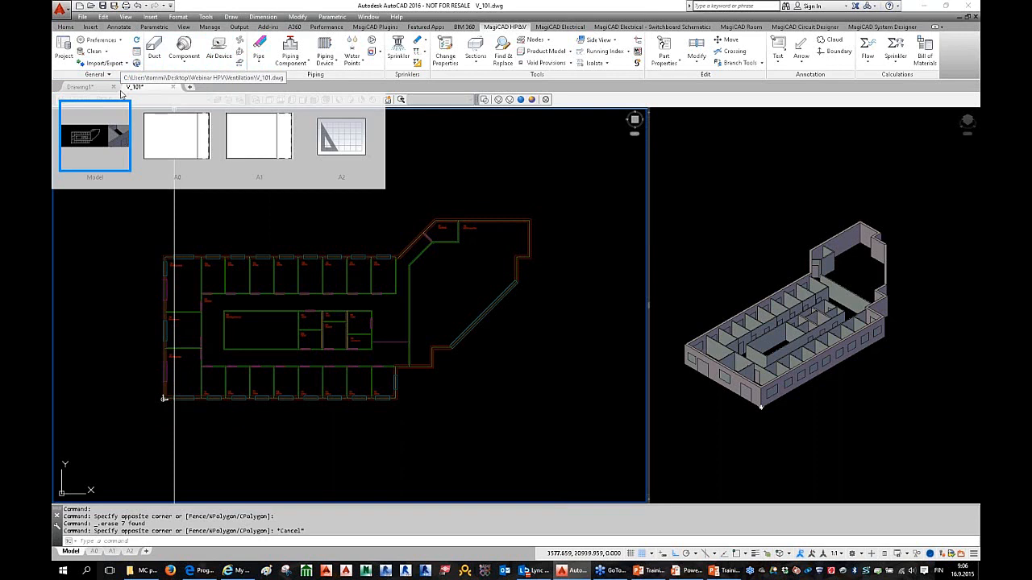
{"action": "left_click", "coordinate": [125, 109]}
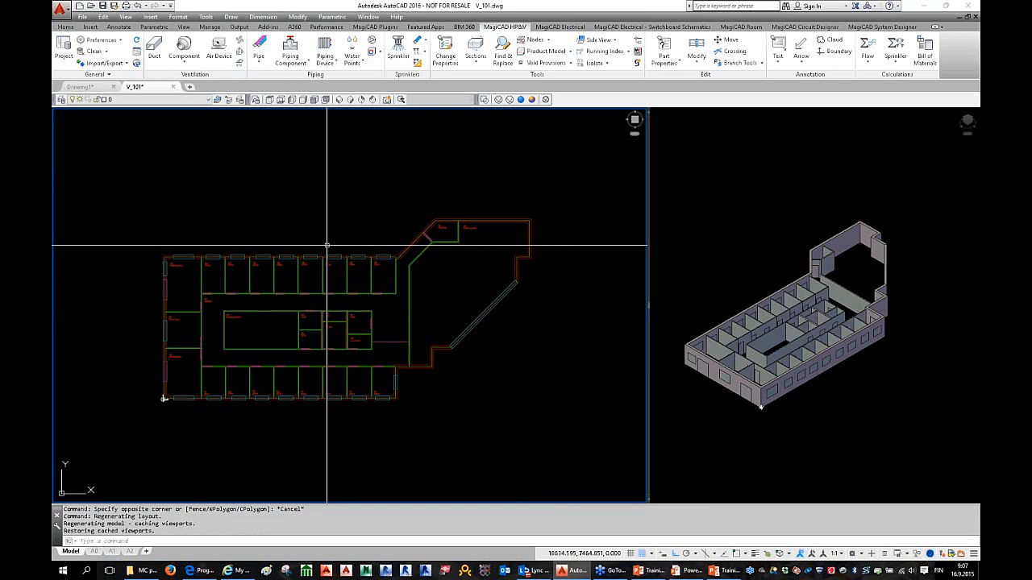
{"action": "middle_click_drag", "start_coordinate": [348, 262], "coordinate": [382, 263]}
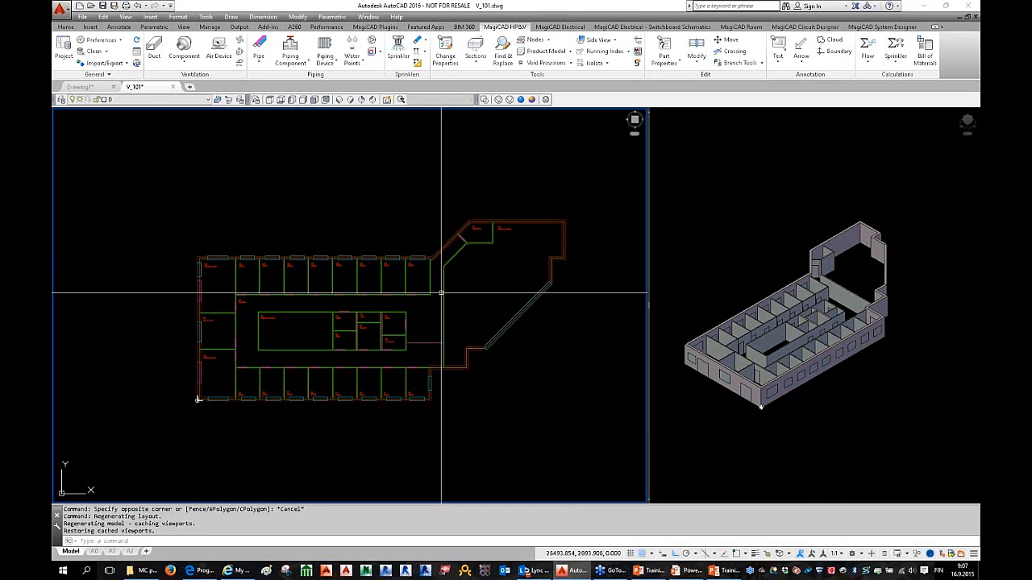
{"action": "scroll", "coordinate": [378, 277], "scroll_direction": "up", "scroll_amount": 3}
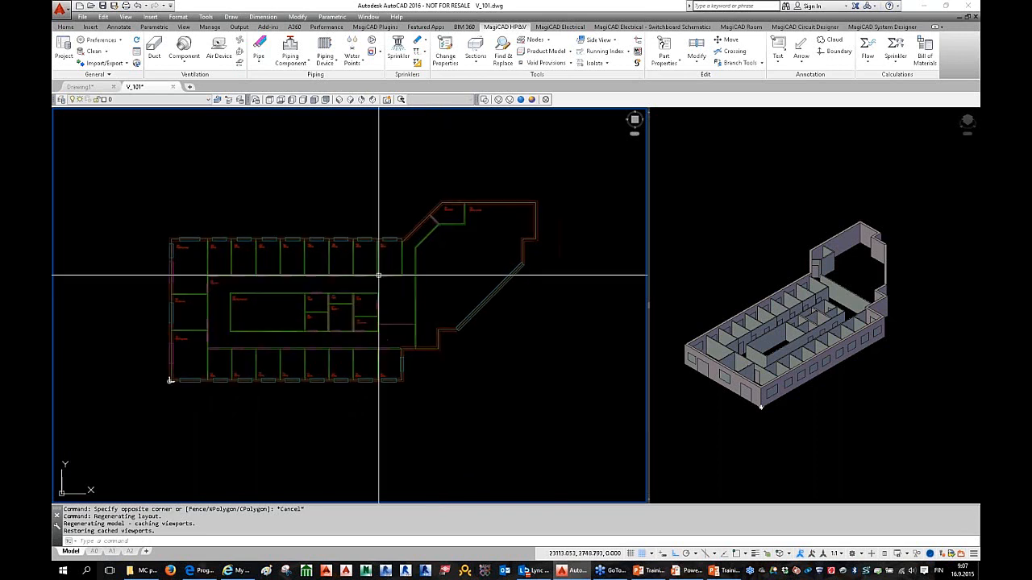
{"action": "scroll", "coordinate": [372, 281], "scroll_direction": "down", "scroll_amount": 3}
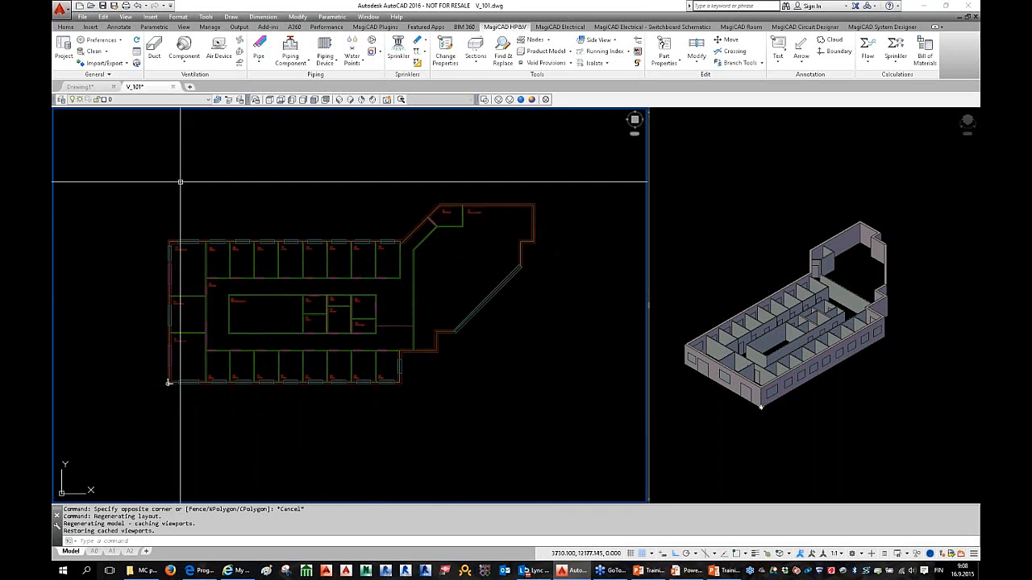
{"action": "left_click", "coordinate": [64, 55]}
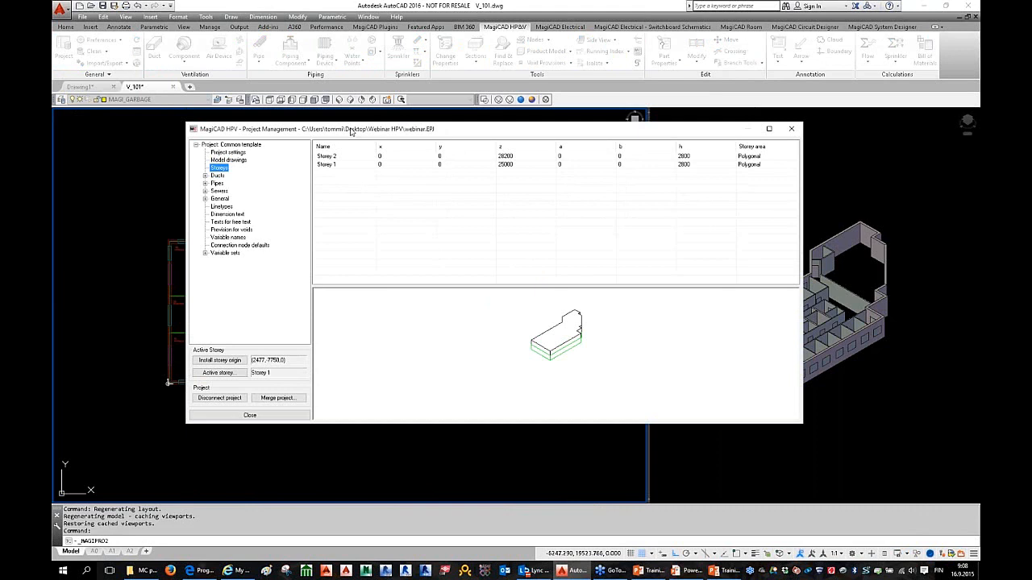
{"action": "left_click_drag", "start_coordinate": [358, 131], "coordinate": [367, 130]}
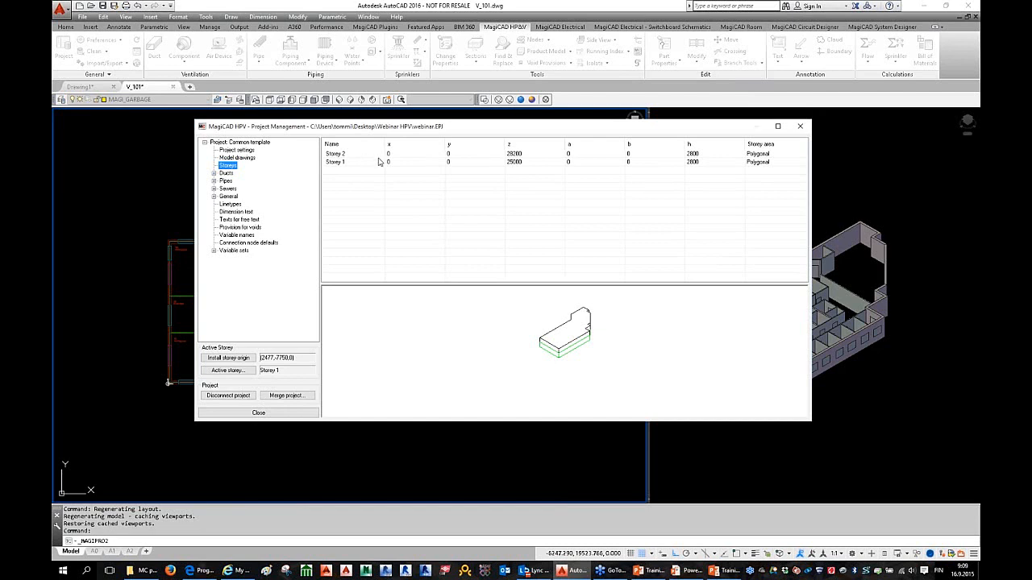
Step: Select Storey 1 and Storey 2 in turn to compare their levels in the preview
{"action": "left_click", "coordinate": [522, 164]}
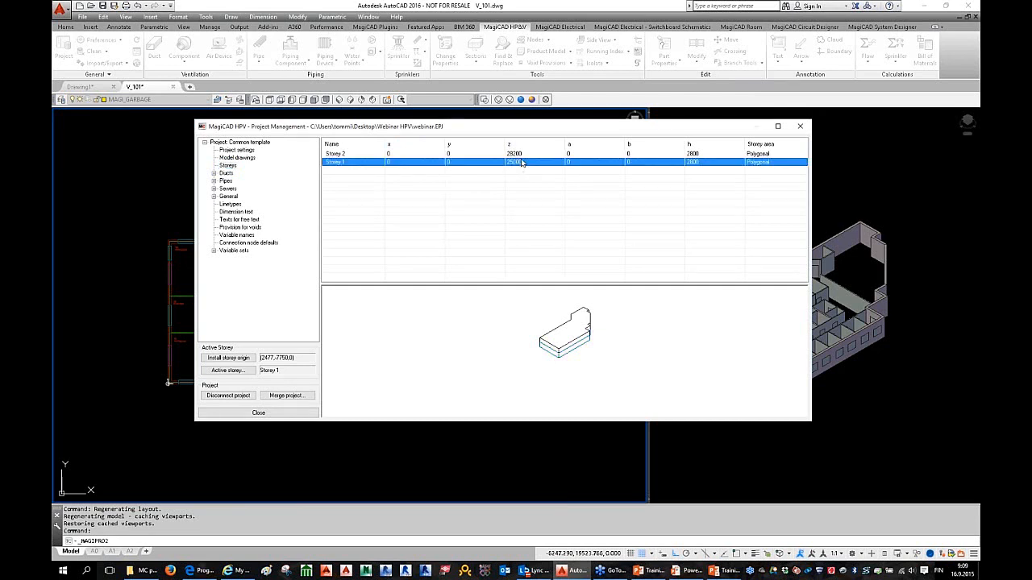
{"action": "left_click", "coordinate": [521, 153]}
{"action": "left_click", "coordinate": [518, 163]}
{"action": "left_click_drag", "start_coordinate": [523, 132], "coordinate": [514, 134]}
{"action": "left_click", "coordinate": [513, 156]}
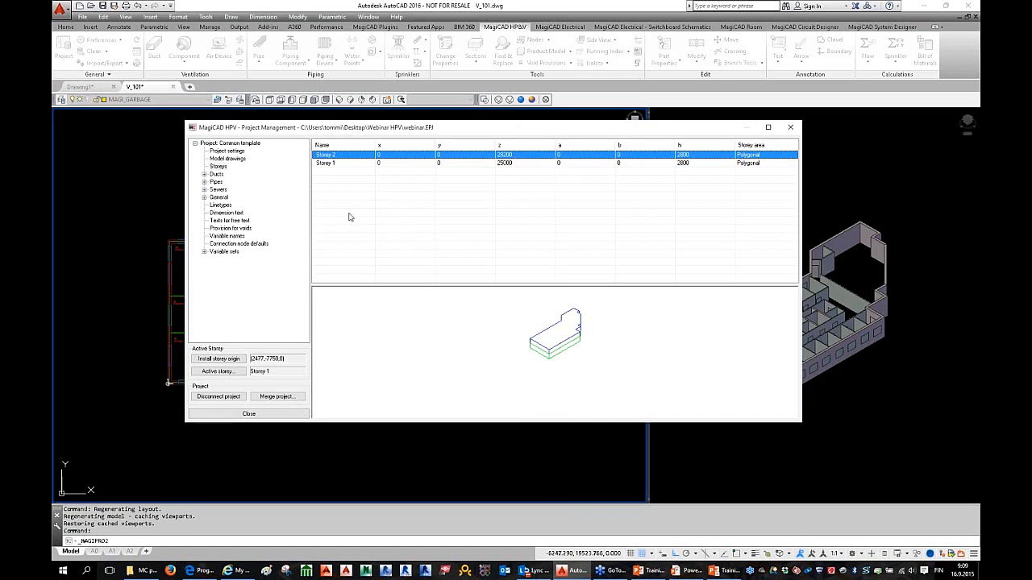
{"action": "left_click_drag", "start_coordinate": [412, 137], "coordinate": [389, 141]}
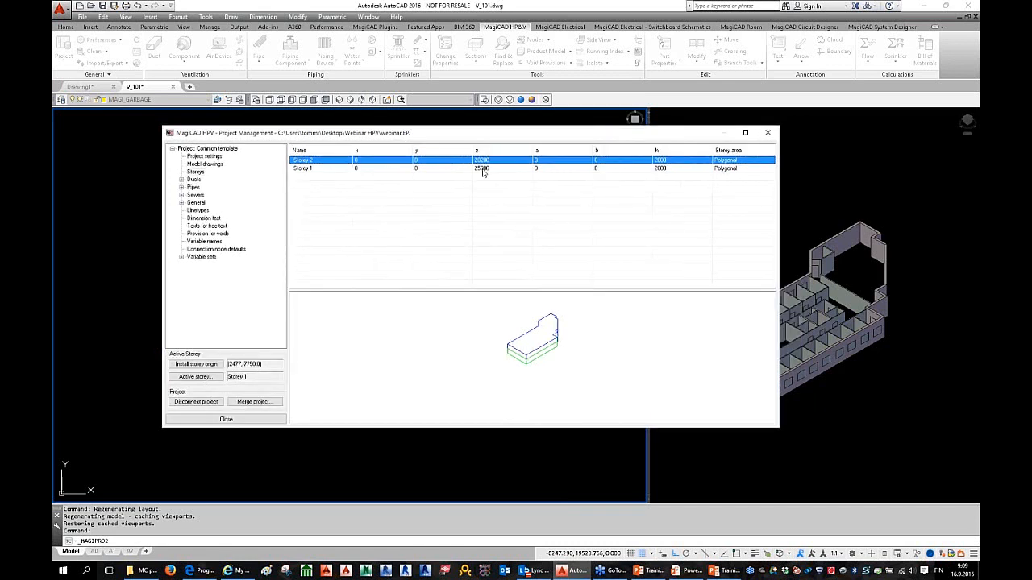
{"action": "left_click", "coordinate": [489, 171]}
{"action": "left_click", "coordinate": [488, 161]}
{"action": "left_click", "coordinate": [488, 167]}
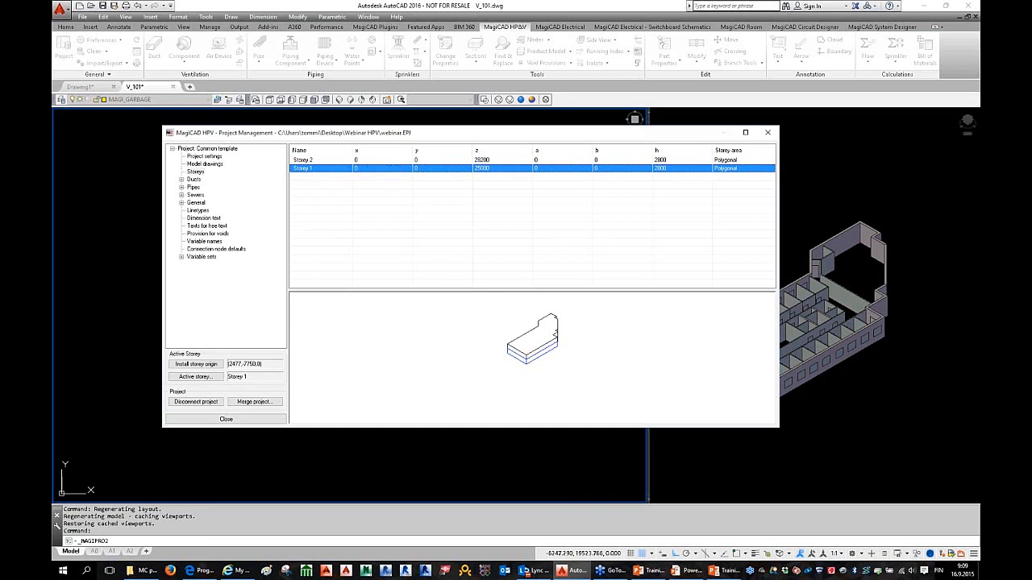
Step: Rotate the 3D storey preview while highlighting each storey, and expand the Ducts category
{"action": "left_click_drag", "start_coordinate": [516, 352], "coordinate": [555, 360]}
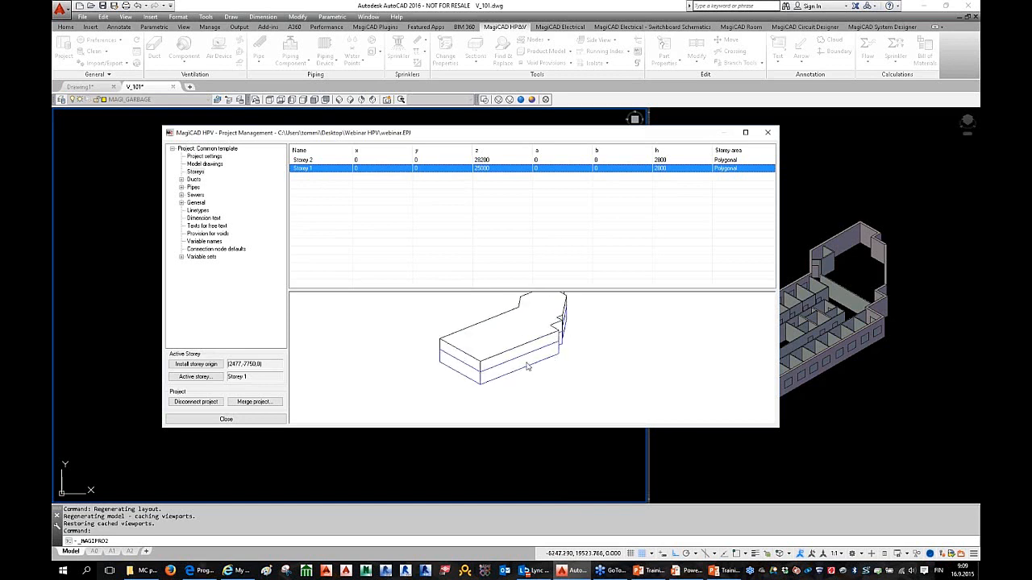
{"action": "left_click", "coordinate": [343, 161]}
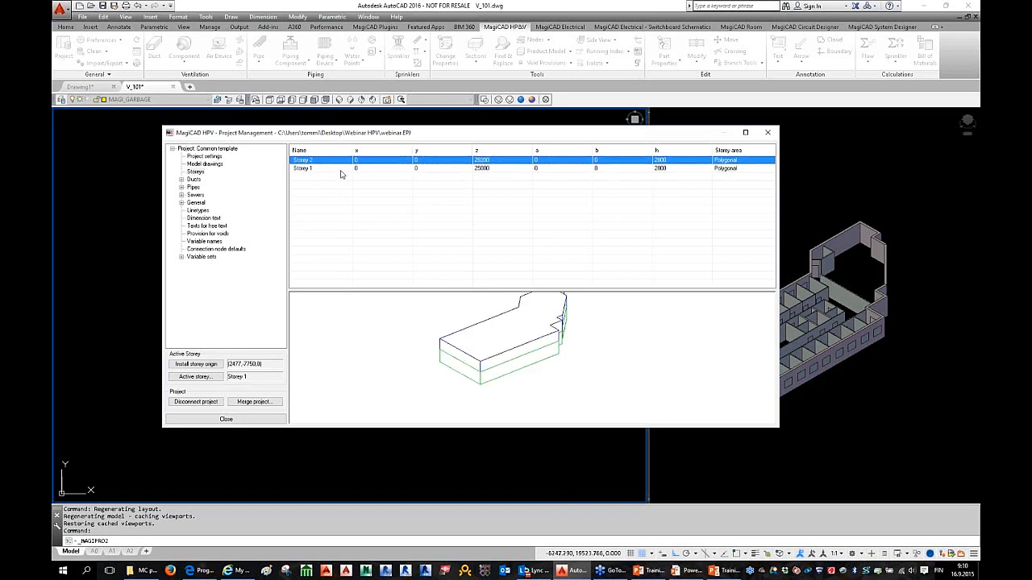
{"action": "left_click_drag", "start_coordinate": [544, 329], "coordinate": [571, 301]}
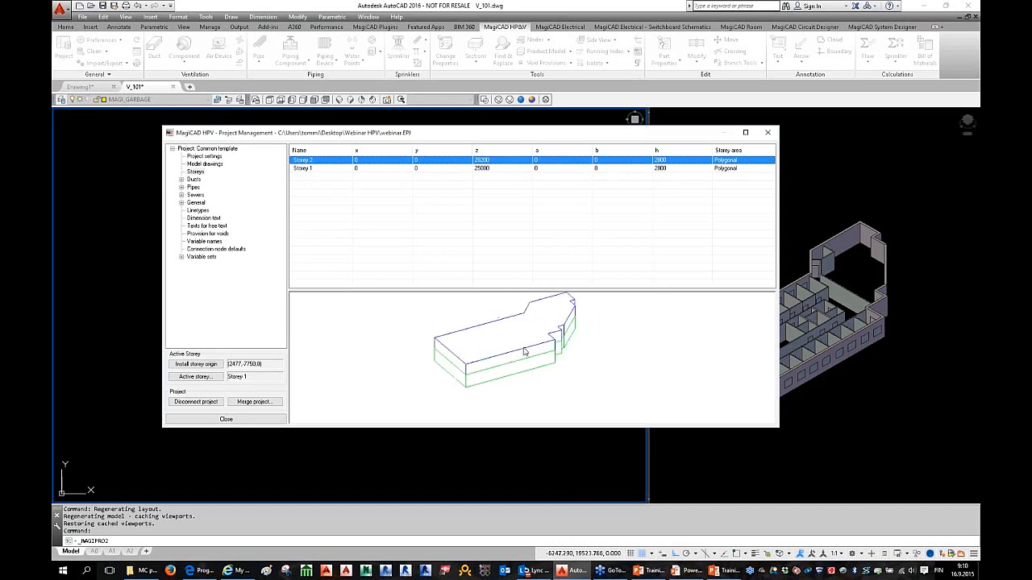
{"action": "left_click", "coordinate": [328, 168]}
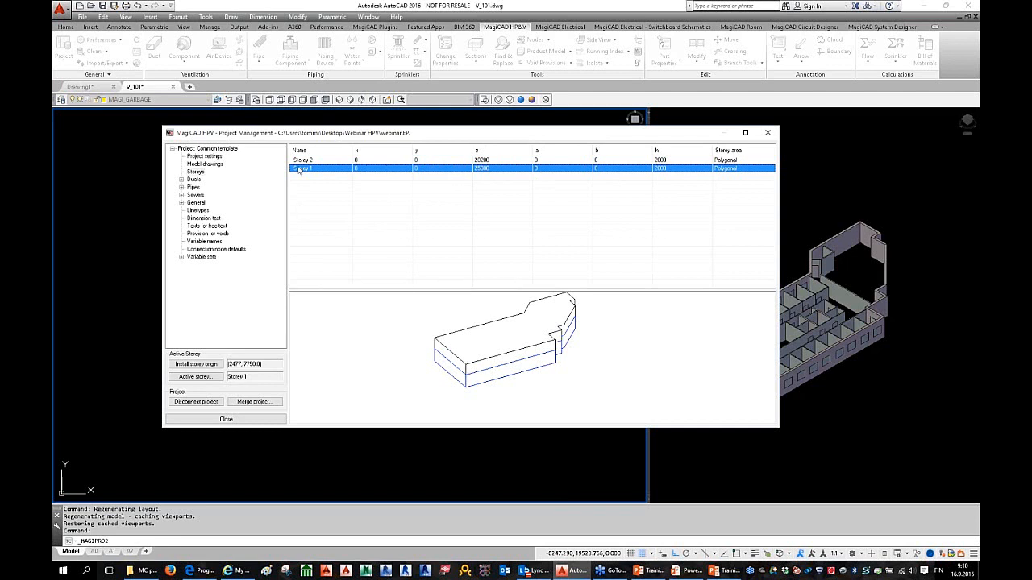
{"action": "left_click", "coordinate": [182, 180]}
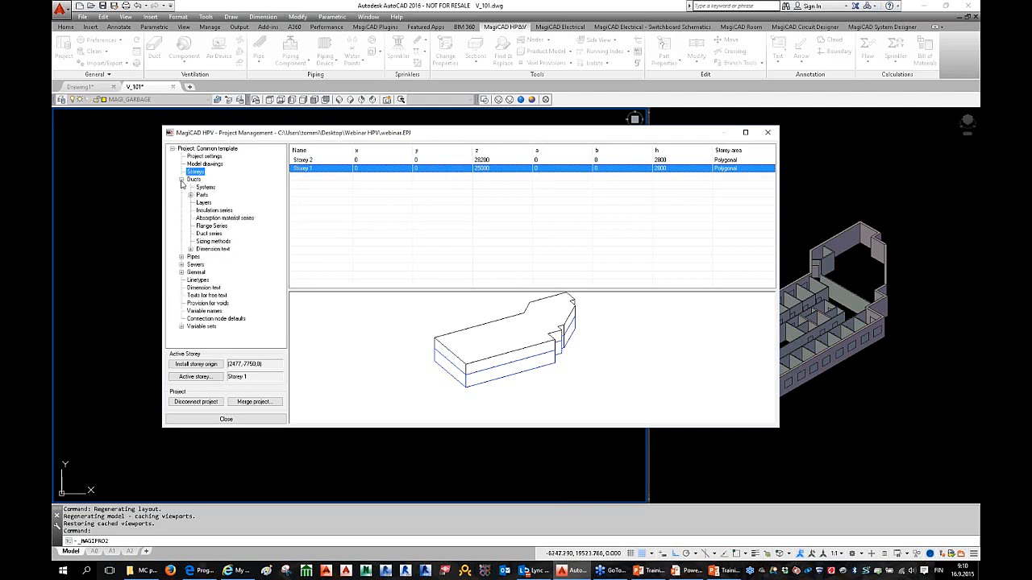
Step: Expand and collapse Pipes, then display the Ducts > Systems table
{"action": "left_click", "coordinate": [181, 257]}
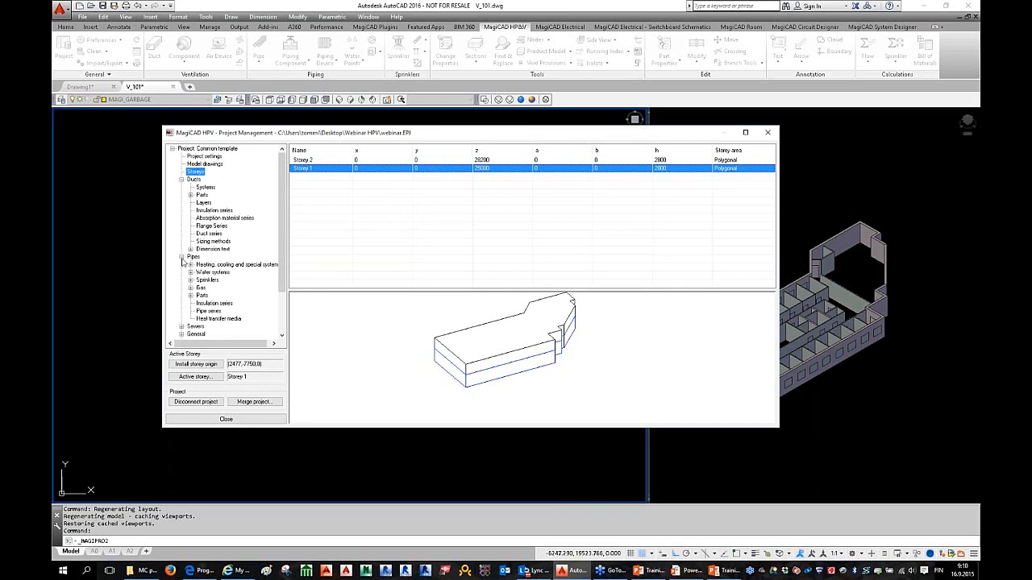
{"action": "left_click", "coordinate": [182, 257]}
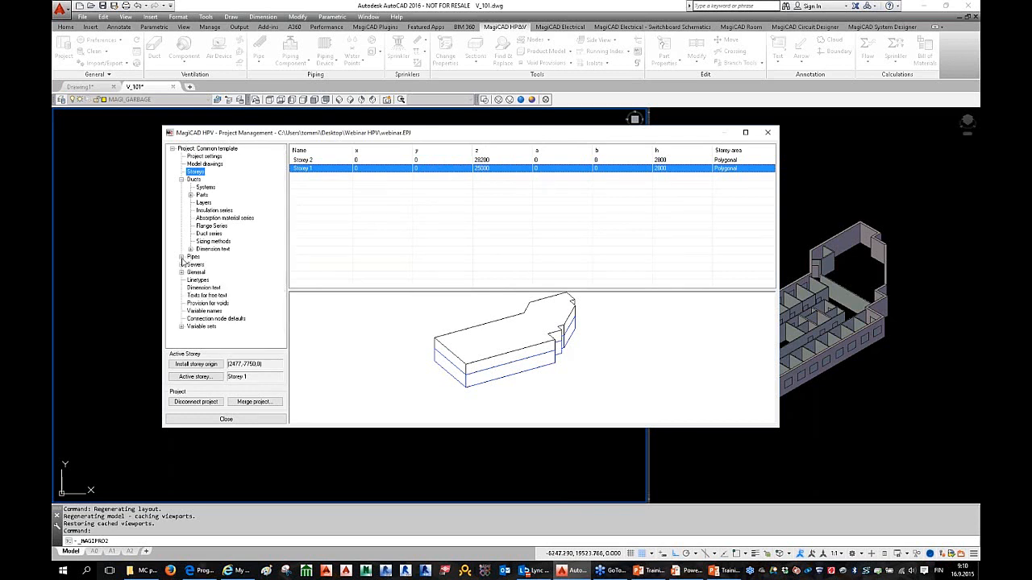
{"action": "left_click", "coordinate": [207, 189]}
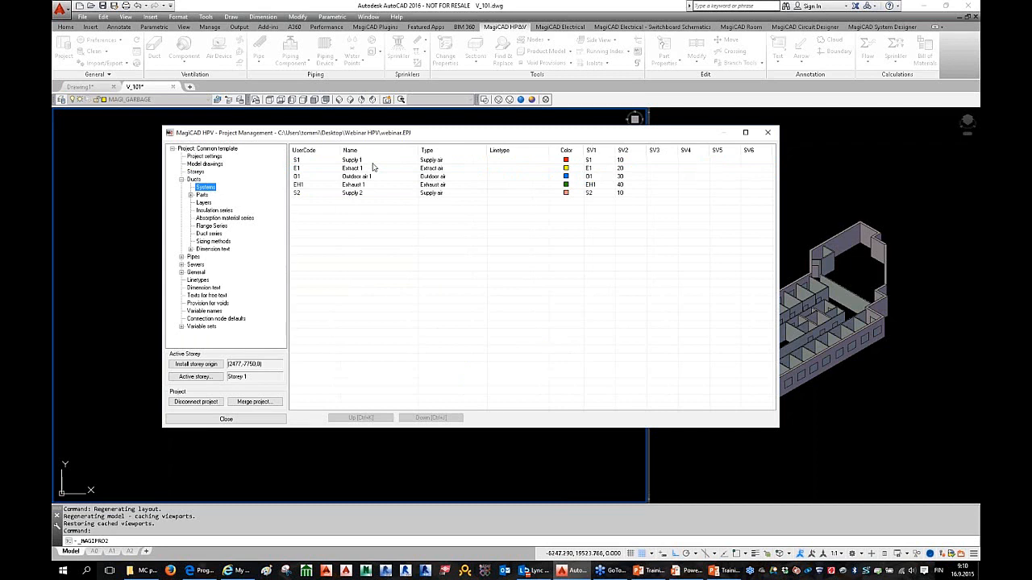
{"action": "left_click_drag", "start_coordinate": [400, 133], "coordinate": [377, 134]}
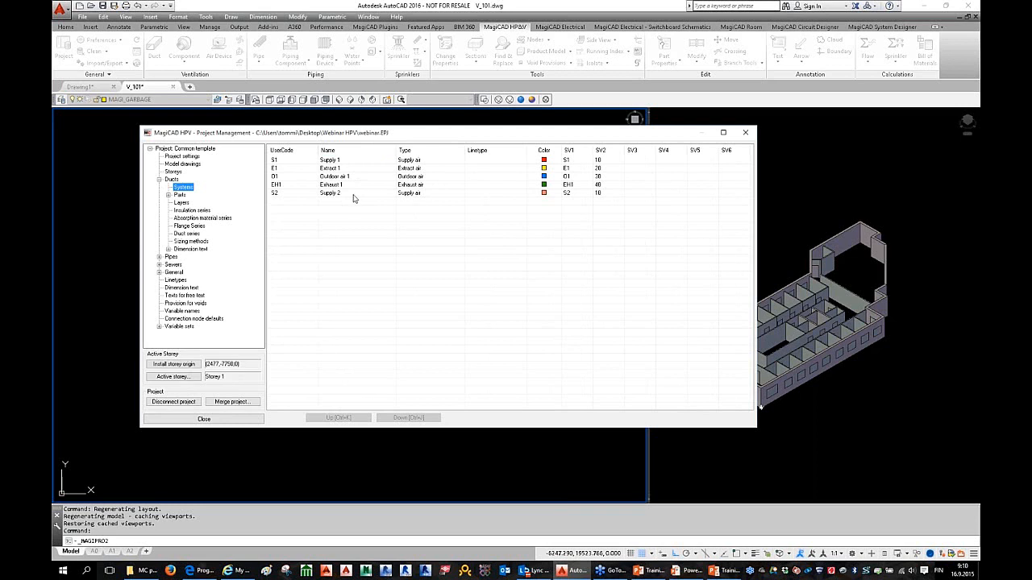
Step: Open the Supply 1 System dialog and inspect its UserCode and SV1 value S1
{"action": "double_click", "coordinate": [345, 163]}
{"action": "left_click_drag", "start_coordinate": [446, 34], "coordinate": [468, 88]}
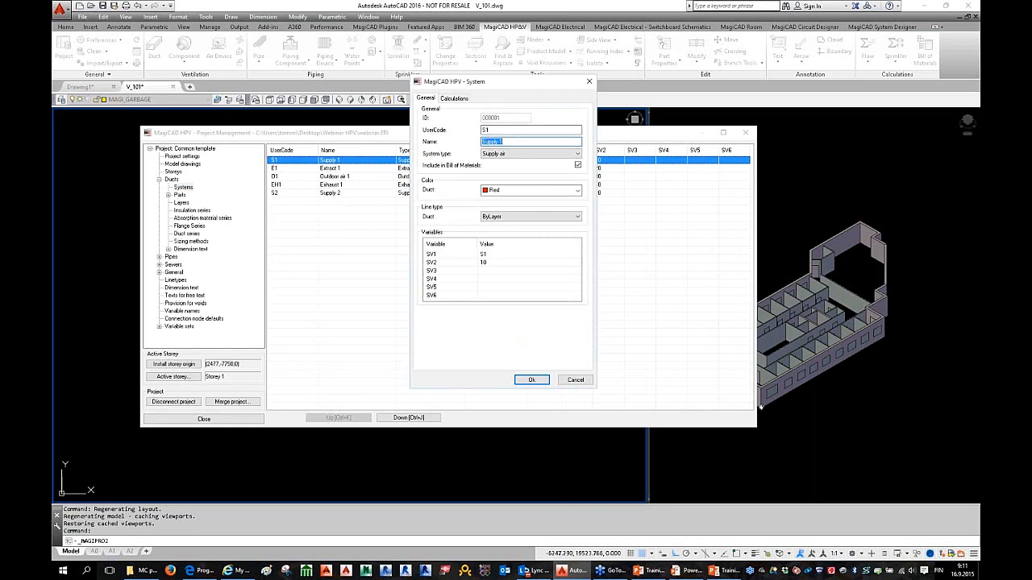
{"action": "key", "text": "shift+Tab"}
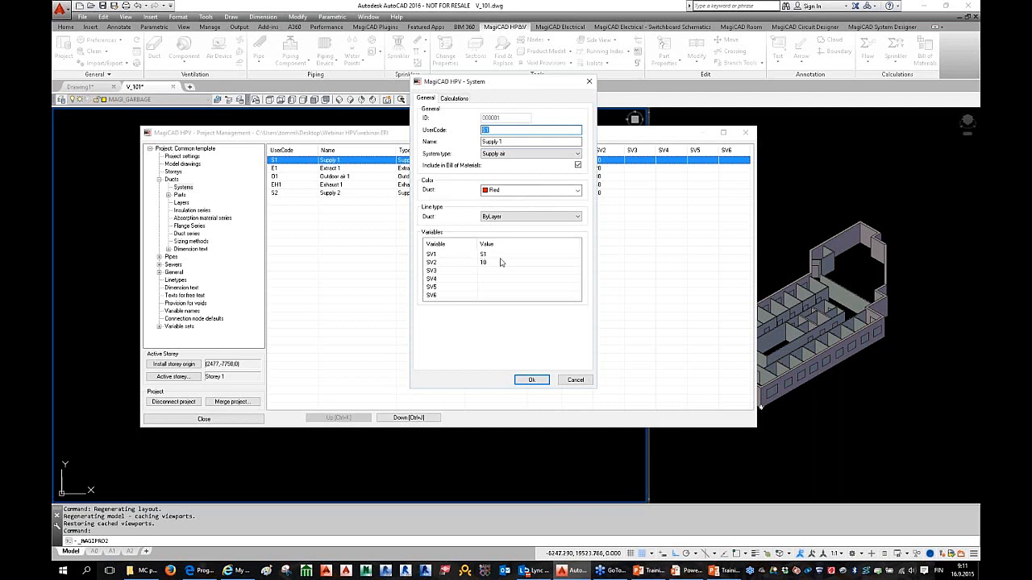
{"action": "left_click", "coordinate": [500, 254]}
{"action": "left_click", "coordinate": [500, 254]}
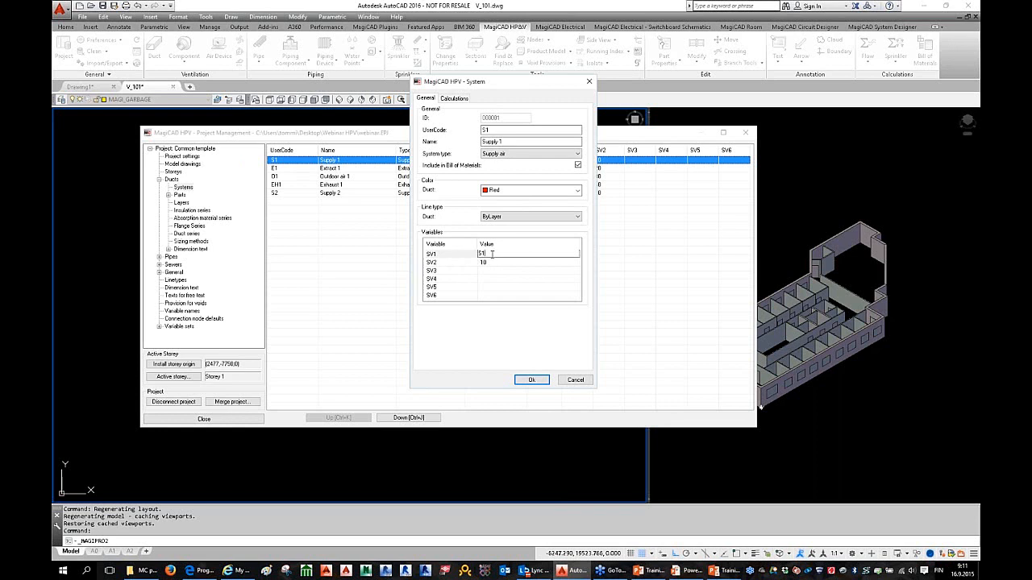
{"action": "left_click", "coordinate": [460, 254]}
Step: On the Calculations tab, review the flow damper pressure values and the warning limit 200
{"action": "left_click", "coordinate": [455, 99]}
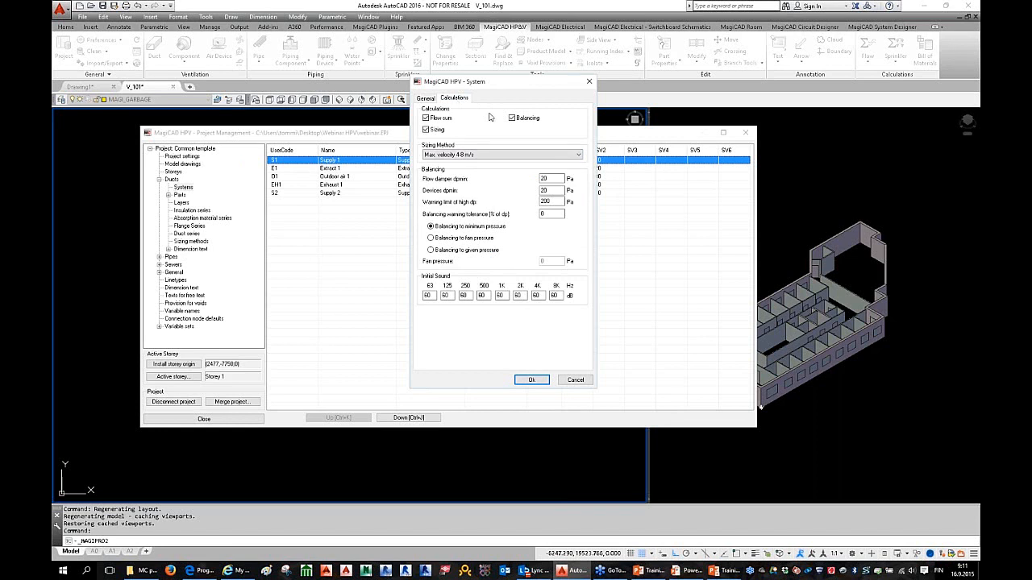
{"action": "left_click_drag", "start_coordinate": [493, 94], "coordinate": [495, 103]}
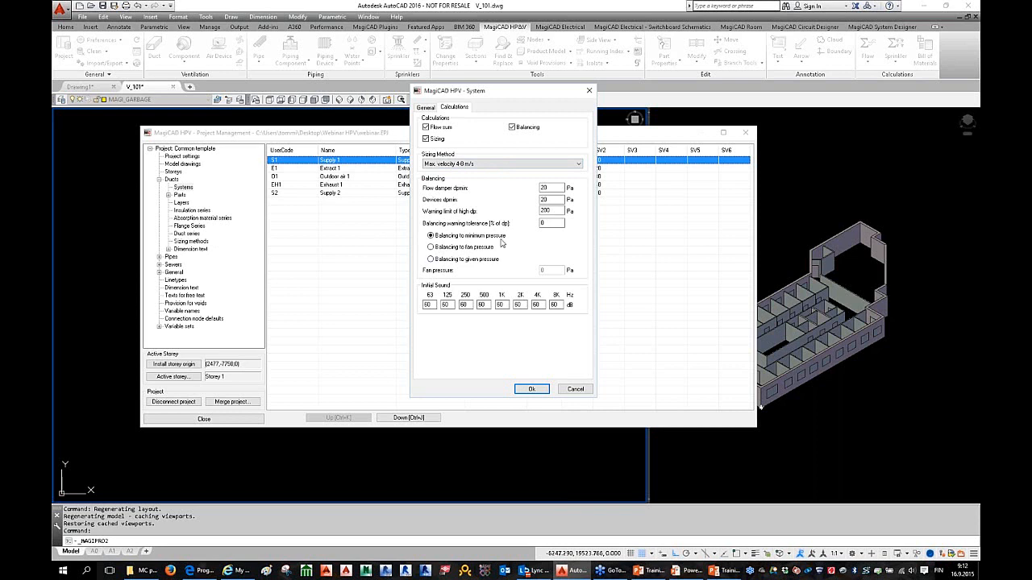
{"action": "left_click", "coordinate": [555, 190]}
{"action": "left_click_drag", "start_coordinate": [550, 200], "coordinate": [528, 198]}
{"action": "double_click", "coordinate": [545, 188]}
{"action": "left_click", "coordinate": [550, 210]}
{"action": "key", "text": "shift+Home"}
Step: Try the balancing options, keep minimum pressure, check the Initial Sound values, and confirm with Ok
{"action": "left_click", "coordinate": [439, 249]}
{"action": "left_click", "coordinate": [444, 238]}
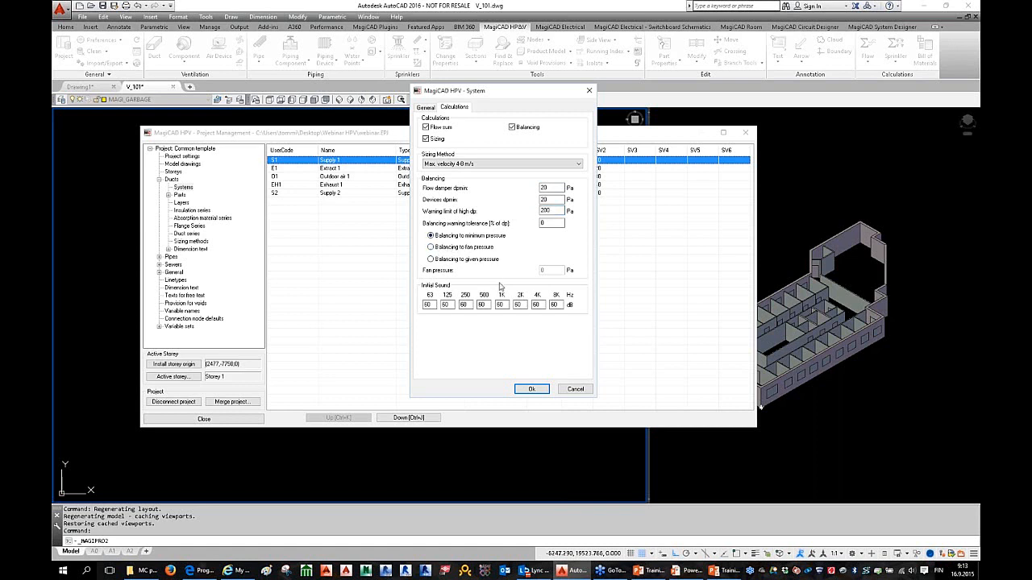
{"action": "left_click", "coordinate": [454, 260]}
{"action": "left_click", "coordinate": [443, 237]}
{"action": "left_click_drag", "start_coordinate": [437, 304], "coordinate": [402, 304]}
{"action": "mouse_move", "coordinate": [453, 305]}
{"action": "left_mouse_down"}
{"action": "mouse_move", "coordinate": [438, 305]}
{"action": "mouse_move", "coordinate": [455, 306]}
{"action": "left_mouse_up"}
{"action": "left_click", "coordinate": [487, 305]}
{"action": "left_click", "coordinate": [433, 305]}
{"action": "left_click", "coordinate": [533, 389]}
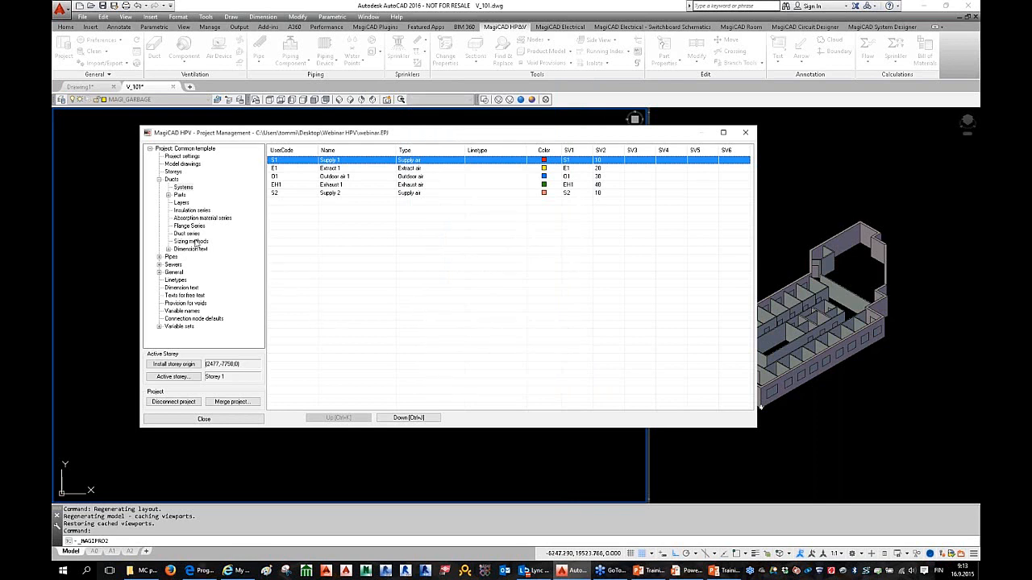
Step: Expand Ducts > Parts and show the supply devices table with user codes S1–S14
{"action": "left_click", "coordinate": [168, 196]}
{"action": "left_click", "coordinate": [208, 203]}
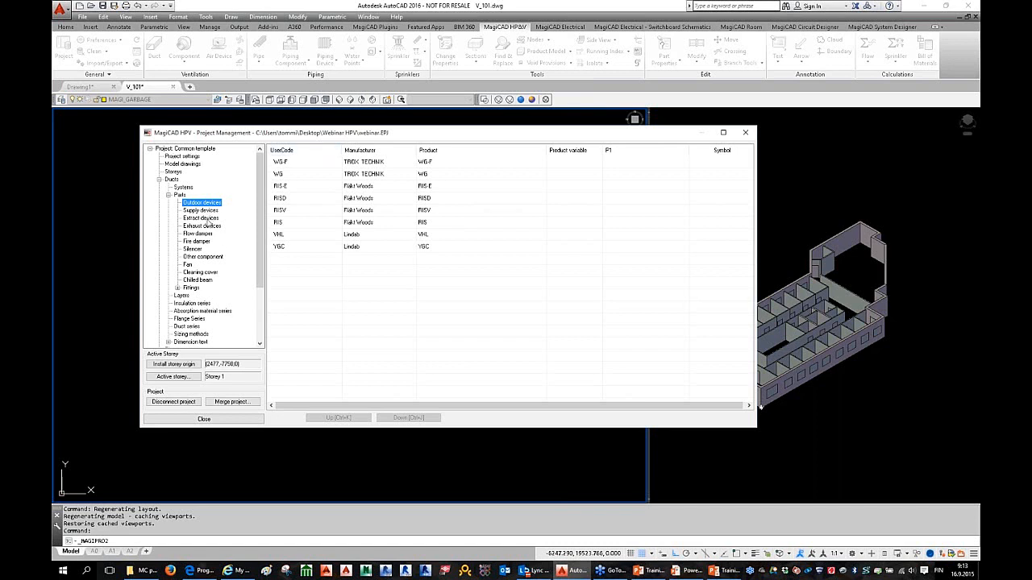
{"action": "left_click", "coordinate": [201, 210]}
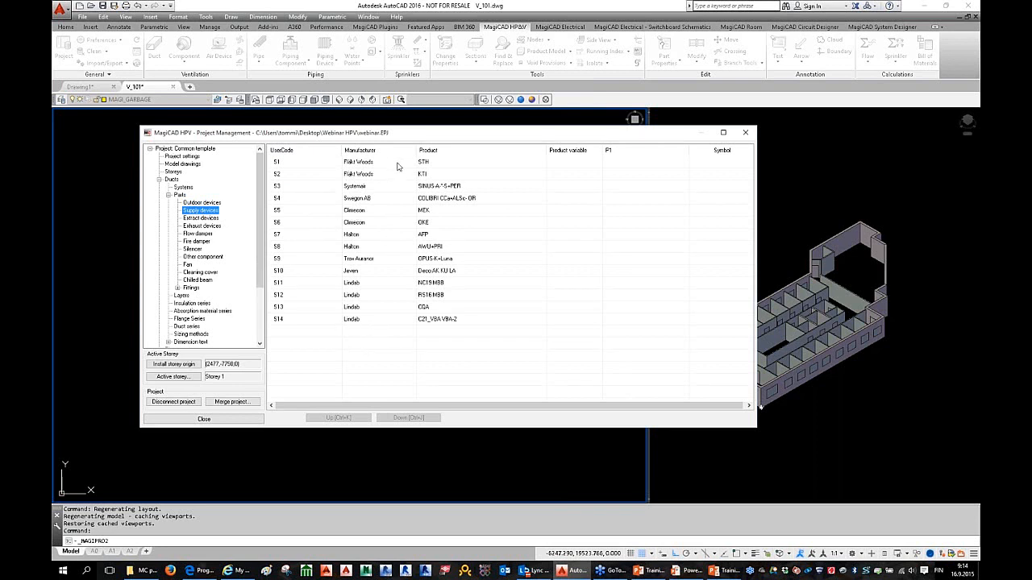
{"action": "left_click_drag", "start_coordinate": [395, 136], "coordinate": [408, 135]}
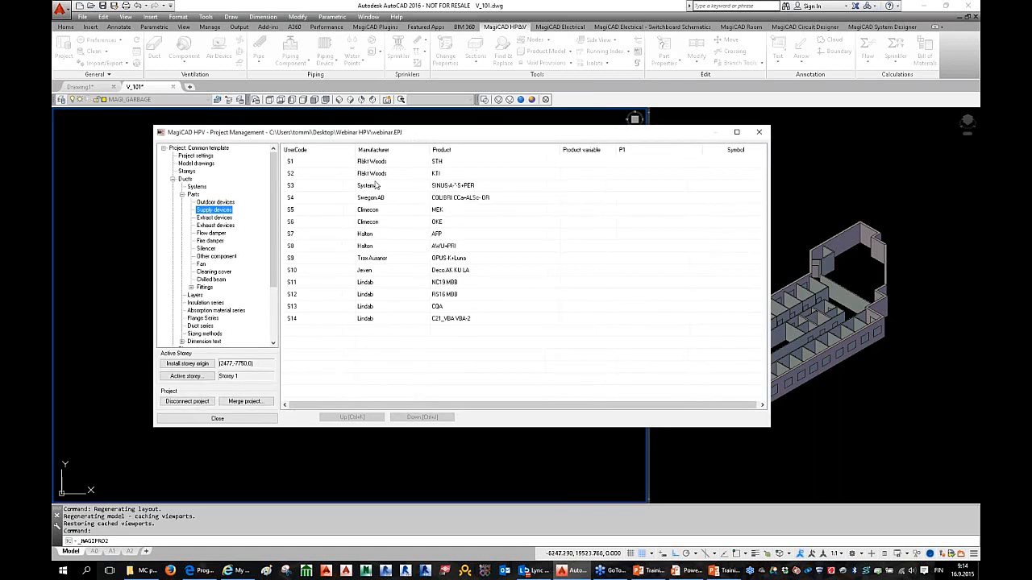
Step: Open the Product Browser from the supply device list's context menu
{"action": "right_click", "coordinate": [393, 333]}
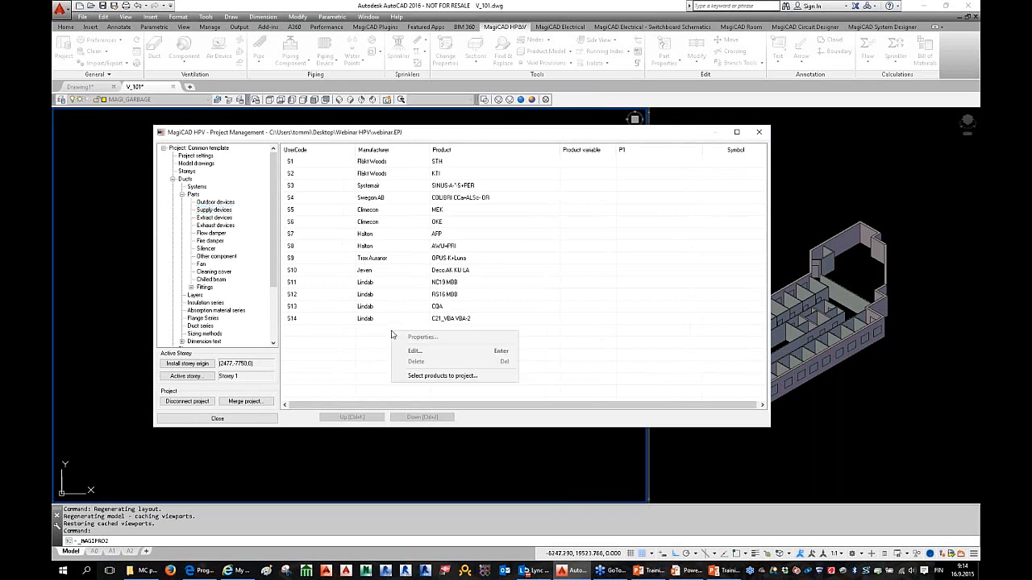
{"action": "left_click", "coordinate": [456, 376]}
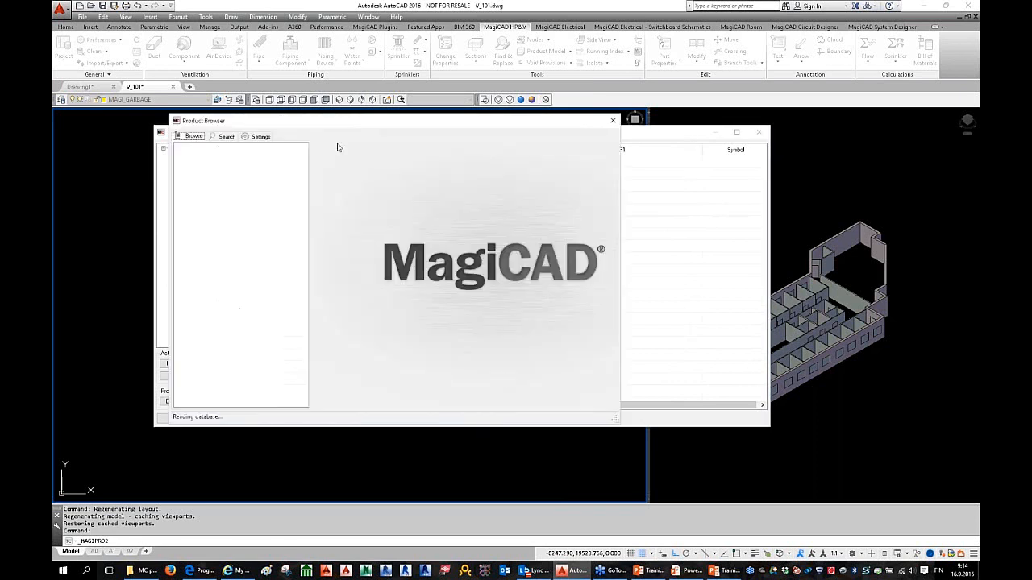
{"action": "left_click_drag", "start_coordinate": [343, 128], "coordinate": [411, 134]}
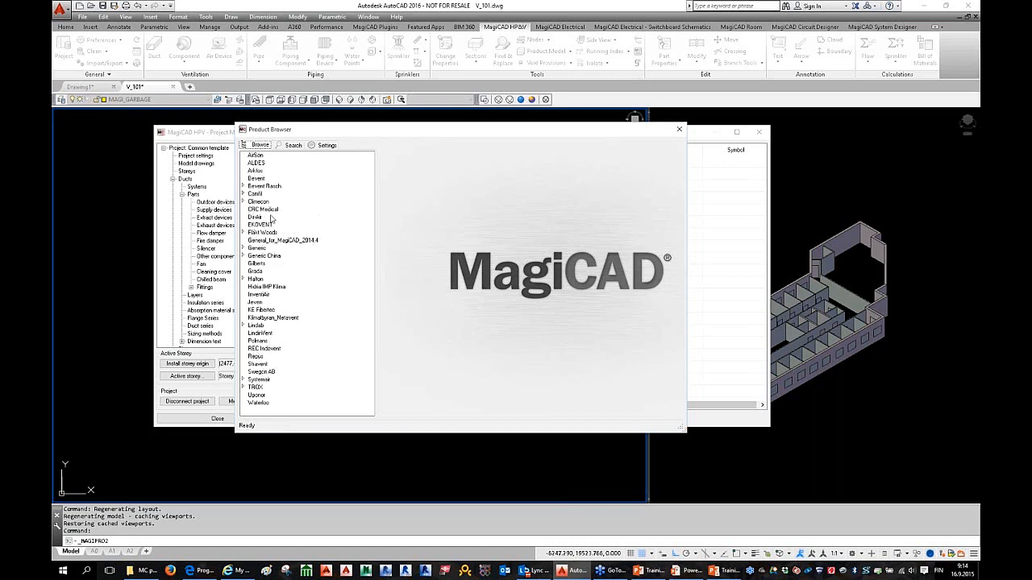
Step: Browse to Climecon > Ceiling diffuser > Suspended ceiling
{"action": "left_click", "coordinate": [242, 201]}
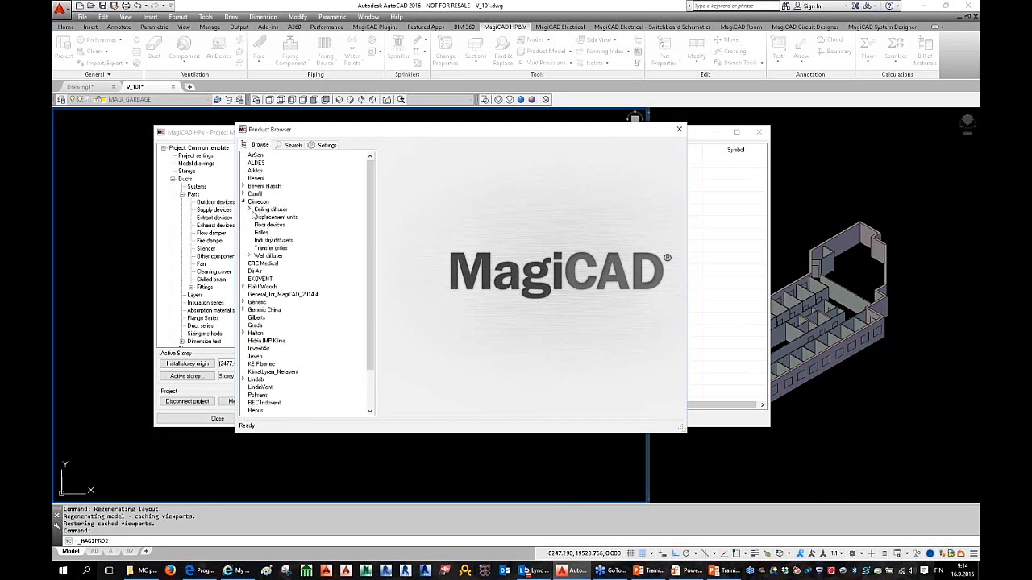
{"action": "left_click", "coordinate": [249, 210]}
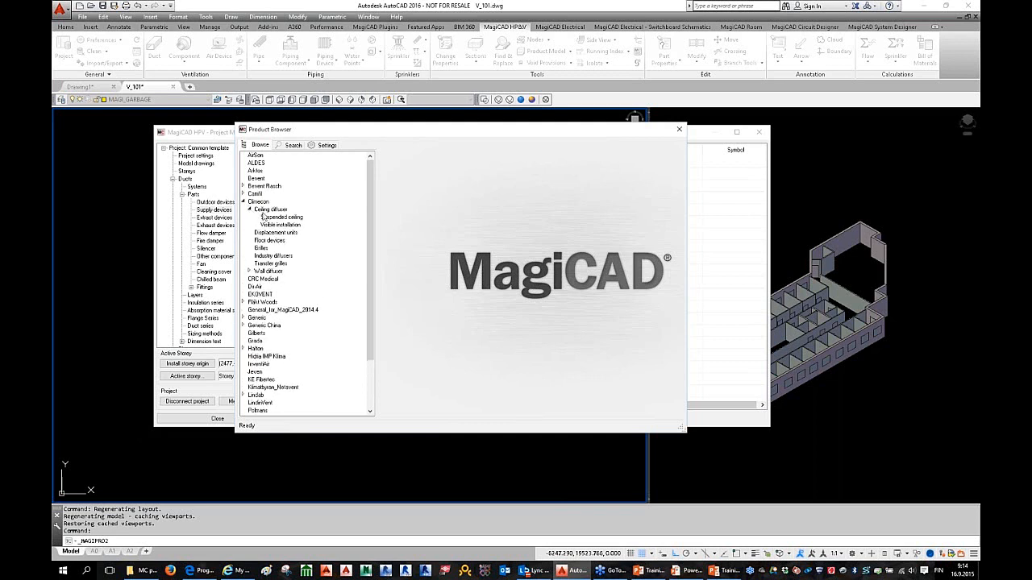
{"action": "left_click", "coordinate": [282, 218]}
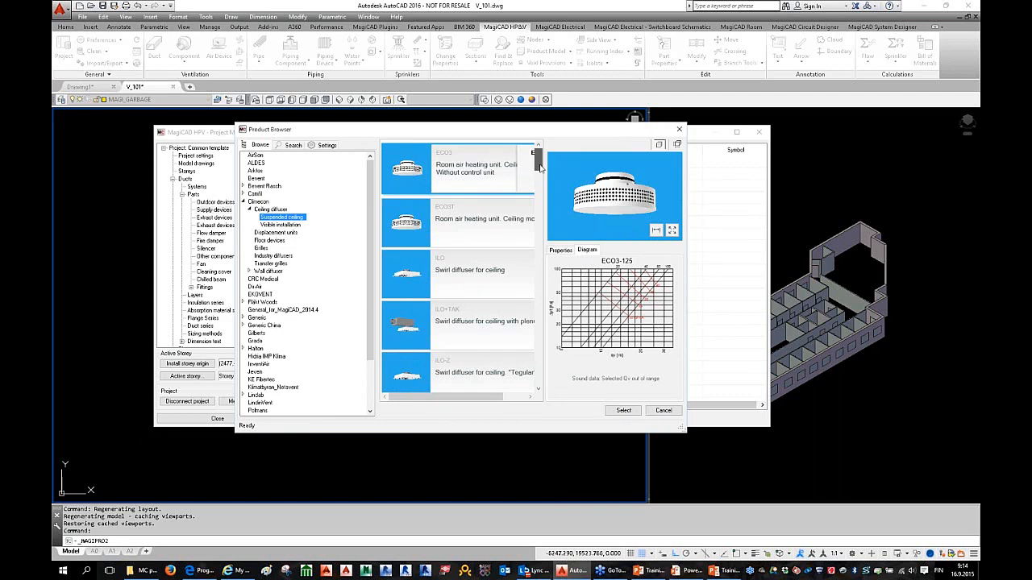
Step: Pick the ILO-Z+TAK diffuser, size 200 with 400+TAK-160/200 plenum, and press Select
{"action": "left_click_drag", "start_coordinate": [540, 167], "coordinate": [537, 201]}
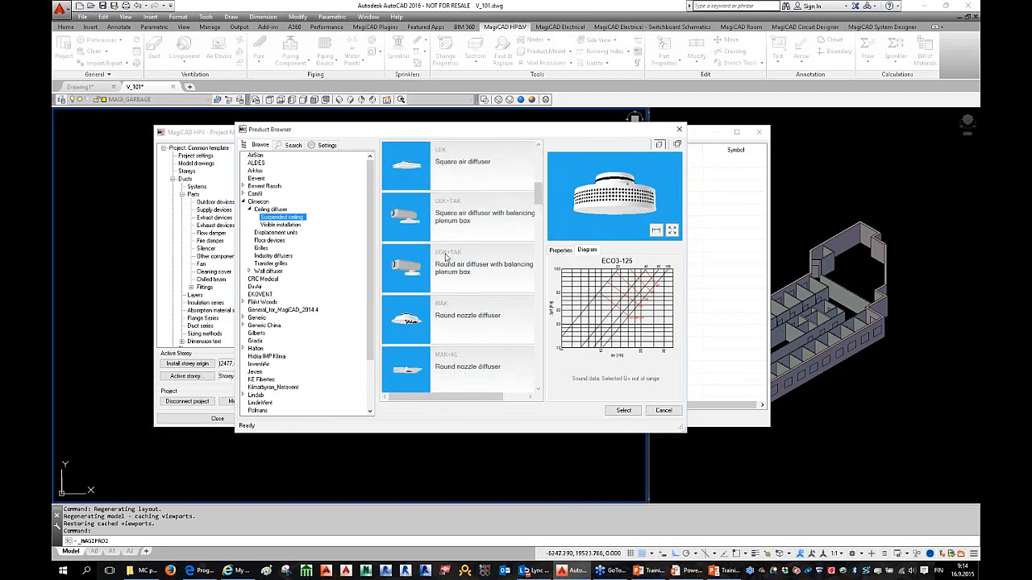
{"action": "scroll", "coordinate": [478, 257], "scroll_direction": "up", "scroll_amount": 5}
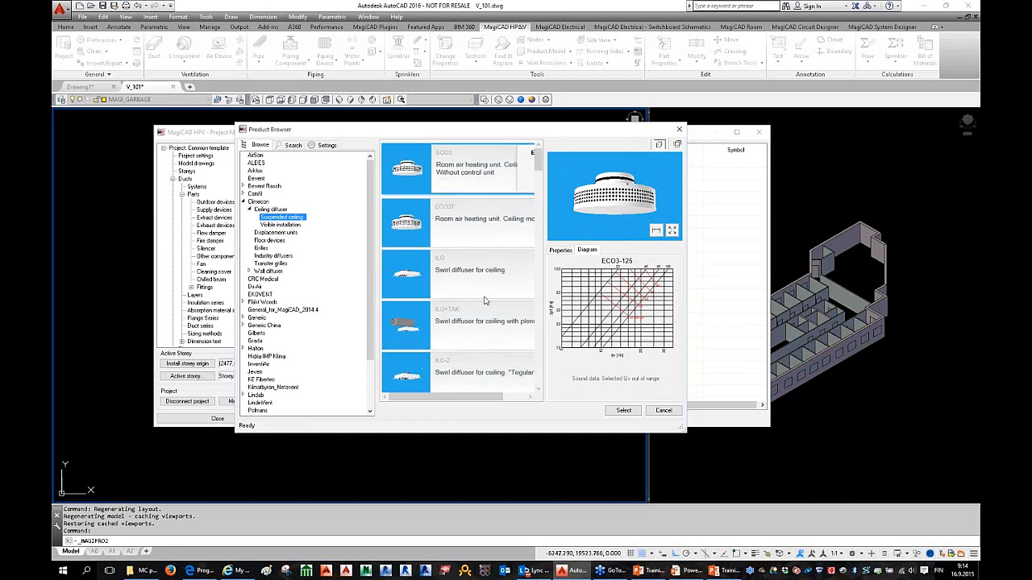
{"action": "scroll", "coordinate": [485, 301], "scroll_direction": "down", "scroll_amount": 3}
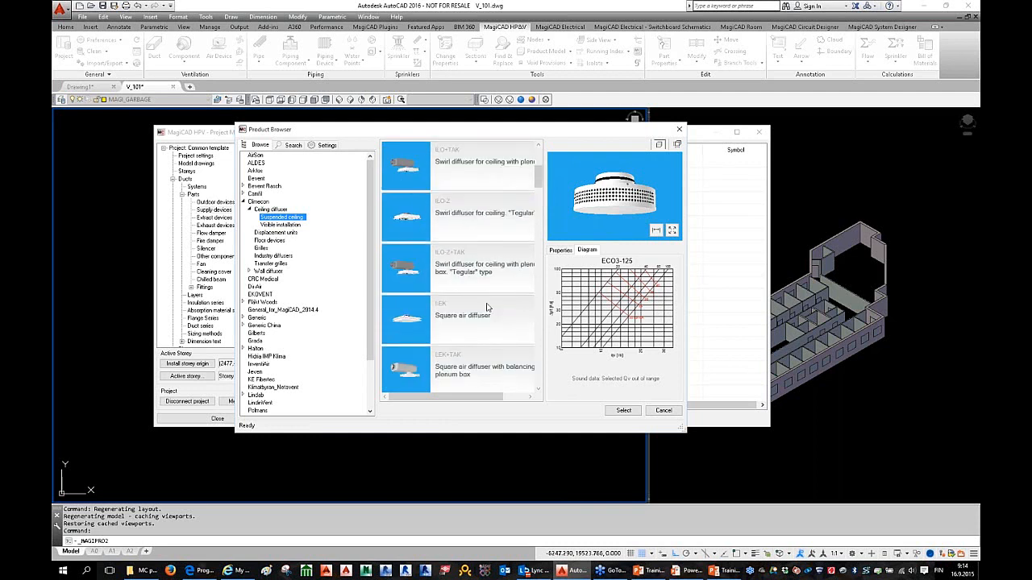
{"action": "left_click", "coordinate": [462, 274]}
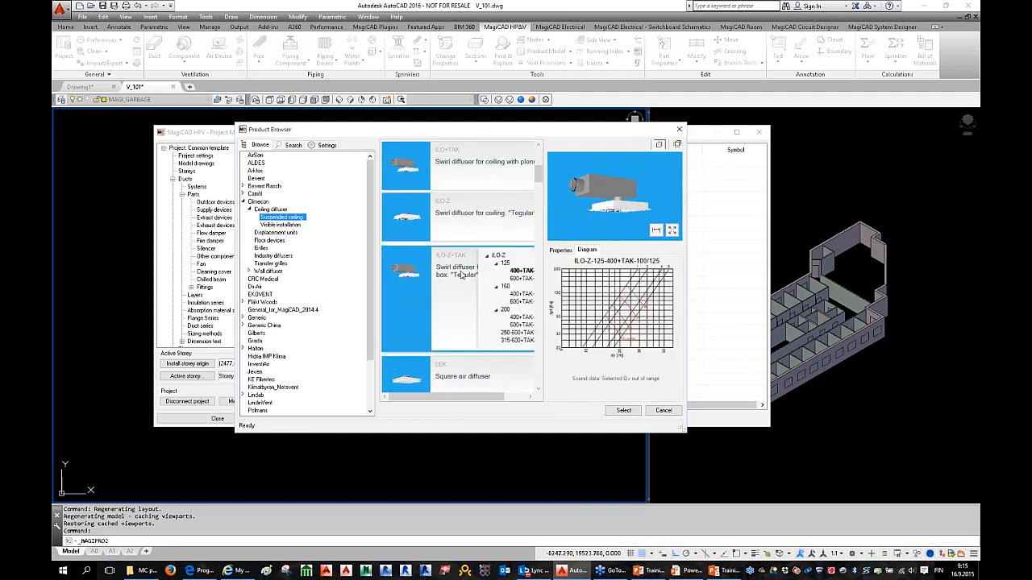
{"action": "left_click_drag", "start_coordinate": [650, 225], "coordinate": [541, 290]}
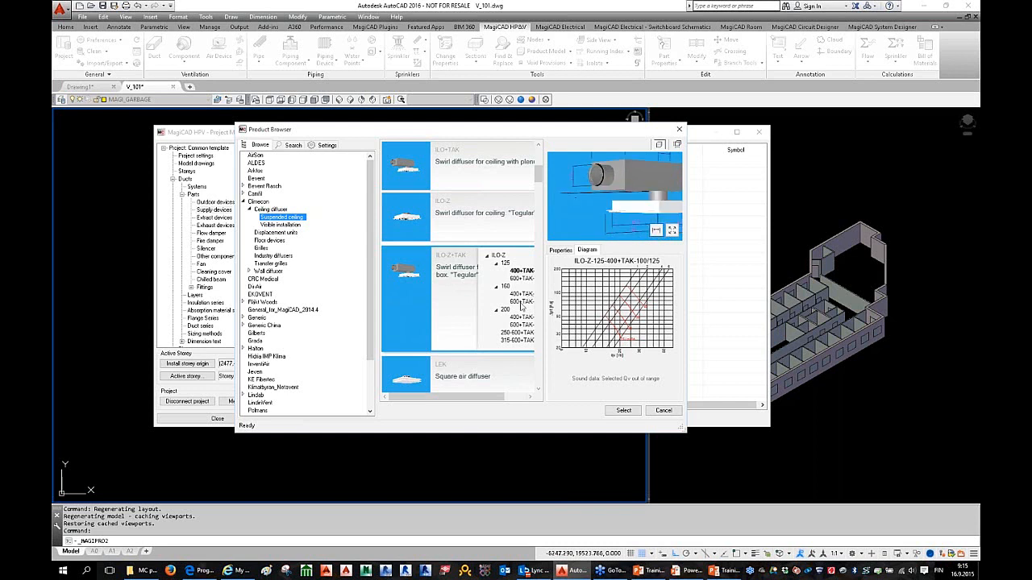
{"action": "scroll", "coordinate": [631, 212], "scroll_direction": "down", "scroll_amount": 5}
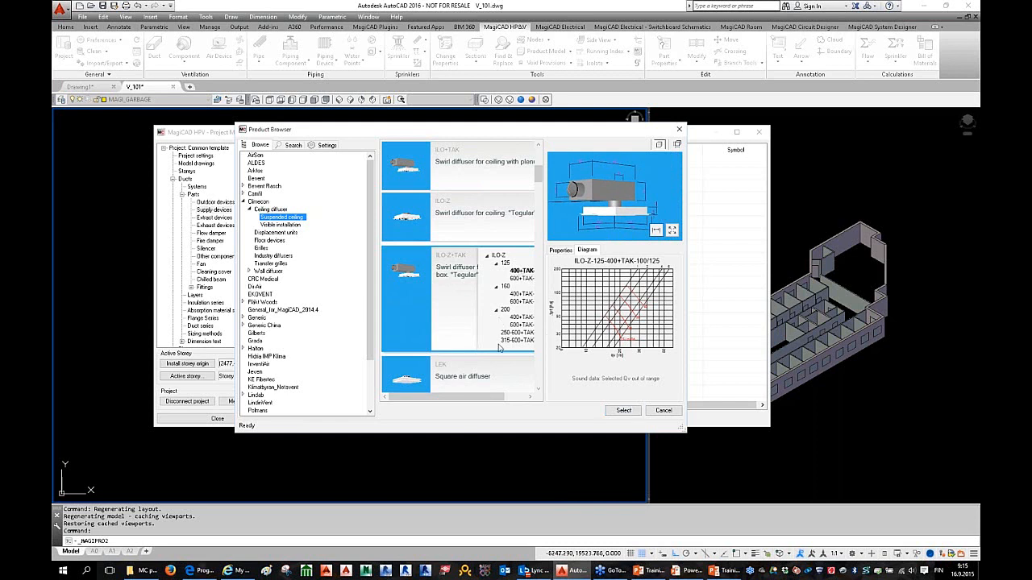
{"action": "left_click", "coordinate": [517, 319]}
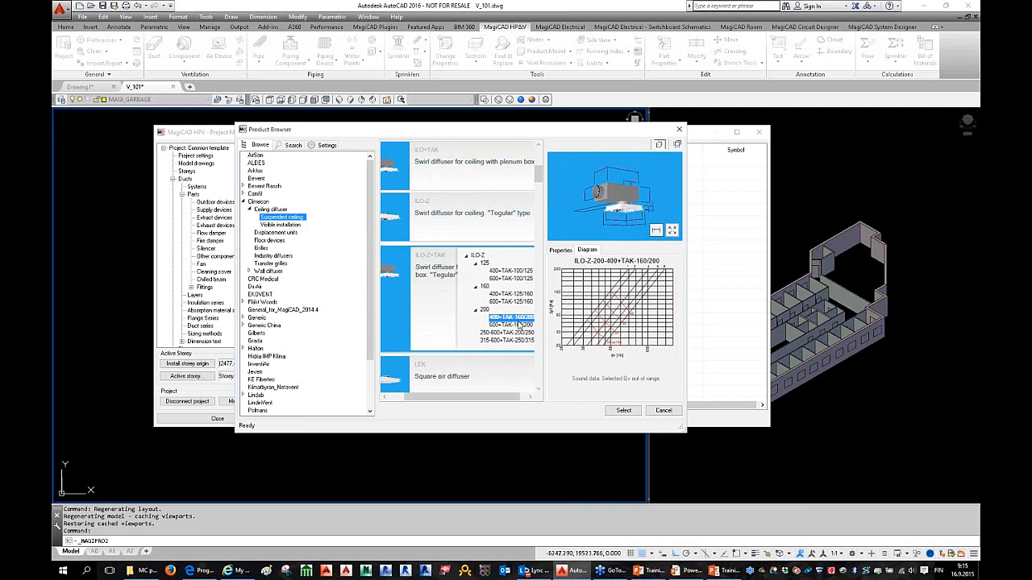
{"action": "left_click", "coordinate": [624, 412]}
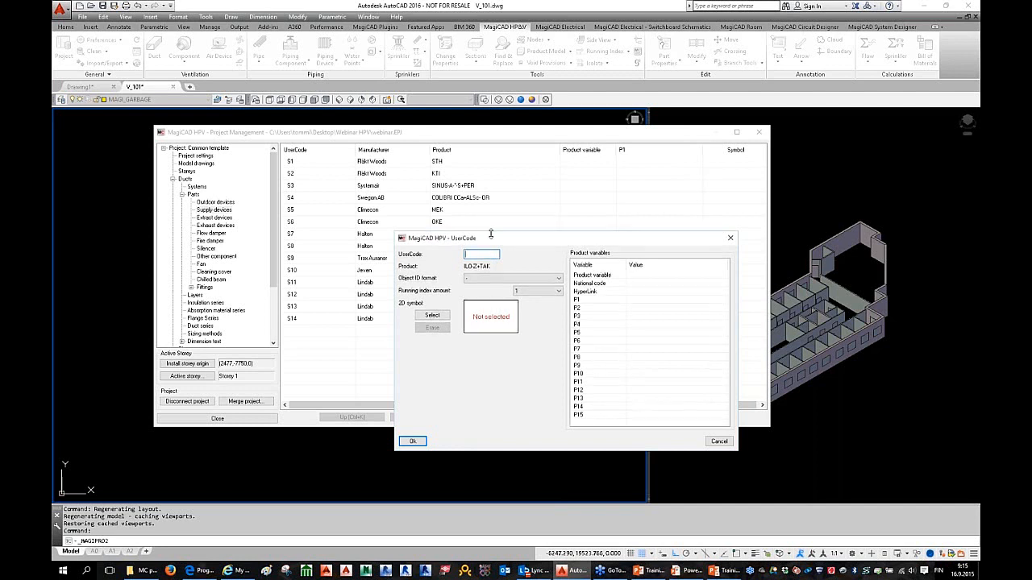
Step: Give the diffuser user code S15, fill placeholder values for P2 and P6, and confirm with Ok
{"action": "left_click_drag", "start_coordinate": [457, 240], "coordinate": [511, 228]}
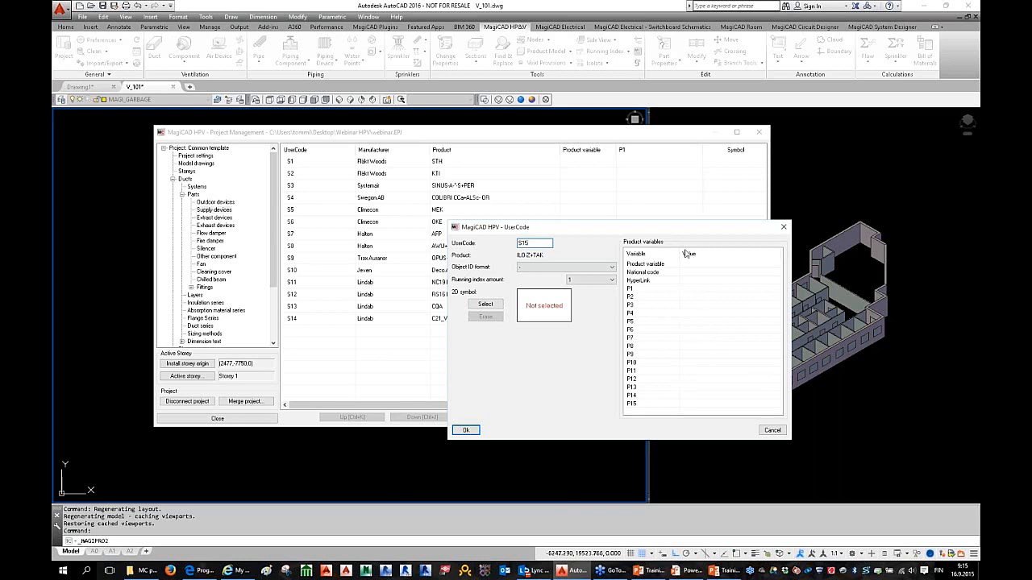
{"action": "left_click", "coordinate": [710, 296]}
{"action": "type", "text": "vbcv"}
{"action": "left_click", "coordinate": [706, 329]}
{"action": "type", "text": "cvbcvb"}
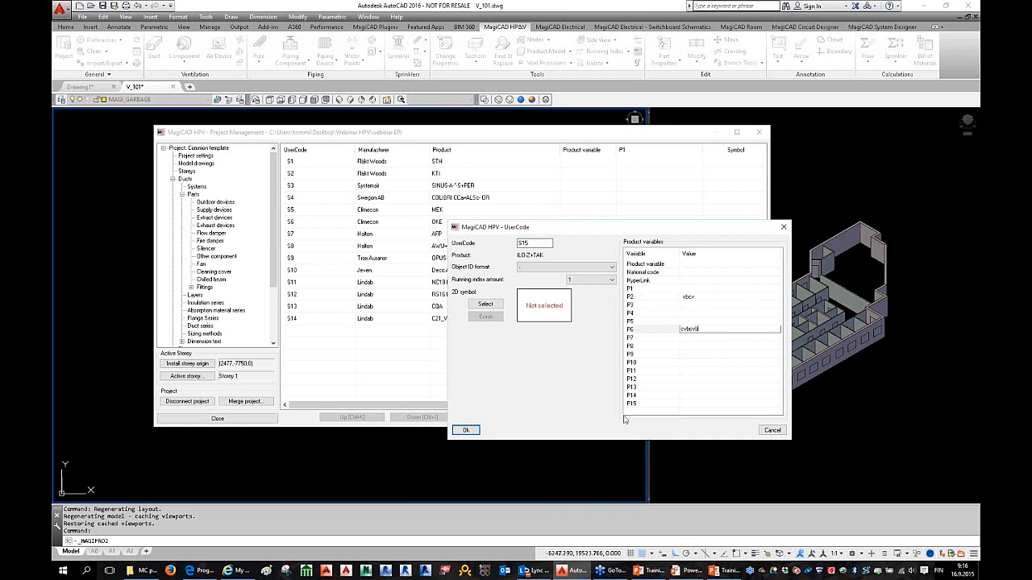
{"action": "left_click", "coordinate": [684, 371]}
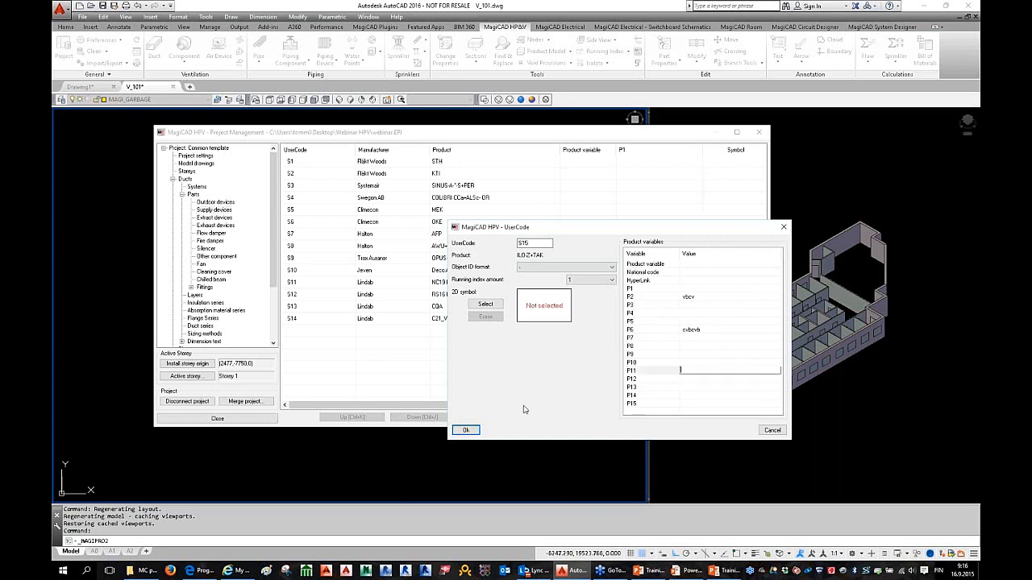
{"action": "left_click", "coordinate": [474, 434]}
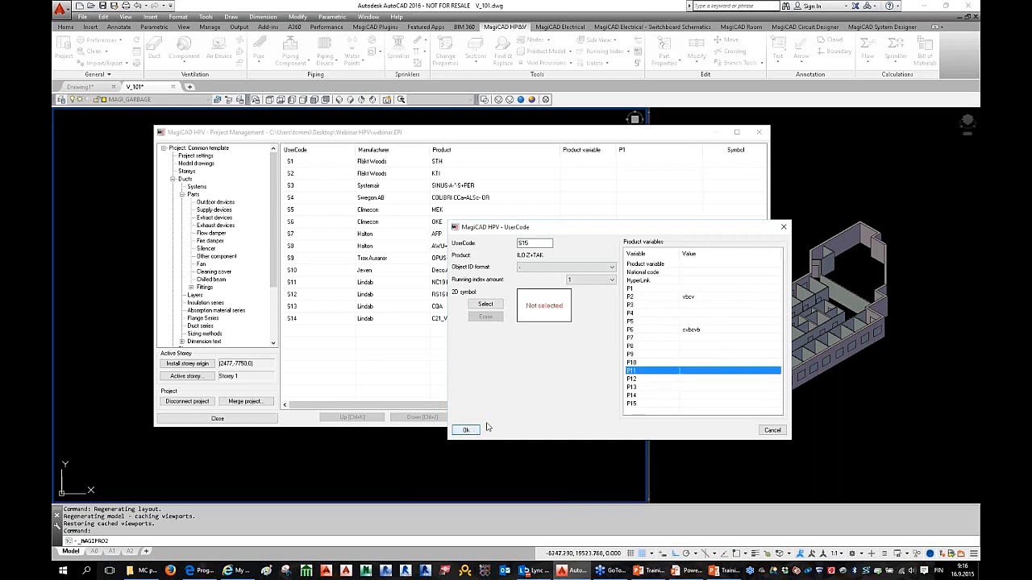
{"action": "left_click", "coordinate": [470, 433]}
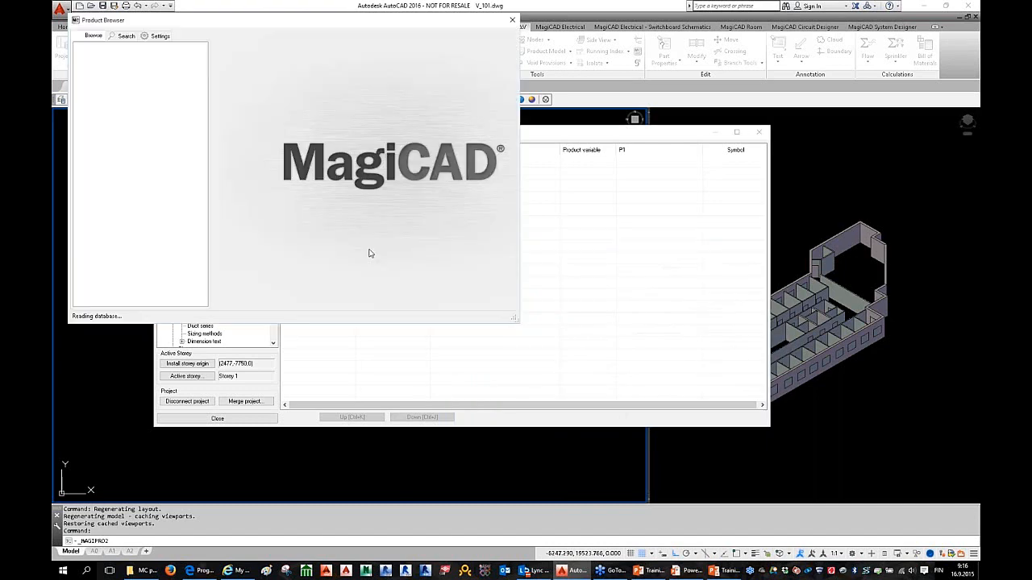
Step: Collapse the Climecon branch and search the Product Browser for 'kti' diffusers
{"action": "left_click_drag", "start_coordinate": [126, 27], "coordinate": [278, 65]}
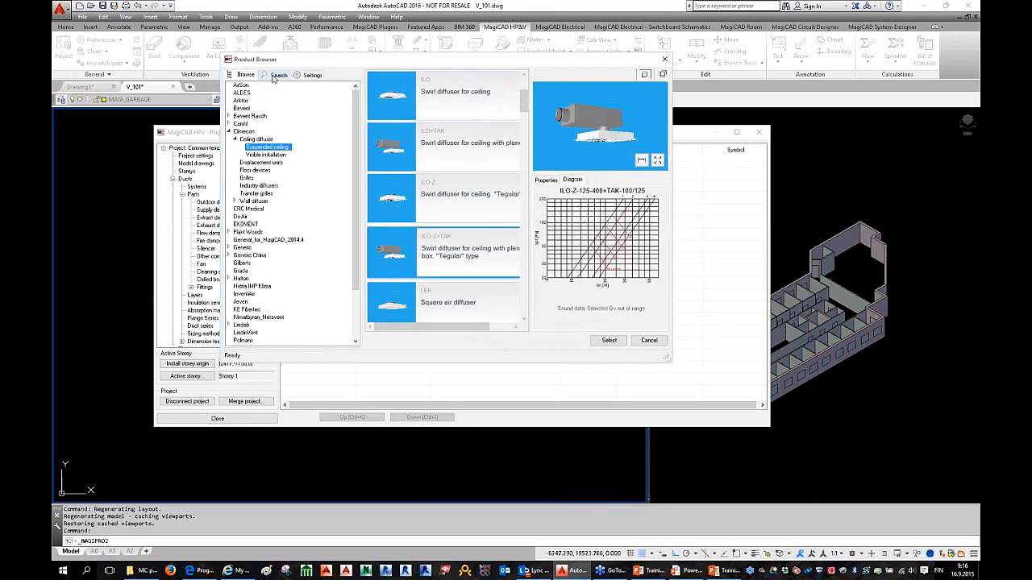
{"action": "left_click", "coordinate": [274, 76]}
{"action": "left_click", "coordinate": [247, 76]}
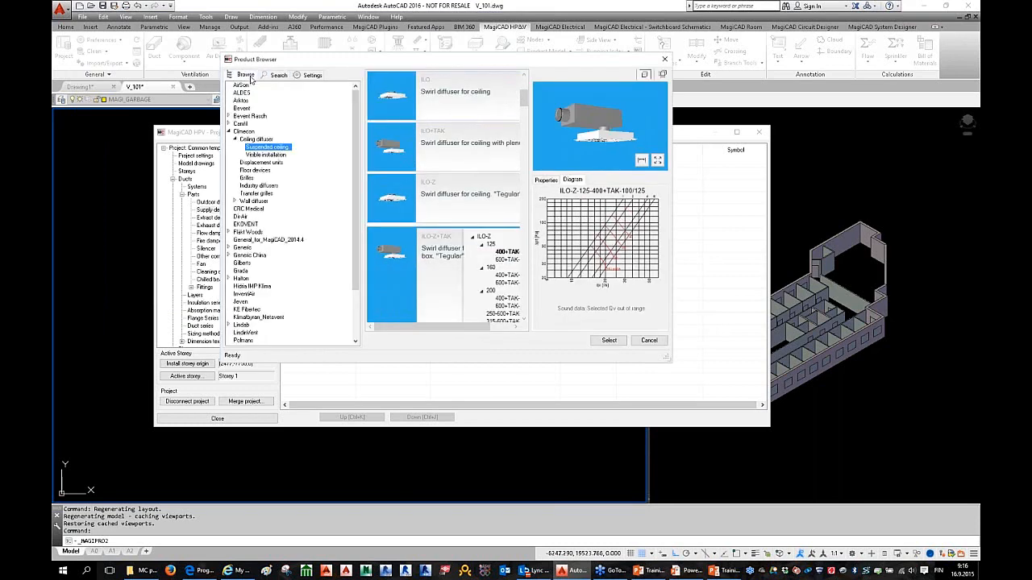
{"action": "left_click", "coordinate": [229, 131]}
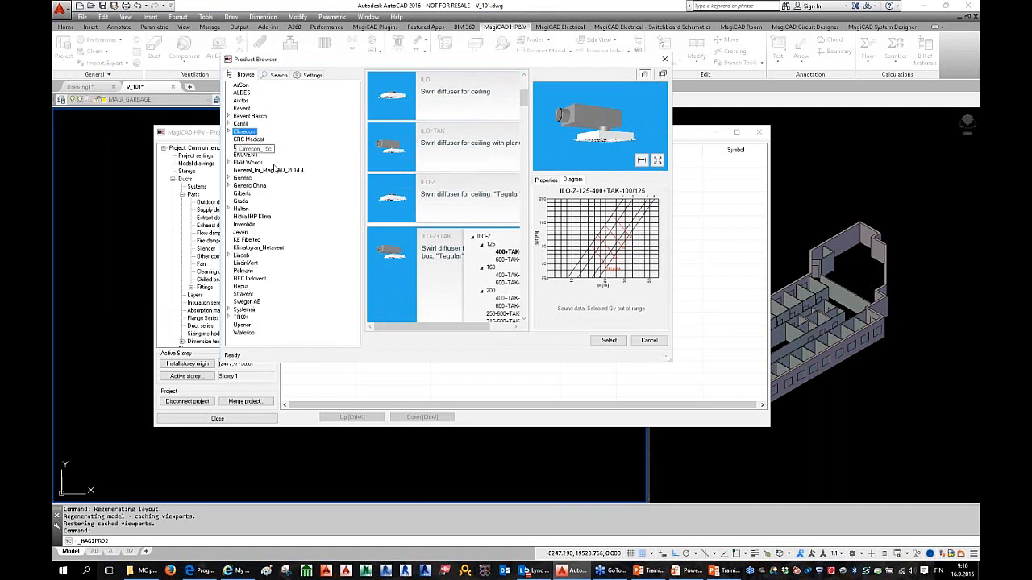
{"action": "left_click", "coordinate": [278, 75]}
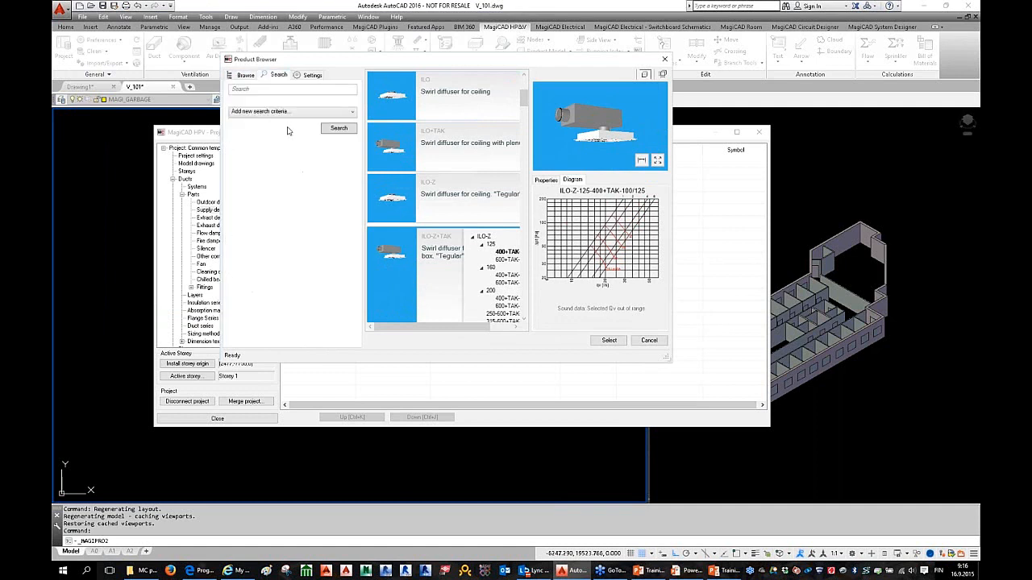
{"action": "left_click", "coordinate": [289, 89]}
{"action": "type", "text": "kti"}
{"action": "key", "text": "Return"}
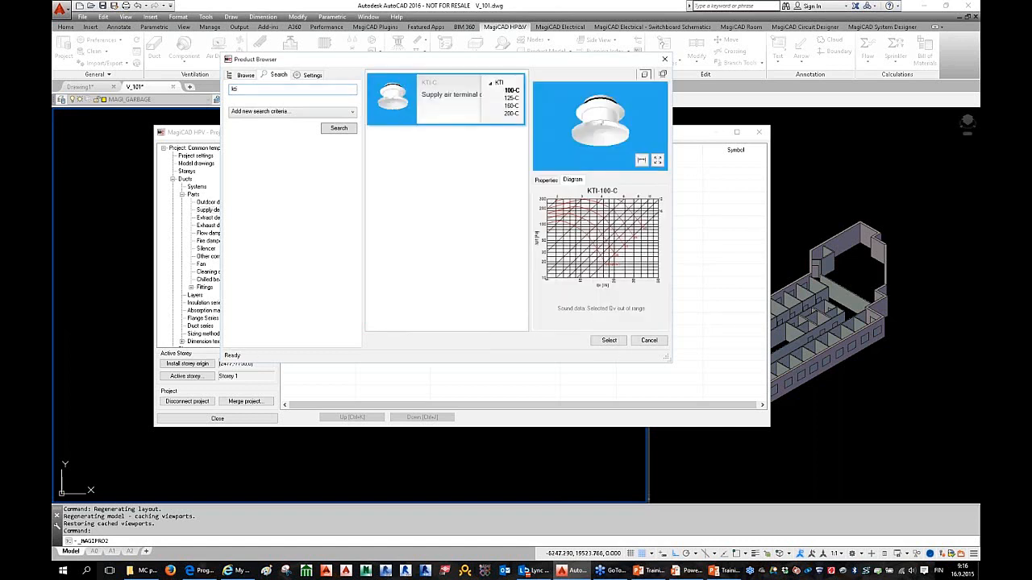
{"action": "mouse_move", "coordinate": [616, 115]}
{"action": "left_mouse_down"}
{"action": "mouse_move", "coordinate": [611, 107]}
{"action": "mouse_move", "coordinate": [608, 117]}
{"action": "left_mouse_up"}
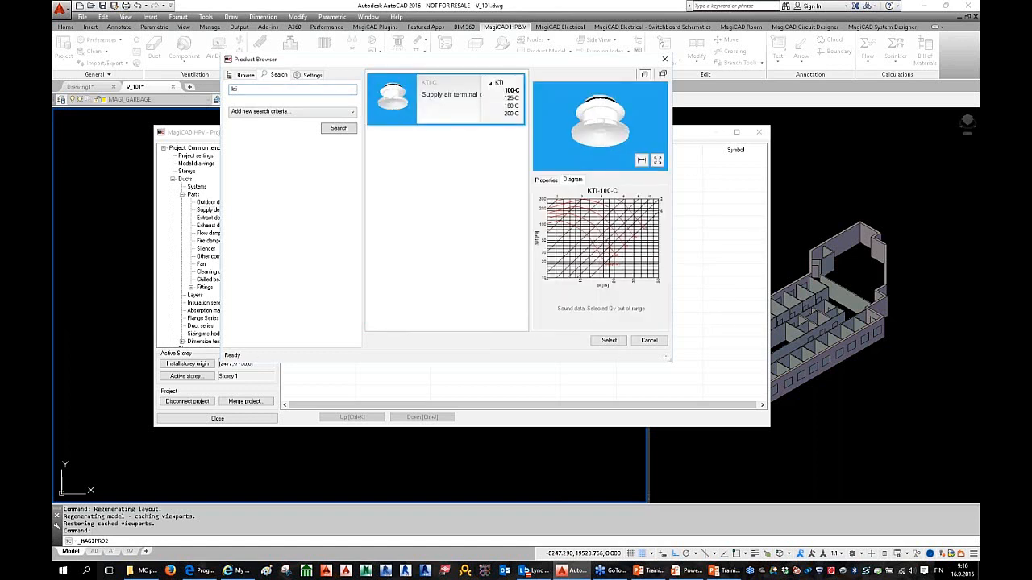
Step: Search for wall-mounted 400 l/s, round 315 mm devices, then cancel the Product Browser
{"action": "double_click", "coordinate": [235, 89]}
{"action": "key", "text": "BackSpace"}
{"action": "left_click", "coordinate": [279, 112]}
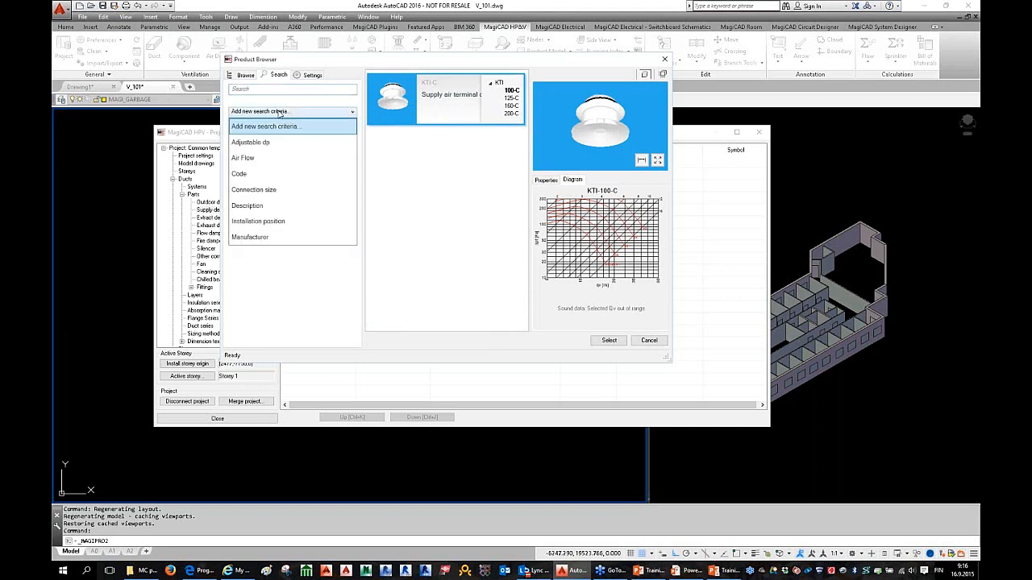
{"action": "left_click", "coordinate": [318, 158]}
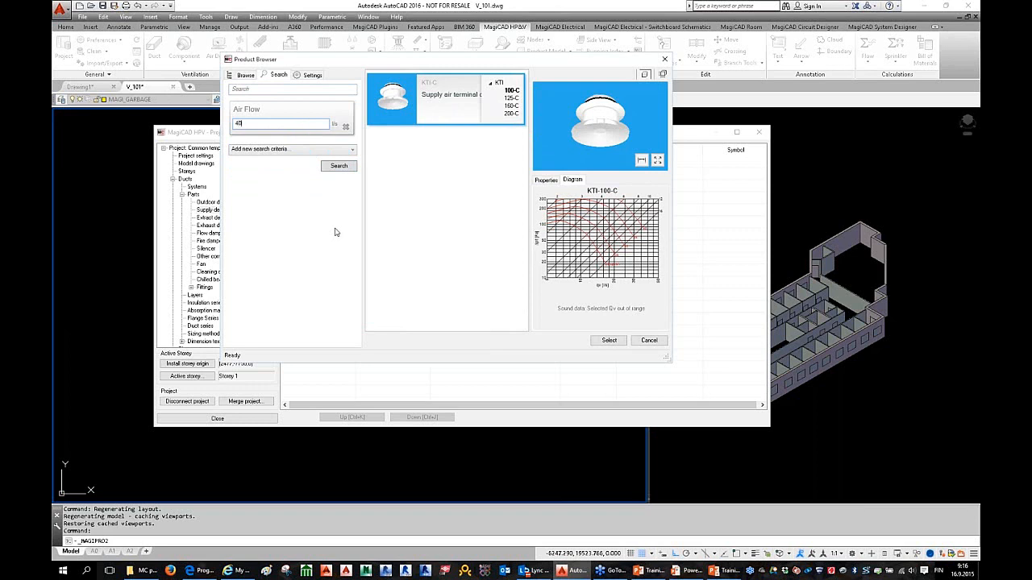
{"action": "left_click", "coordinate": [307, 149]}
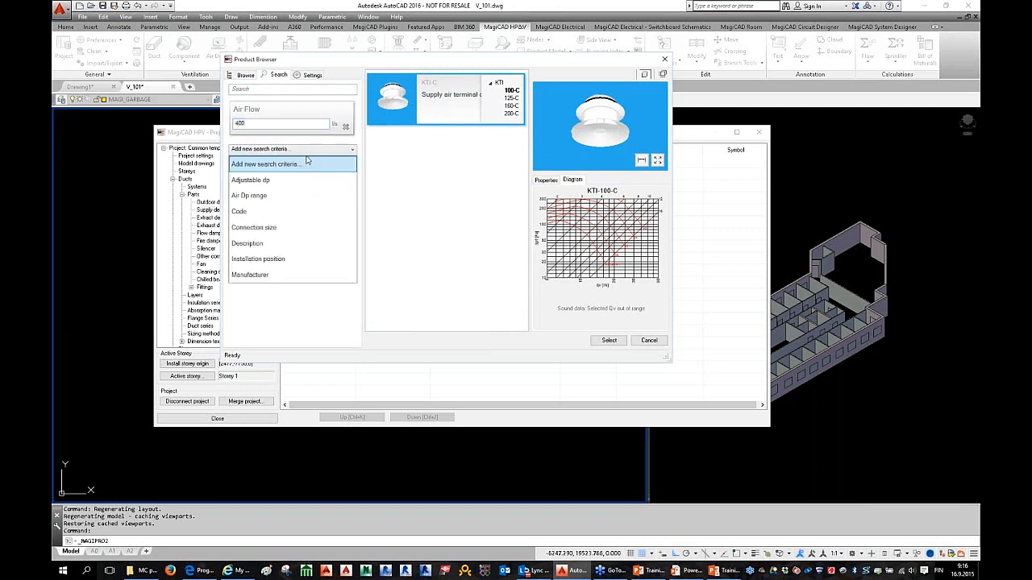
{"action": "left_click", "coordinate": [327, 228]}
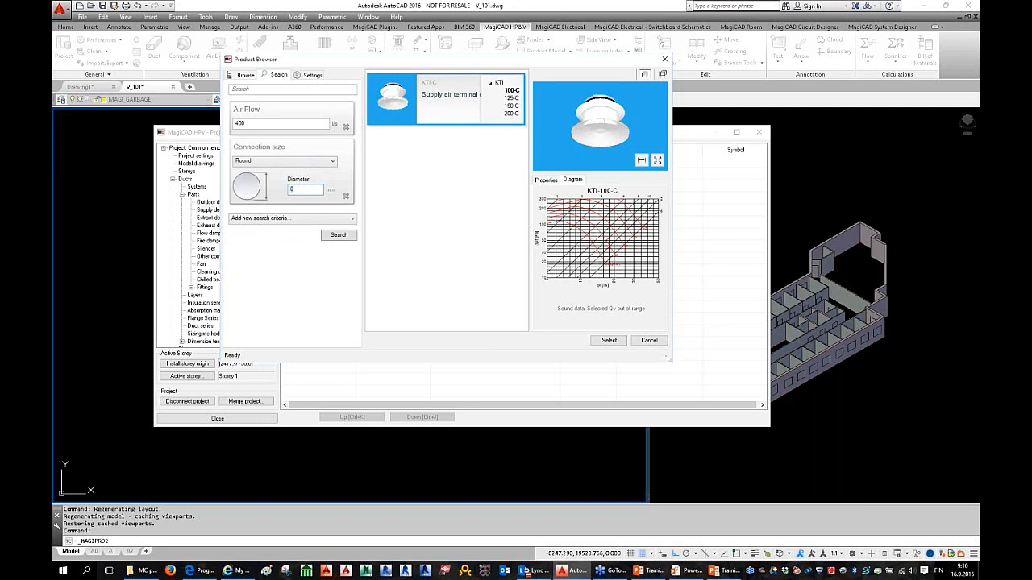
{"action": "left_click", "coordinate": [269, 220]}
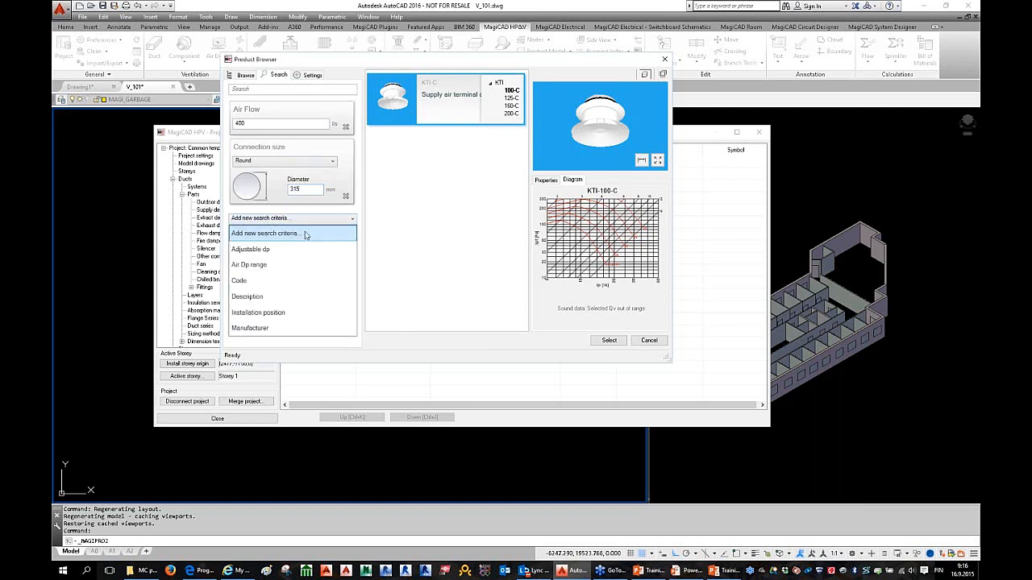
{"action": "left_click", "coordinate": [327, 312]}
{"action": "left_click", "coordinate": [282, 230]}
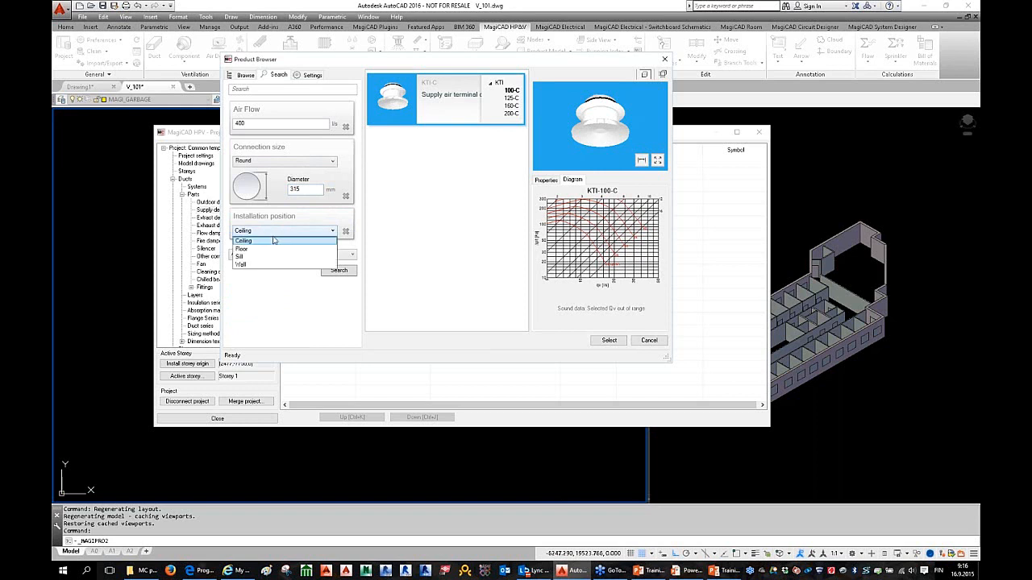
{"action": "left_click", "coordinate": [321, 265]}
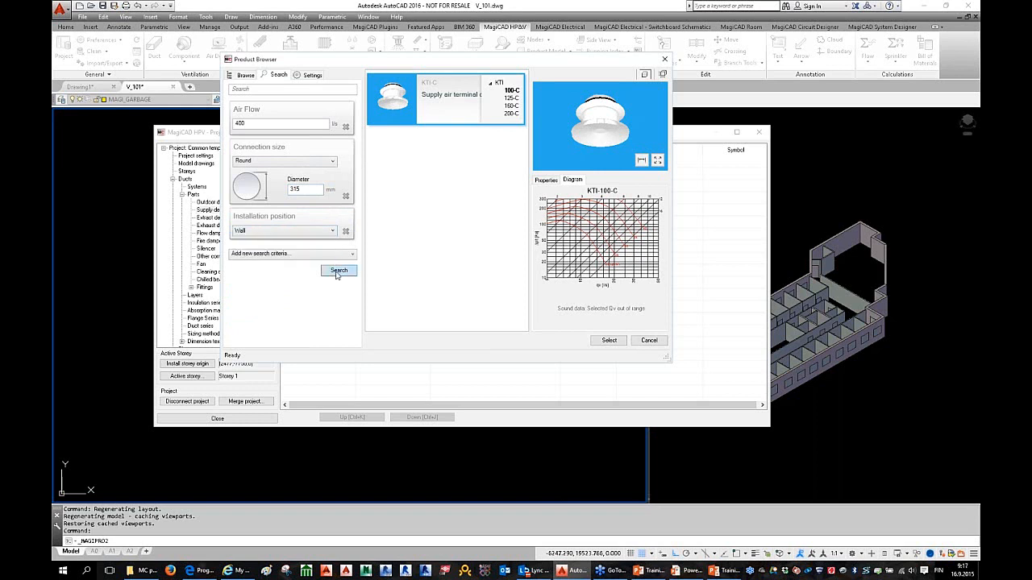
{"action": "left_click", "coordinate": [337, 274]}
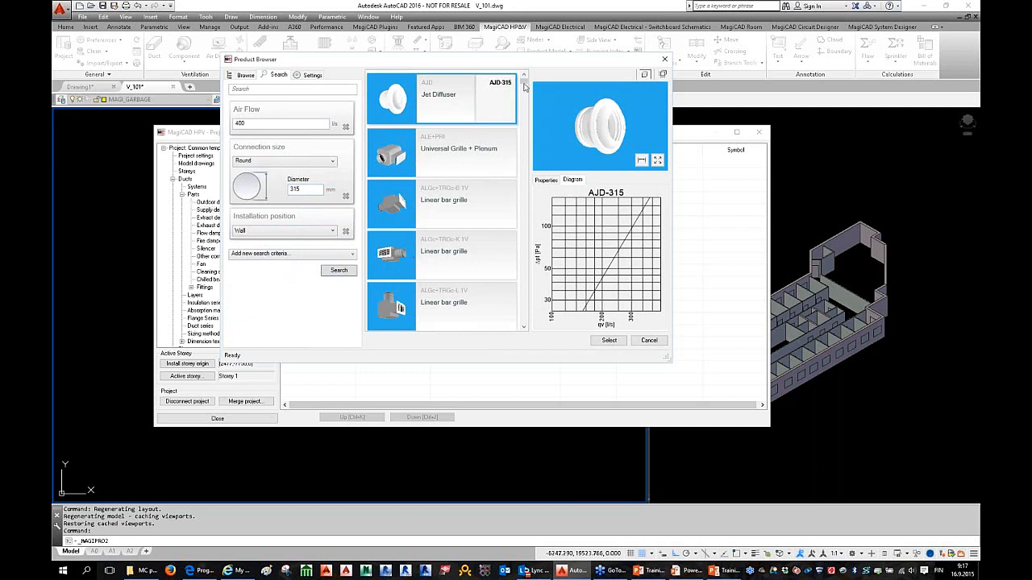
{"action": "left_click_drag", "start_coordinate": [525, 86], "coordinate": [521, 109]}
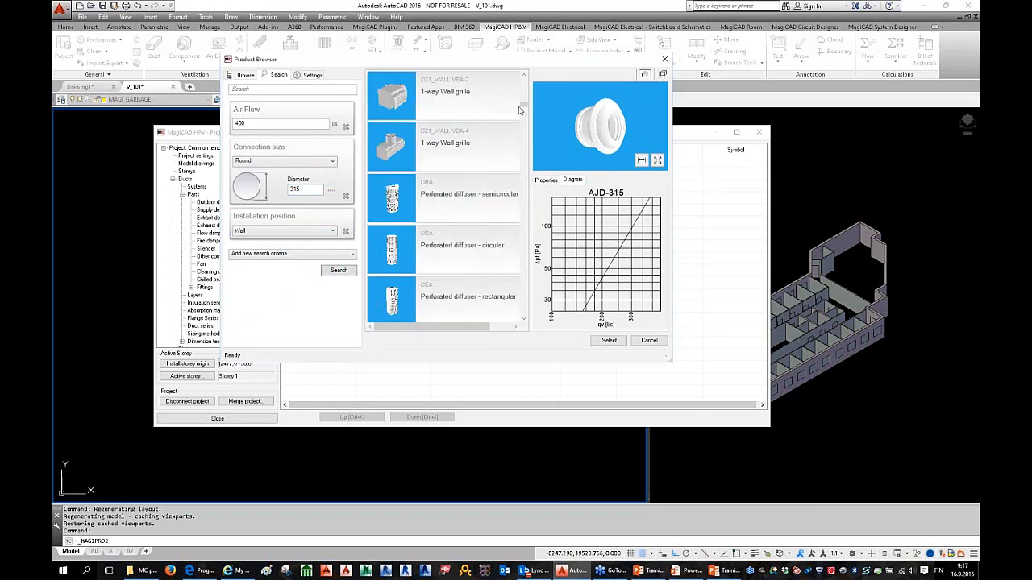
{"action": "left_click", "coordinate": [649, 341]}
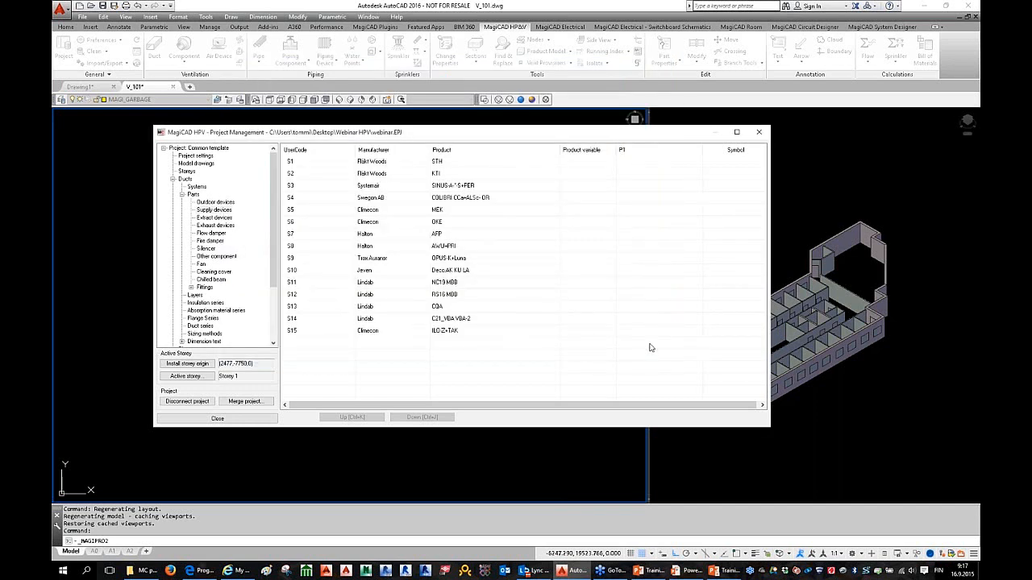
Step: Review the size variants and pressure diagram of the Climecon ILO Z+TAK product S15, then collapse Parts
{"action": "left_click", "coordinate": [304, 332]}
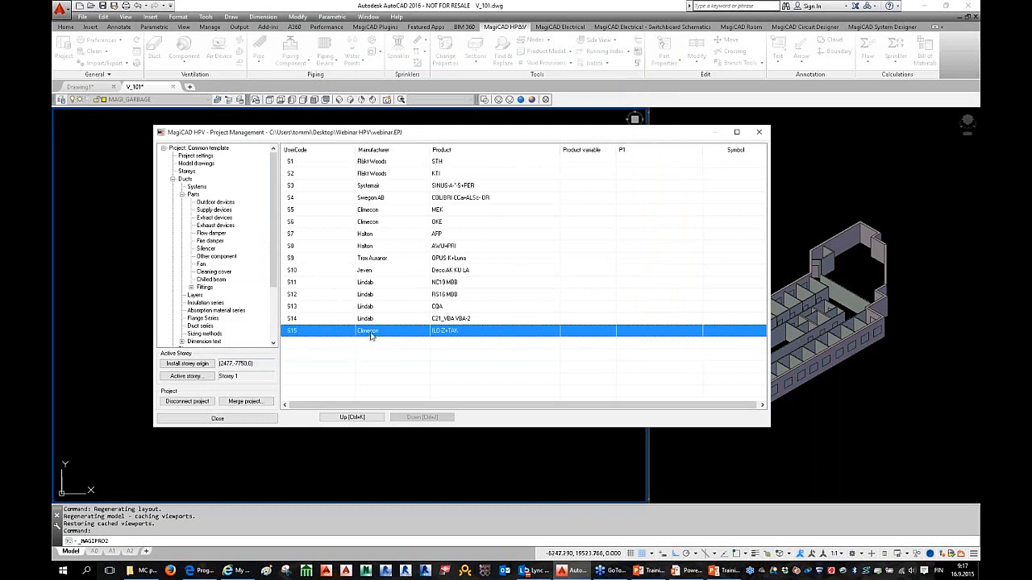
{"action": "right_click", "coordinate": [377, 332]}
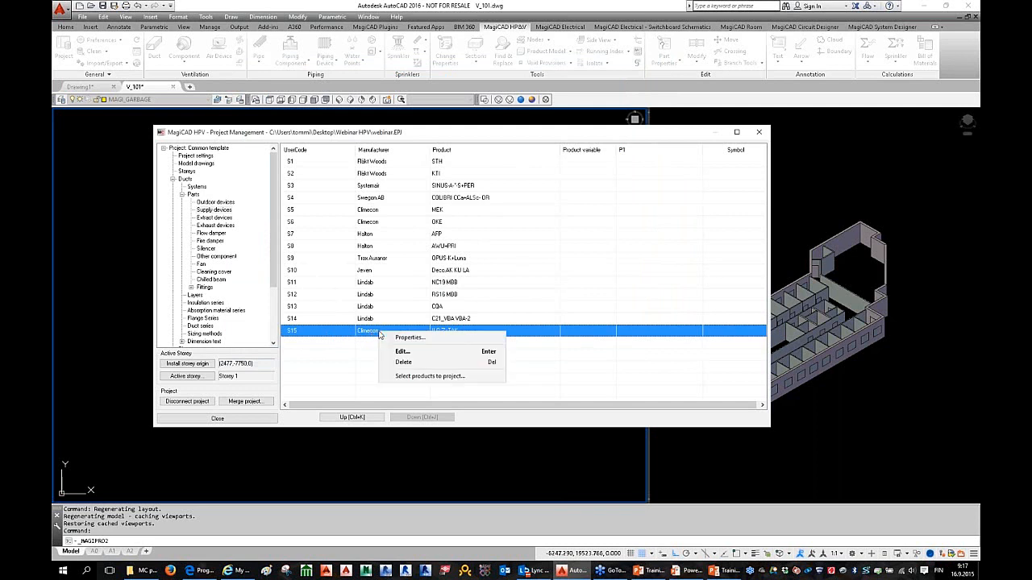
{"action": "left_click", "coordinate": [451, 341]}
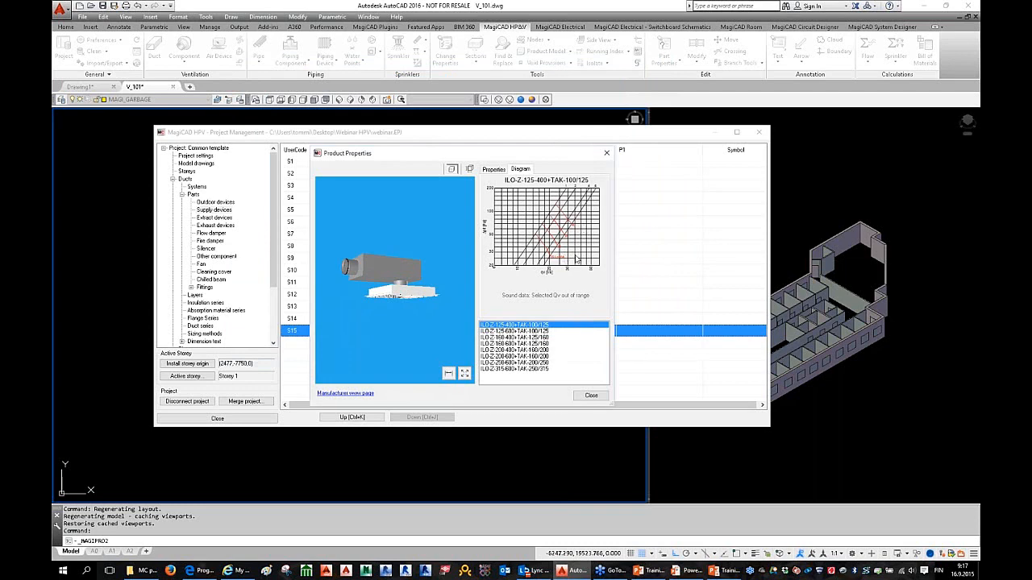
{"action": "key", "text": "Down"}
{"action": "key", "text": "Down"}
{"action": "key", "text": "Down"}
{"action": "key", "text": "Down"}
{"action": "key", "text": "Down"}
{"action": "key", "text": "Down"}
{"action": "key", "text": "Down"}
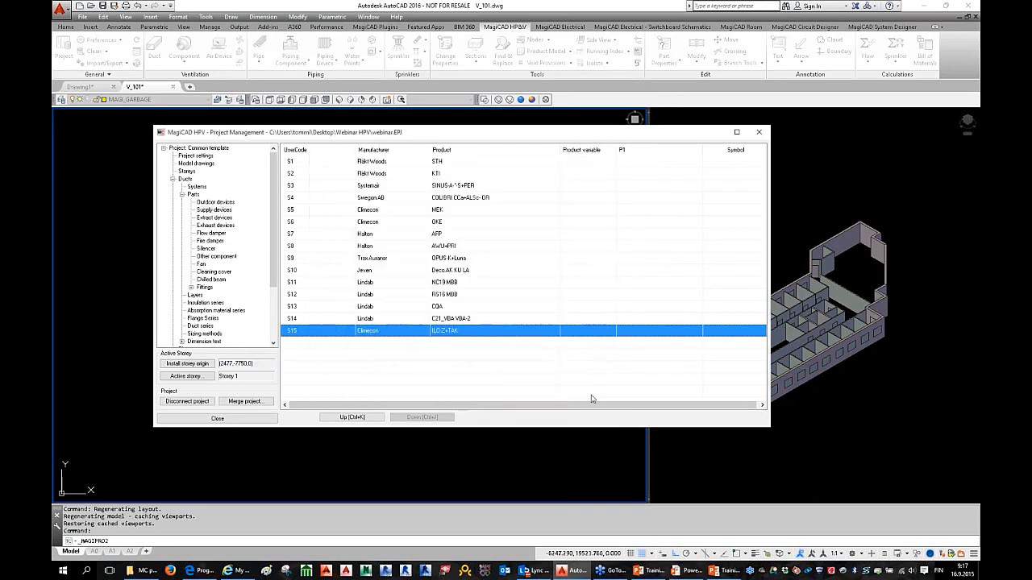
{"action": "left_click", "coordinate": [591, 396]}
{"action": "left_click", "coordinate": [183, 195]}
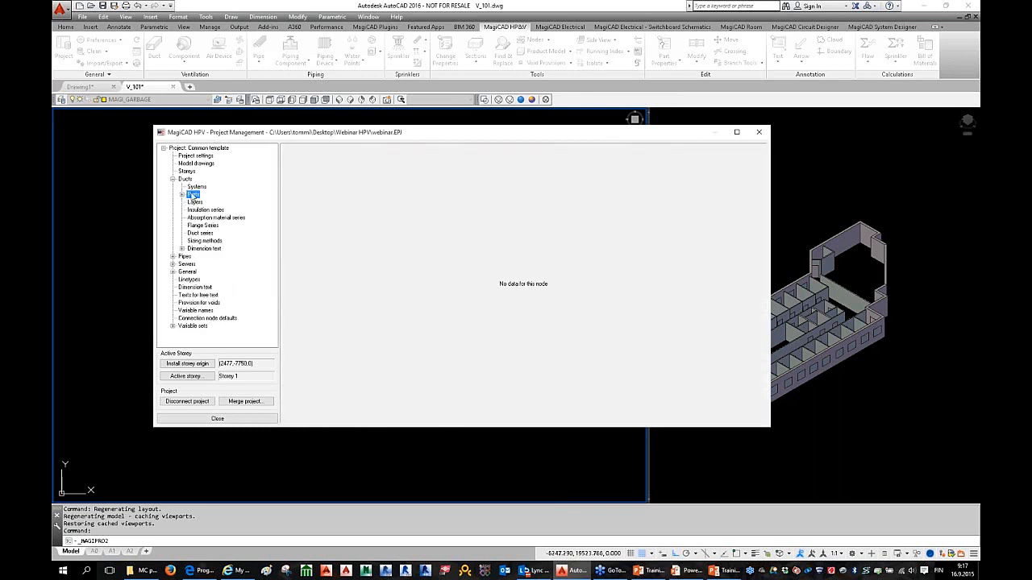
Step: List the project's silencer and fan parts, then view the insulation series and duct series tables
{"action": "double_click", "coordinate": [192, 195]}
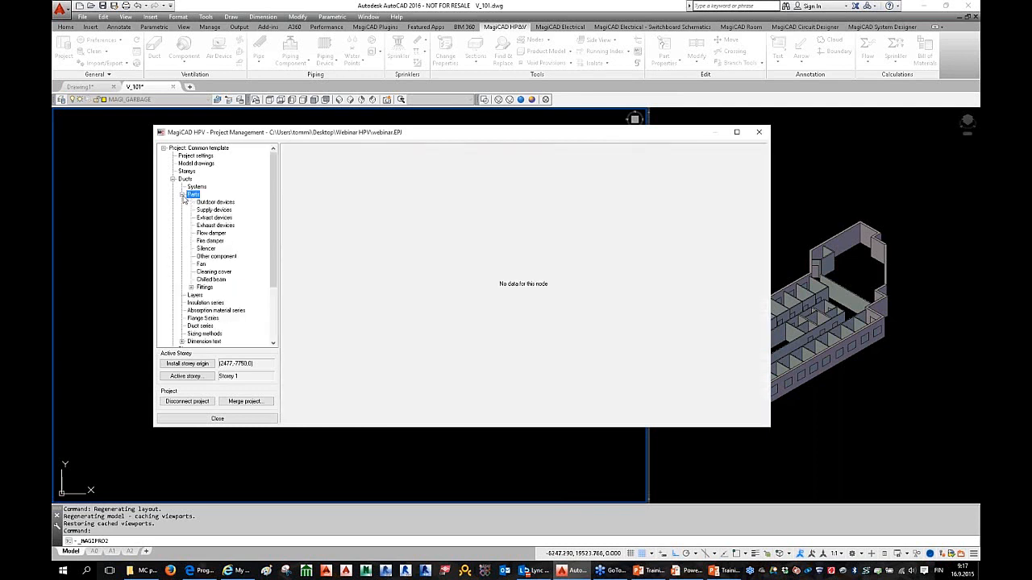
{"action": "left_click", "coordinate": [206, 248]}
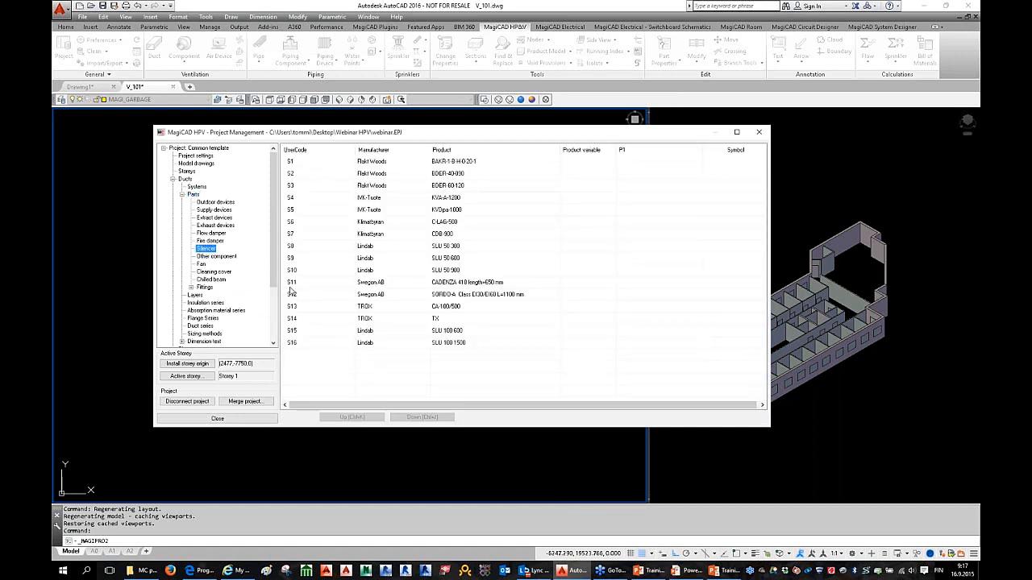
{"action": "left_click", "coordinate": [202, 265]}
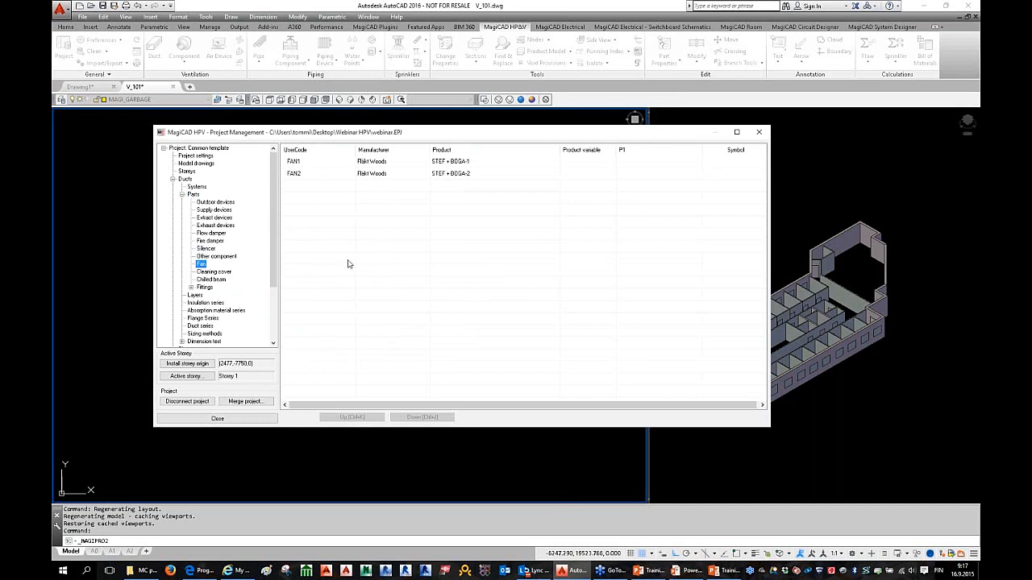
{"action": "left_click", "coordinate": [181, 196]}
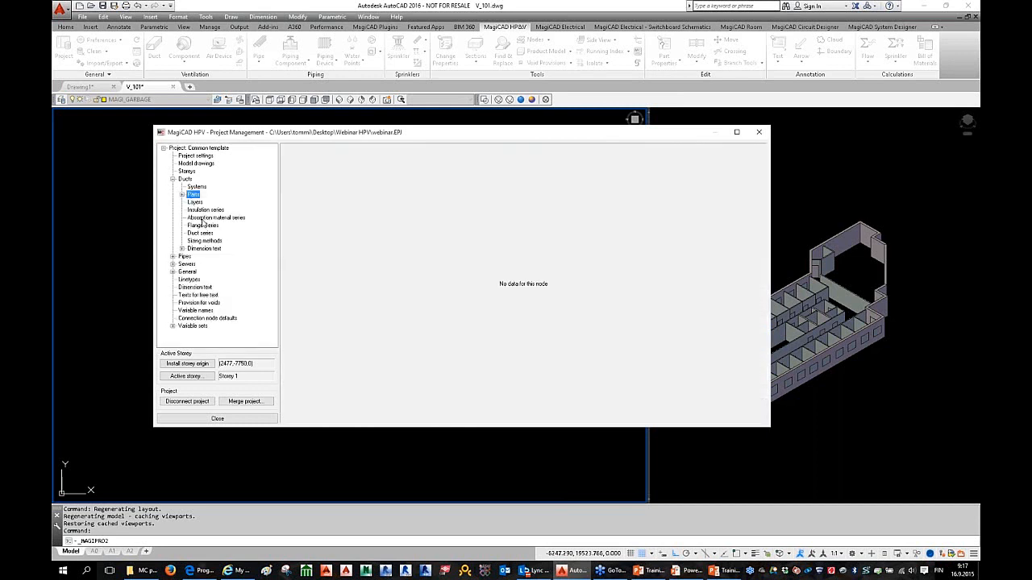
{"action": "left_click", "coordinate": [201, 211]}
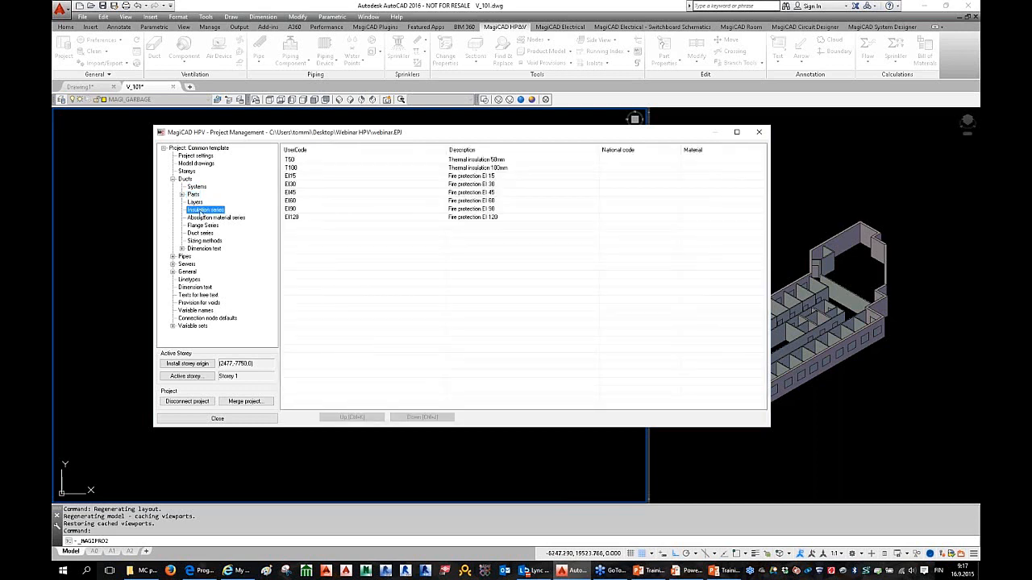
{"action": "left_click", "coordinate": [200, 235]}
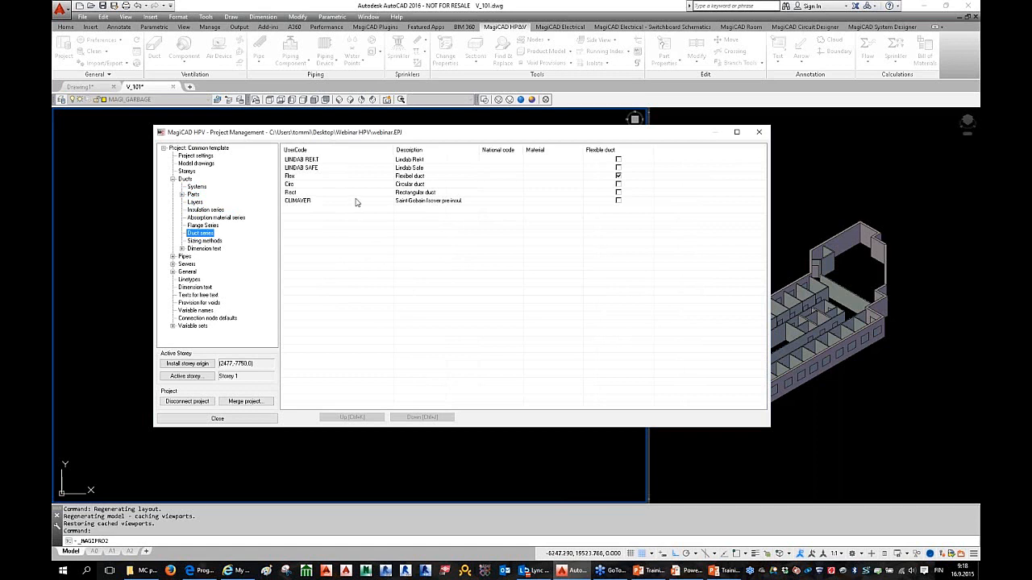
Step: Browse through the duct series rows, ending on CLIMAVER
{"action": "left_click", "coordinate": [357, 194]}
{"action": "left_click", "coordinate": [346, 184]}
{"action": "left_click", "coordinate": [334, 168]}
{"action": "left_click", "coordinate": [337, 161]}
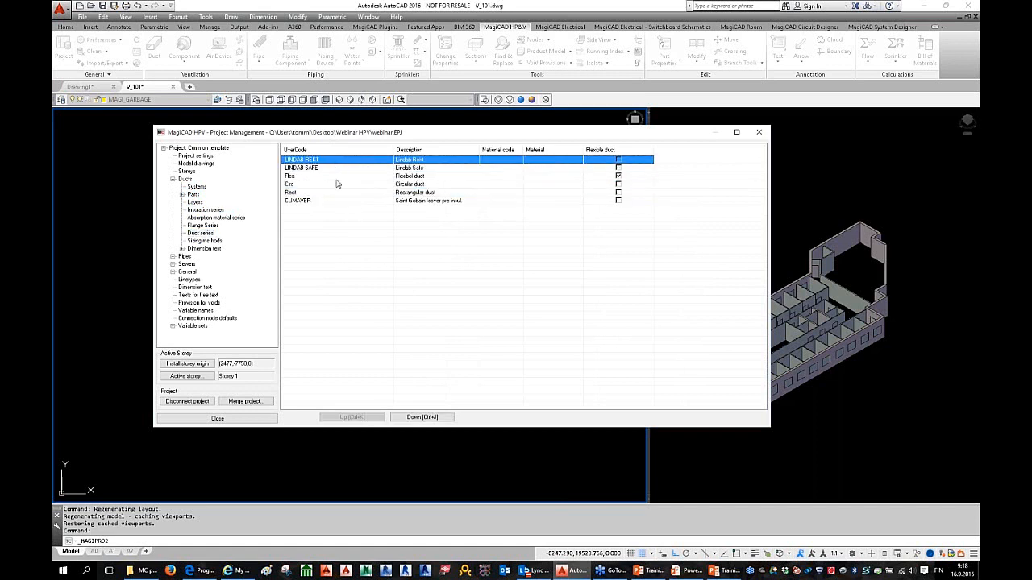
{"action": "left_click", "coordinate": [337, 176]}
{"action": "left_click", "coordinate": [338, 185]}
{"action": "left_click", "coordinate": [337, 201]}
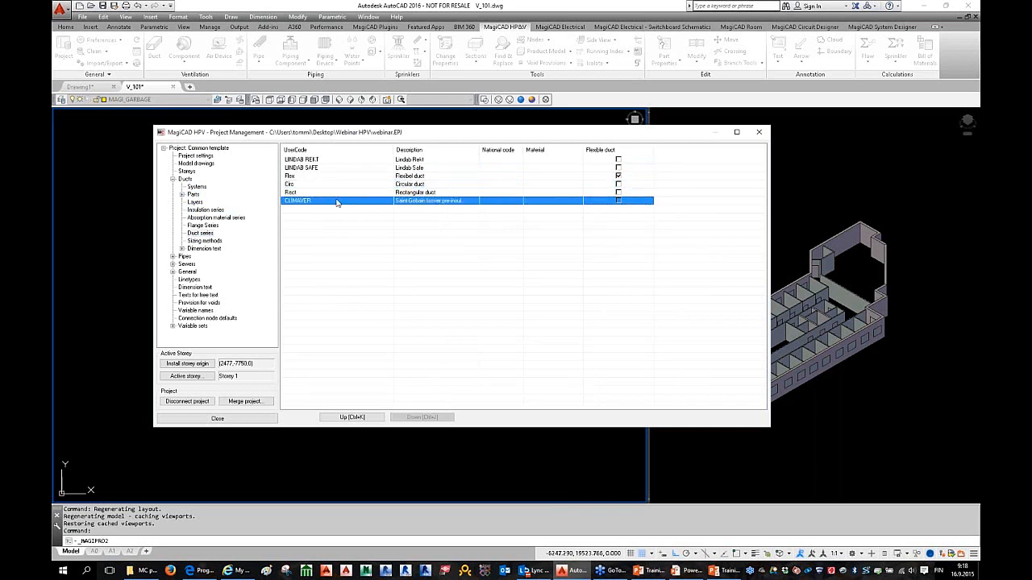
Step: Inspect the Circ series sizes and flexible duct option without saving, then show duct sizing methods
{"action": "double_click", "coordinate": [343, 185]}
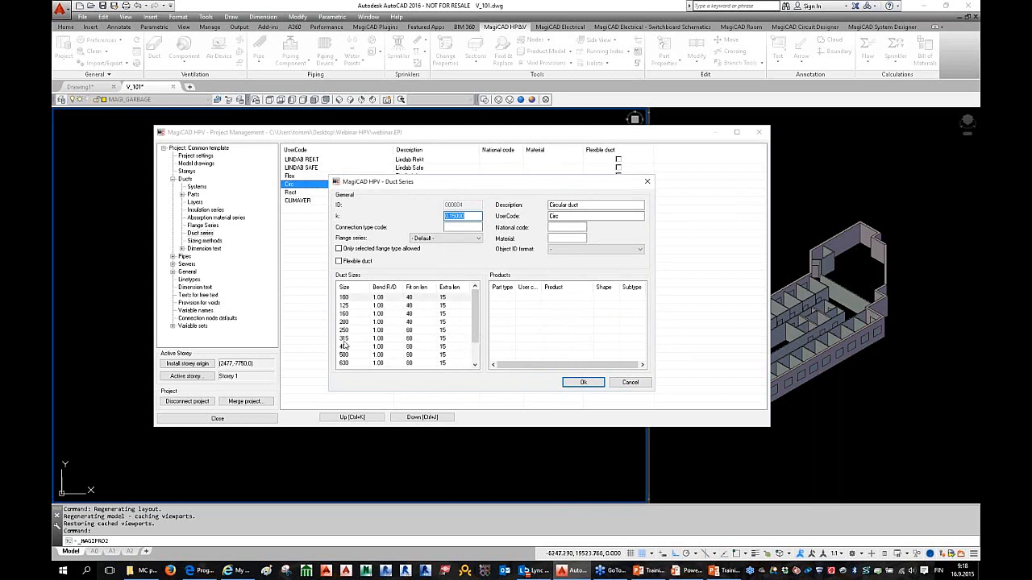
{"action": "right_click", "coordinate": [366, 330]}
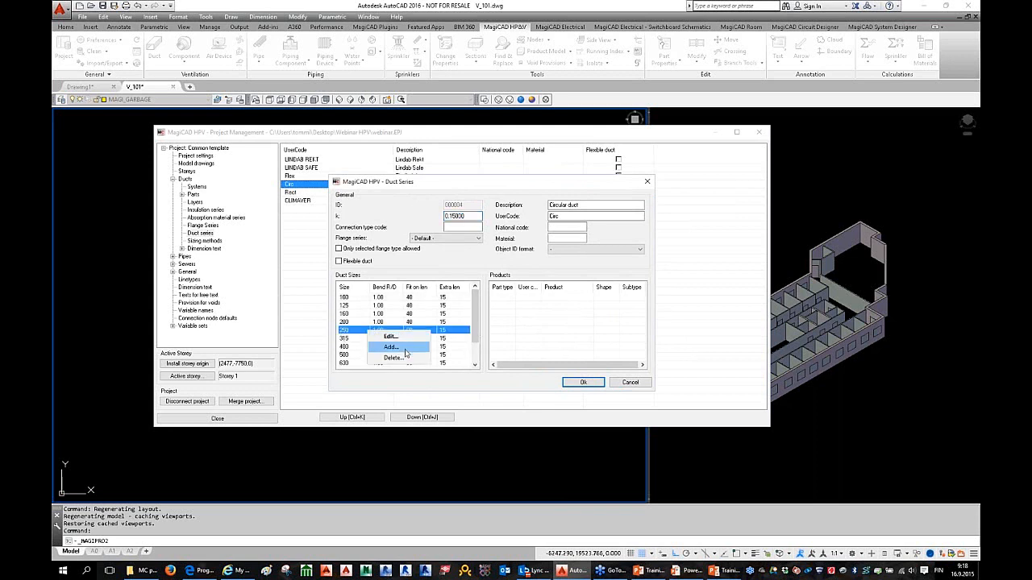
{"action": "left_click", "coordinate": [392, 347]}
{"action": "left_click", "coordinate": [522, 317]}
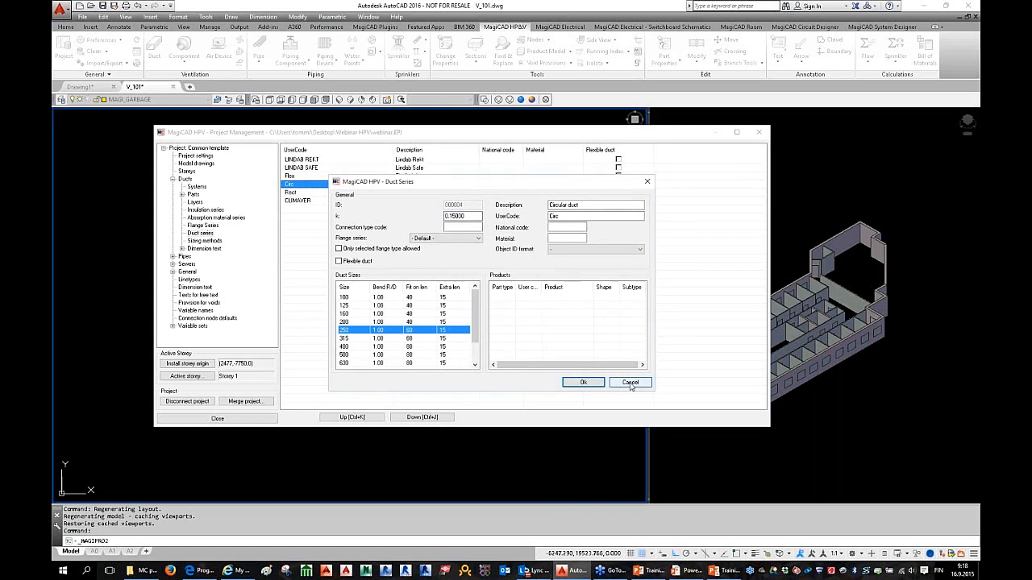
{"action": "left_click", "coordinate": [339, 261]}
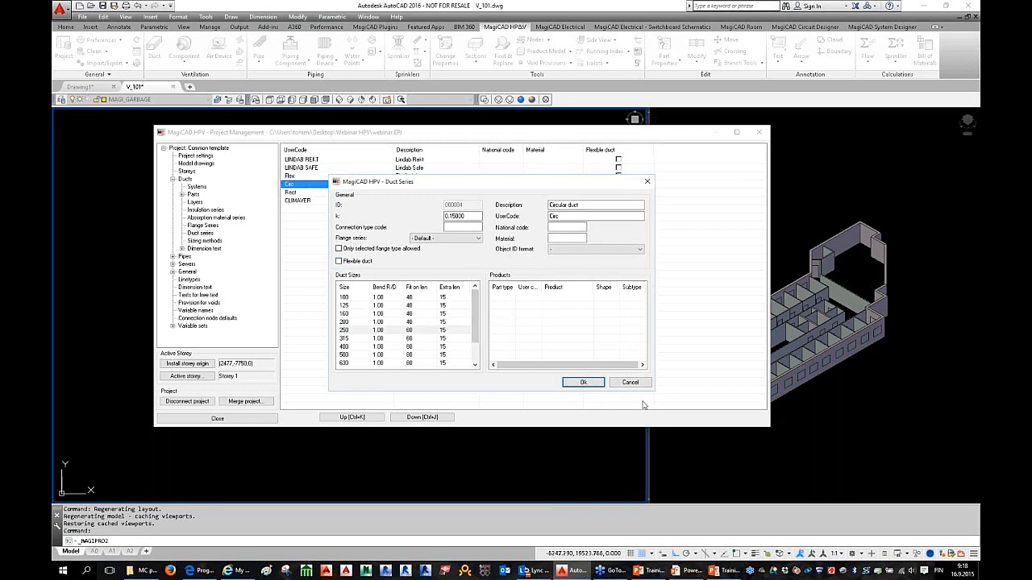
{"action": "left_click", "coordinate": [630, 385]}
{"action": "left_click", "coordinate": [630, 384]}
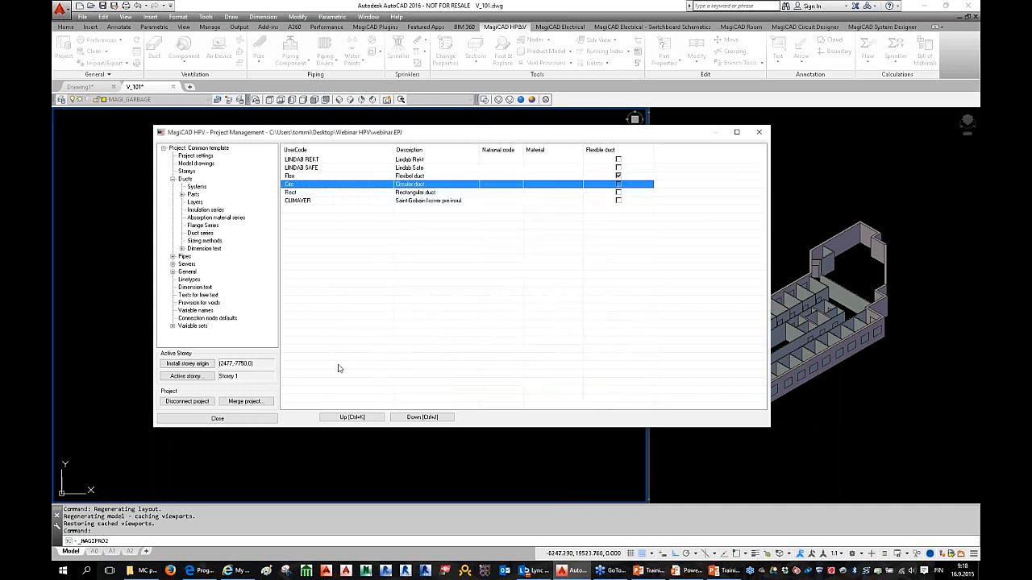
{"action": "left_click", "coordinate": [205, 240]}
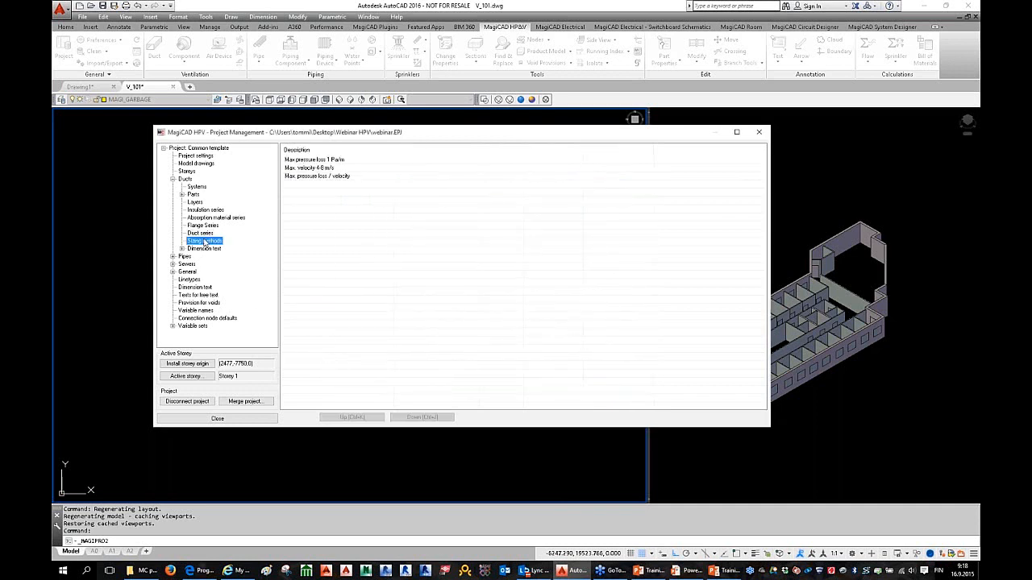
{"action": "double_click", "coordinate": [358, 168]}
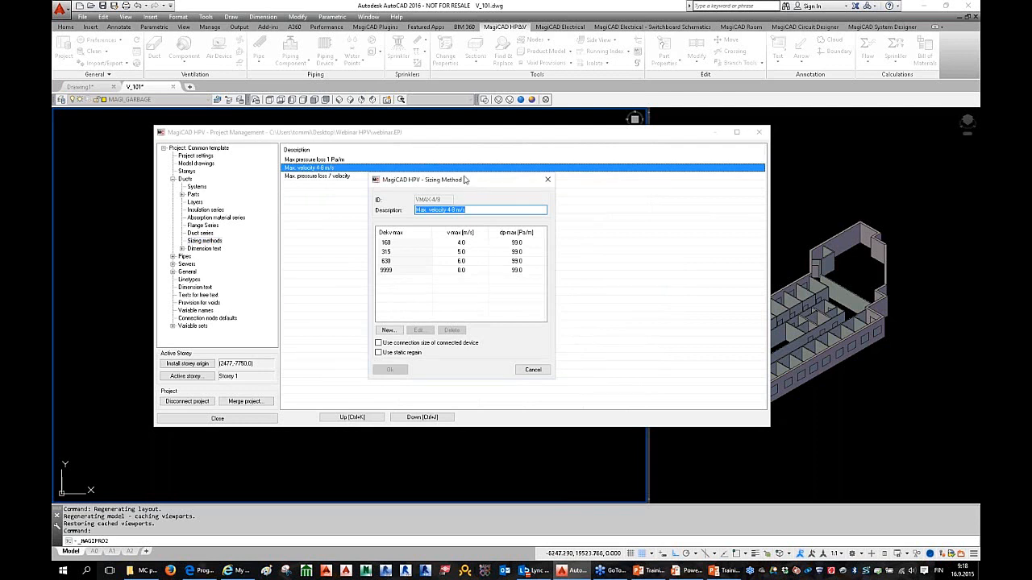
{"action": "left_click_drag", "start_coordinate": [467, 179], "coordinate": [463, 169]}
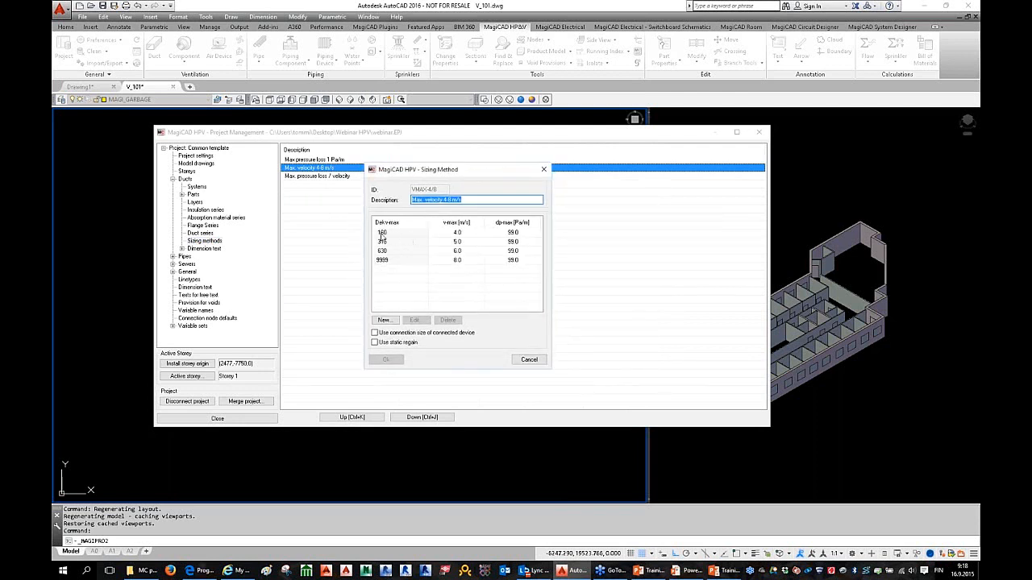
{"action": "left_click", "coordinate": [392, 236]}
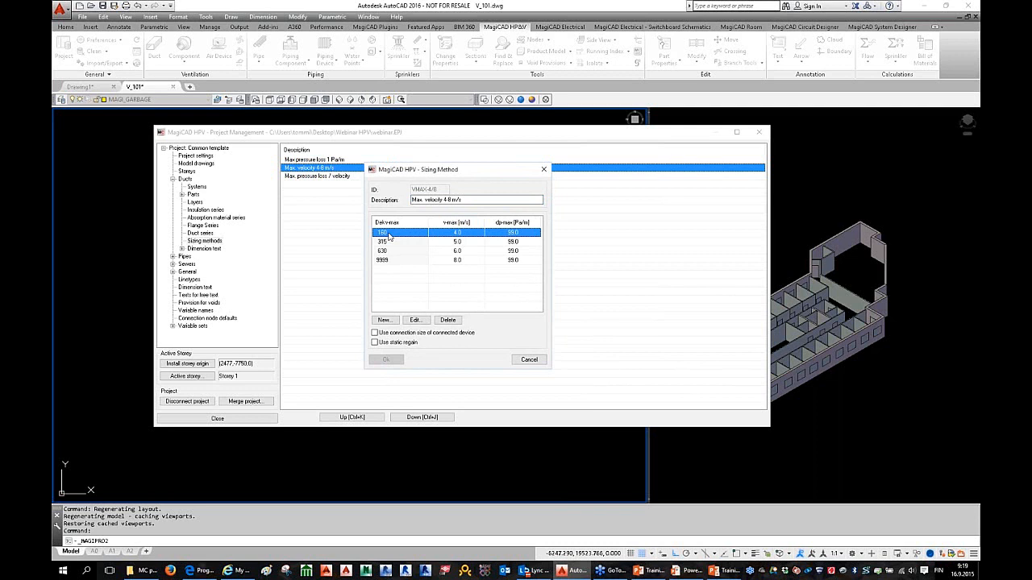
{"action": "left_click", "coordinate": [391, 243]}
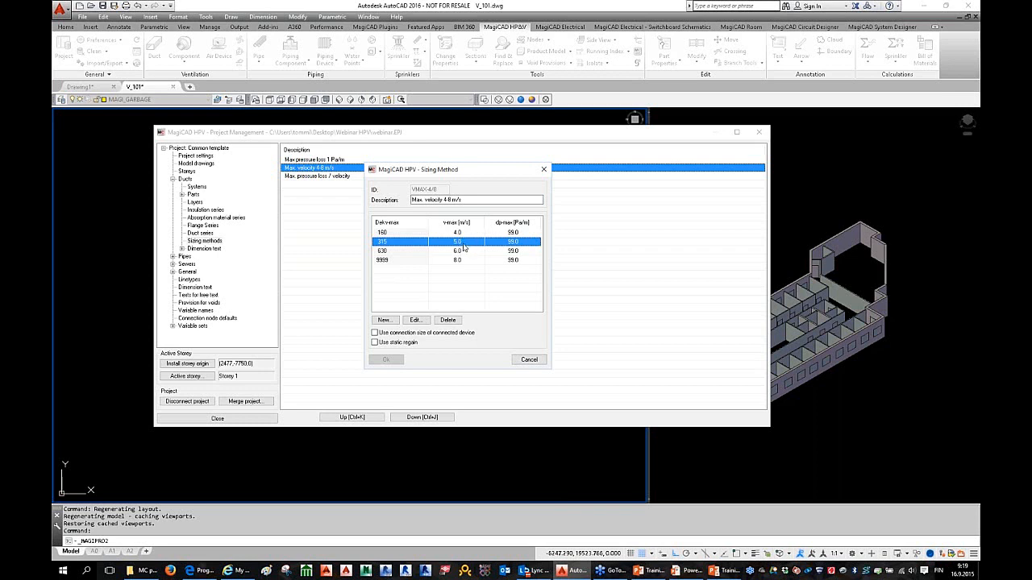
{"action": "left_click_drag", "start_coordinate": [405, 253], "coordinate": [404, 253]}
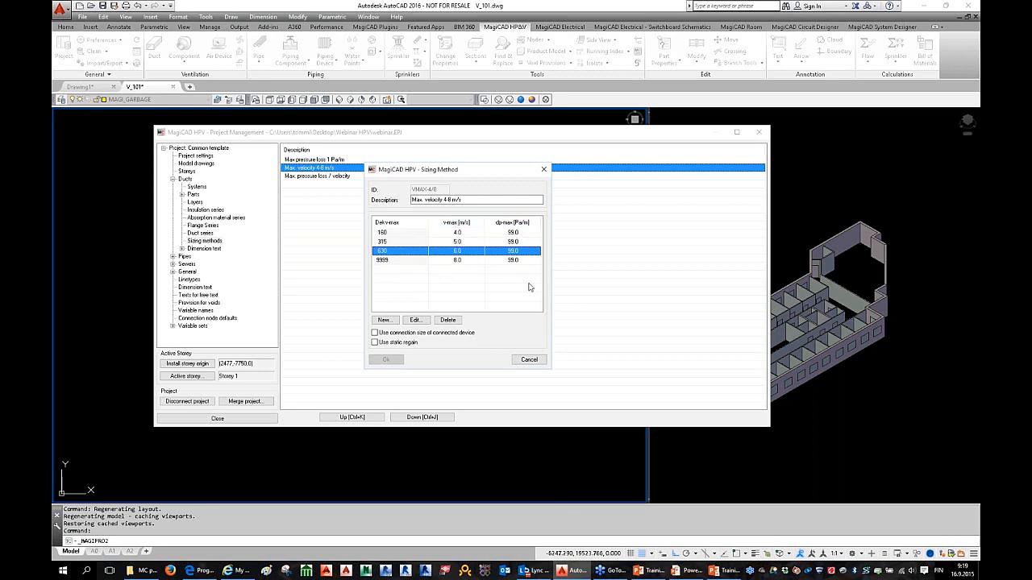
{"action": "left_click", "coordinate": [528, 359]}
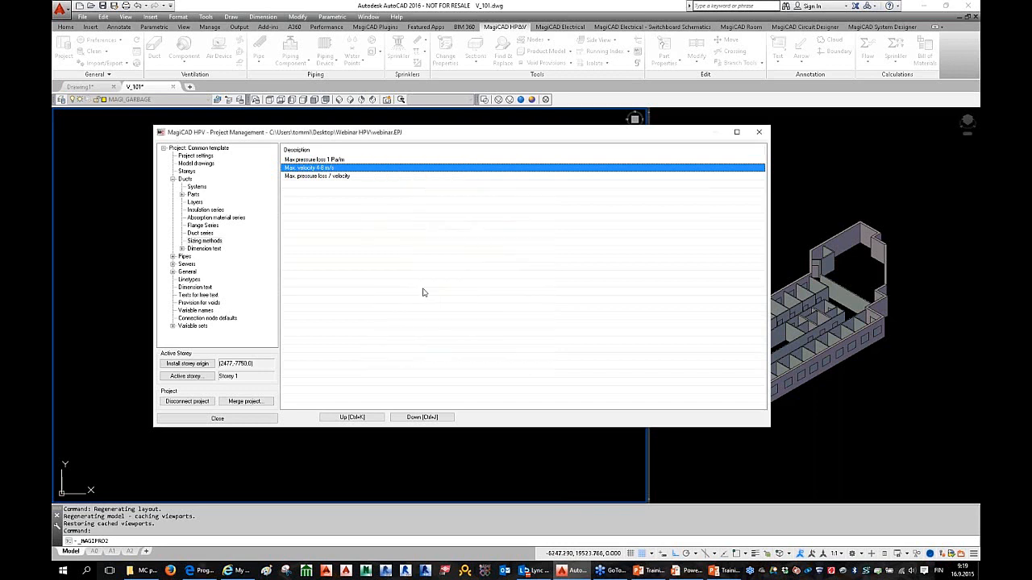
{"action": "double_click", "coordinate": [338, 160]}
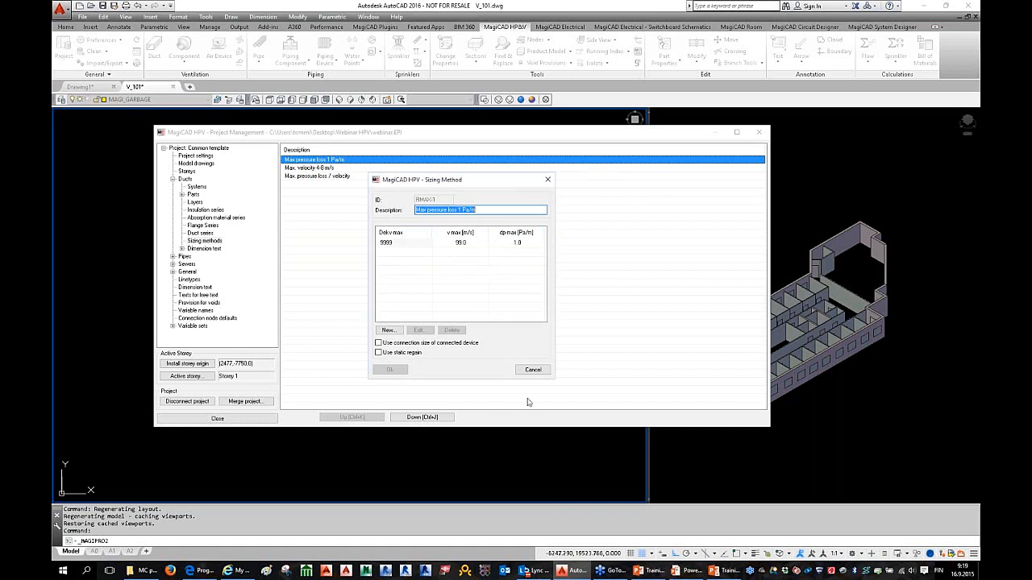
{"action": "left_click", "coordinate": [533, 370]}
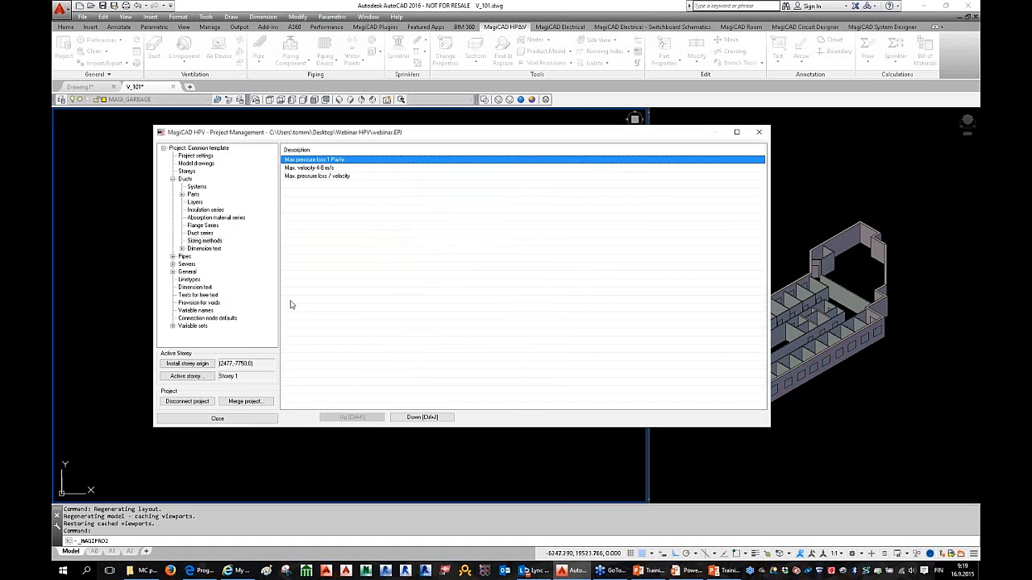
Step: Switch from Ducts to Pipes and show the heating, cooling and special systems table
{"action": "left_click", "coordinate": [173, 179]}
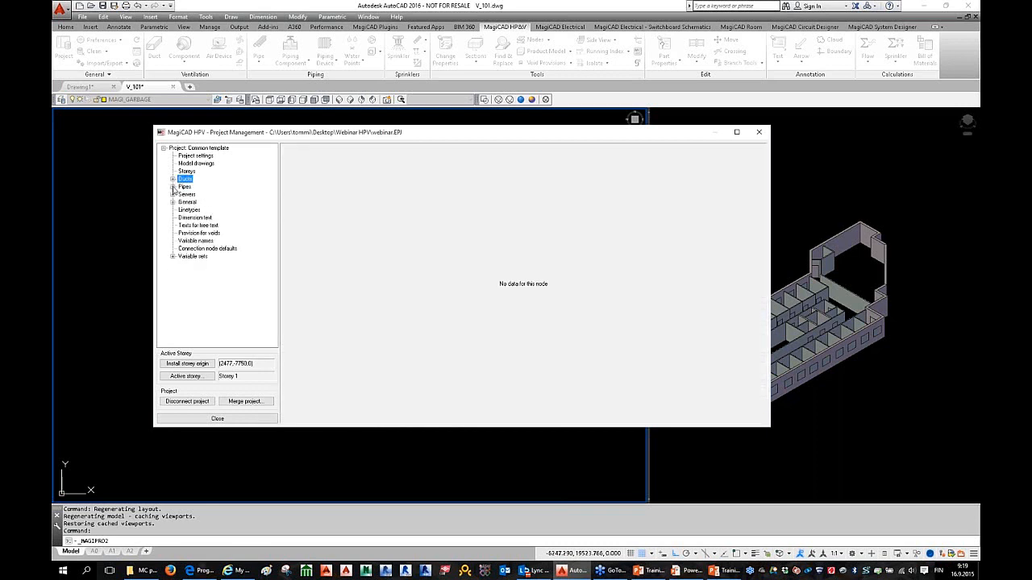
{"action": "left_click", "coordinate": [173, 187]}
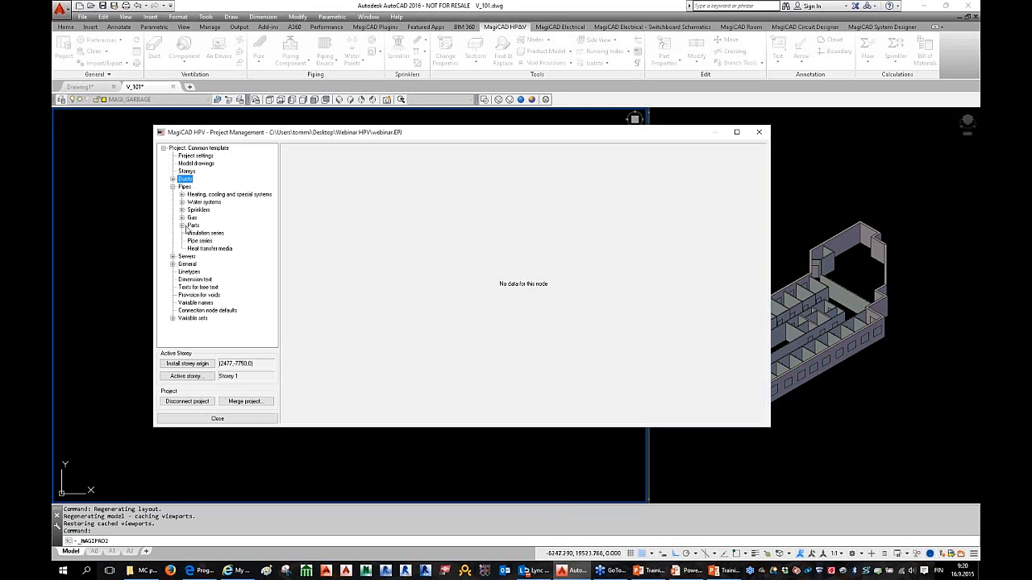
{"action": "left_click", "coordinate": [182, 195]}
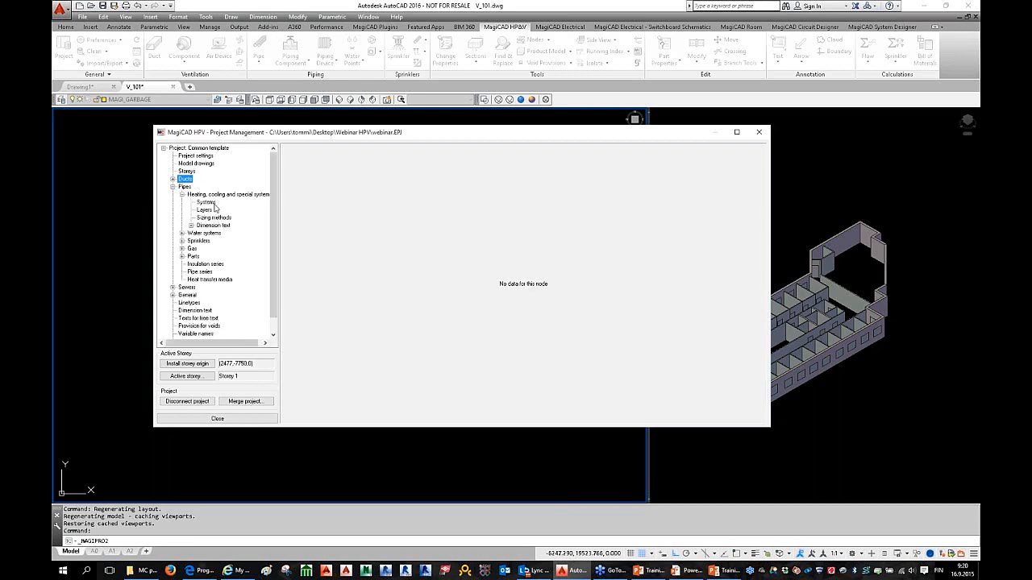
{"action": "left_click", "coordinate": [207, 202]}
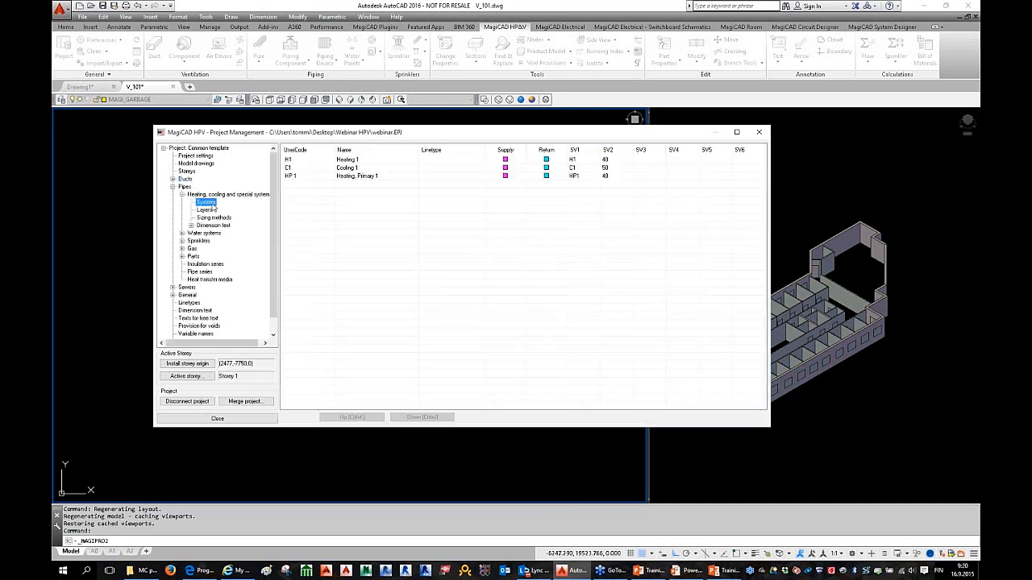
Step: Review Heating 1's General and Calculations settings, then cancel without changes
{"action": "double_click", "coordinate": [364, 165]}
{"action": "left_click_drag", "start_coordinate": [465, 96], "coordinate": [414, 100]}
{"action": "left_click", "coordinate": [405, 110]}
{"action": "double_click", "coordinate": [499, 311]}
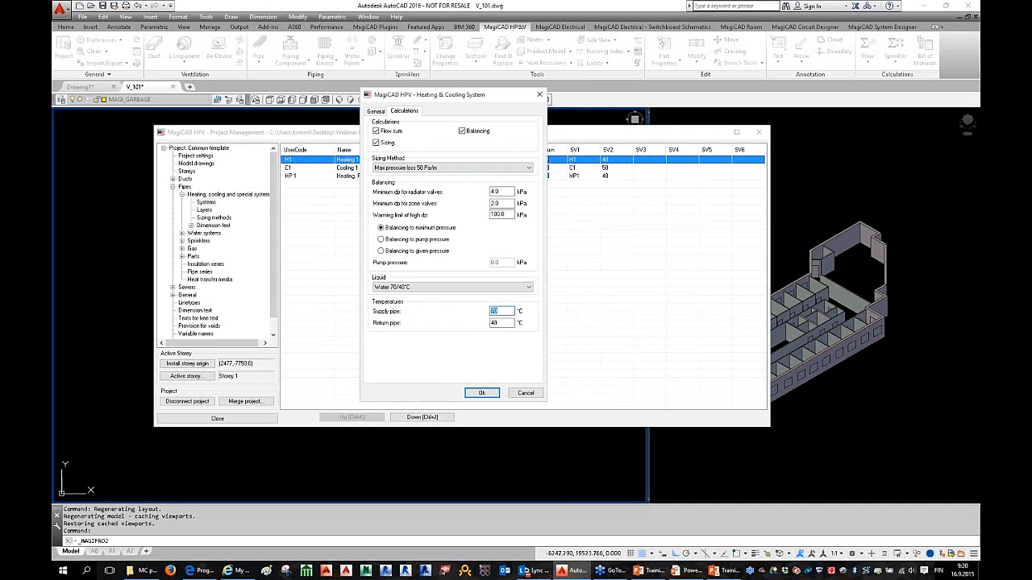
{"action": "left_click", "coordinate": [377, 112]}
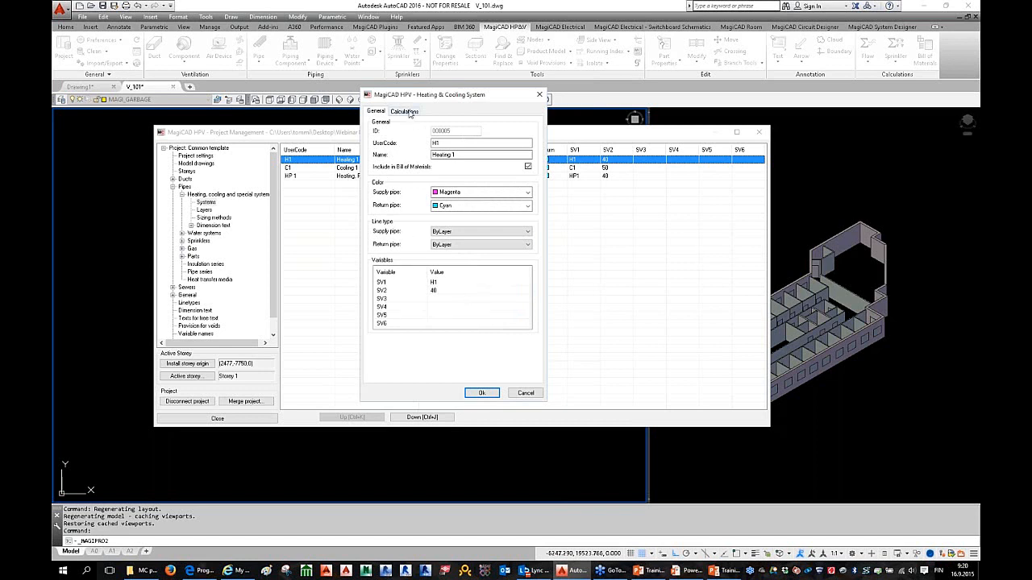
{"action": "left_click", "coordinate": [405, 112]}
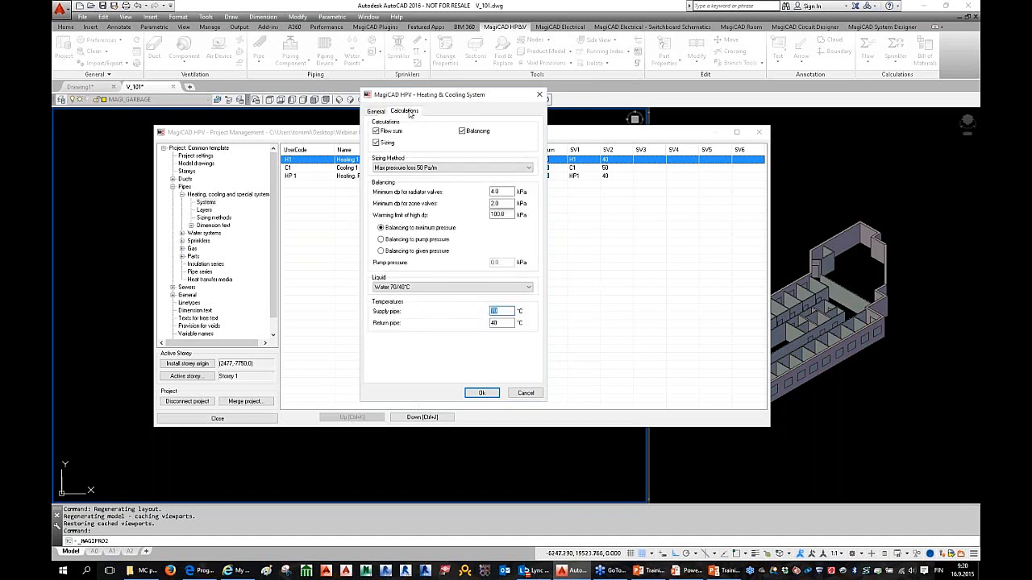
{"action": "left_click", "coordinate": [525, 393]}
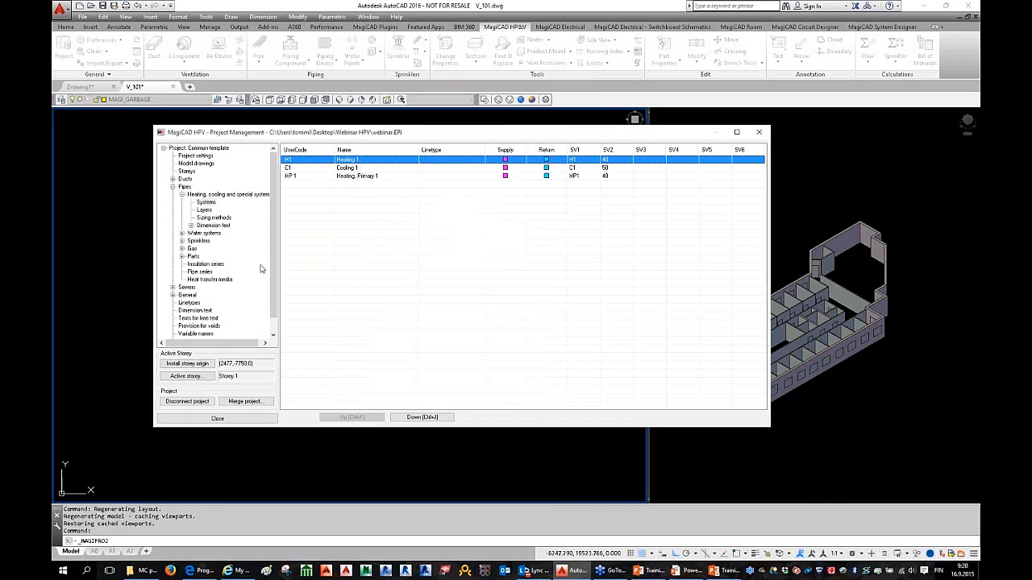
Step: Show the pipe zone valve table and open the product properties of valve ZV9 STAD/F
{"action": "left_click", "coordinate": [182, 195]}
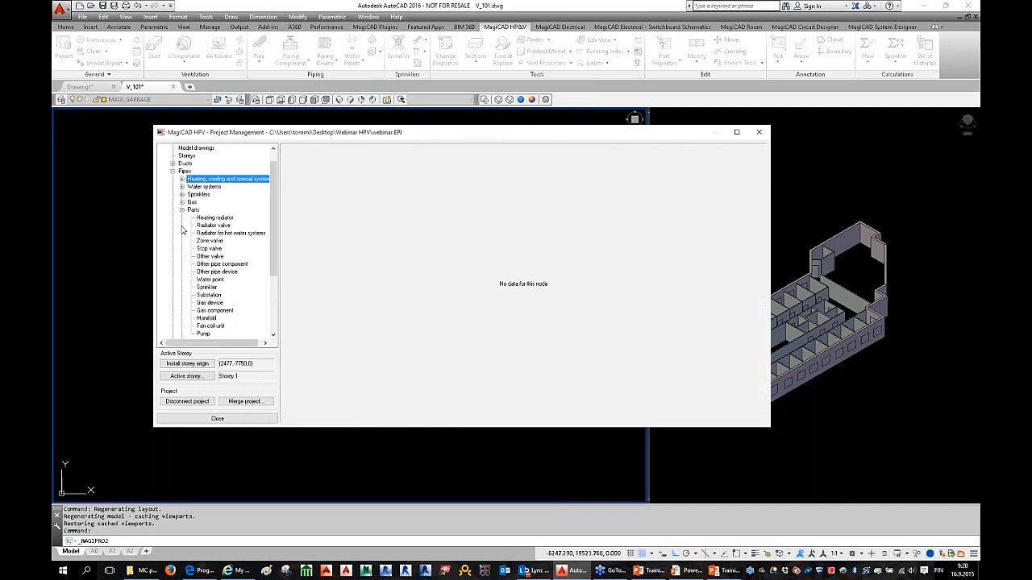
{"action": "left_click", "coordinate": [183, 227]}
{"action": "left_click", "coordinate": [214, 242]}
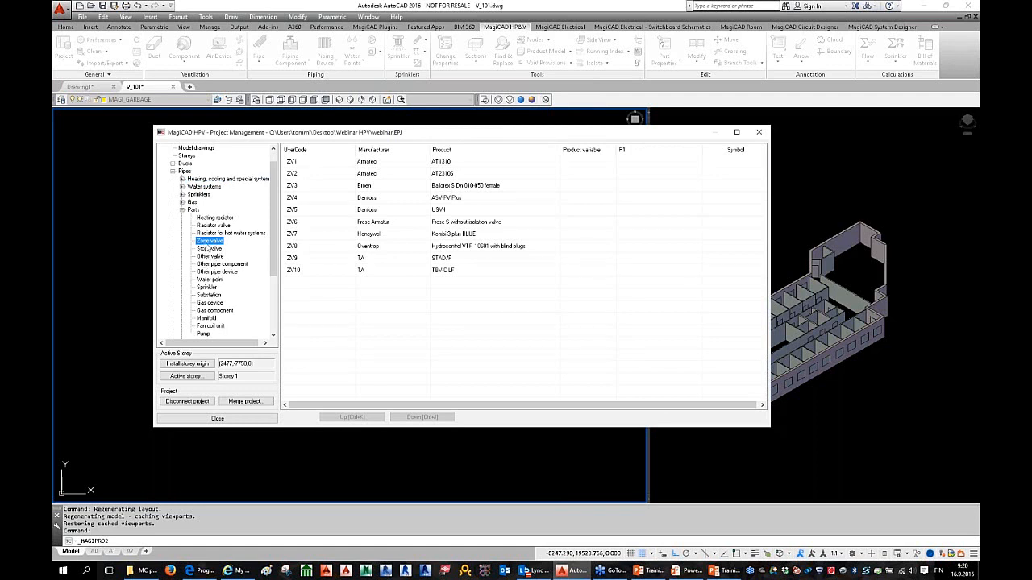
{"action": "left_click", "coordinate": [360, 260]}
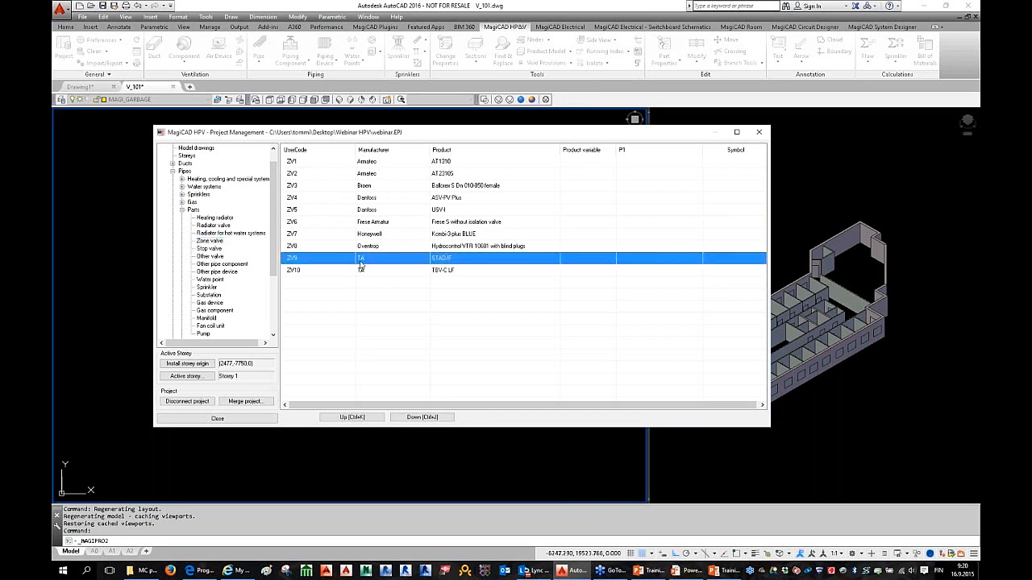
{"action": "right_click", "coordinate": [361, 261]}
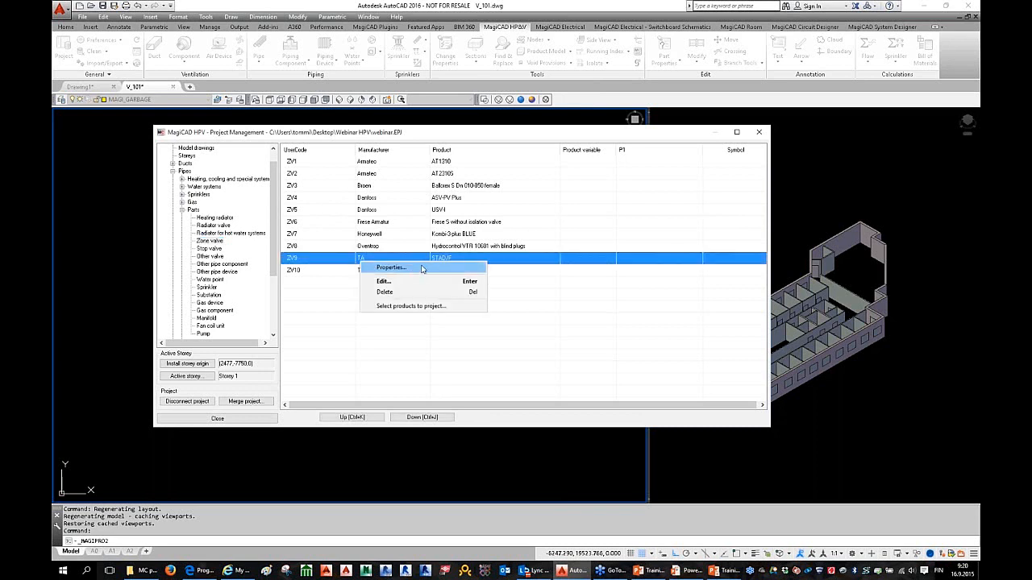
{"action": "left_click", "coordinate": [392, 267]}
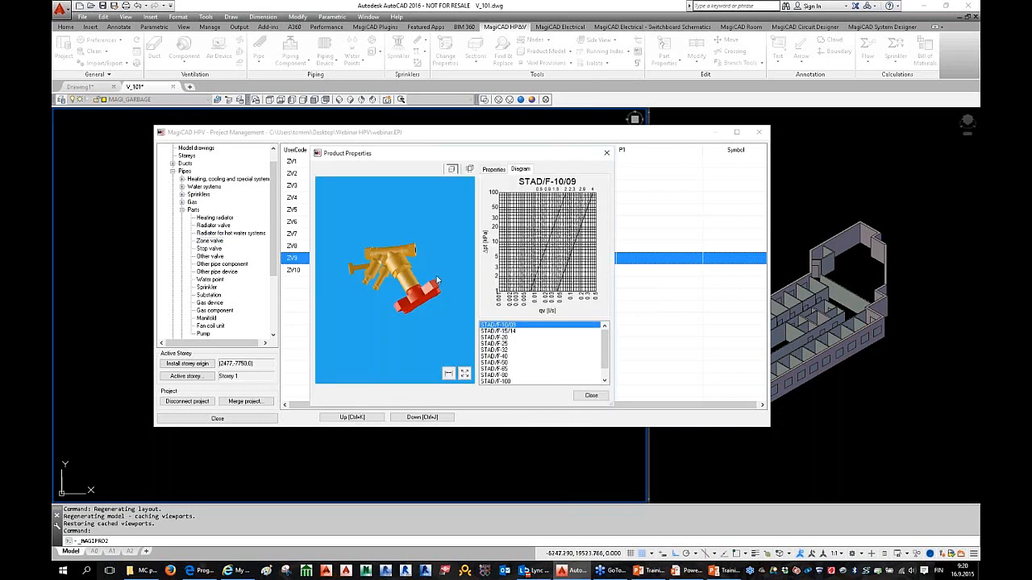
Step: Rotate the STAD/F 3D model, compare STAD/F-40 with a larger flanged size, then close and collapse Parts
{"action": "left_click_drag", "start_coordinate": [336, 284], "coordinate": [363, 265]}
{"action": "left_click", "coordinate": [516, 356]}
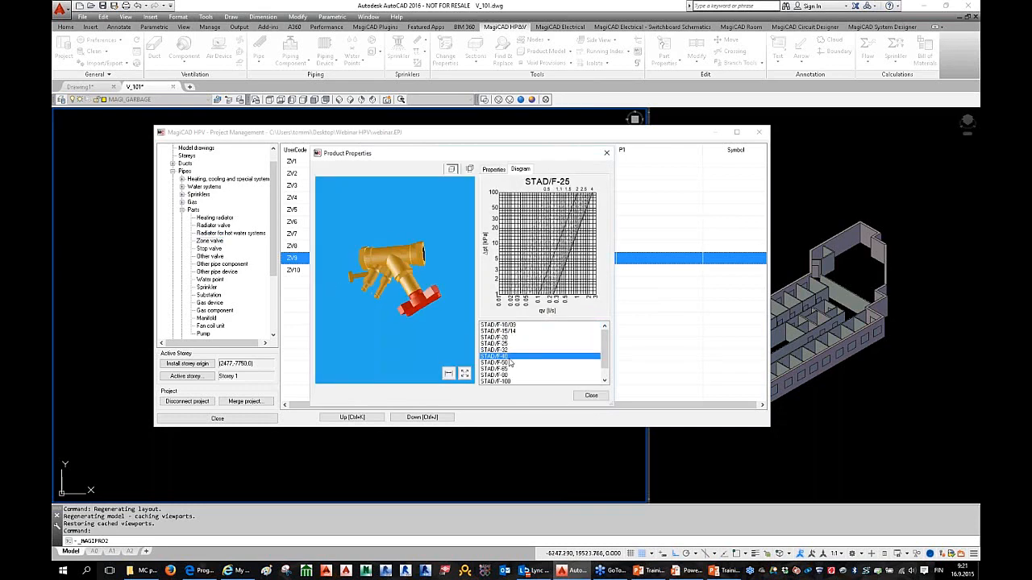
{"action": "left_click", "coordinate": [522, 371]}
{"action": "left_click", "coordinate": [509, 357]}
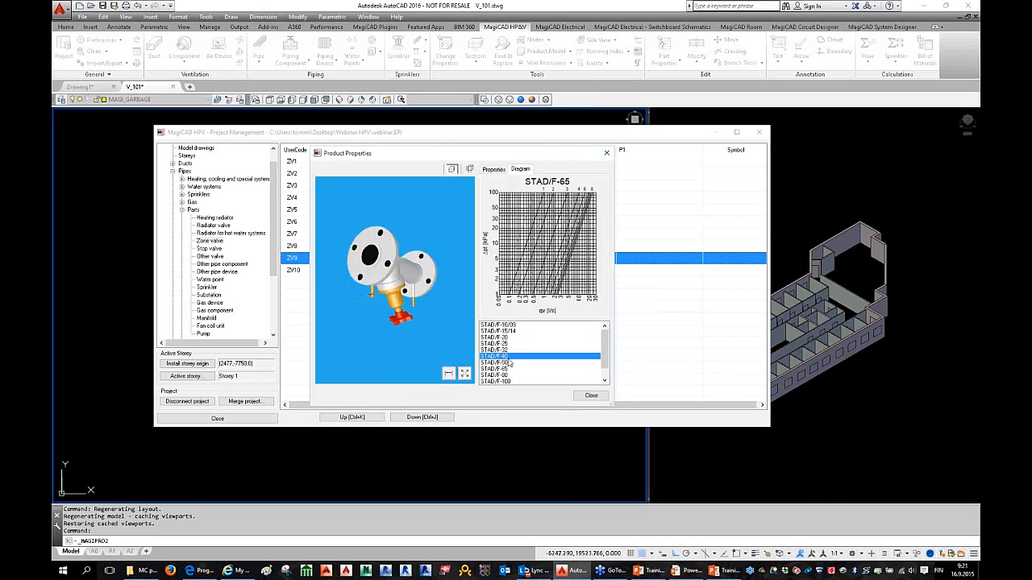
{"action": "left_click_drag", "start_coordinate": [395, 283], "coordinate": [348, 271]}
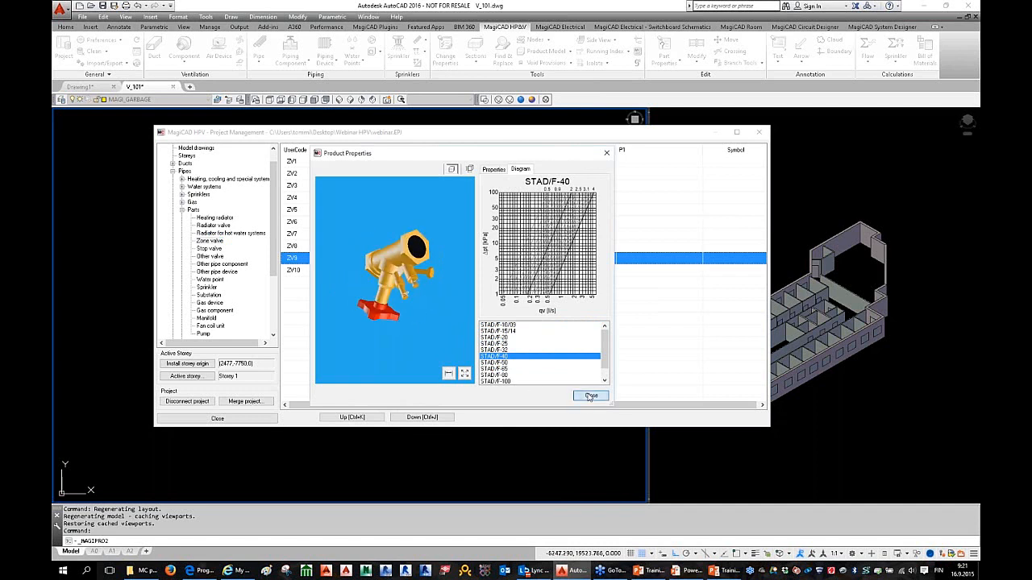
{"action": "left_click", "coordinate": [590, 395]}
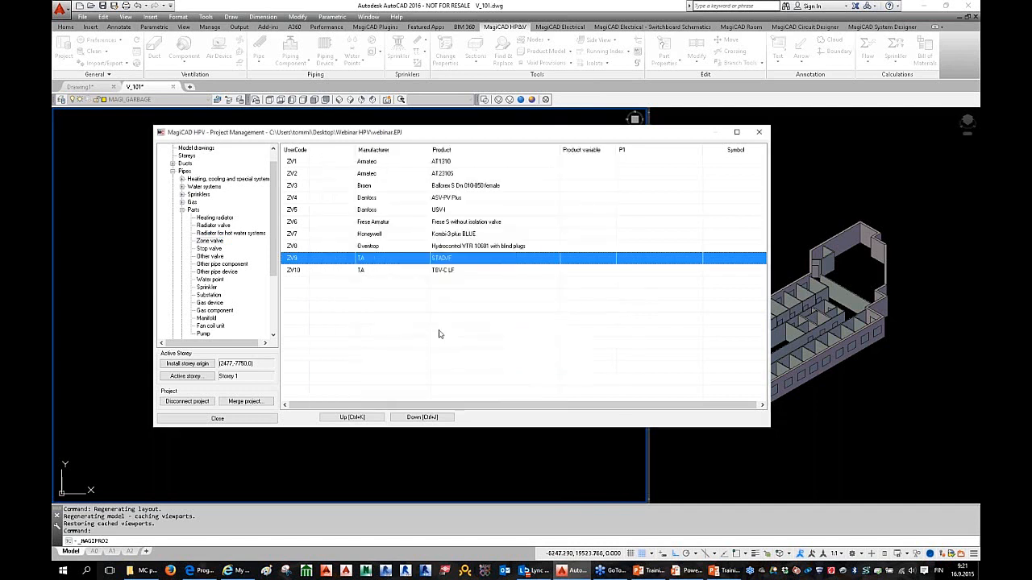
{"action": "right_click", "coordinate": [354, 291]}
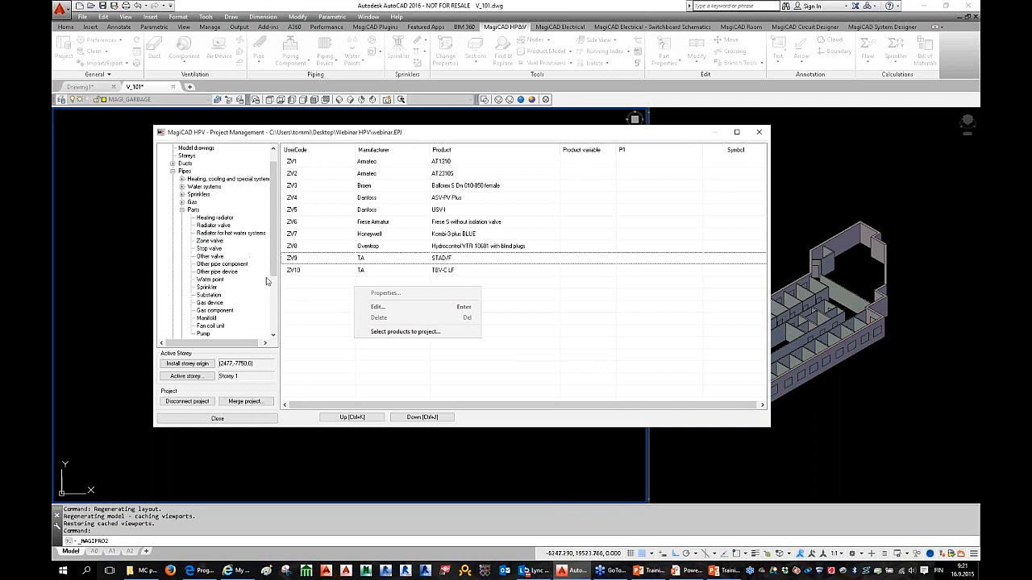
{"action": "left_click", "coordinate": [183, 212]}
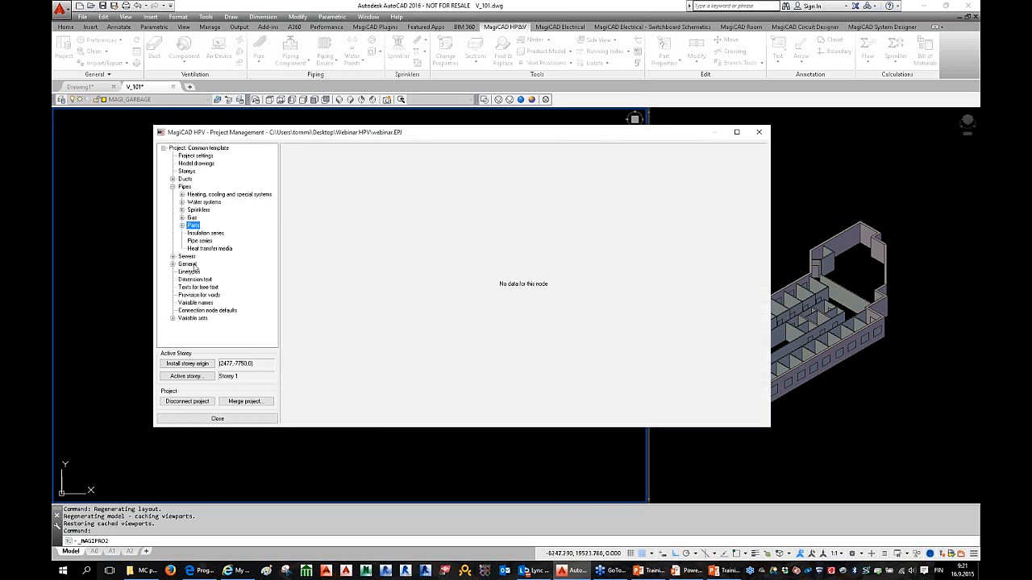
Step: Check the pipe series and Common template project properties, then close Project Management
{"action": "left_click", "coordinate": [200, 241]}
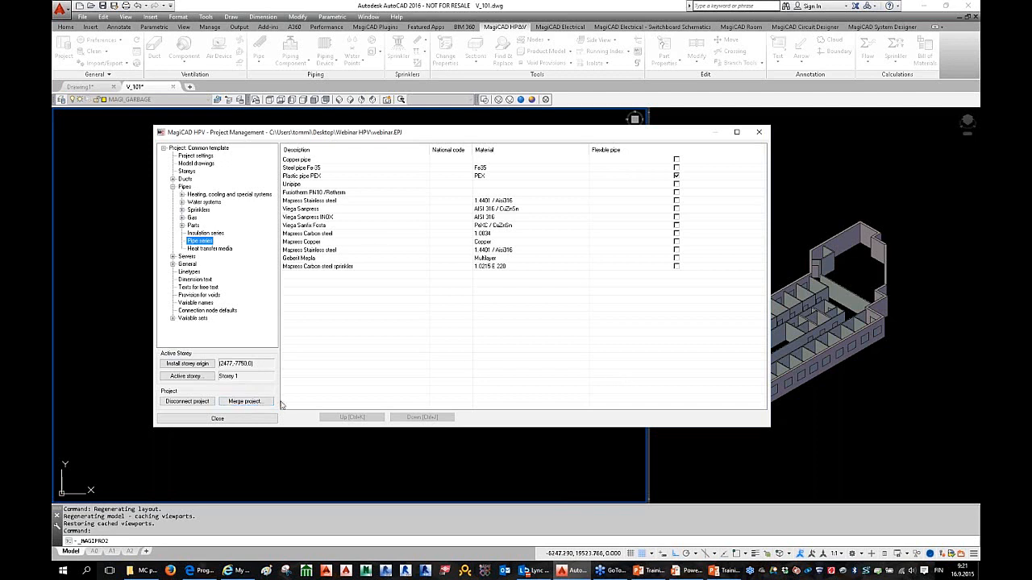
{"action": "left_click", "coordinate": [172, 186]}
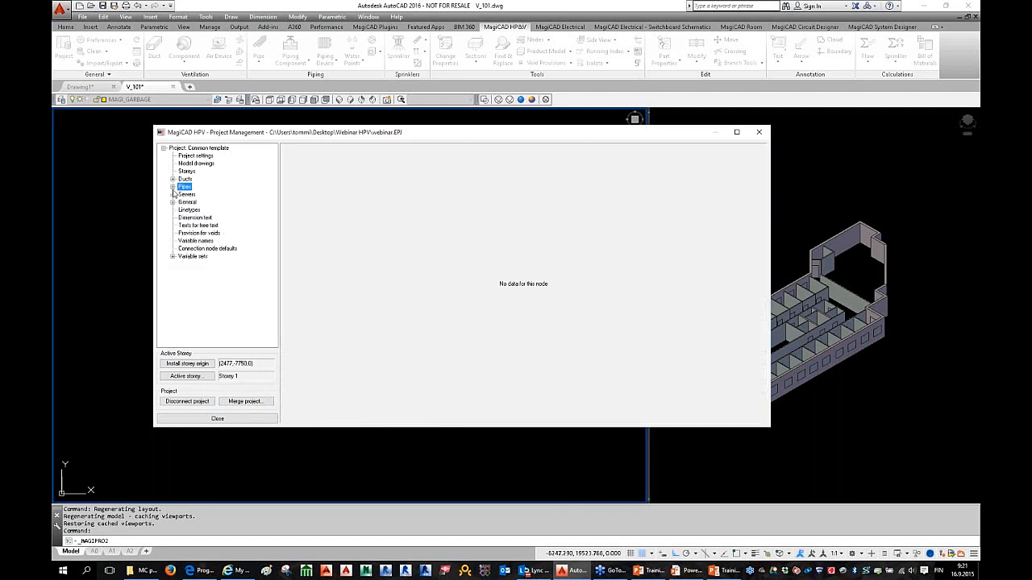
{"action": "left_click", "coordinate": [211, 148]}
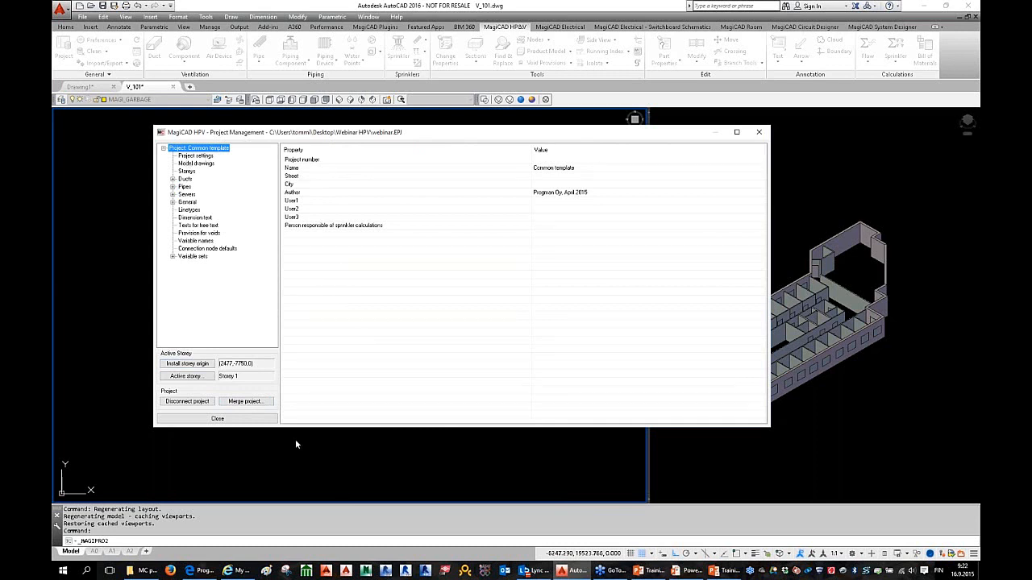
{"action": "left_click", "coordinate": [217, 419]}
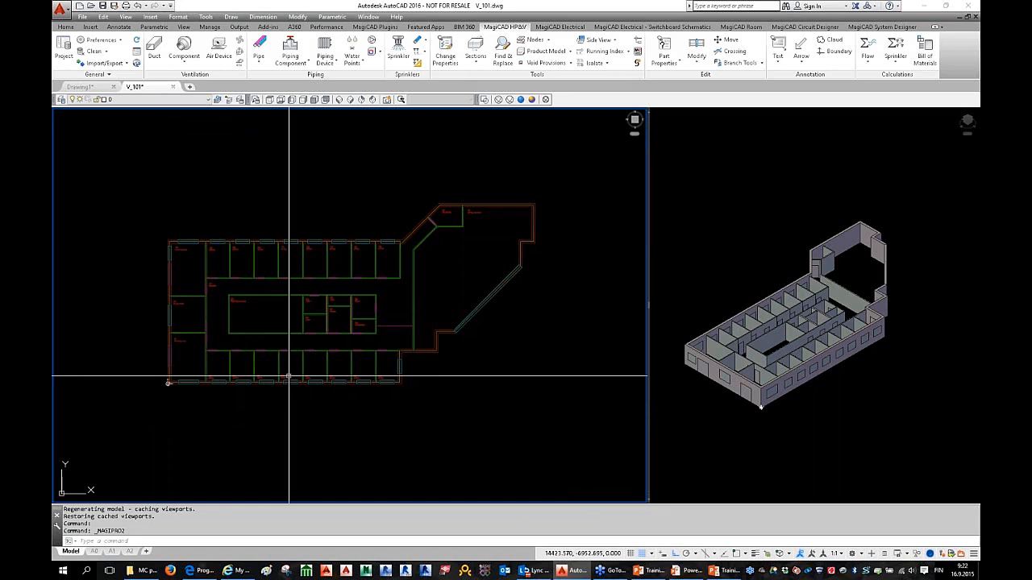
{"action": "scroll", "coordinate": [289, 375], "scroll_direction": "up", "scroll_amount": 3}
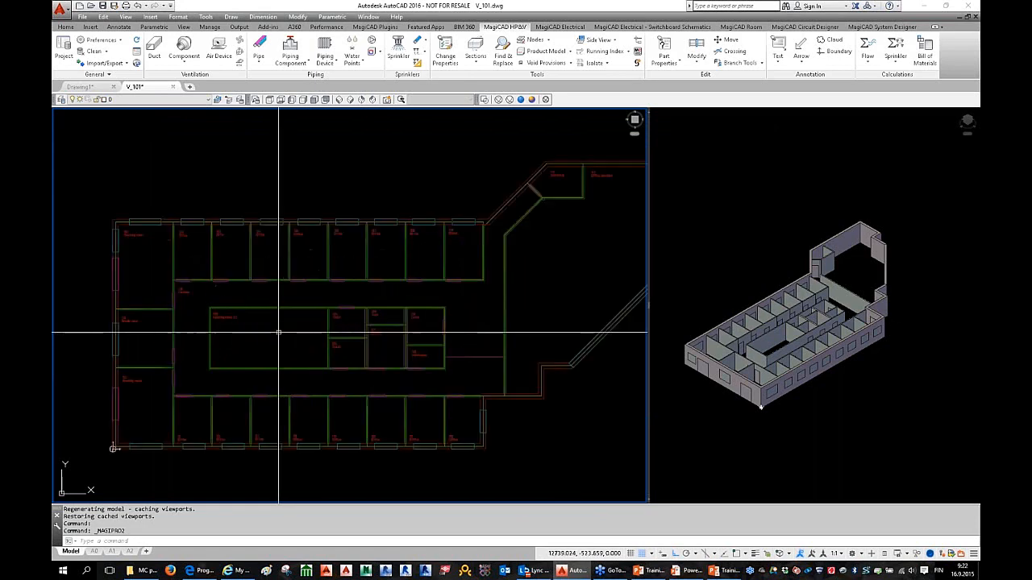
{"action": "left_click", "coordinate": [864, 345]}
{"action": "scroll", "coordinate": [855, 350], "scroll_direction": "down", "scroll_amount": 3}
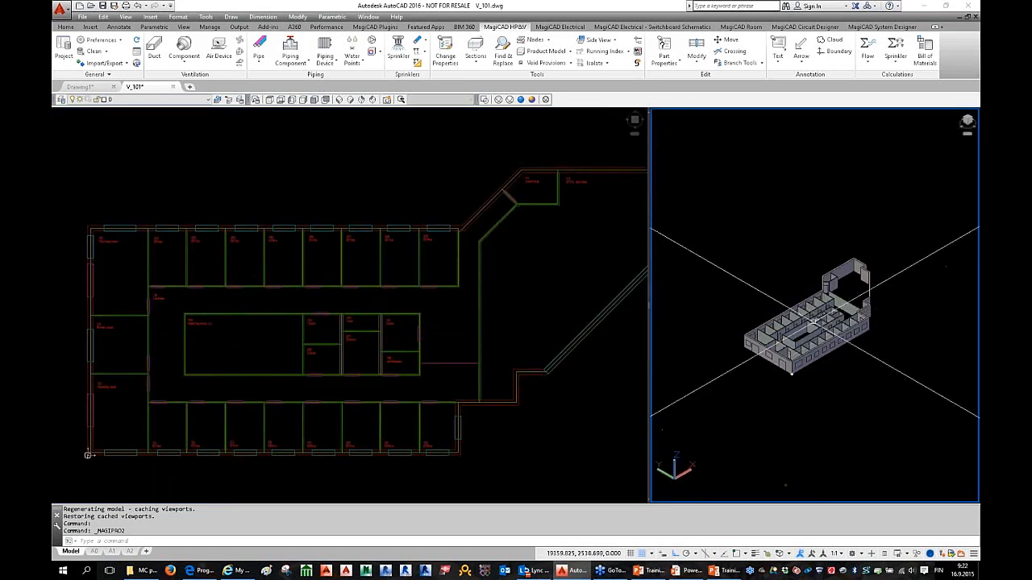
{"action": "scroll", "coordinate": [842, 360], "scroll_direction": "up", "scroll_amount": 3}
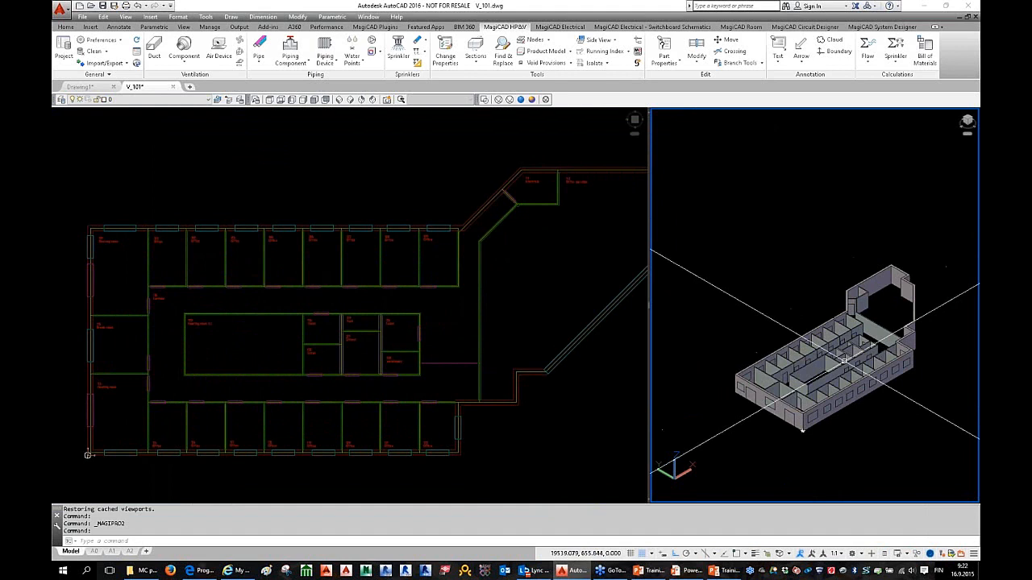
{"action": "left_click", "coordinate": [325, 284]}
{"action": "scroll", "coordinate": [346, 295], "scroll_direction": "down", "scroll_amount": 4}
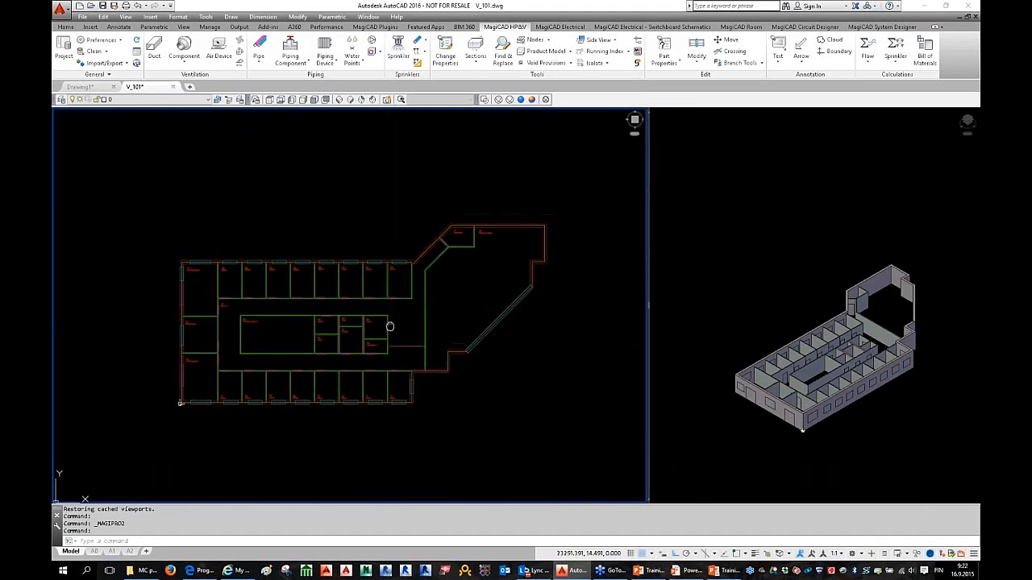
{"action": "middle_click_drag", "start_coordinate": [375, 317], "coordinate": [307, 323]}
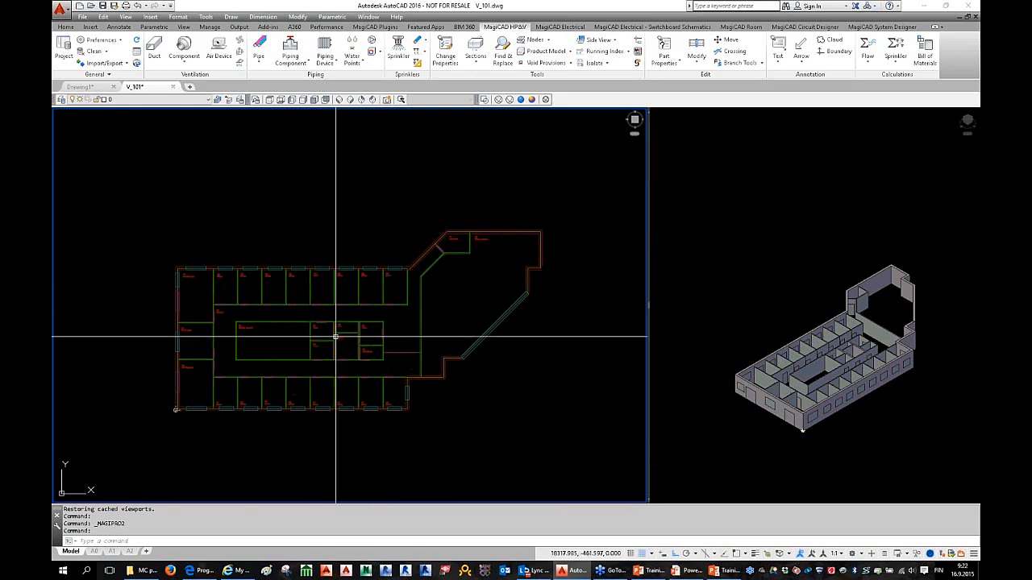
{"action": "scroll", "coordinate": [307, 324], "scroll_direction": "up", "scroll_amount": 2}
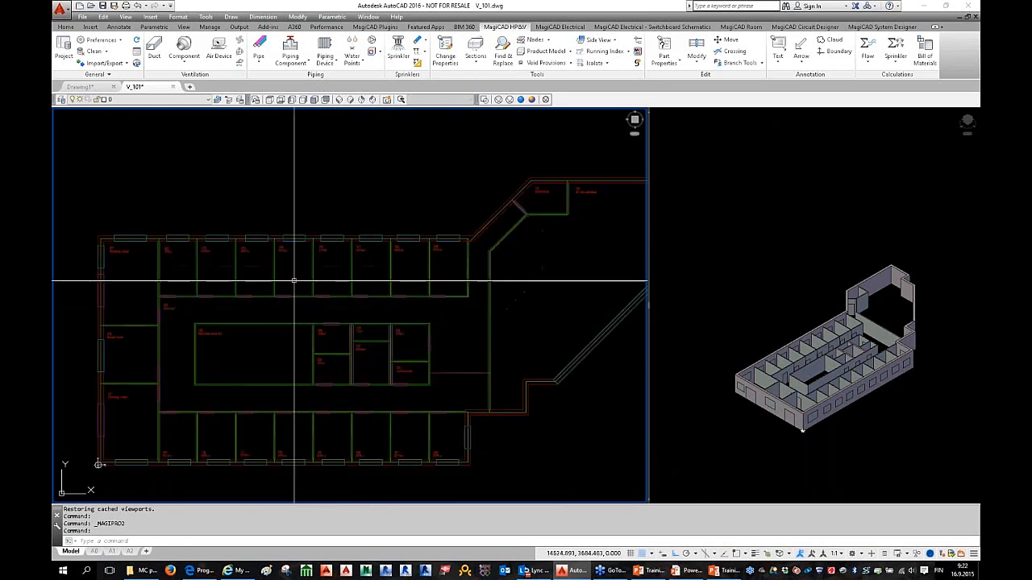
{"action": "left_click", "coordinate": [275, 240]}
{"action": "key", "text": "Escape"}
{"action": "left_click", "coordinate": [274, 243]}
{"action": "key", "text": "Escape"}
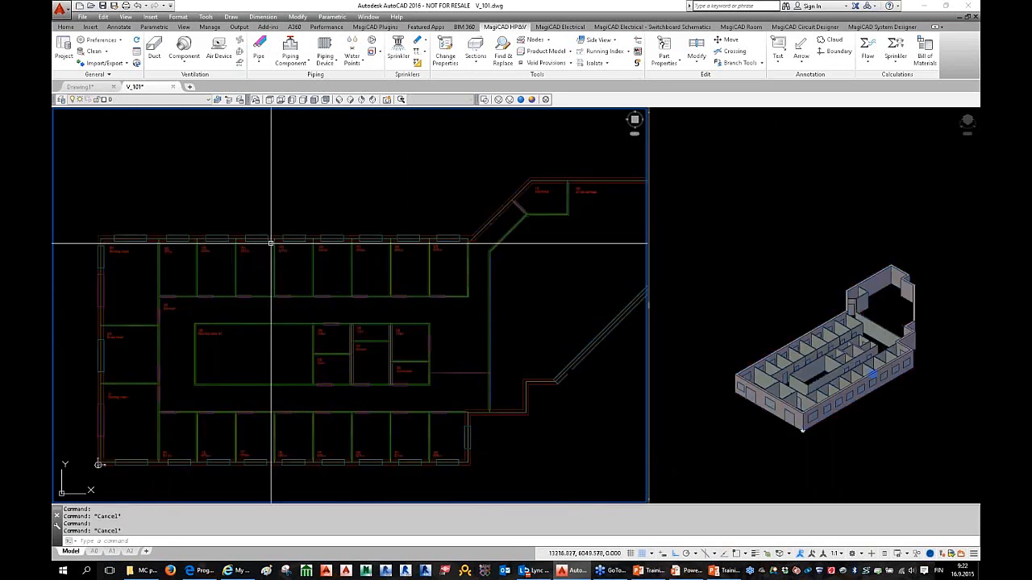
{"action": "scroll", "coordinate": [306, 242], "scroll_direction": "down", "scroll_amount": 3}
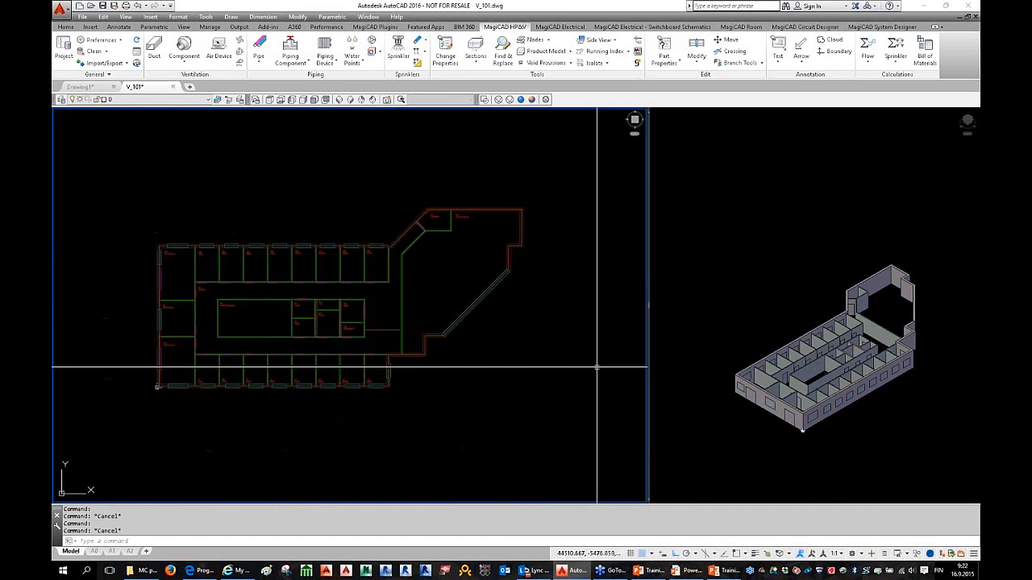
{"action": "scroll", "coordinate": [273, 311], "scroll_direction": "up", "scroll_amount": 3}
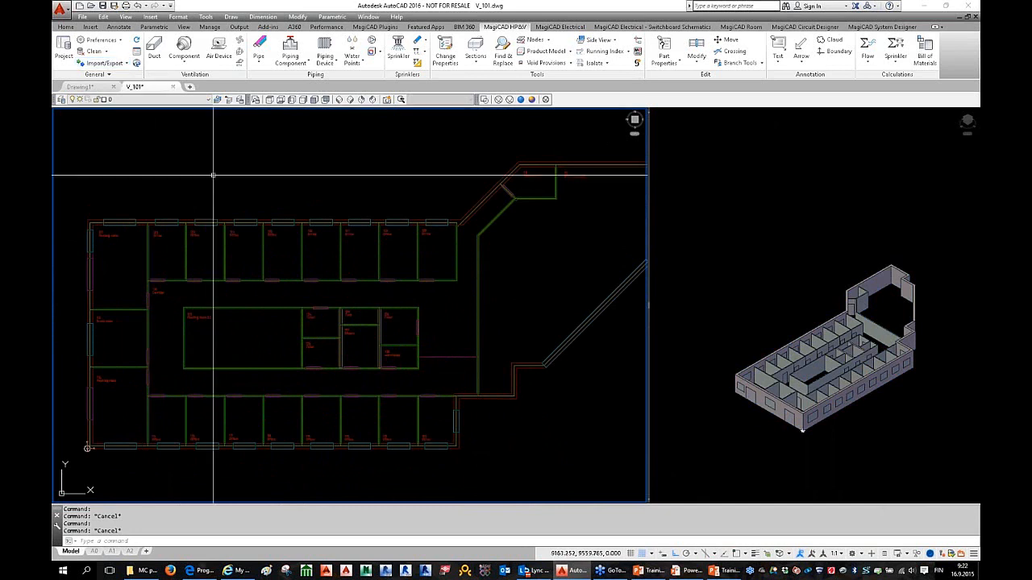
{"action": "middle_click_drag", "start_coordinate": [246, 201], "coordinate": [255, 202]}
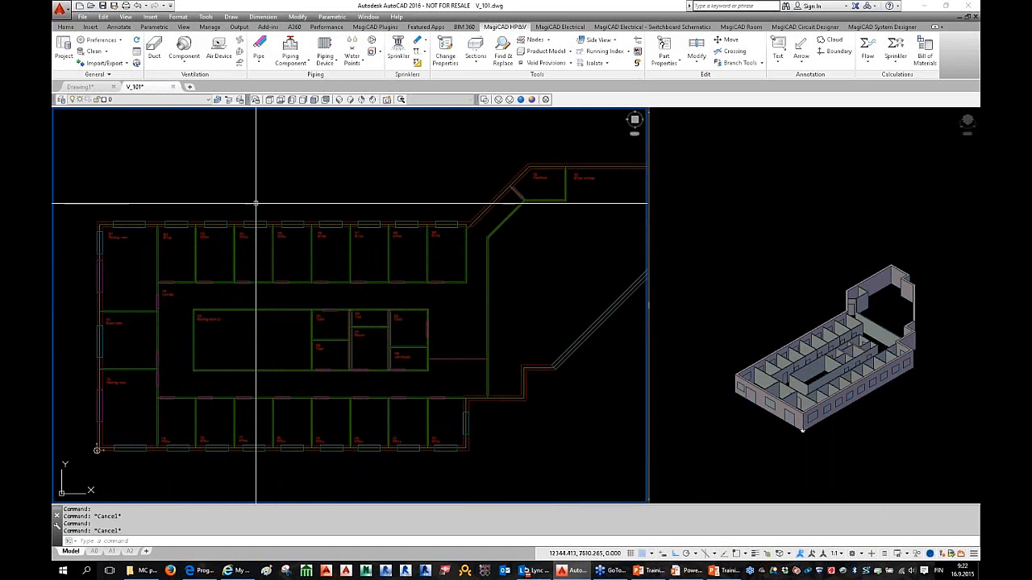
{"action": "scroll", "coordinate": [299, 234], "scroll_direction": "down", "scroll_amount": 2}
{"action": "scroll", "coordinate": [337, 245], "scroll_direction": "up", "scroll_amount": 1}
{"action": "scroll", "coordinate": [337, 244], "scroll_direction": "down", "scroll_amount": 1}
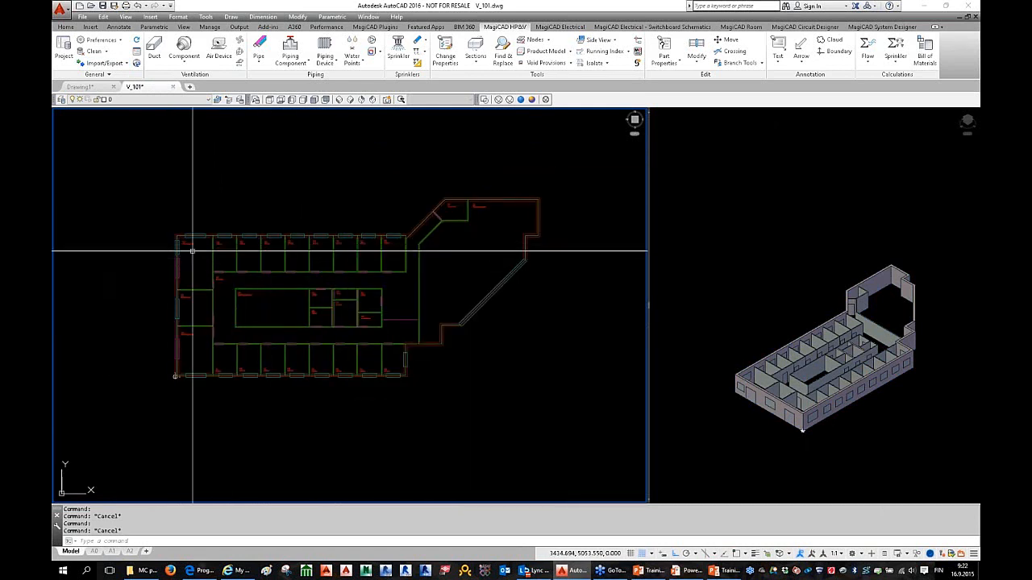
{"action": "scroll", "coordinate": [161, 232], "scroll_direction": "up", "scroll_amount": 2}
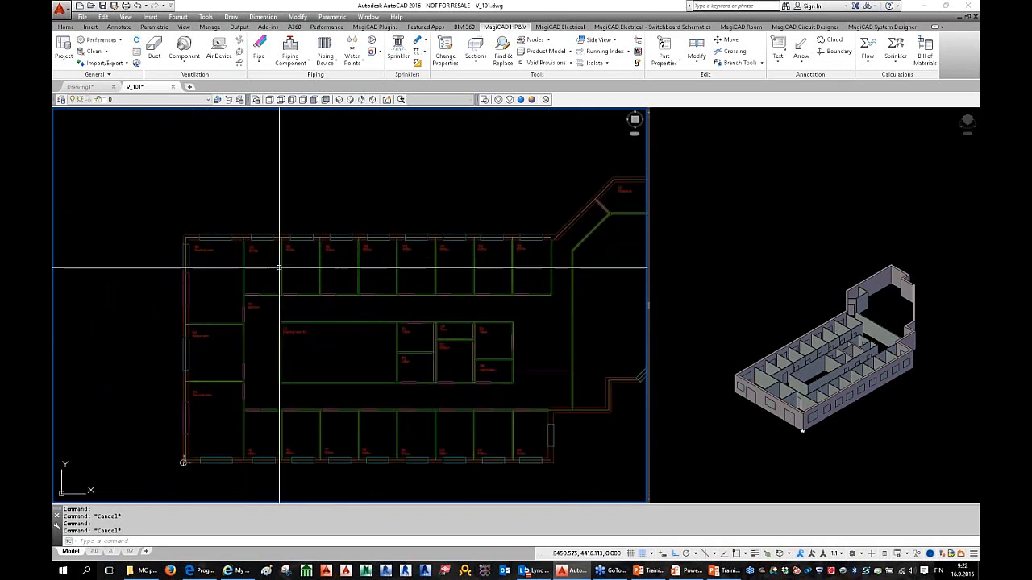
{"action": "scroll", "coordinate": [319, 306], "scroll_direction": "down", "scroll_amount": 3}
{"action": "scroll", "coordinate": [318, 305], "scroll_direction": "up", "scroll_amount": 2}
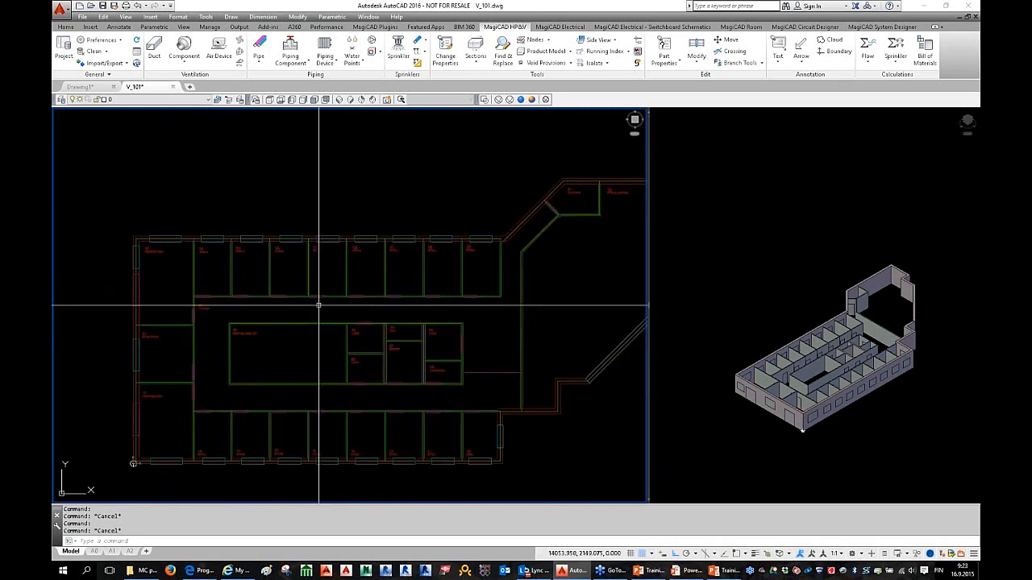
Step: Open the Drawing Cleaning Utility and enable purge, annotation scale removal, and audit with error fixing
{"action": "left_click", "coordinate": [106, 52]}
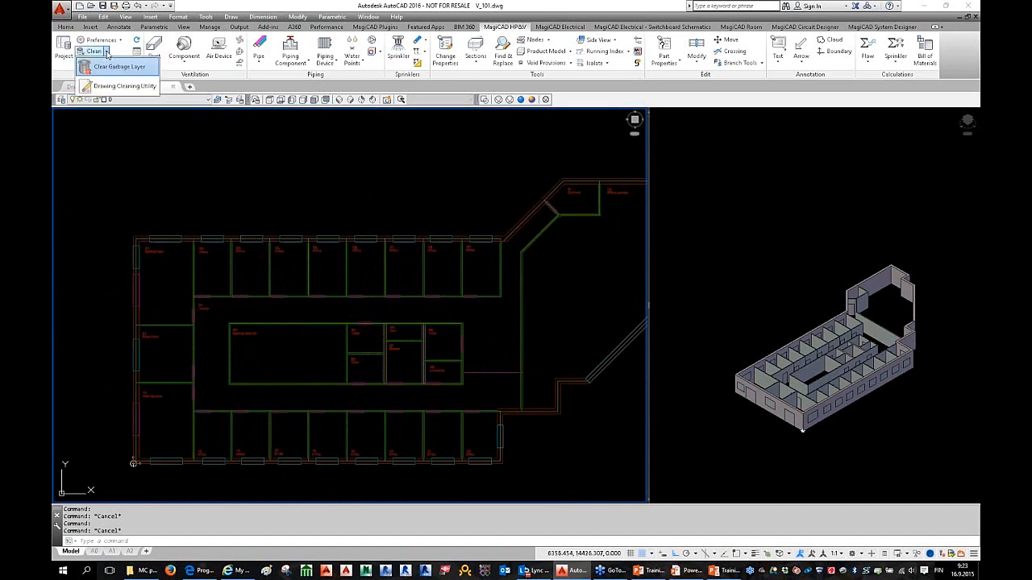
{"action": "left_click", "coordinate": [138, 88]}
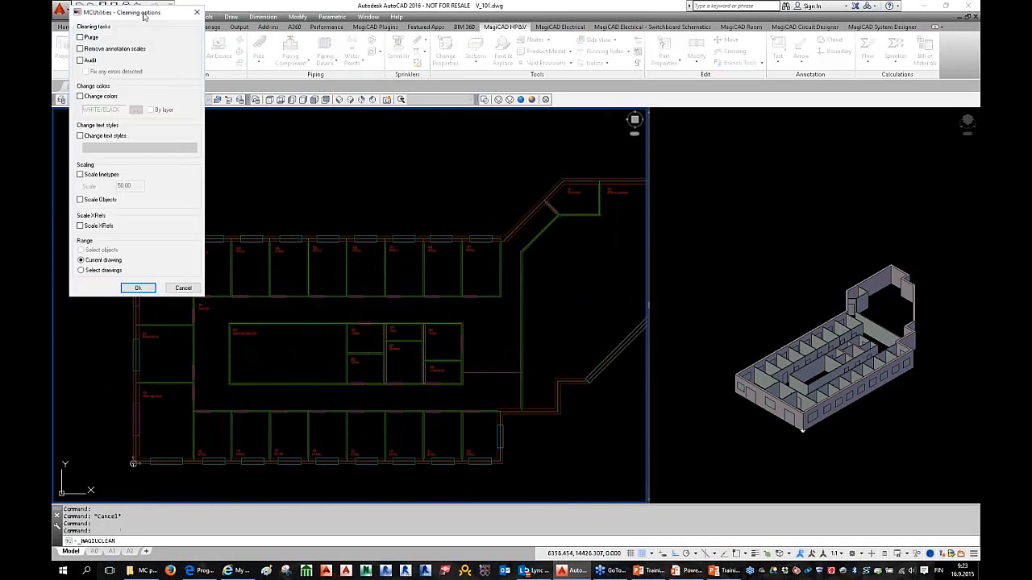
{"action": "left_click_drag", "start_coordinate": [529, 131], "coordinate": [474, 128]}
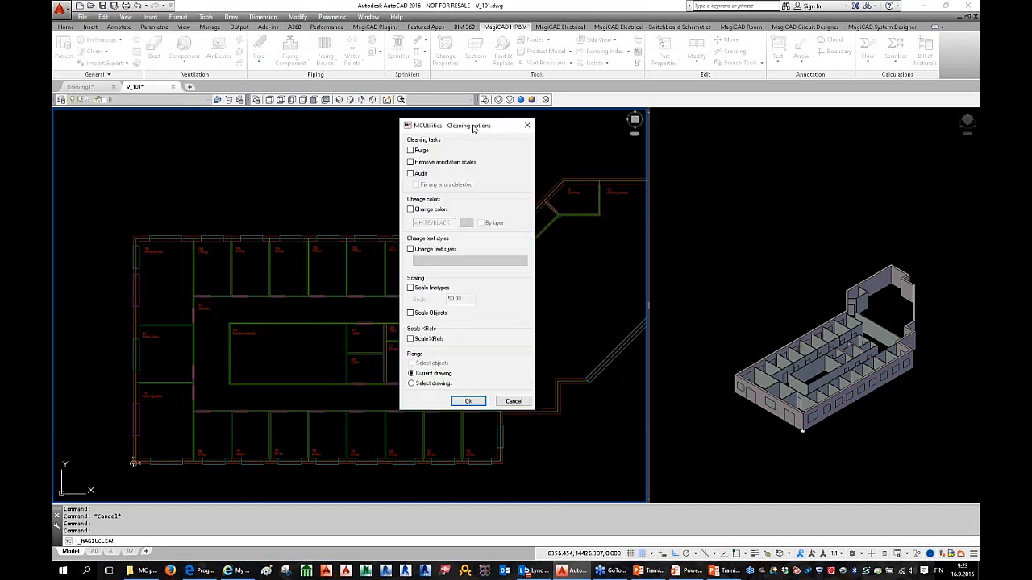
{"action": "left_click", "coordinate": [421, 152]}
{"action": "left_click", "coordinate": [418, 174]}
{"action": "left_click", "coordinate": [421, 185]}
Step: Set all objects to recolour to Acad colour 9 and run the cleanup
{"action": "left_click_drag", "start_coordinate": [476, 133], "coordinate": [442, 132]}
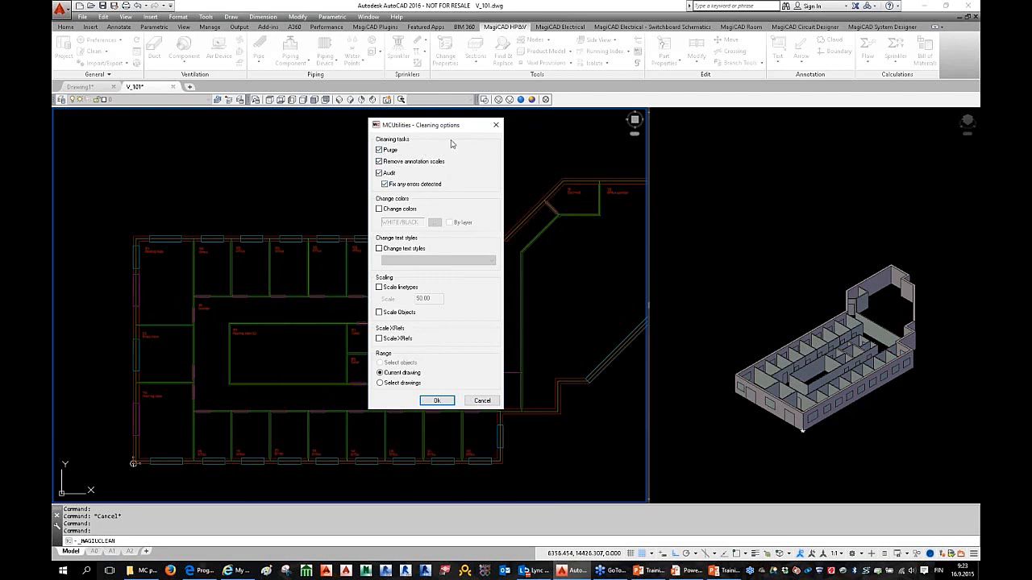
{"action": "left_click", "coordinate": [379, 209]}
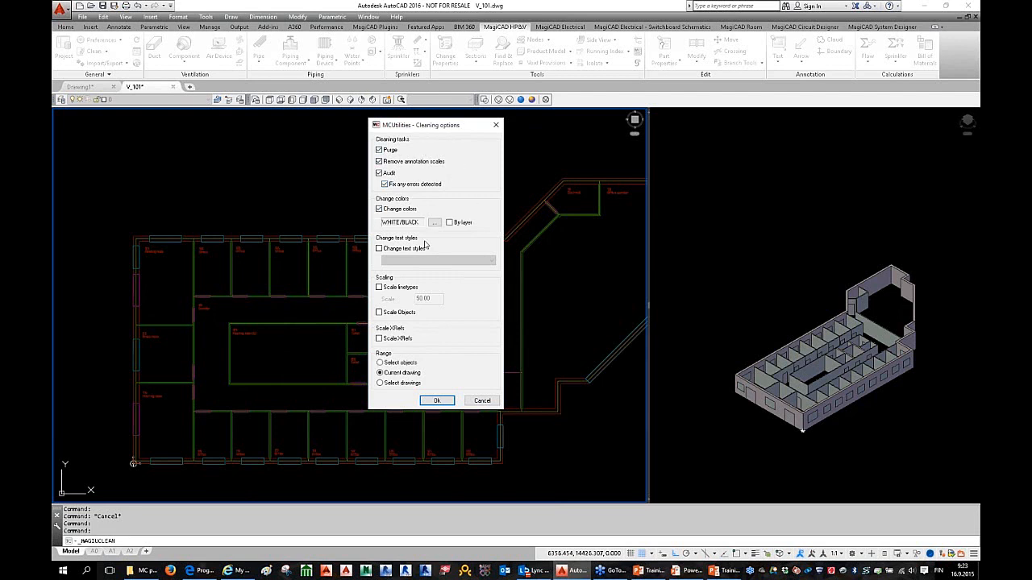
{"action": "left_click", "coordinate": [434, 222]}
{"action": "left_click", "coordinate": [505, 212]}
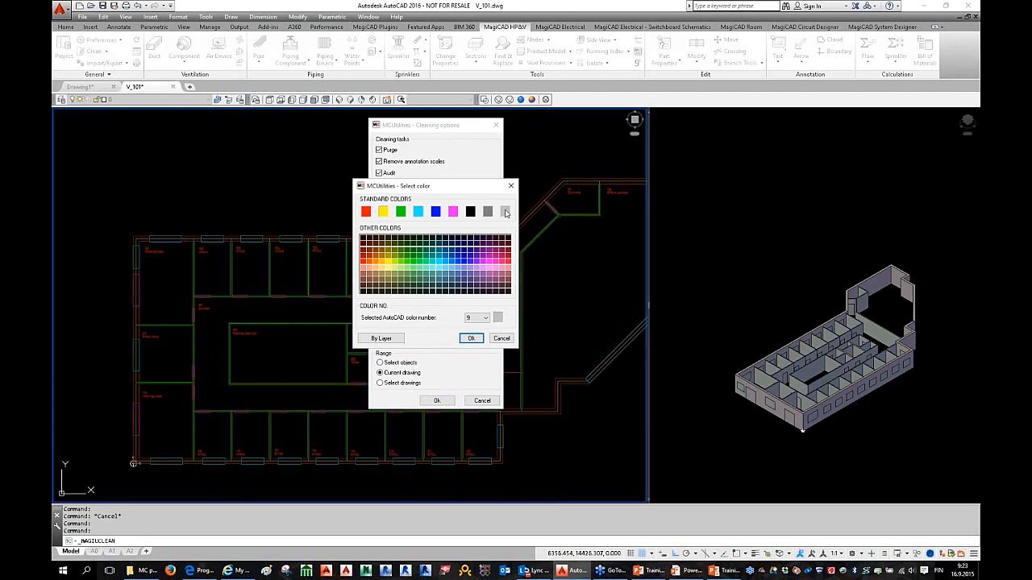
{"action": "left_click", "coordinate": [474, 340]}
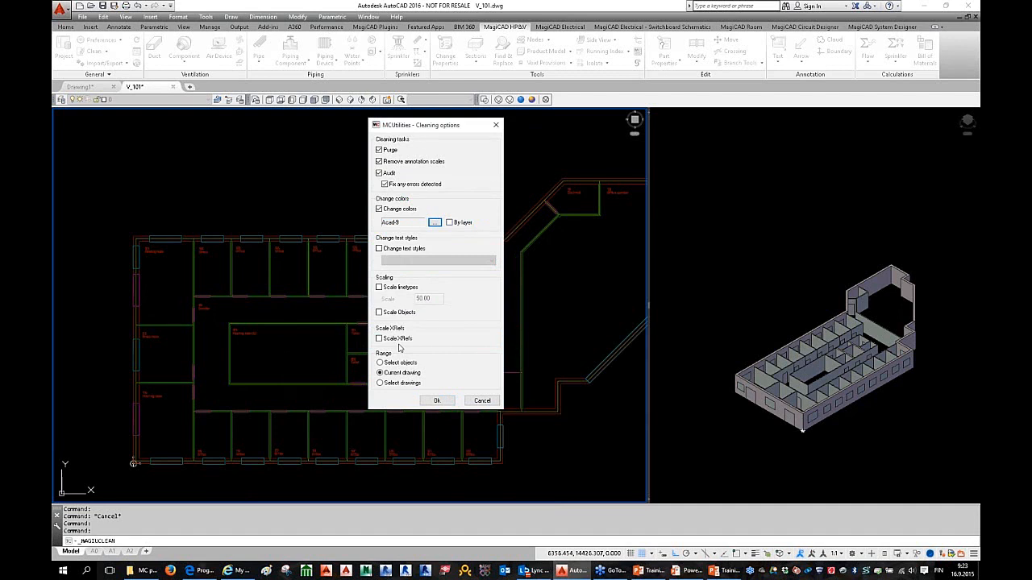
{"action": "left_click", "coordinate": [435, 400]}
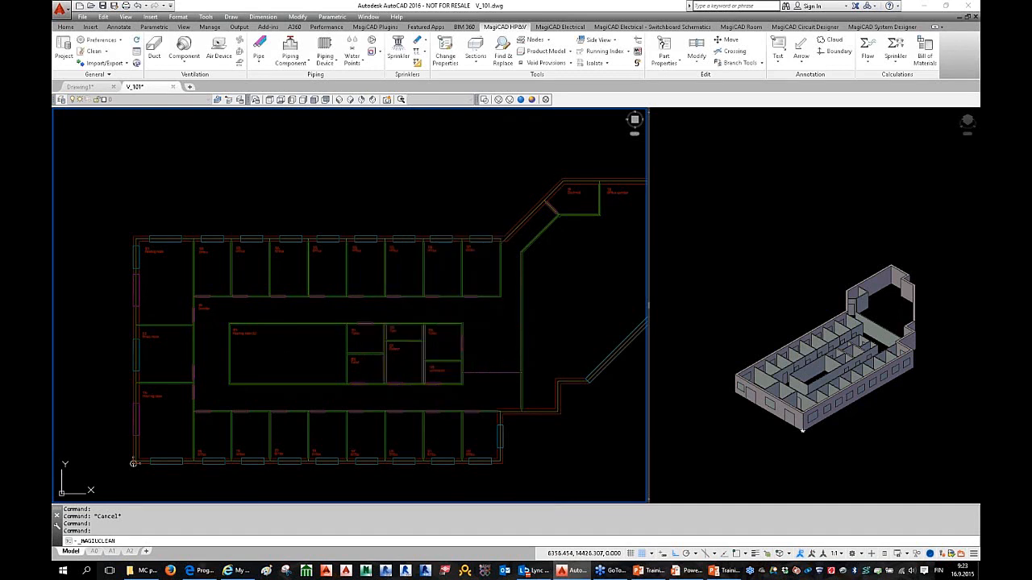
Step: Pan and zoom the grey floor plan until office 102 and the upper row of offices fill the view
{"action": "scroll", "coordinate": [299, 311], "scroll_direction": "down", "scroll_amount": 2}
{"action": "scroll", "coordinate": [322, 323], "scroll_direction": "up", "scroll_amount": 3}
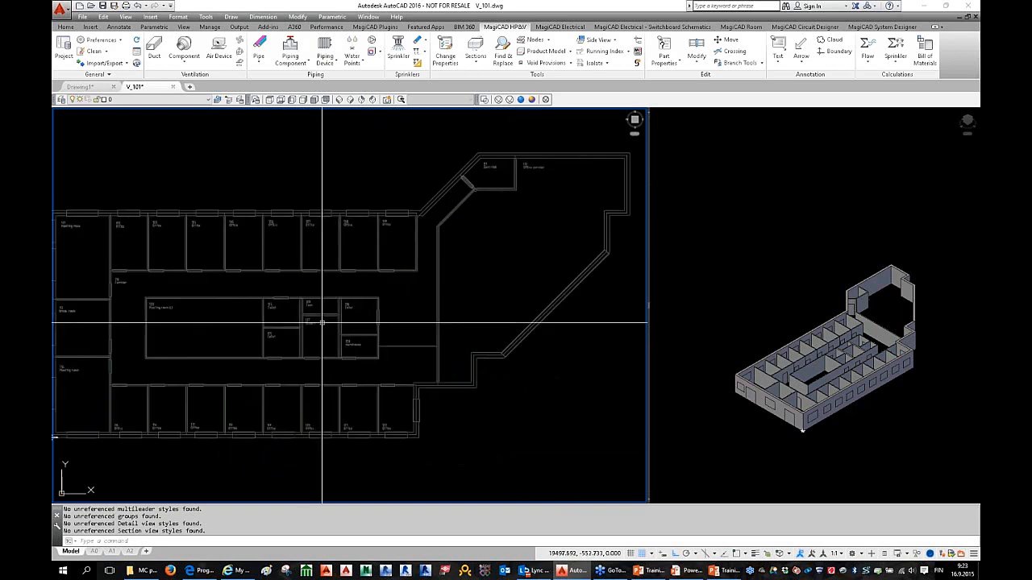
{"action": "middle_click_drag", "start_coordinate": [271, 329], "coordinate": [317, 341]}
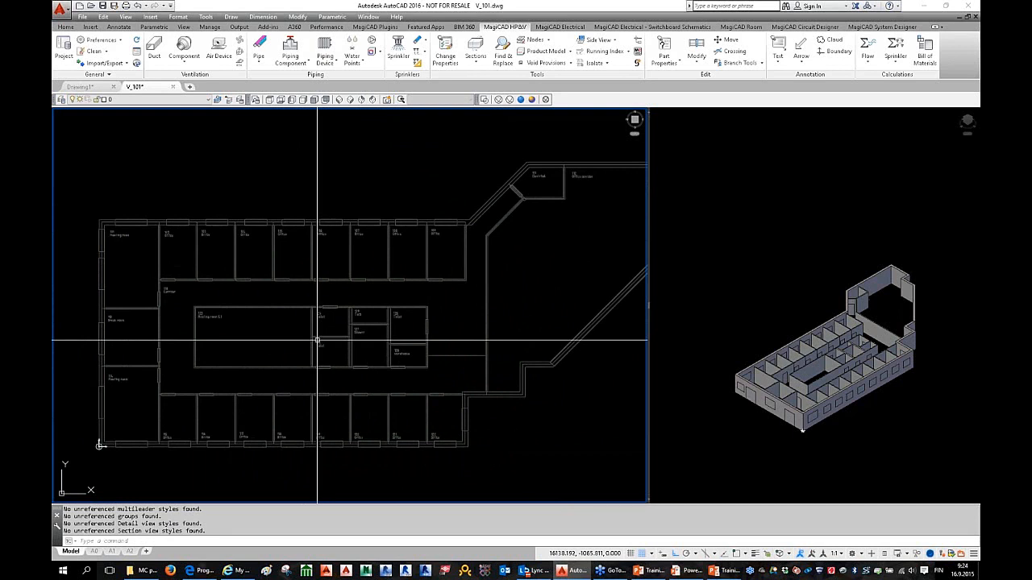
{"action": "scroll", "coordinate": [326, 341], "scroll_direction": "down", "scroll_amount": 2}
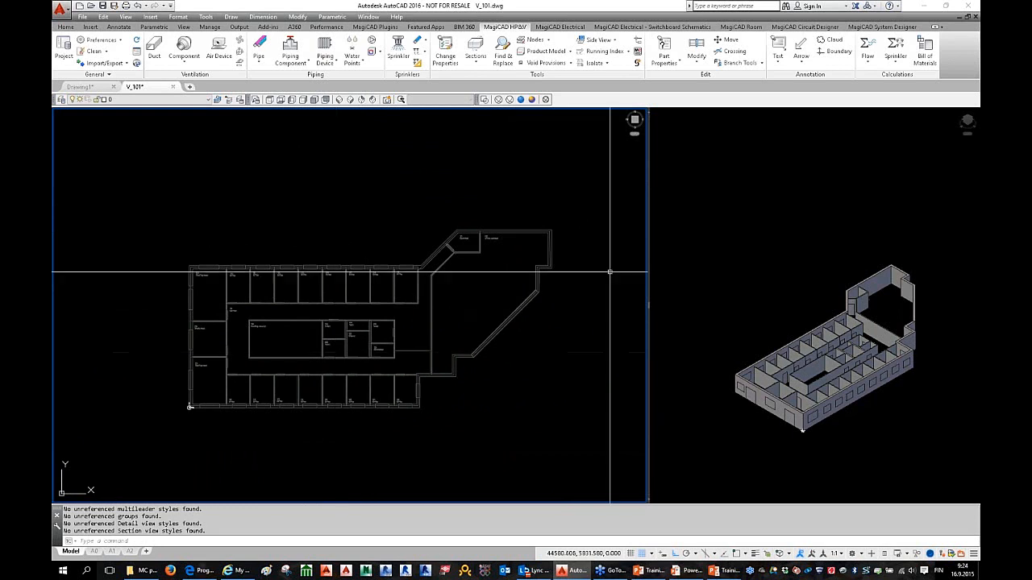
{"action": "middle_click_drag", "start_coordinate": [389, 274], "coordinate": [362, 272]}
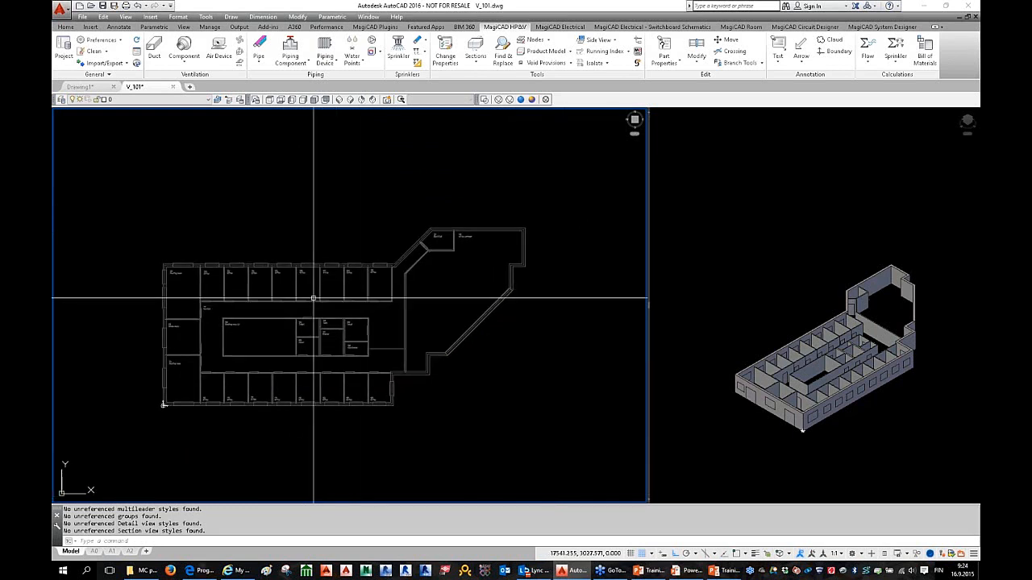
{"action": "scroll", "coordinate": [314, 286], "scroll_direction": "up", "scroll_amount": 2}
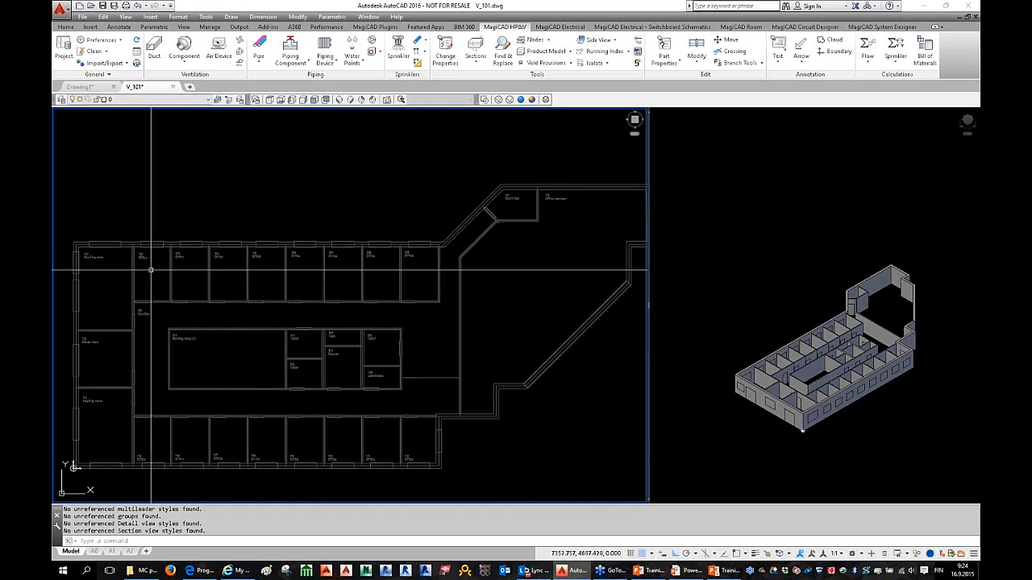
{"action": "middle_click_drag", "start_coordinate": [151, 270], "coordinate": [212, 270]}
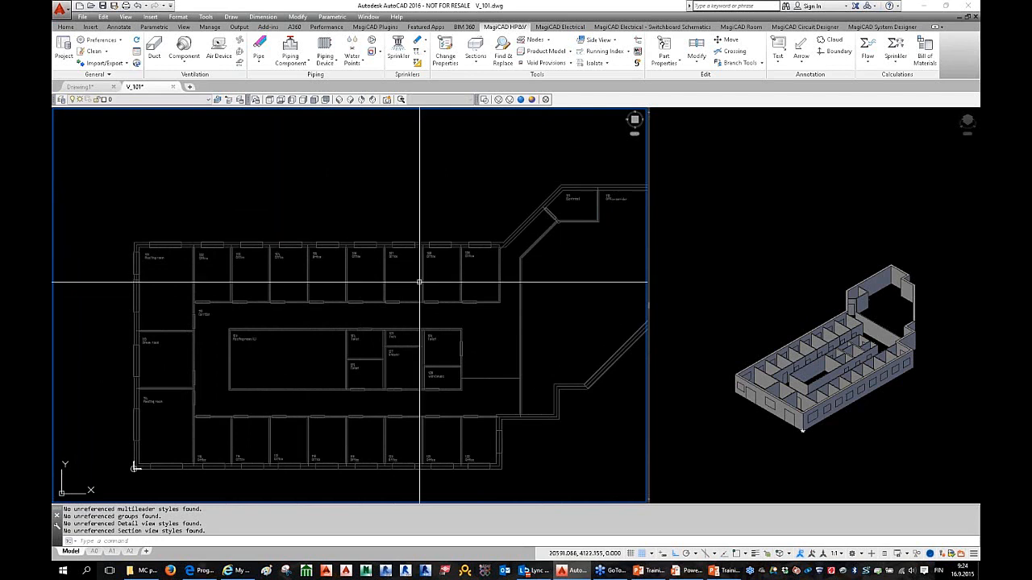
{"action": "middle_click_drag", "start_coordinate": [446, 302], "coordinate": [426, 288]}
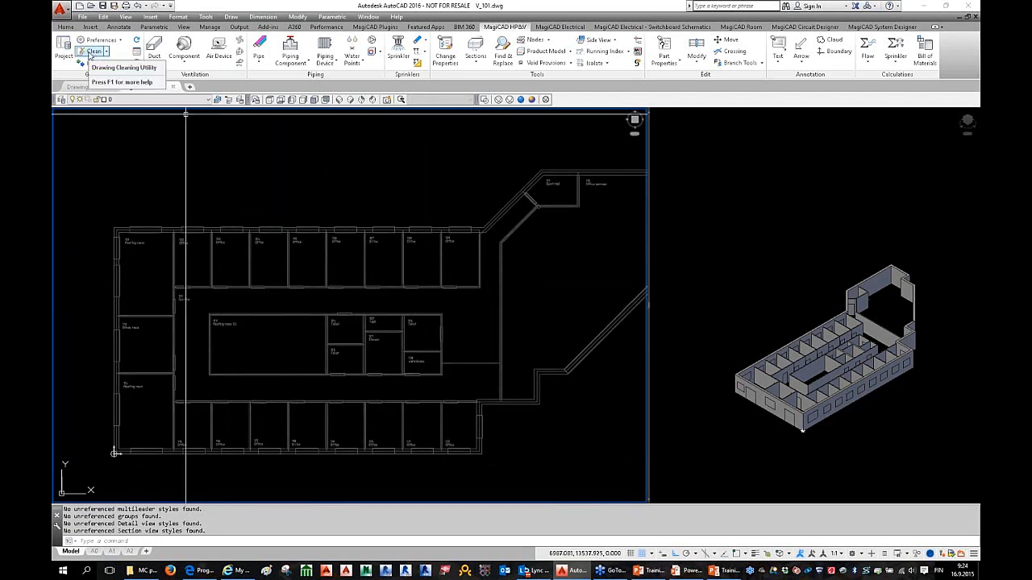
{"action": "middle_click_drag", "start_coordinate": [348, 262], "coordinate": [361, 261]}
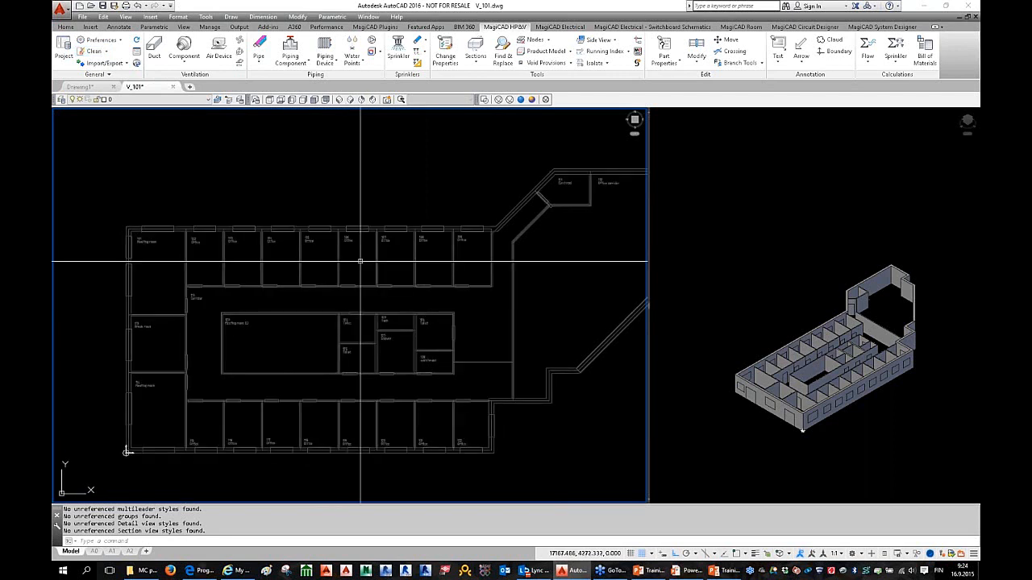
{"action": "middle_click_drag", "start_coordinate": [360, 262], "coordinate": [347, 257]}
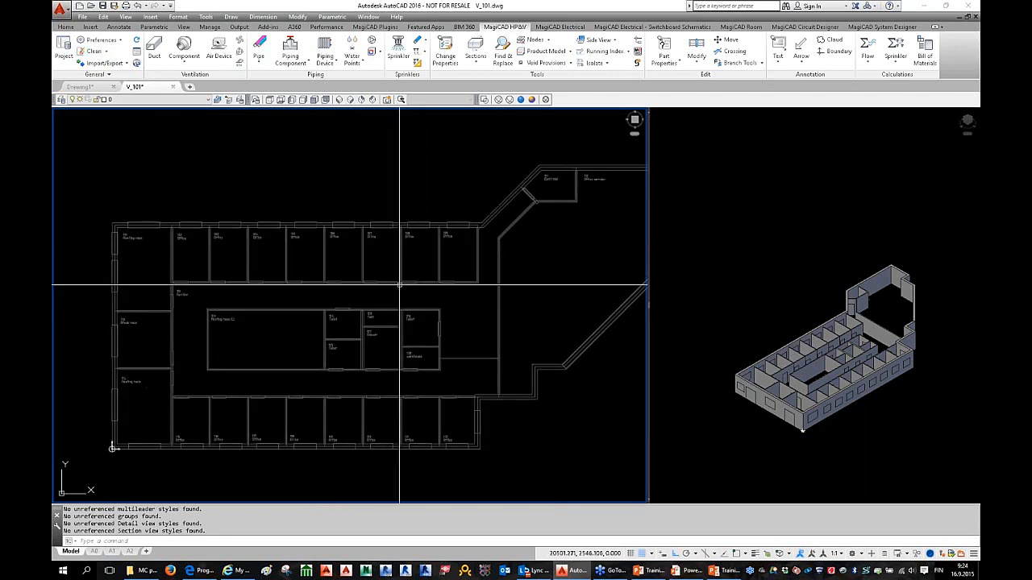
{"action": "key", "text": "Escape"}
{"action": "key", "text": "Escape"}
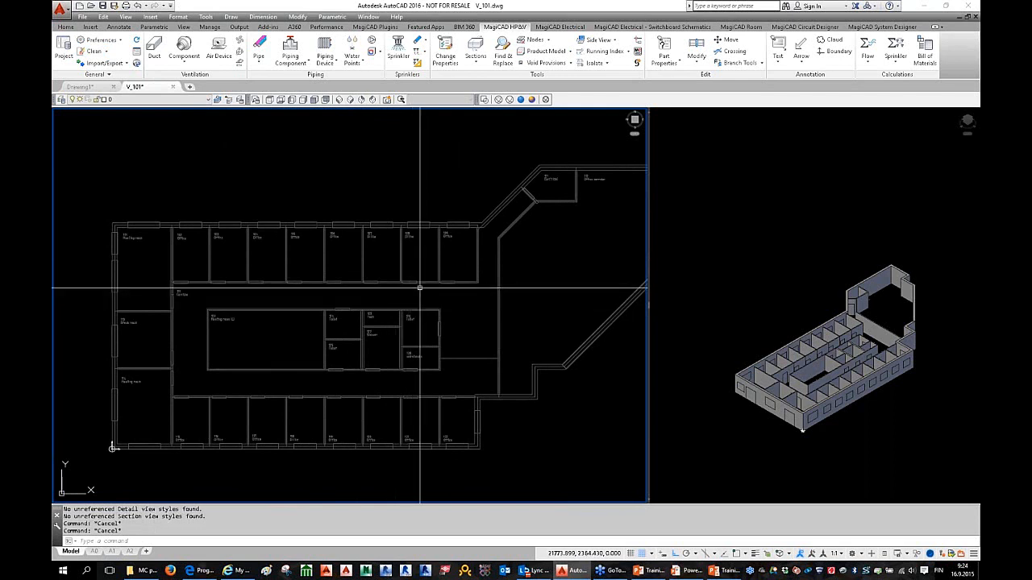
{"action": "middle_click_drag", "start_coordinate": [388, 301], "coordinate": [407, 290]}
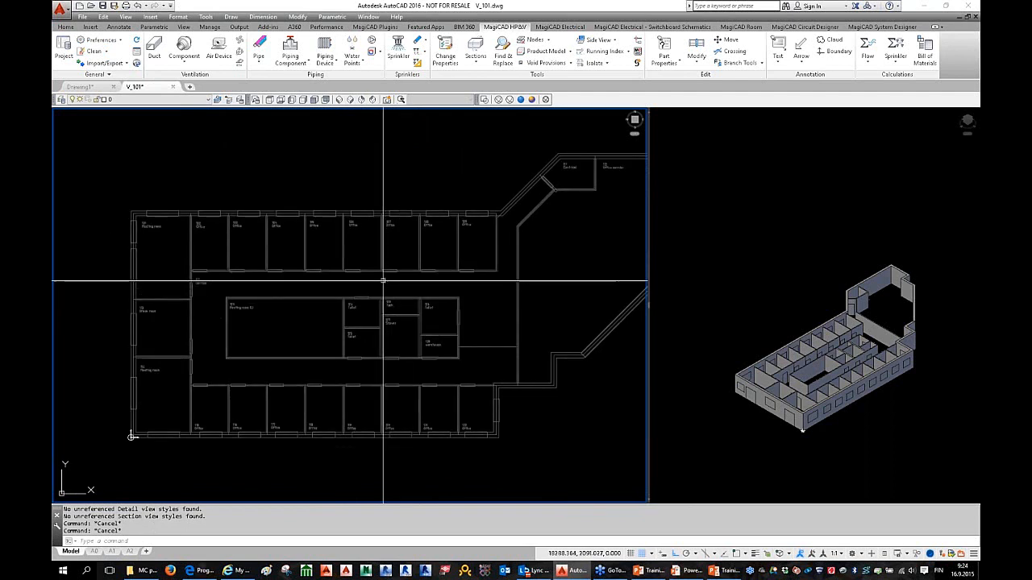
{"action": "middle_click_drag", "start_coordinate": [387, 260], "coordinate": [400, 243]}
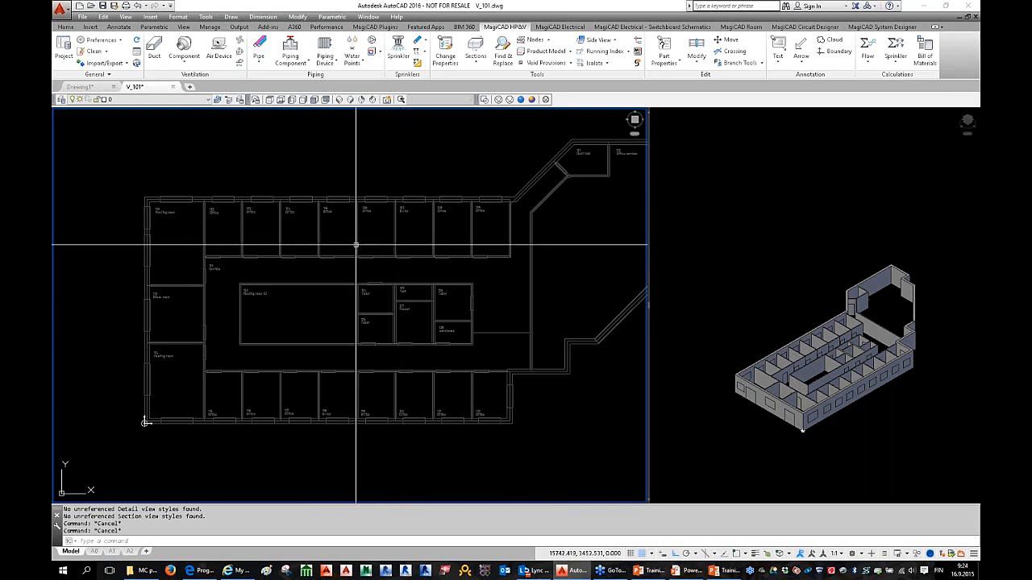
{"action": "middle_click_drag", "start_coordinate": [355, 244], "coordinate": [376, 245]}
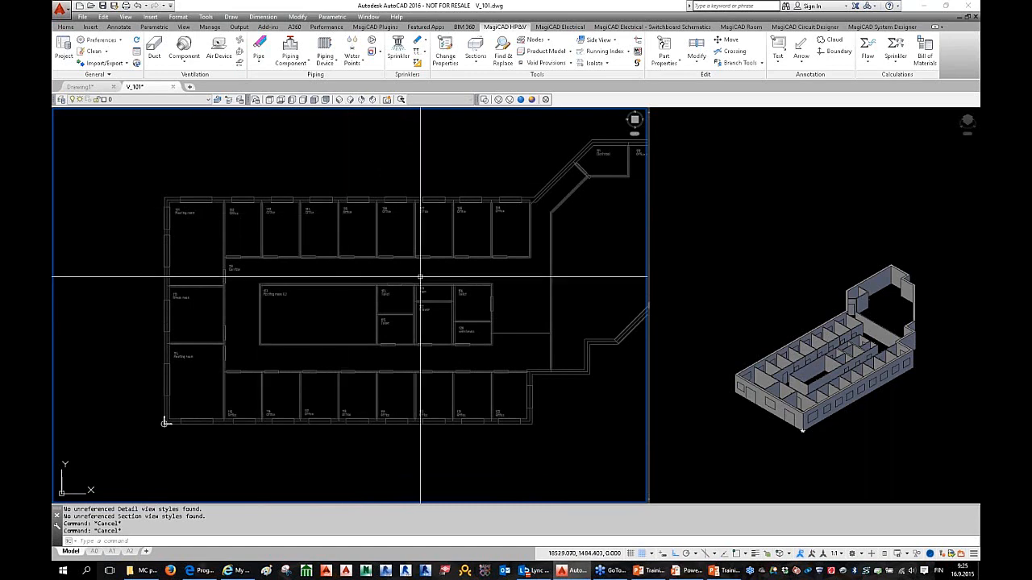
{"action": "scroll", "coordinate": [420, 281], "scroll_direction": "up", "scroll_amount": 2}
{"action": "middle_click_drag", "start_coordinate": [419, 267], "coordinate": [454, 305]}
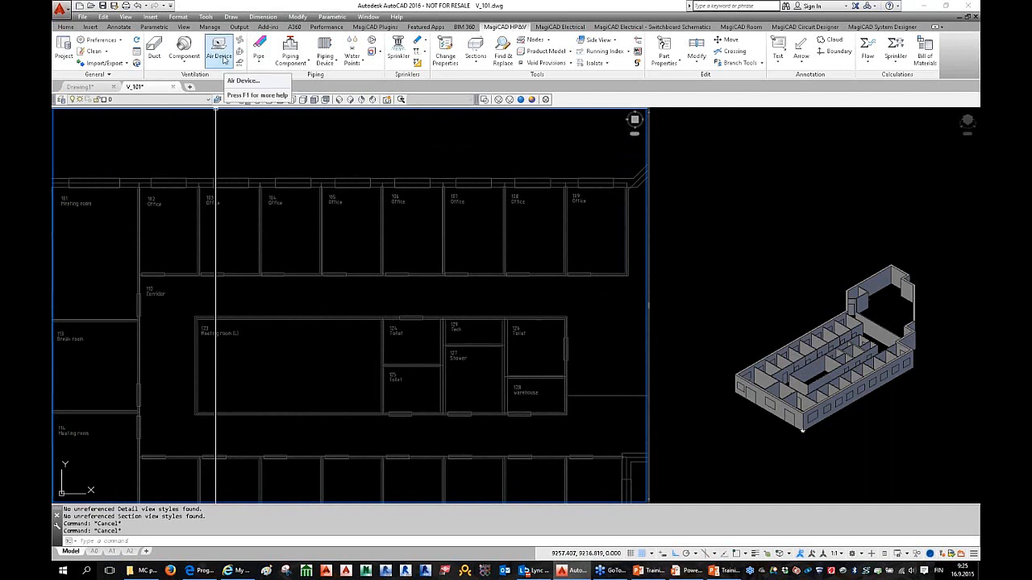
Step: Start placing an air device and select supply device S15 ILO-Z+TAK swirl diffuser
{"action": "left_click", "coordinate": [217, 67]}
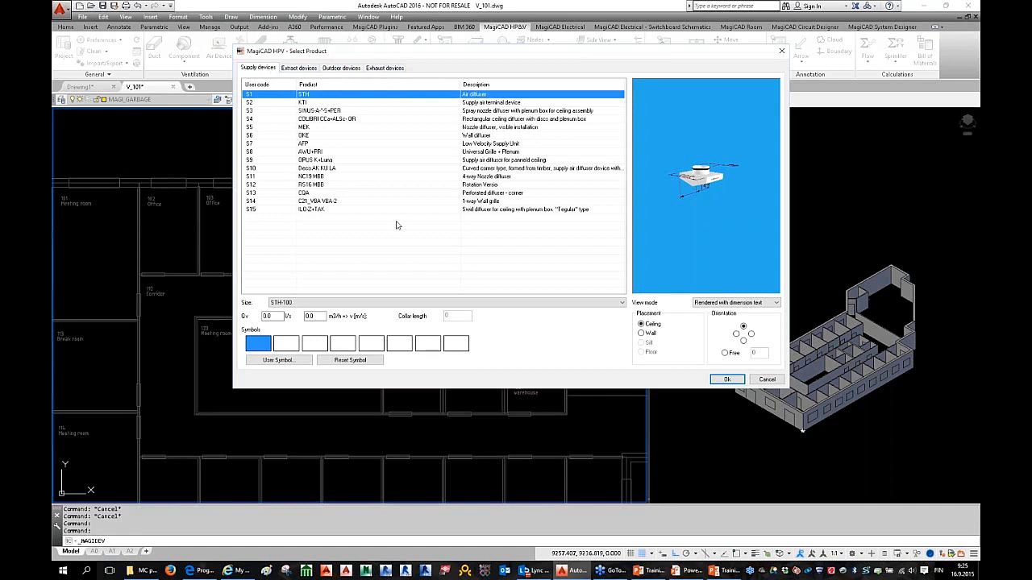
{"action": "left_click", "coordinate": [275, 210]}
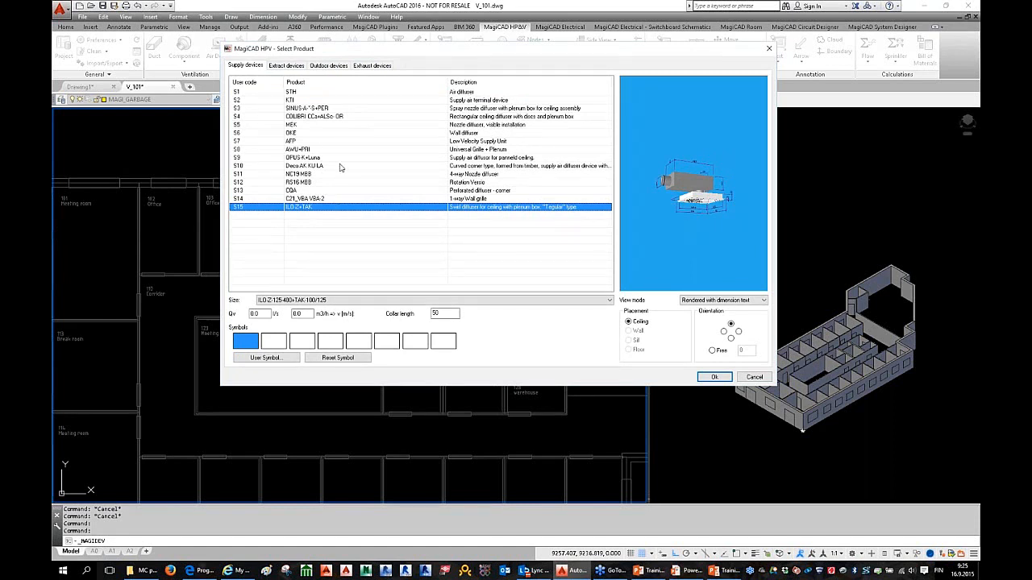
{"action": "right_click", "coordinate": [349, 207]}
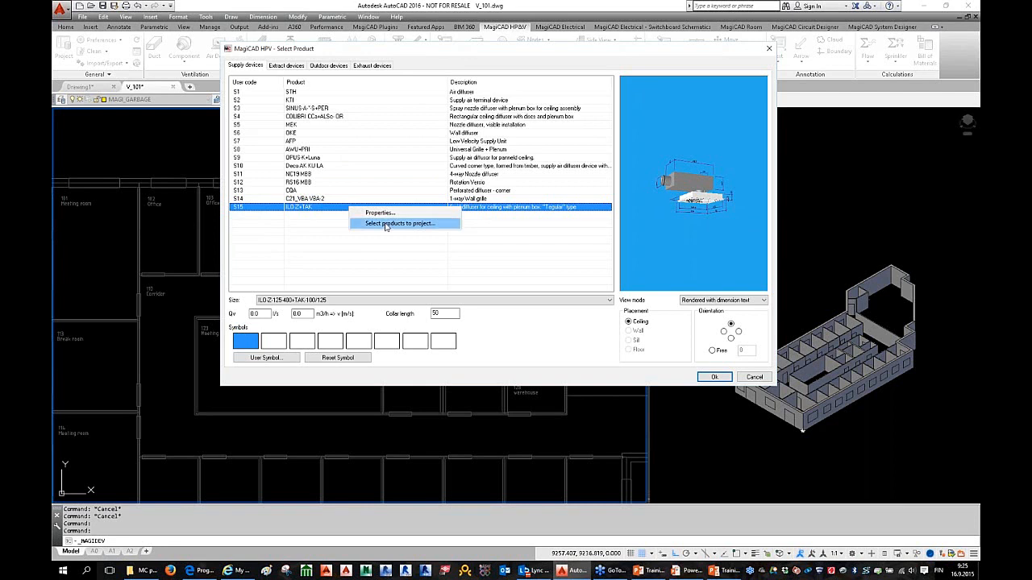
{"action": "left_click", "coordinate": [426, 250]}
{"action": "left_click", "coordinate": [330, 212]}
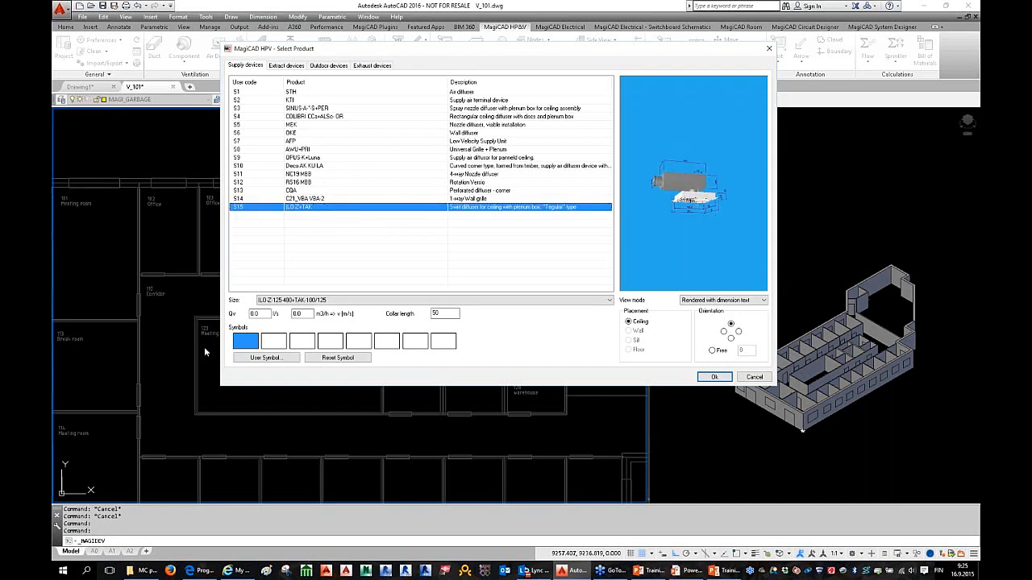
Step: Set the airflow to 25 l/s and choose size ILO-Z-160-400+TAK-125/160
{"action": "double_click", "coordinate": [257, 314]}
{"action": "type", "text": "25"}
{"action": "left_click", "coordinate": [300, 314]}
{"action": "double_click", "coordinate": [260, 314]}
{"action": "left_click", "coordinate": [329, 300]}
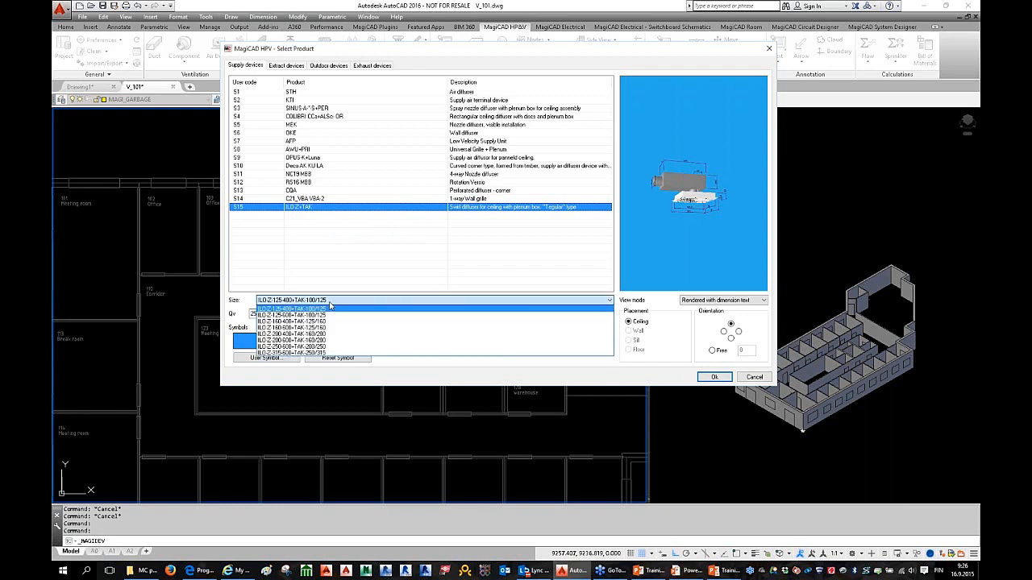
{"action": "left_click", "coordinate": [335, 322]}
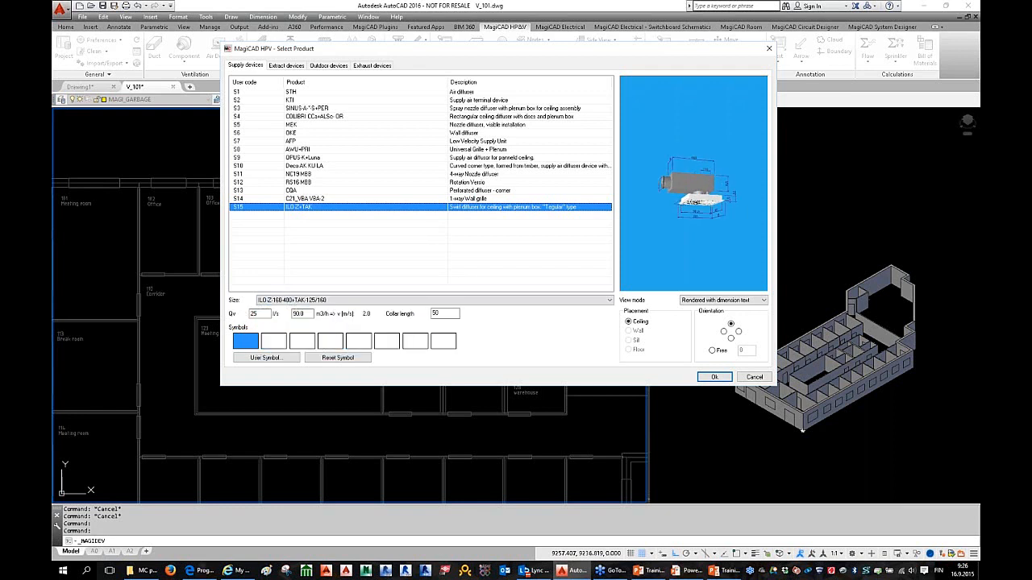
{"action": "mouse_move", "coordinate": [264, 314]}
{"action": "left_mouse_down"}
{"action": "mouse_move", "coordinate": [231, 320]}
{"action": "mouse_move", "coordinate": [244, 314]}
{"action": "left_mouse_up"}
{"action": "right_click", "coordinate": [318, 211]}
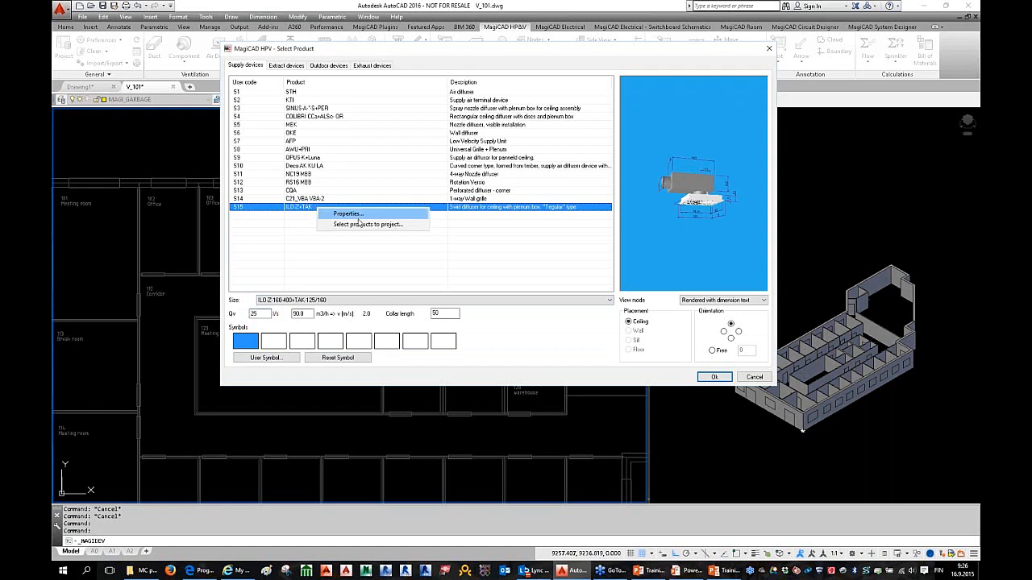
{"action": "left_click", "coordinate": [360, 216]}
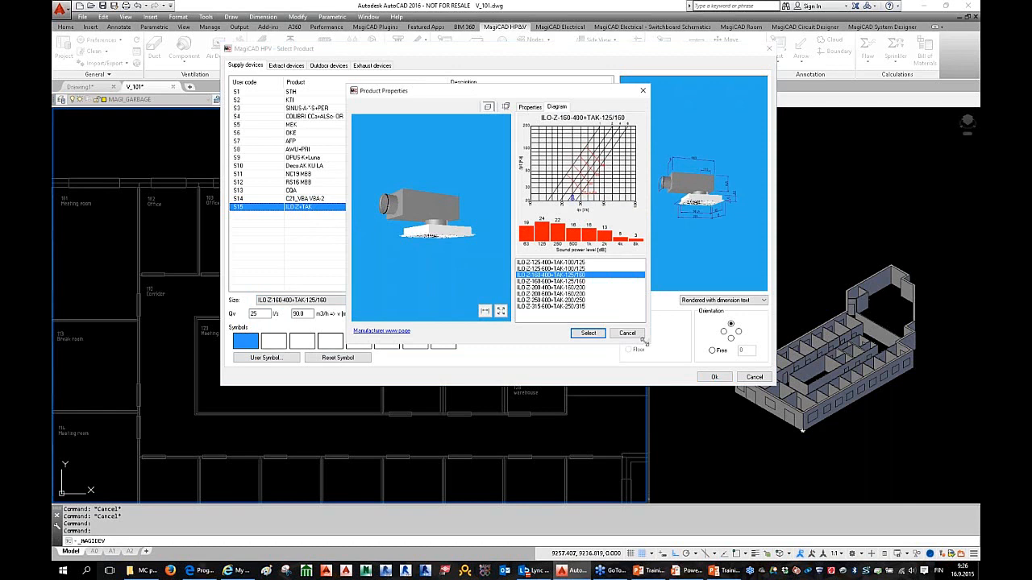
{"action": "left_click_drag", "start_coordinate": [716, 396], "coordinate": [725, 397]}
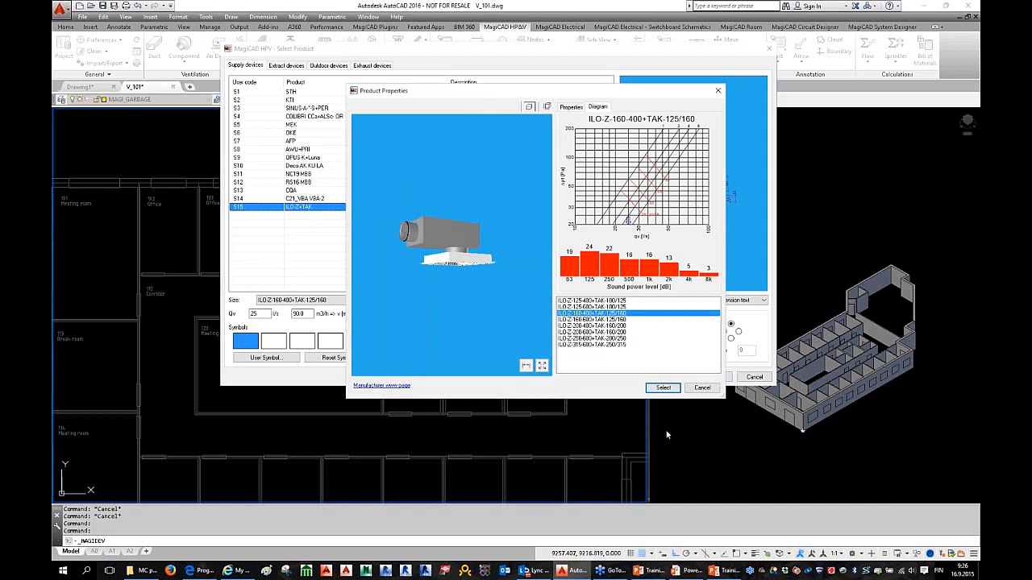
{"action": "left_click", "coordinate": [662, 389]}
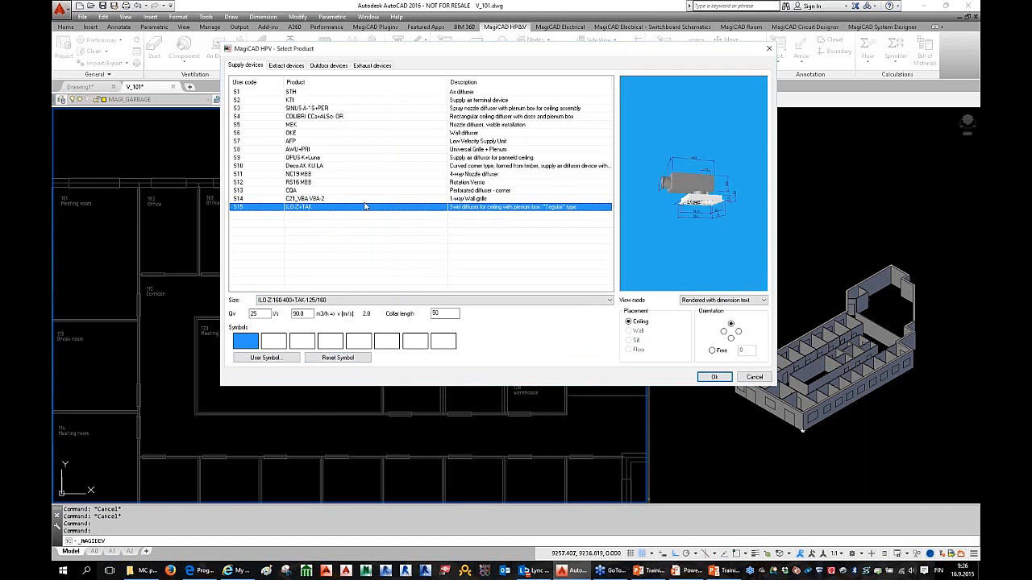
{"action": "left_click", "coordinate": [442, 314]}
{"action": "left_click", "coordinate": [693, 186]}
{"action": "scroll", "coordinate": [693, 185], "scroll_direction": "up", "scroll_amount": 5}
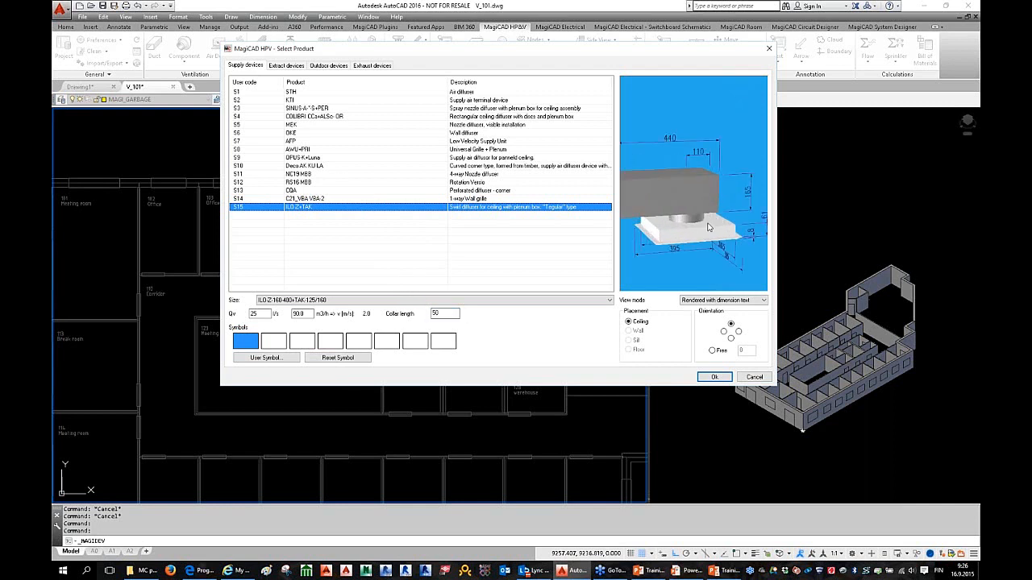
{"action": "left_click_drag", "start_coordinate": [694, 186], "coordinate": [684, 199]}
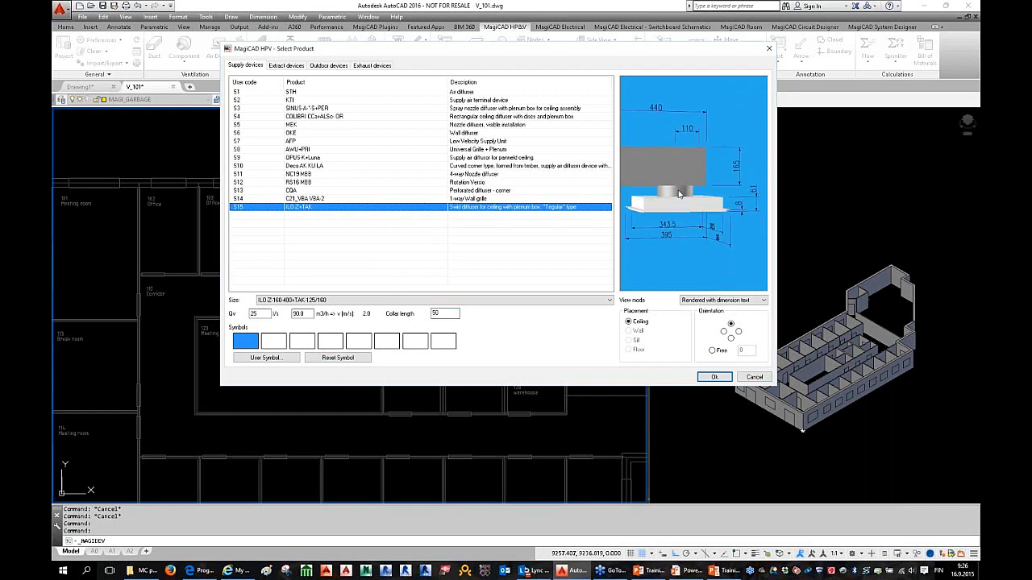
{"action": "left_click_drag", "start_coordinate": [453, 314], "coordinate": [409, 314]}
{"action": "type", "text": "100"}
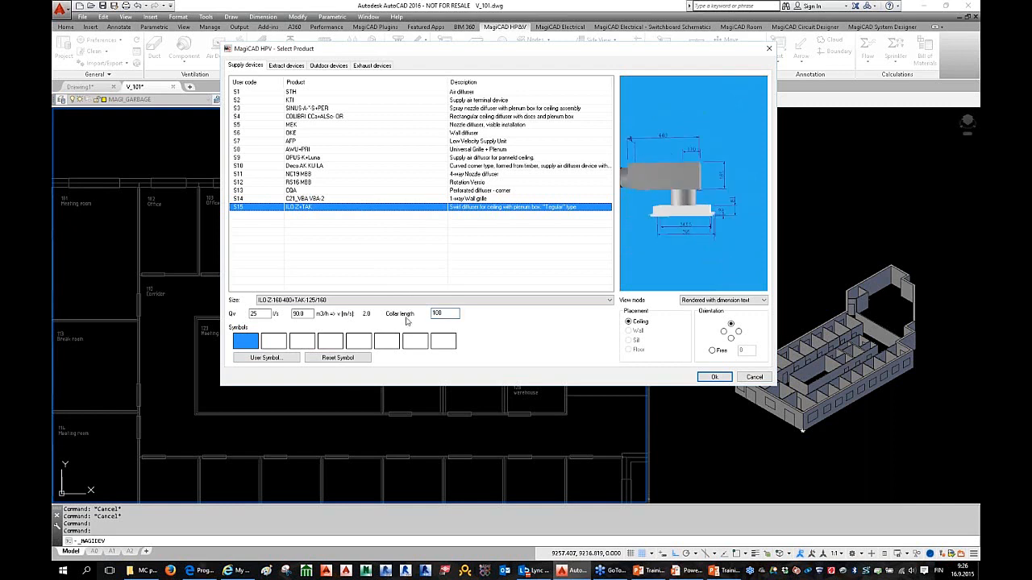
{"action": "left_click_drag", "start_coordinate": [453, 314], "coordinate": [404, 328]}
{"action": "type", "text": "520"}
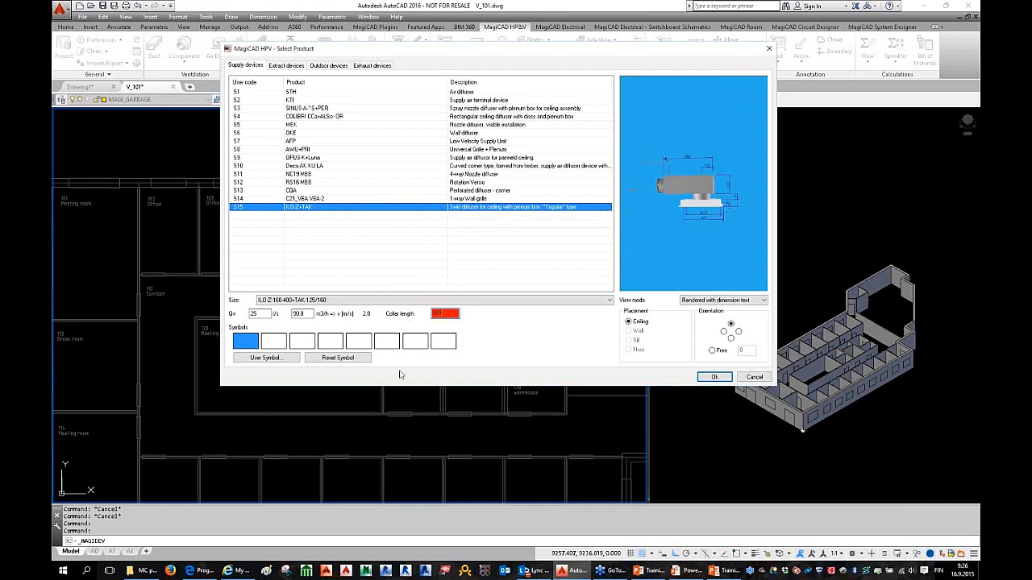
{"action": "key", "text": "BackSpace"}
{"action": "key", "text": "BackSpace"}
{"action": "type", "text": "0"}
{"action": "double_click", "coordinate": [255, 313]}
Step: Confirm the S15 diffuser and quick-rotate its preview several quarter turns with q
{"action": "key", "text": "Return"}
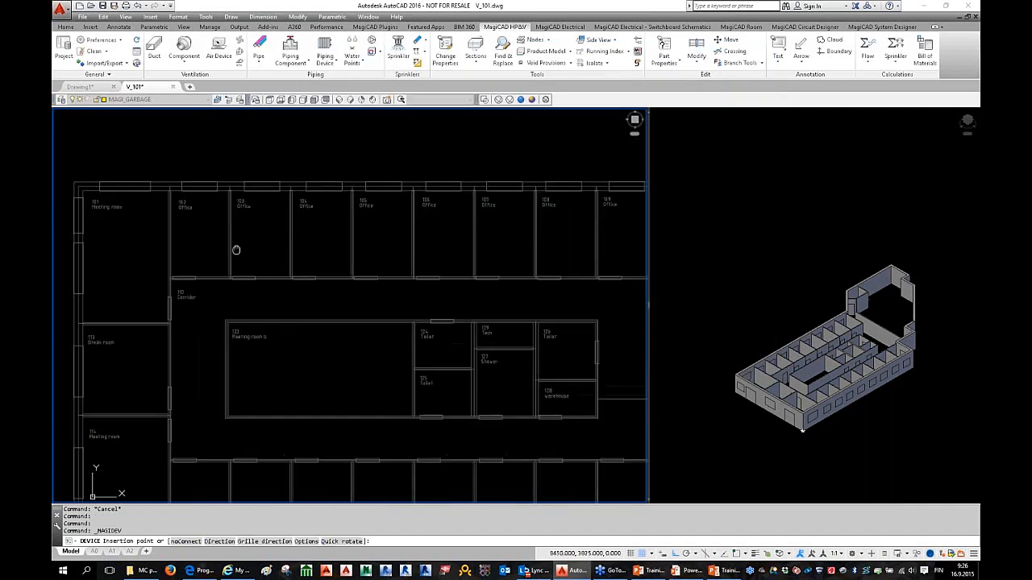
{"action": "scroll", "coordinate": [240, 233], "scroll_direction": "up", "scroll_amount": 5}
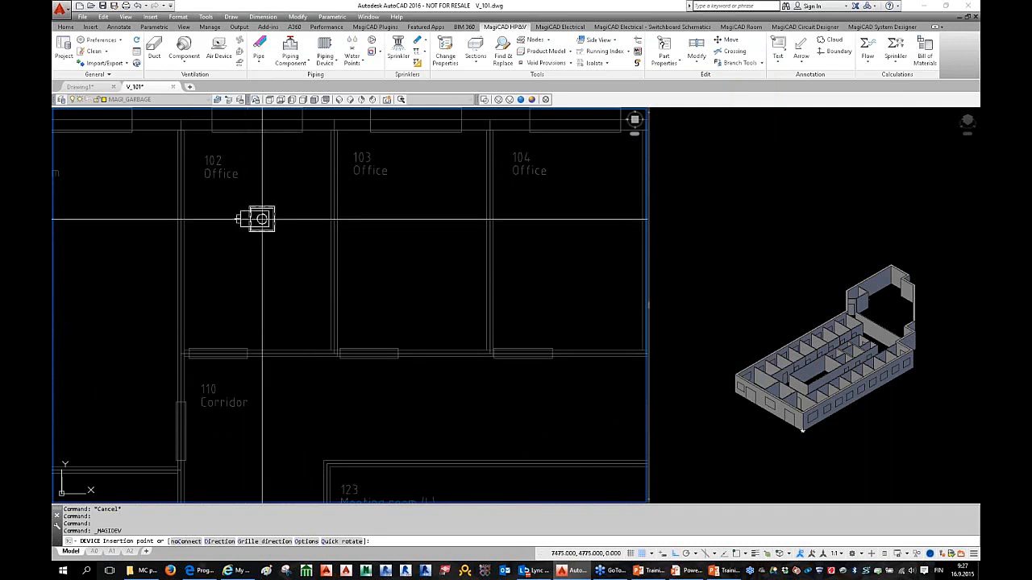
{"action": "key", "text": "Return"}
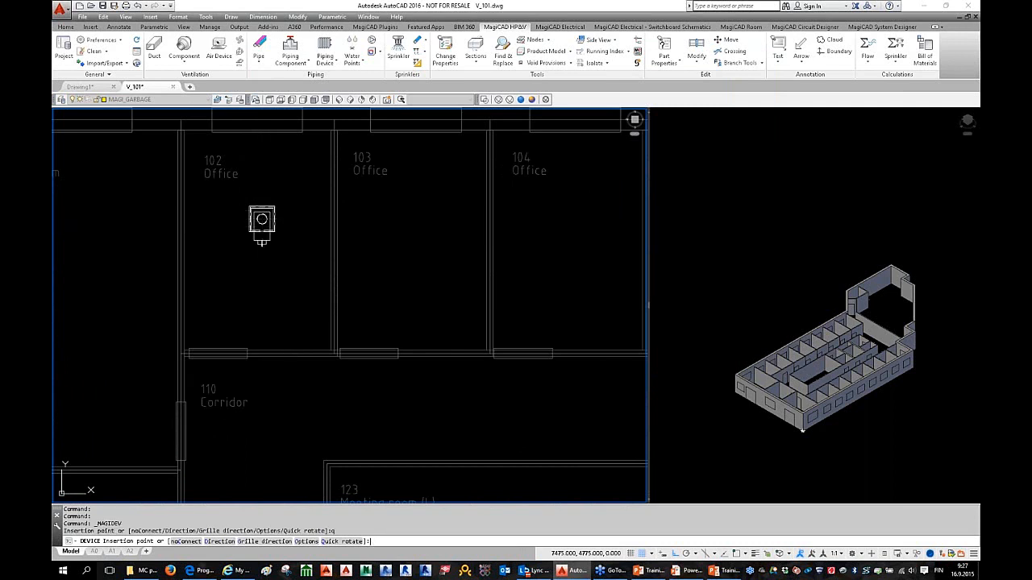
{"action": "type", "text": "q"}
{"action": "key", "text": "Return"}
{"action": "type", "text": "q"}
{"action": "key", "text": "Return"}
{"action": "type", "text": "q"}
{"action": "key", "text": "Return"}
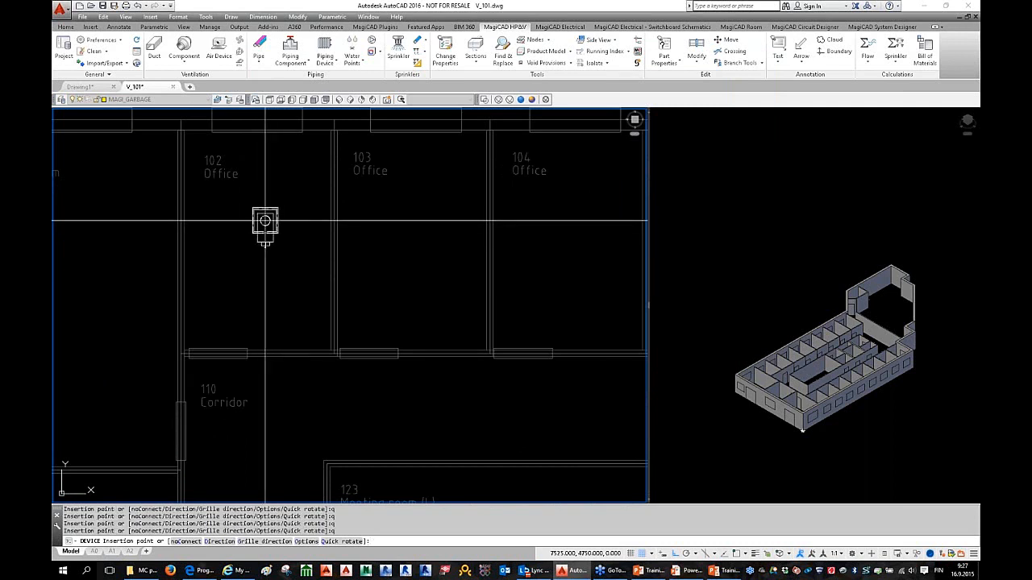
Step: Fix the diffuser's direction with Ortho on and pick its insertion point in office 102
{"action": "right_click", "coordinate": [235, 209]}
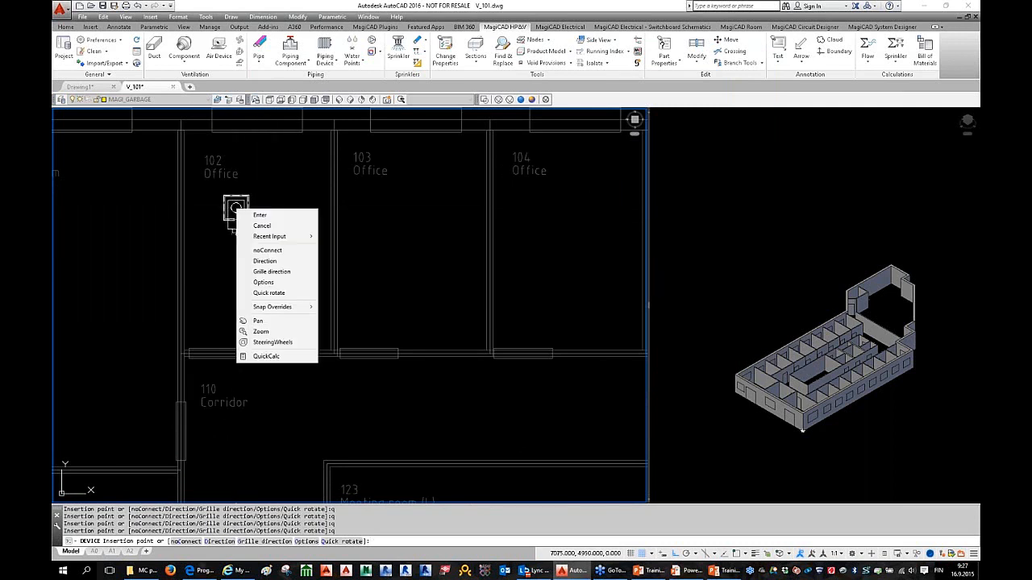
{"action": "left_click", "coordinate": [283, 263]}
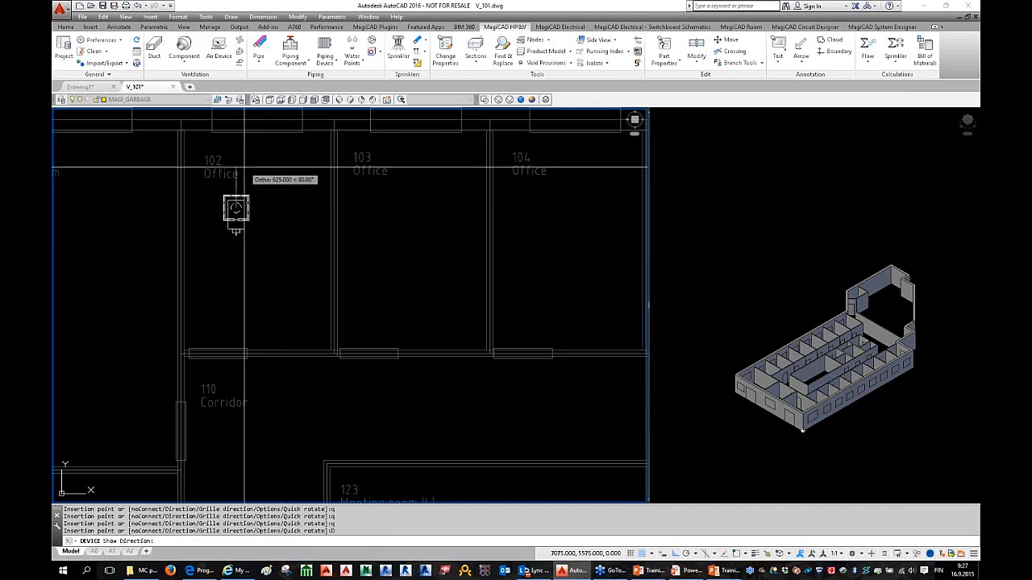
{"action": "key", "text": "F8"}
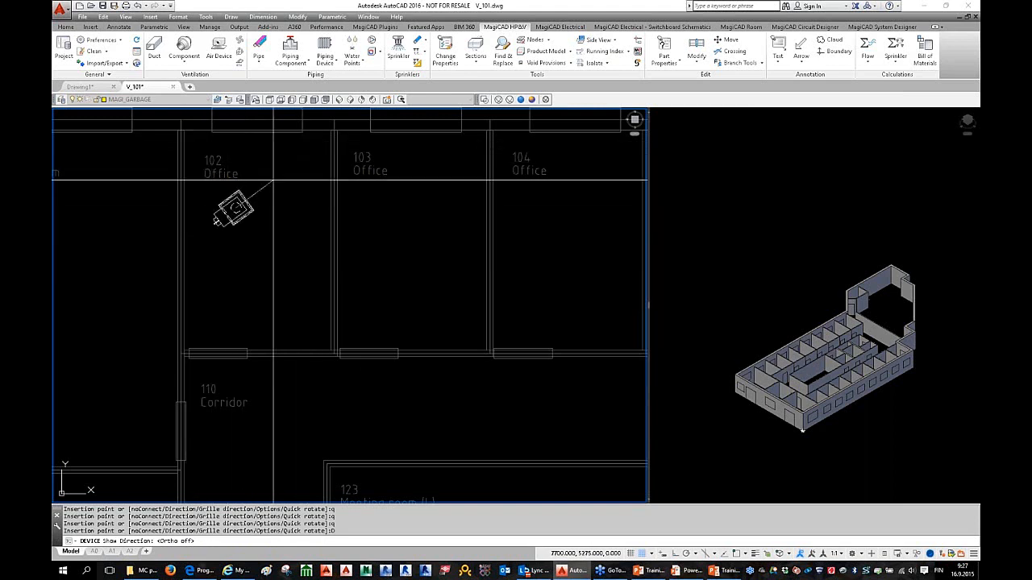
{"action": "key", "text": "F8"}
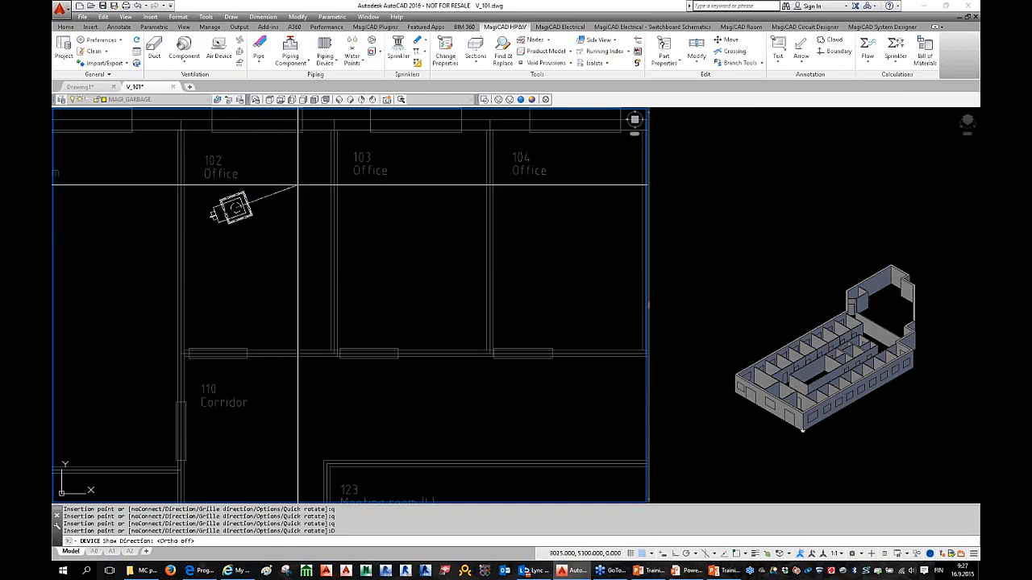
{"action": "left_click", "coordinate": [290, 207]}
{"action": "middle_click_drag", "start_coordinate": [254, 225], "coordinate": [279, 233]}
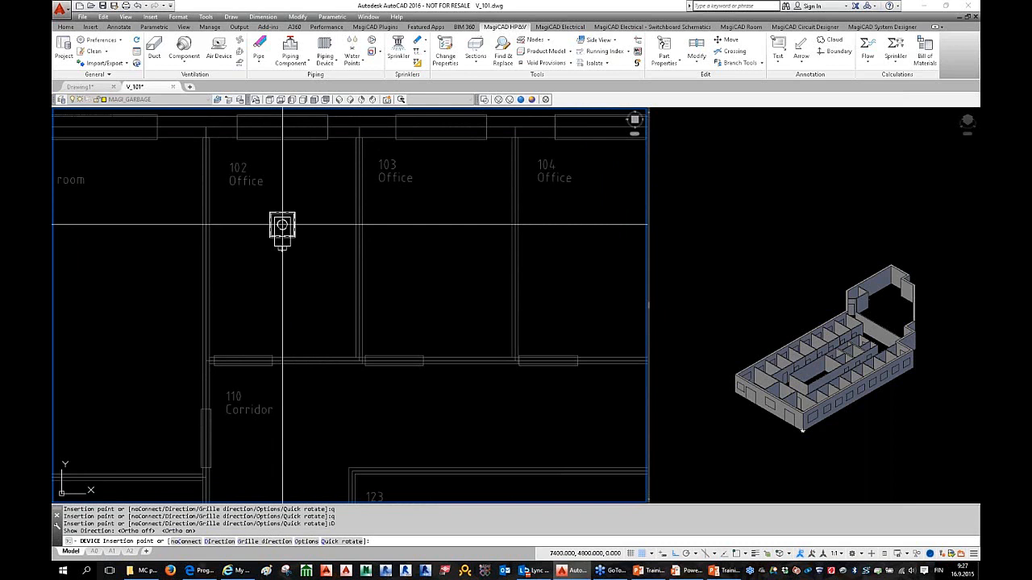
{"action": "left_click", "coordinate": [282, 226]}
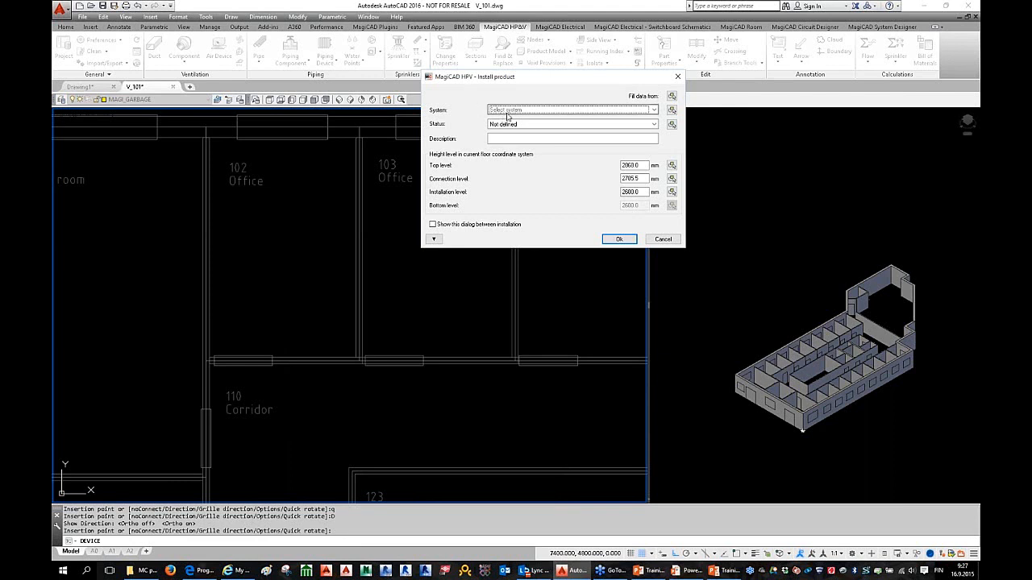
Step: Assign the diffuser to ventilation system S1 Supply 1
{"action": "left_click_drag", "start_coordinate": [531, 82], "coordinate": [508, 89]}
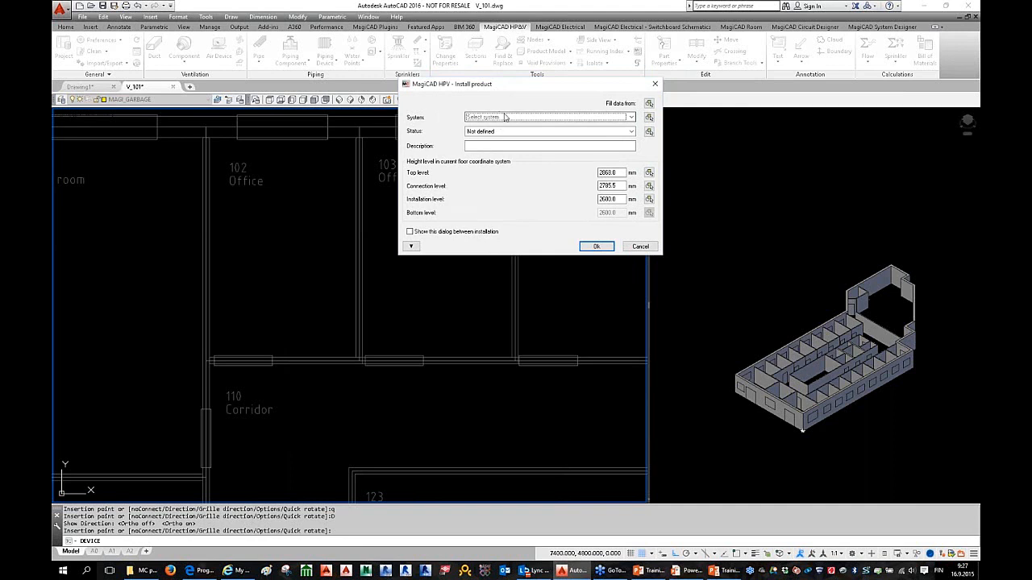
{"action": "left_click", "coordinate": [505, 117]}
{"action": "left_click", "coordinate": [508, 126]}
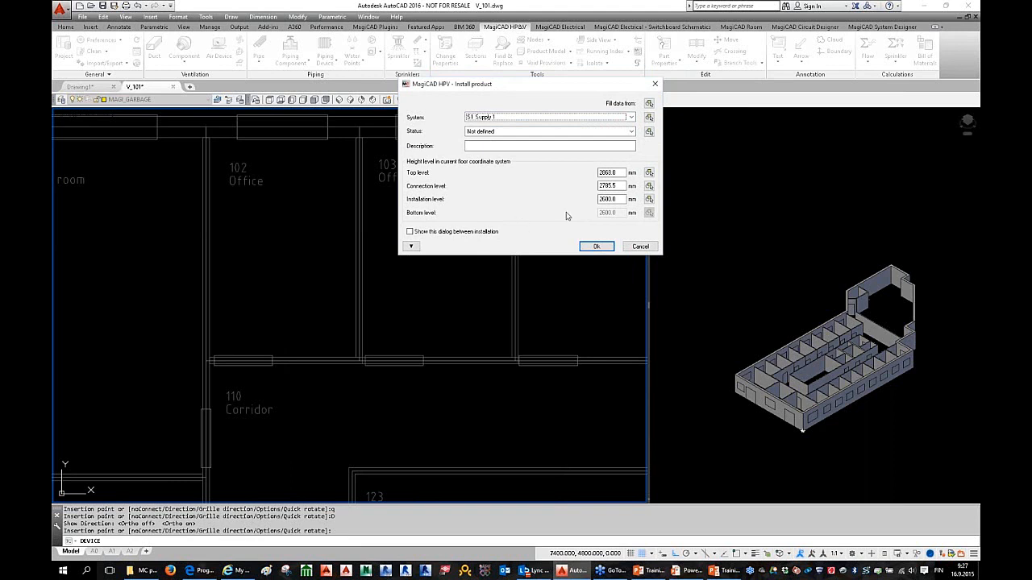
Step: Change the connection level from 2785.5 to 2800 and confirm the installation
{"action": "left_click", "coordinate": [491, 145]}
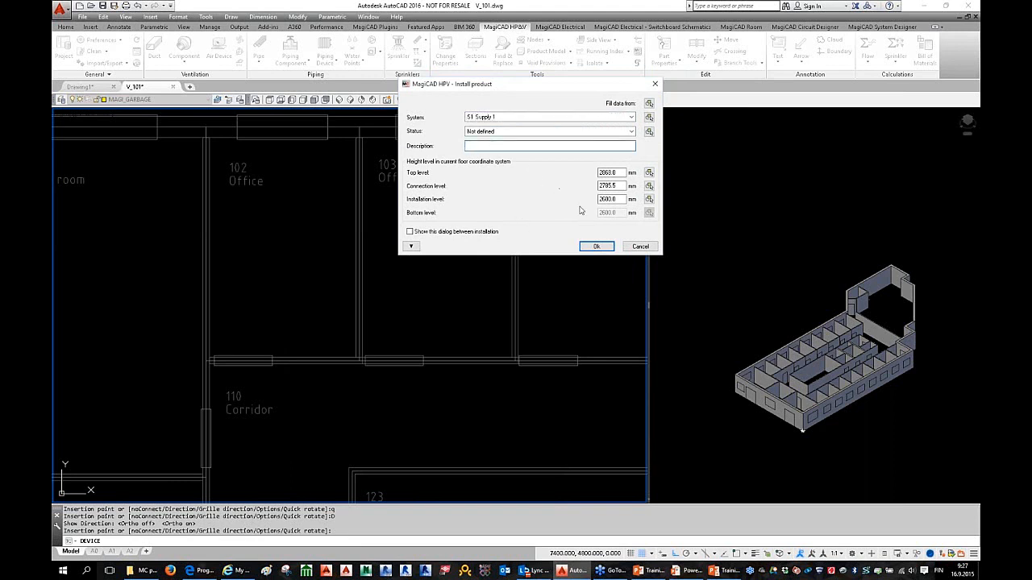
{"action": "left_click", "coordinate": [611, 199]}
{"action": "double_click", "coordinate": [611, 199]}
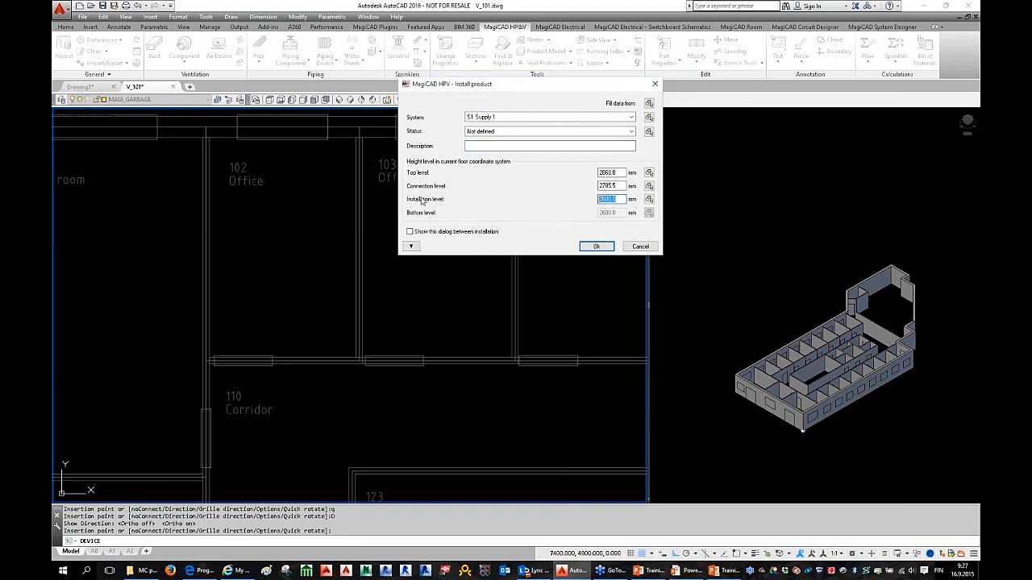
{"action": "double_click", "coordinate": [606, 186]}
{"action": "double_click", "coordinate": [621, 198]}
{"action": "double_click", "coordinate": [611, 185]}
{"action": "left_click", "coordinate": [626, 186]}
{"action": "key", "text": "shift+Home"}
{"action": "type", "text": "2800"}
{"action": "key", "text": "shift+Home"}
{"action": "left_click", "coordinate": [597, 247]}
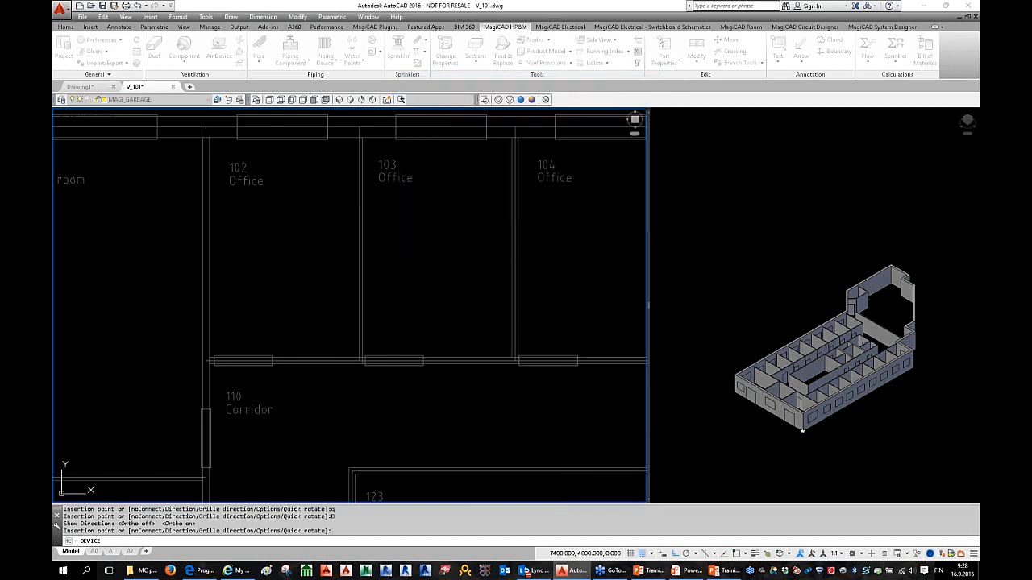
Step: Place an extra diffuser in office 103, then stop placing diffusers
{"action": "middle_click_drag", "start_coordinate": [379, 265], "coordinate": [236, 262]}
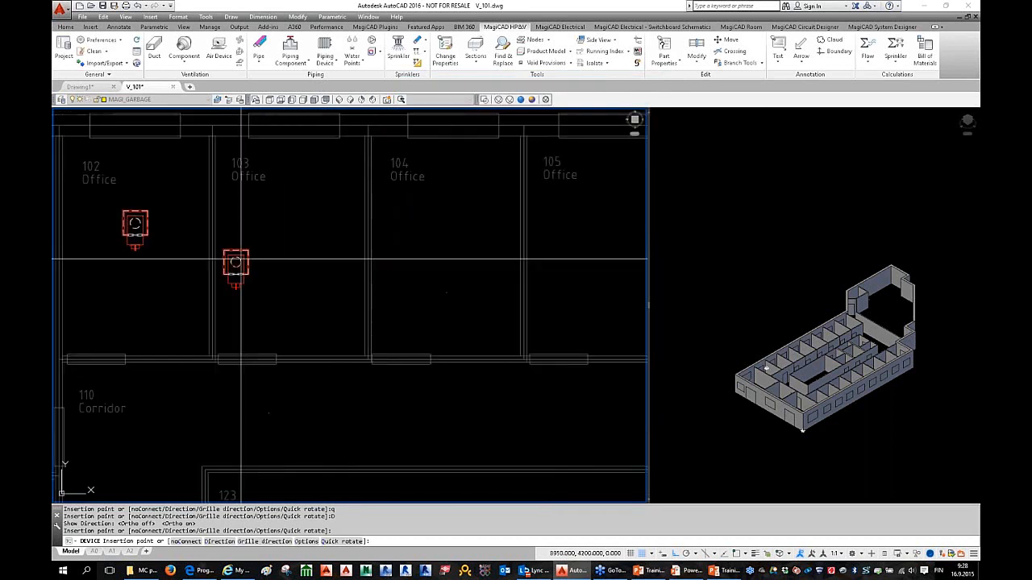
{"action": "left_click", "coordinate": [292, 226]}
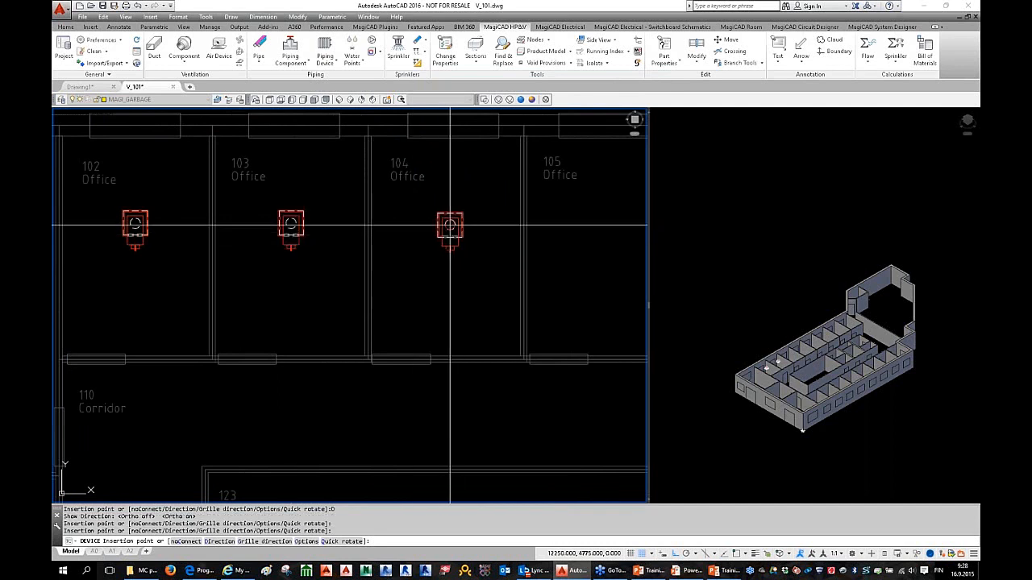
{"action": "scroll", "coordinate": [318, 242], "scroll_direction": "down", "scroll_amount": 2}
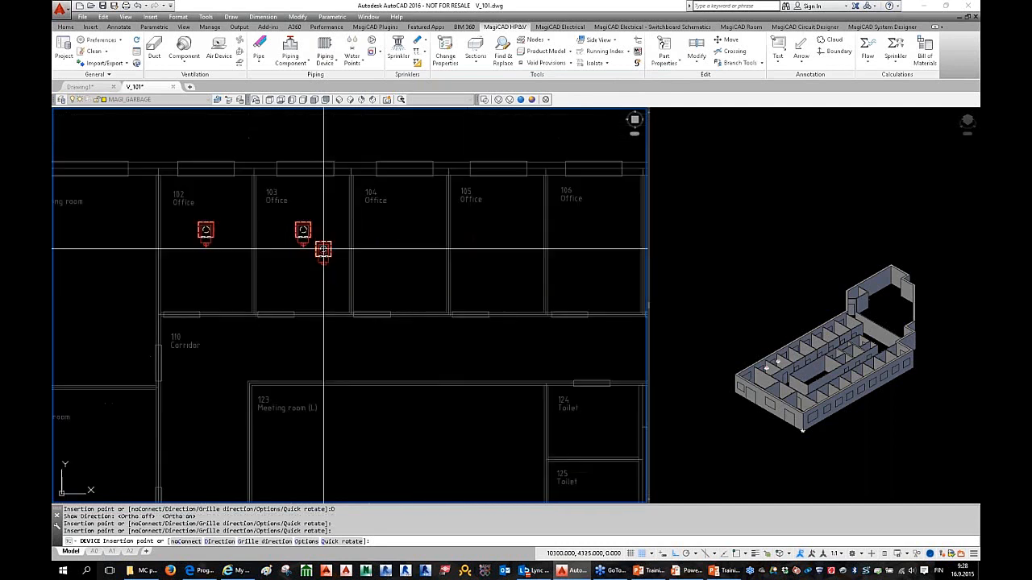
{"action": "middle_click_drag", "start_coordinate": [306, 260], "coordinate": [391, 260]}
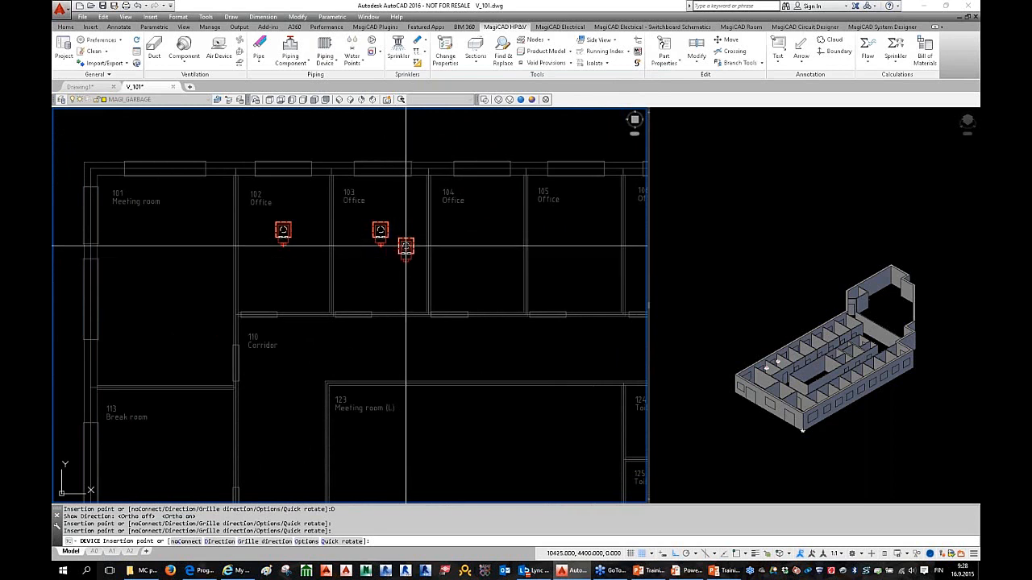
{"action": "key", "text": "Escape"}
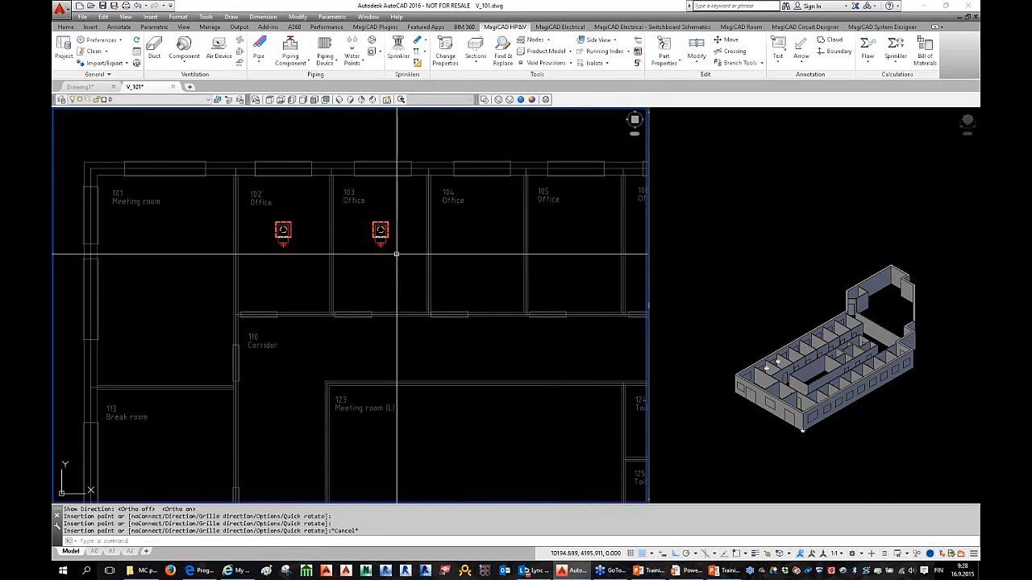
Step: Delete the extra diffuser from office 103 and zoom in around offices 102–104
{"action": "scroll", "coordinate": [395, 254], "scroll_direction": "up", "scroll_amount": 2}
{"action": "left_click", "coordinate": [390, 241]}
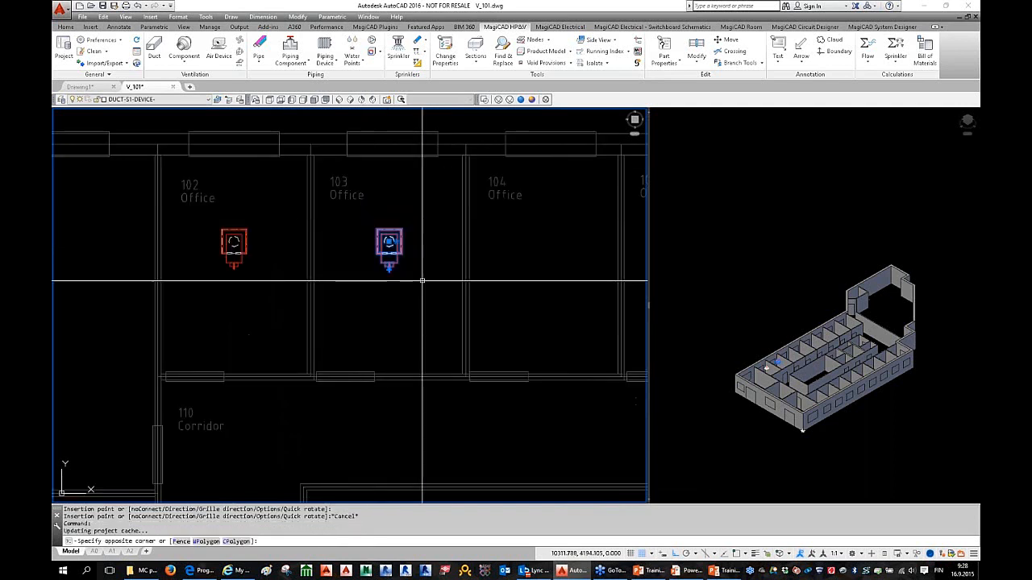
{"action": "left_click", "coordinate": [424, 286]}
{"action": "key", "text": "Delete"}
{"action": "scroll", "coordinate": [375, 295], "scroll_direction": "down", "scroll_amount": 2}
{"action": "mouse_move", "coordinate": [375, 295]}
{"action": "middle_mouse_down"}
{"action": "mouse_move", "coordinate": [368, 230]}
{"action": "mouse_move", "coordinate": [333, 259]}
{"action": "middle_mouse_up"}
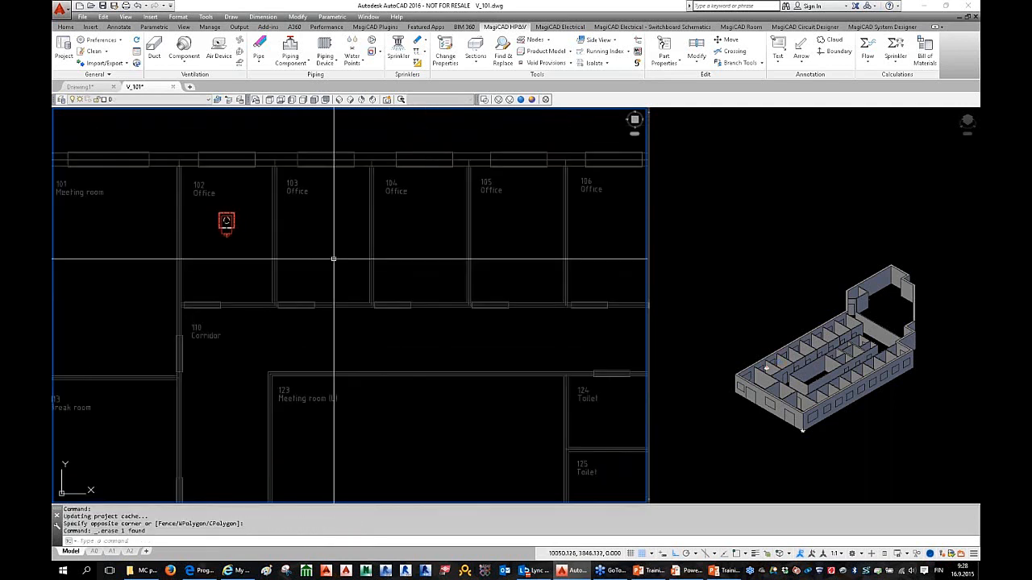
{"action": "middle_click_drag", "start_coordinate": [265, 230], "coordinate": [282, 241]}
{"action": "scroll", "coordinate": [280, 248], "scroll_direction": "up", "scroll_amount": 2}
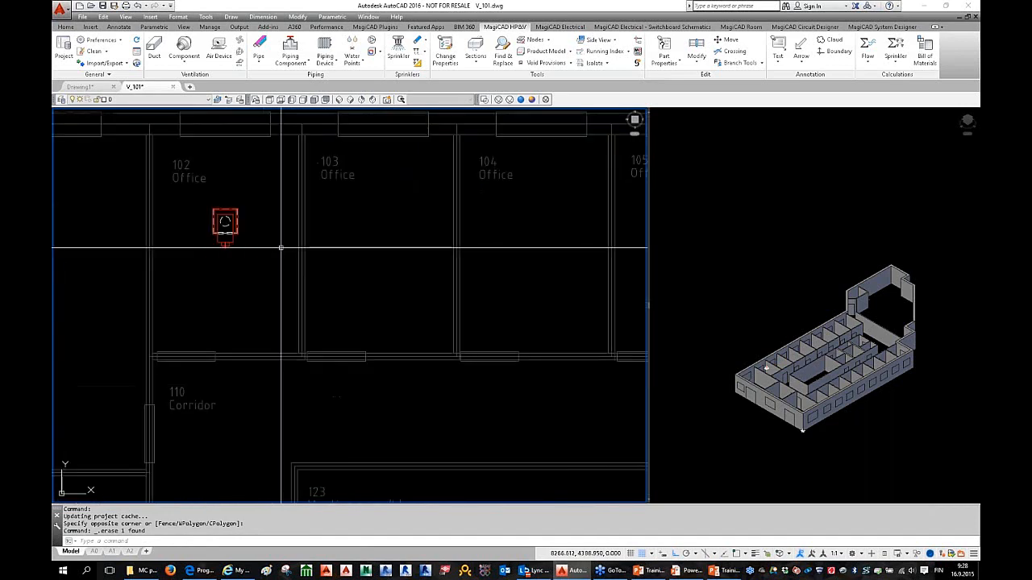
Step: Zoom and orbit the 3D building model close onto the office 102 diffuser
{"action": "left_click", "coordinate": [774, 371]}
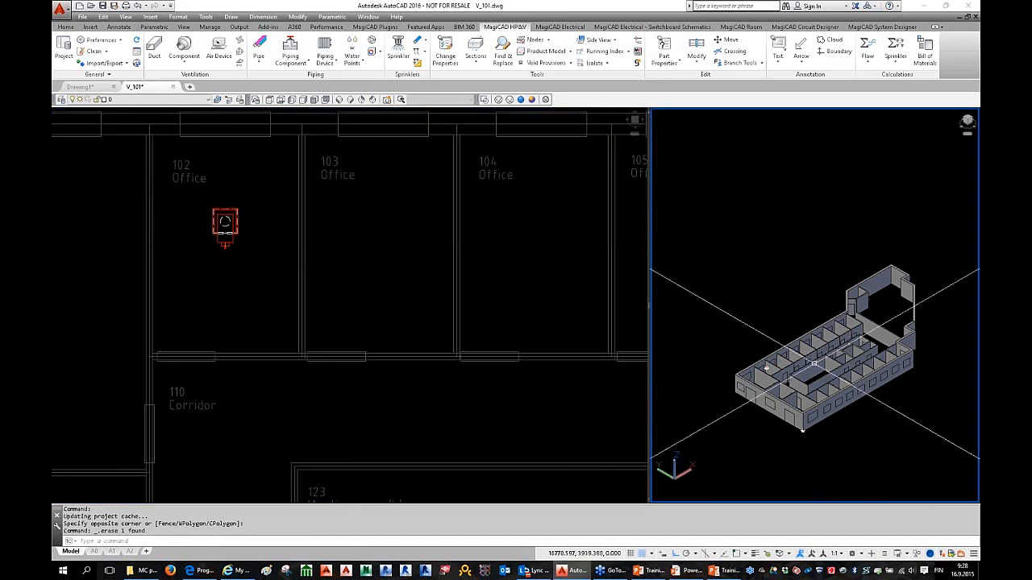
{"action": "middle_click_drag", "start_coordinate": [774, 371], "coordinate": [766, 257]}
{"action": "scroll", "coordinate": [779, 264], "scroll_direction": "up", "scroll_amount": 3}
{"action": "scroll", "coordinate": [762, 253], "scroll_direction": "up", "scroll_amount": 3}
{"action": "scroll", "coordinate": [914, 374], "scroll_direction": "up", "scroll_amount": 2}
{"action": "middle_click_drag", "start_coordinate": [914, 374], "coordinate": [795, 295], "text": "shift"}
{"action": "scroll", "coordinate": [841, 474], "scroll_direction": "up", "scroll_amount": 2}
{"action": "scroll", "coordinate": [787, 290], "scroll_direction": "up", "scroll_amount": 3}
{"action": "scroll", "coordinate": [795, 295], "scroll_direction": "up", "scroll_amount": 4}
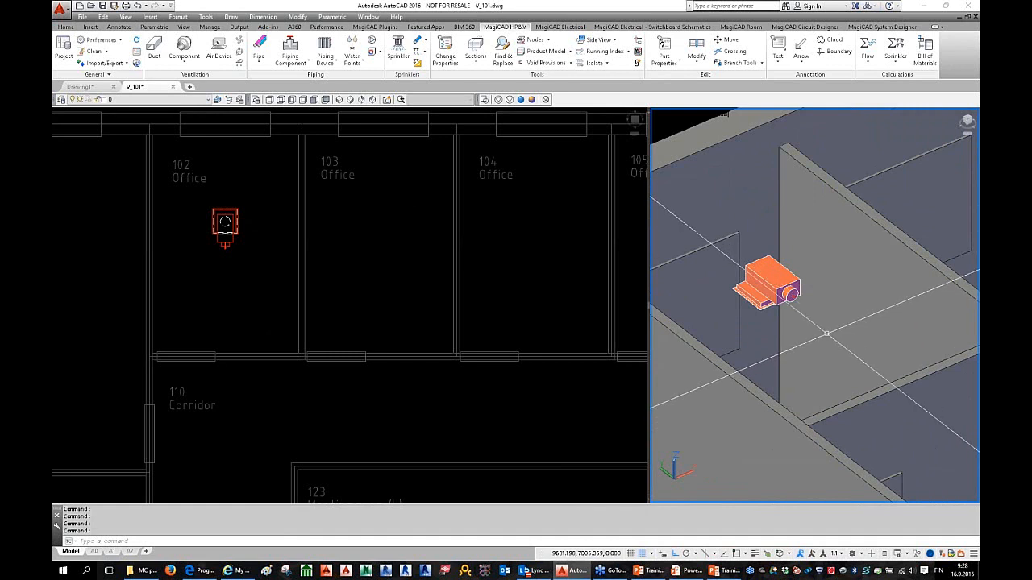
{"action": "scroll", "coordinate": [831, 331], "scroll_direction": "down", "scroll_amount": 2}
{"action": "middle_click_drag", "start_coordinate": [830, 331], "coordinate": [703, 320], "text": "shift"}
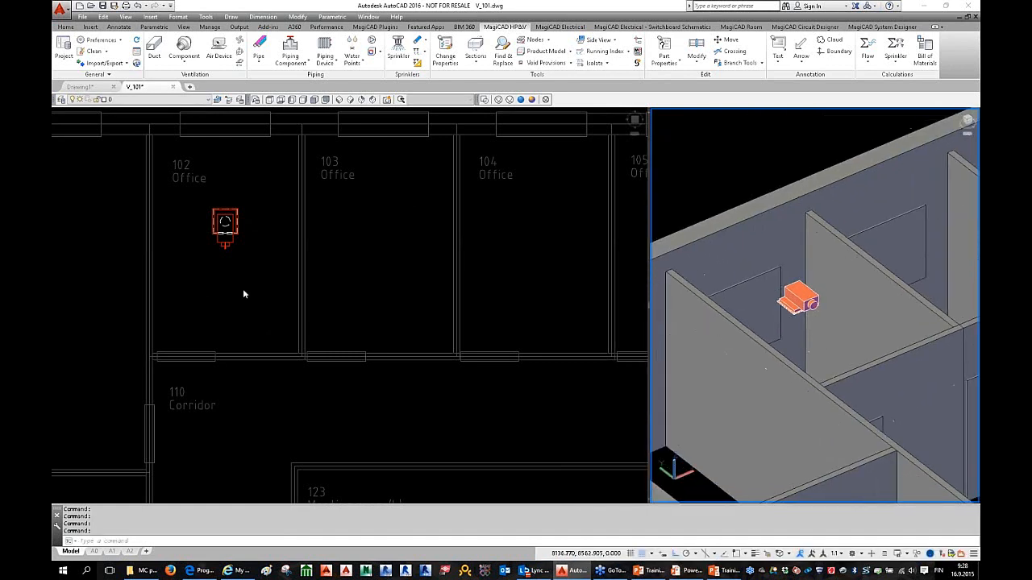
Step: Recentre the floor plan on office 102, re-orbiting the 3D diffuser view in between
{"action": "left_click", "coordinate": [329, 291]}
{"action": "scroll", "coordinate": [314, 290], "scroll_direction": "down", "scroll_amount": 5}
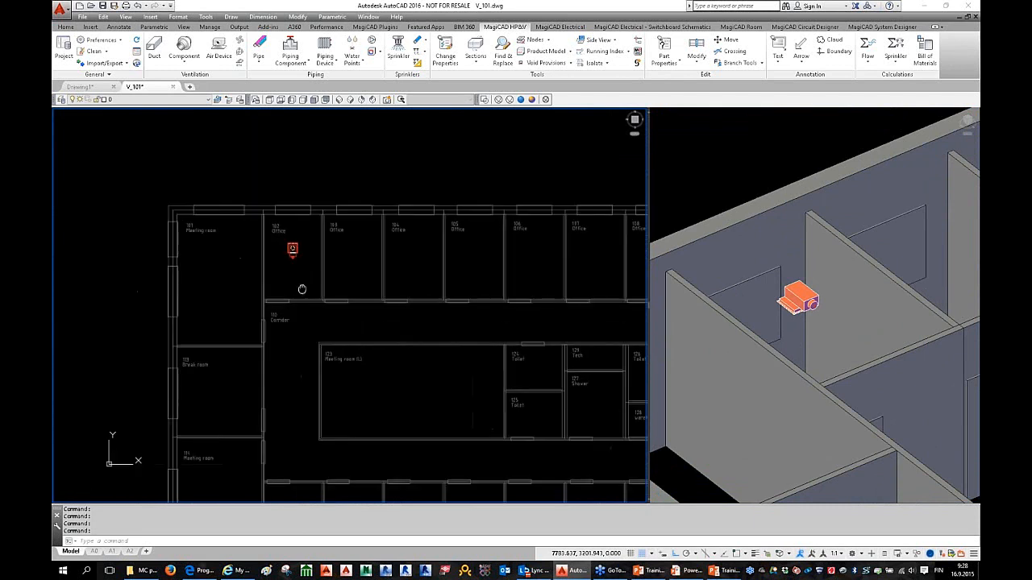
{"action": "middle_click_drag", "start_coordinate": [272, 271], "coordinate": [239, 288]}
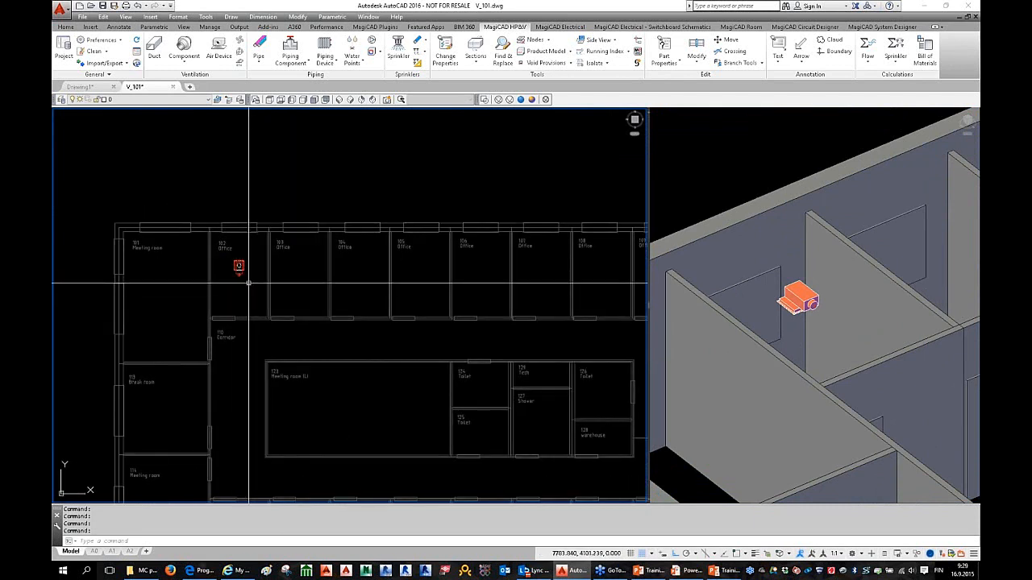
{"action": "scroll", "coordinate": [245, 276], "scroll_direction": "up", "scroll_amount": 2}
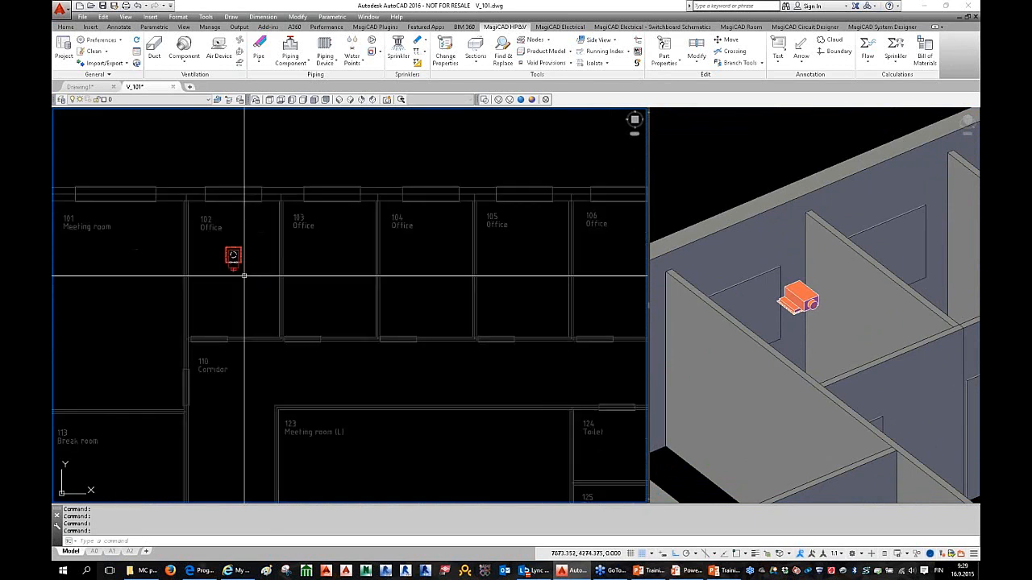
{"action": "left_click", "coordinate": [872, 397]}
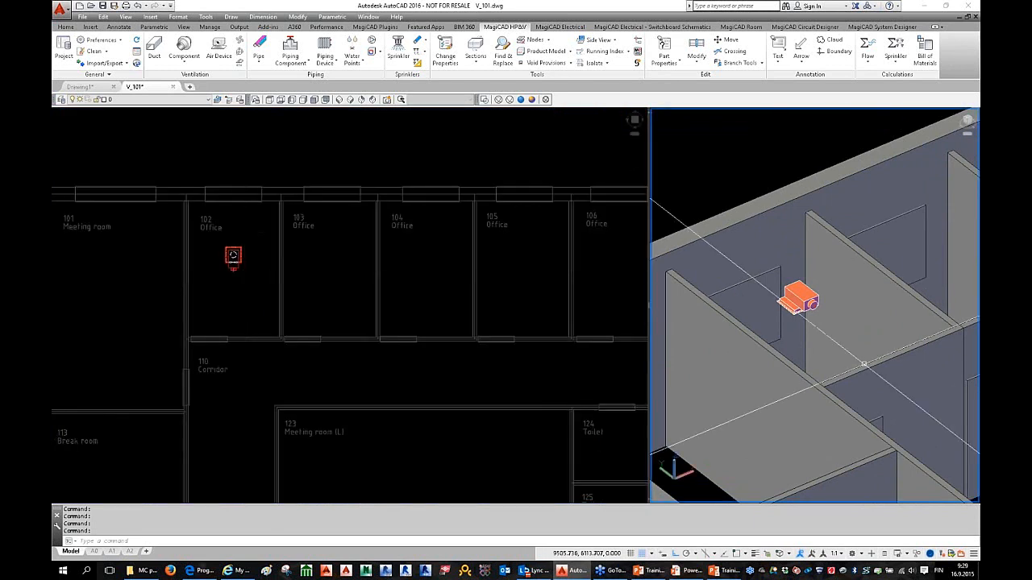
{"action": "scroll", "coordinate": [845, 355], "scroll_direction": "down", "scroll_amount": 2}
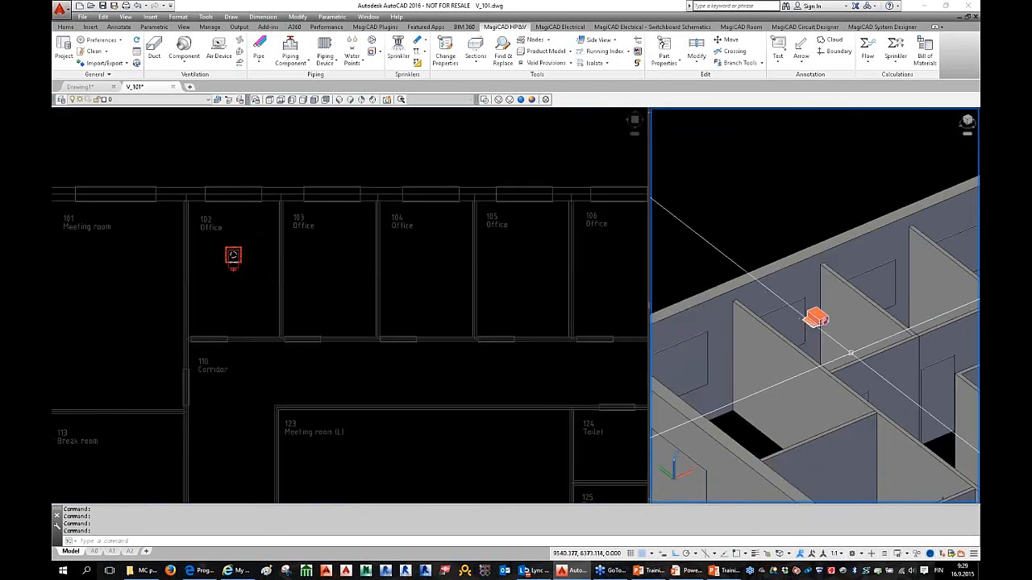
{"action": "middle_click_drag", "start_coordinate": [850, 353], "coordinate": [748, 368], "text": "shift"}
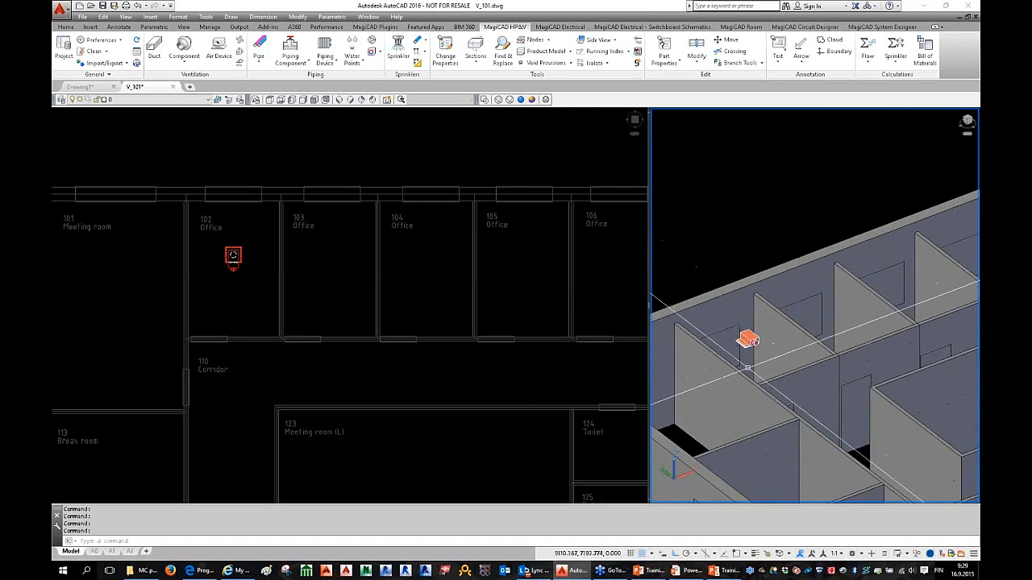
{"action": "left_click", "coordinate": [253, 282]}
{"action": "middle_click_drag", "start_coordinate": [257, 288], "coordinate": [237, 285]}
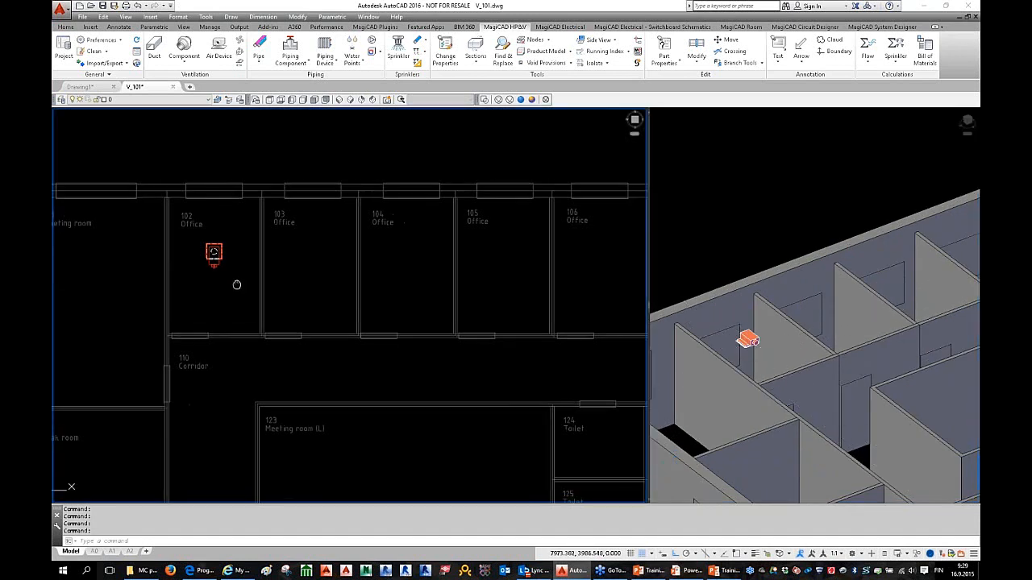
Step: Start a circular size-100 duct on S1, with Design Options floating above the plan
{"action": "left_click", "coordinate": [155, 55]}
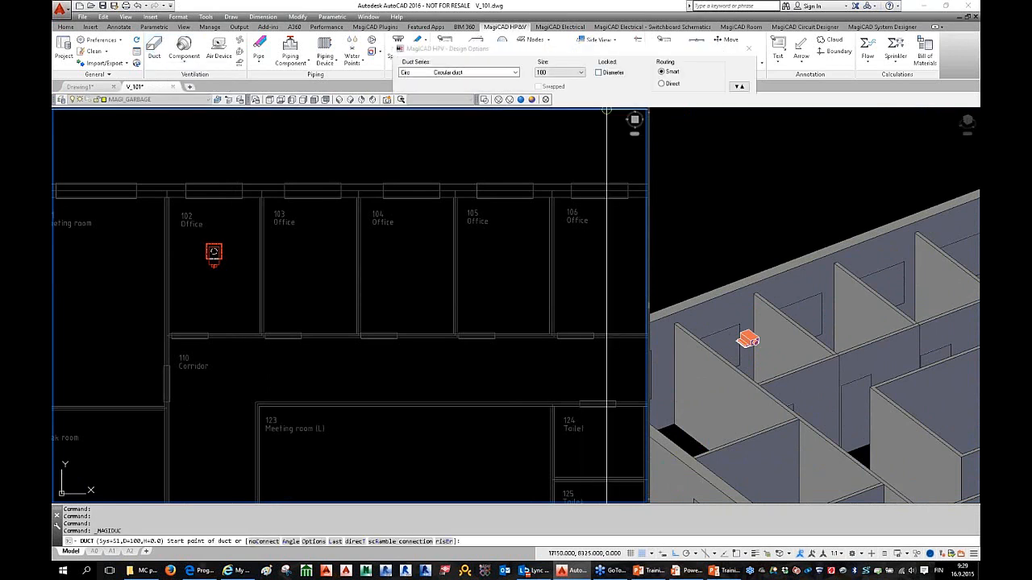
{"action": "left_click_drag", "start_coordinate": [558, 55], "coordinate": [484, 117]}
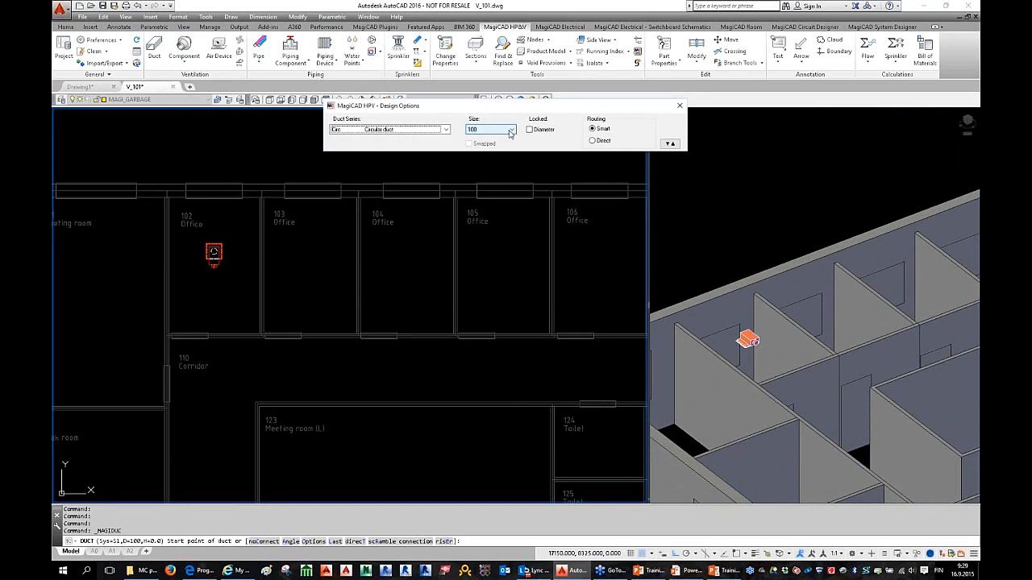
{"action": "left_click_drag", "start_coordinate": [549, 110], "coordinate": [601, 83]}
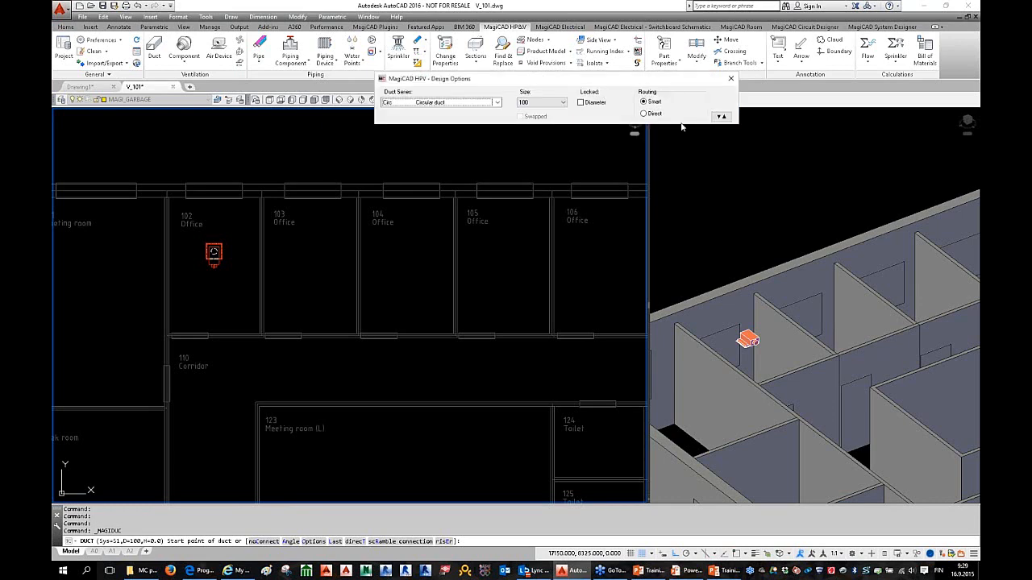
{"action": "left_click", "coordinate": [722, 116]}
{"action": "left_click", "coordinate": [722, 118]}
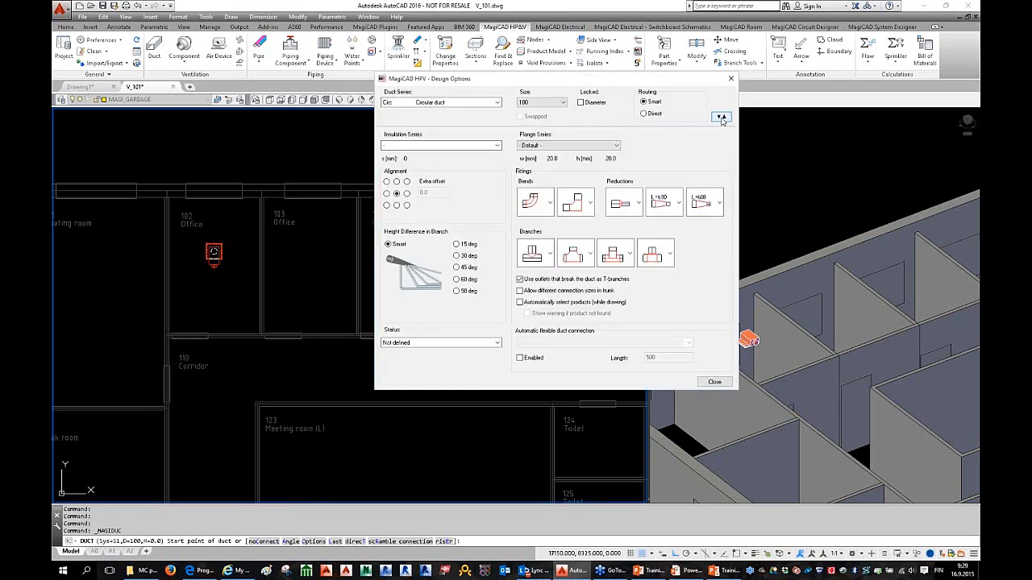
{"action": "left_click", "coordinate": [722, 117]}
{"action": "left_click", "coordinate": [722, 118]}
{"action": "left_click", "coordinate": [547, 204]}
{"action": "left_click", "coordinate": [548, 204]}
{"action": "left_click", "coordinate": [548, 256]}
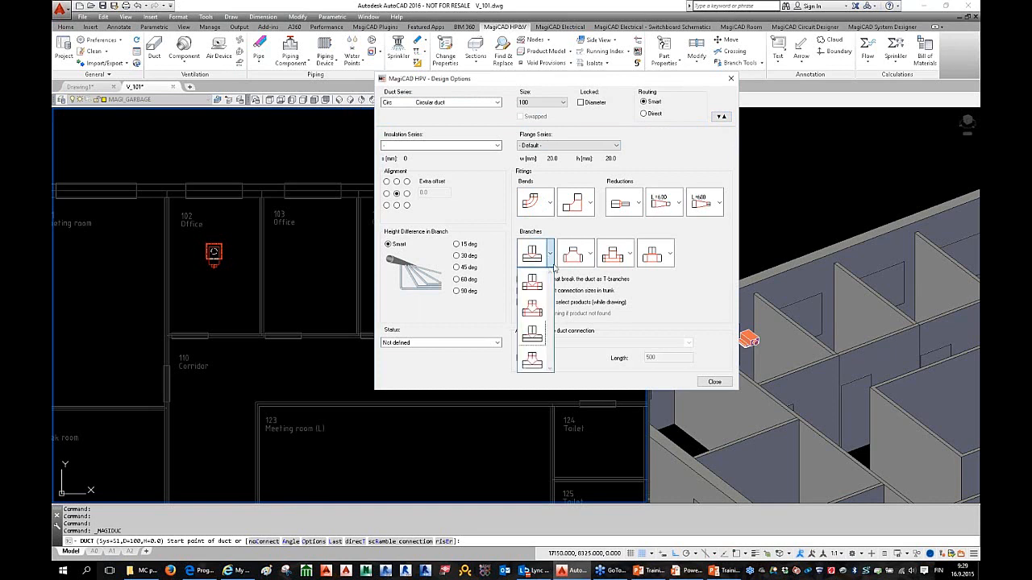
{"action": "left_click", "coordinate": [663, 283]}
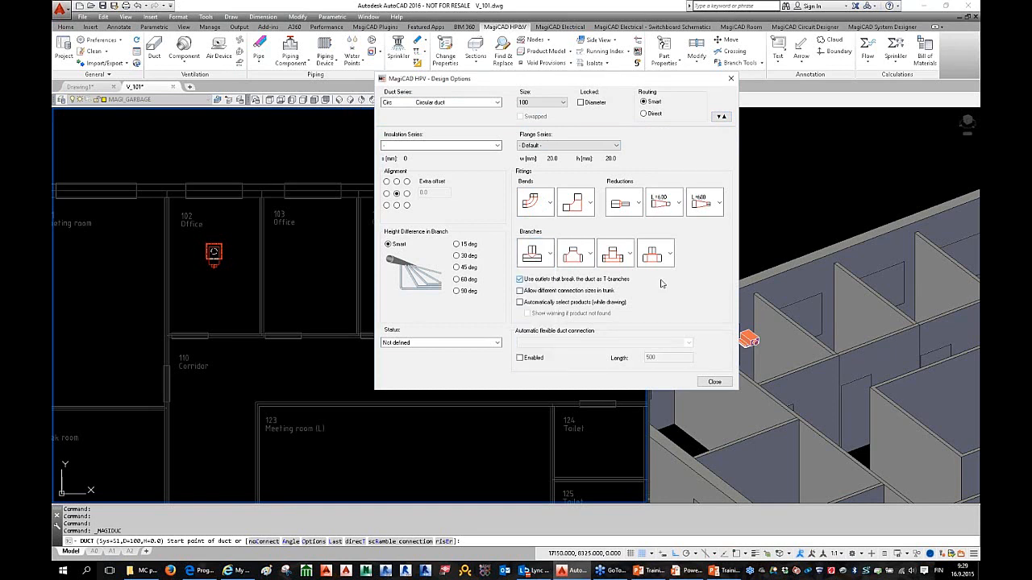
{"action": "left_click", "coordinate": [589, 254]}
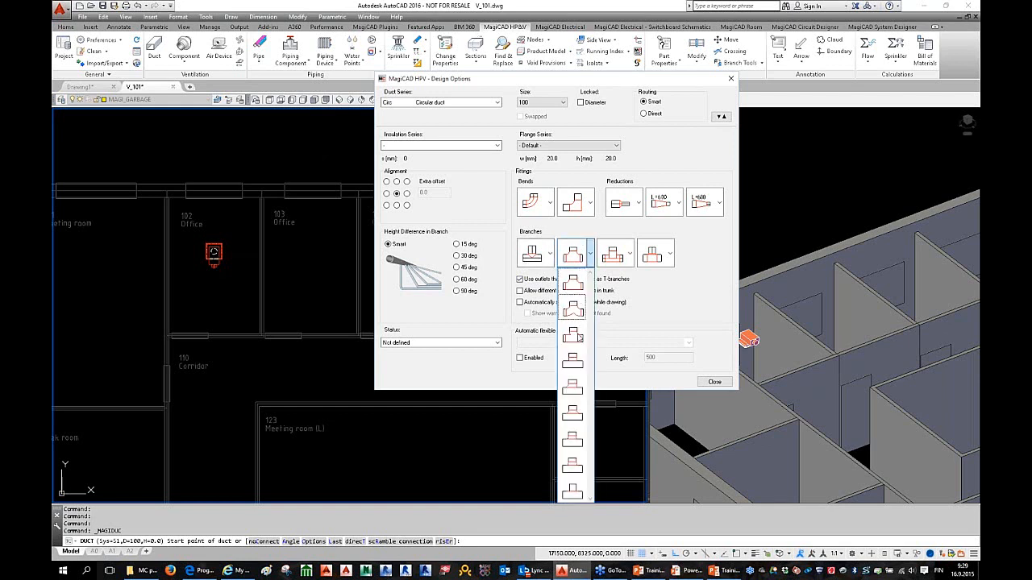
{"action": "left_click", "coordinate": [668, 305]}
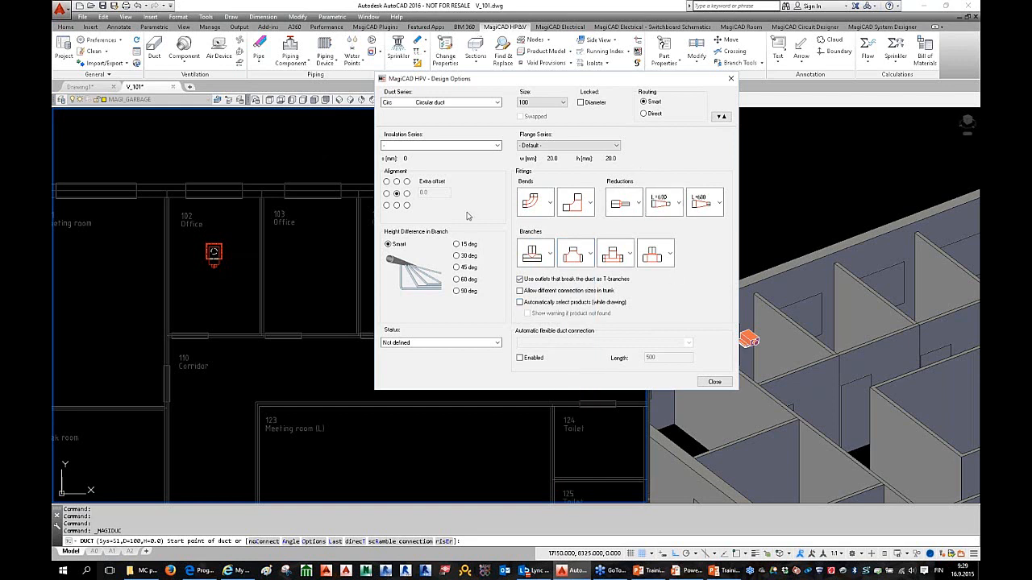
{"action": "left_click", "coordinate": [462, 149]}
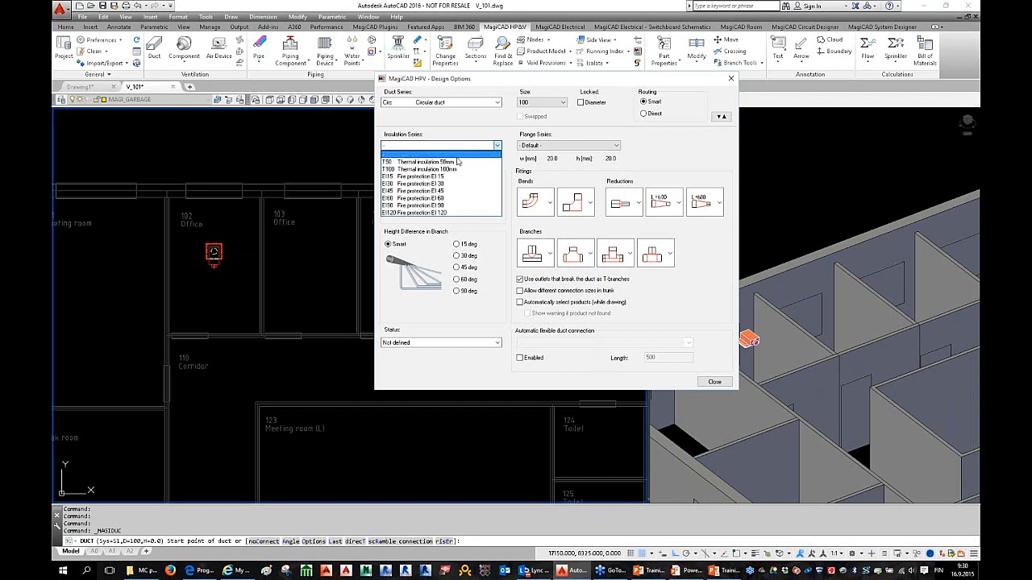
{"action": "key", "text": "Return"}
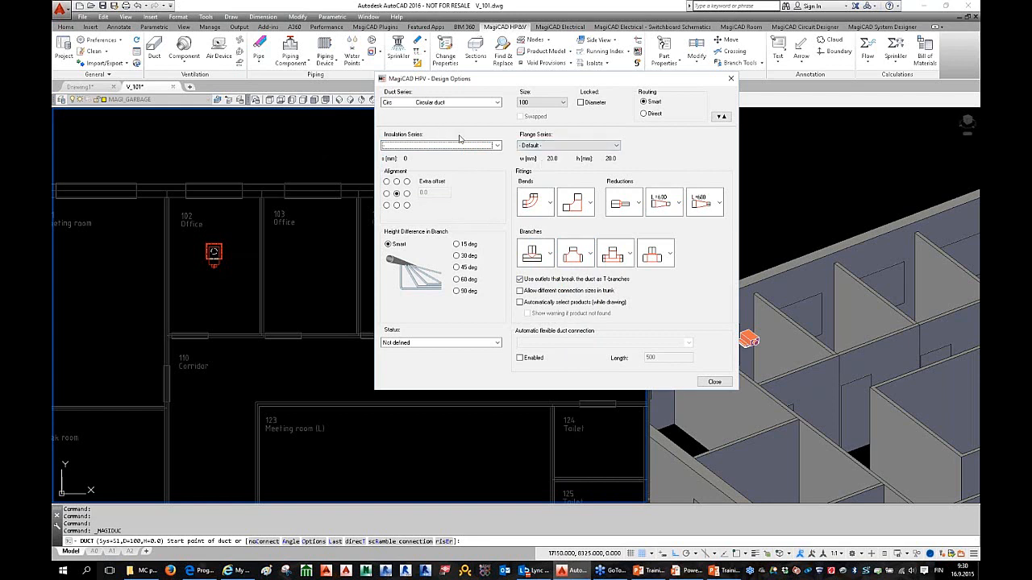
{"action": "left_click", "coordinate": [564, 144]}
{"action": "left_click", "coordinate": [561, 144]}
{"action": "left_click", "coordinate": [721, 117]}
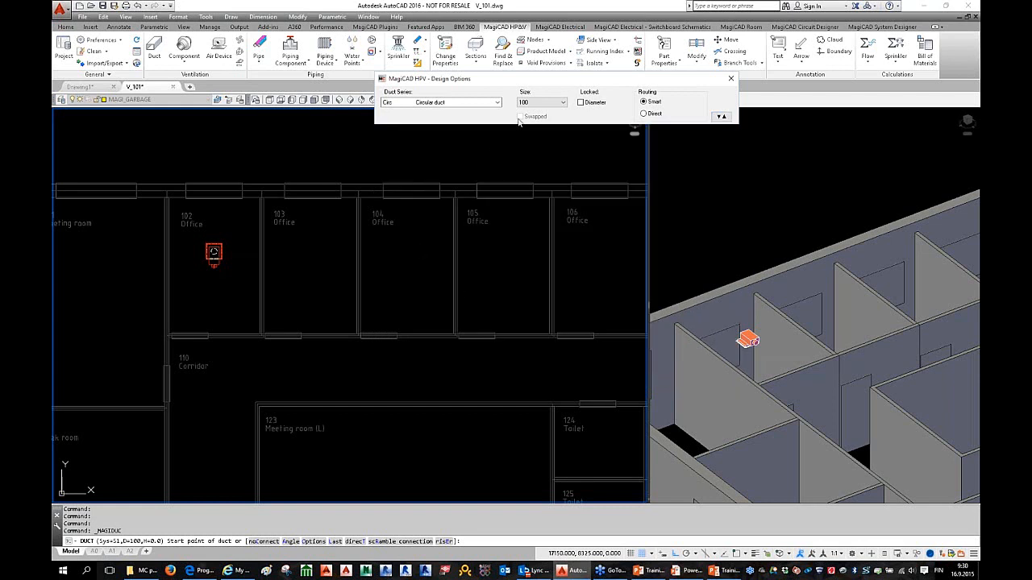
Step: Set duct size 1000 and start at the diffuser connection, moving the size-conflict dialog aside
{"action": "left_click", "coordinate": [538, 102]}
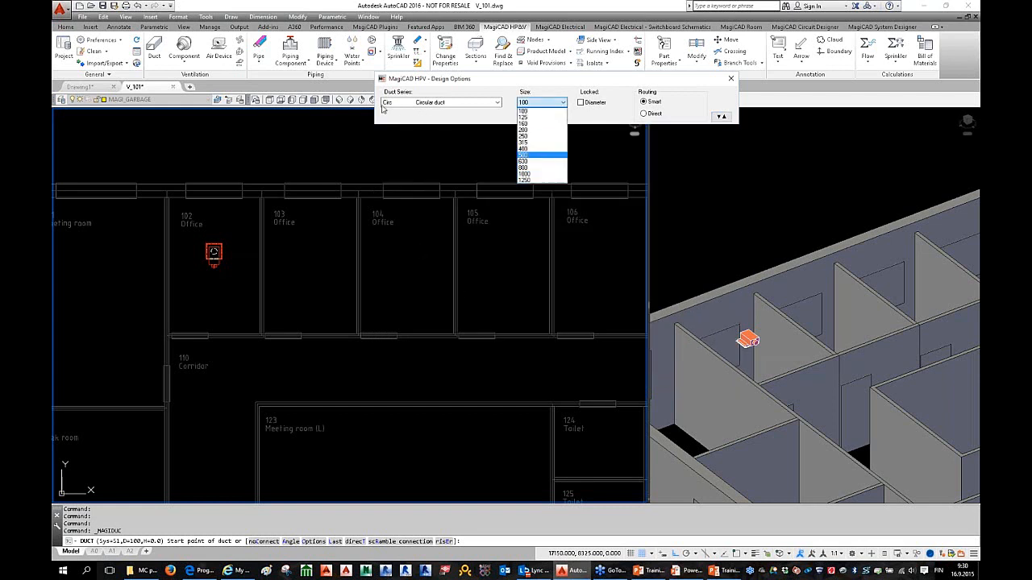
{"action": "left_click", "coordinate": [538, 175]}
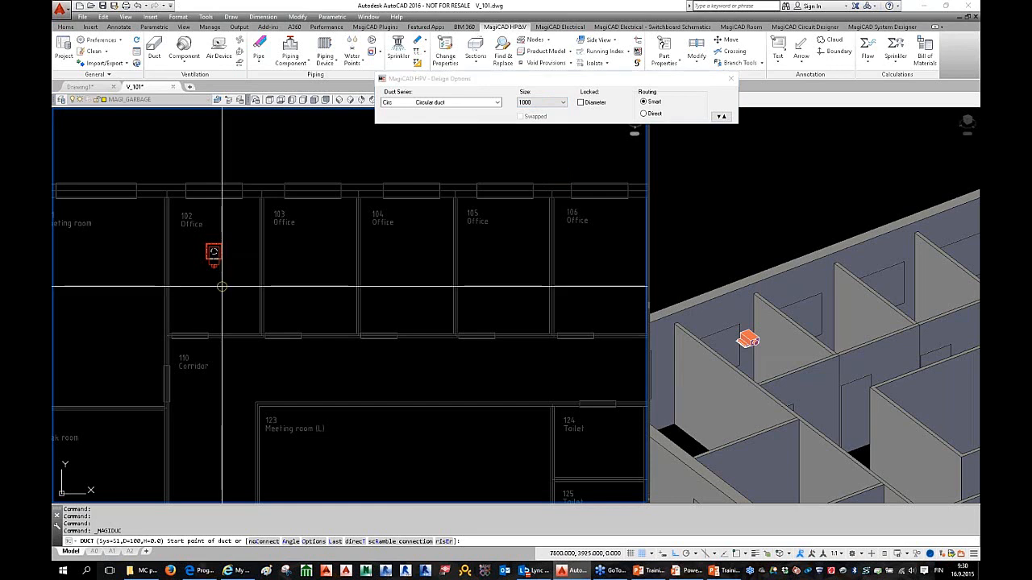
{"action": "middle_click_drag", "start_coordinate": [220, 280], "coordinate": [260, 273]}
{"action": "scroll", "coordinate": [260, 262], "scroll_direction": "up", "scroll_amount": 2}
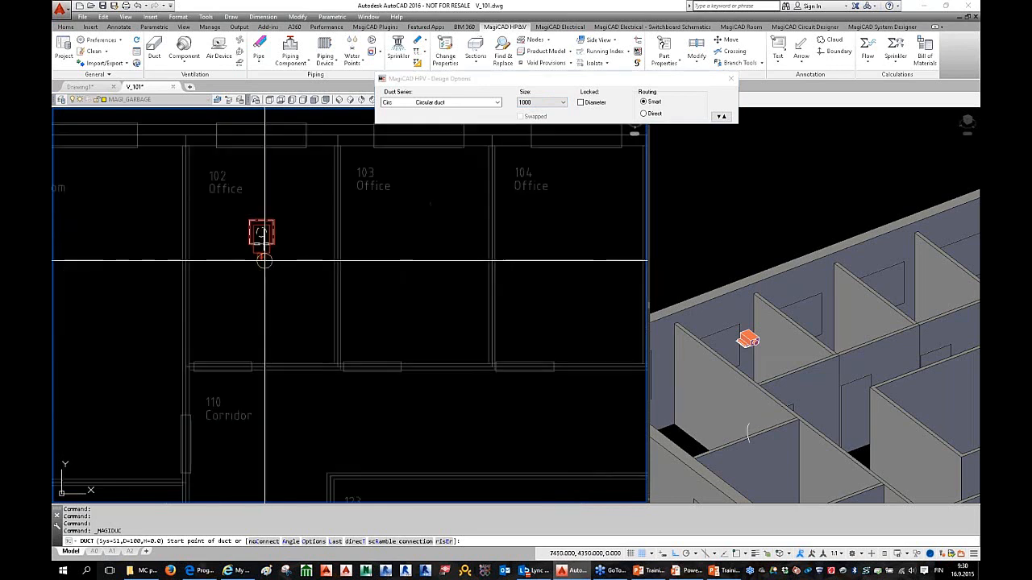
{"action": "left_click", "coordinate": [261, 251]}
{"action": "left_click_drag", "start_coordinate": [241, 206], "coordinate": [415, 183]}
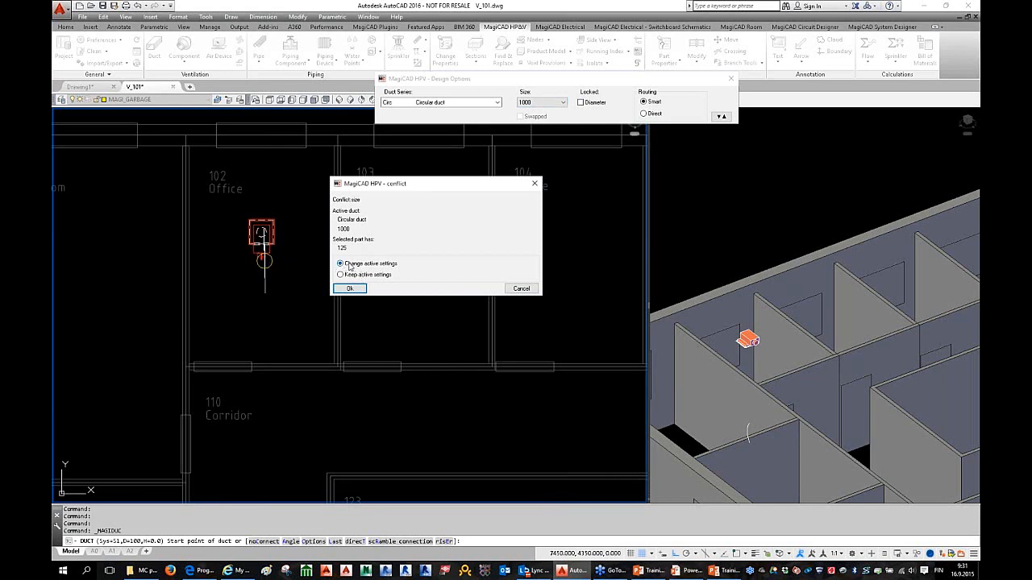
Step: Adopt size 125 and run the duct from the Office 102 terminal down and along Corridor 110
{"action": "left_click", "coordinate": [350, 289]}
{"action": "left_click", "coordinate": [261, 254]}
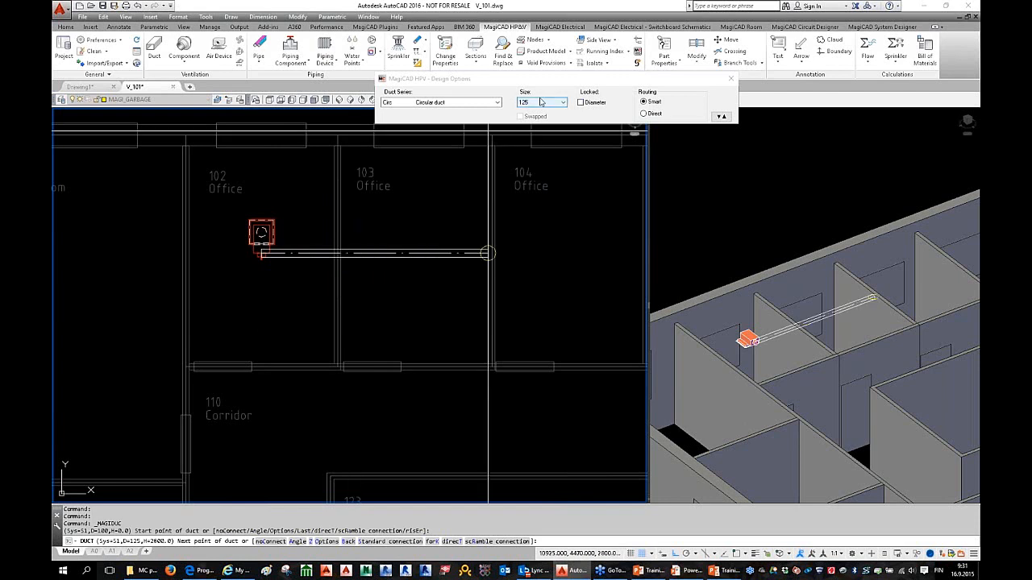
{"action": "middle_click_drag", "start_coordinate": [346, 253], "coordinate": [290, 319]}
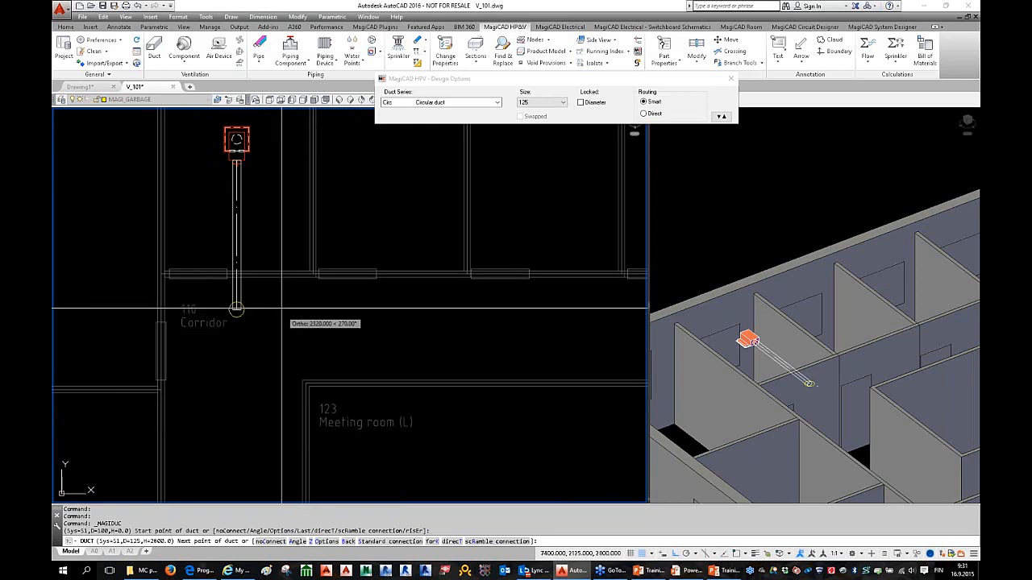
{"action": "left_click", "coordinate": [236, 301]}
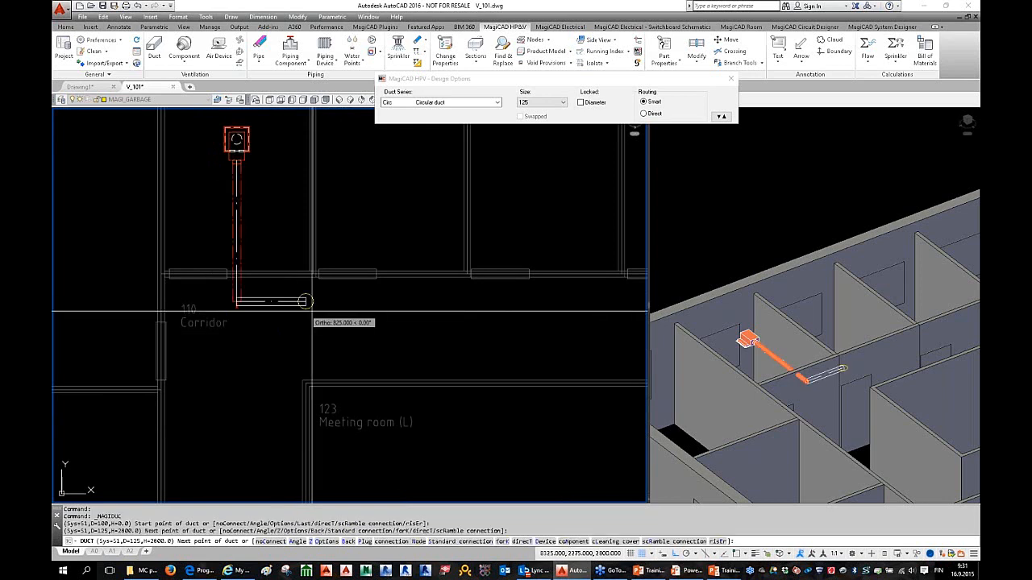
{"action": "scroll", "coordinate": [236, 300], "scroll_direction": "down", "scroll_amount": 2}
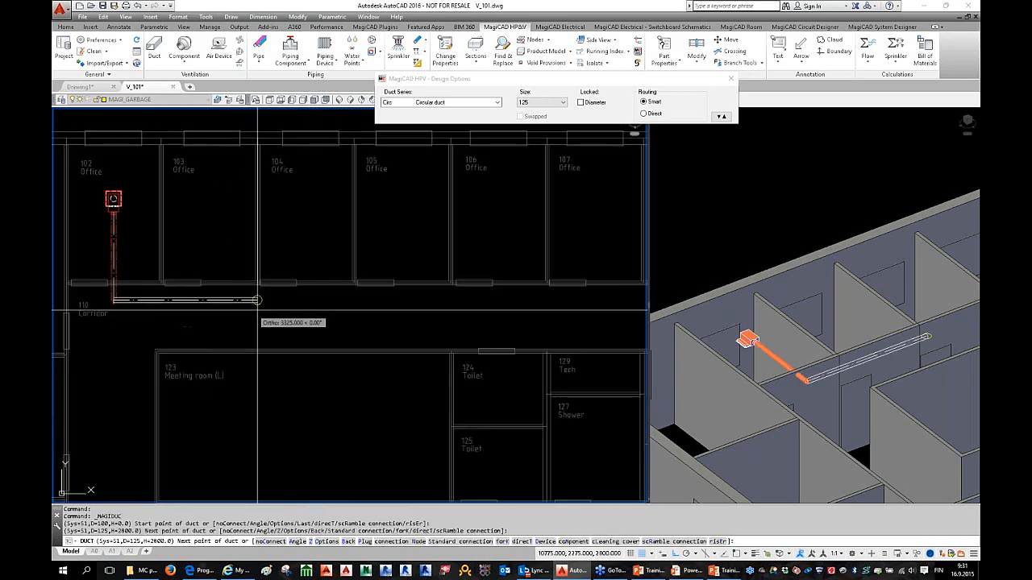
{"action": "left_click", "coordinate": [586, 300]}
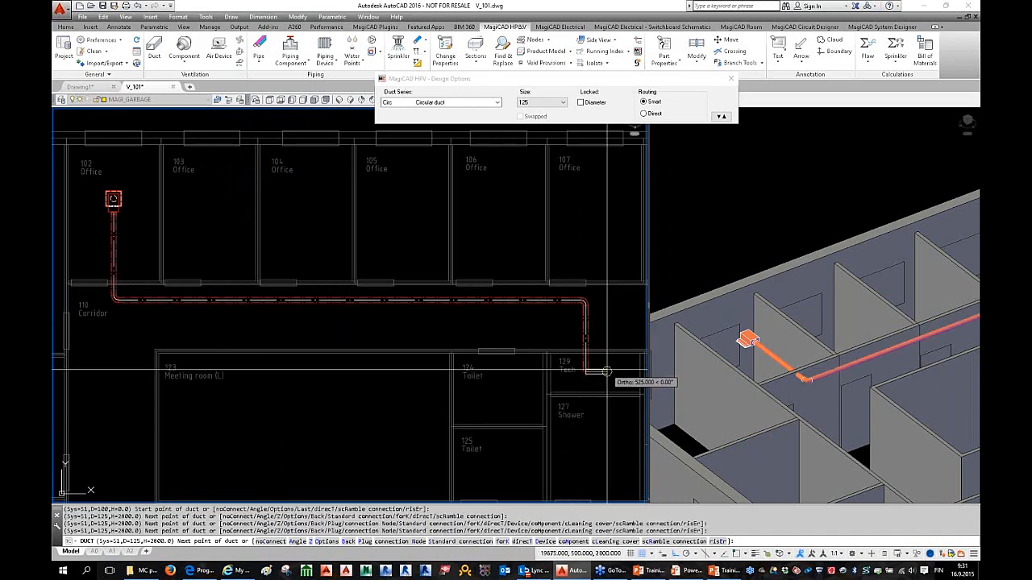
Step: Drop the duct leg into Tech room 129 and frame the room in plan and 3D
{"action": "scroll", "coordinate": [564, 358], "scroll_direction": "down", "scroll_amount": 2}
{"action": "scroll", "coordinate": [487, 348], "scroll_direction": "up", "scroll_amount": 2}
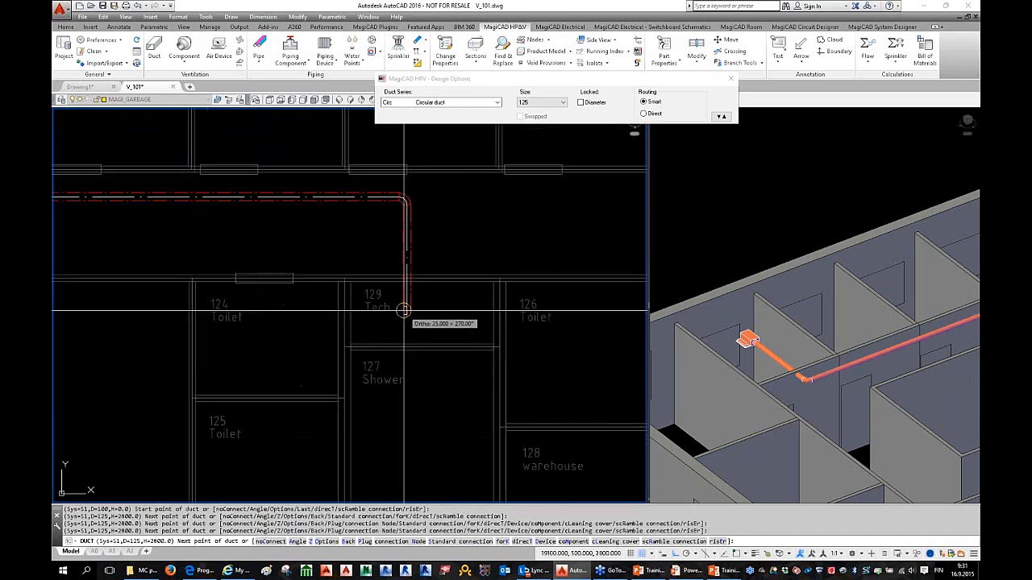
{"action": "scroll", "coordinate": [426, 316], "scroll_direction": "down", "scroll_amount": 2}
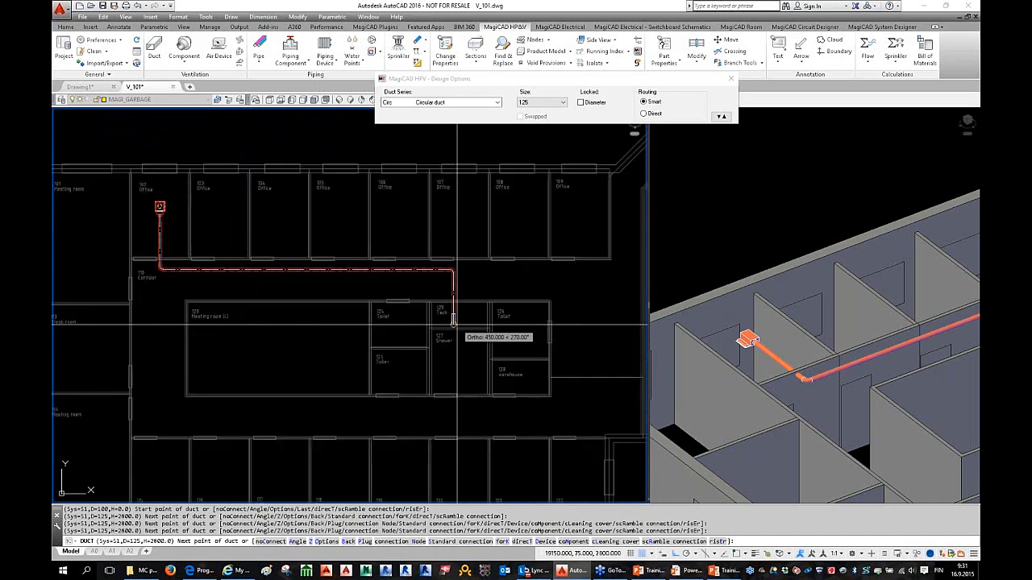
{"action": "left_click", "coordinate": [453, 315]}
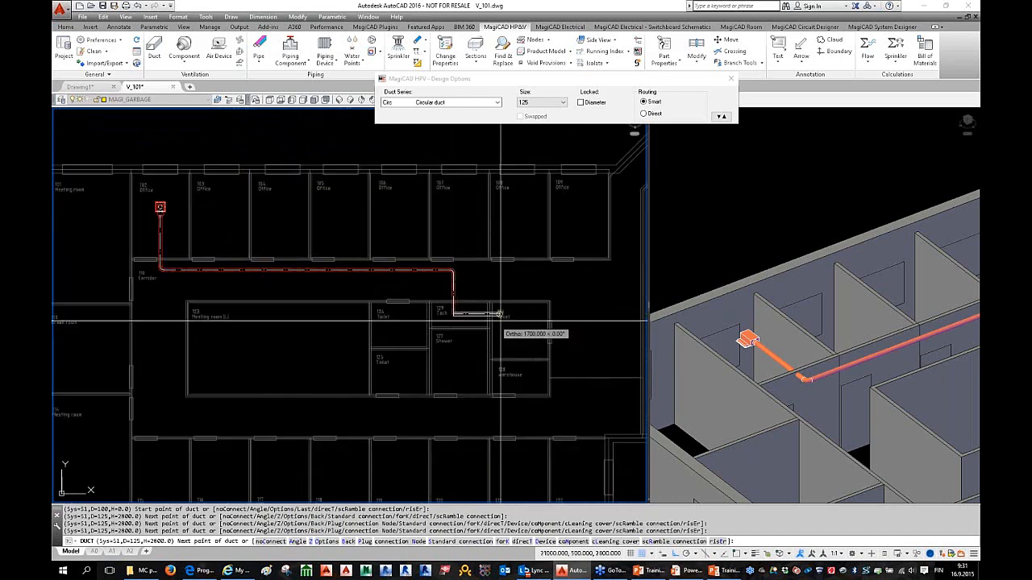
{"action": "scroll", "coordinate": [474, 308], "scroll_direction": "up", "scroll_amount": 2}
{"action": "middle_click_drag", "start_coordinate": [463, 333], "coordinate": [498, 338]}
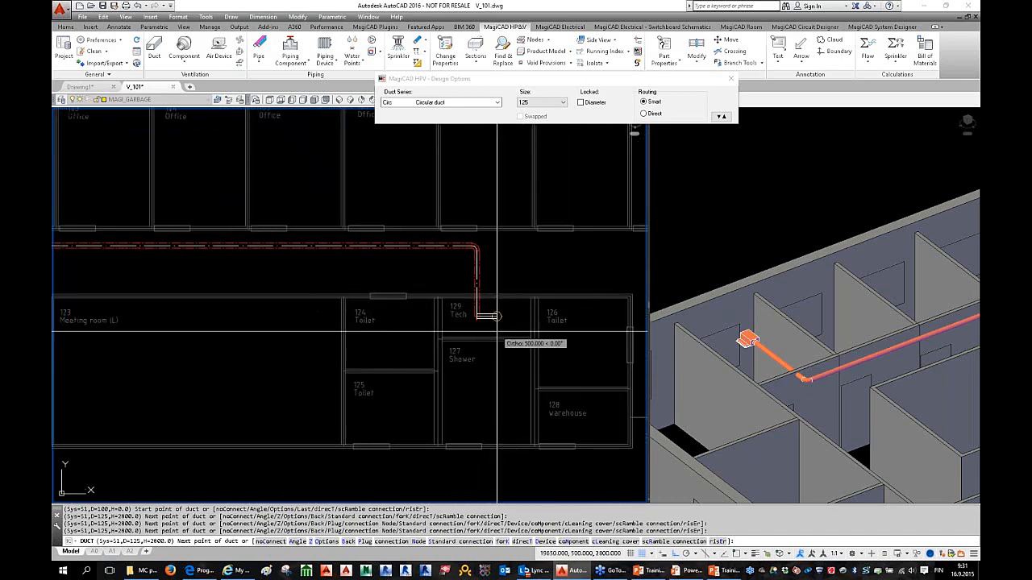
{"action": "left_click", "coordinate": [887, 367]}
{"action": "scroll", "coordinate": [900, 376], "scroll_direction": "down", "scroll_amount": 2}
{"action": "scroll", "coordinate": [900, 376], "scroll_direction": "down", "scroll_amount": 2}
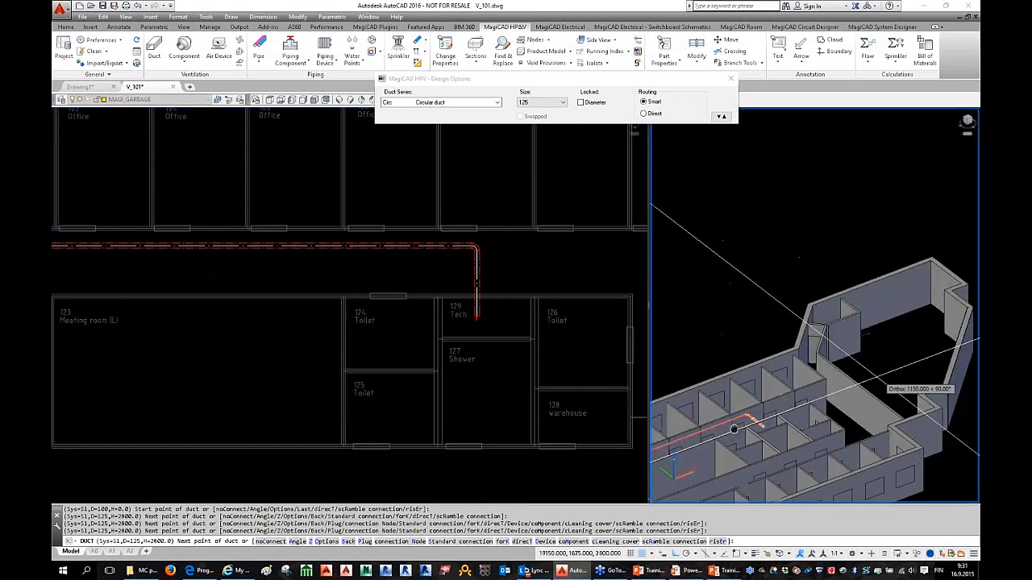
{"action": "scroll", "coordinate": [815, 323], "scroll_direction": "up", "scroll_amount": 4}
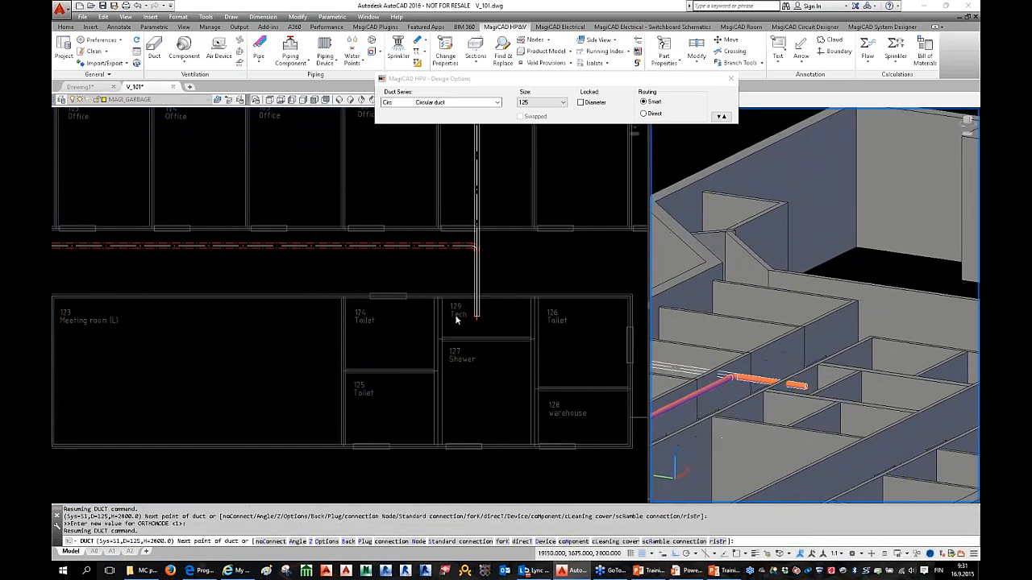
{"action": "middle_click_drag", "start_coordinate": [476, 311], "coordinate": [445, 326]}
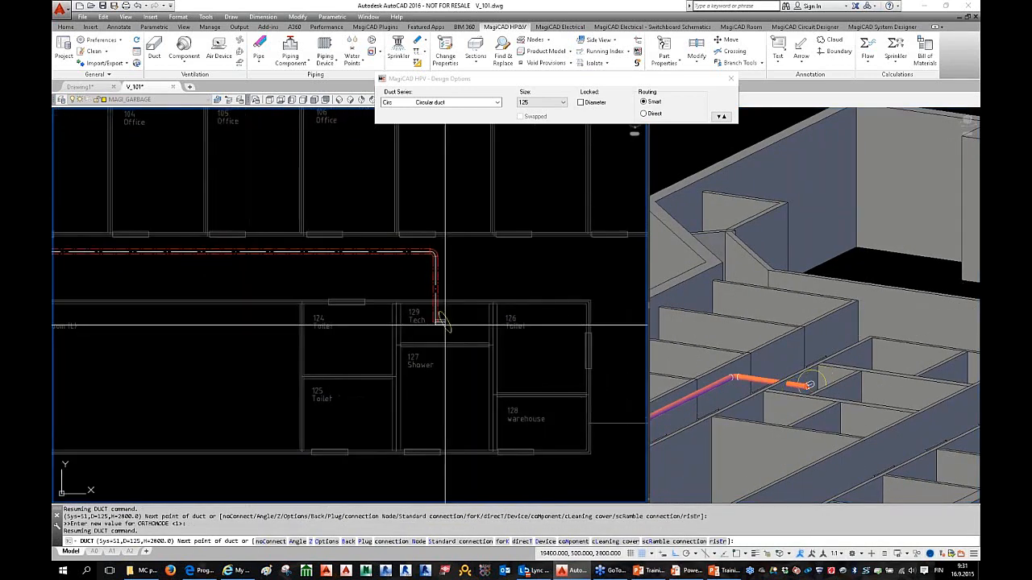
{"action": "right_click", "coordinate": [460, 322]}
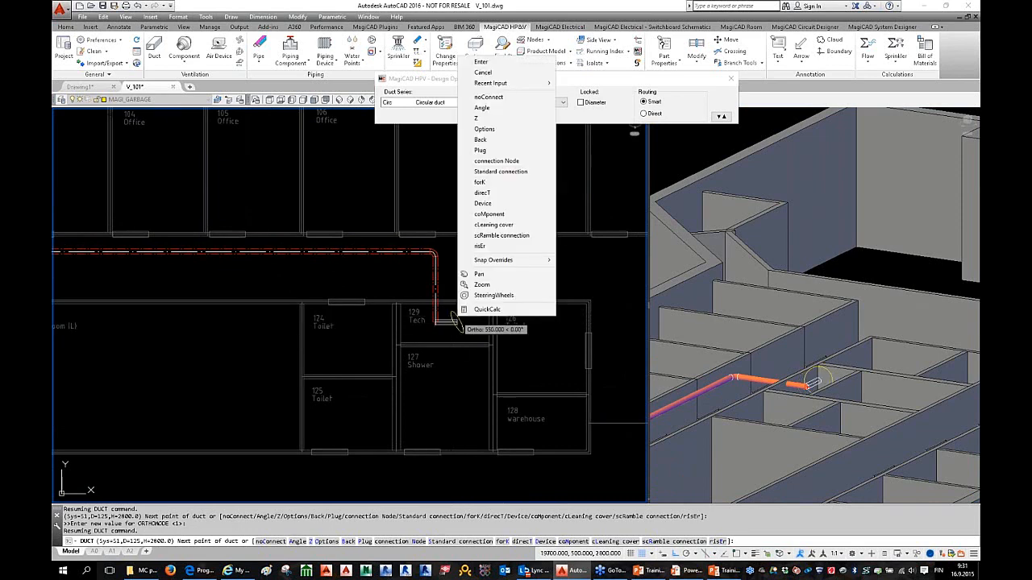
Step: End the duct with an upward riser, top level 3200.0 and ID number 1
{"action": "left_click", "coordinate": [484, 246]}
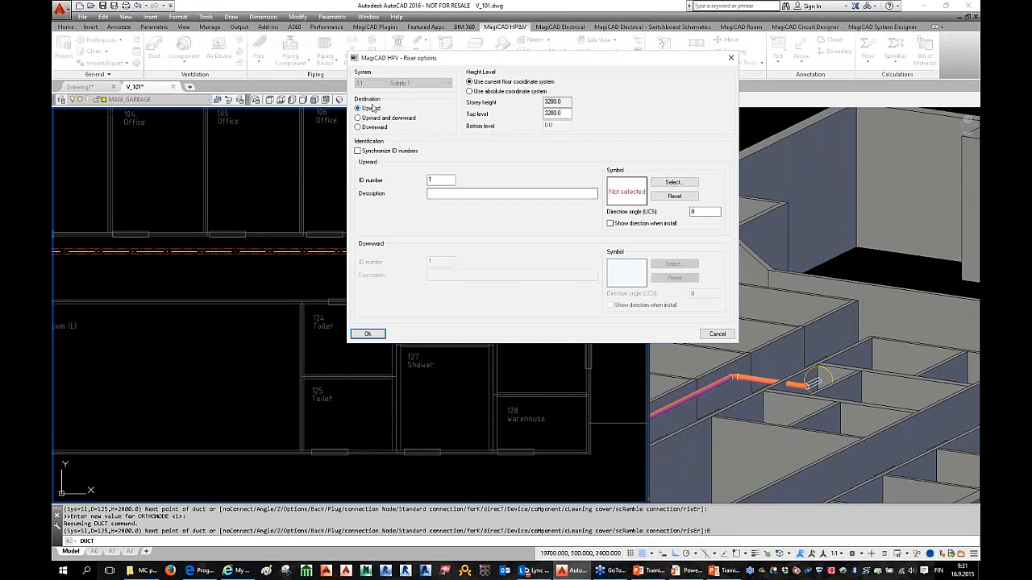
{"action": "left_click", "coordinate": [554, 114]}
{"action": "left_click_drag", "start_coordinate": [563, 115], "coordinate": [529, 113]}
{"action": "left_click_drag", "start_coordinate": [494, 62], "coordinate": [437, 73]}
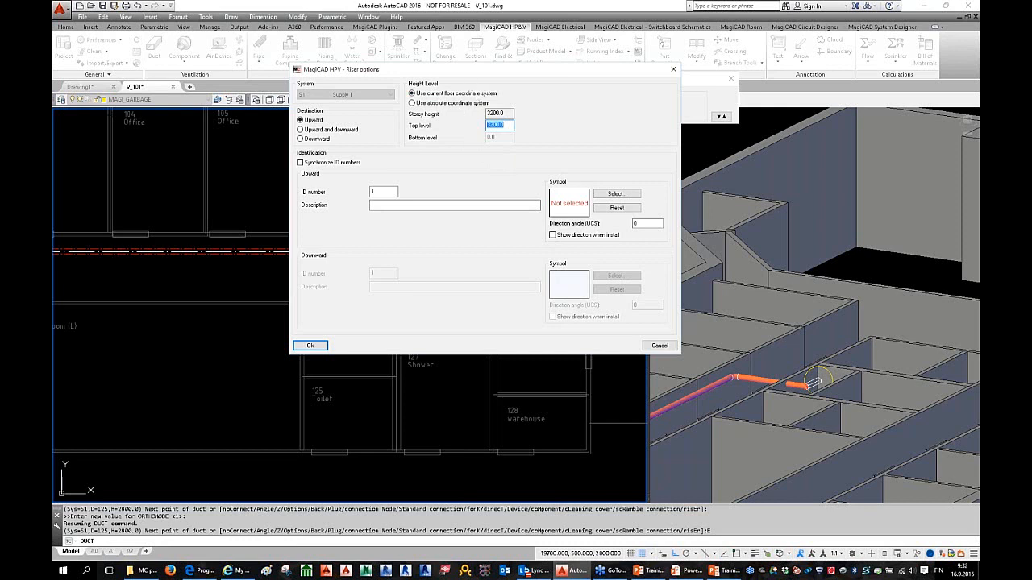
{"action": "left_click", "coordinate": [372, 191]}
{"action": "left_click_drag", "start_coordinate": [401, 71], "coordinate": [413, 72]}
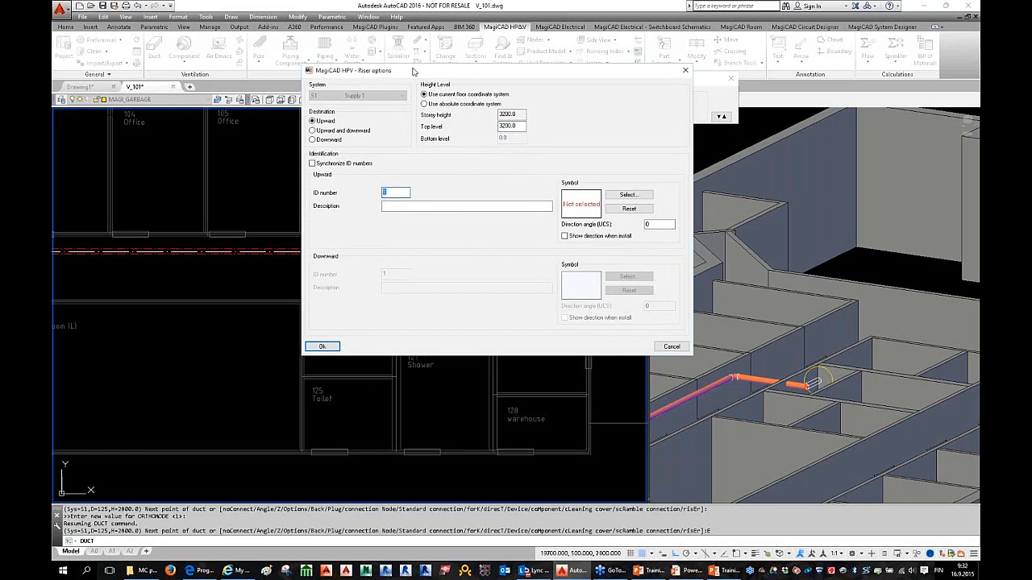
{"action": "left_click", "coordinate": [323, 347]}
Step: End the duct command and zoom the 3-D view onto the new riser elbow
{"action": "key", "text": "Escape"}
{"action": "key", "text": "Escape"}
{"action": "scroll", "coordinate": [824, 379], "scroll_direction": "up", "scroll_amount": 5}
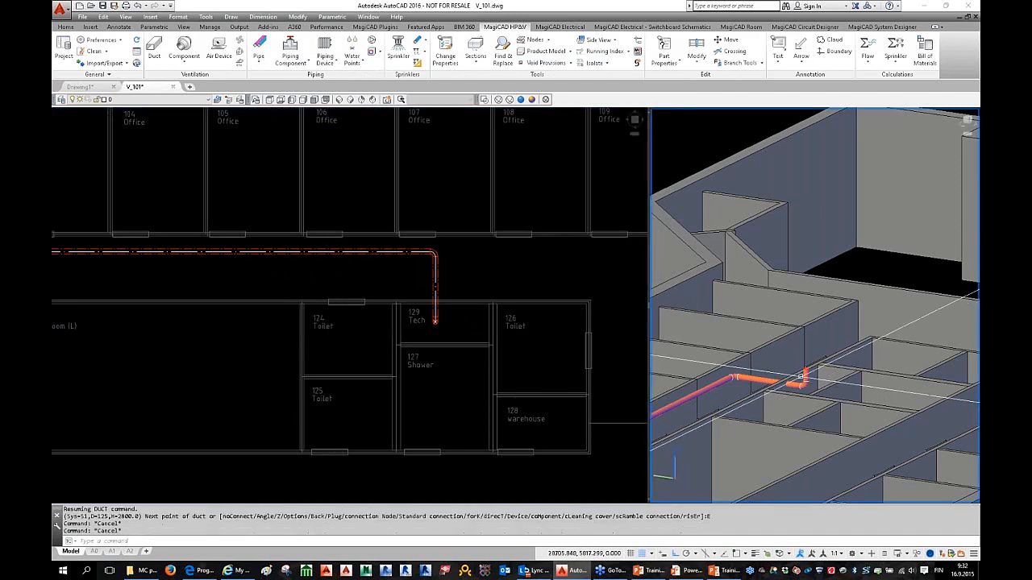
{"action": "key", "text": "Escape"}
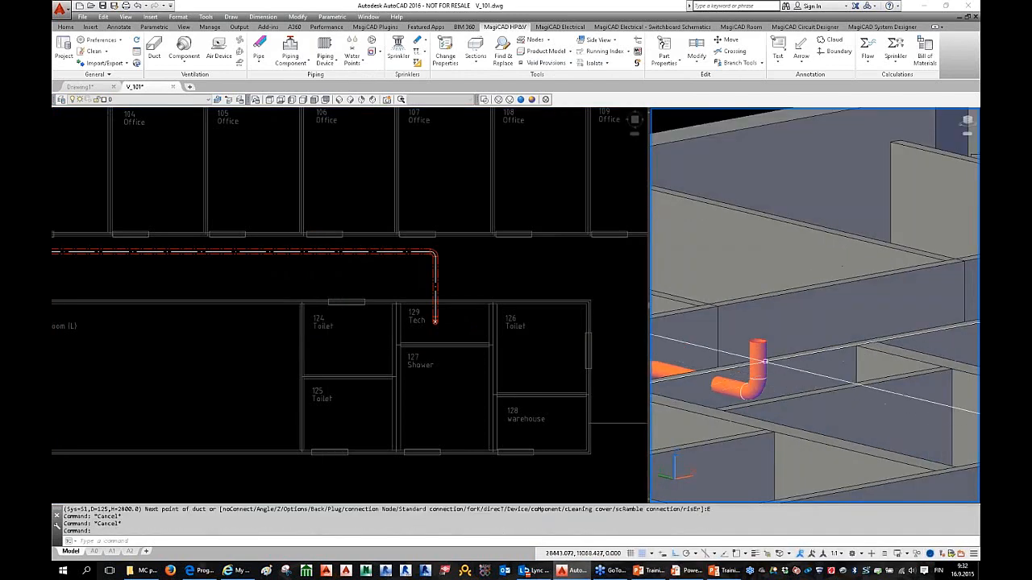
{"action": "scroll", "coordinate": [750, 355], "scroll_direction": "up", "scroll_amount": 2}
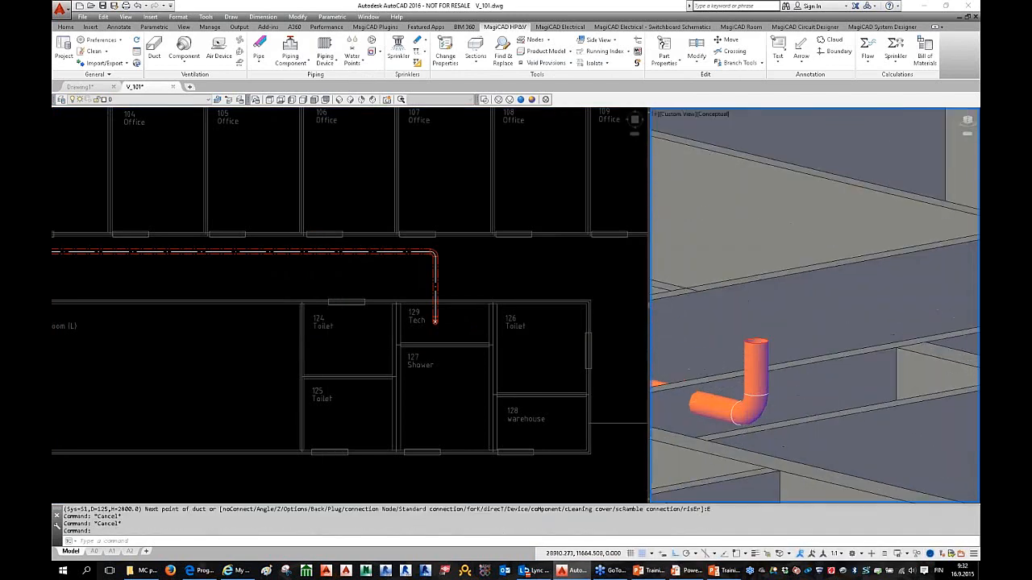
{"action": "key", "text": "Escape"}
{"action": "scroll", "coordinate": [168, 296], "scroll_direction": "down", "scroll_amount": 2}
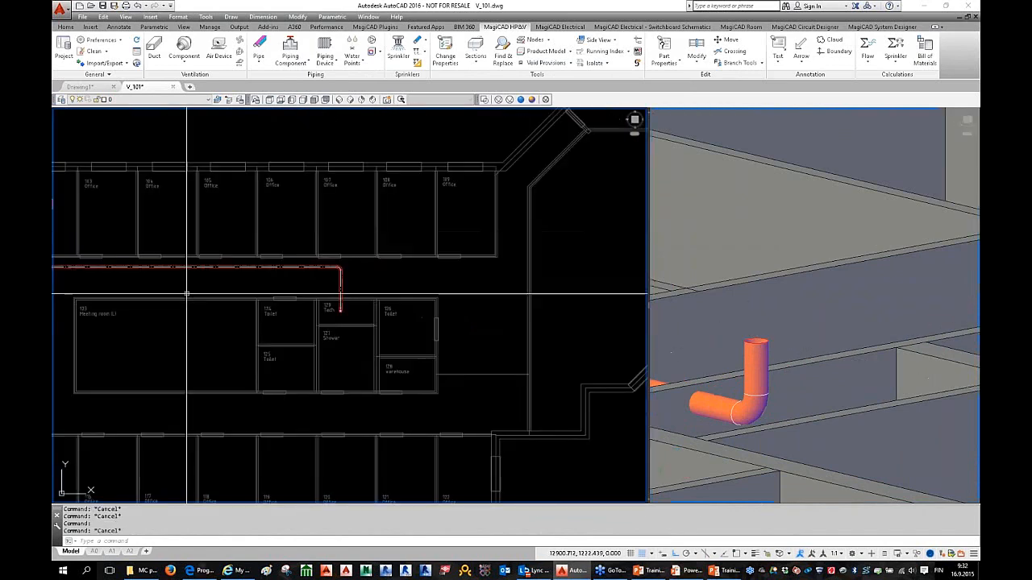
Step: Pan and zoom the plan to frame the duct run from the Office 102 terminal
{"action": "middle_click_drag", "start_coordinate": [196, 299], "coordinate": [390, 340]}
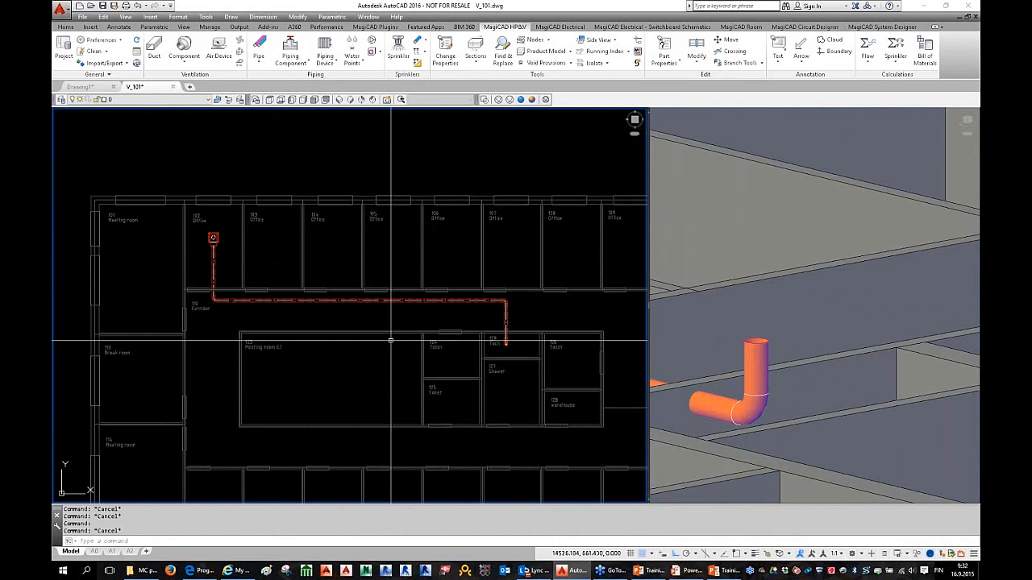
{"action": "middle_click_drag", "start_coordinate": [390, 340], "coordinate": [360, 340]}
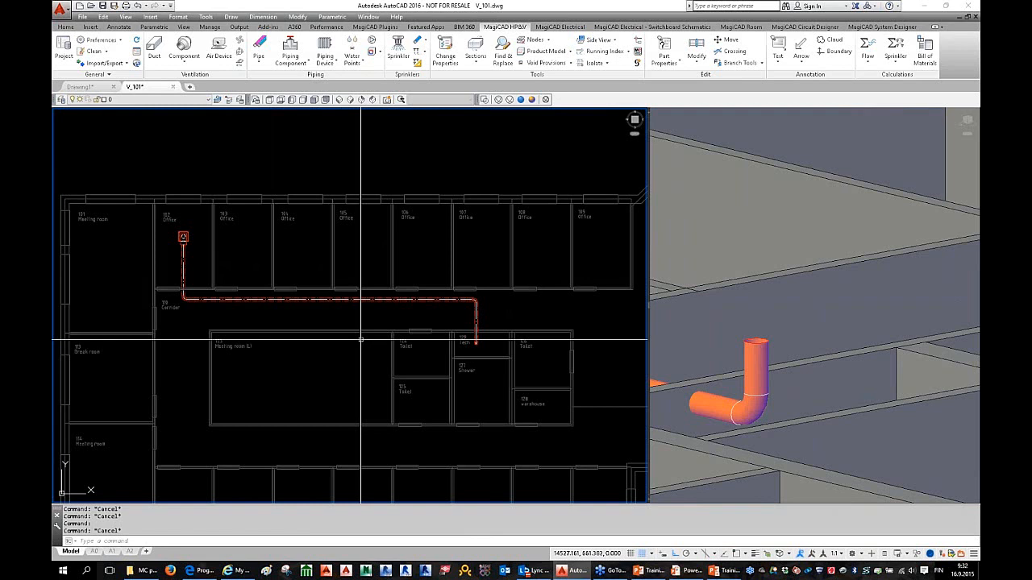
{"action": "middle_click_drag", "start_coordinate": [365, 350], "coordinate": [376, 355]}
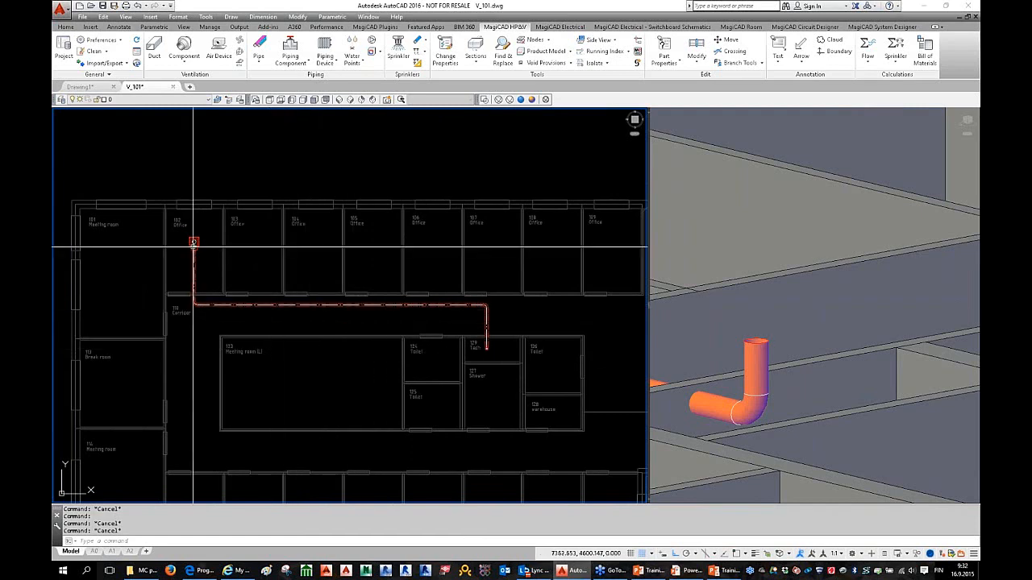
{"action": "middle_click_drag", "start_coordinate": [197, 250], "coordinate": [232, 264]}
{"action": "scroll", "coordinate": [232, 264], "scroll_direction": "up", "scroll_amount": 2}
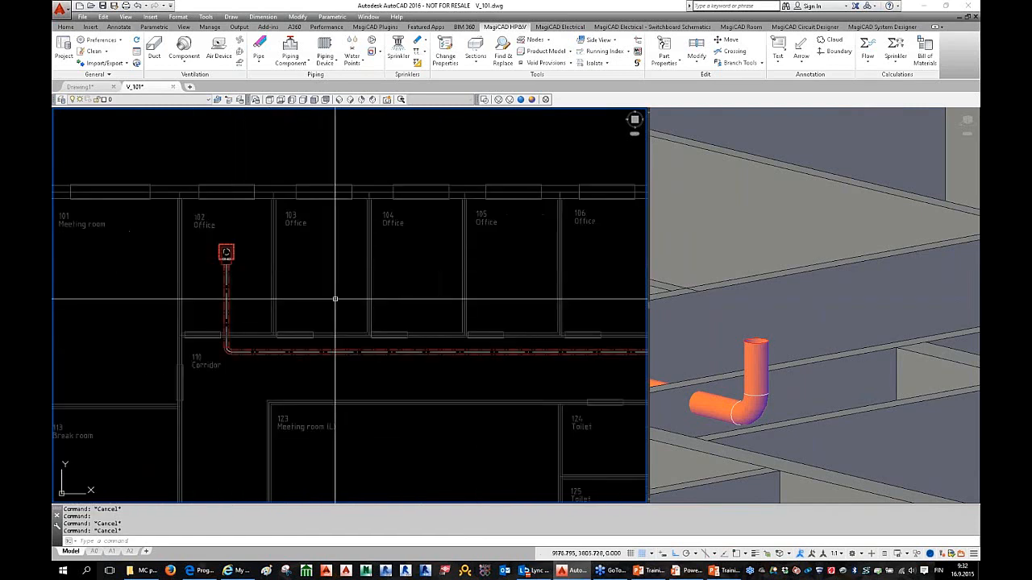
{"action": "middle_click_drag", "start_coordinate": [336, 295], "coordinate": [270, 298]}
{"action": "scroll", "coordinate": [240, 296], "scroll_direction": "down", "scroll_amount": 2}
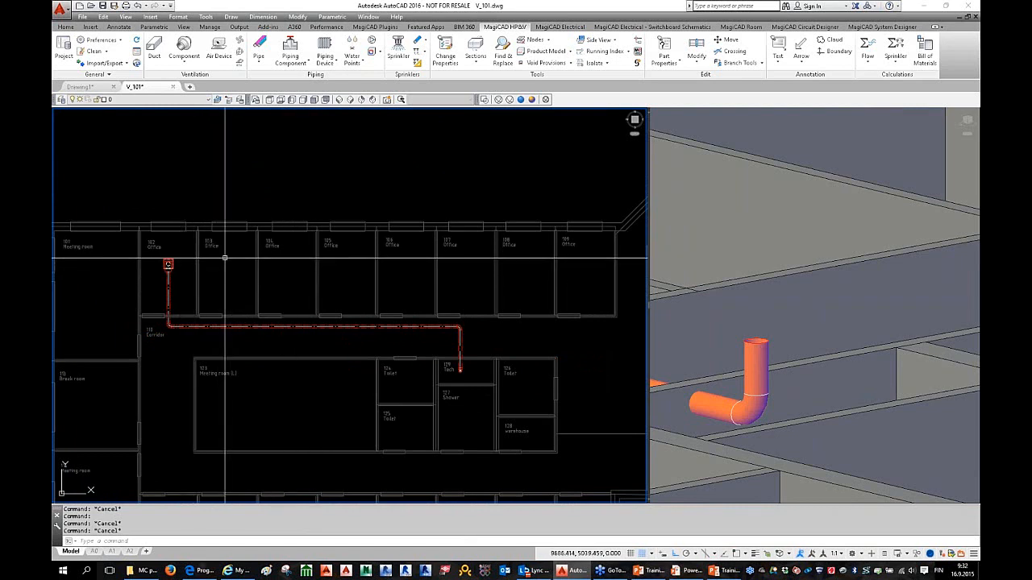
{"action": "scroll", "coordinate": [244, 302], "scroll_direction": "up", "scroll_amount": 3}
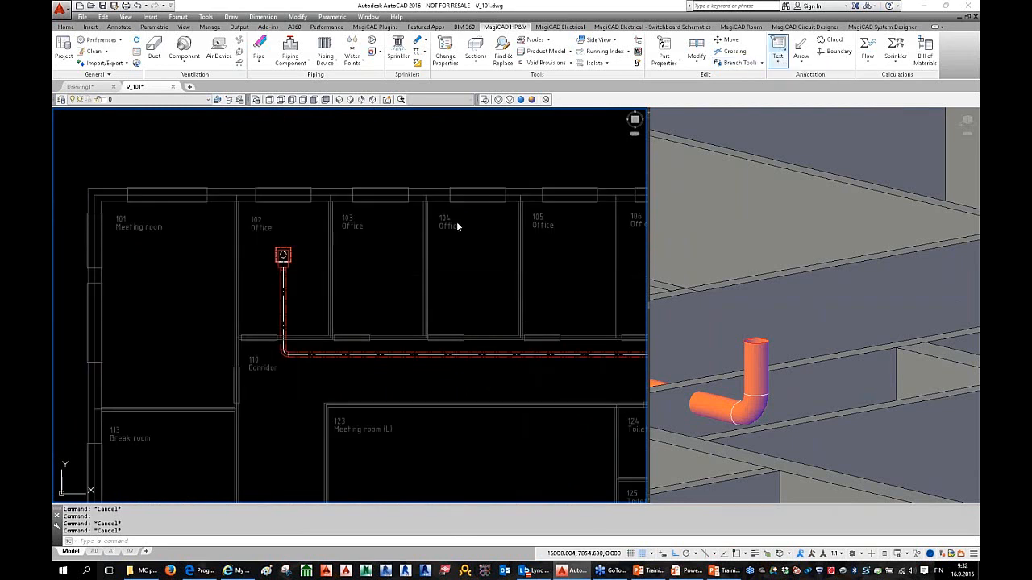
{"action": "scroll", "coordinate": [283, 281], "scroll_direction": "up", "scroll_amount": 2}
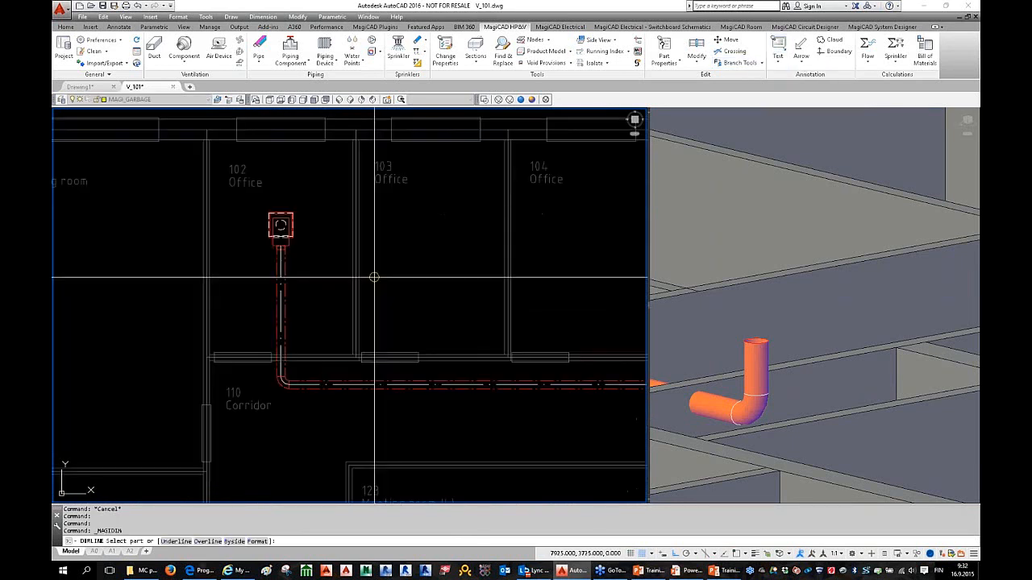
Step: Label the vertical duct leg below the terminal with its ø125 size
{"action": "left_click", "coordinate": [779, 64]}
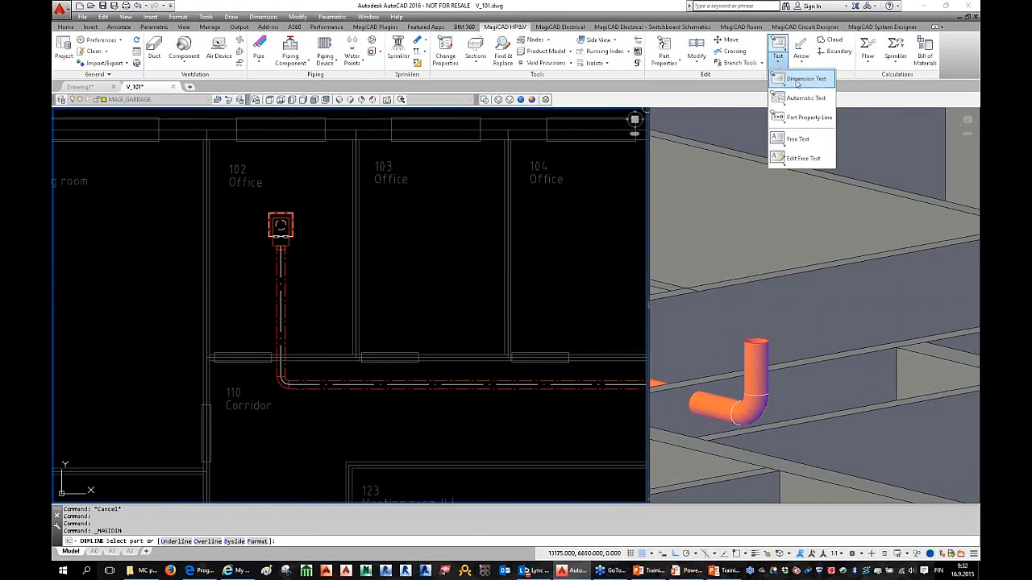
{"action": "left_click", "coordinate": [796, 82]}
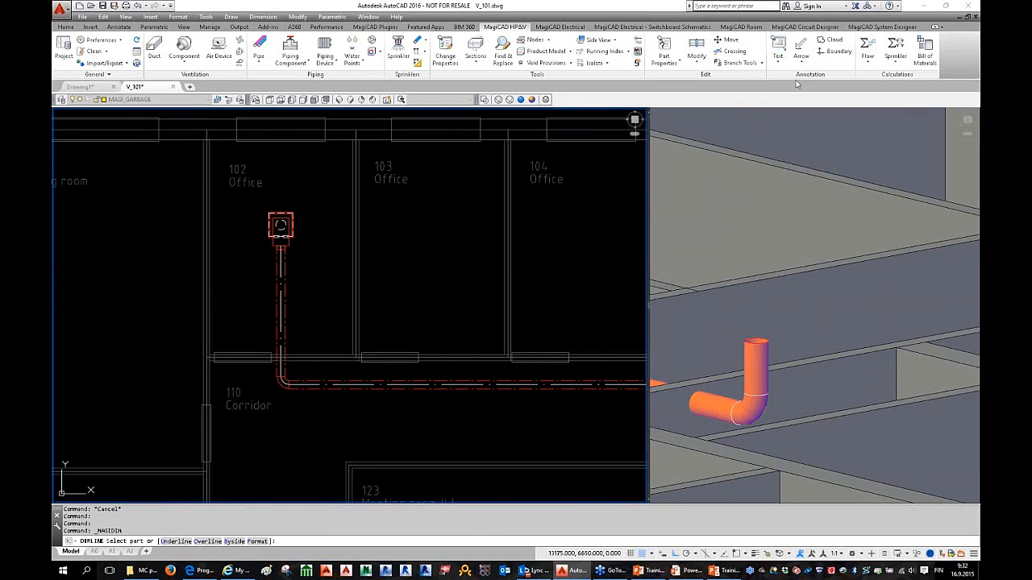
{"action": "left_click", "coordinate": [282, 292]}
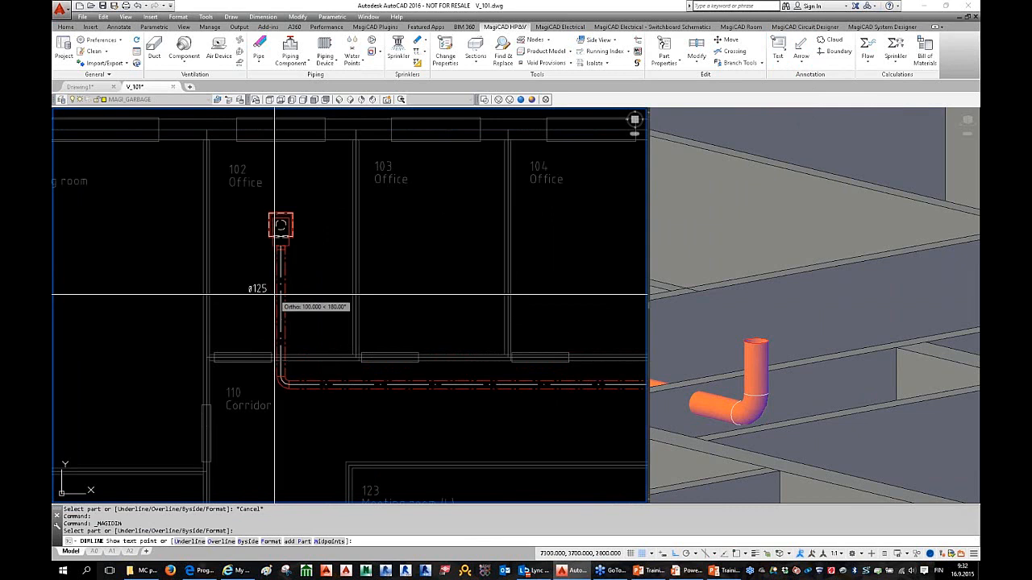
{"action": "left_click", "coordinate": [273, 294]}
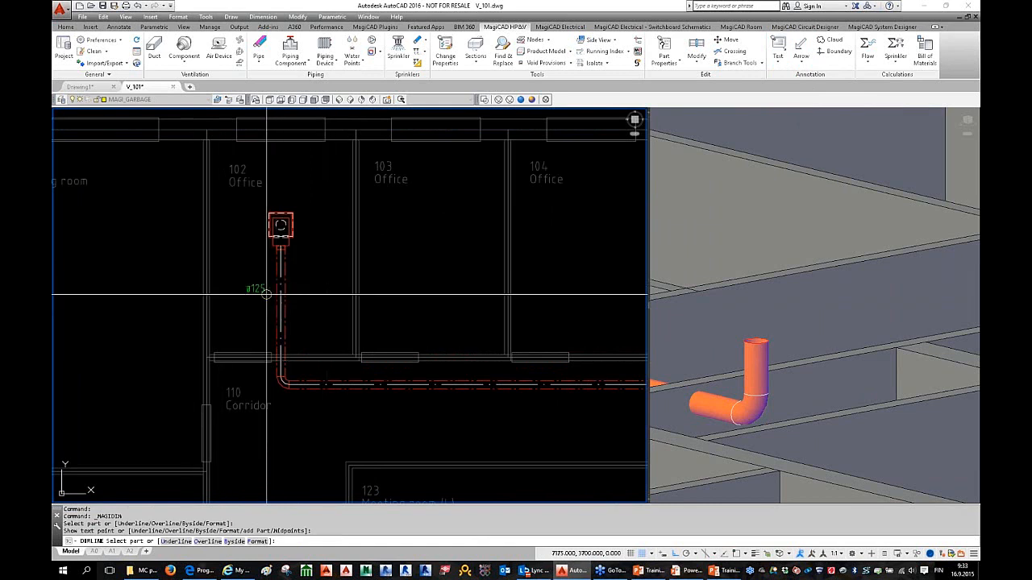
Step: Place the S15-125, 90 m3/h label above the terminal with Ortho off
{"action": "left_click", "coordinate": [280, 223]}
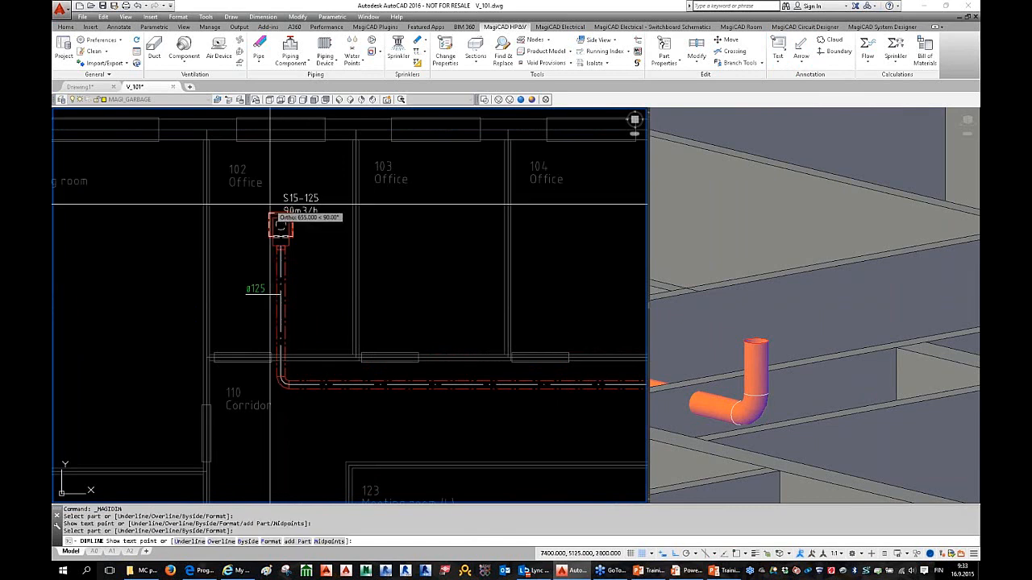
{"action": "key", "text": "F8"}
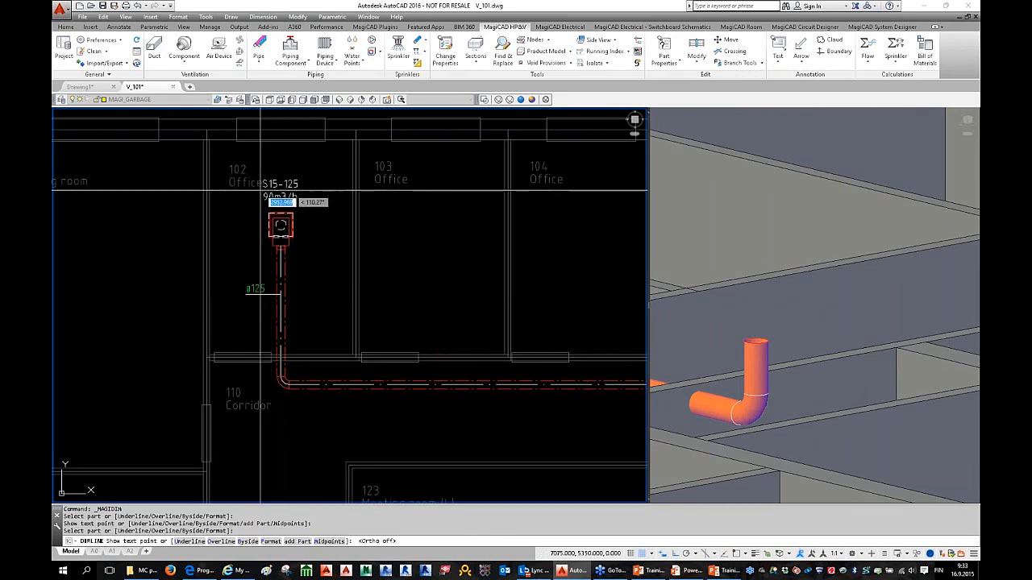
{"action": "left_click", "coordinate": [259, 191]}
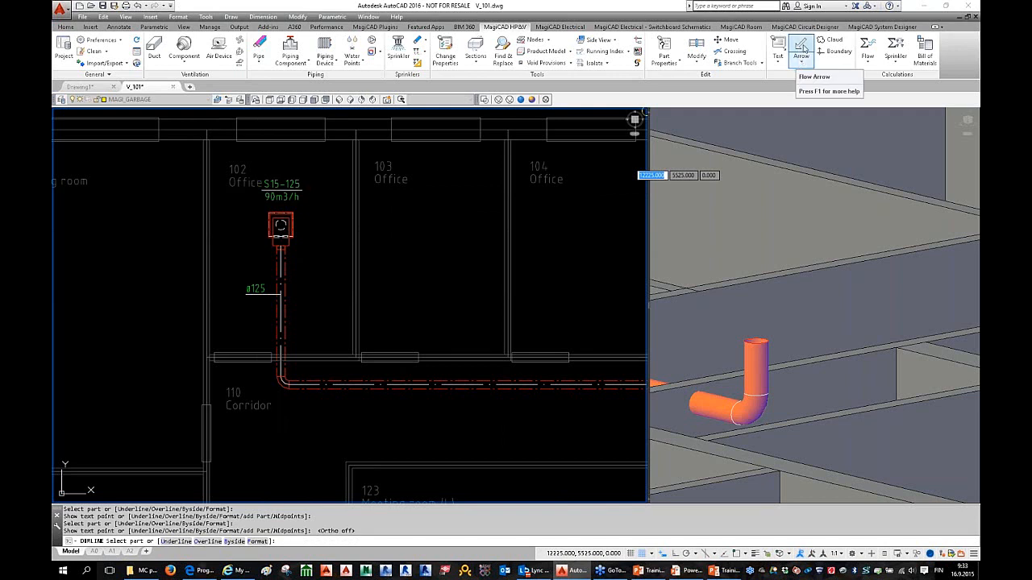
Step: Place four directed flow arrows on the Office 102 terminal
{"action": "left_click", "coordinate": [802, 50]}
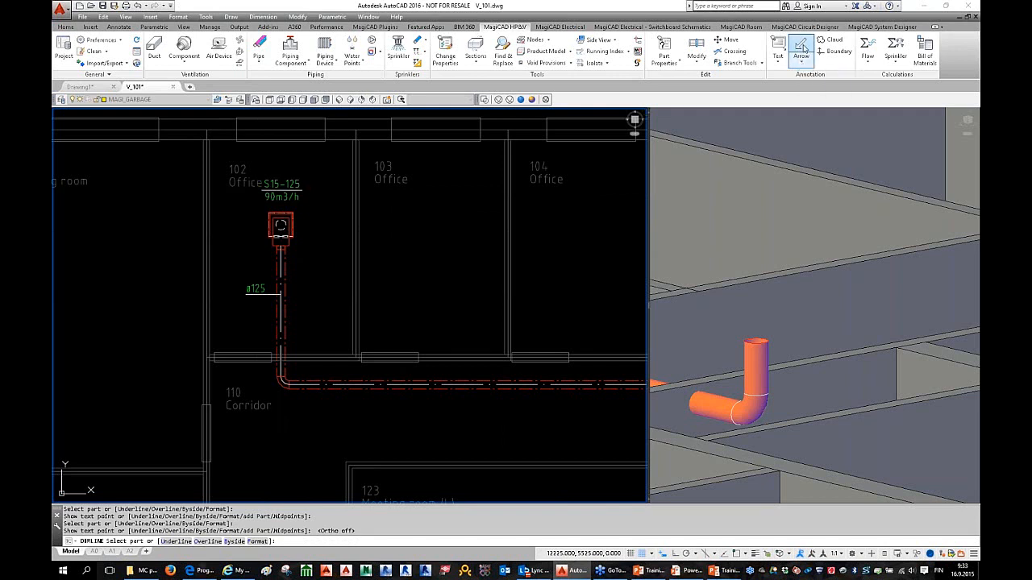
{"action": "right_click", "coordinate": [312, 225]}
{"action": "left_click", "coordinate": [353, 319]}
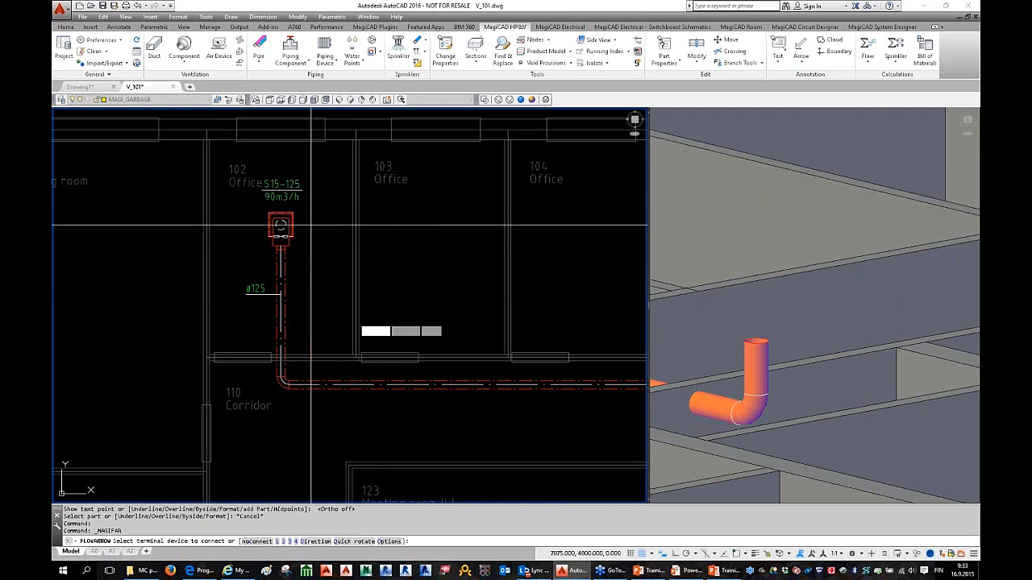
{"action": "right_click", "coordinate": [328, 233]}
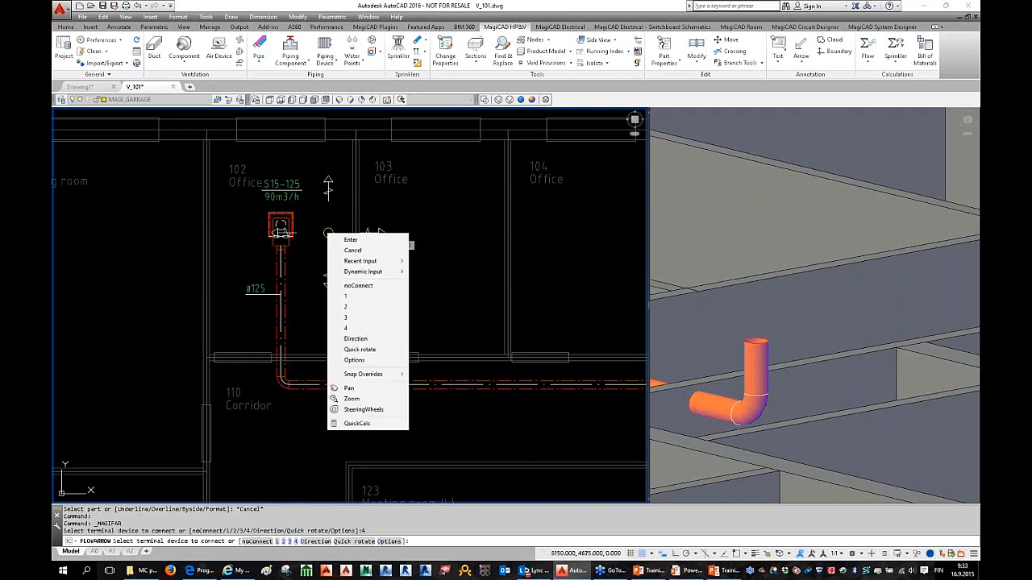
{"action": "left_click", "coordinate": [372, 339]}
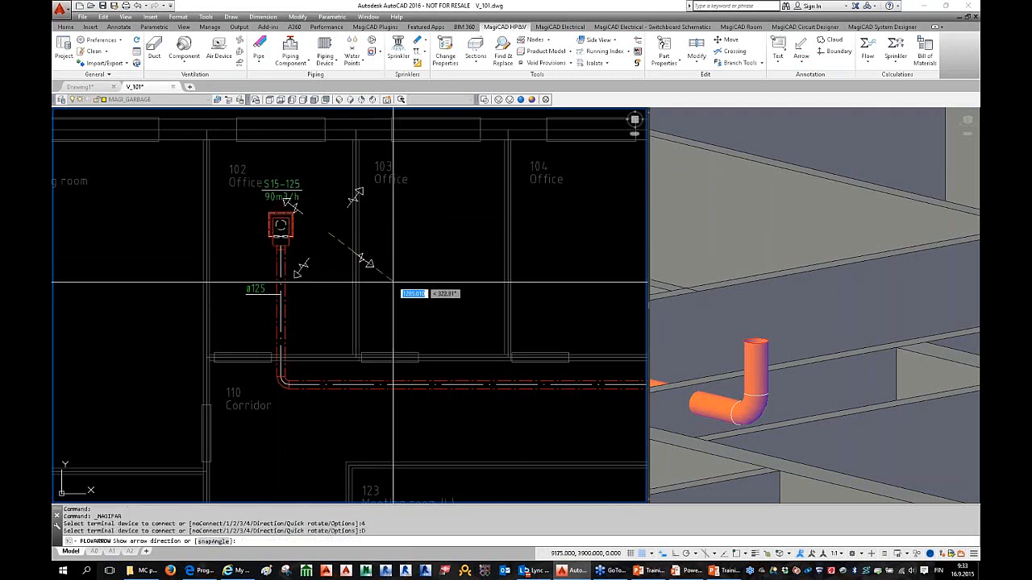
{"action": "left_click", "coordinate": [384, 286]}
{"action": "left_click", "coordinate": [276, 225]}
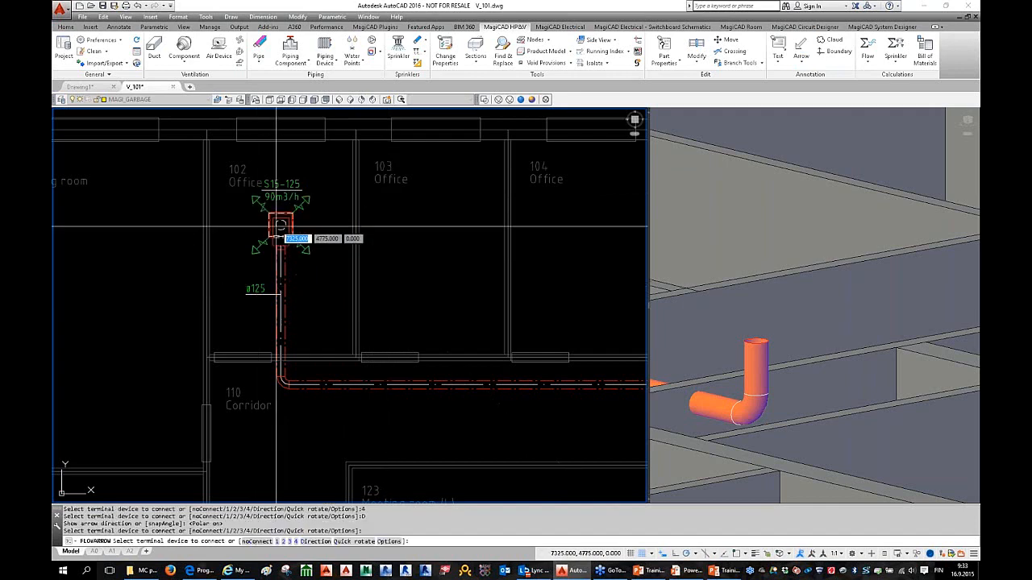
{"action": "middle_click_drag", "start_coordinate": [457, 358], "coordinate": [403, 364]}
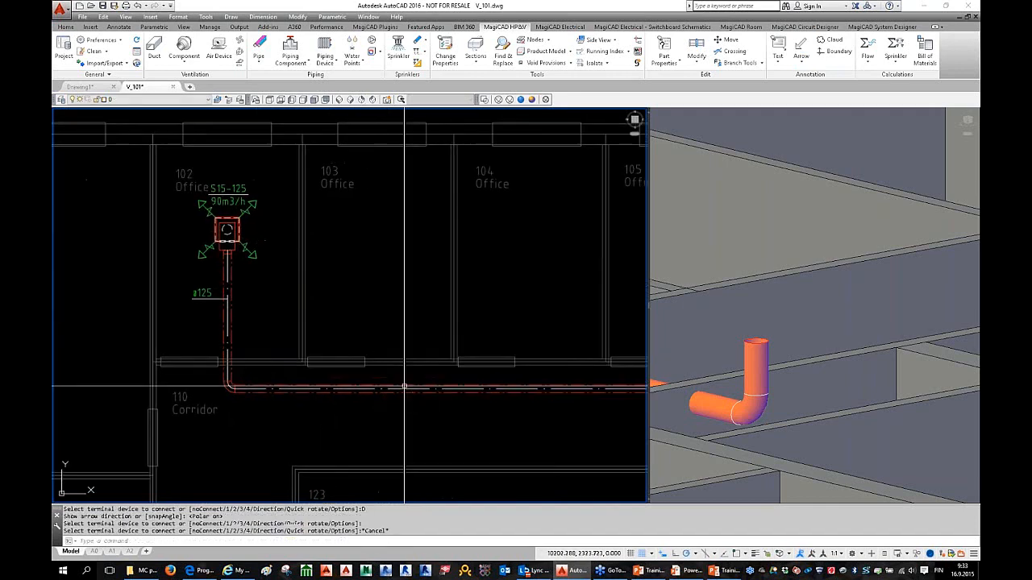
{"action": "key", "text": "Escape"}
Step: Pan along the offices and trial-select office 102's branch and corridor elbow
{"action": "middle_click_drag", "start_coordinate": [258, 309], "coordinate": [228, 313]}
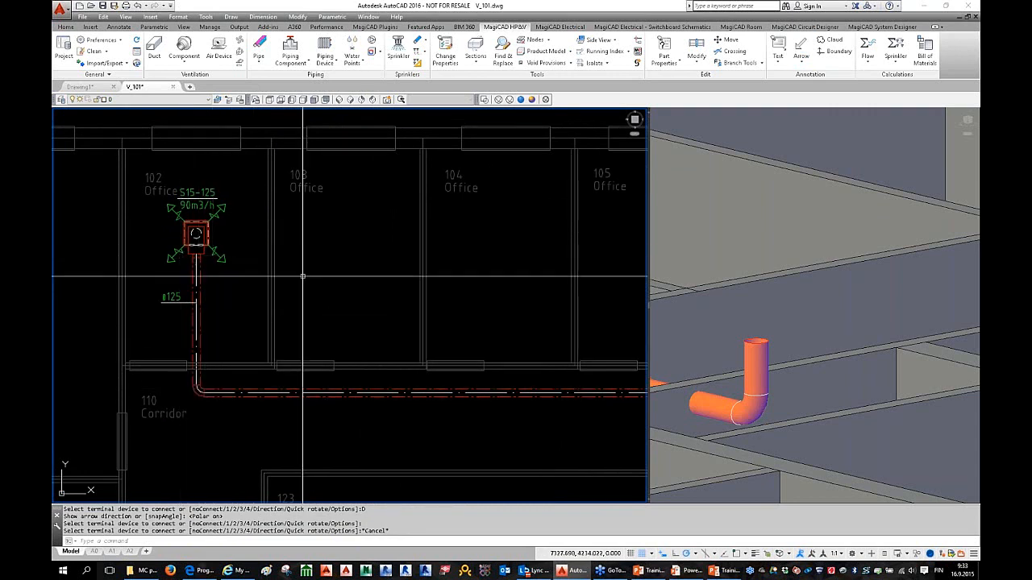
{"action": "scroll", "coordinate": [252, 324], "scroll_direction": "down", "scroll_amount": 3}
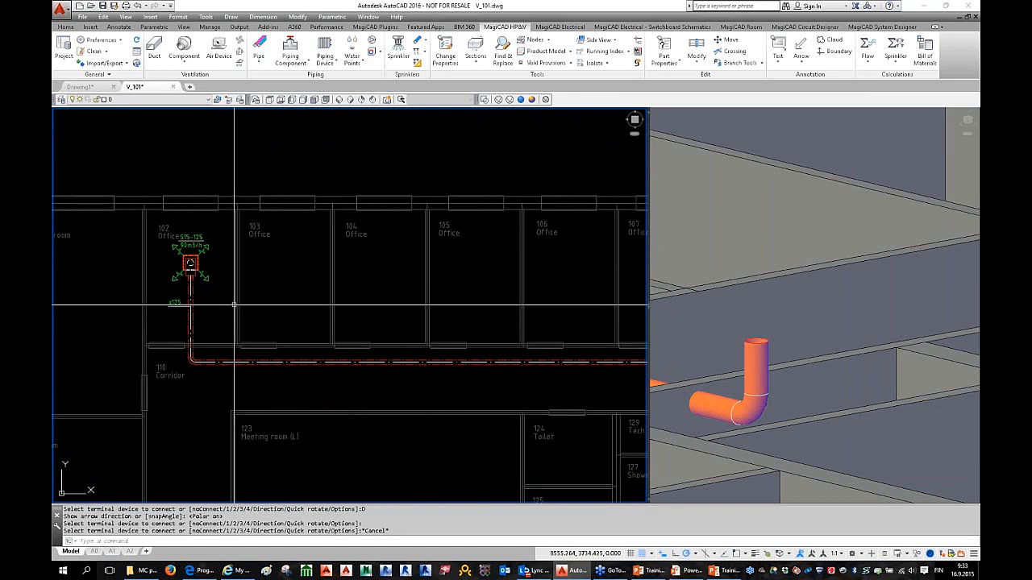
{"action": "scroll", "coordinate": [204, 208], "scroll_direction": "up", "scroll_amount": 4}
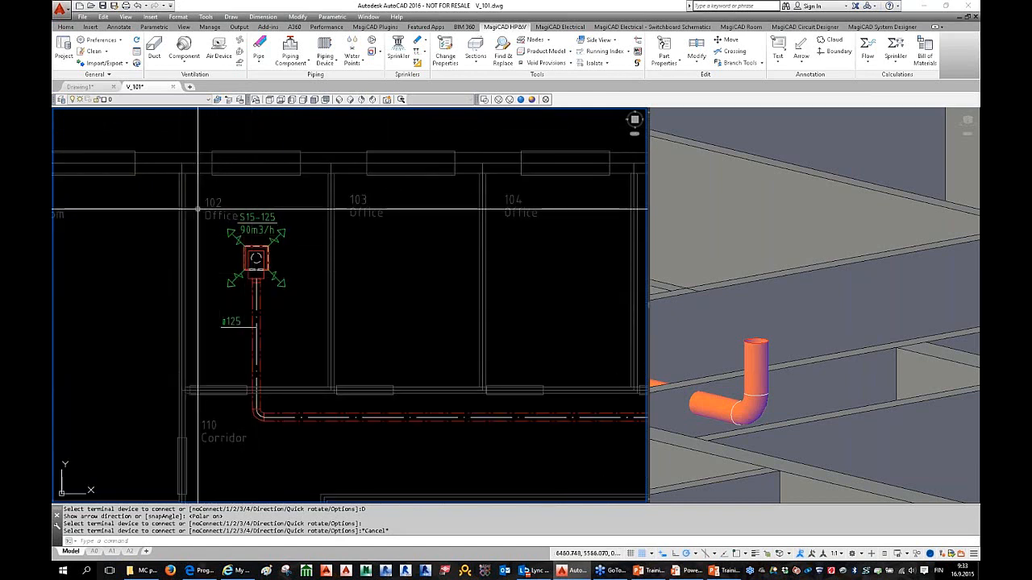
{"action": "left_click", "coordinate": [198, 207]}
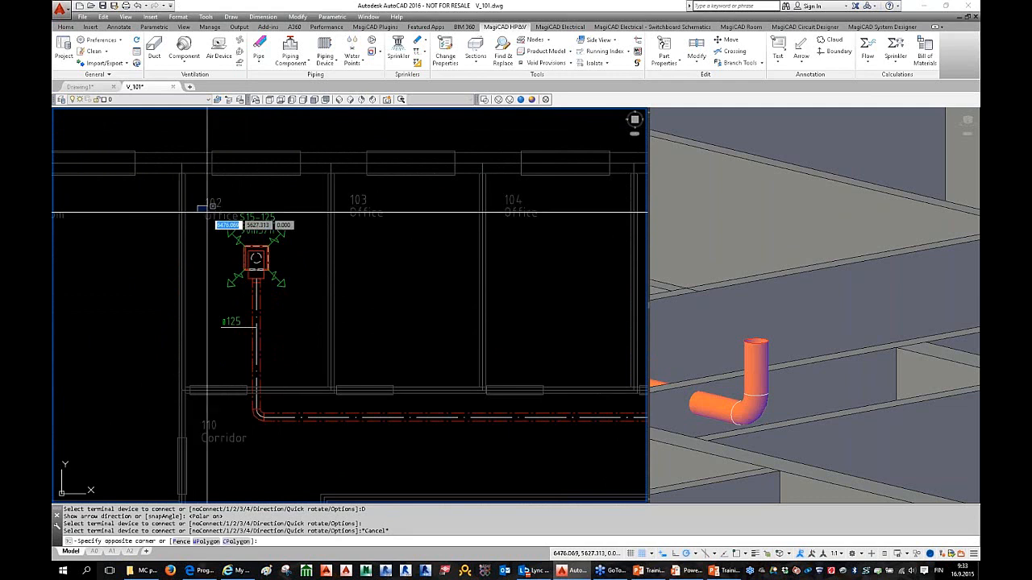
{"action": "key", "text": "Escape"}
{"action": "left_click", "coordinate": [258, 417]}
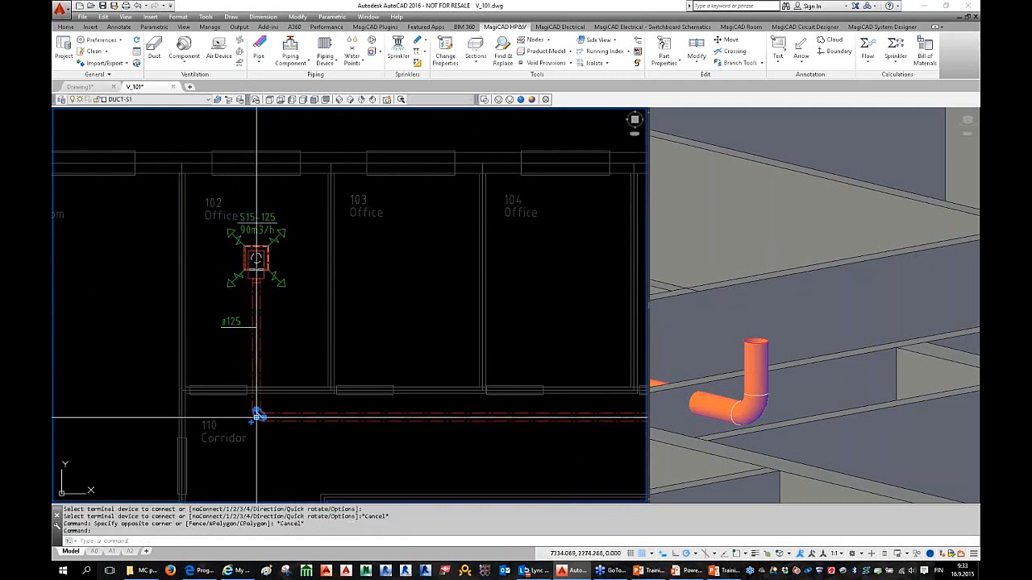
{"action": "key", "text": "Escape"}
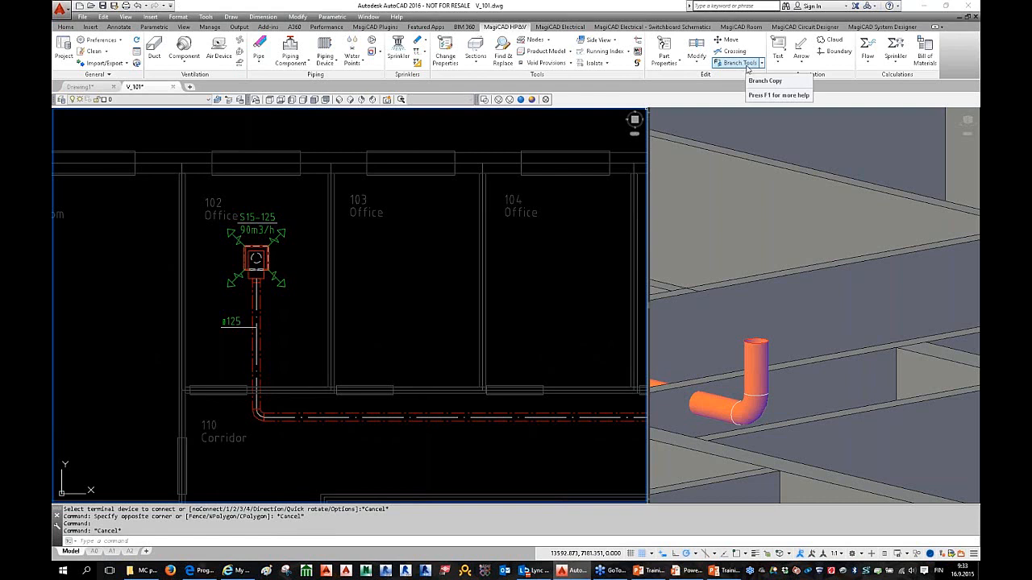
Step: Start Copy Branch and pick office 102's root node and branch duct
{"action": "left_click", "coordinate": [762, 64]}
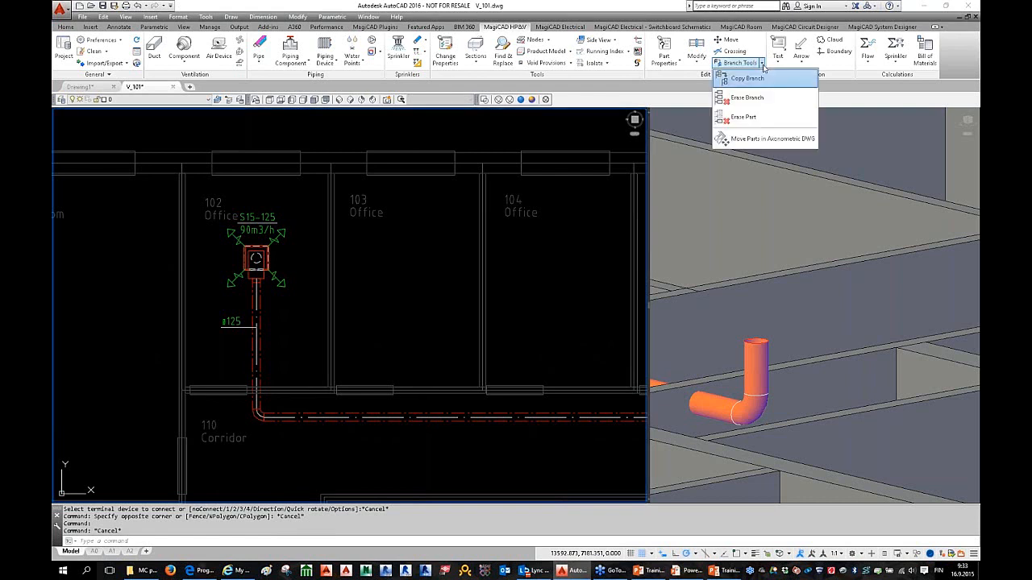
{"action": "left_click", "coordinate": [744, 80]}
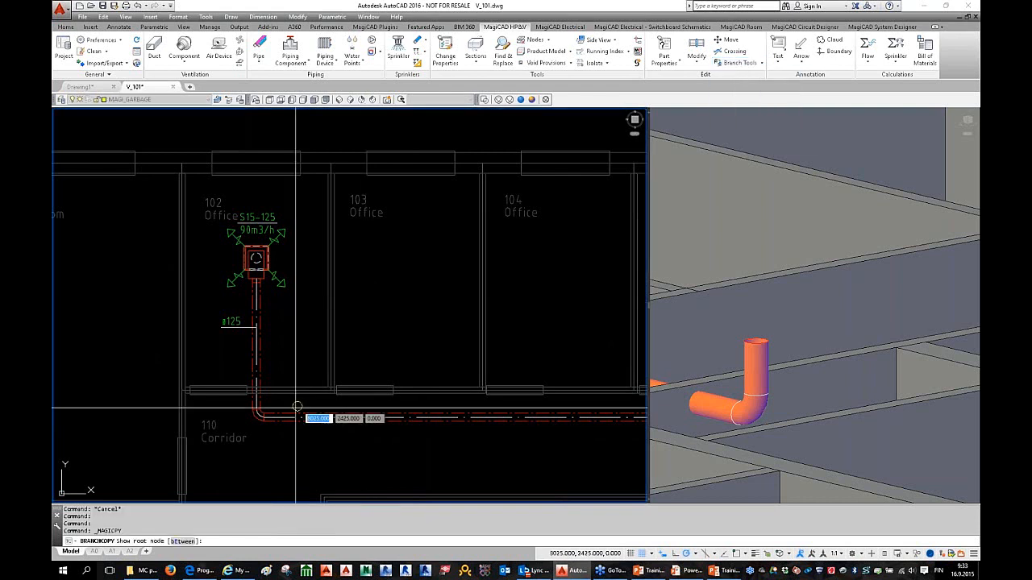
{"action": "left_click", "coordinate": [257, 403]}
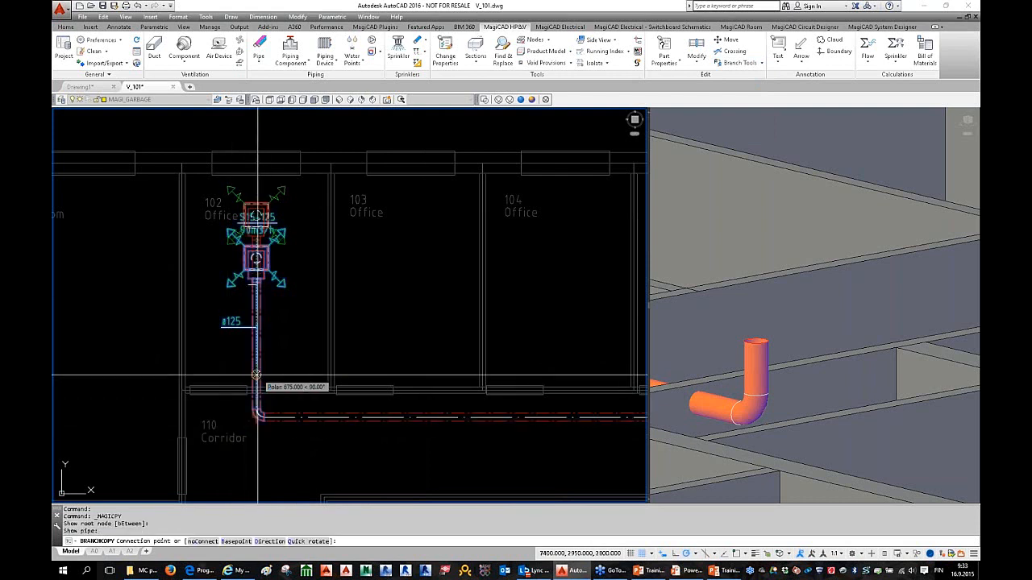
{"action": "left_click", "coordinate": [257, 379]}
Step: Place branch copies on the main duct in offices 103, 104, 105 and 106
{"action": "middle_click_drag", "start_coordinate": [374, 419], "coordinate": [285, 397]}
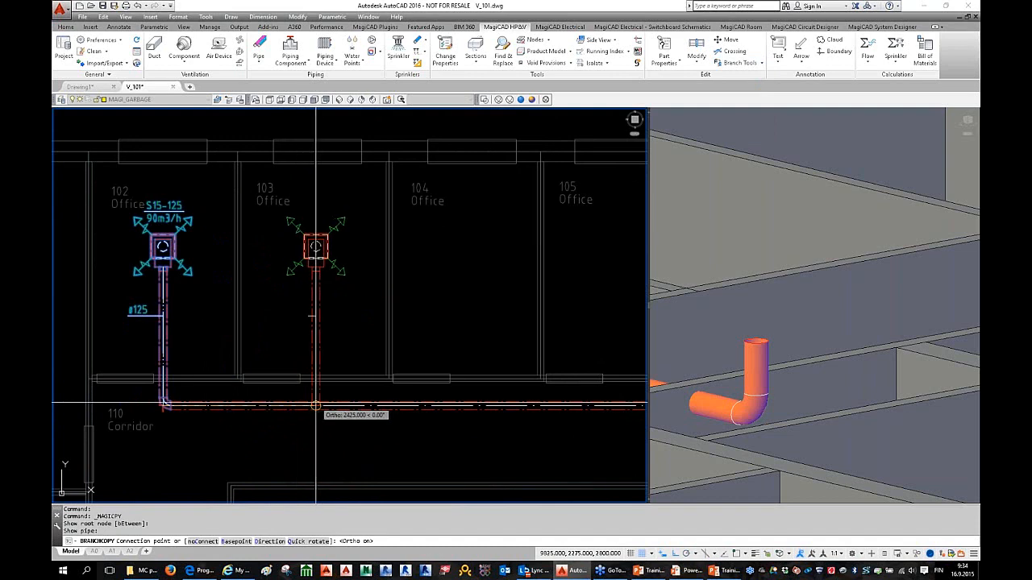
{"action": "left_click", "coordinate": [315, 405]}
{"action": "middle_click_drag", "start_coordinate": [315, 406], "coordinate": [230, 405]}
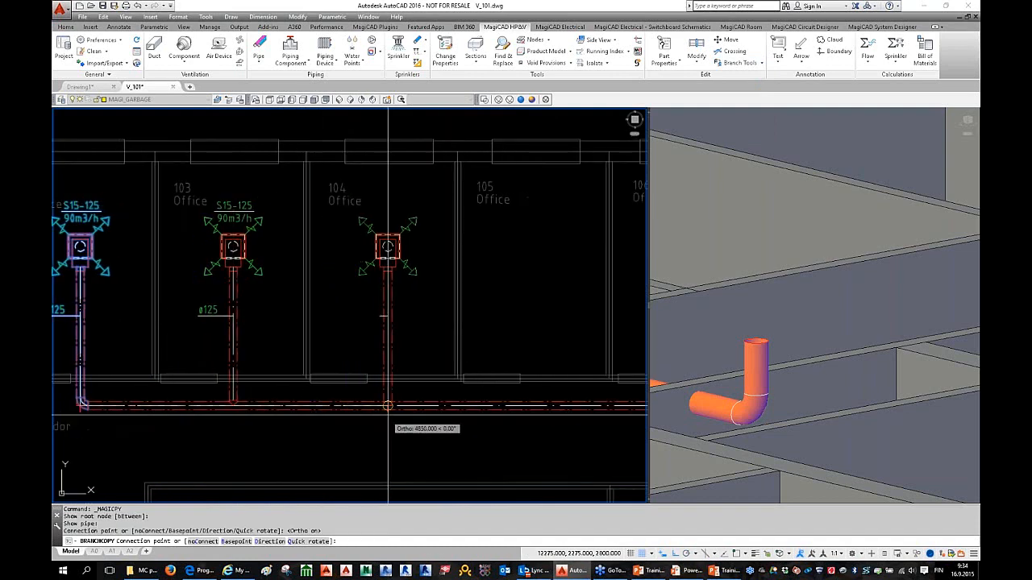
{"action": "left_click", "coordinate": [470, 406]}
{"action": "middle_click_drag", "start_coordinate": [478, 415], "coordinate": [366, 407]}
{"action": "left_click", "coordinate": [338, 398]}
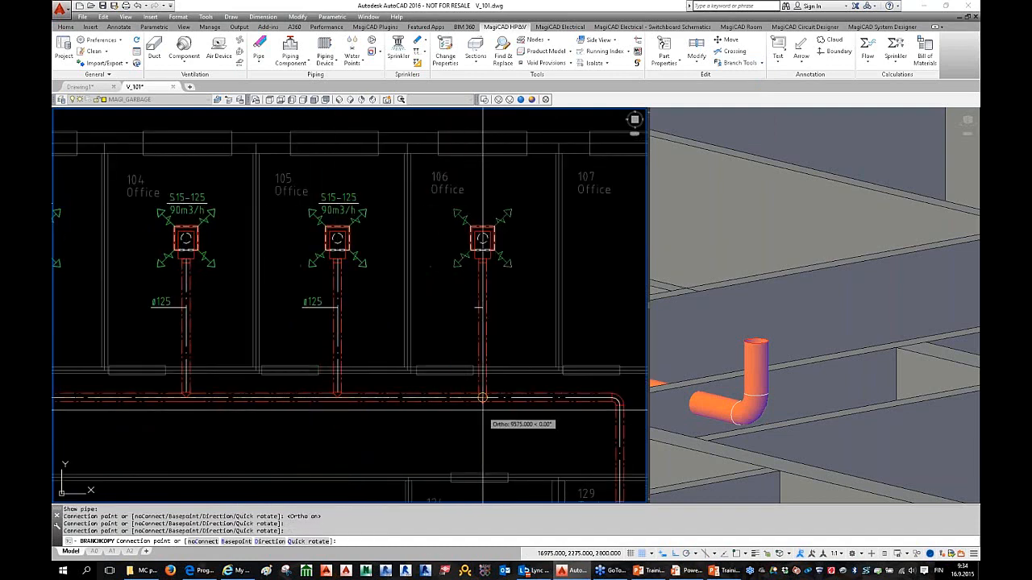
{"action": "left_click", "coordinate": [489, 397]}
{"action": "scroll", "coordinate": [315, 407], "scroll_direction": "down", "scroll_amount": 2}
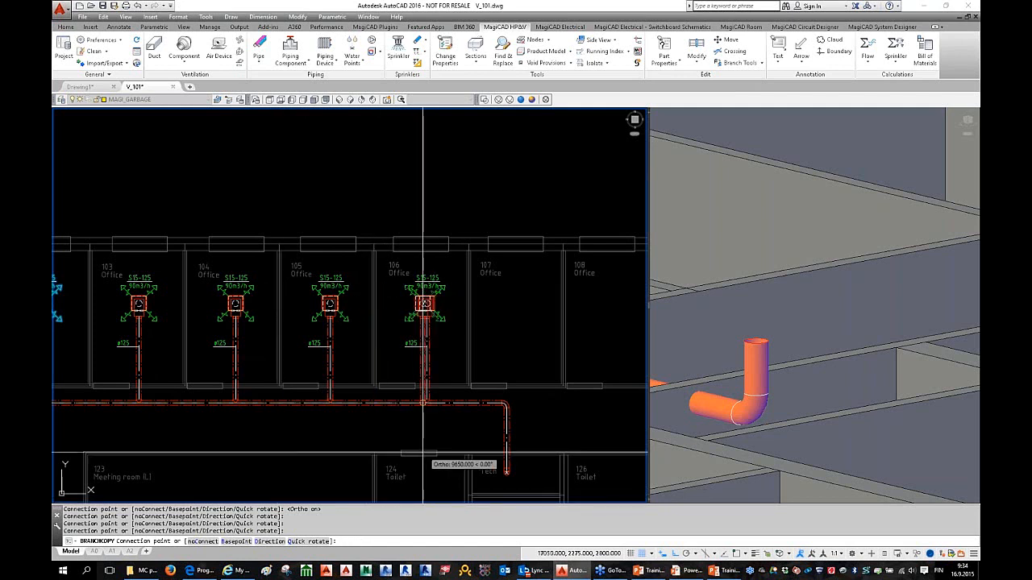
{"action": "key", "text": "Escape"}
{"action": "scroll", "coordinate": [315, 332], "scroll_direction": "down", "scroll_amount": 2}
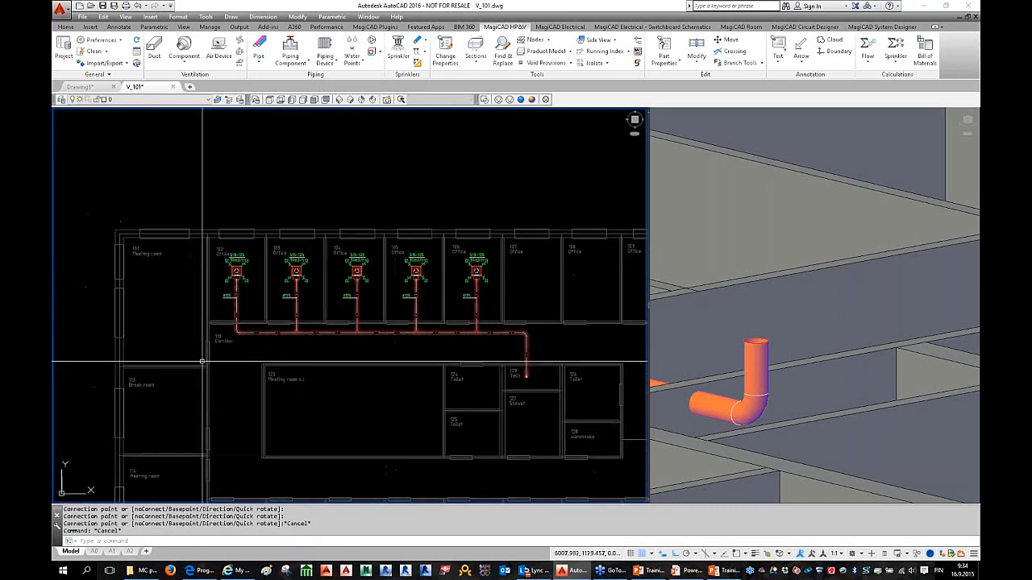
{"action": "key", "text": "Escape"}
{"action": "scroll", "coordinate": [315, 331], "scroll_direction": "up", "scroll_amount": 5}
{"action": "scroll", "coordinate": [315, 331], "scroll_direction": "down", "scroll_amount": 3}
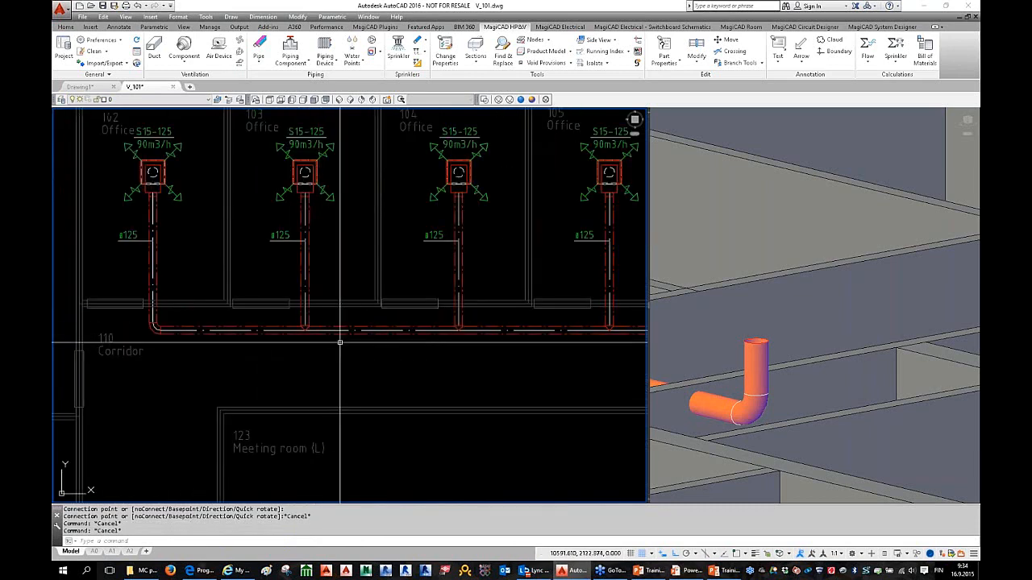
{"action": "scroll", "coordinate": [286, 345], "scroll_direction": "up", "scroll_amount": 4}
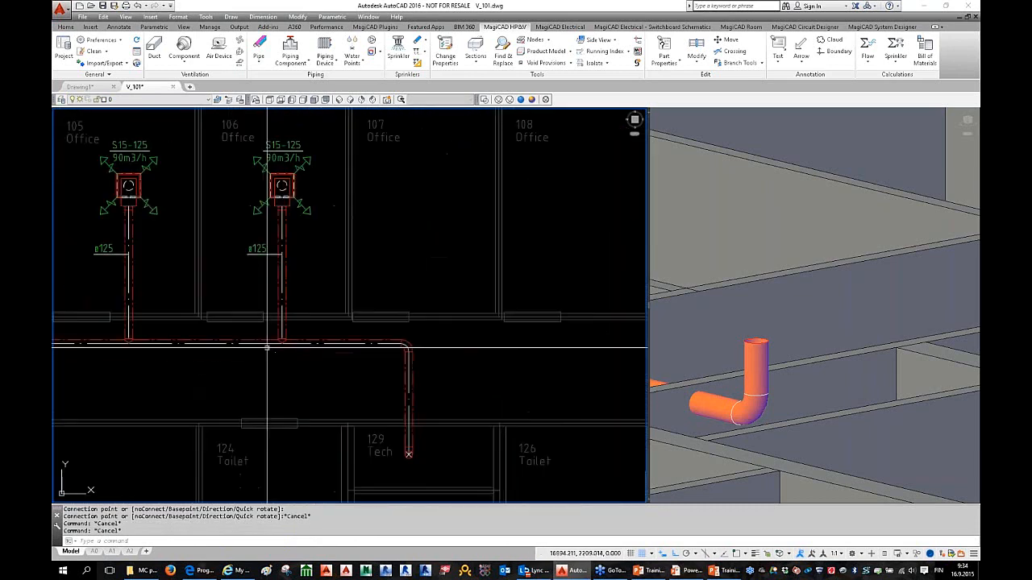
{"action": "key", "text": "Escape"}
{"action": "scroll", "coordinate": [286, 345], "scroll_direction": "down", "scroll_amount": 4}
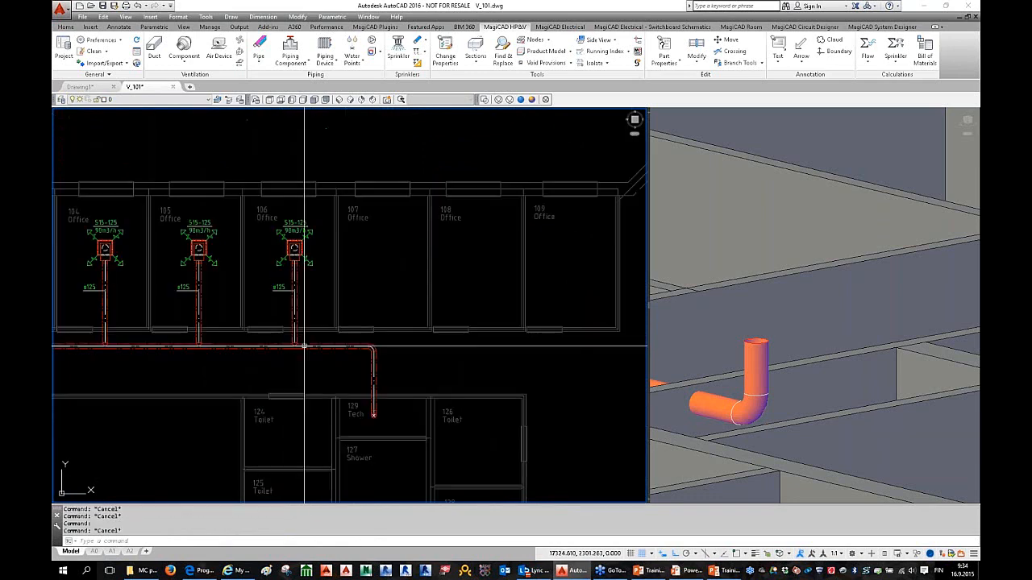
{"action": "scroll", "coordinate": [379, 335], "scroll_direction": "up", "scroll_amount": 2}
{"action": "scroll", "coordinate": [280, 334], "scroll_direction": "up", "scroll_amount": 4}
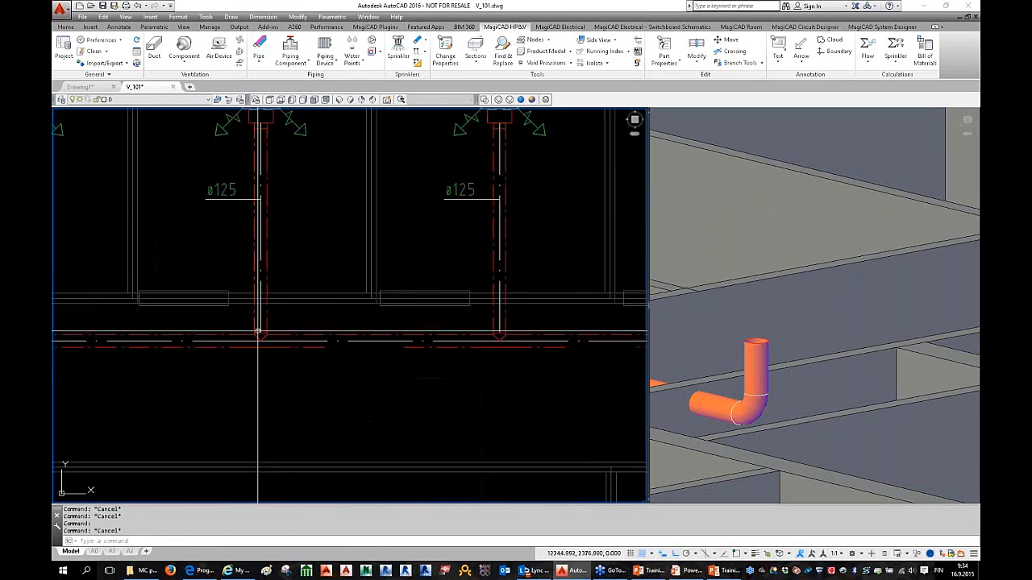
{"action": "scroll", "coordinate": [306, 354], "scroll_direction": "down", "scroll_amount": 3}
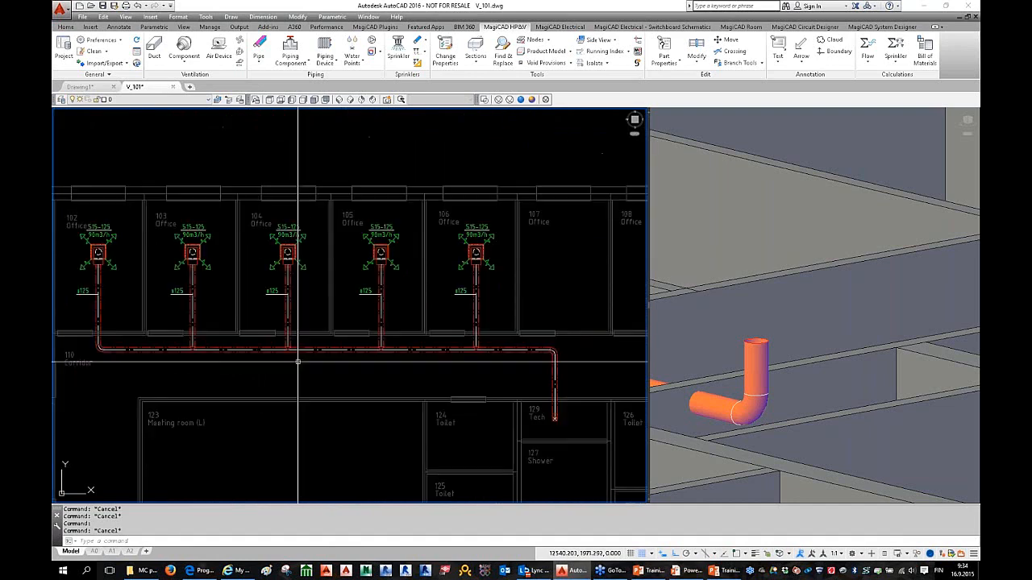
{"action": "scroll", "coordinate": [196, 346], "scroll_direction": "up", "scroll_amount": 2}
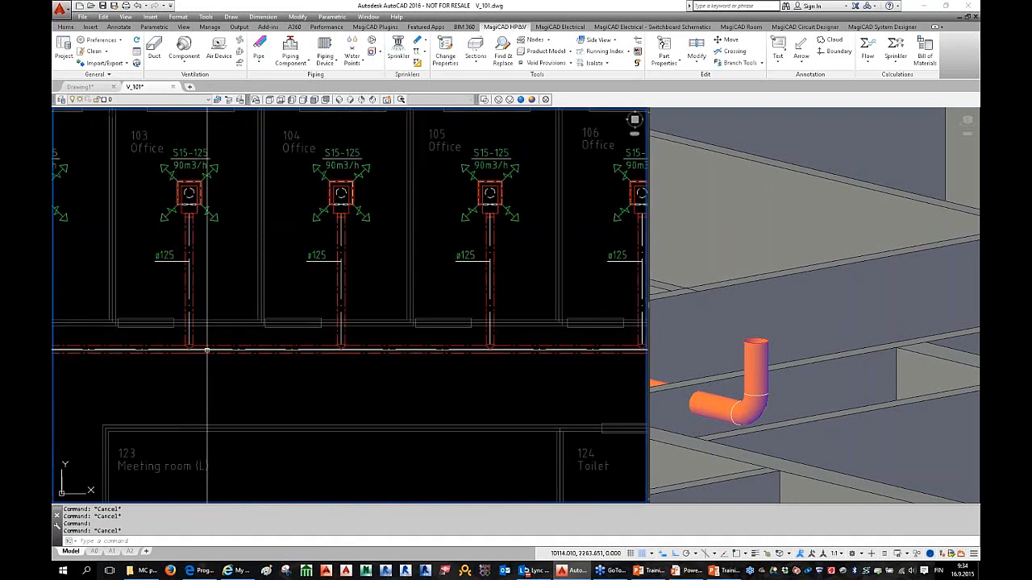
{"action": "scroll", "coordinate": [209, 351], "scroll_direction": "down", "scroll_amount": 2}
{"action": "scroll", "coordinate": [209, 351], "scroll_direction": "down", "scroll_amount": 3}
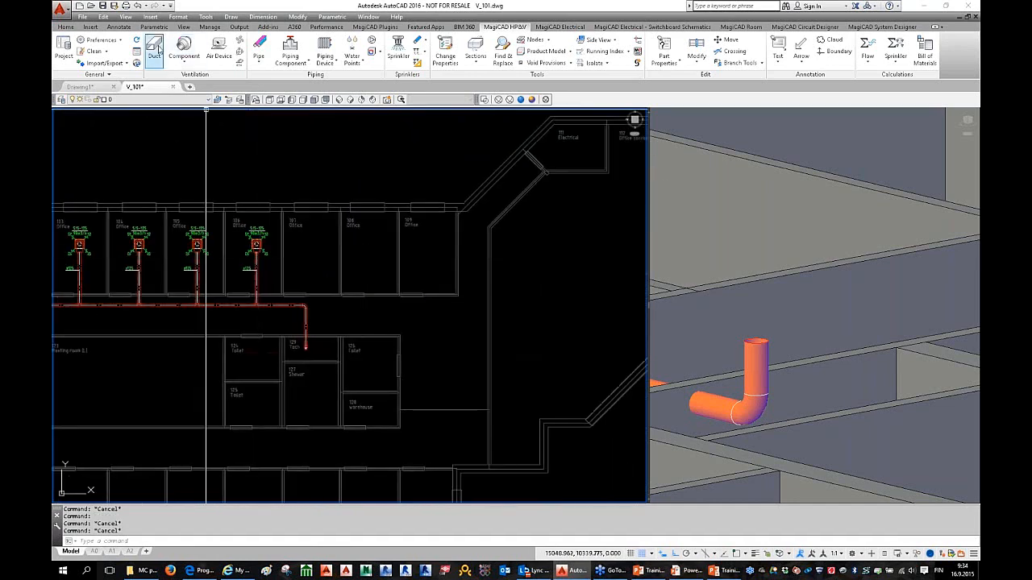
{"action": "key", "text": "Return"}
{"action": "scroll", "coordinate": [303, 314], "scroll_direction": "up", "scroll_amount": 3}
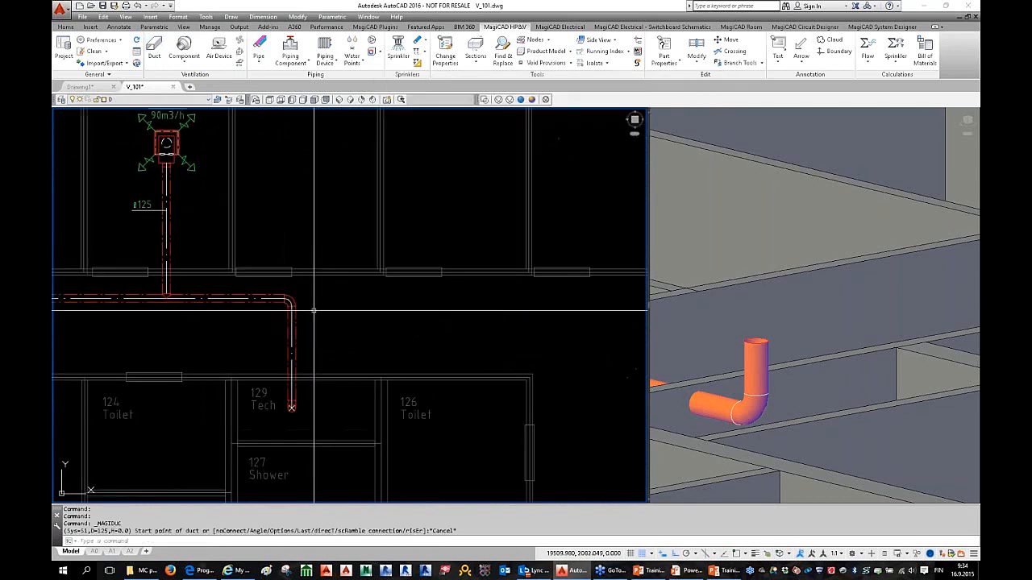
Step: Start a duct at the elbow, keep system S1 Supply 1, then cancel the install settings
{"action": "left_click", "coordinate": [153, 50]}
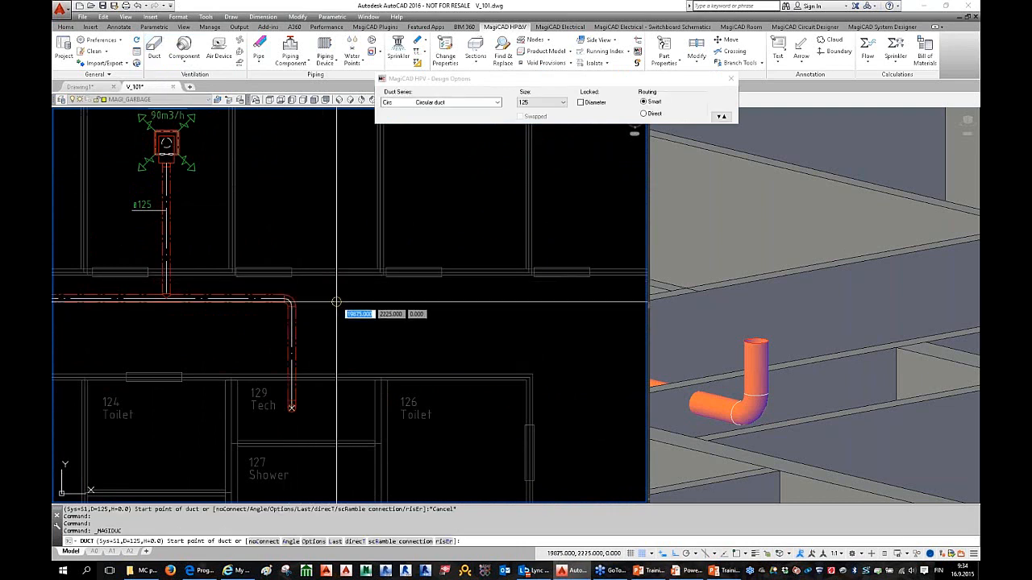
{"action": "scroll", "coordinate": [336, 302], "scroll_direction": "up", "scroll_amount": 2}
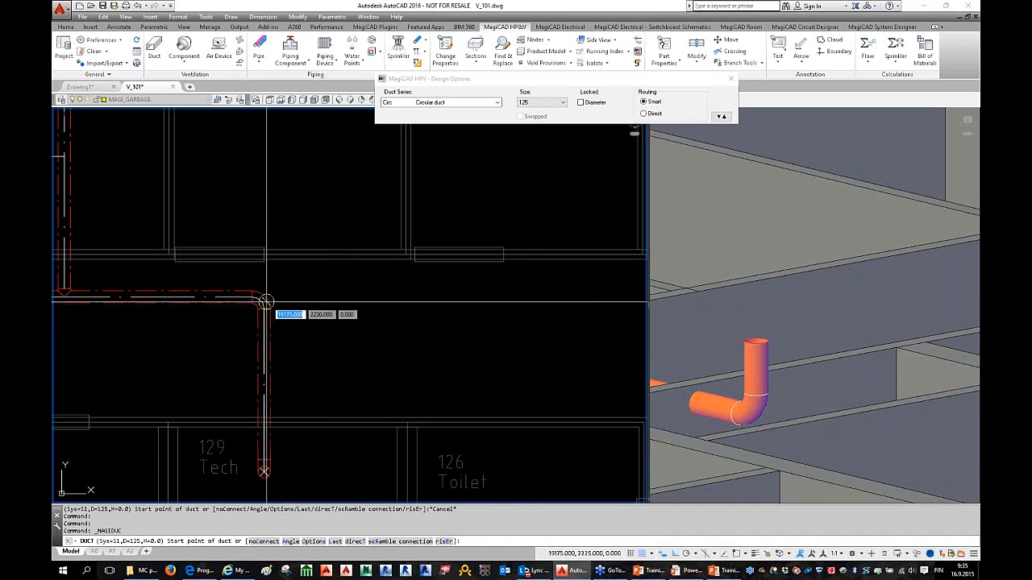
{"action": "middle_click_drag", "start_coordinate": [377, 313], "coordinate": [318, 313]}
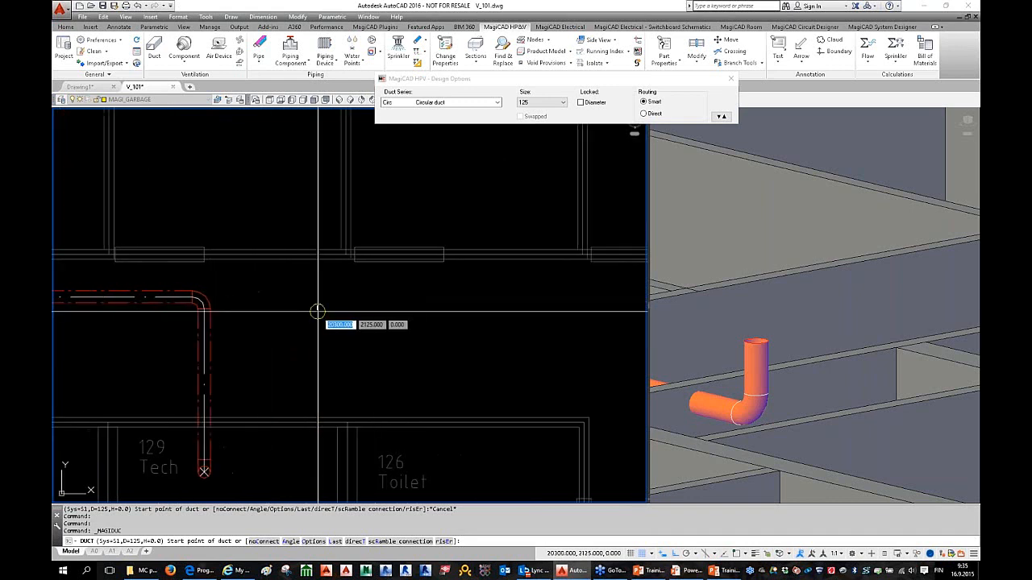
{"action": "left_click", "coordinate": [364, 309]}
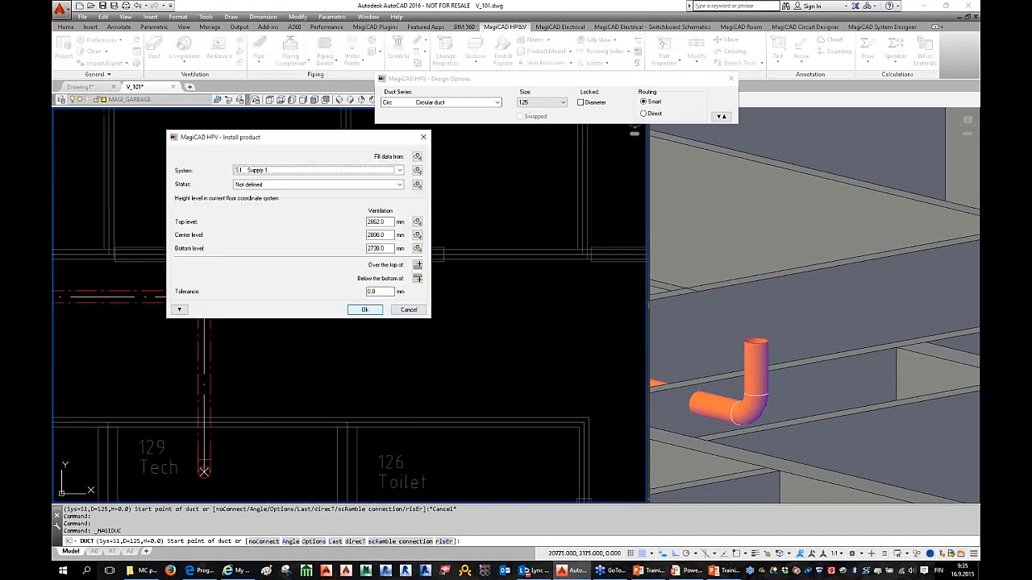
{"action": "left_click", "coordinate": [279, 171]}
{"action": "left_click", "coordinate": [386, 232]}
{"action": "left_click", "coordinate": [408, 313]}
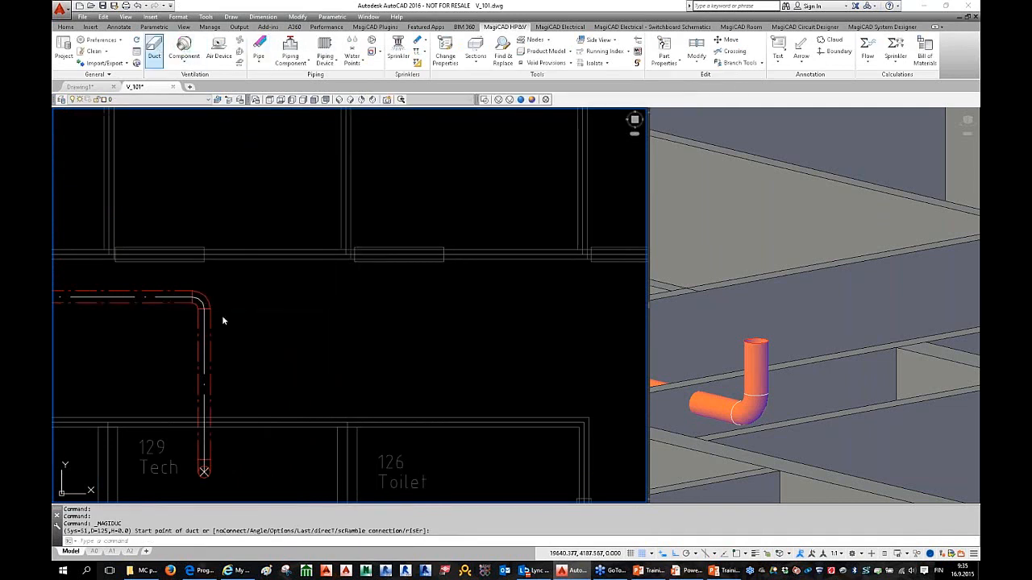
Step: Draw a trial corridor duct from the elbow, then delete it
{"action": "middle_click_drag", "start_coordinate": [222, 315], "coordinate": [365, 323]}
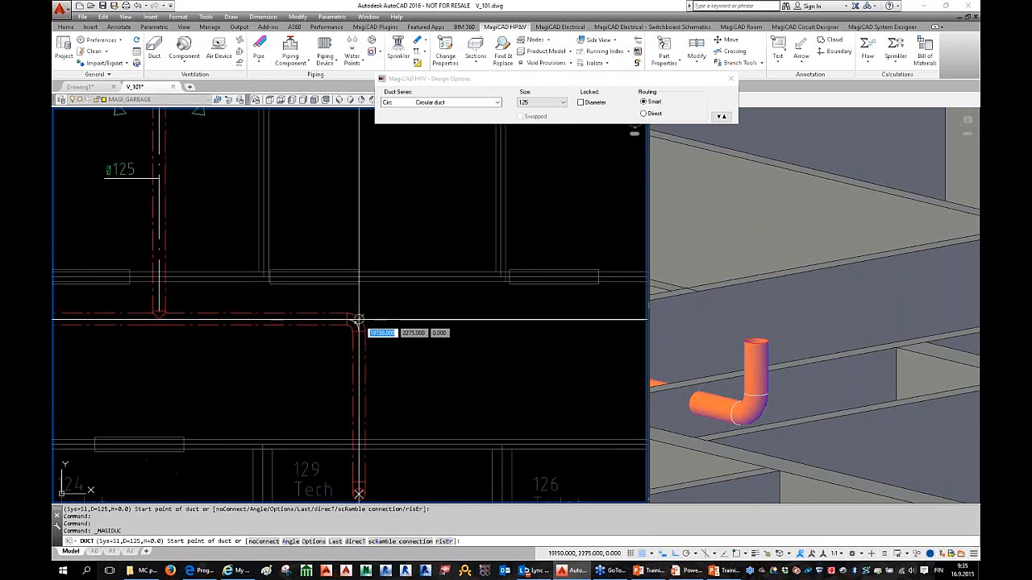
{"action": "left_click", "coordinate": [358, 320]}
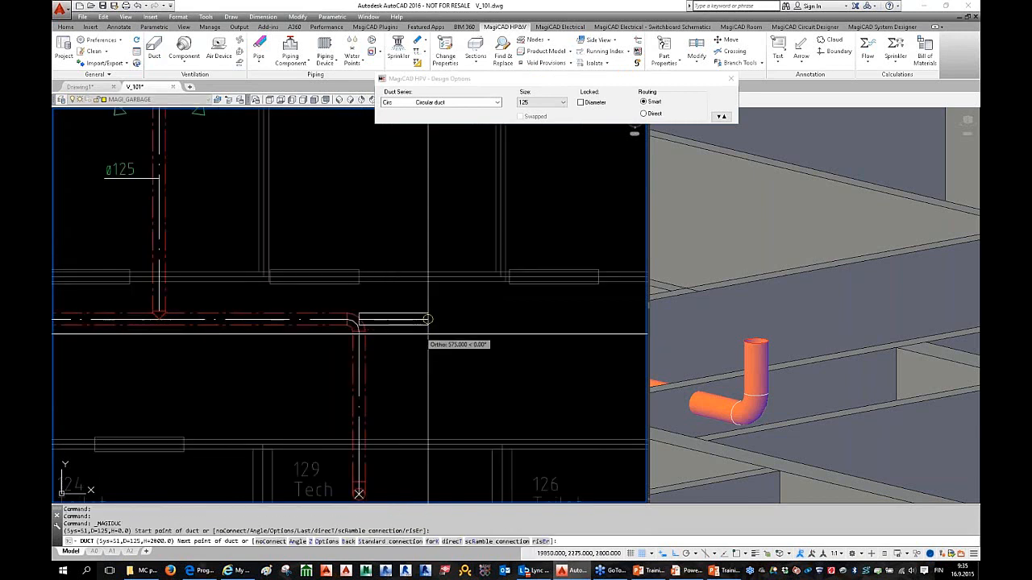
{"action": "scroll", "coordinate": [423, 323], "scroll_direction": "down", "scroll_amount": 2}
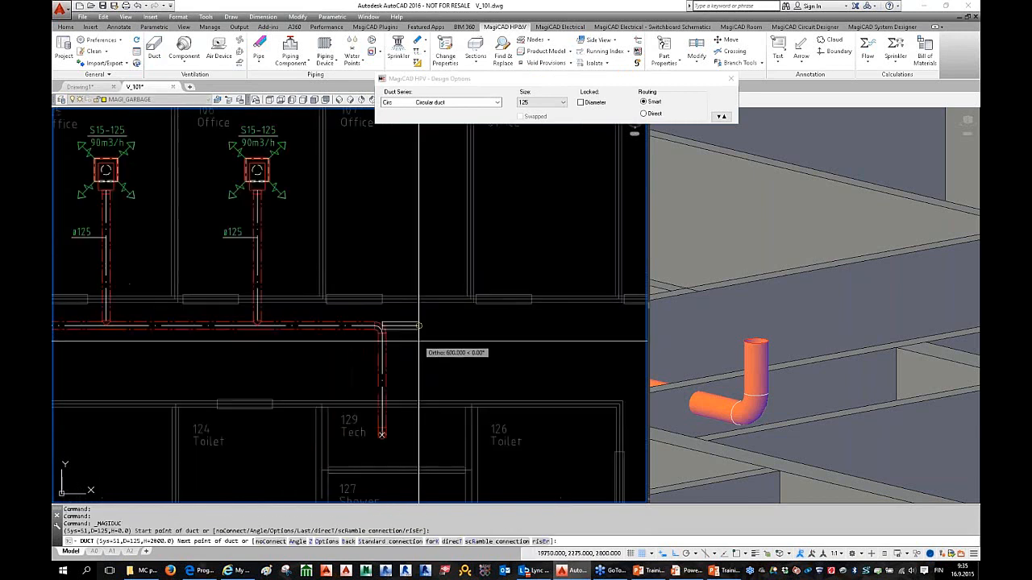
{"action": "scroll", "coordinate": [332, 316], "scroll_direction": "up", "scroll_amount": 2}
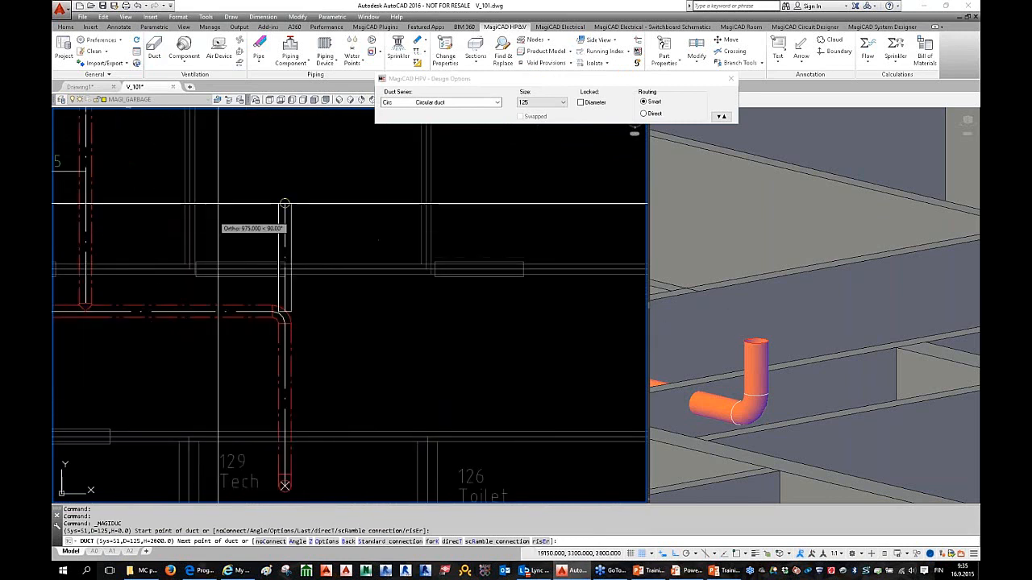
{"action": "left_click", "coordinate": [486, 341]}
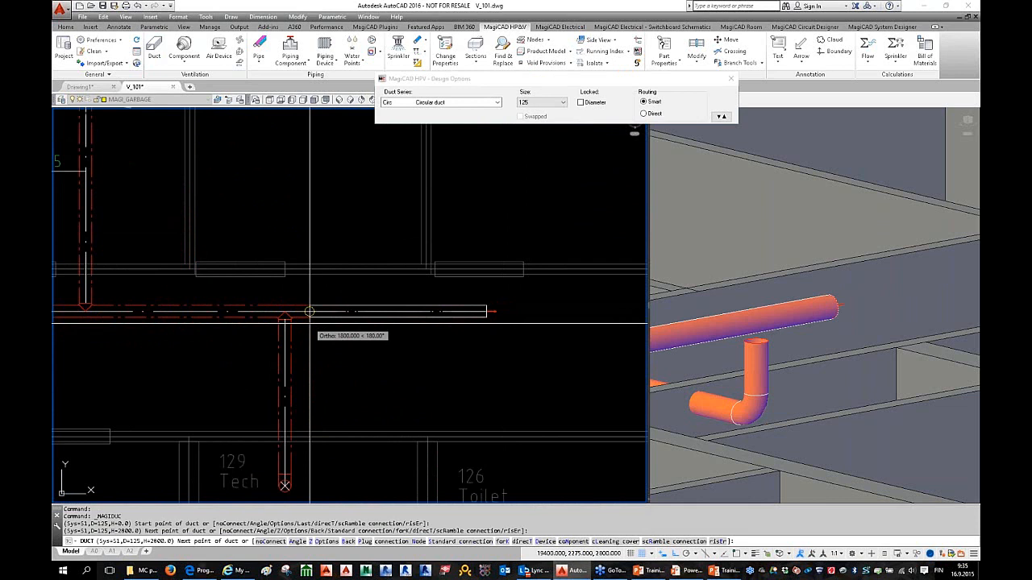
{"action": "key", "text": "Escape"}
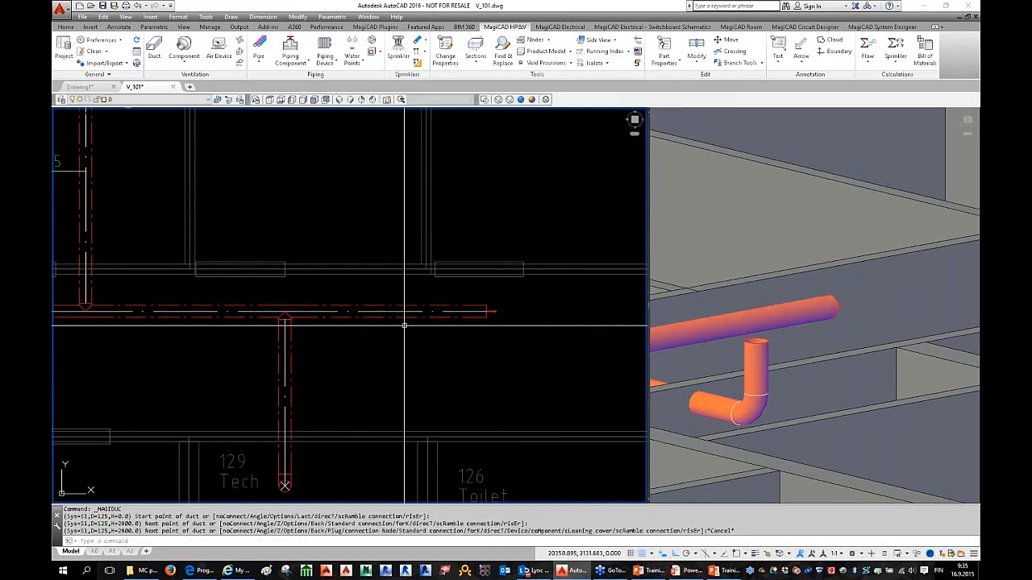
{"action": "left_click", "coordinate": [413, 312]}
{"action": "key", "text": "Delete"}
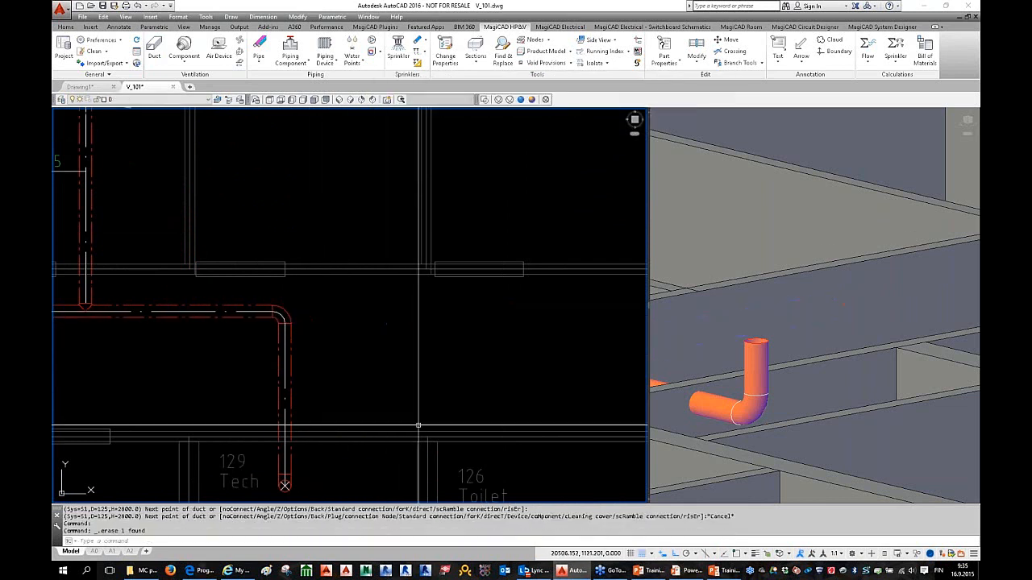
{"action": "left_click", "coordinate": [157, 54]}
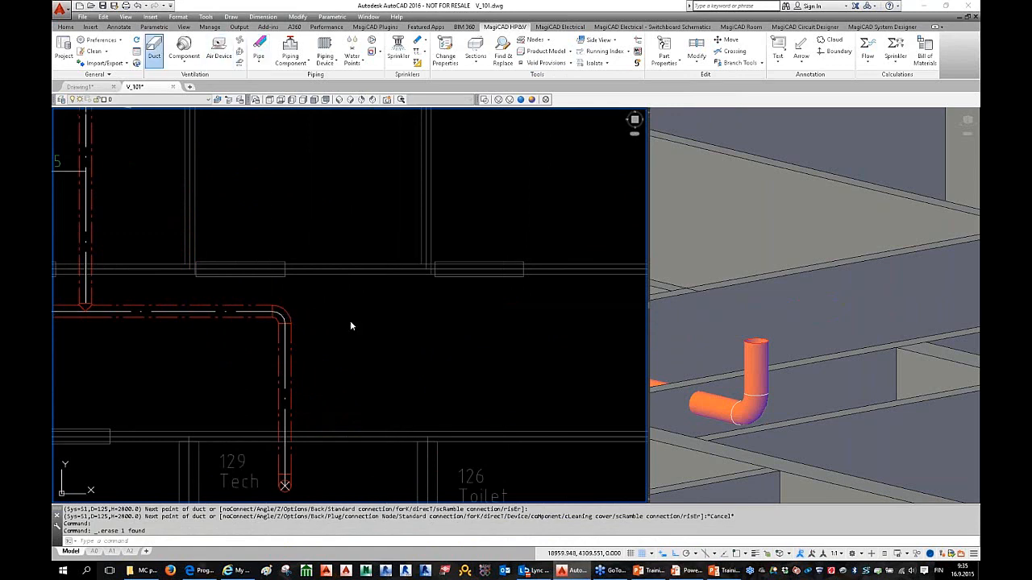
Step: Start the new duct at the elbow and run it along the corridor
{"action": "left_click", "coordinate": [283, 319]}
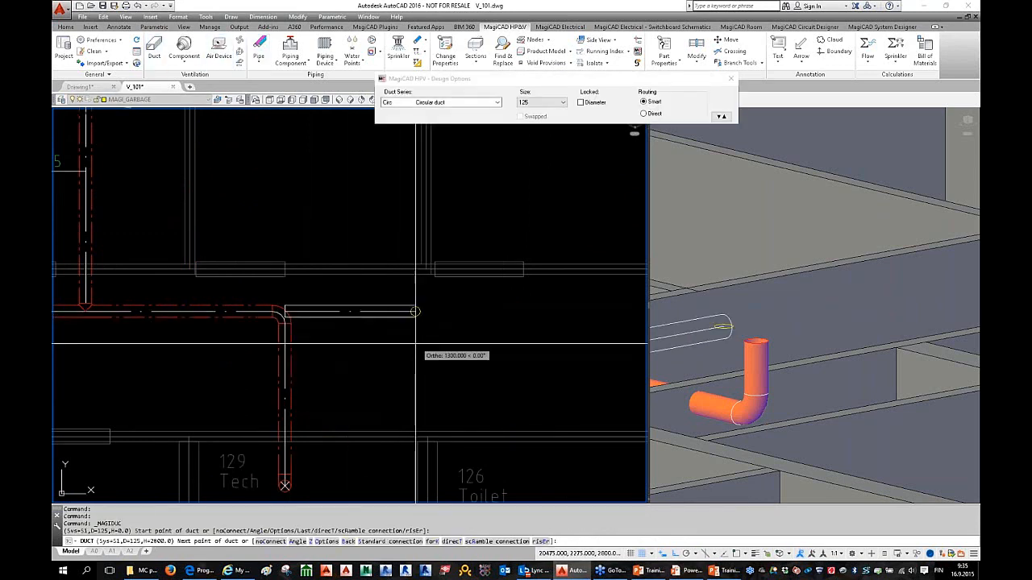
{"action": "scroll", "coordinate": [224, 343], "scroll_direction": "down", "scroll_amount": 4}
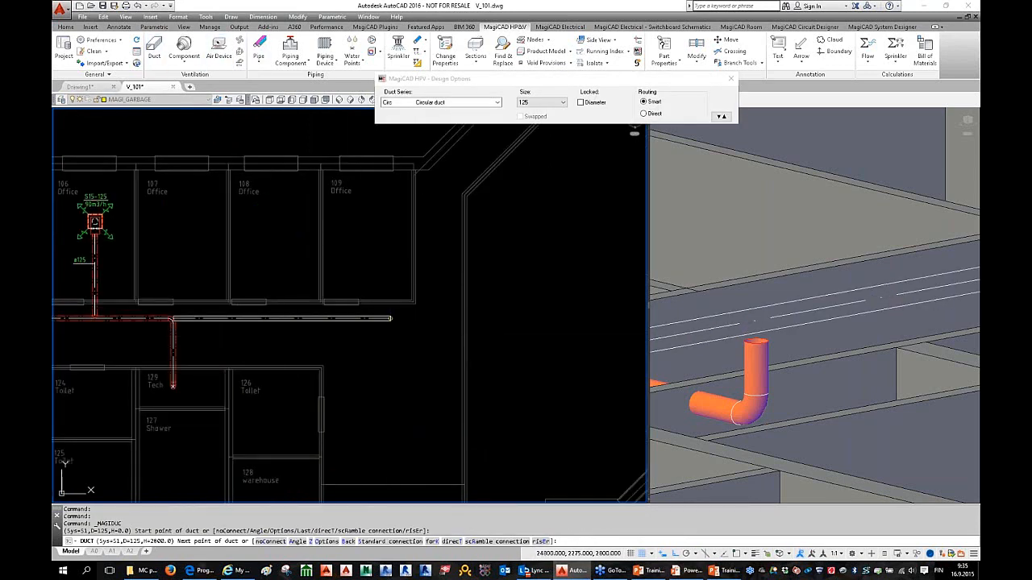
{"action": "left_click", "coordinate": [387, 320]}
{"action": "middle_click_drag", "start_coordinate": [387, 320], "coordinate": [315, 313]}
{"action": "scroll", "coordinate": [315, 313], "scroll_direction": "up", "scroll_amount": 4}
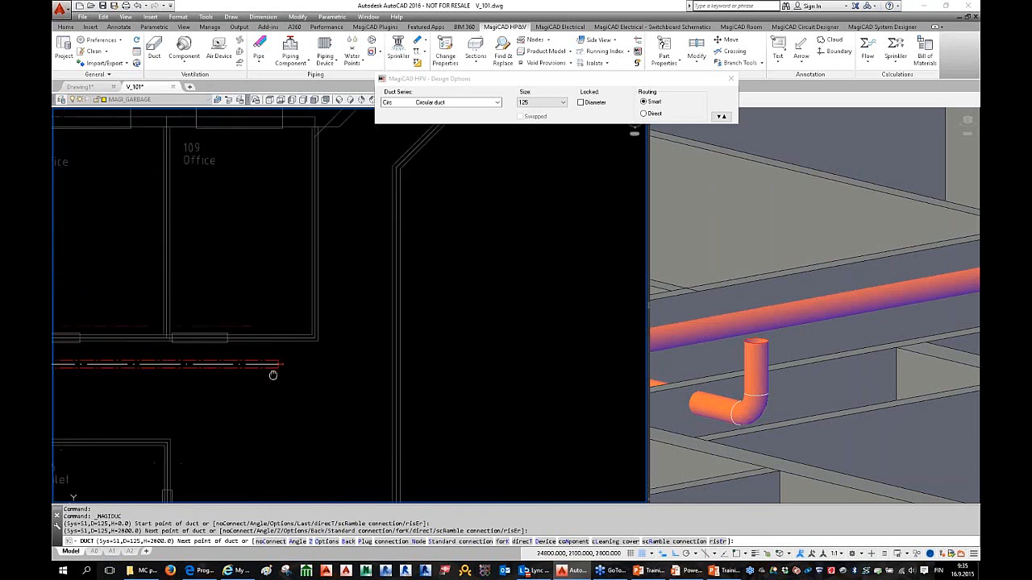
{"action": "middle_click_drag", "start_coordinate": [291, 366], "coordinate": [295, 398]}
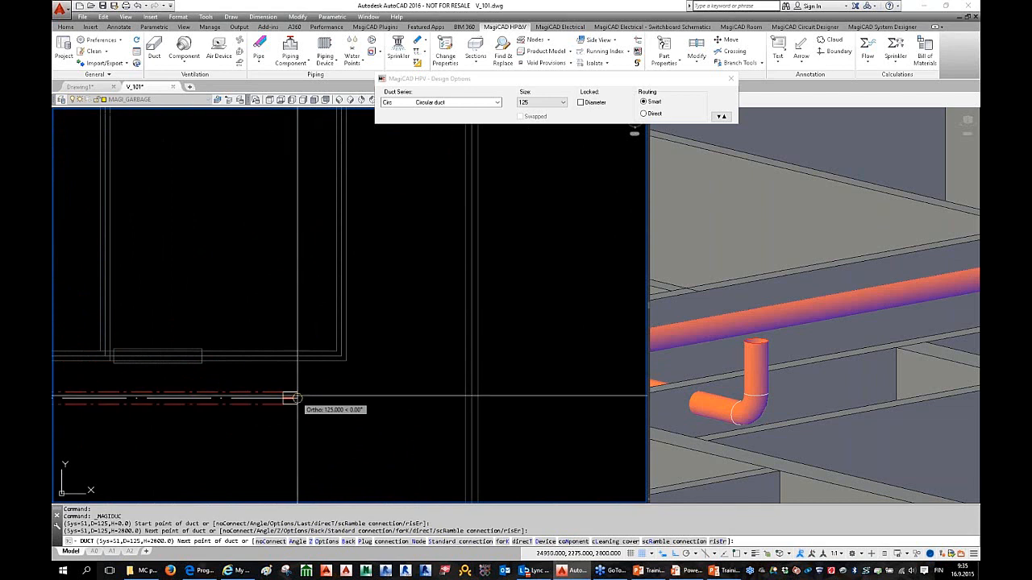
{"action": "scroll", "coordinate": [295, 399], "scroll_direction": "down", "scroll_amount": 2}
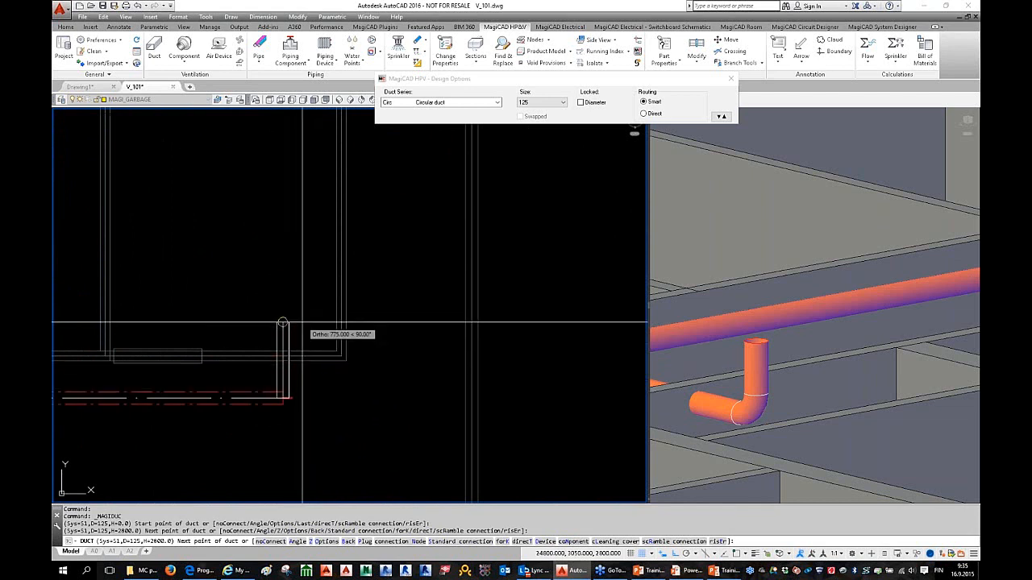
{"action": "scroll", "coordinate": [565, 353], "scroll_direction": "down", "scroll_amount": 3}
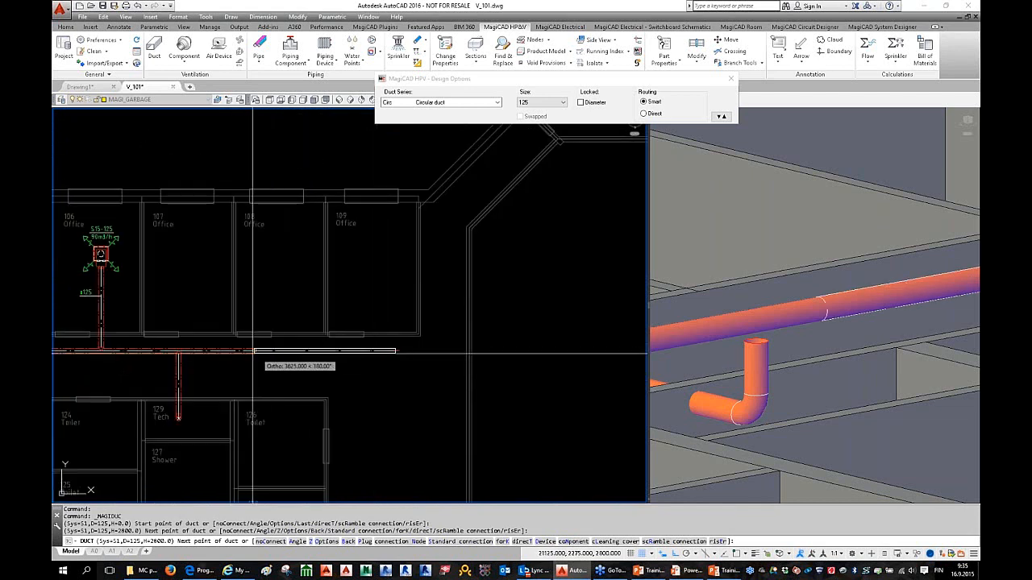
{"action": "right_click", "coordinate": [397, 324]}
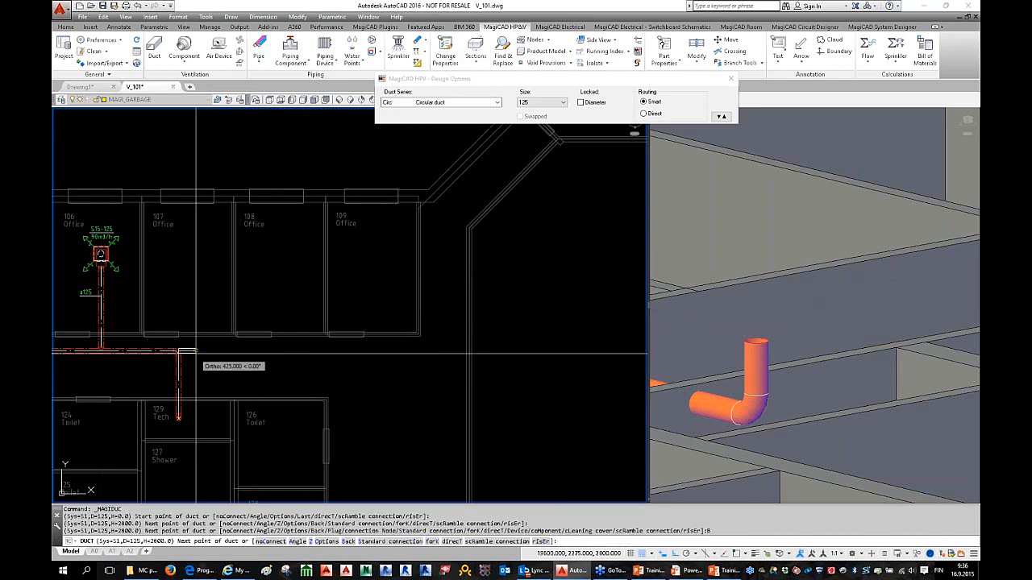
Step: Adjust the duct's end point toward the junction, dismissing the impossible-direction warning
{"action": "scroll", "coordinate": [179, 353], "scroll_direction": "up", "scroll_amount": 2}
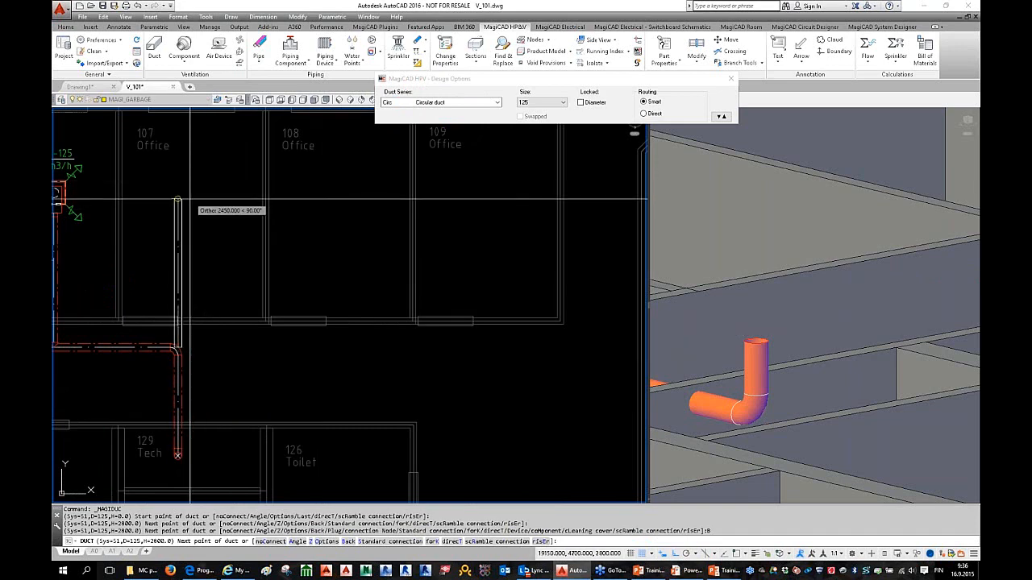
{"action": "left_click", "coordinate": [499, 354]}
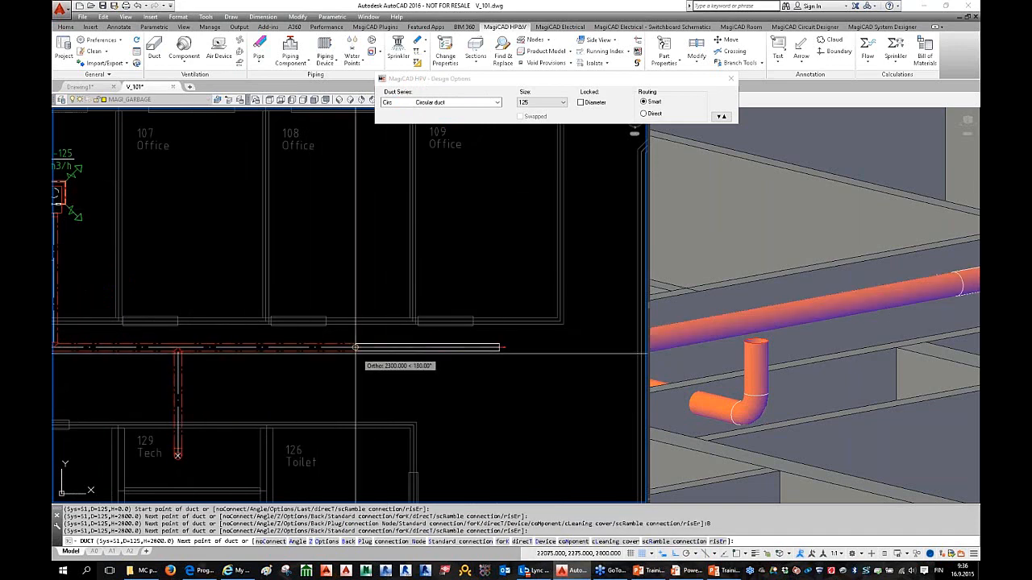
{"action": "left_click", "coordinate": [256, 358]}
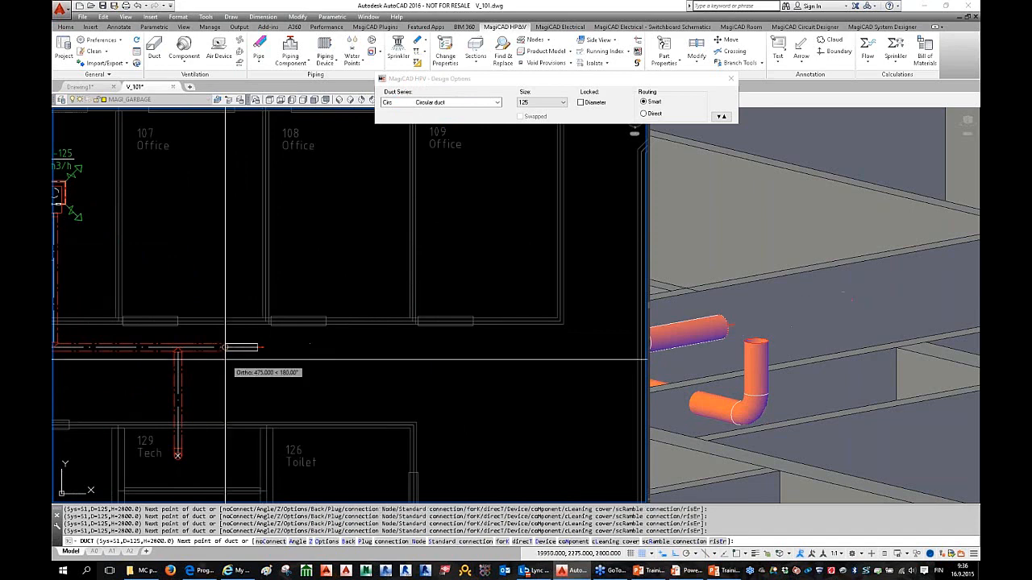
{"action": "left_click", "coordinate": [218, 360]}
{"action": "middle_click_drag", "start_coordinate": [198, 358], "coordinate": [262, 355]}
{"action": "scroll", "coordinate": [260, 355], "scroll_direction": "up", "scroll_amount": 1}
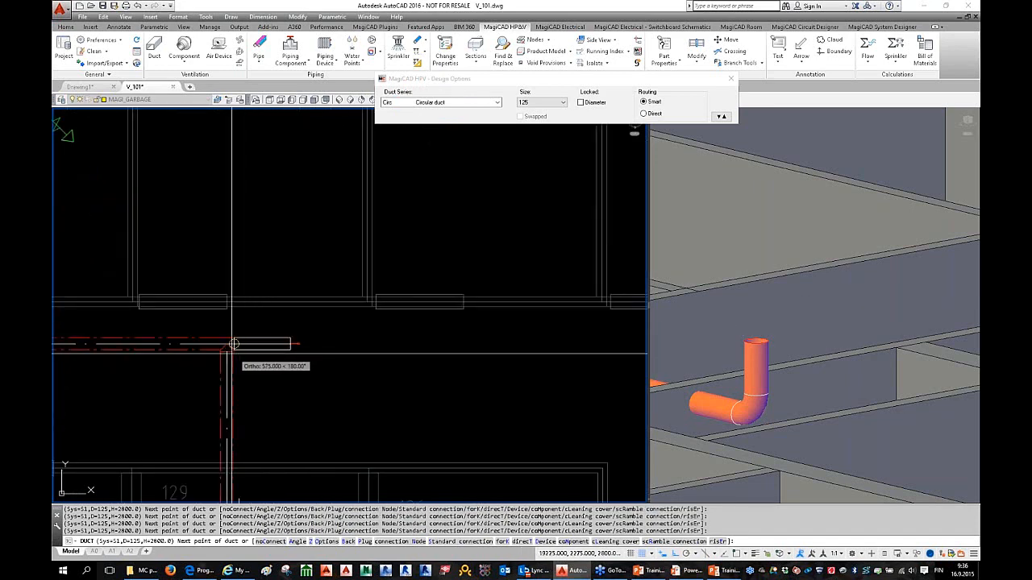
{"action": "left_click", "coordinate": [234, 344]}
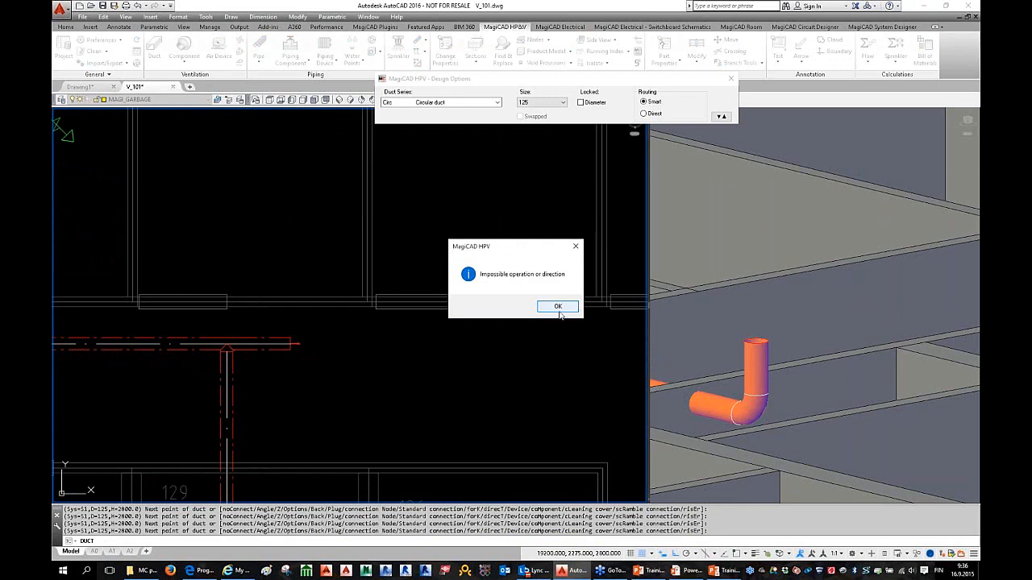
{"action": "left_click", "coordinate": [558, 307]}
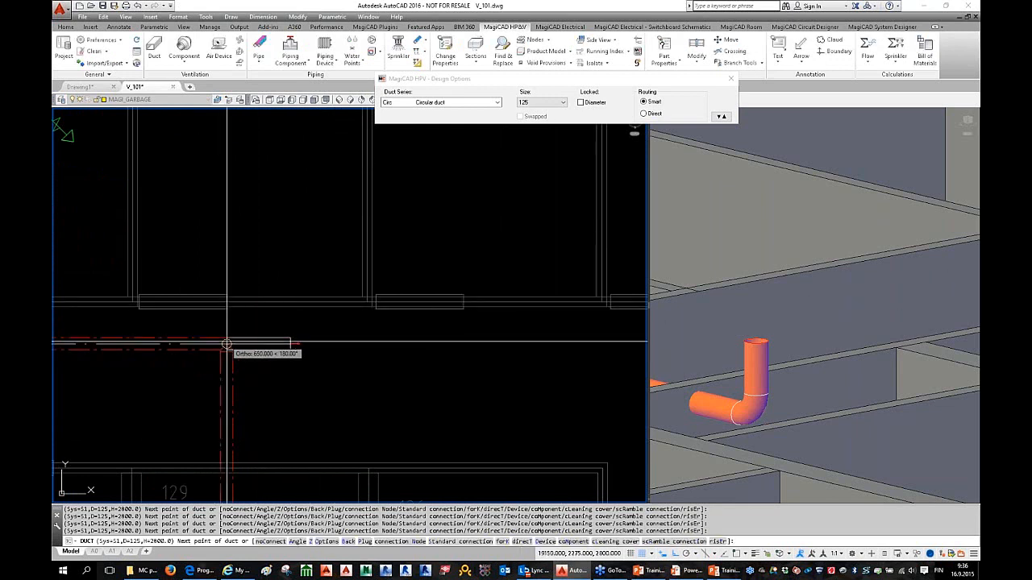
{"action": "scroll", "coordinate": [337, 352], "scroll_direction": "down", "scroll_amount": 3}
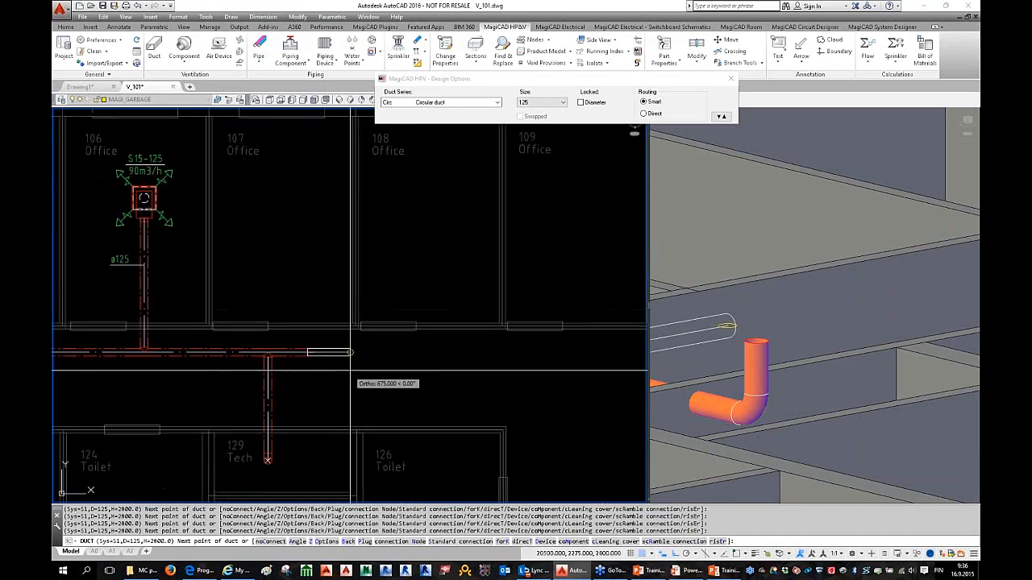
Step: End the duct with a plug and delete the stray end piece
{"action": "right_click", "coordinate": [344, 353]}
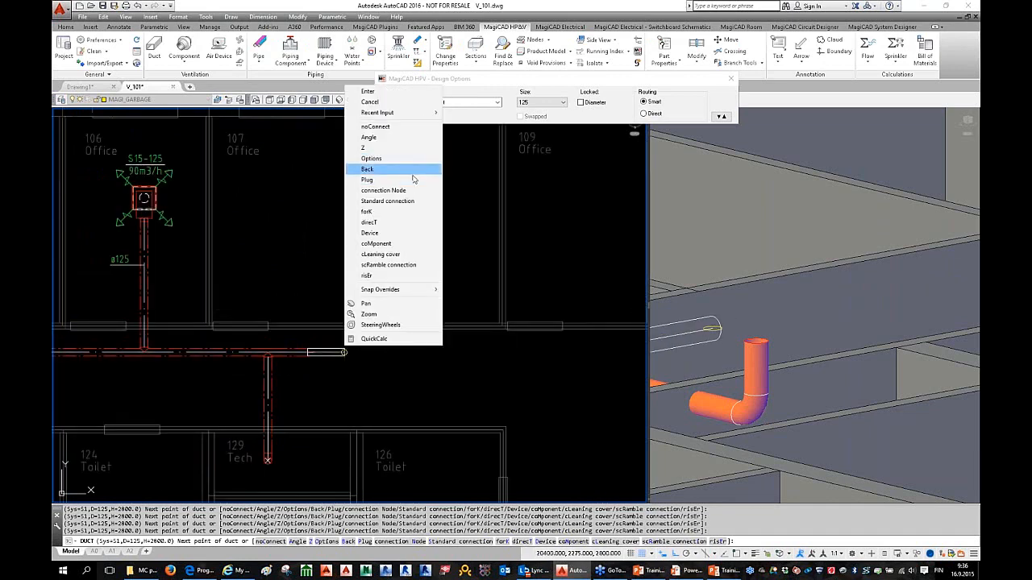
{"action": "left_click", "coordinate": [472, 361]}
{"action": "middle_click_drag", "start_coordinate": [471, 360], "coordinate": [323, 331]}
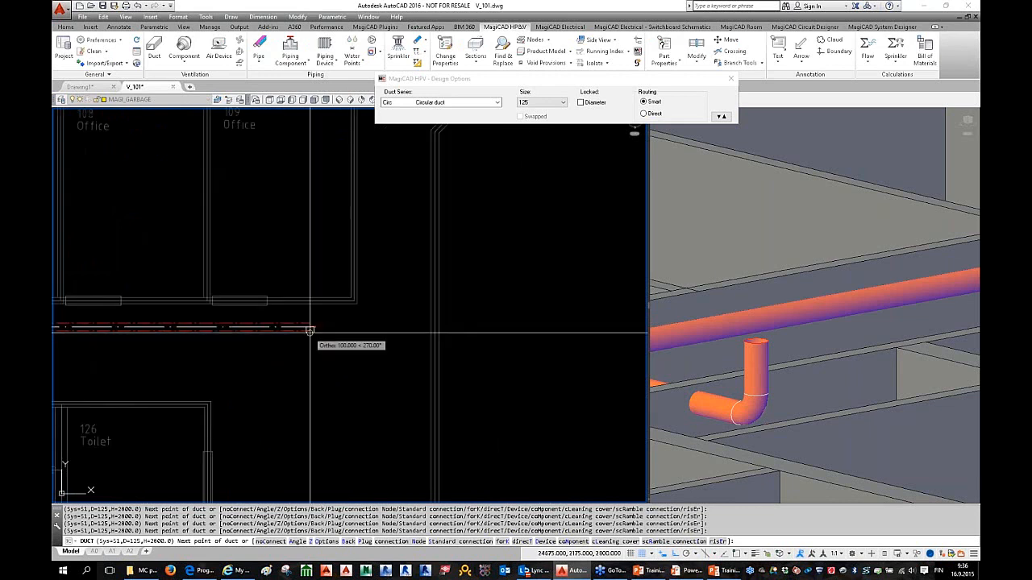
{"action": "right_click", "coordinate": [310, 179]}
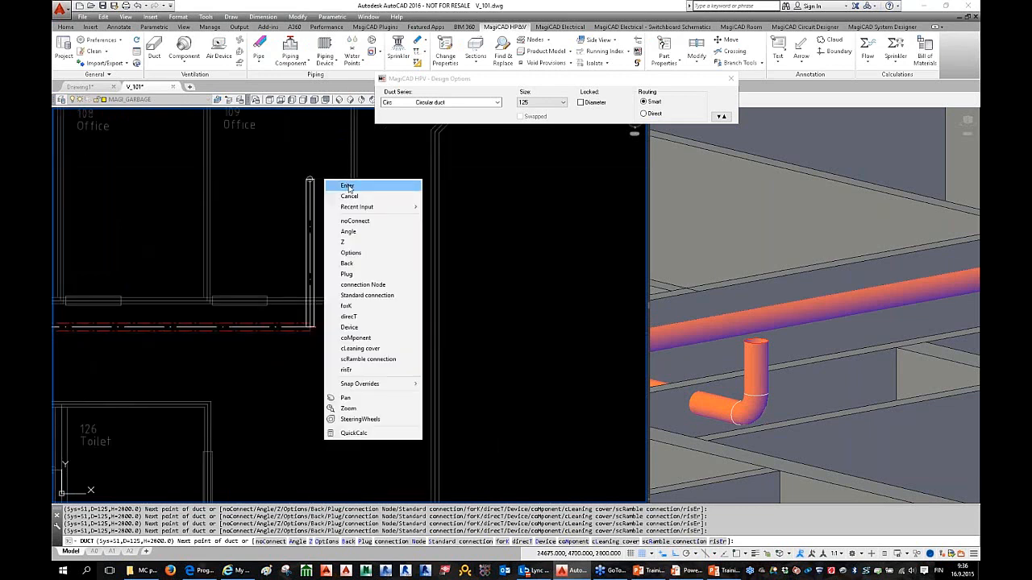
{"action": "left_click", "coordinate": [368, 276]}
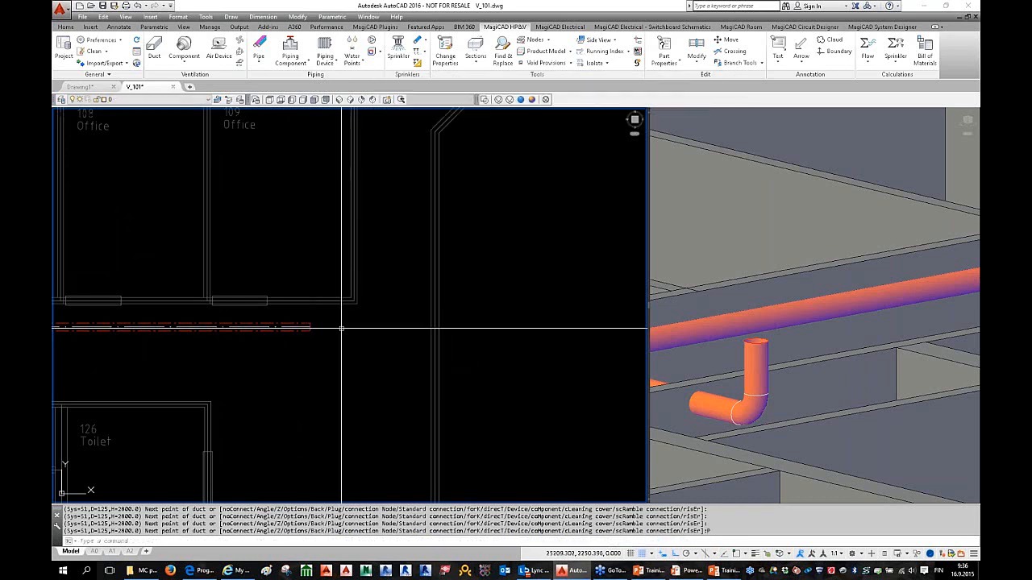
{"action": "scroll", "coordinate": [311, 322], "scroll_direction": "up", "scroll_amount": 5}
{"action": "left_click", "coordinate": [299, 314]}
{"action": "left_click", "coordinate": [308, 339]}
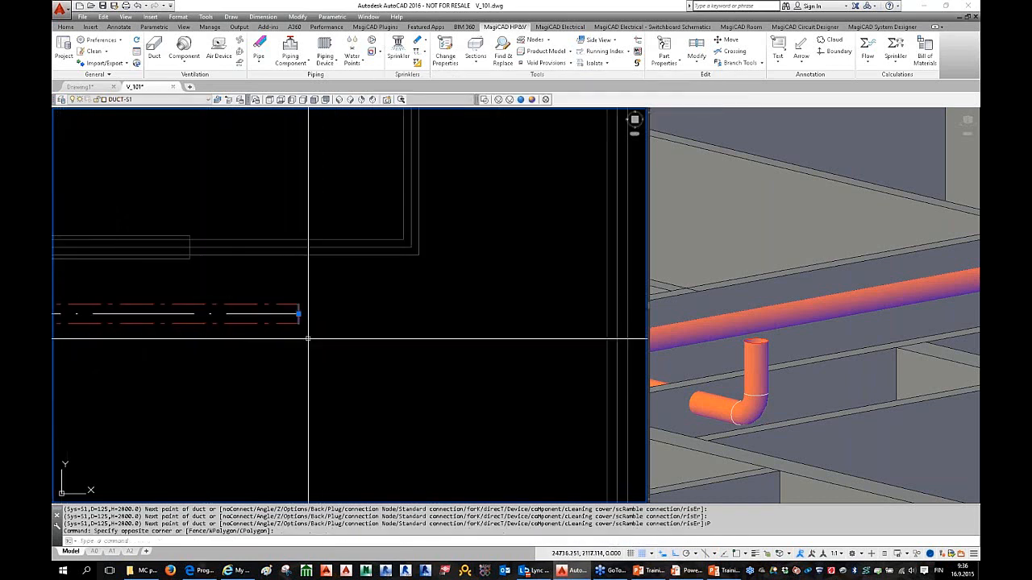
{"action": "key", "text": "Delete"}
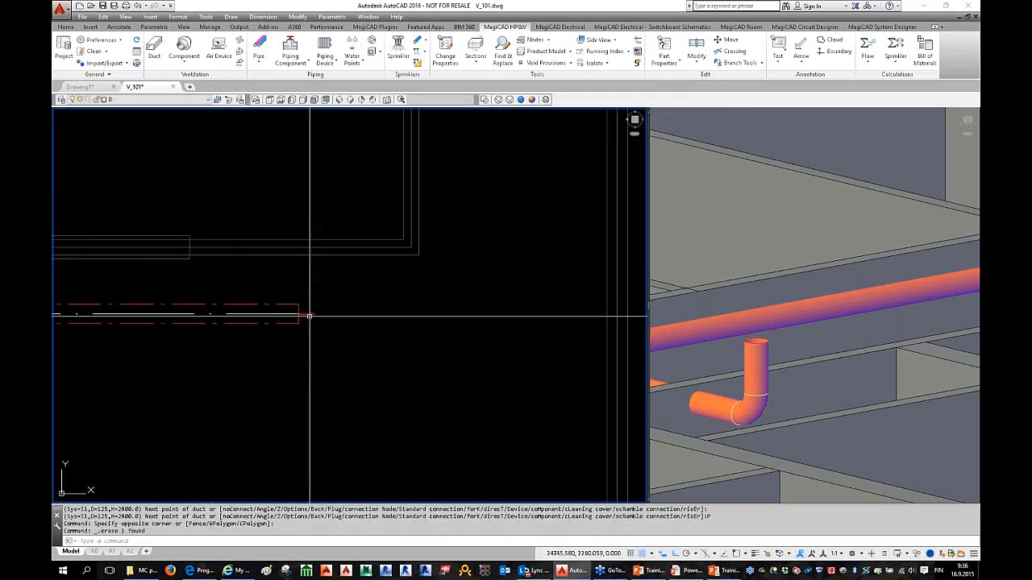
Step: Redraw the duct from its end and close it with a plug
{"action": "scroll", "coordinate": [309, 316], "scroll_direction": "up", "scroll_amount": 1}
{"action": "left_click", "coordinate": [154, 50]}
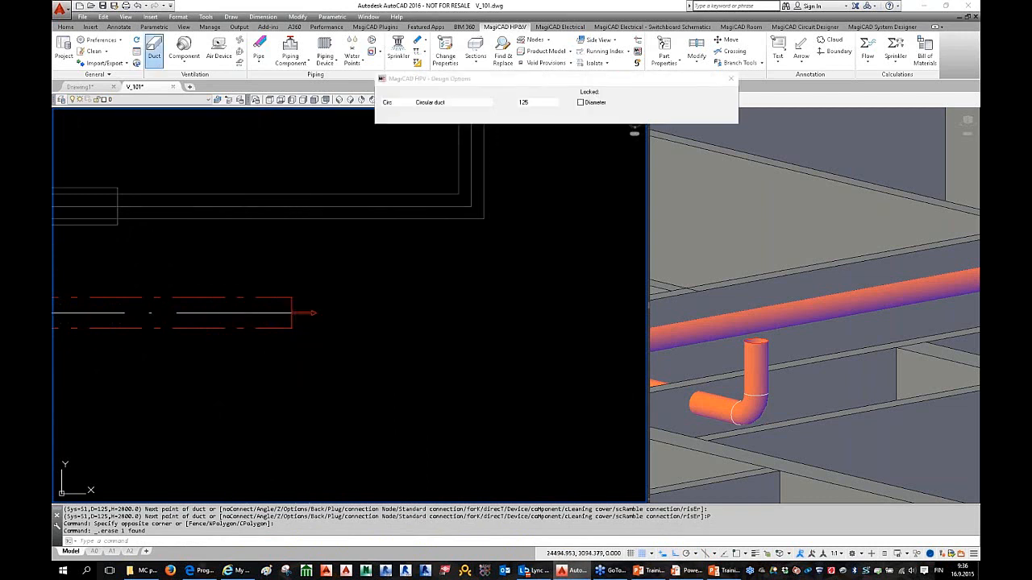
{"action": "left_click", "coordinate": [304, 313]}
{"action": "right_click", "coordinate": [347, 252]}
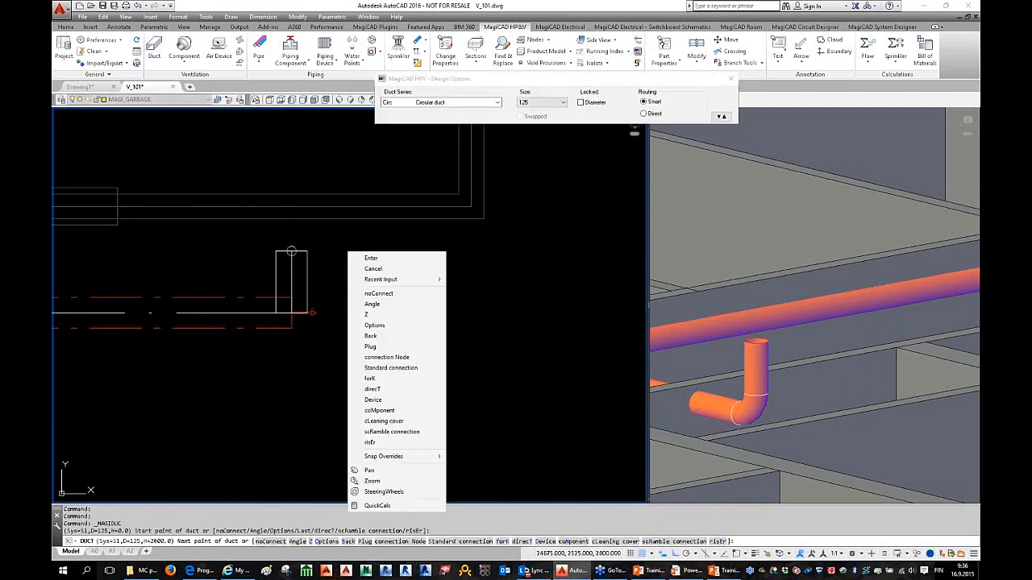
{"action": "left_click", "coordinate": [401, 346]}
{"action": "scroll", "coordinate": [298, 322], "scroll_direction": "down", "scroll_amount": 3}
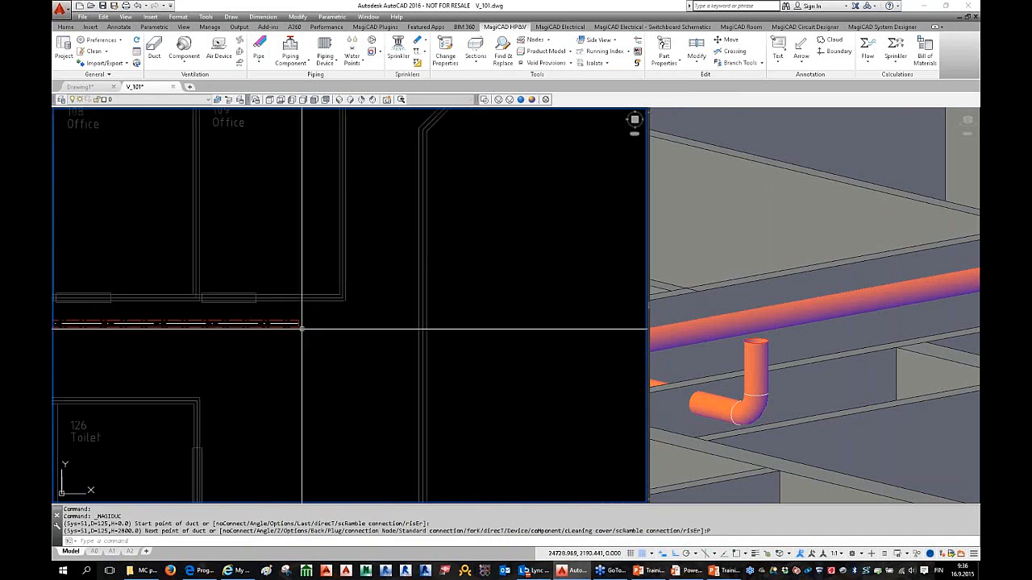
{"action": "middle_click_drag", "start_coordinate": [304, 336], "coordinate": [492, 311]}
{"action": "middle_click_drag", "start_coordinate": [306, 311], "coordinate": [303, 329]}
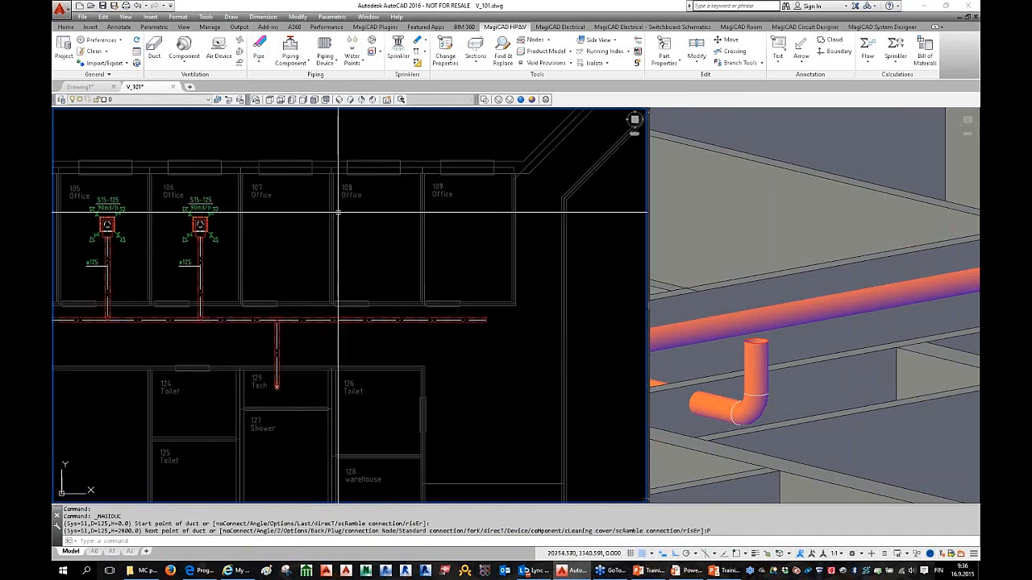
Step: Branch-copy the office 106 diffuser branch onto the main duct in rooms 108, 109 and 107
{"action": "left_click", "coordinate": [737, 65]}
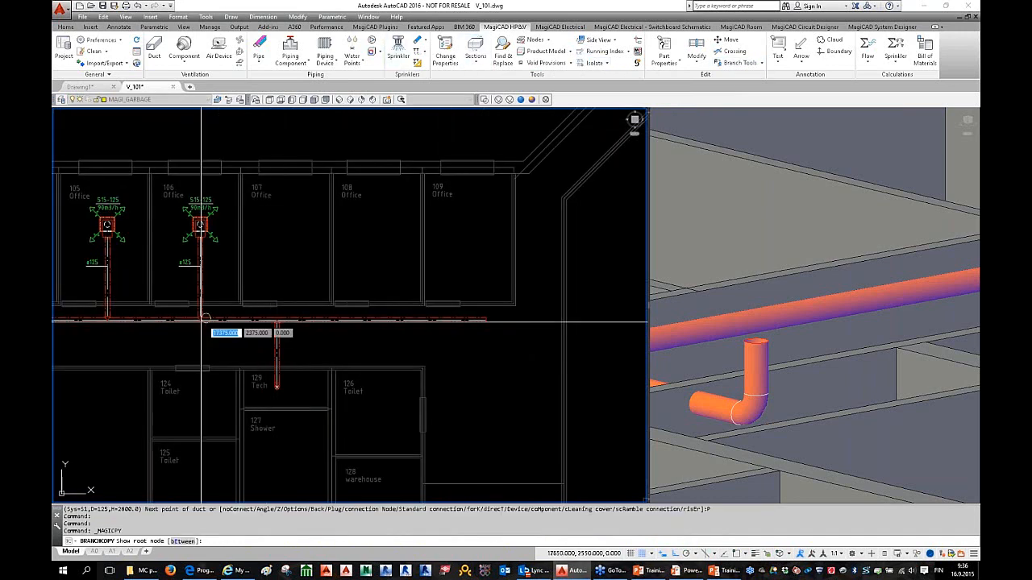
{"action": "left_click", "coordinate": [200, 320]}
{"action": "left_click", "coordinate": [200, 286]}
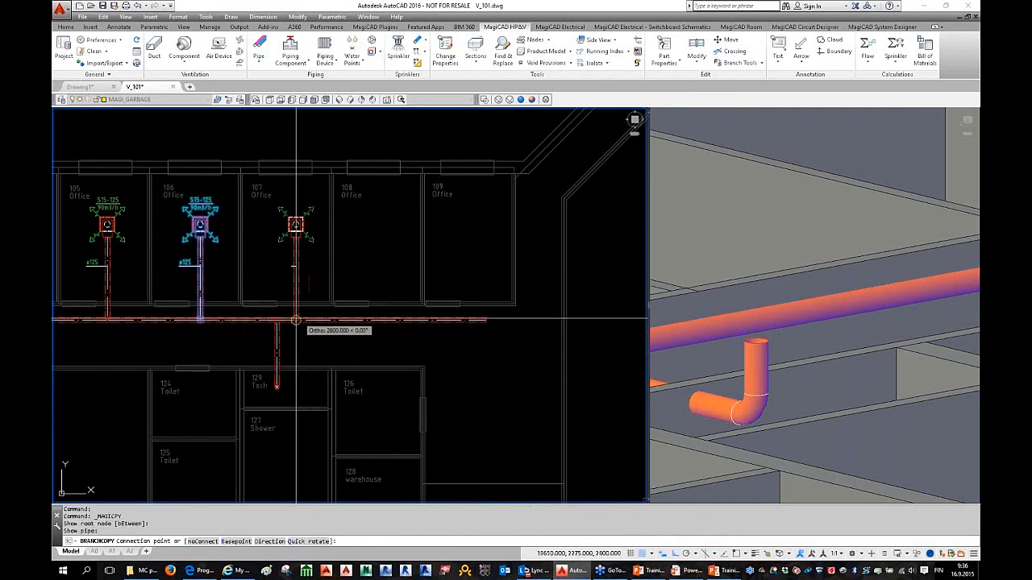
{"action": "left_click", "coordinate": [381, 320]}
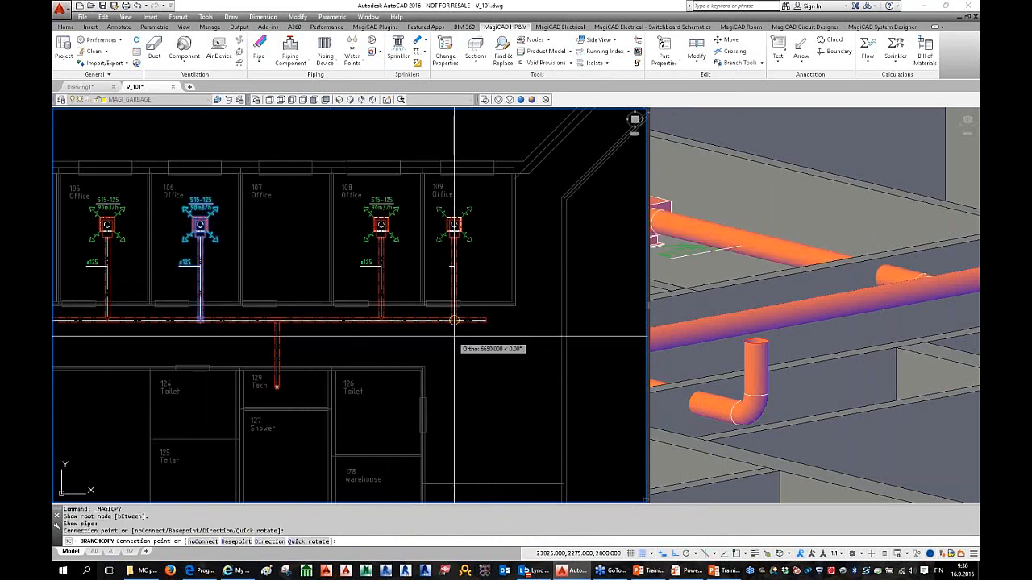
{"action": "left_click", "coordinate": [470, 320]}
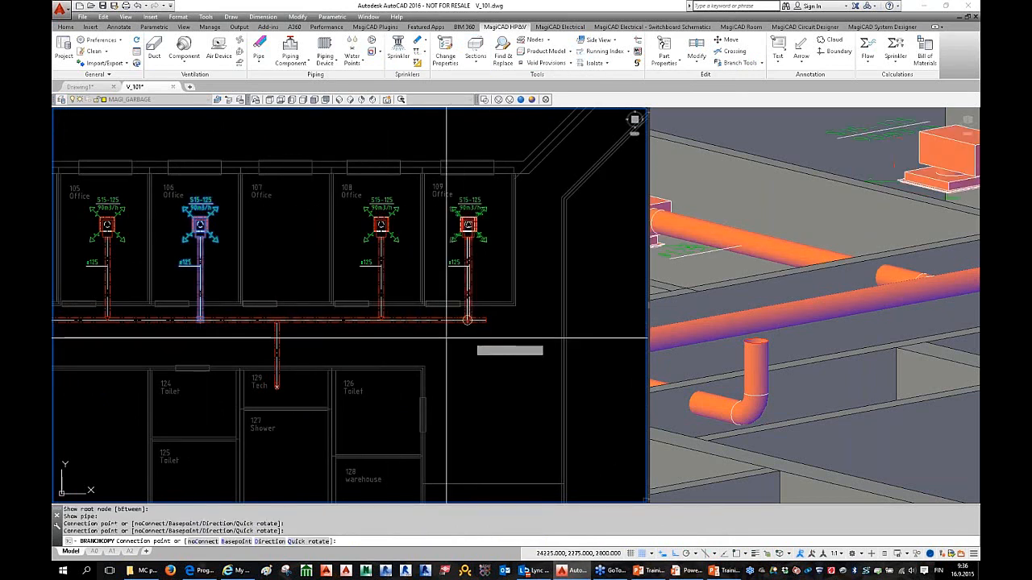
{"action": "left_click", "coordinate": [292, 320]}
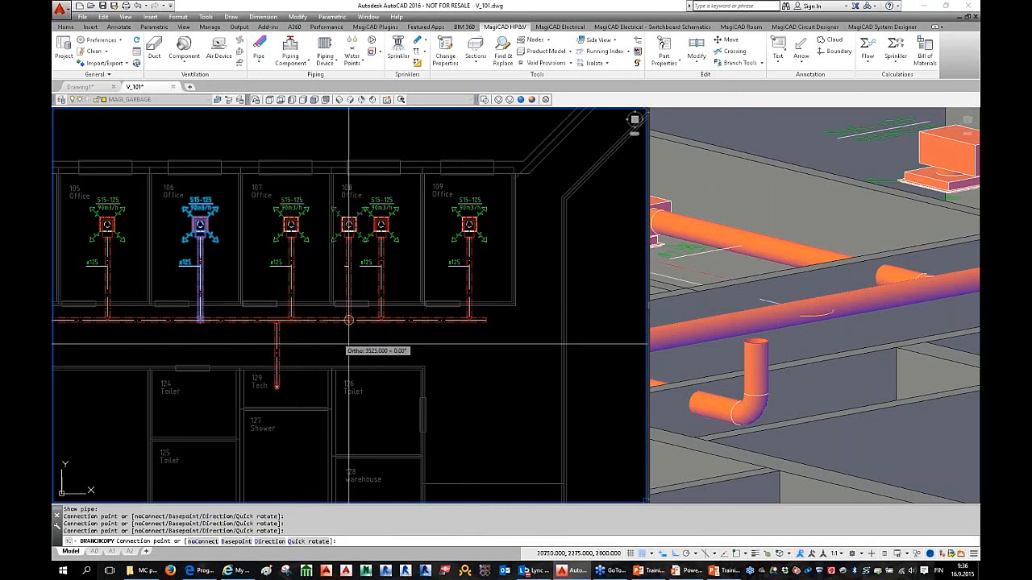
{"action": "key", "text": "Escape"}
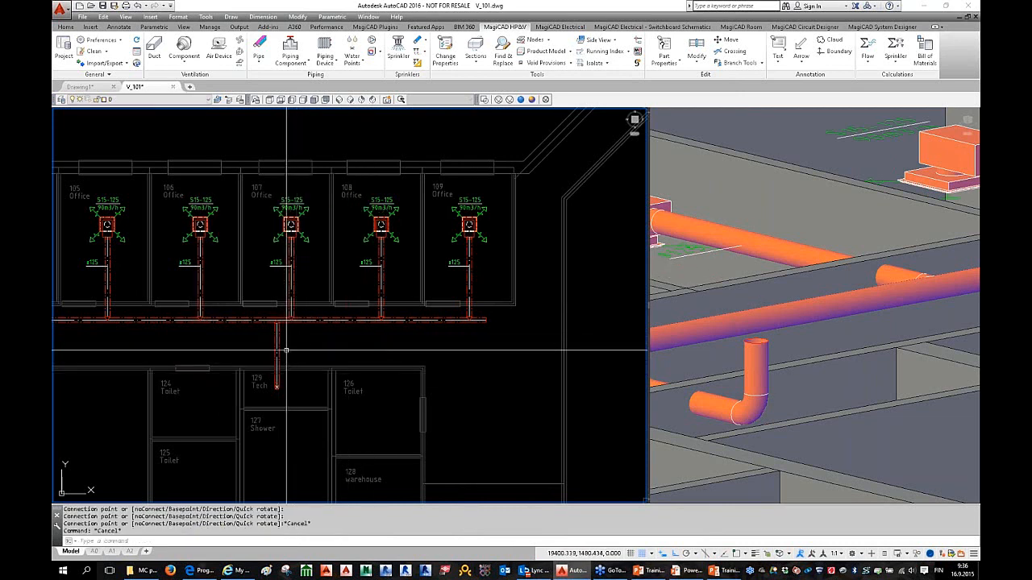
Step: Pan the plan and orbit the 3-D view to check the branches in all offices
{"action": "scroll", "coordinate": [379, 339], "scroll_direction": "down", "scroll_amount": 2}
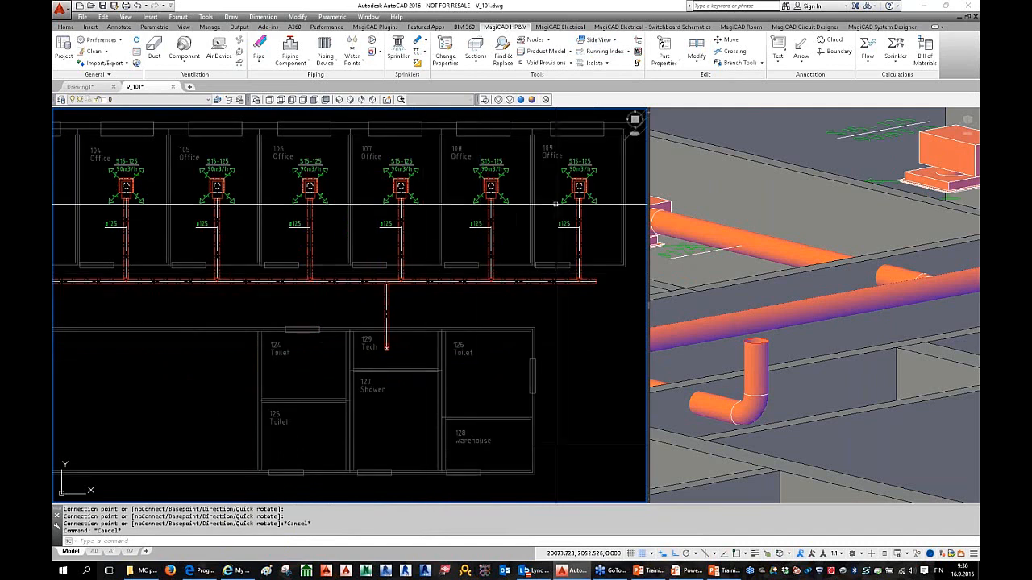
{"action": "key", "text": "Escape"}
{"action": "key", "text": "Escape"}
{"action": "key", "text": "Escape"}
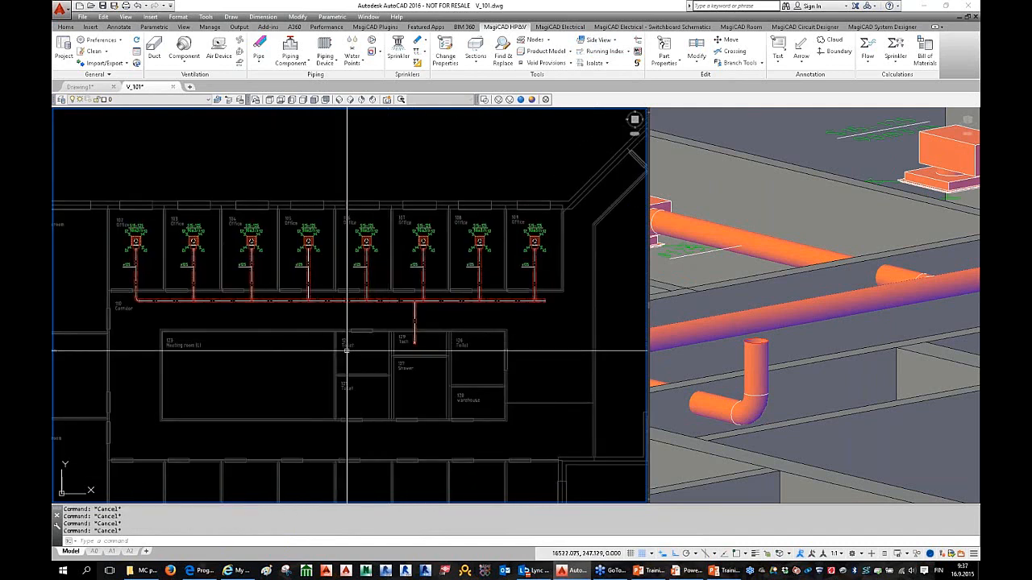
{"action": "middle_click_drag", "start_coordinate": [345, 338], "coordinate": [473, 341]}
{"action": "scroll", "coordinate": [772, 283], "scroll_direction": "down", "scroll_amount": 3}
{"action": "middle_click_drag", "start_coordinate": [773, 283], "coordinate": [903, 322], "text": "shift"}
{"action": "scroll", "coordinate": [843, 329], "scroll_direction": "up", "scroll_amount": 3}
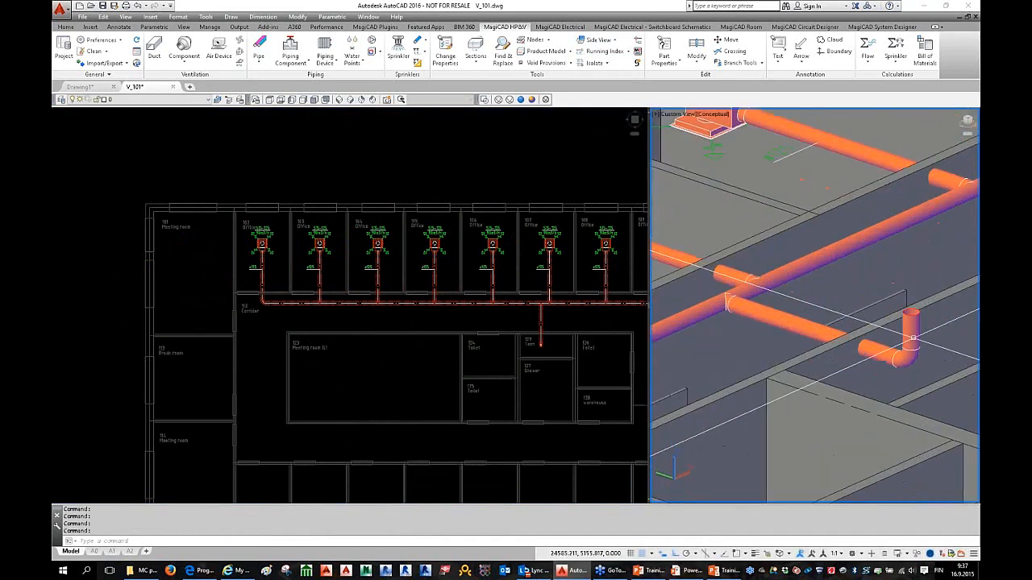
{"action": "scroll", "coordinate": [830, 355], "scroll_direction": "down", "scroll_amount": 4}
{"action": "mouse_move", "coordinate": [820, 369]}
{"action": "middle_mouse_down", "text": "shift"}
{"action": "mouse_move", "coordinate": [865, 421]}
{"action": "mouse_move", "coordinate": [831, 376]}
{"action": "middle_mouse_up", "text": "shift"}
{"action": "left_click", "coordinate": [310, 322]}
{"action": "scroll", "coordinate": [306, 318], "scroll_direction": "up", "scroll_amount": 4}
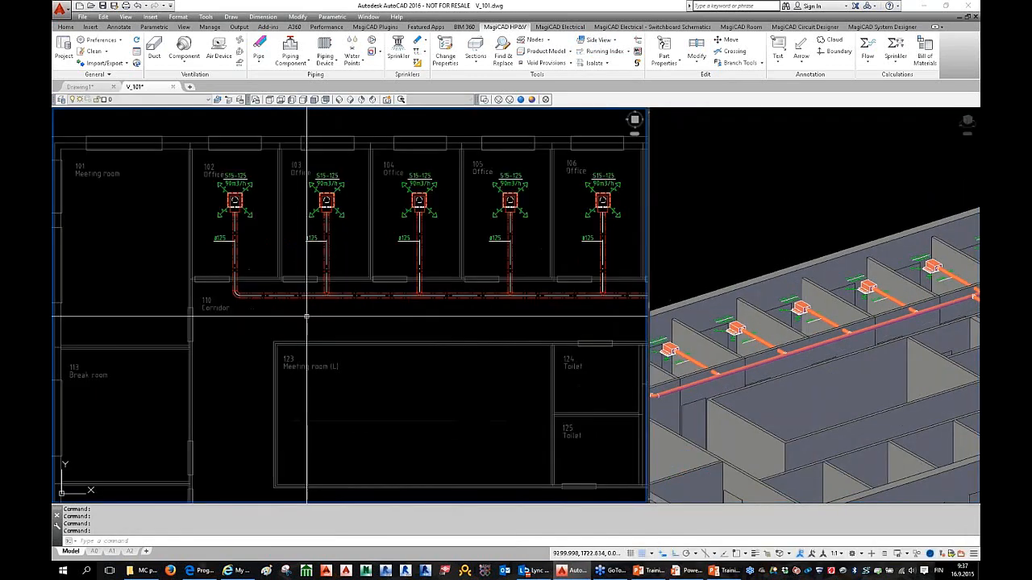
{"action": "double_click", "coordinate": [263, 302]}
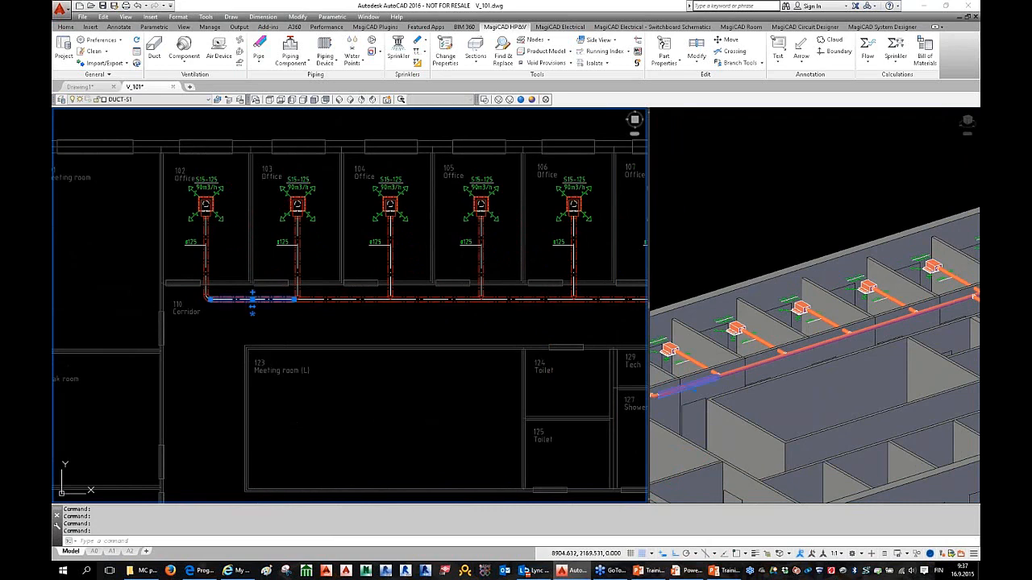
{"action": "left_click", "coordinate": [695, 100]}
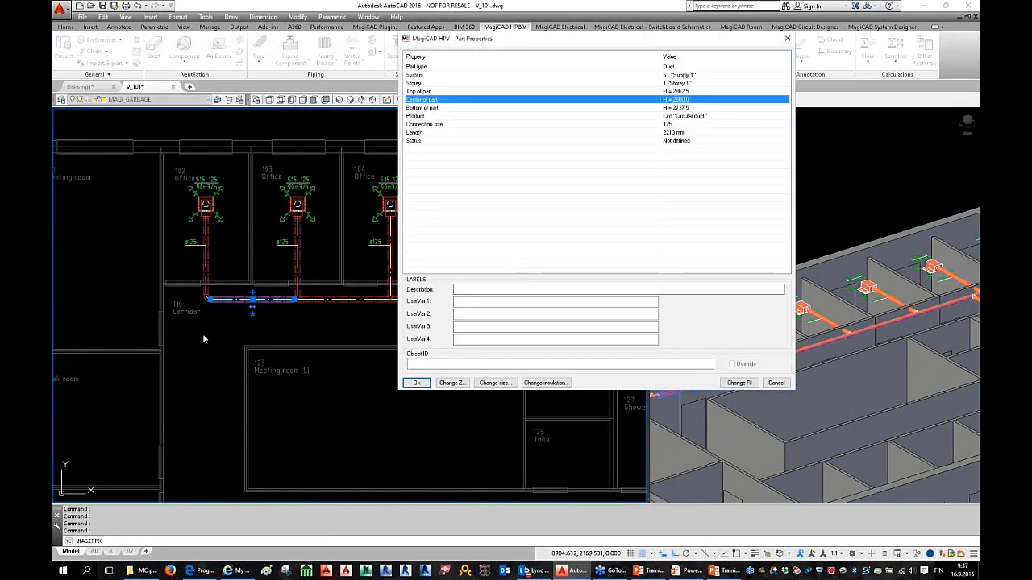
{"action": "key", "text": "Return"}
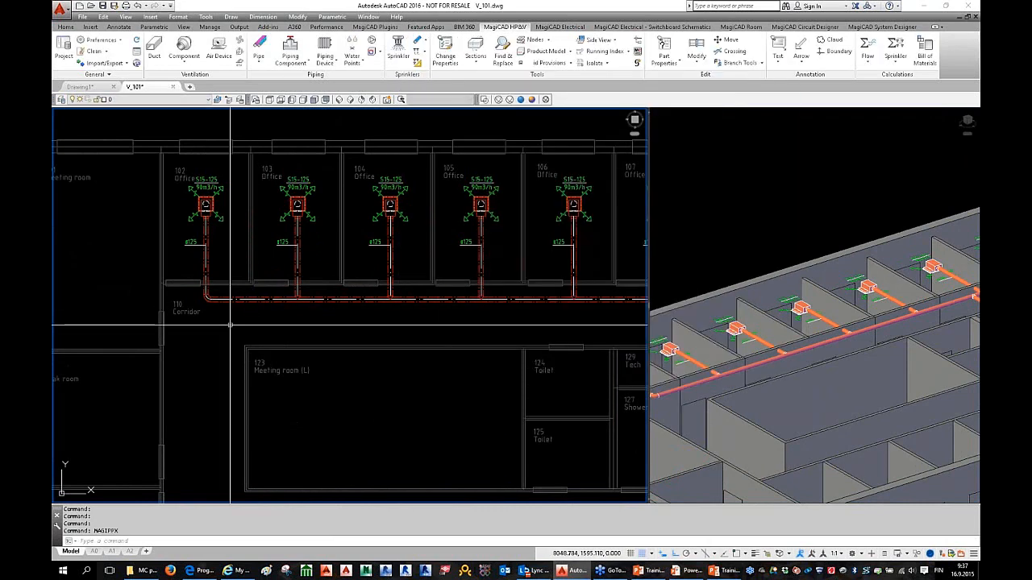
{"action": "double_click", "coordinate": [330, 301]}
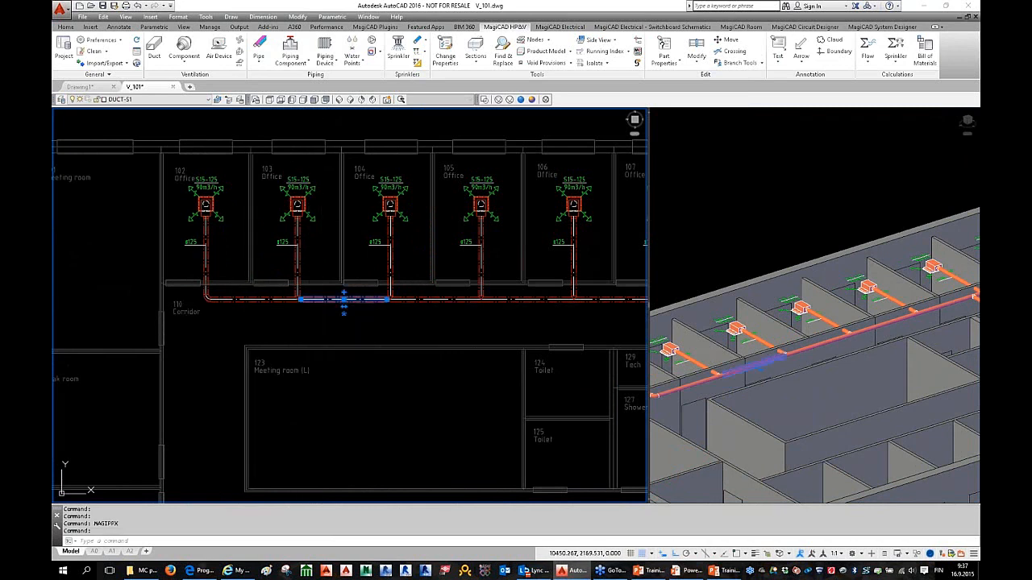
{"action": "left_click", "coordinate": [687, 127]}
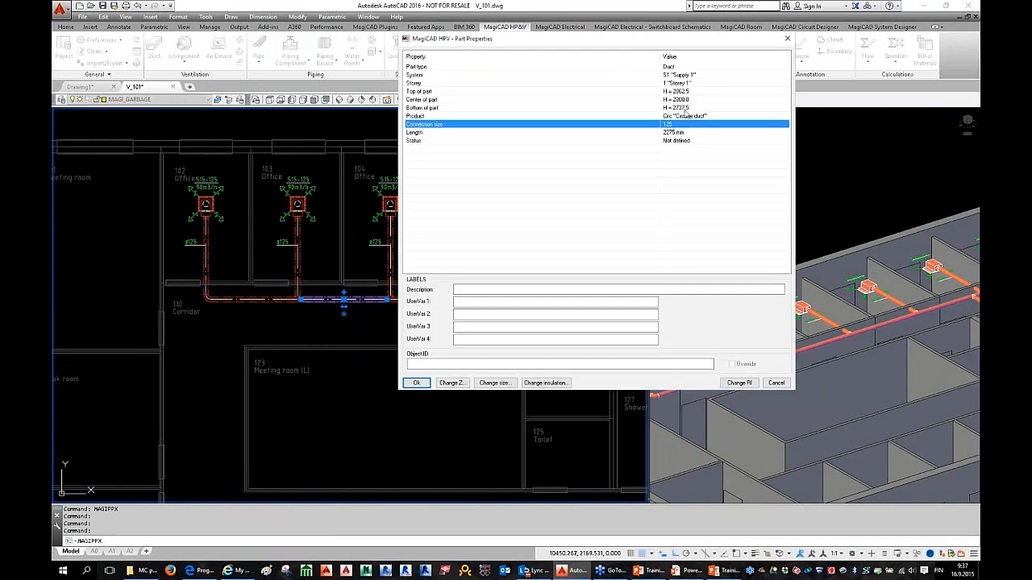
{"action": "left_click", "coordinate": [687, 100]}
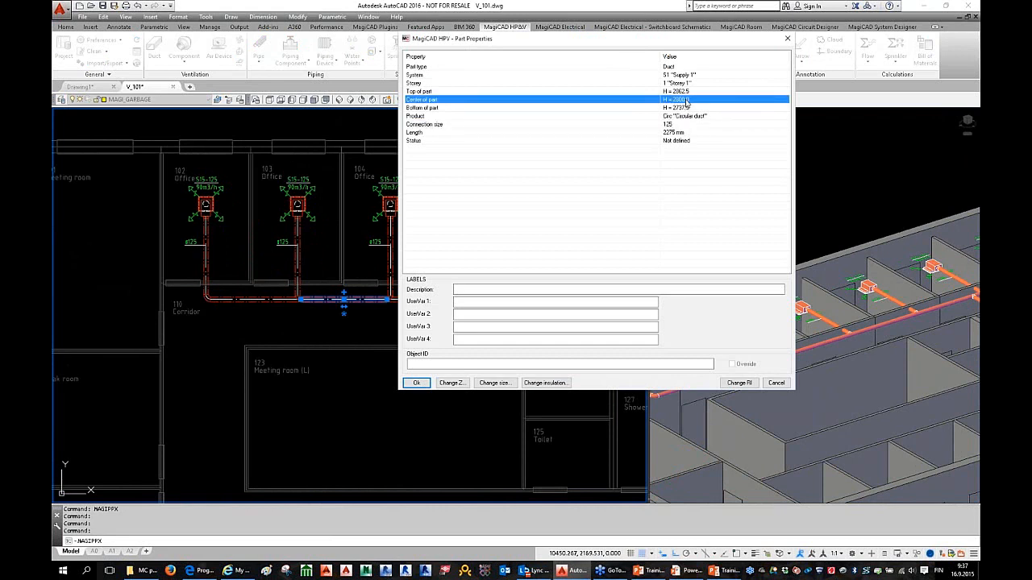
{"action": "left_click", "coordinate": [674, 133]}
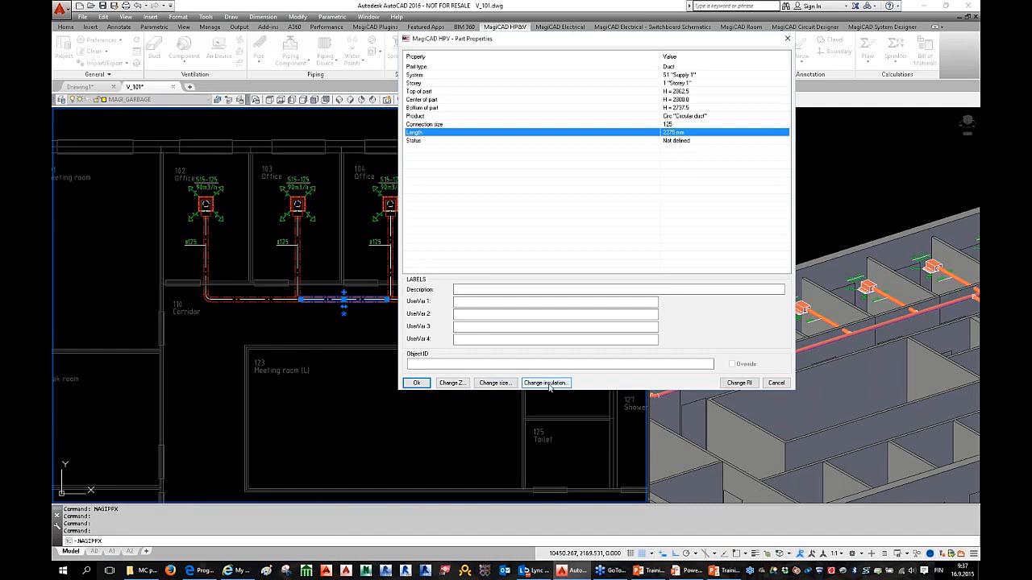
{"action": "left_click", "coordinate": [776, 382]}
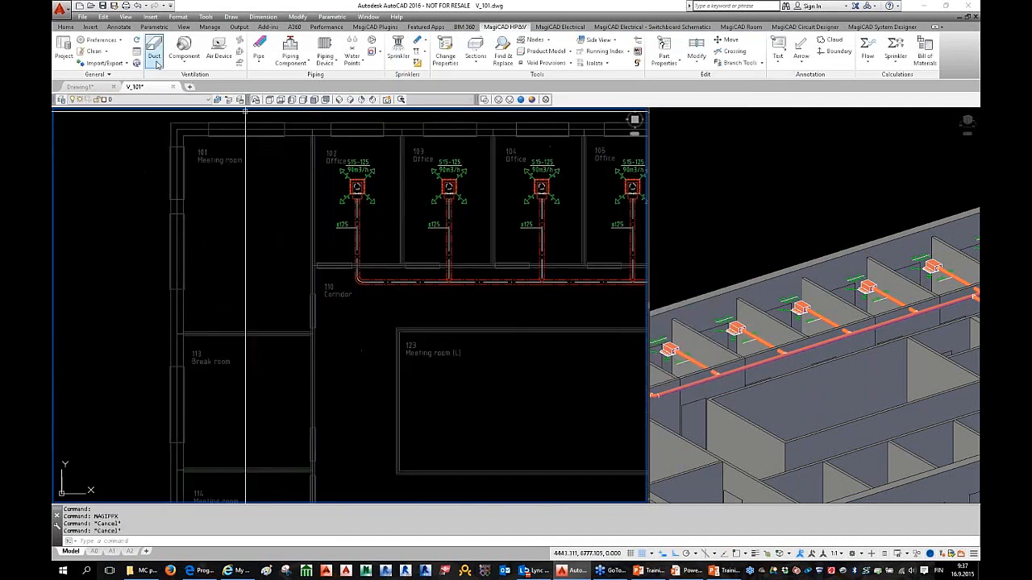
Step: Start a new duct at the corridor duct's end and run it 1250 mm west
{"action": "left_click", "coordinate": [155, 50]}
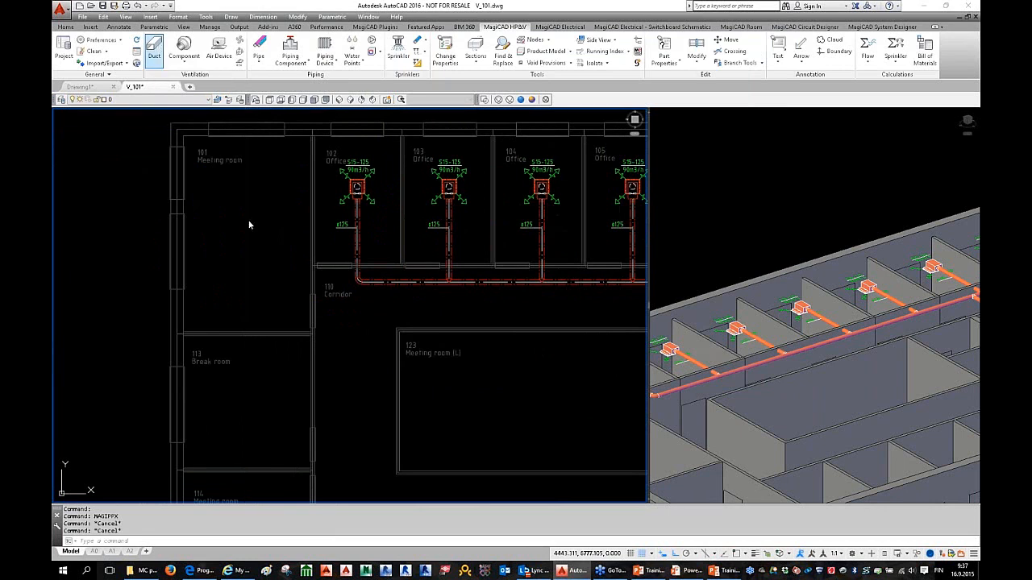
{"action": "scroll", "coordinate": [346, 287], "scroll_direction": "up", "scroll_amount": 4}
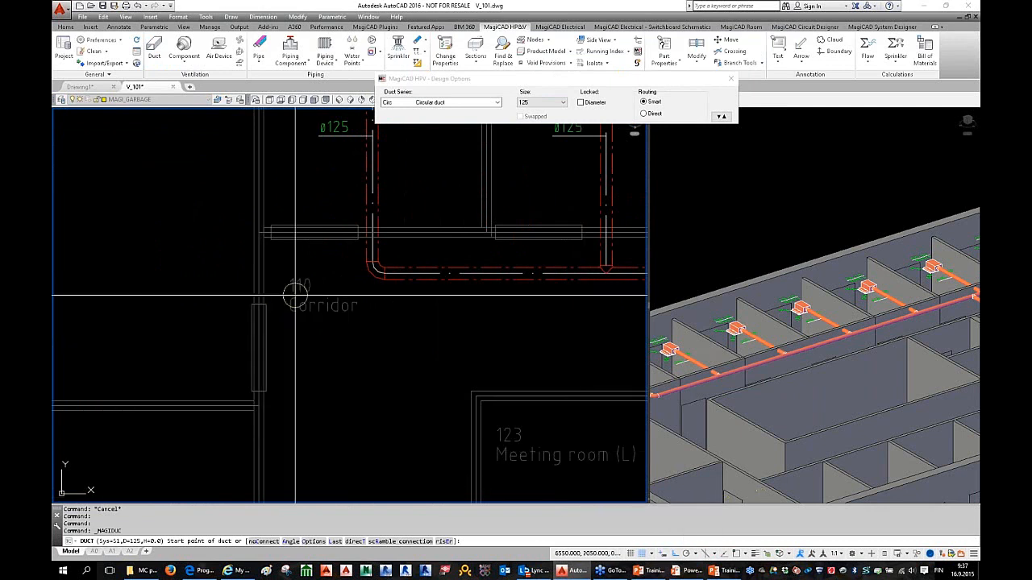
{"action": "left_click", "coordinate": [369, 276]}
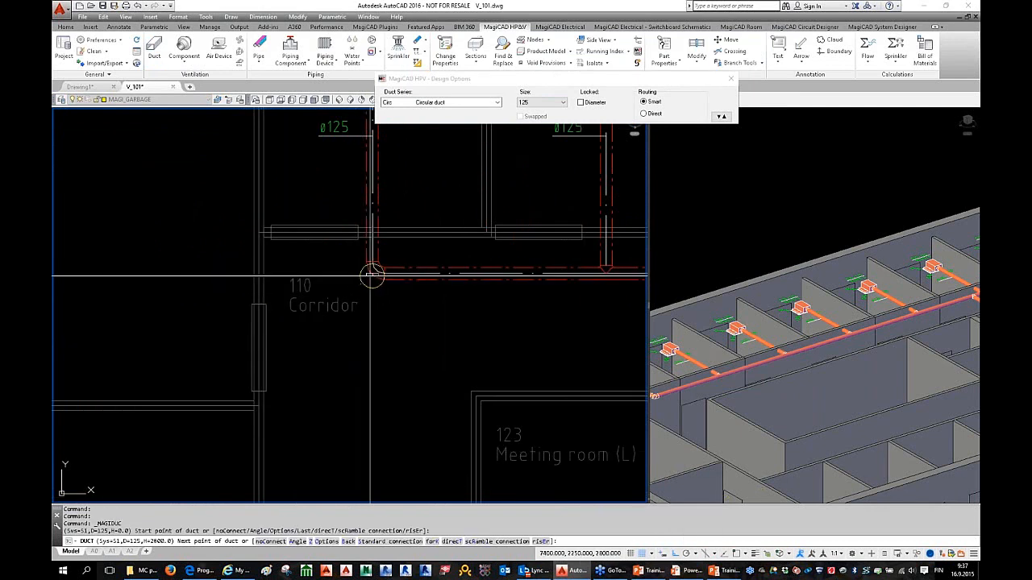
{"action": "middle_click_drag", "start_coordinate": [268, 333], "coordinate": [393, 342]}
{"action": "scroll", "coordinate": [394, 283], "scroll_direction": "down", "scroll_amount": 2}
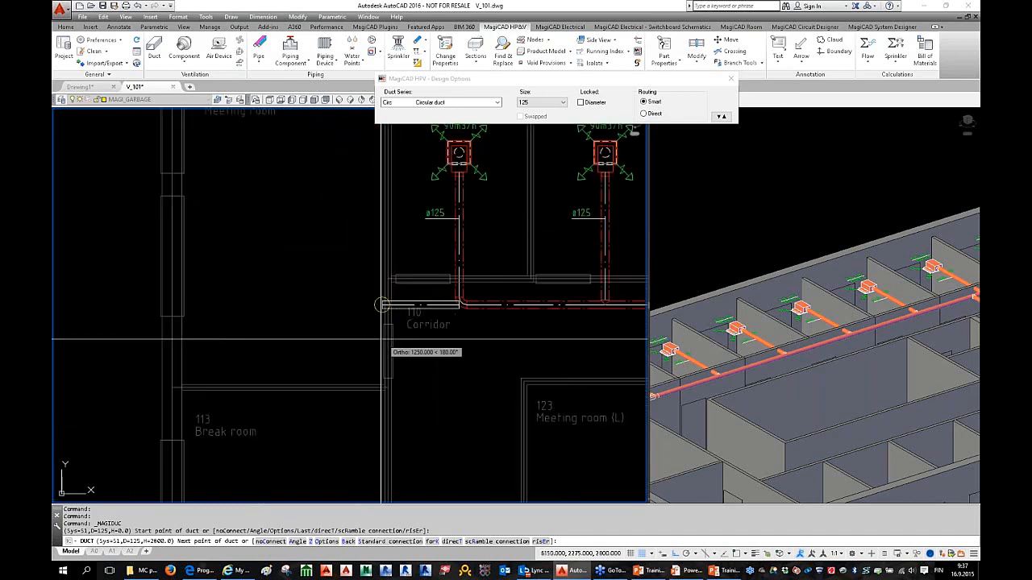
{"action": "left_click", "coordinate": [371, 338]}
Step: Check the duct run in the 3-D view, then bring up the duct routing options in the plan
{"action": "scroll", "coordinate": [368, 339], "scroll_direction": "down", "scroll_amount": 2}
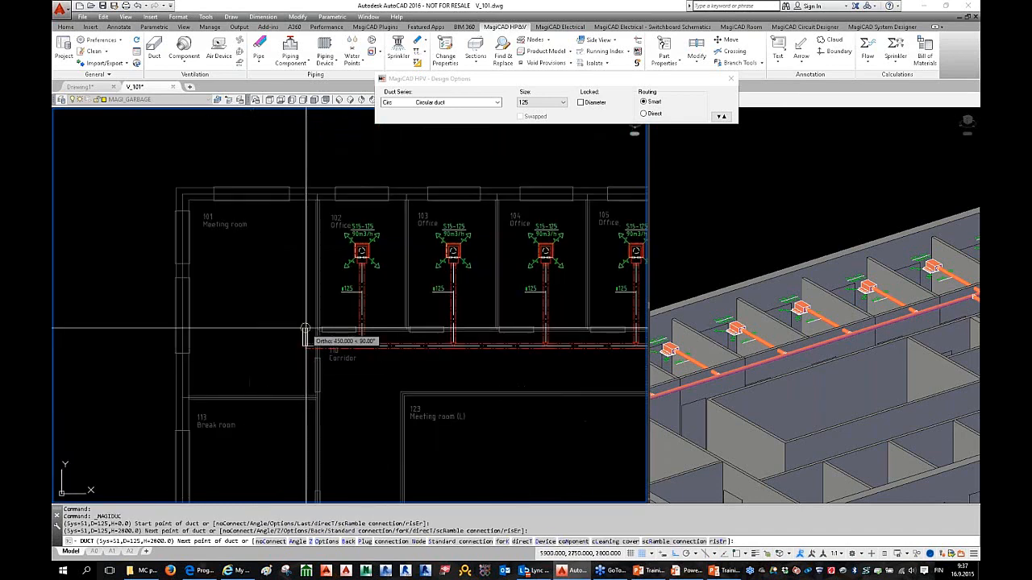
{"action": "middle_click_drag", "start_coordinate": [305, 331], "coordinate": [307, 308]}
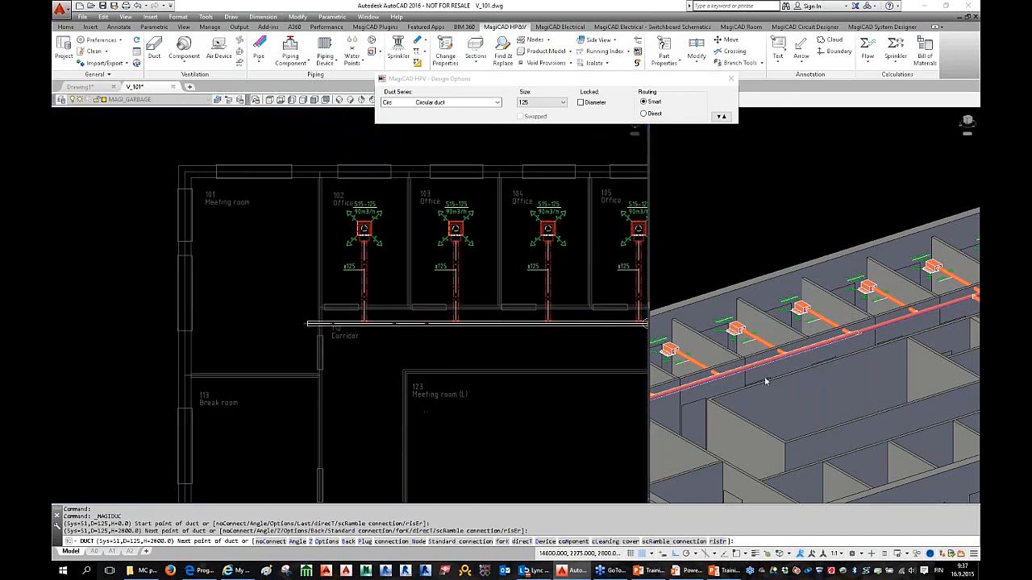
{"action": "middle_click_drag", "start_coordinate": [723, 383], "coordinate": [751, 373]}
{"action": "scroll", "coordinate": [751, 372], "scroll_direction": "up", "scroll_amount": 5}
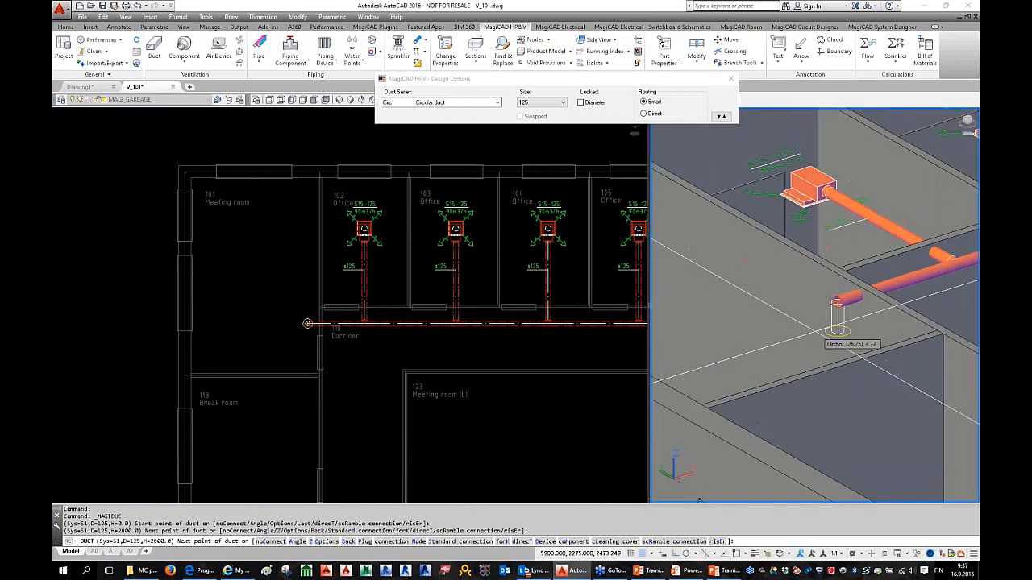
{"action": "left_click", "coordinate": [302, 300]}
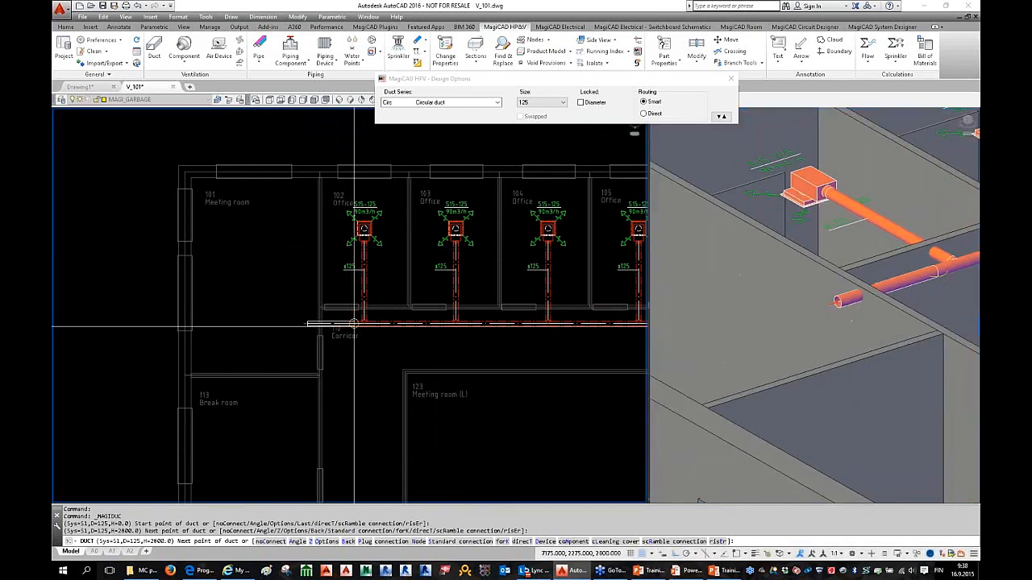
{"action": "right_click", "coordinate": [304, 286]}
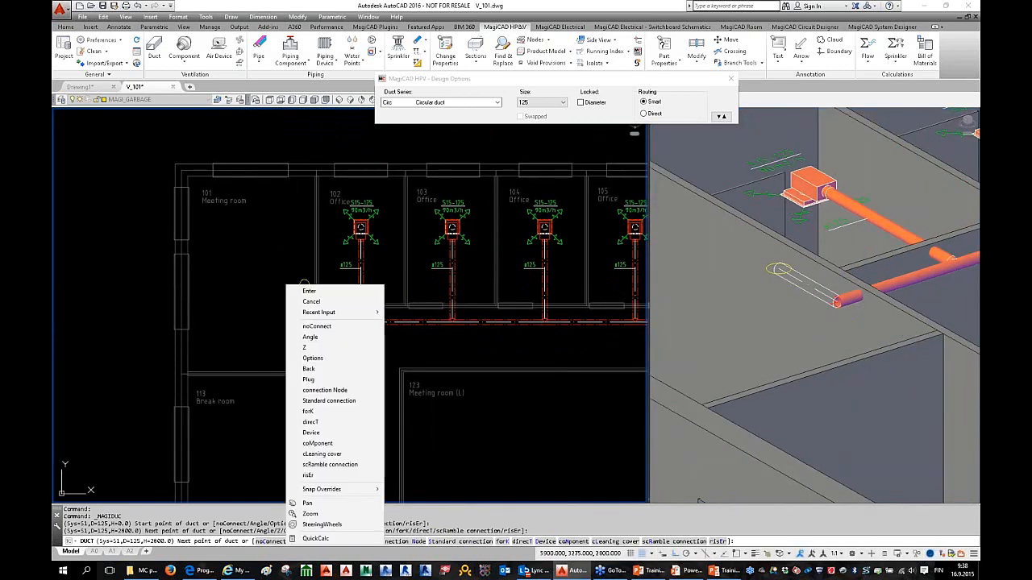
Step: Change the duct height and draw a short duct segment north from the corridor end
{"action": "left_click", "coordinate": [315, 348]}
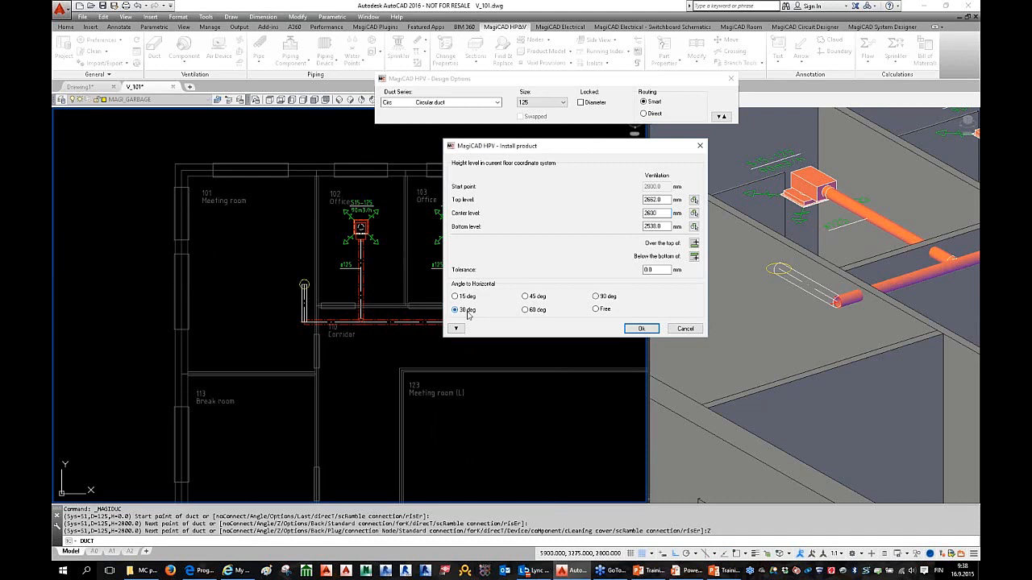
{"action": "left_click", "coordinate": [640, 329]}
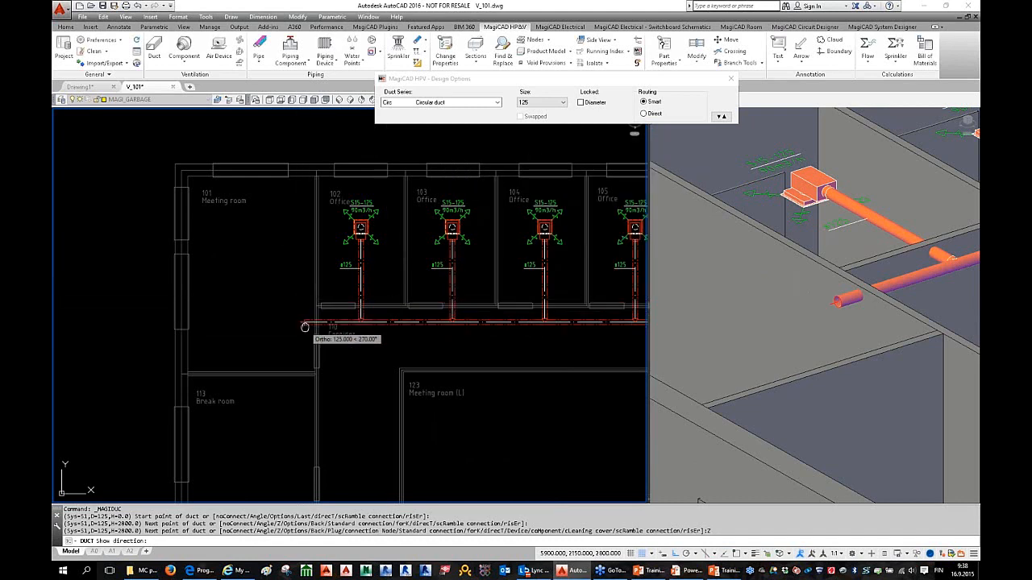
{"action": "scroll", "coordinate": [299, 312], "scroll_direction": "up", "scroll_amount": 2}
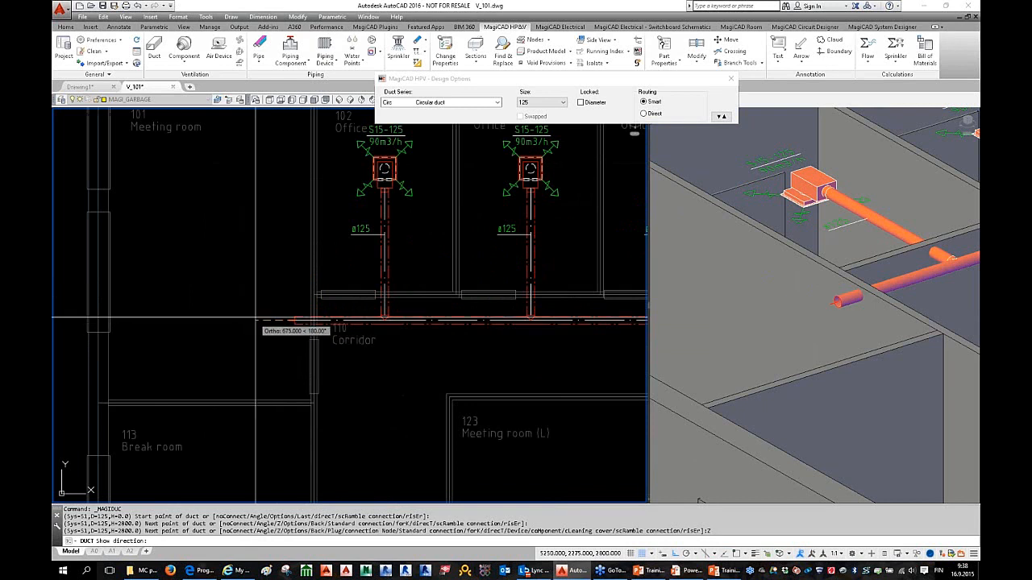
{"action": "left_click", "coordinate": [295, 227]}
{"action": "left_click", "coordinate": [301, 217]}
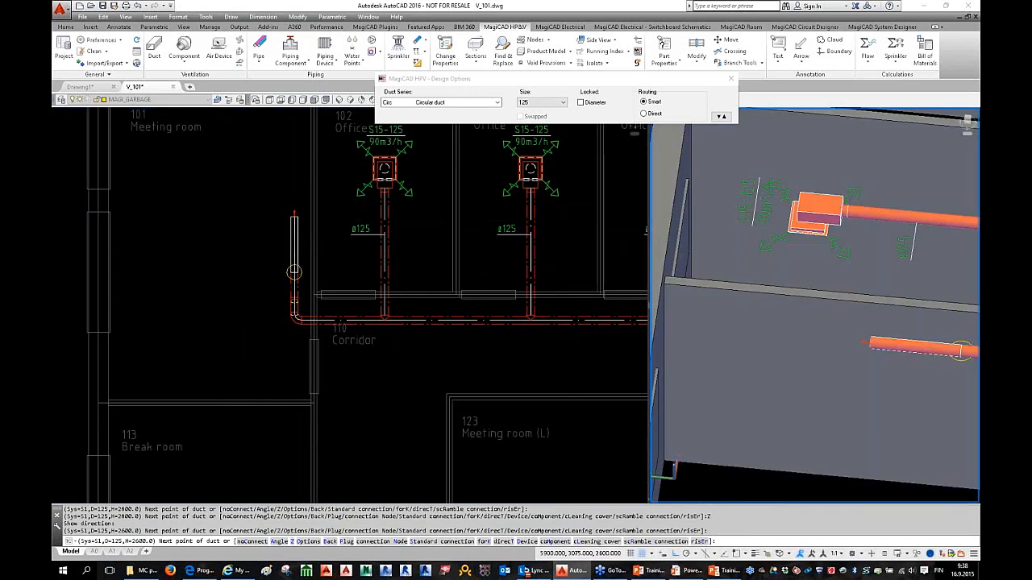
Step: Inspect the new bend in the 3-D view, then end the duct command
{"action": "middle_click_drag", "start_coordinate": [749, 343], "coordinate": [795, 305], "text": "shift"}
{"action": "scroll", "coordinate": [853, 313], "scroll_direction": "up", "scroll_amount": 2}
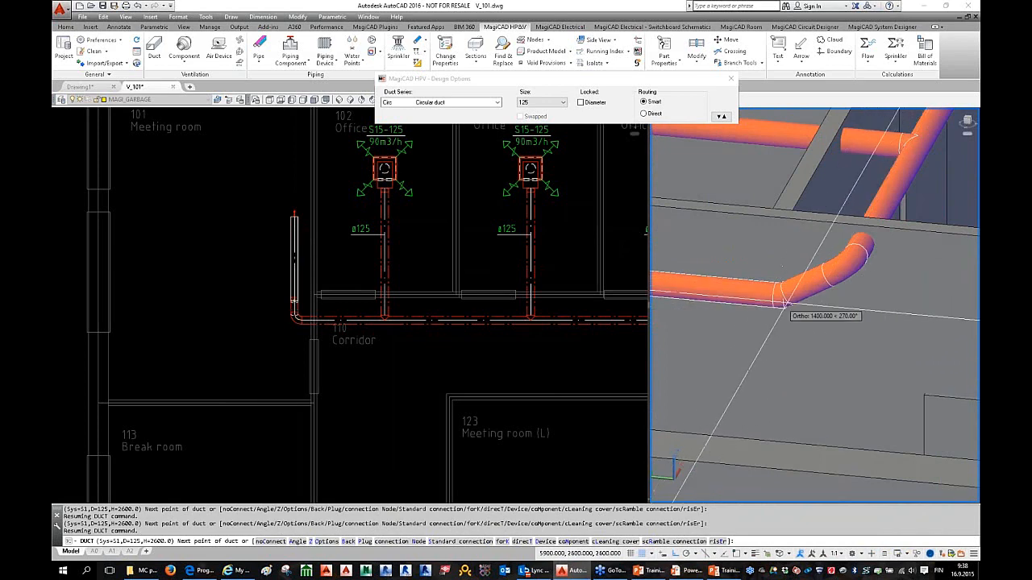
{"action": "left_click", "coordinate": [277, 258]}
{"action": "scroll", "coordinate": [399, 372], "scroll_direction": "down", "scroll_amount": 3}
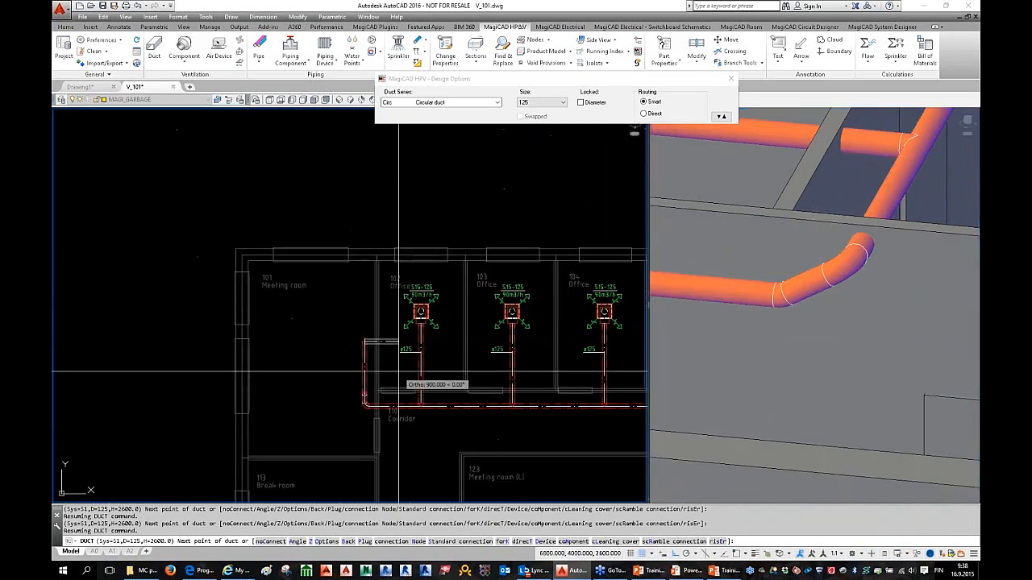
{"action": "middle_click_drag", "start_coordinate": [398, 372], "coordinate": [325, 325]}
{"action": "middle_click_drag", "start_coordinate": [290, 295], "coordinate": [287, 292]}
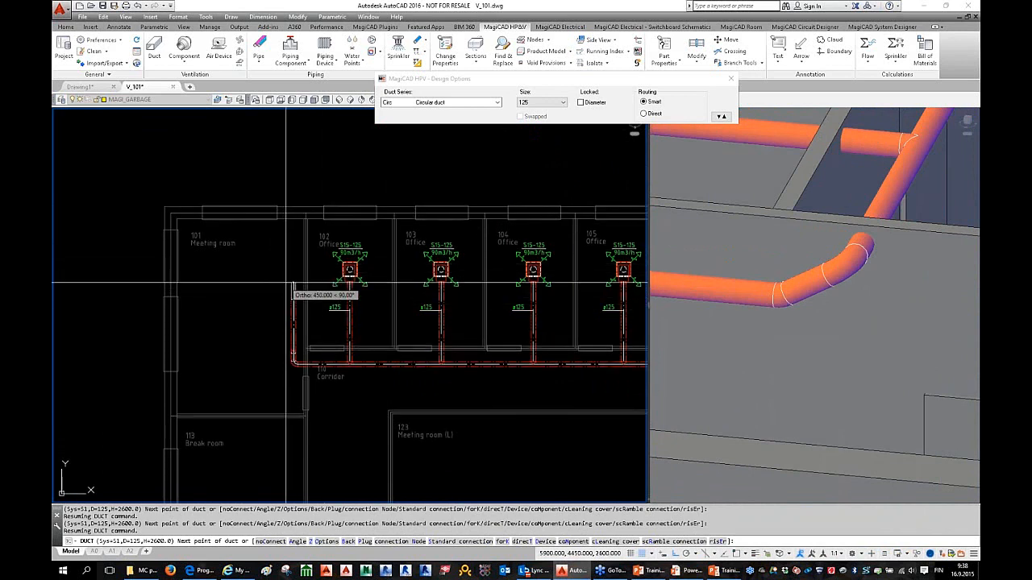
{"action": "middle_click", "coordinate": [294, 280]}
{"action": "key", "text": "Escape"}
{"action": "key", "text": "Escape"}
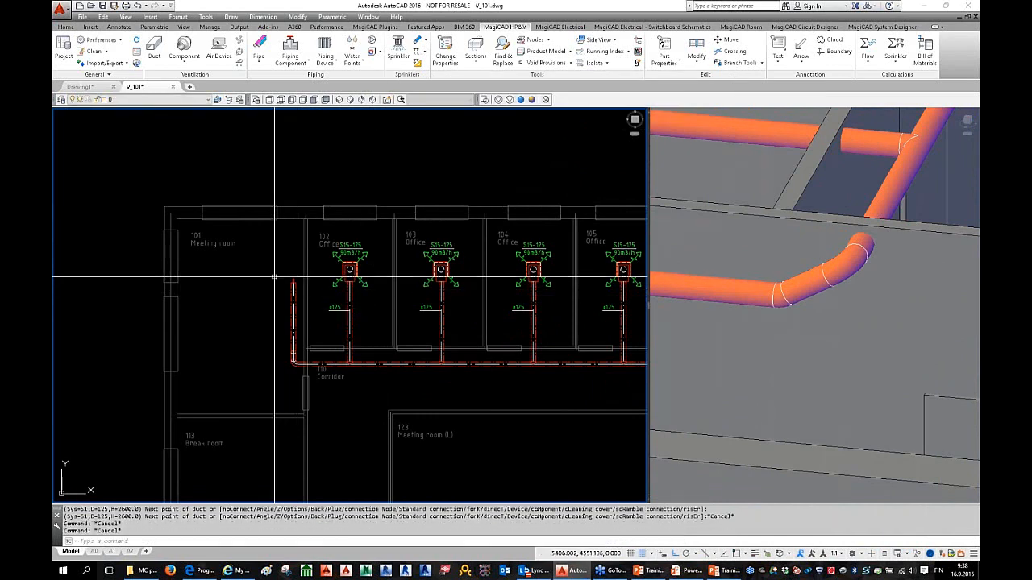
Step: Delete the trial duct run and the leftover duct piece at the corridor's west end
{"action": "left_click", "coordinate": [273, 255]}
{"action": "left_click", "coordinate": [349, 393]}
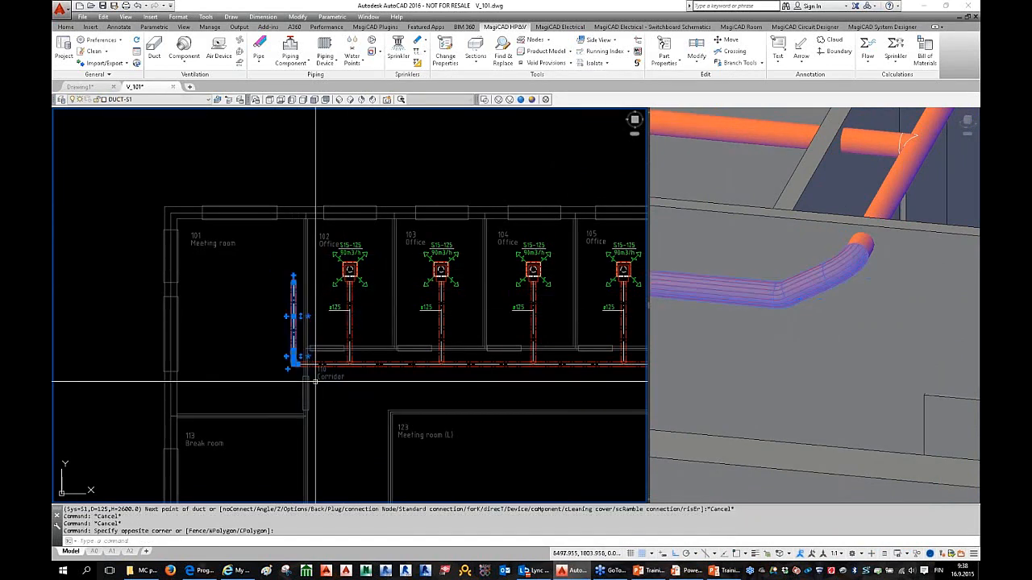
{"action": "scroll", "coordinate": [315, 359], "scroll_direction": "up", "scroll_amount": 2}
{"action": "key", "text": "Delete"}
{"action": "left_click", "coordinate": [322, 360]}
{"action": "scroll", "coordinate": [322, 361], "scroll_direction": "down", "scroll_amount": 4}
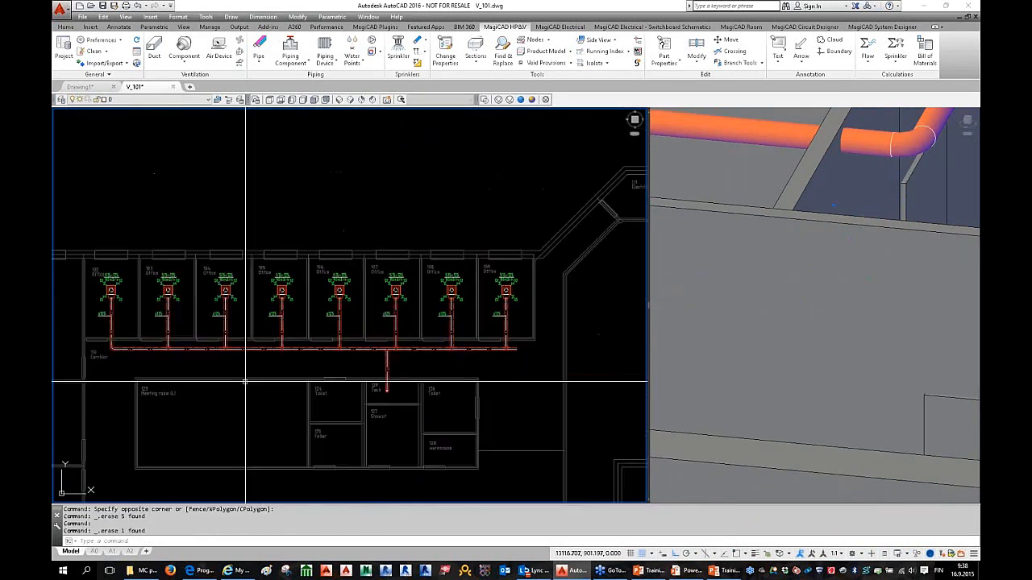
{"action": "key", "text": "Delete"}
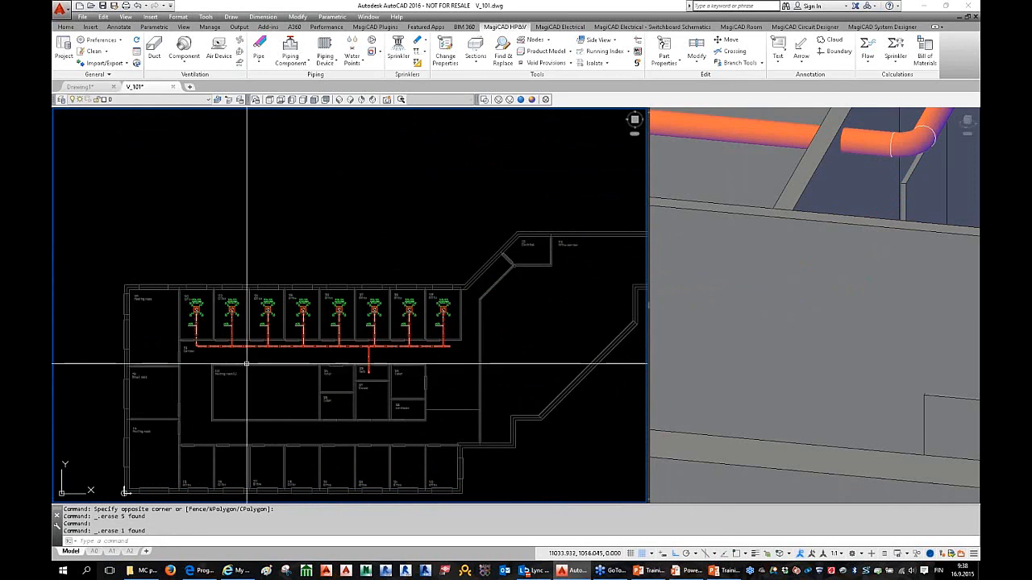
Step: Place ø125 size labels on the three corridor main duct sections
{"action": "scroll", "coordinate": [189, 356], "scroll_direction": "up", "scroll_amount": 2}
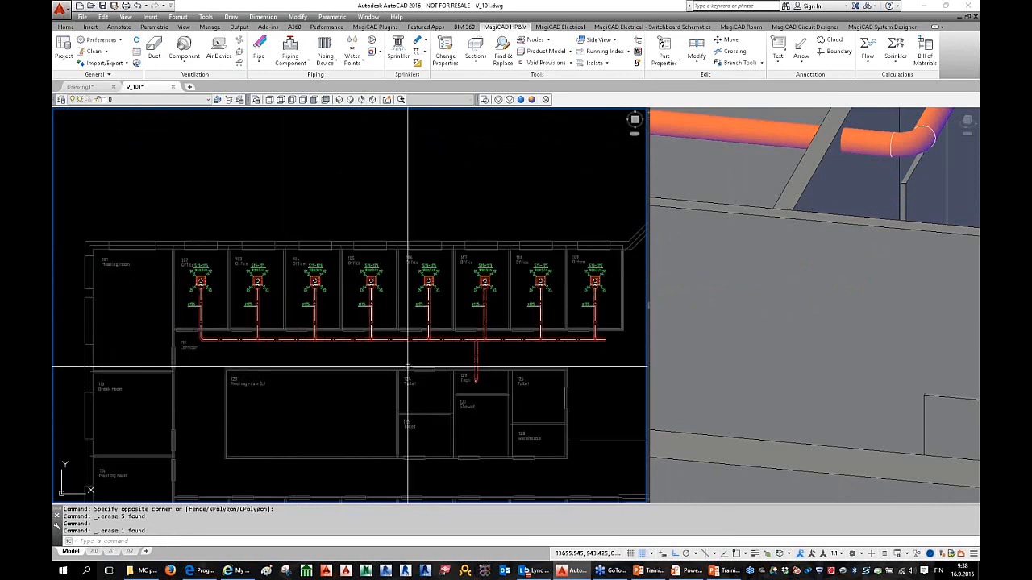
{"action": "left_click", "coordinate": [778, 55]}
{"action": "scroll", "coordinate": [239, 353], "scroll_direction": "up", "scroll_amount": 2}
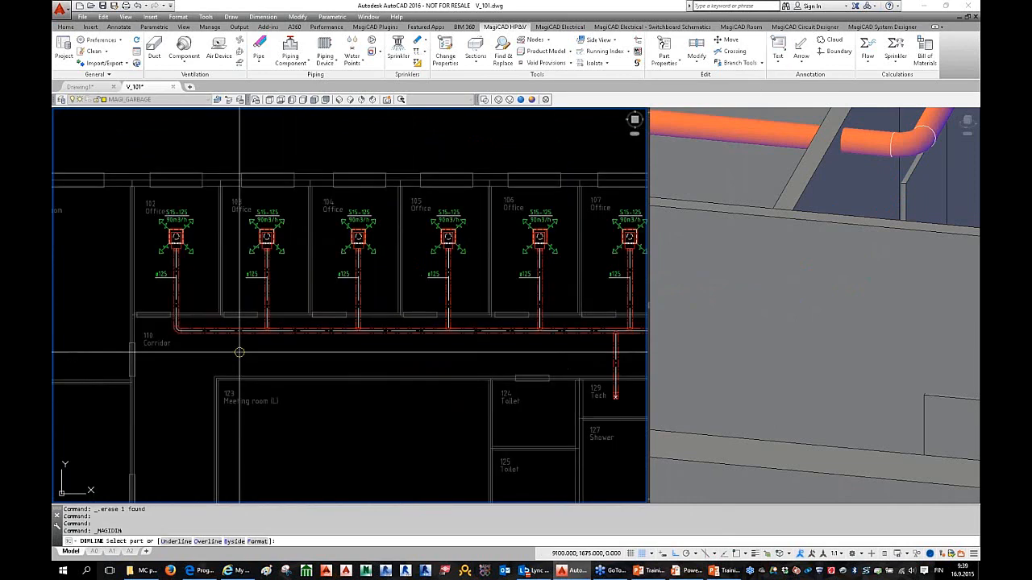
{"action": "left_click", "coordinate": [230, 331]}
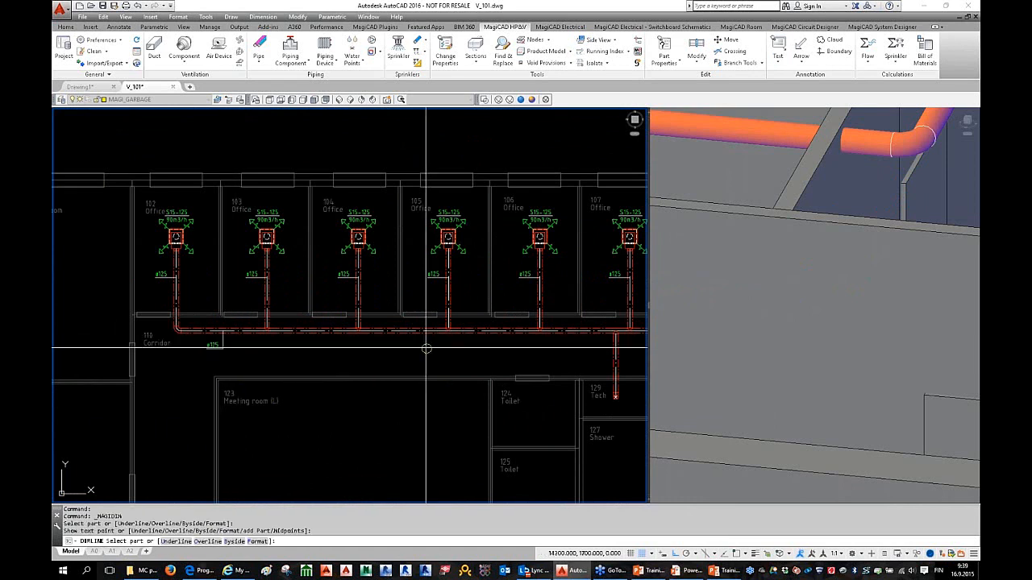
{"action": "left_click", "coordinate": [325, 332]}
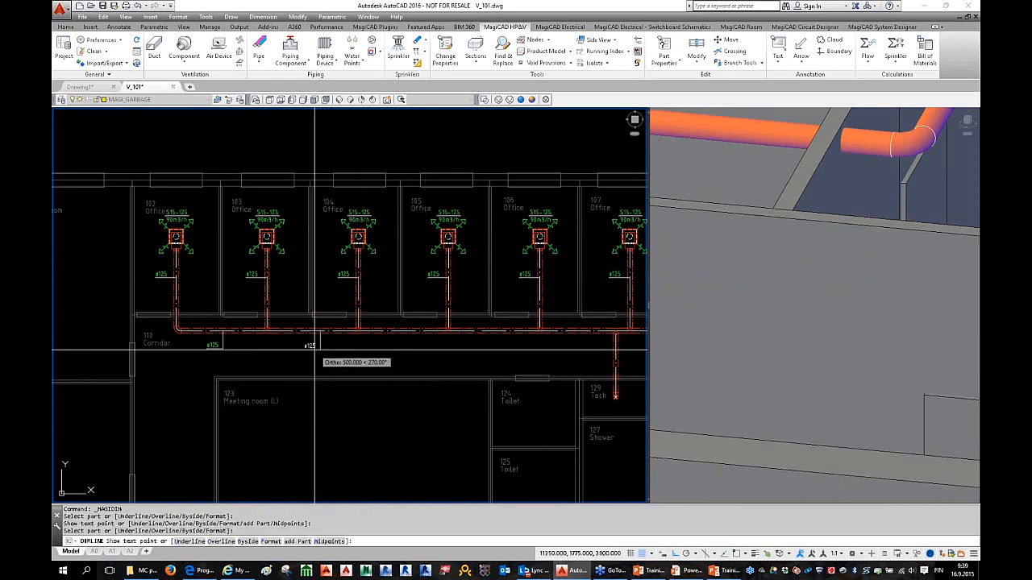
{"action": "left_click", "coordinate": [315, 348]}
{"action": "left_click", "coordinate": [407, 331]}
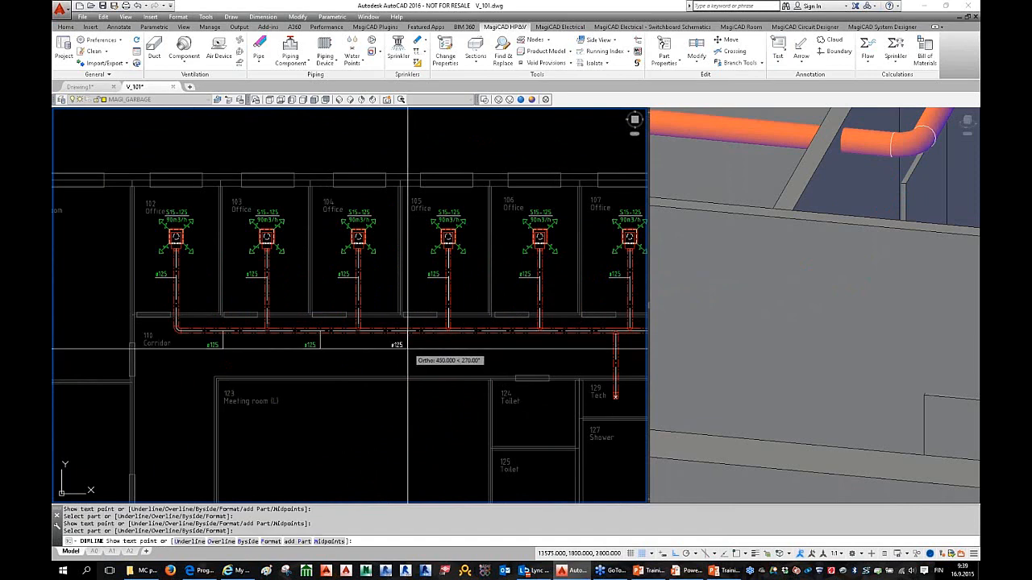
{"action": "left_click", "coordinate": [406, 349]}
{"action": "middle_click_drag", "start_coordinate": [527, 366], "coordinate": [409, 380]}
{"action": "left_click", "coordinate": [387, 344]}
{"action": "left_click", "coordinate": [387, 362]}
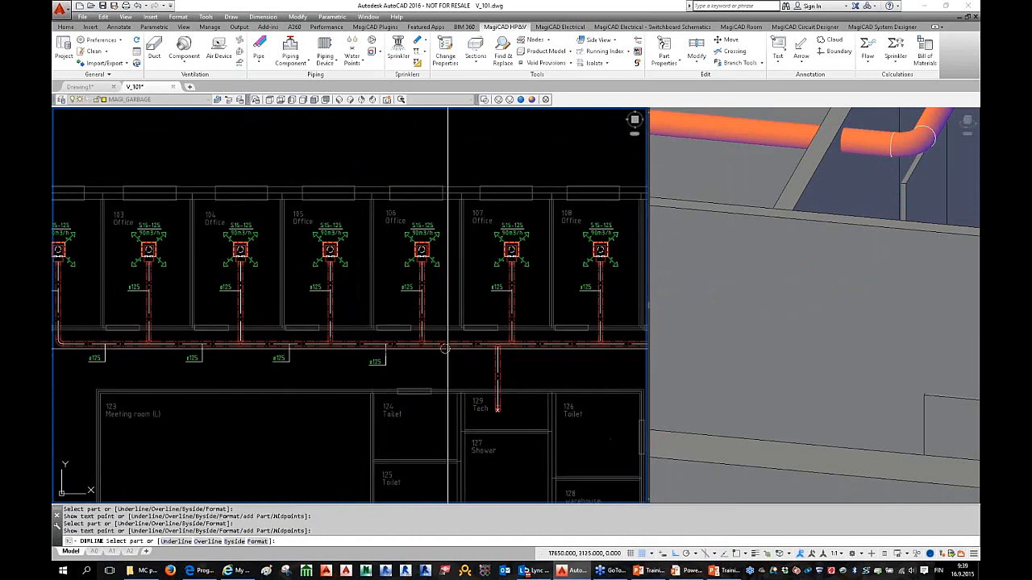
{"action": "key", "text": "Escape"}
Step: Add a ø125 label to the duct dropping into the Tech room
{"action": "scroll", "coordinate": [488, 363], "scroll_direction": "down", "scroll_amount": 2}
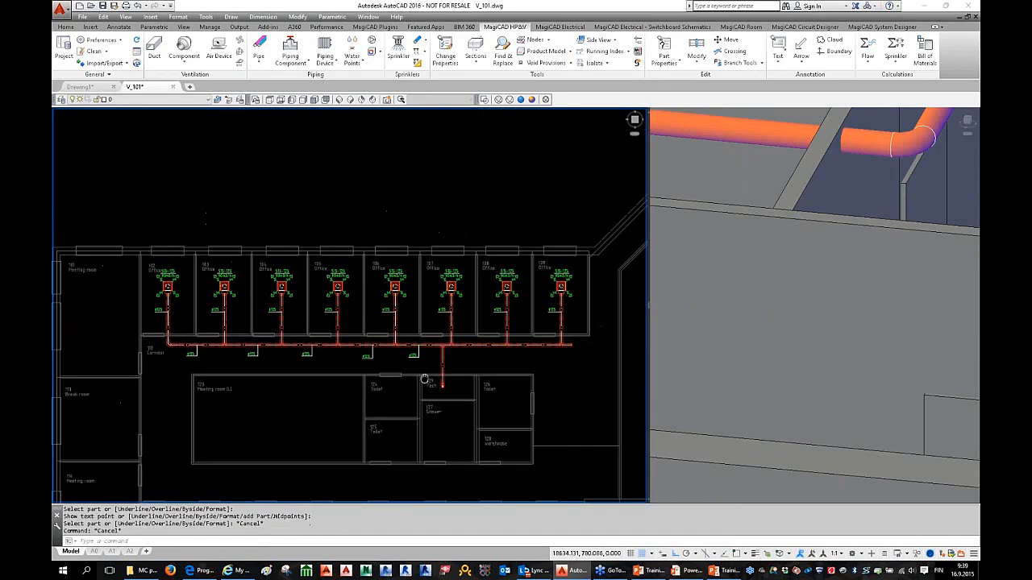
{"action": "middle_click_drag", "start_coordinate": [451, 377], "coordinate": [461, 363]}
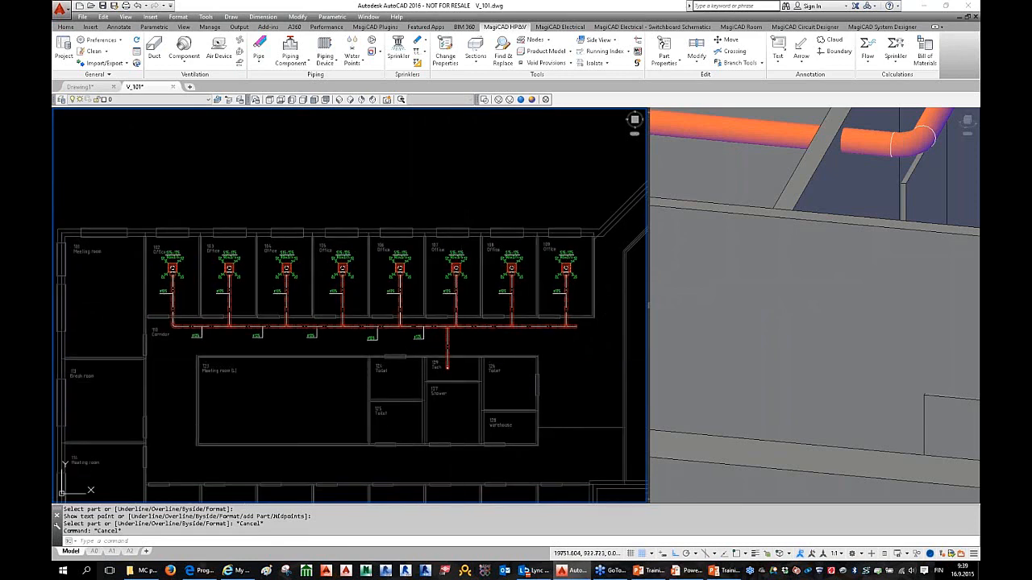
{"action": "scroll", "coordinate": [447, 374], "scroll_direction": "up", "scroll_amount": 2}
{"action": "key", "text": "Return"}
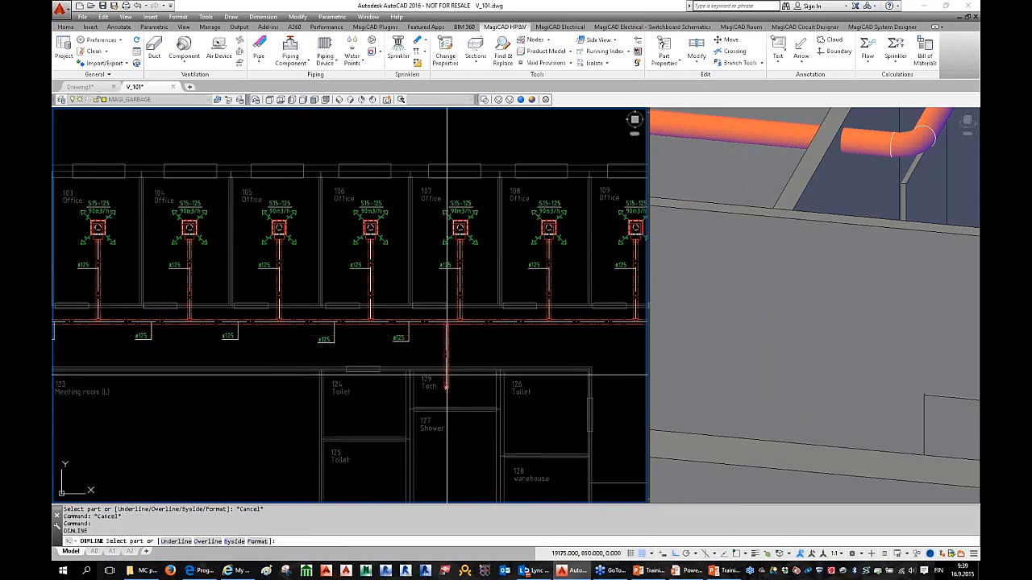
{"action": "left_click", "coordinate": [446, 374]}
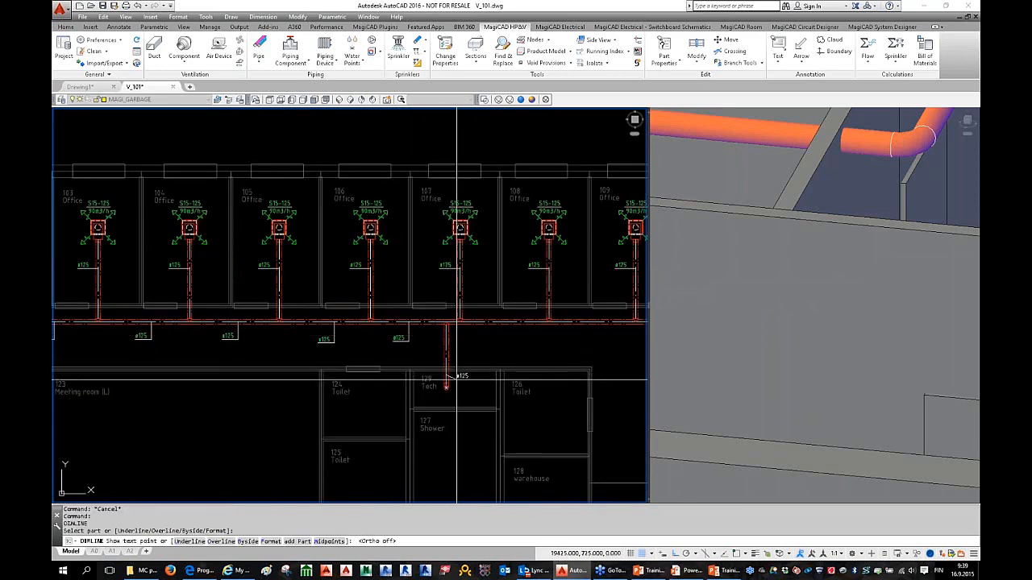
{"action": "key", "text": "Escape"}
{"action": "key", "text": "Escape"}
{"action": "key", "text": "Escape"}
{"action": "scroll", "coordinate": [378, 360], "scroll_direction": "down", "scroll_amount": 2}
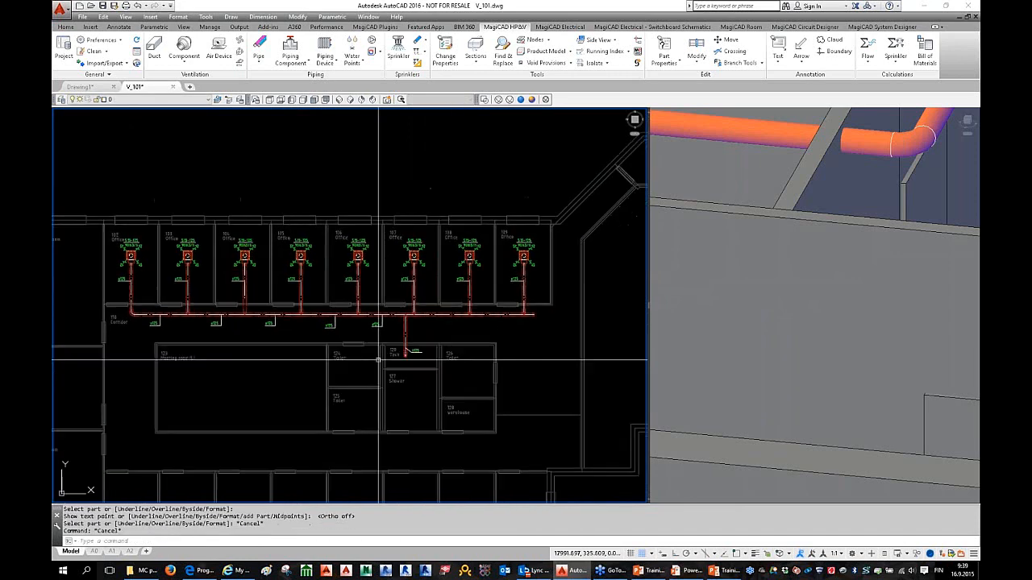
{"action": "middle_click_drag", "start_coordinate": [378, 360], "coordinate": [382, 374]}
{"action": "middle_click_drag", "start_coordinate": [179, 338], "coordinate": [200, 350]}
{"action": "scroll", "coordinate": [202, 349], "scroll_direction": "up", "scroll_amount": 2}
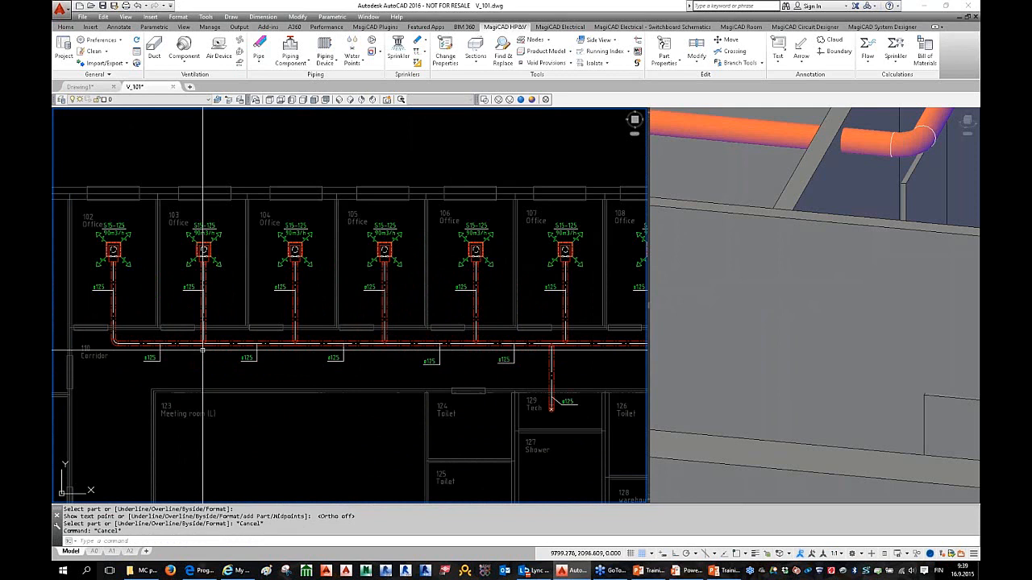
{"action": "scroll", "coordinate": [202, 350], "scroll_direction": "down", "scroll_amount": 3}
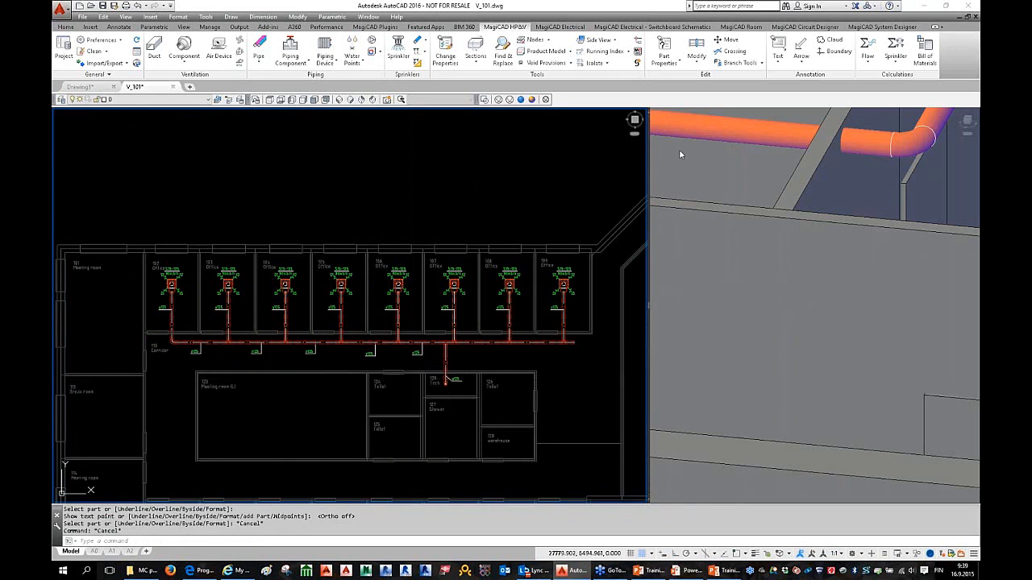
Step: Open the Ductworks Sizing dialog from the Flow dropdown on the MagiCAD HPV ribbon
{"action": "left_click", "coordinate": [866, 64]}
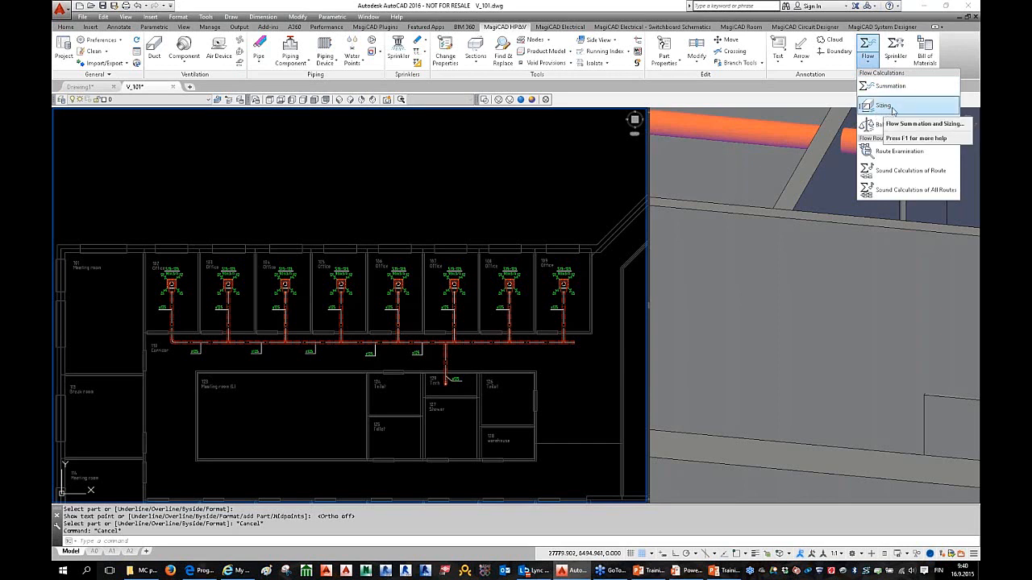
{"action": "left_click", "coordinate": [884, 106]}
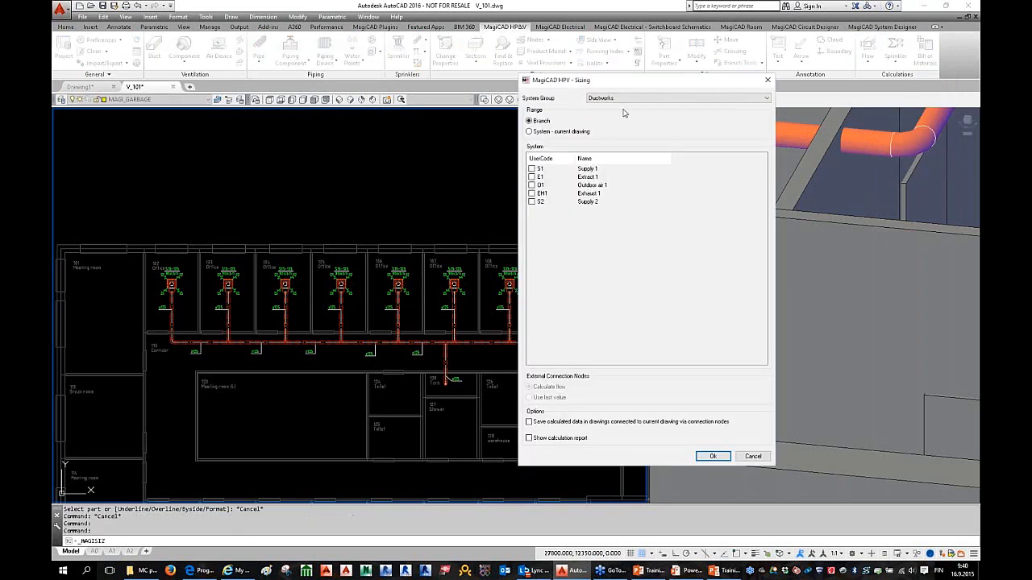
Step: Run sizing on the whole Supply 1 (S1) system with the calculation report enabled
{"action": "left_click", "coordinate": [554, 133]}
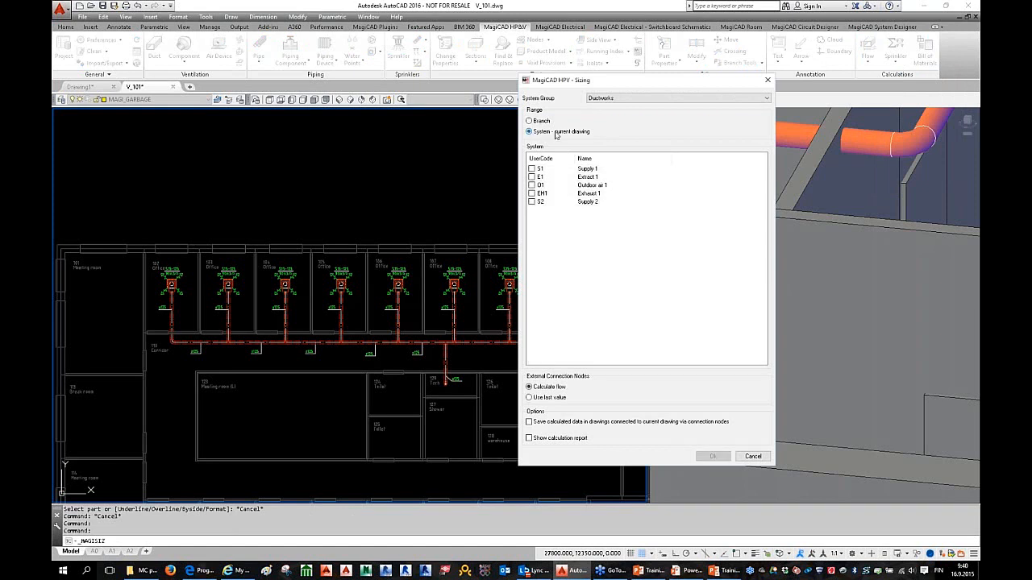
{"action": "left_click", "coordinate": [533, 170]}
{"action": "left_click", "coordinate": [593, 171]}
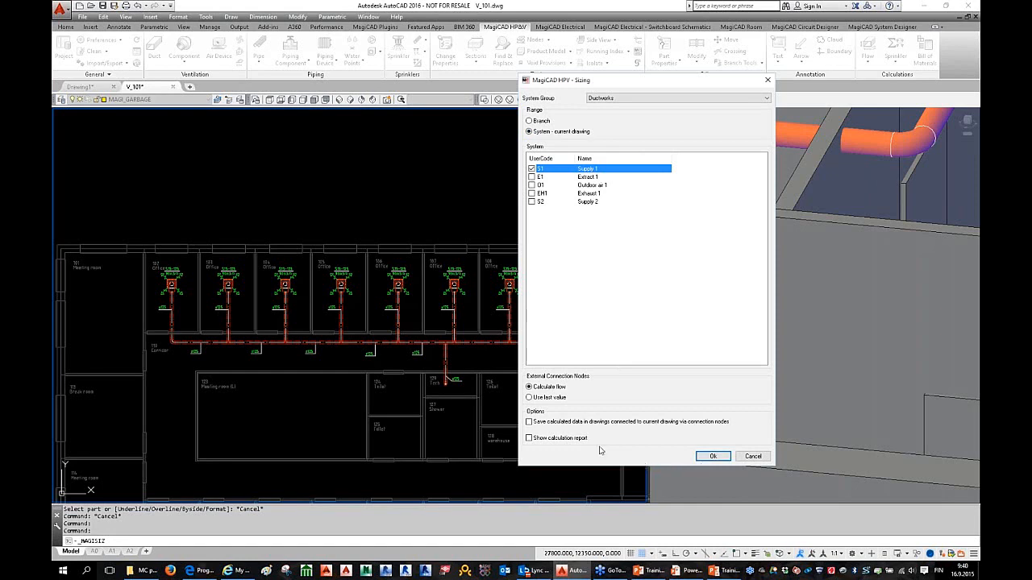
{"action": "left_click", "coordinate": [536, 440]}
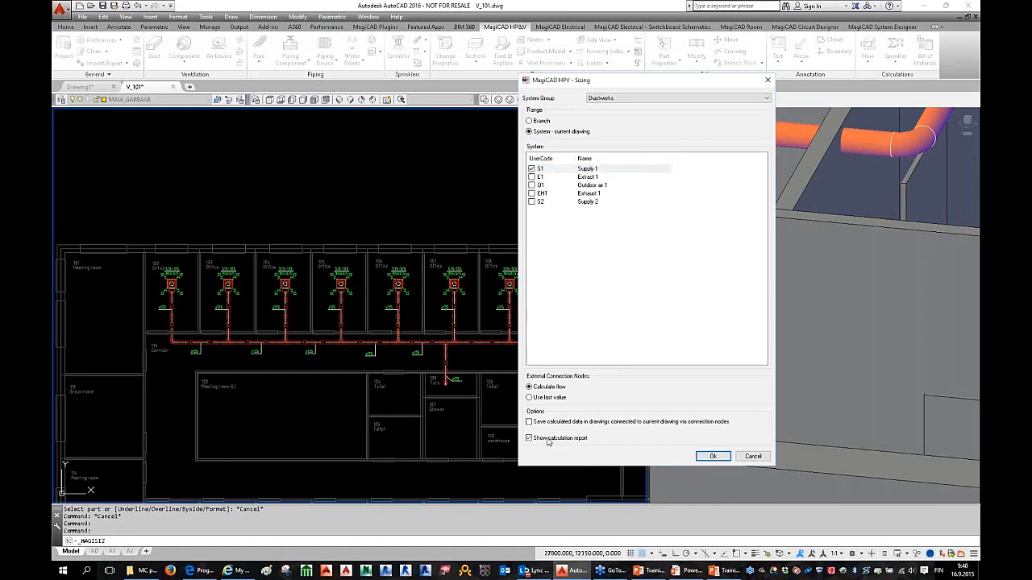
{"action": "left_click", "coordinate": [713, 456]}
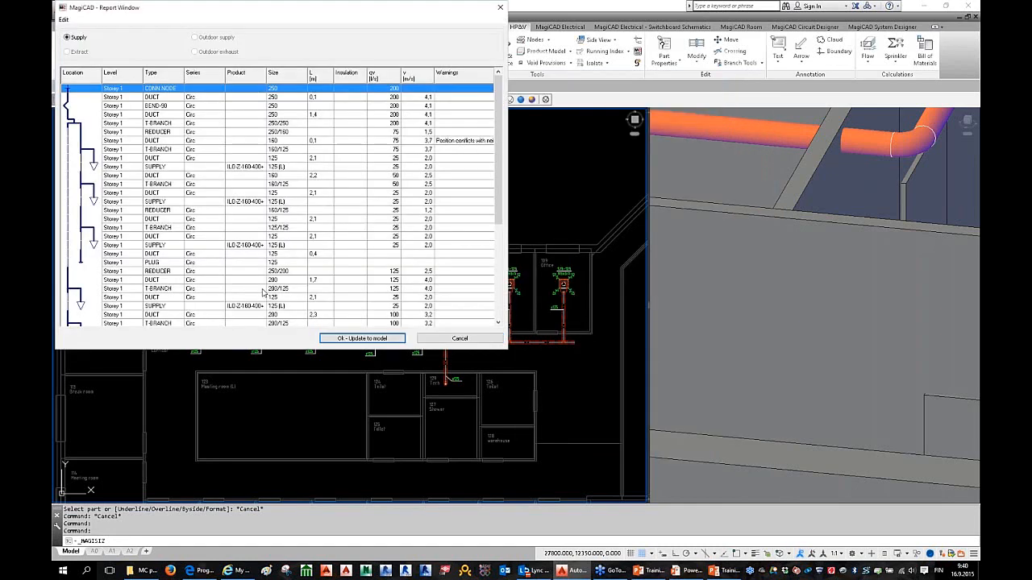
Step: Review the warning, SUPPLY terminal and T-BRANCH report rows, then update the model
{"action": "left_click_drag", "start_coordinate": [506, 177], "coordinate": [700, 193]}
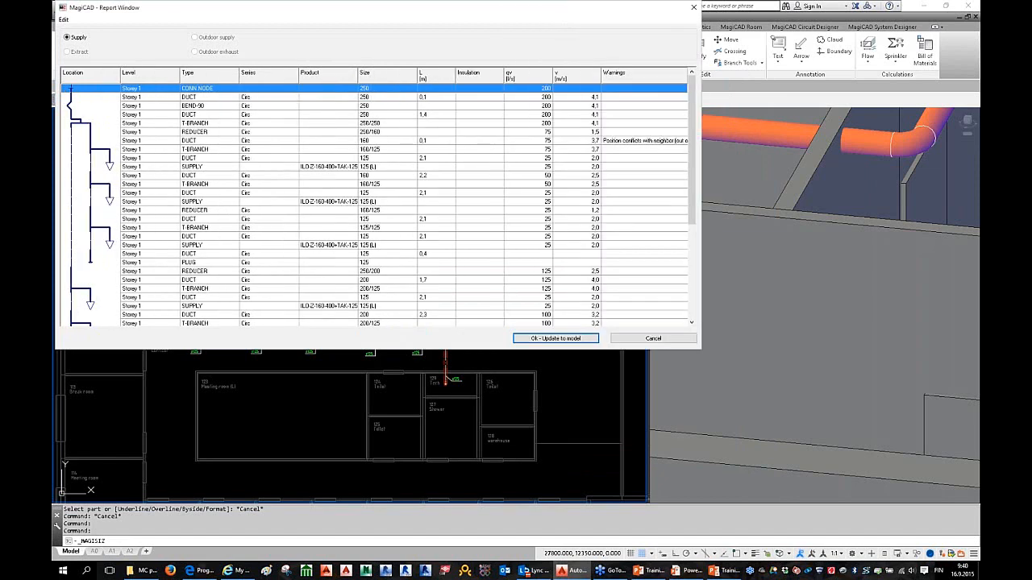
{"action": "left_click", "coordinate": [280, 142]}
{"action": "left_click_drag", "start_coordinate": [275, 7], "coordinate": [343, 36]}
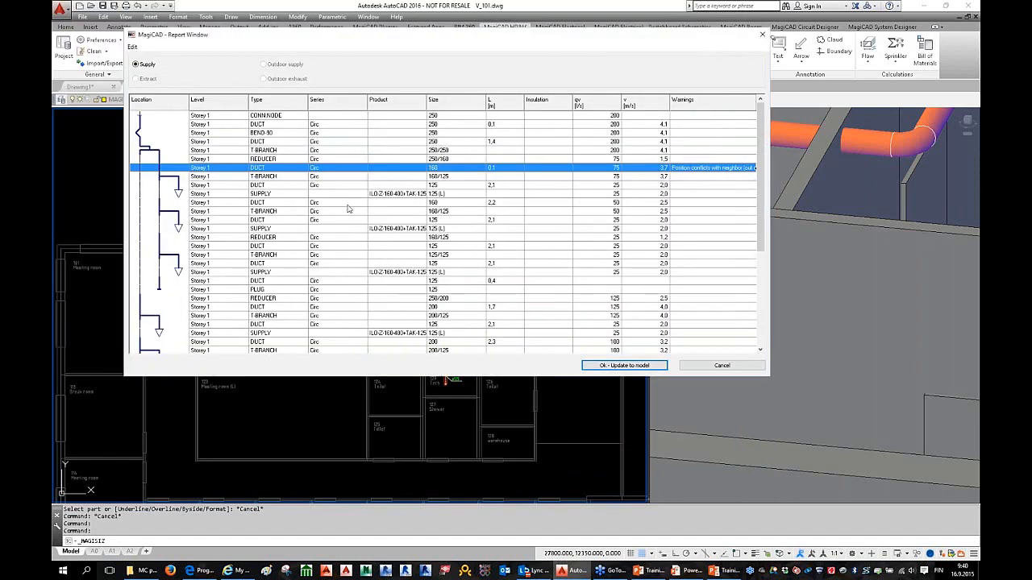
{"action": "left_click", "coordinate": [407, 196]}
{"action": "scroll", "coordinate": [413, 203], "scroll_direction": "down", "scroll_amount": 3}
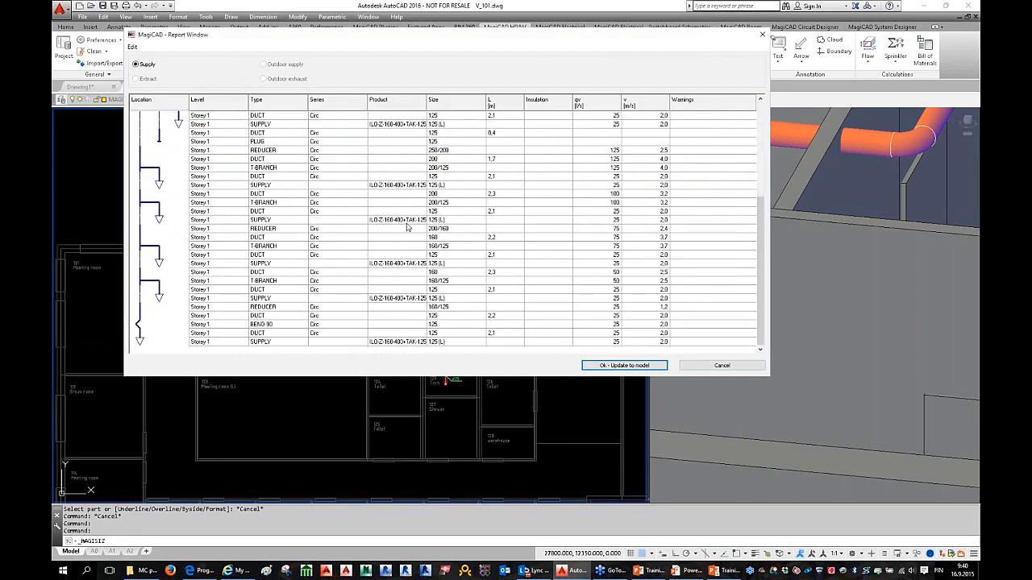
{"action": "scroll", "coordinate": [421, 211], "scroll_direction": "up", "scroll_amount": 3}
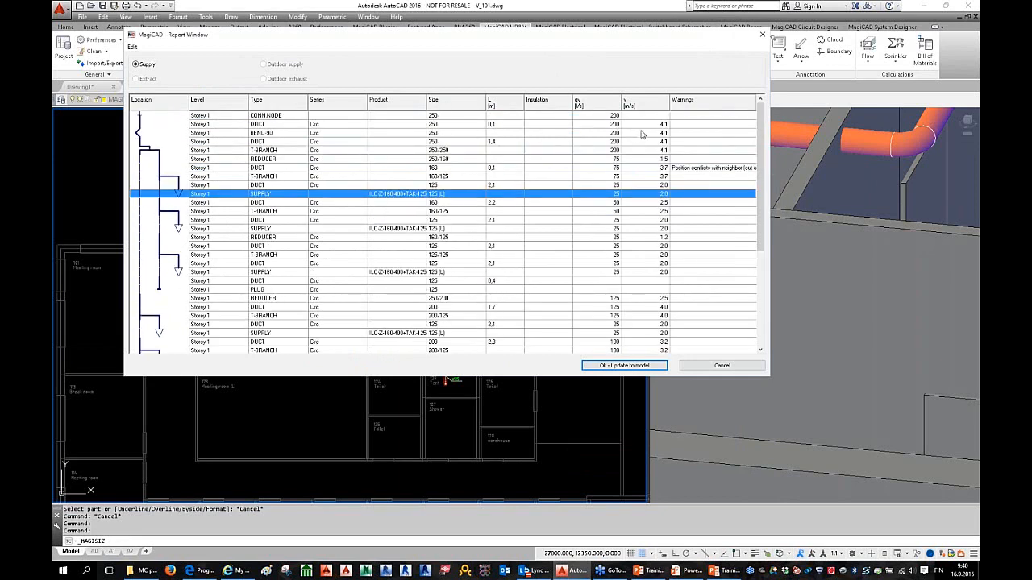
{"action": "left_click", "coordinate": [602, 211]}
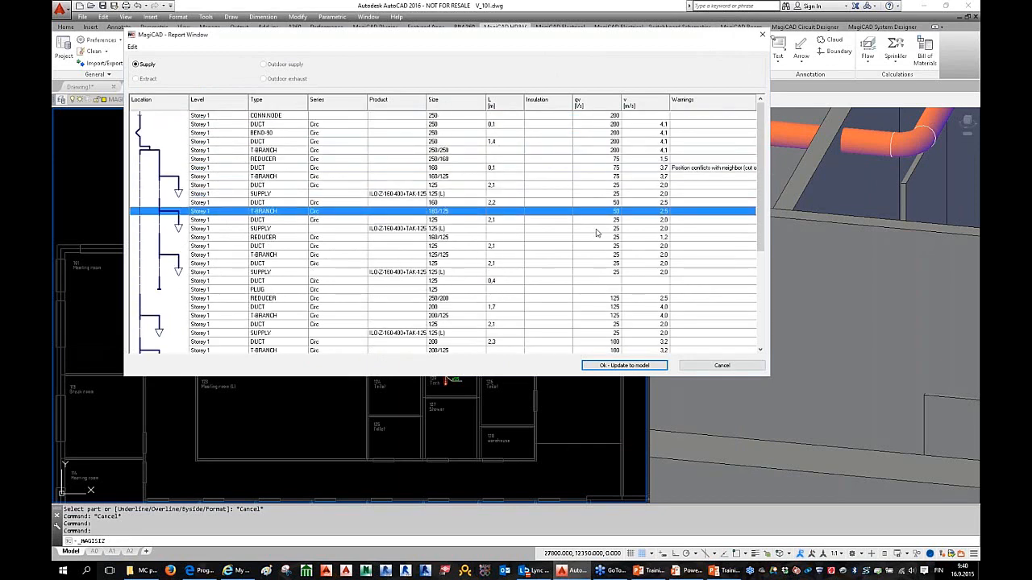
{"action": "scroll", "coordinate": [593, 244], "scroll_direction": "down", "scroll_amount": 4}
{"action": "scroll", "coordinate": [583, 264], "scroll_direction": "up", "scroll_amount": 4}
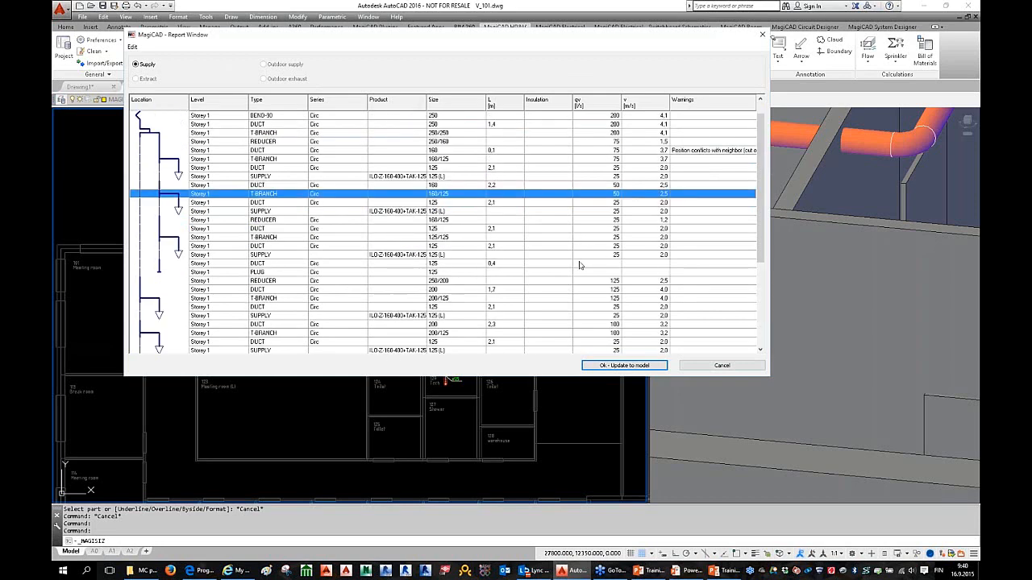
{"action": "left_click", "coordinate": [617, 366]}
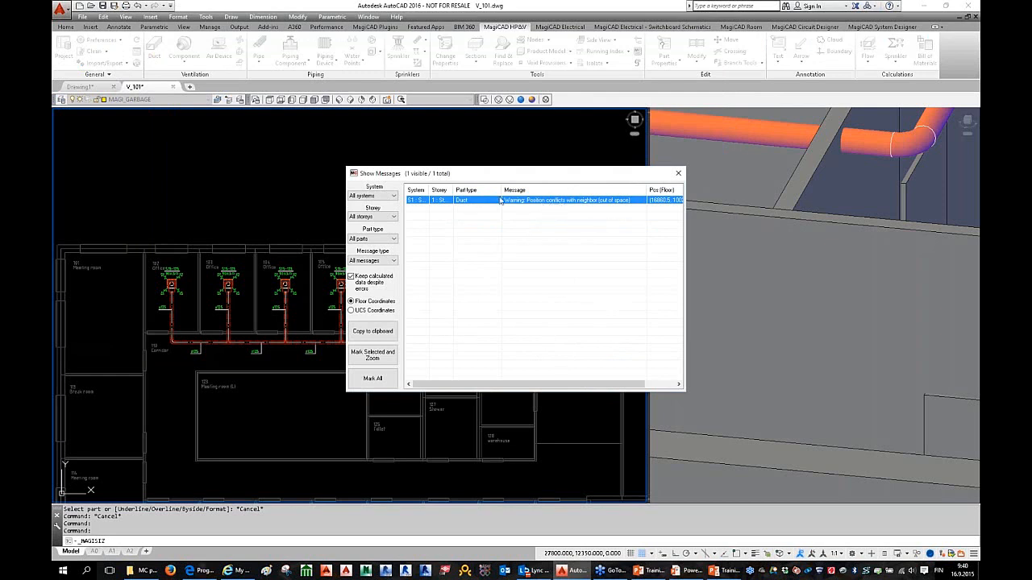
Step: Mark All the sizing warnings and window-select the tee fitting near room 129 Tech
{"action": "left_click", "coordinate": [372, 378]}
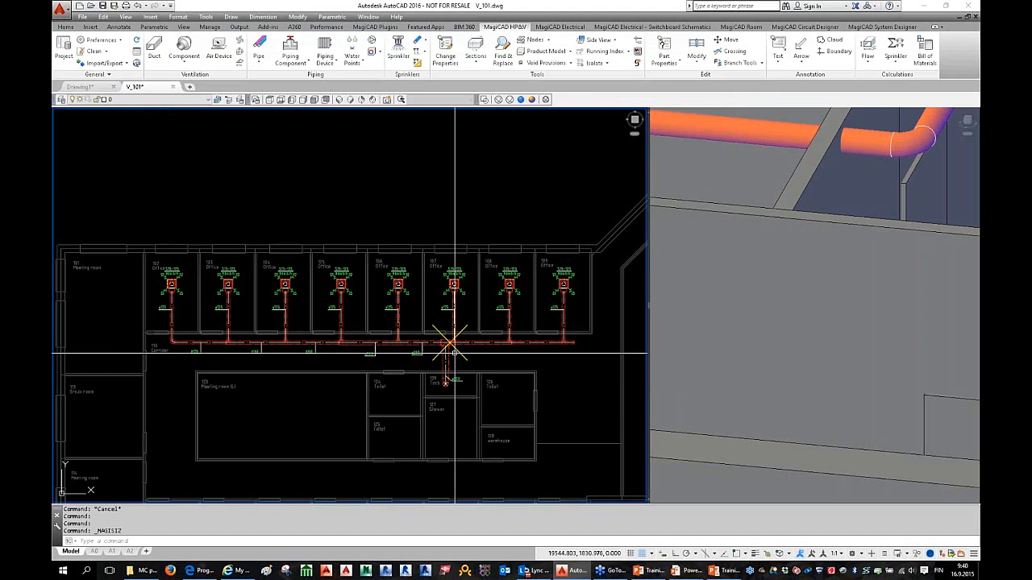
{"action": "scroll", "coordinate": [453, 346], "scroll_direction": "up", "scroll_amount": 5}
{"action": "key", "text": "Escape"}
{"action": "left_click", "coordinate": [406, 308]}
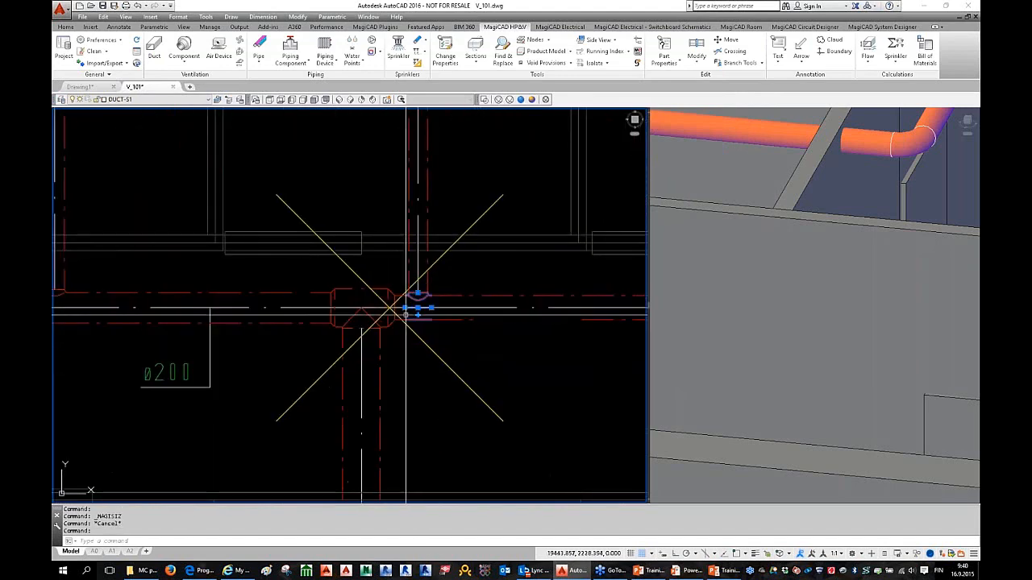
{"action": "left_click", "coordinate": [306, 284]}
{"action": "left_click", "coordinate": [438, 320]}
{"action": "key", "text": "Escape"}
Step: Orbit the 3-D view to inspect the junction, then pan the plan toward it
{"action": "scroll", "coordinate": [440, 367], "scroll_direction": "down", "scroll_amount": 2}
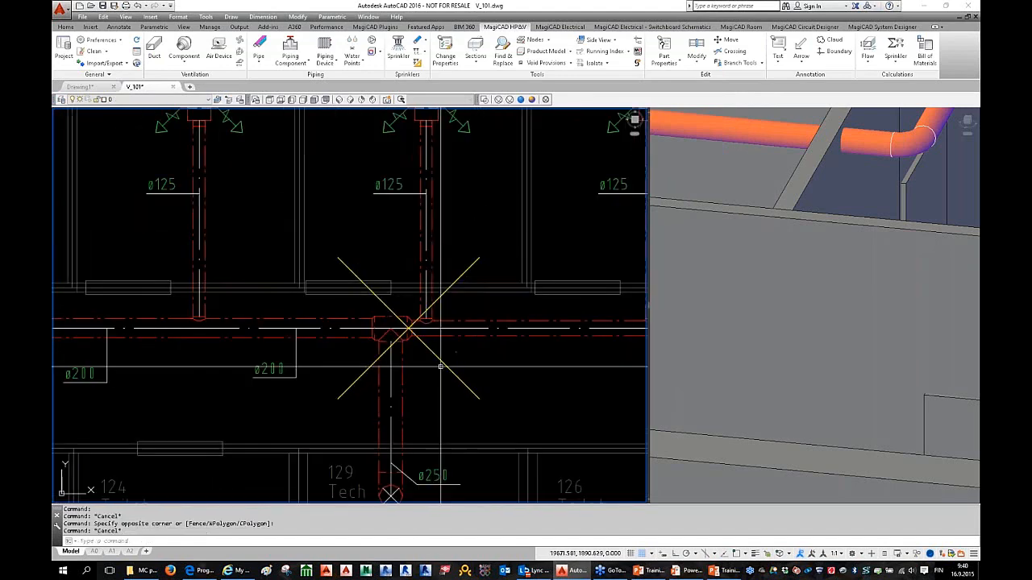
{"action": "scroll", "coordinate": [227, 141], "scroll_direction": "down", "scroll_amount": 2}
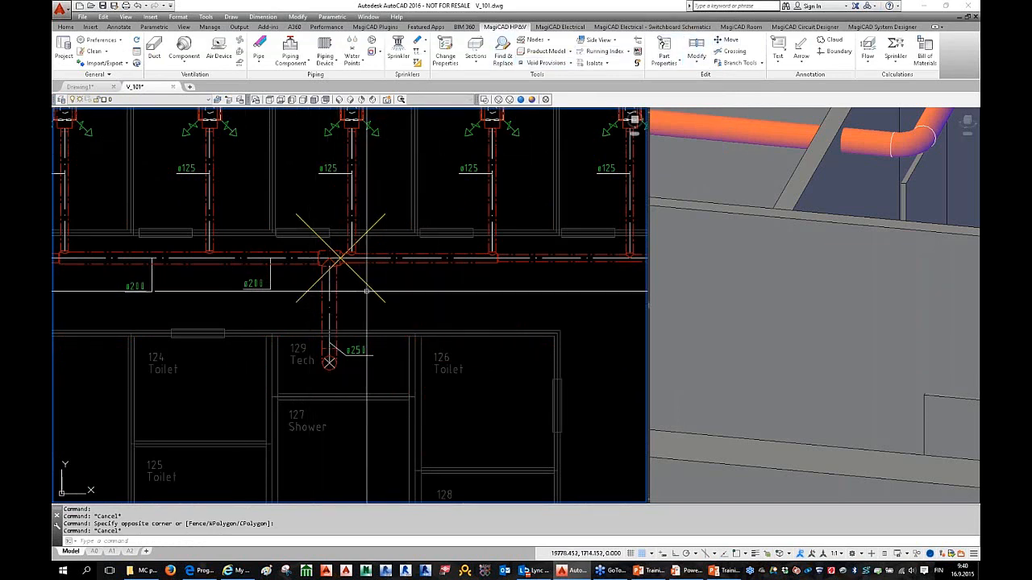
{"action": "scroll", "coordinate": [367, 291], "scroll_direction": "down", "scroll_amount": 2}
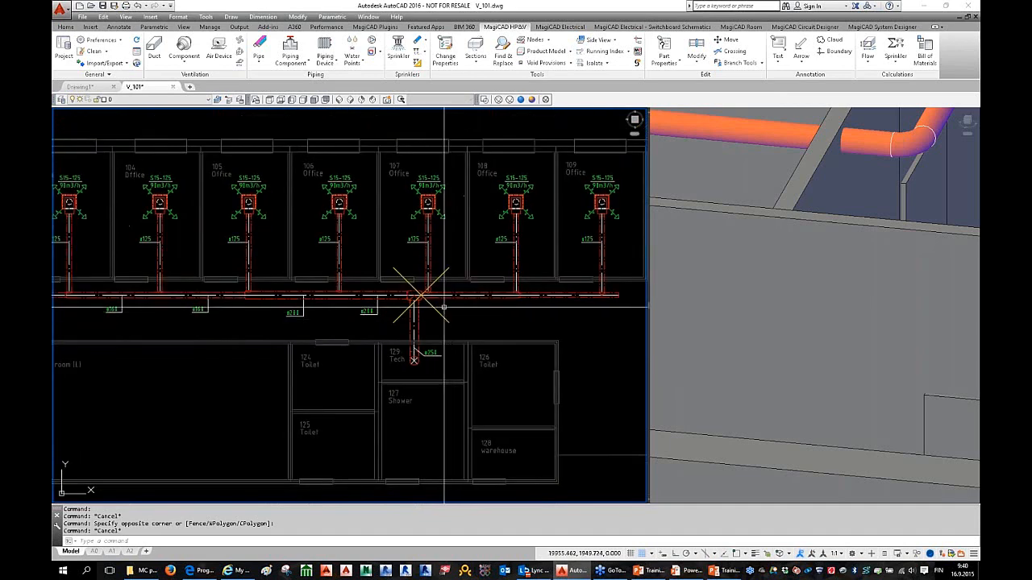
{"action": "mouse_move", "coordinate": [766, 242]}
{"action": "middle_mouse_down", "text": "shift"}
{"action": "mouse_move", "coordinate": [773, 217]}
{"action": "mouse_move", "coordinate": [758, 433]}
{"action": "mouse_move", "coordinate": [806, 387]}
{"action": "mouse_move", "coordinate": [833, 382]}
{"action": "mouse_move", "coordinate": [807, 371]}
{"action": "middle_mouse_up", "text": "shift"}
{"action": "left_click", "coordinate": [350, 338]}
{"action": "mouse_move", "coordinate": [434, 335]}
{"action": "middle_mouse_down"}
{"action": "mouse_move", "coordinate": [387, 343]}
{"action": "mouse_move", "coordinate": [396, 323]}
{"action": "middle_mouse_up"}
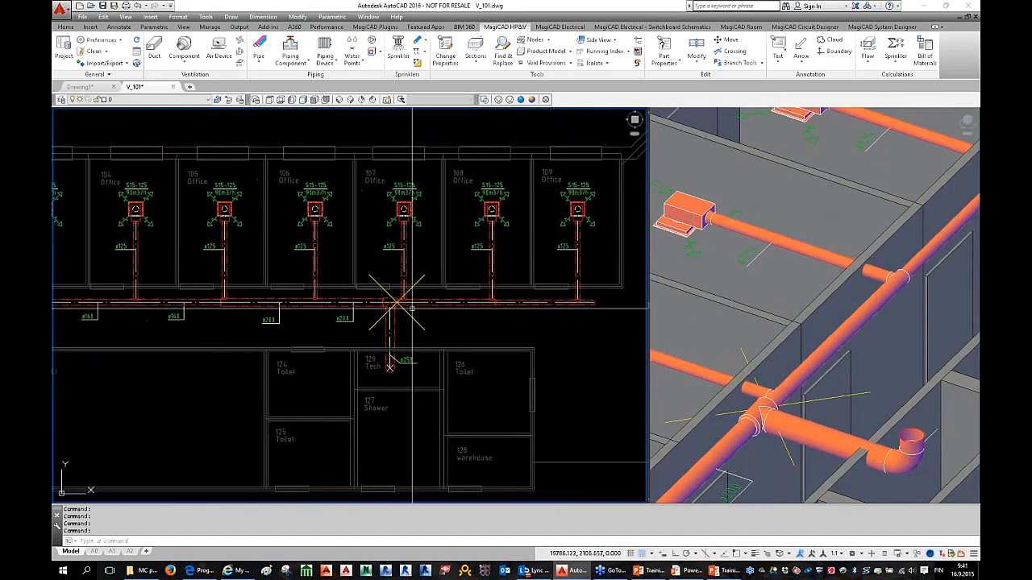
{"action": "scroll", "coordinate": [413, 297], "scroll_direction": "up", "scroll_amount": 2}
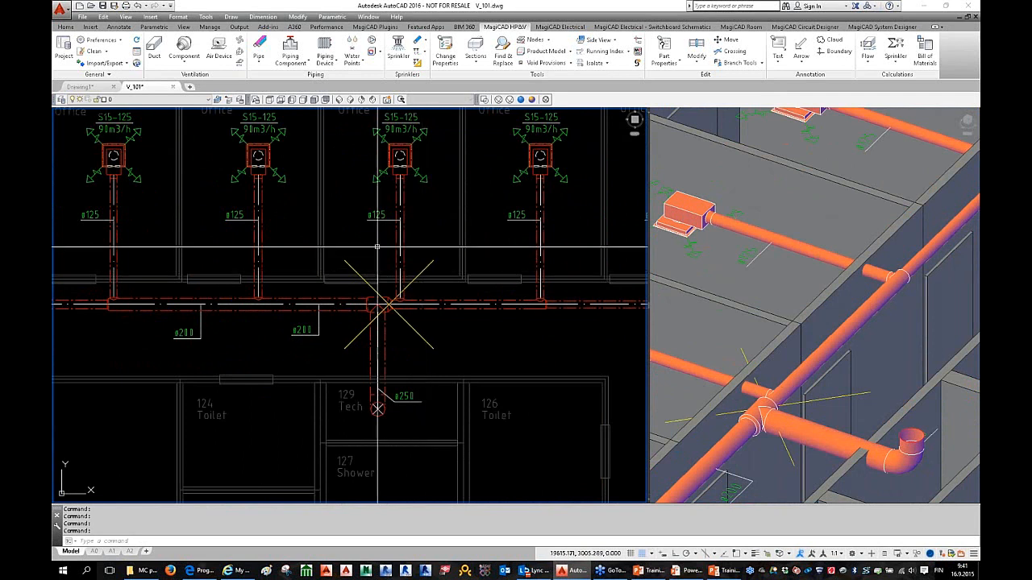
Step: Run Clear Garbage Layer from General > Clean, then pan the plan onto the main duct run
{"action": "left_click", "coordinate": [105, 52]}
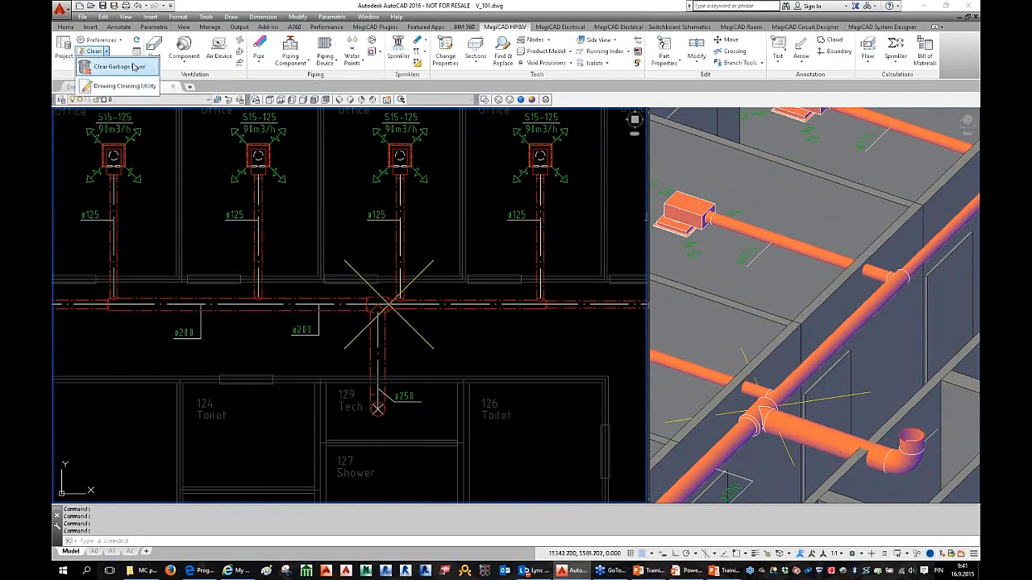
{"action": "left_click", "coordinate": [122, 67]}
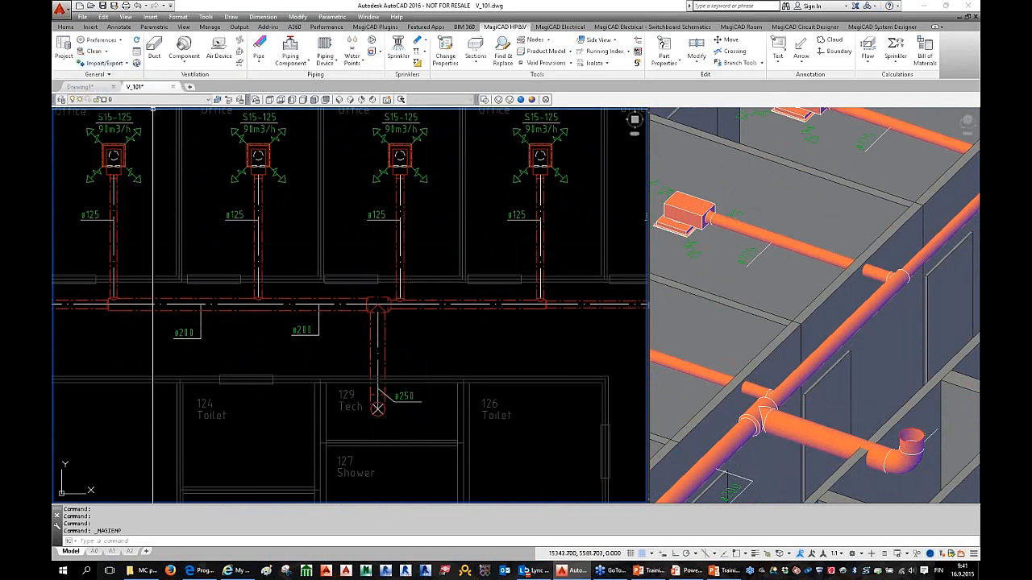
{"action": "scroll", "coordinate": [449, 331], "scroll_direction": "down", "scroll_amount": 2}
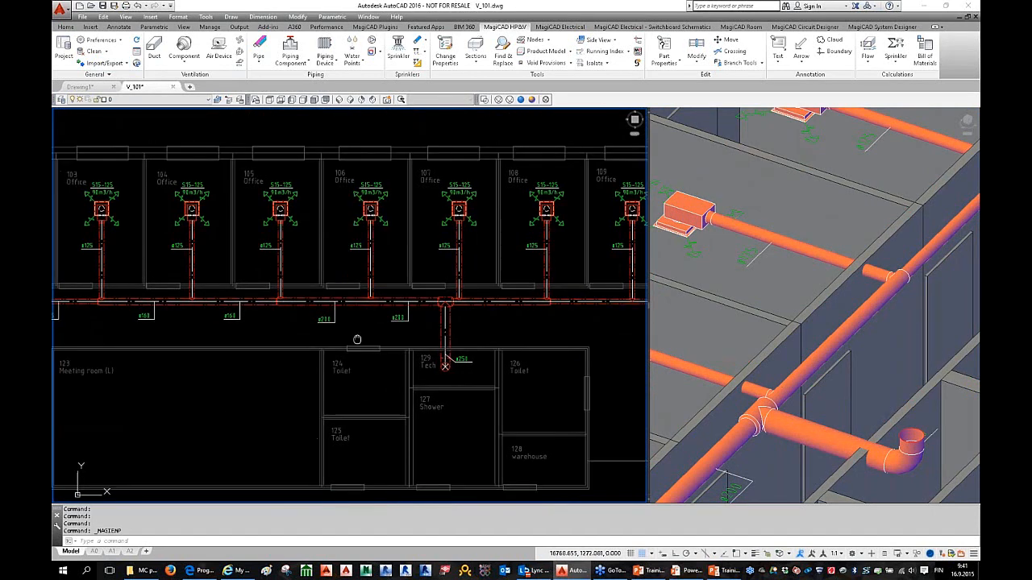
{"action": "middle_click_drag", "start_coordinate": [357, 339], "coordinate": [427, 343]}
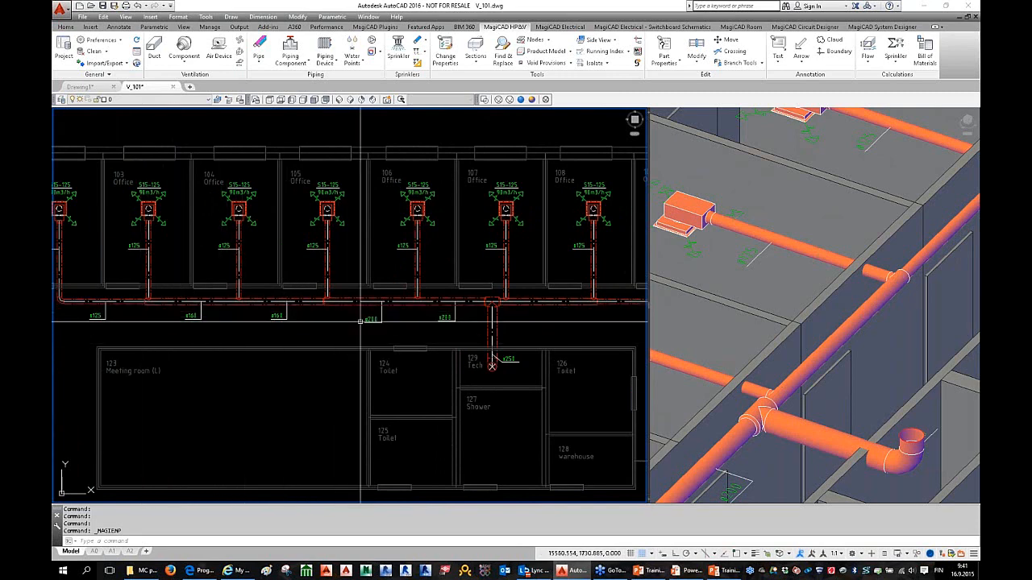
{"action": "middle_click_drag", "start_coordinate": [458, 325], "coordinate": [413, 327]}
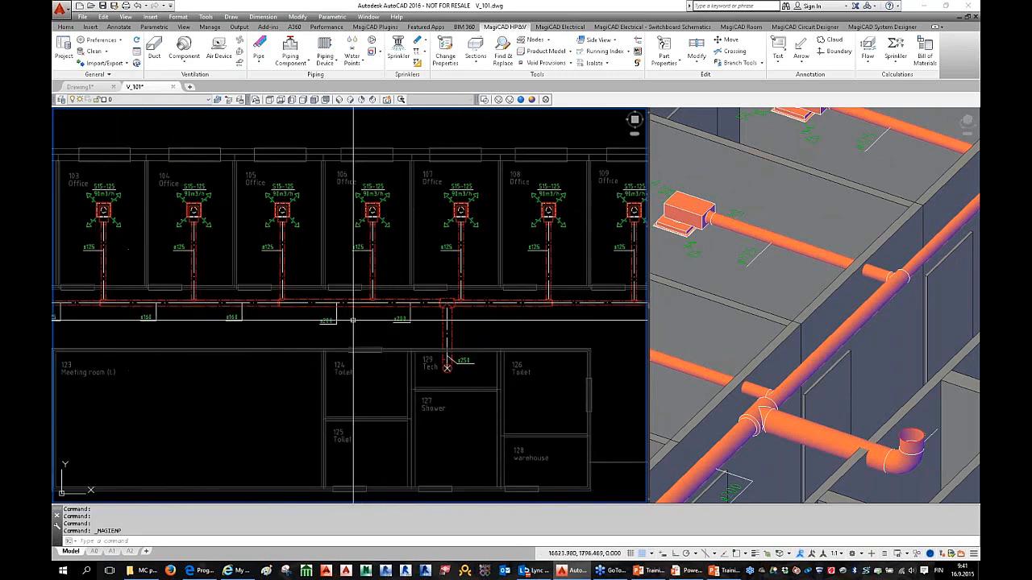
{"action": "scroll", "coordinate": [347, 320], "scroll_direction": "up", "scroll_amount": 2}
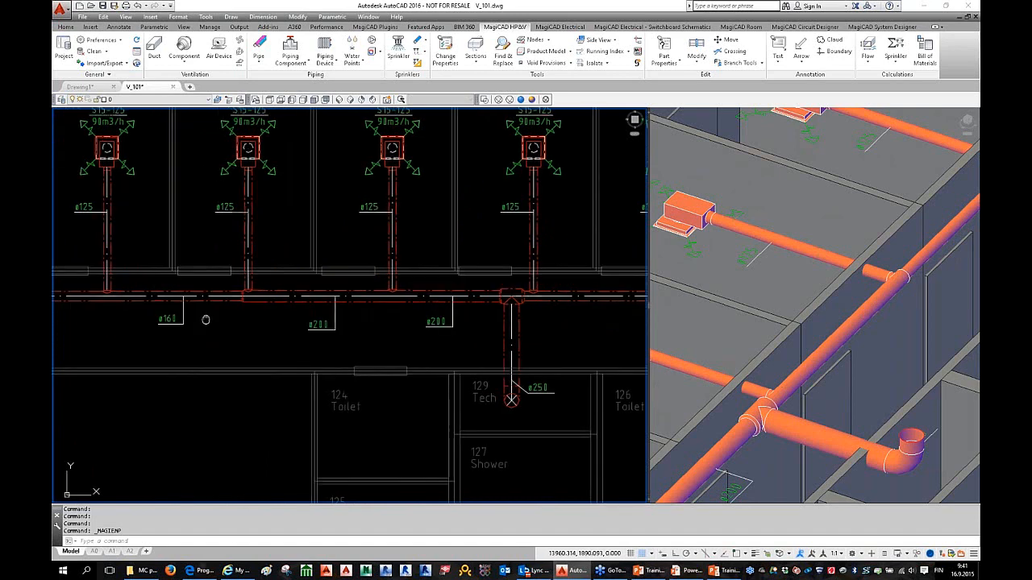
{"action": "middle_click_drag", "start_coordinate": [218, 310], "coordinate": [241, 315]}
{"action": "scroll", "coordinate": [202, 308], "scroll_direction": "up", "scroll_amount": 2}
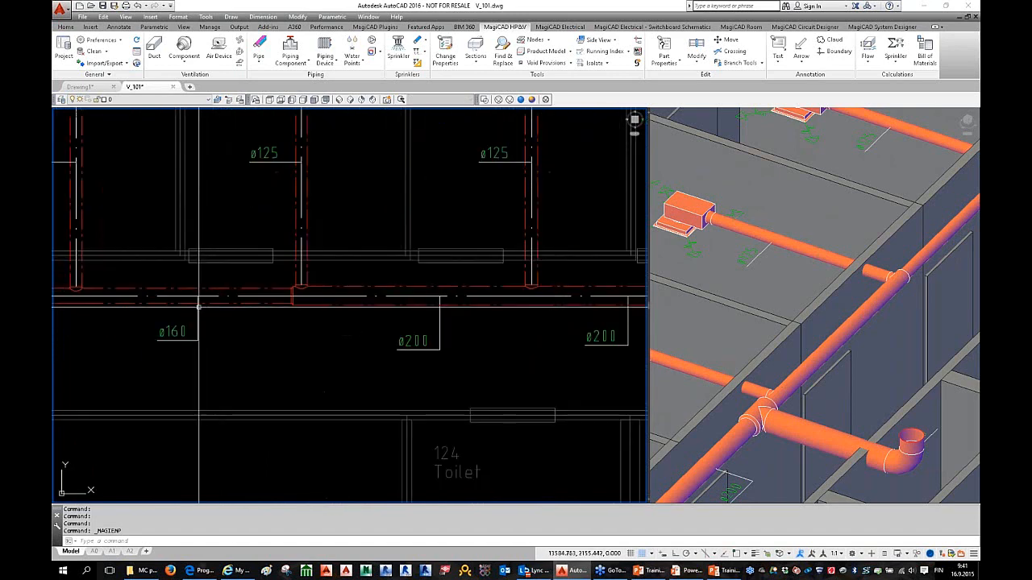
Step: Read the ø200 main duct's velocity, then the Tech 129 drop duct's: 200 l/s at 4.1 m/s
{"action": "double_click", "coordinate": [388, 303]}
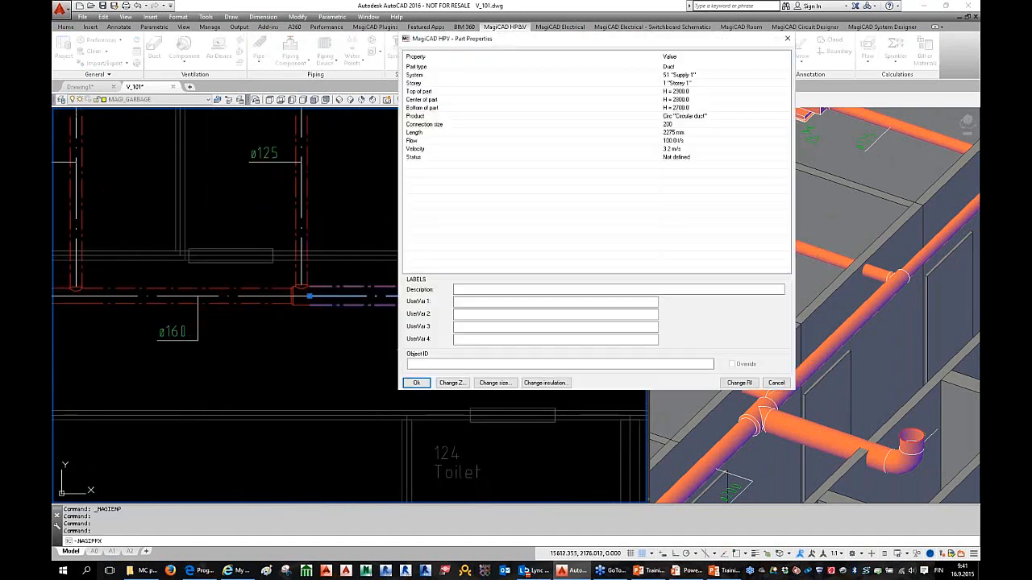
{"action": "left_click", "coordinate": [680, 150]}
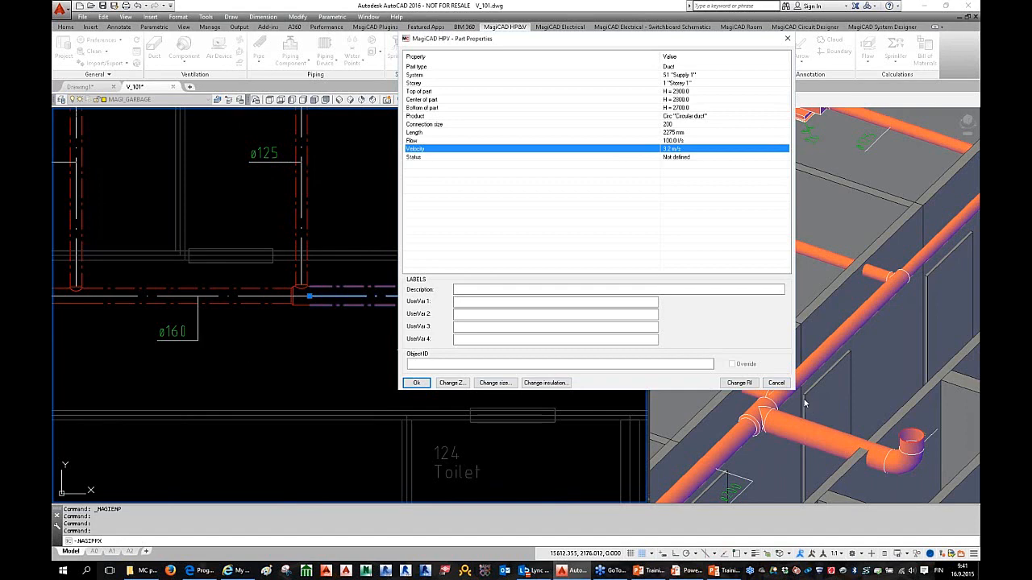
{"action": "left_click", "coordinate": [777, 383]}
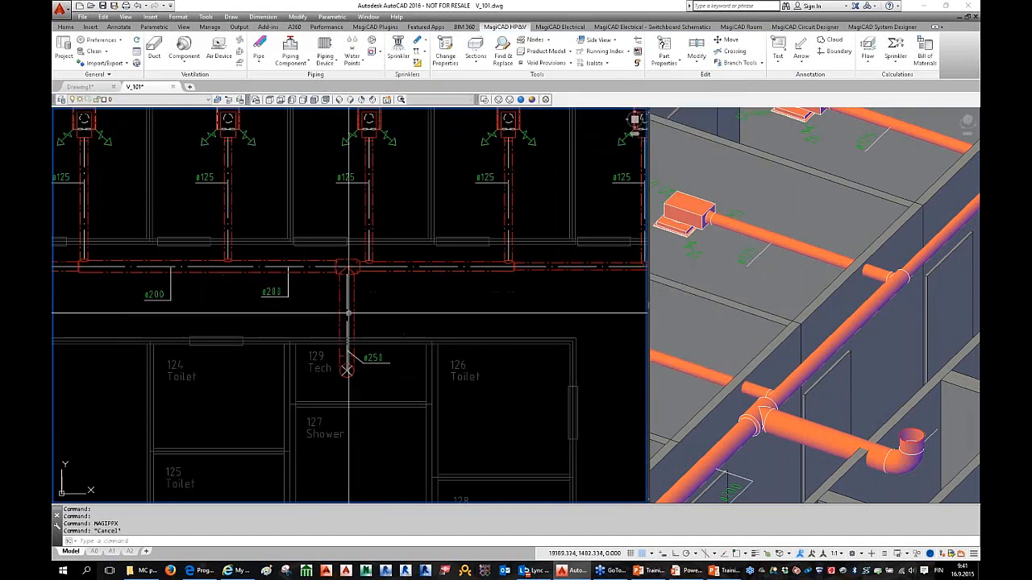
{"action": "double_click", "coordinate": [346, 322]}
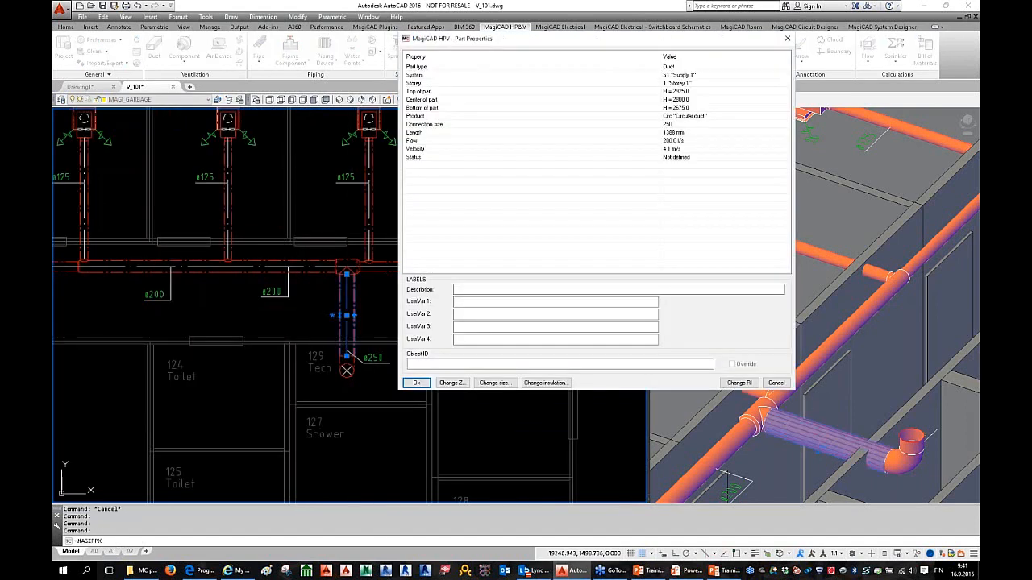
{"action": "left_click", "coordinate": [675, 149]}
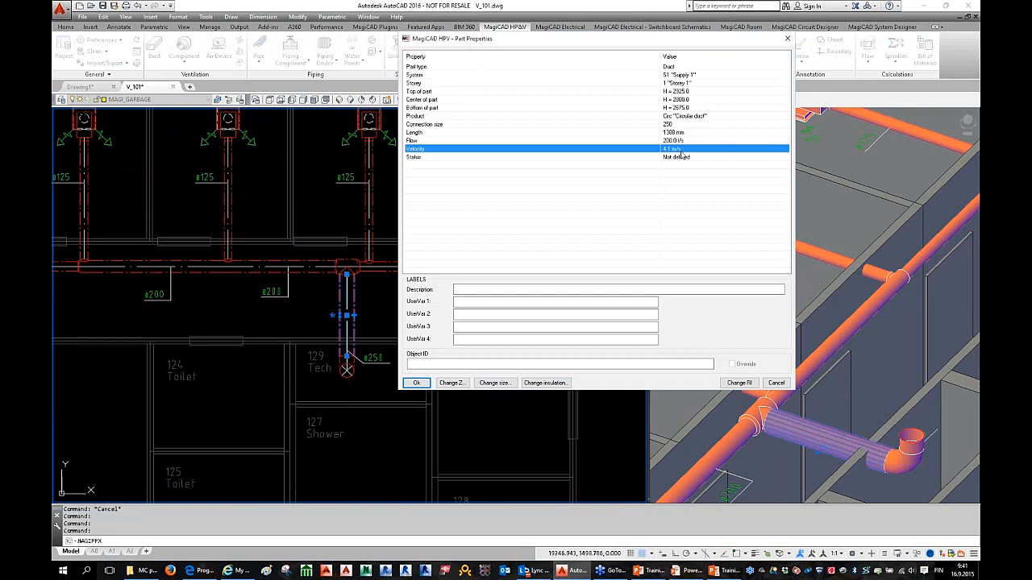
{"action": "left_click", "coordinate": [774, 383]}
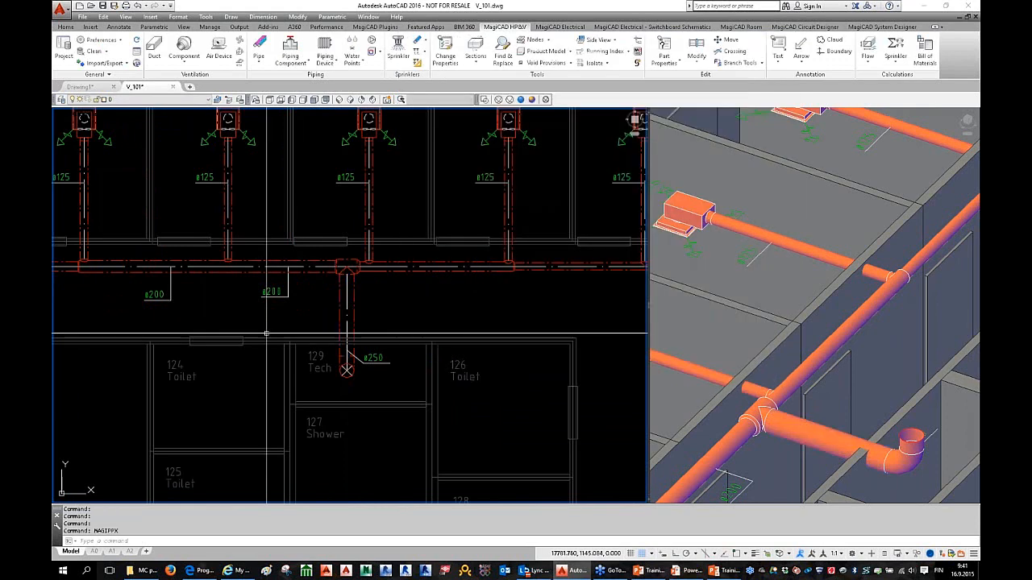
{"action": "scroll", "coordinate": [284, 333], "scroll_direction": "down", "scroll_amount": 2}
{"action": "middle_click_drag", "start_coordinate": [284, 332], "coordinate": [357, 342]}
{"action": "key", "text": "Escape"}
{"action": "key", "text": "Escape"}
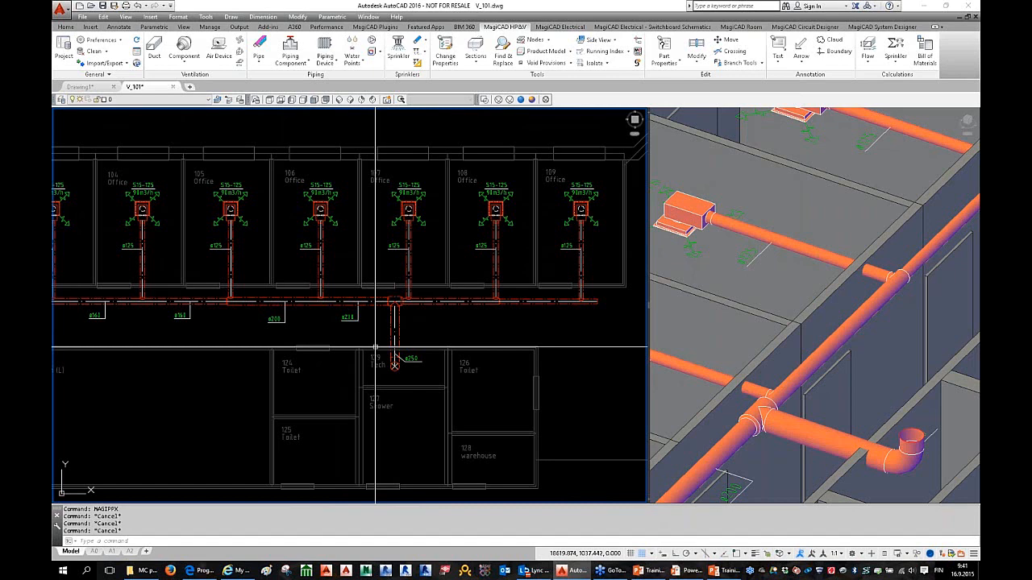
{"action": "scroll", "coordinate": [312, 354], "scroll_direction": "down", "scroll_amount": 2}
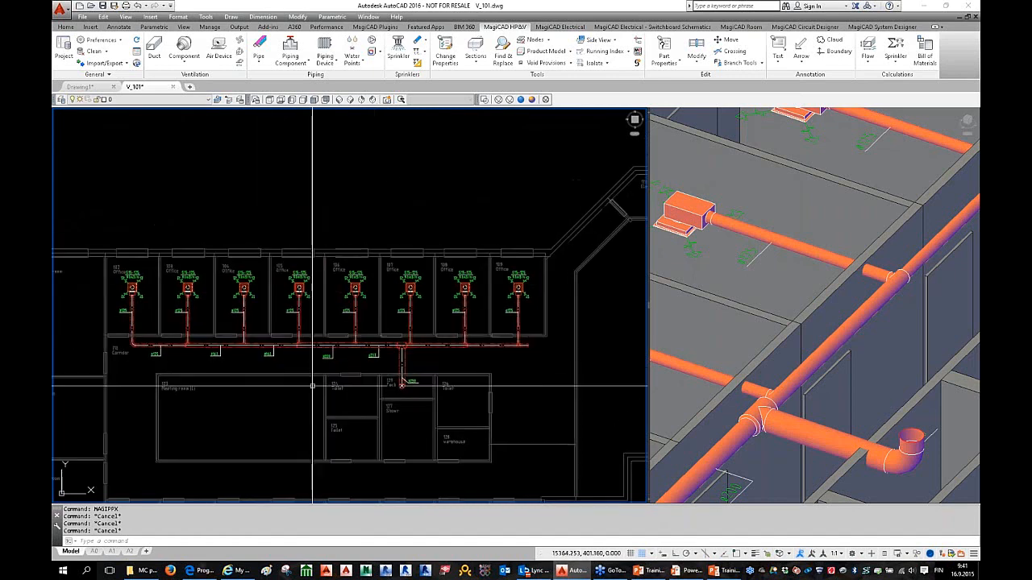
{"action": "middle_click_drag", "start_coordinate": [274, 378], "coordinate": [338, 341]}
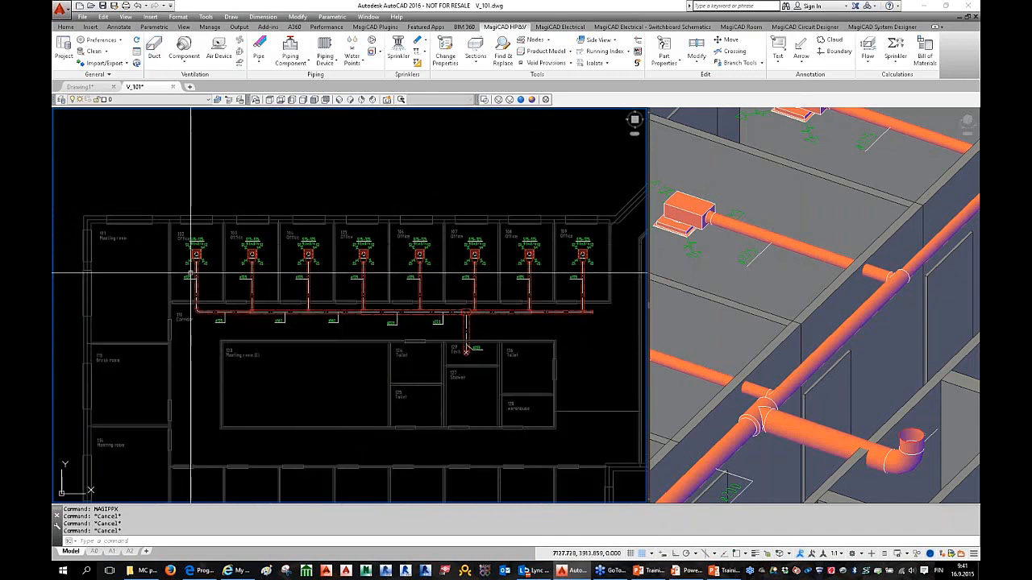
{"action": "left_click", "coordinate": [153, 52]}
{"action": "middle_click_drag", "start_coordinate": [224, 177], "coordinate": [223, 202]}
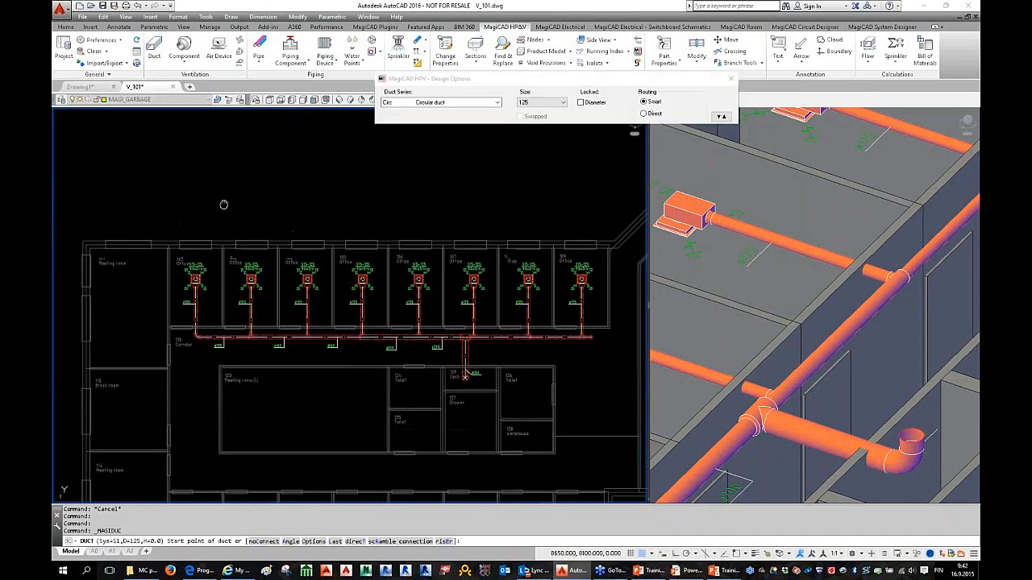
{"action": "left_click", "coordinate": [581, 102]}
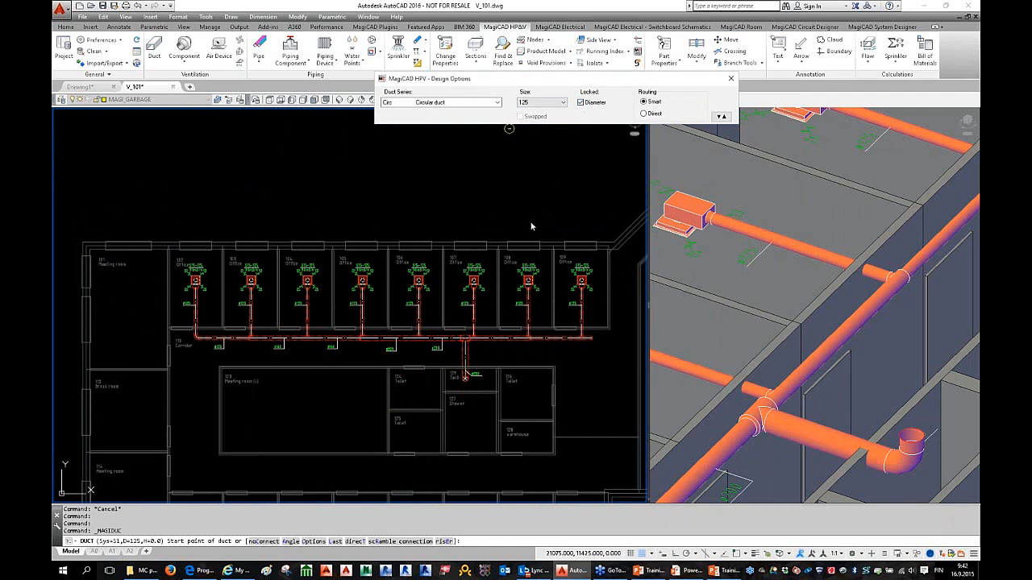
{"action": "left_click", "coordinate": [581, 104]}
{"action": "left_click", "coordinate": [730, 78]}
{"action": "scroll", "coordinate": [489, 274], "scroll_direction": "down", "scroll_amount": 2}
{"action": "middle_click_drag", "start_coordinate": [489, 274], "coordinate": [439, 267]}
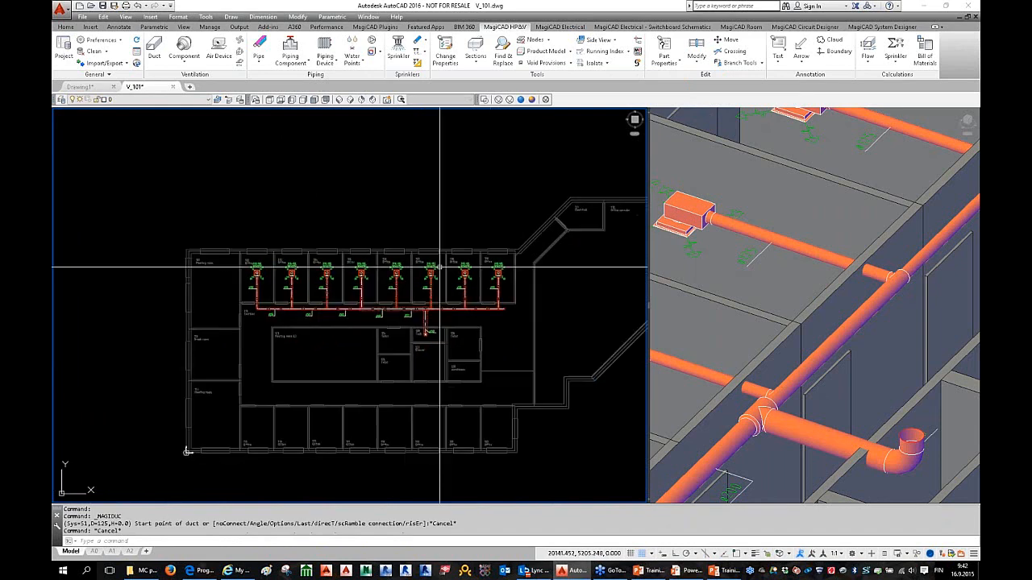
{"action": "scroll", "coordinate": [439, 267], "scroll_direction": "up", "scroll_amount": 5}
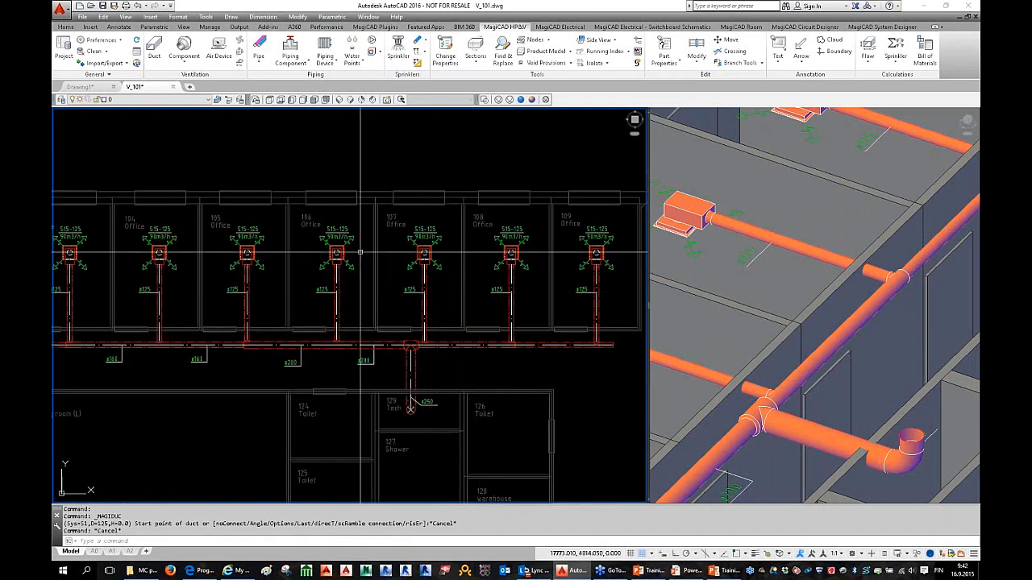
{"action": "middle_click_drag", "start_coordinate": [476, 372], "coordinate": [440, 353]}
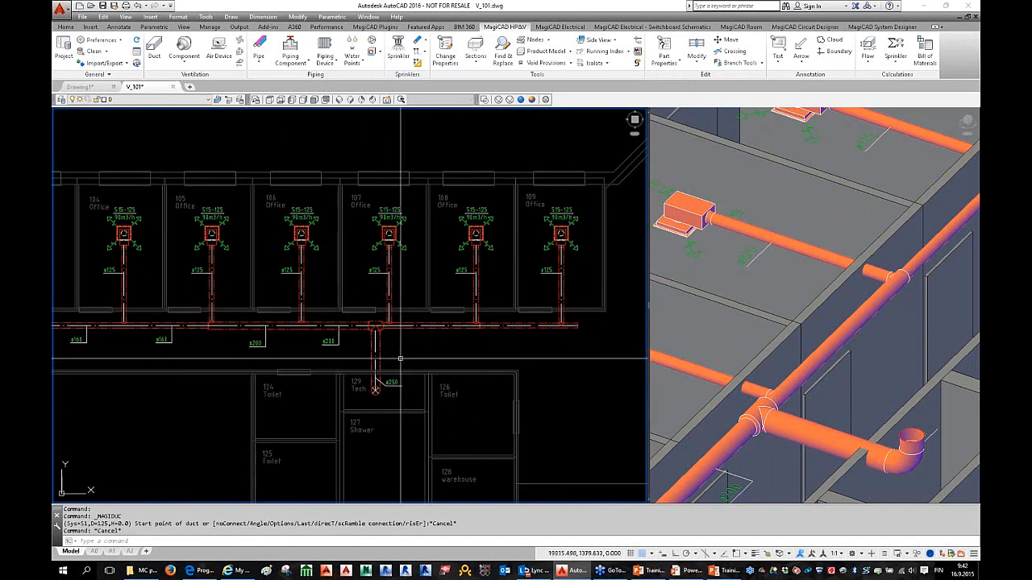
{"action": "middle_click_drag", "start_coordinate": [417, 360], "coordinate": [444, 341]}
{"action": "scroll", "coordinate": [497, 349], "scroll_direction": "down", "scroll_amount": 2}
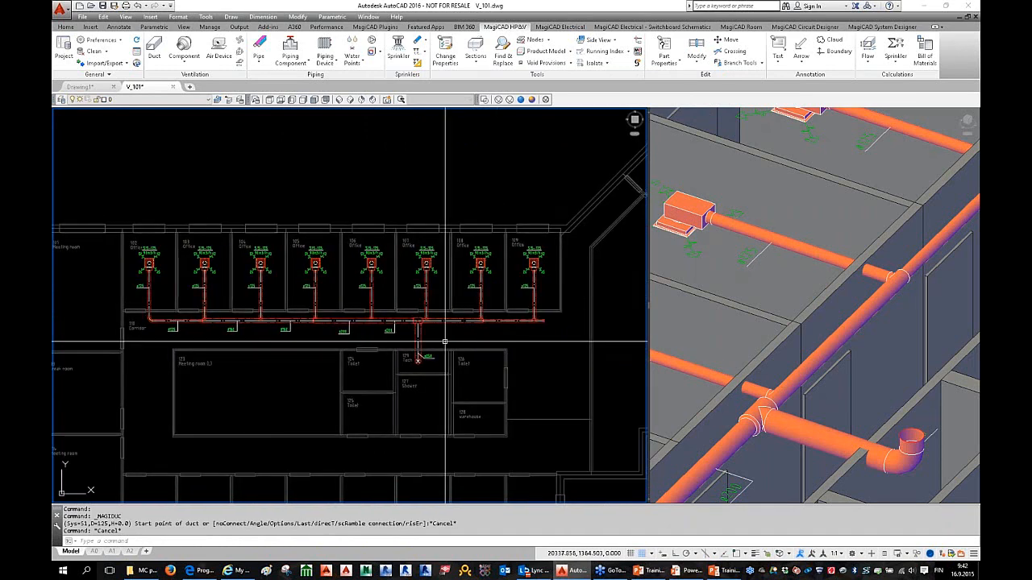
Step: Start the Flow Damper component and select FD1 IRIS from the flow damper list
{"action": "left_click", "coordinate": [184, 65]}
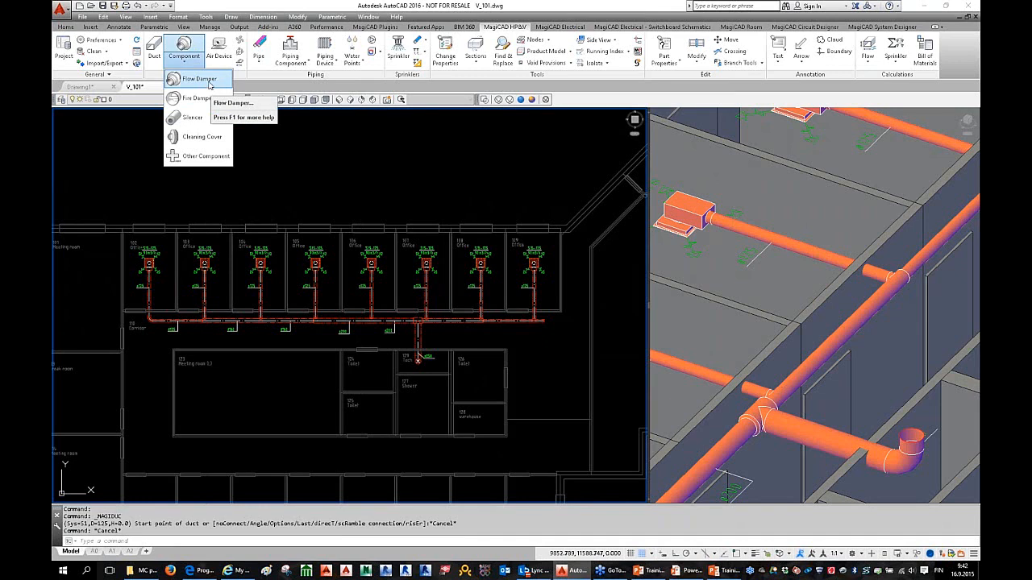
{"action": "left_click", "coordinate": [208, 82]}
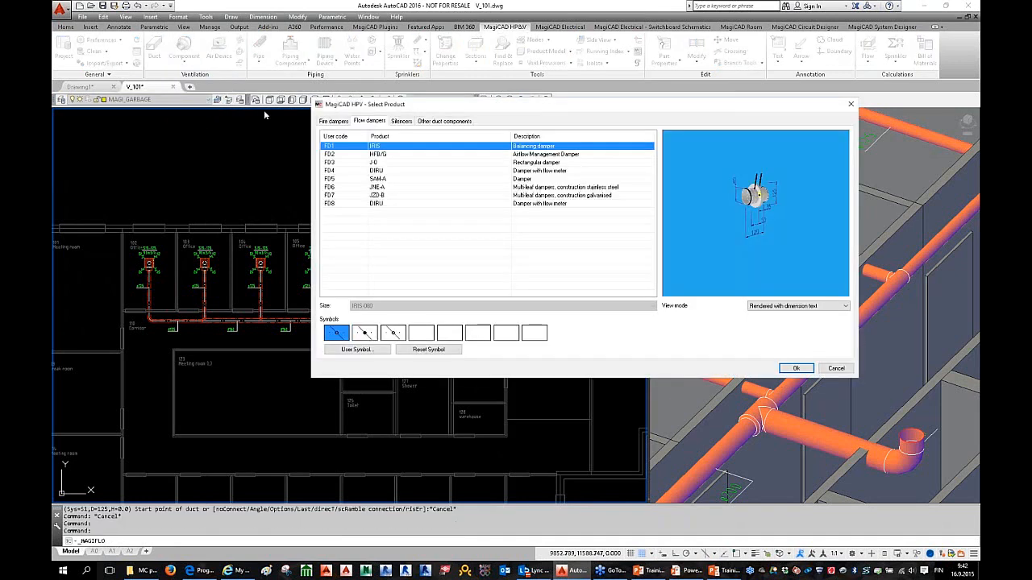
{"action": "left_click", "coordinate": [410, 171]}
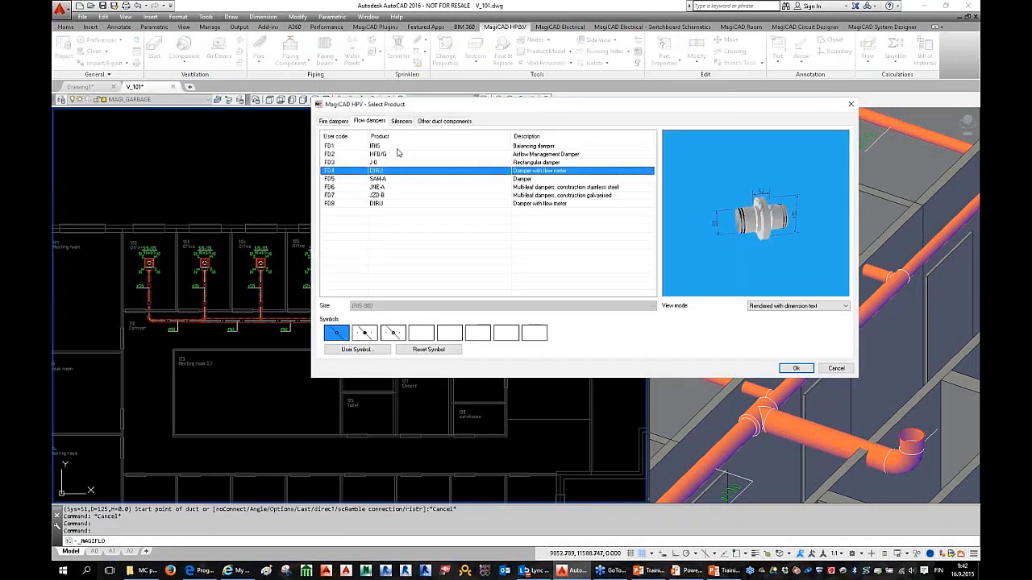
{"action": "left_click", "coordinate": [399, 147]}
{"action": "left_click", "coordinate": [399, 155]}
{"action": "left_click", "coordinate": [402, 180]}
{"action": "left_click", "coordinate": [404, 204]}
{"action": "left_click", "coordinate": [403, 187]}
{"action": "left_click", "coordinate": [405, 171]}
{"action": "left_click", "coordinate": [402, 156]}
{"action": "left_click", "coordinate": [401, 148]}
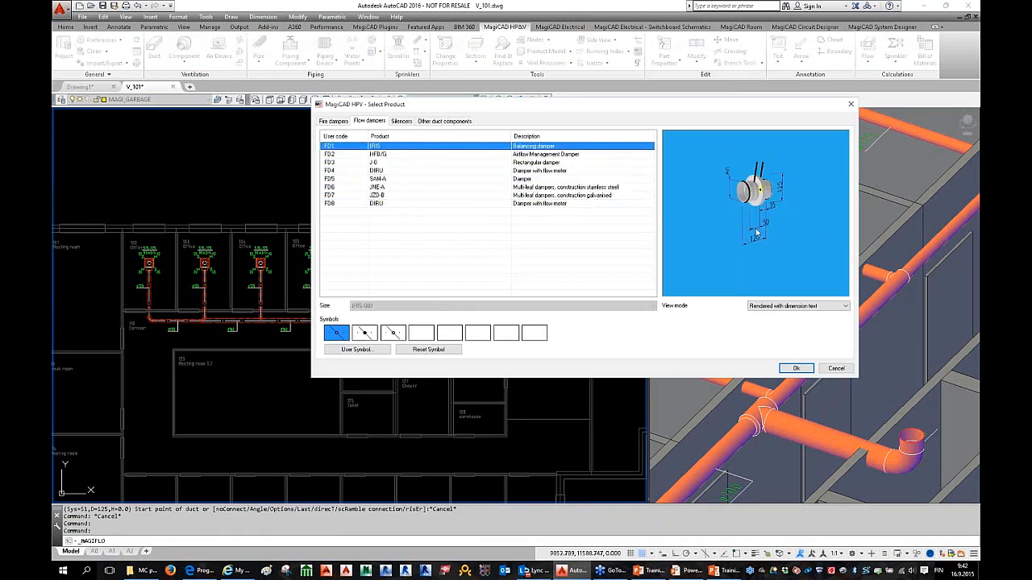
Step: Check the IRIS product properties and 3-D preview, then confirm FD1 IRIS
{"action": "right_click", "coordinate": [554, 146]}
{"action": "left_click", "coordinate": [574, 152]}
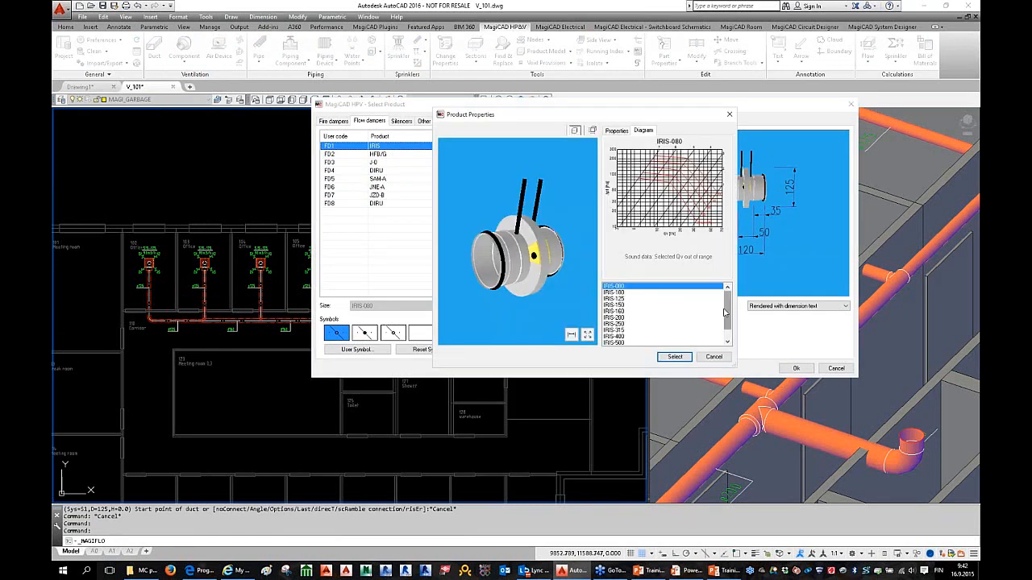
{"action": "scroll", "coordinate": [725, 314], "scroll_direction": "down", "scroll_amount": 1}
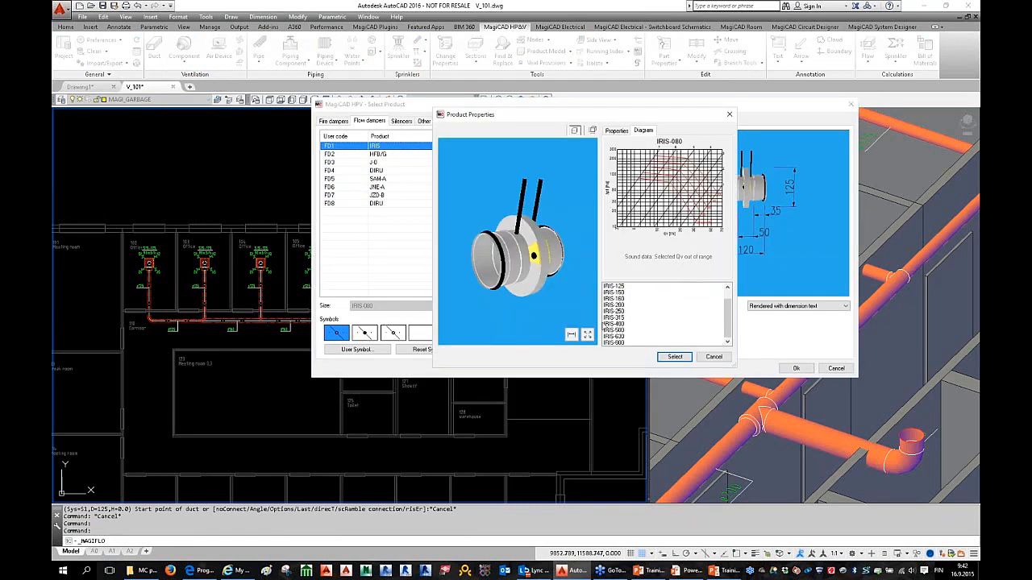
{"action": "left_click", "coordinate": [714, 358]}
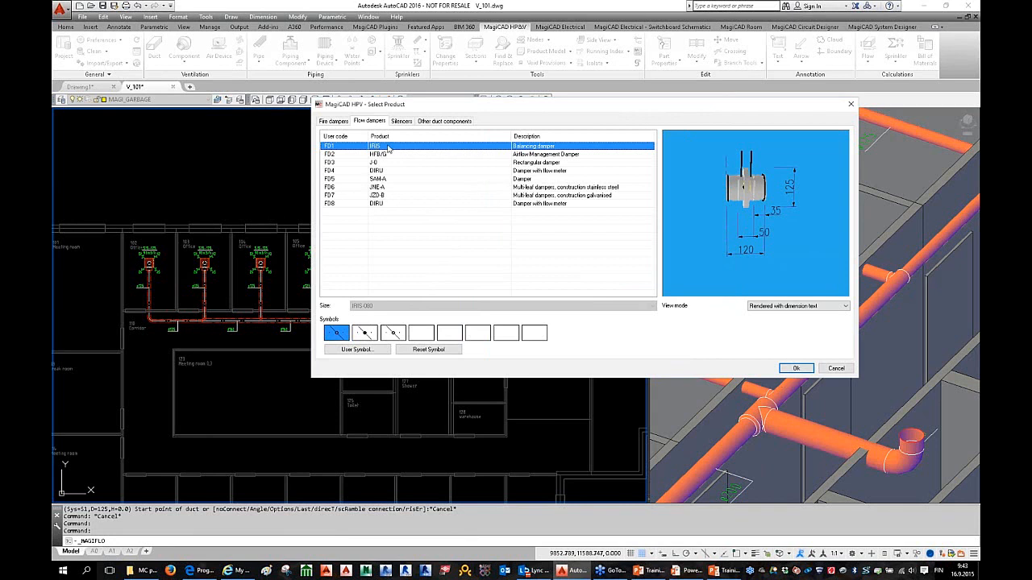
{"action": "left_click_drag", "start_coordinate": [809, 196], "coordinate": [790, 203]}
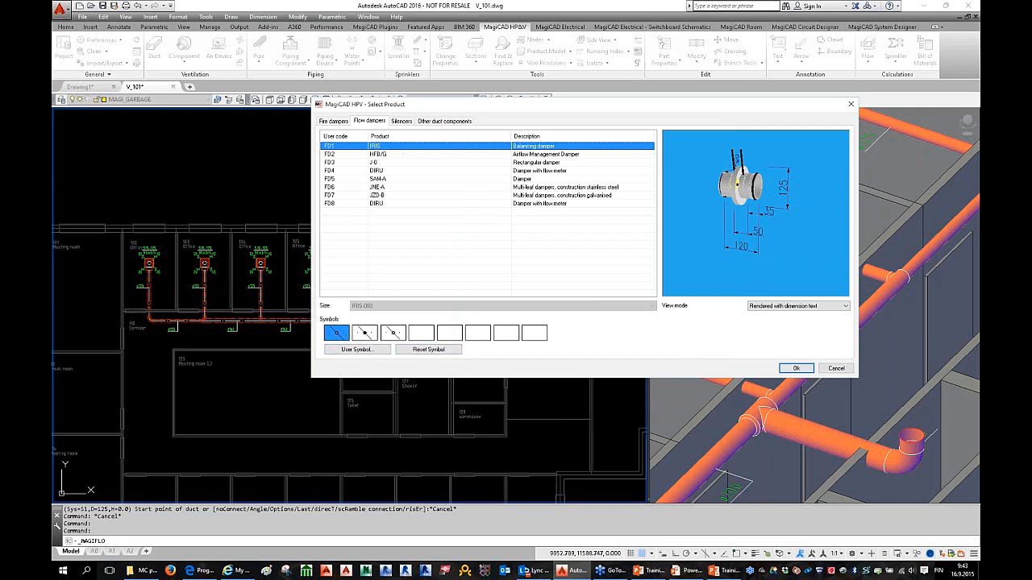
{"action": "left_click", "coordinate": [795, 368]}
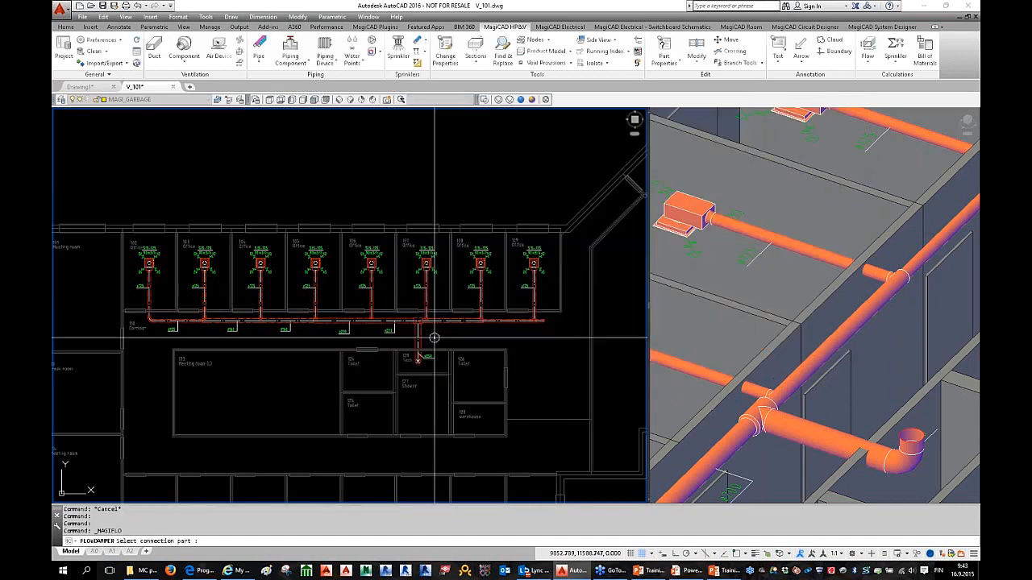
Step: Place the IRIS-250 flow damper on the ø250 riser duct above Tech 129
{"action": "scroll", "coordinate": [369, 322], "scroll_direction": "up", "scroll_amount": 6}
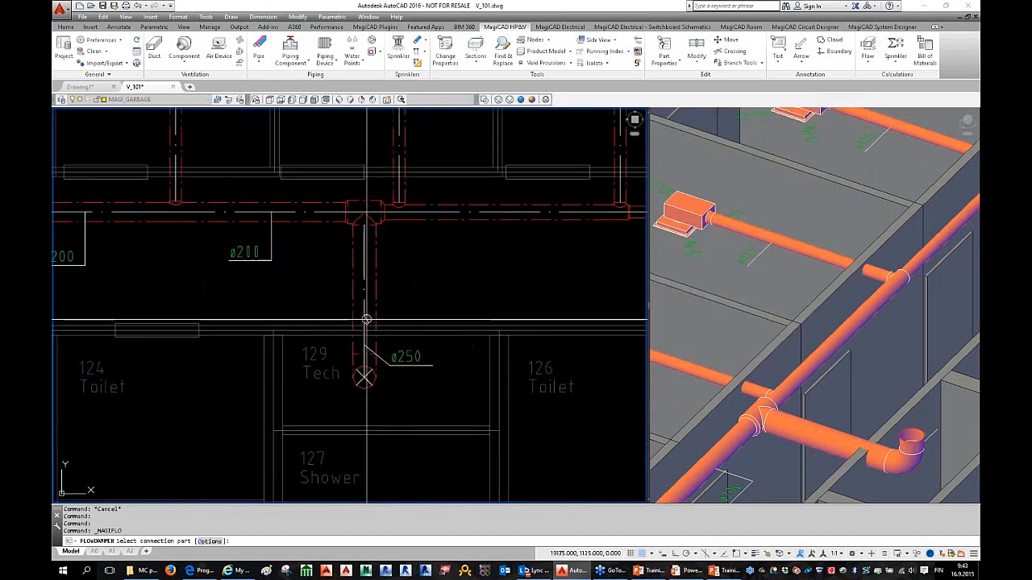
{"action": "left_click", "coordinate": [364, 316]}
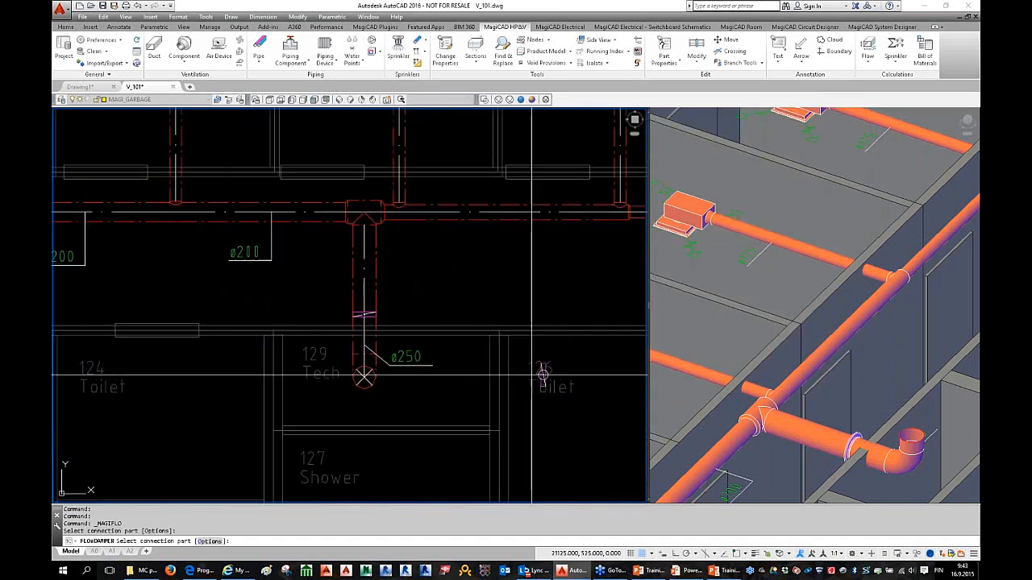
{"action": "left_click", "coordinate": [816, 252]}
{"action": "scroll", "coordinate": [815, 252], "scroll_direction": "down", "scroll_amount": 3}
{"action": "scroll", "coordinate": [774, 387], "scroll_direction": "up", "scroll_amount": 4}
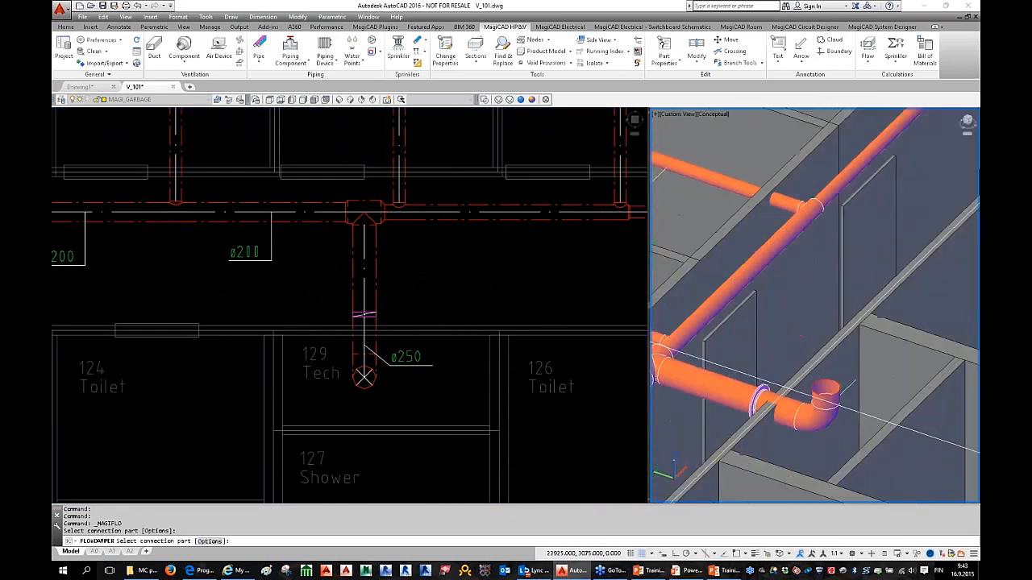
{"action": "scroll", "coordinate": [724, 427], "scroll_direction": "up", "scroll_amount": 4}
{"action": "key", "text": "Escape"}
{"action": "left_click", "coordinate": [383, 323]}
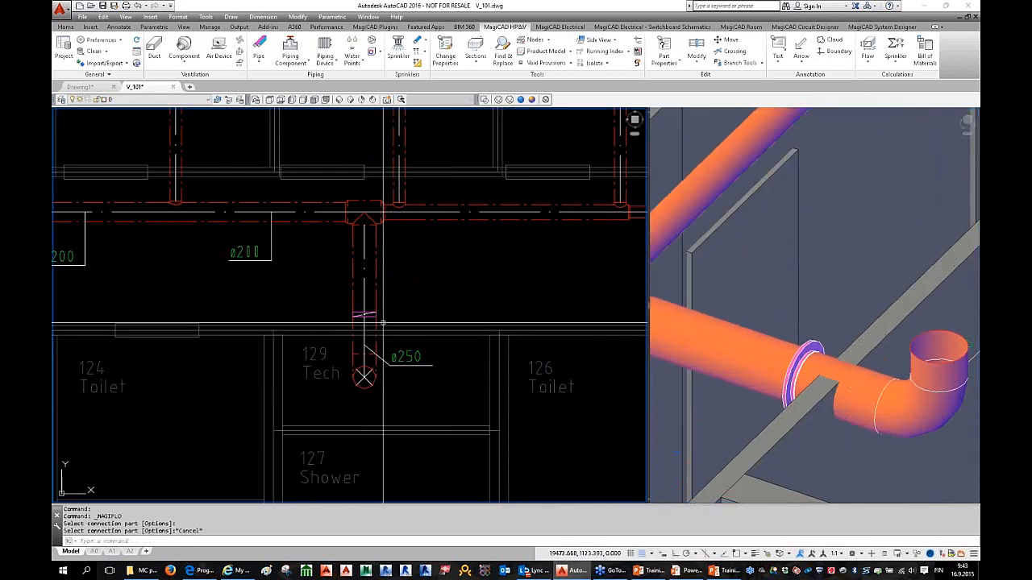
{"action": "key", "text": "Escape"}
{"action": "scroll", "coordinate": [383, 323], "scroll_direction": "down", "scroll_amount": 2}
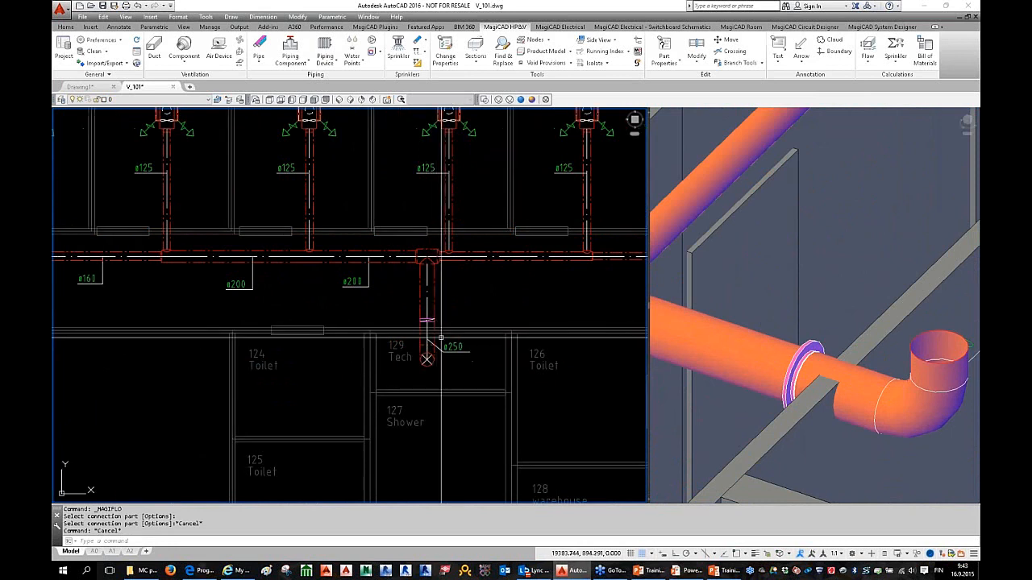
{"action": "scroll", "coordinate": [435, 336], "scroll_direction": "up", "scroll_amount": 2}
Step: Check the damper's Part Properties size without changing anything
{"action": "left_click", "coordinate": [423, 311]}
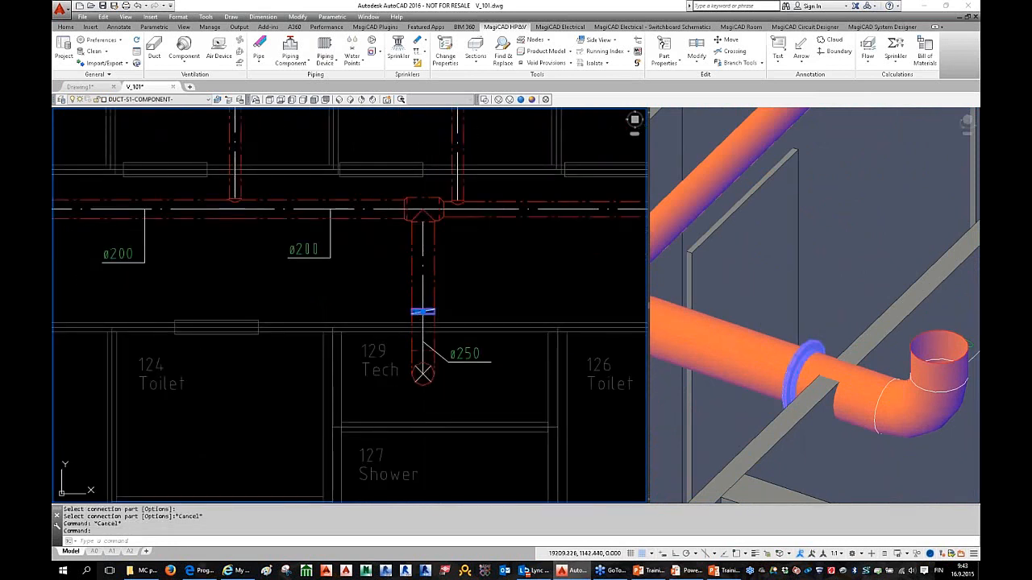
{"action": "double_click", "coordinate": [423, 311]}
{"action": "left_click", "coordinate": [668, 116]}
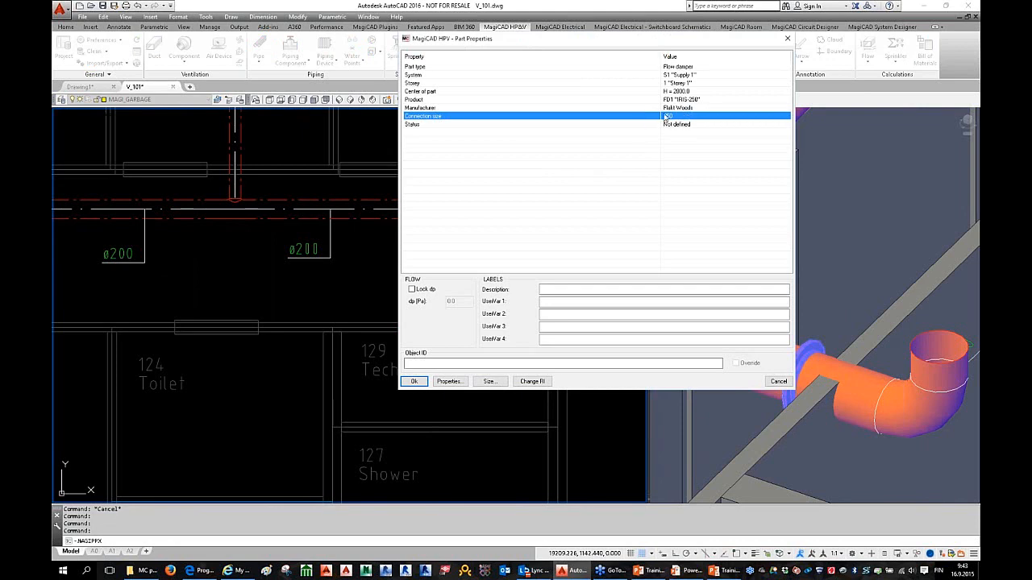
{"action": "key", "text": "Escape"}
{"action": "scroll", "coordinate": [290, 282], "scroll_direction": "down", "scroll_amount": 2}
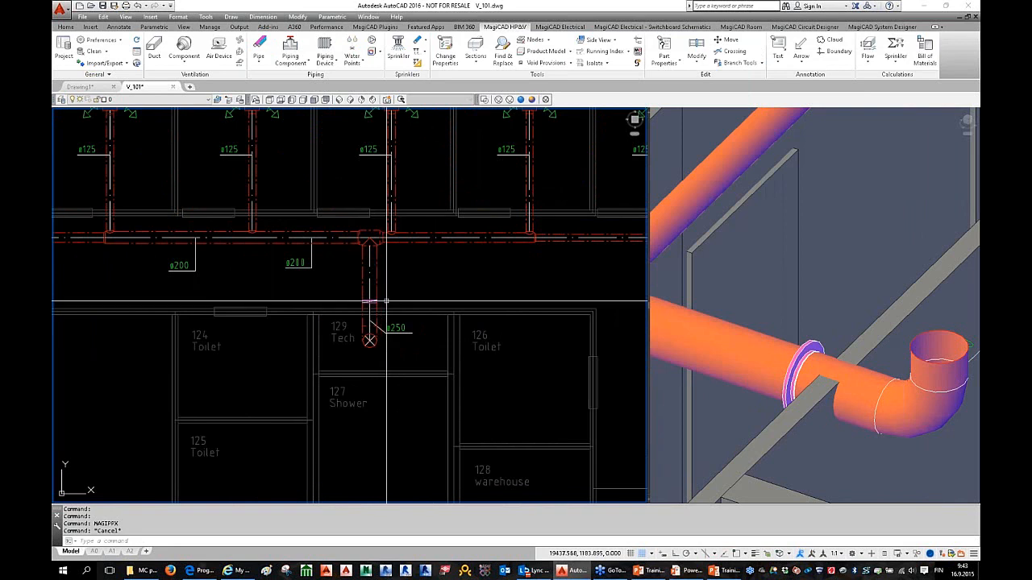
{"action": "scroll", "coordinate": [369, 305], "scroll_direction": "up", "scroll_amount": 2}
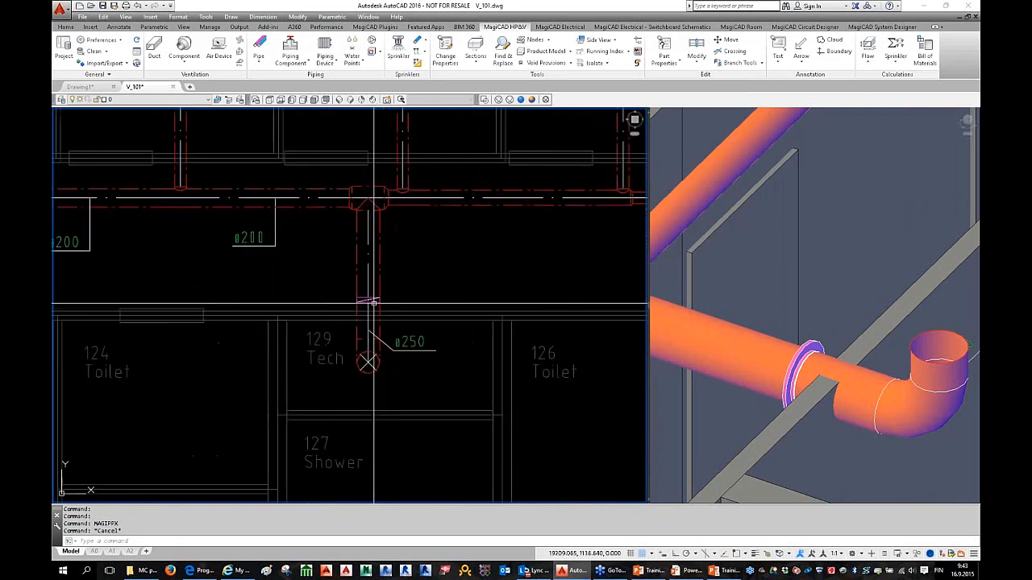
{"action": "mouse_move", "coordinate": [373, 303]}
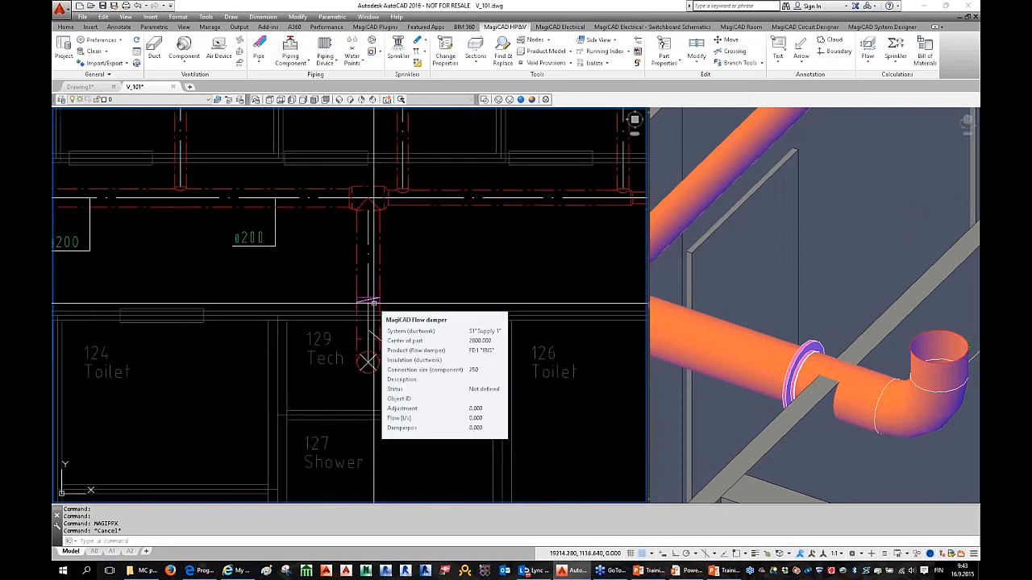
{"action": "double_click", "coordinate": [374, 302]}
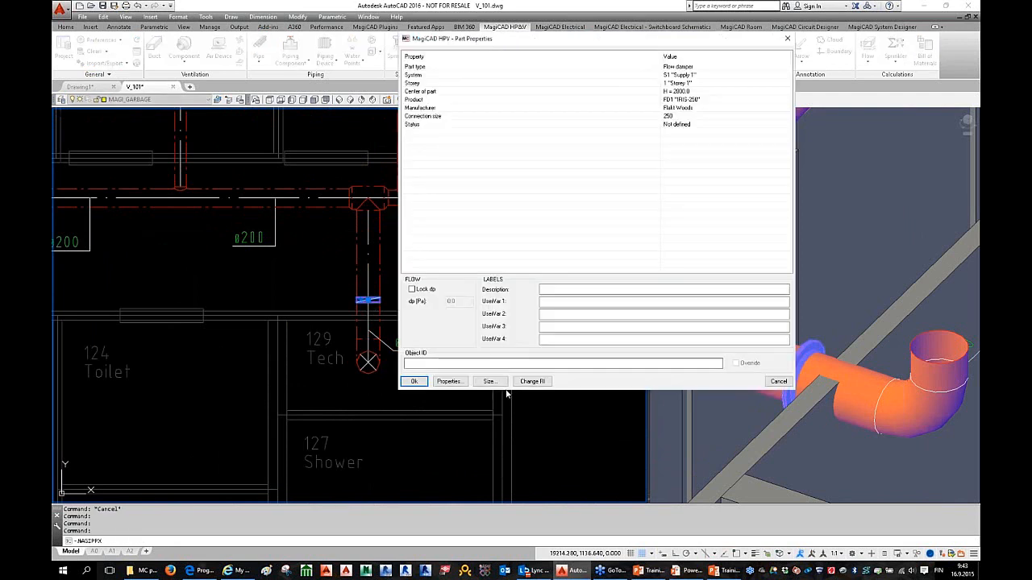
{"action": "left_click", "coordinate": [491, 381]}
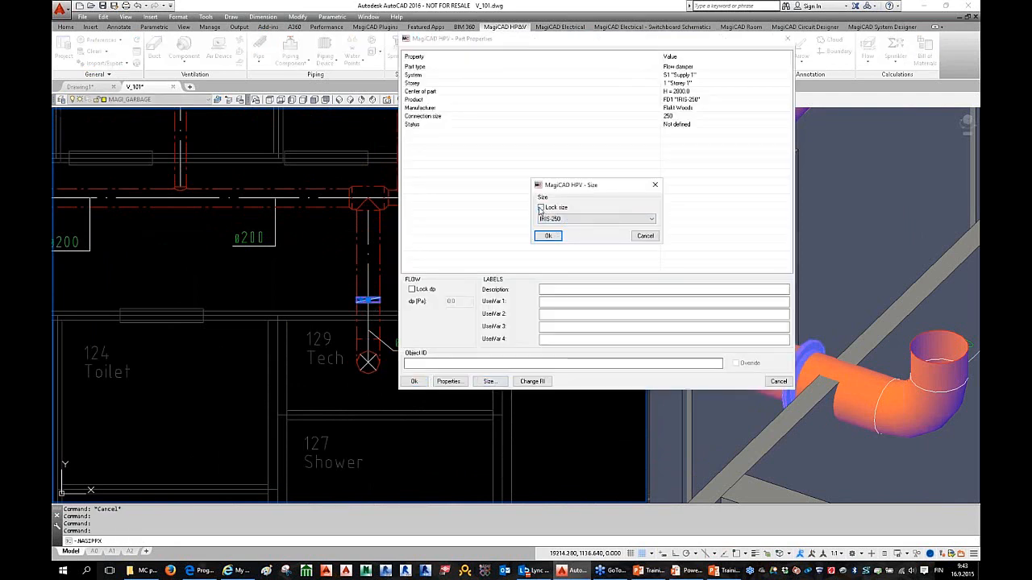
{"action": "left_click", "coordinate": [645, 236]}
{"action": "left_click", "coordinate": [777, 381]}
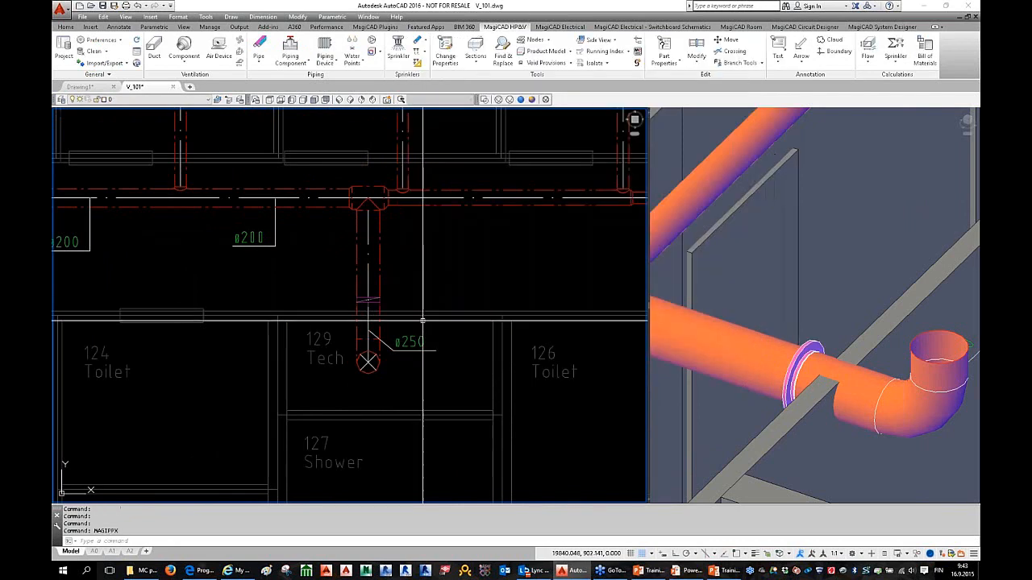
{"action": "key", "text": "Escape"}
{"action": "key", "text": "Escape"}
{"action": "scroll", "coordinate": [417, 314], "scroll_direction": "down", "scroll_amount": 3}
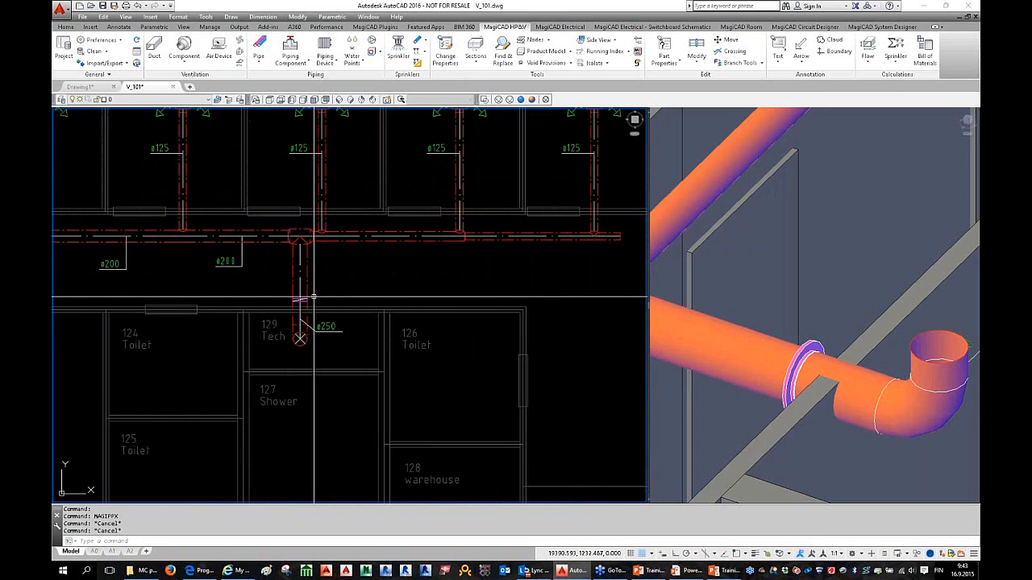
Step: Prepare a Ductworks duct-size change to a locked circular ø200 size
{"action": "left_click", "coordinate": [283, 227]}
{"action": "left_click", "coordinate": [324, 361]}
{"action": "key", "text": "Escape"}
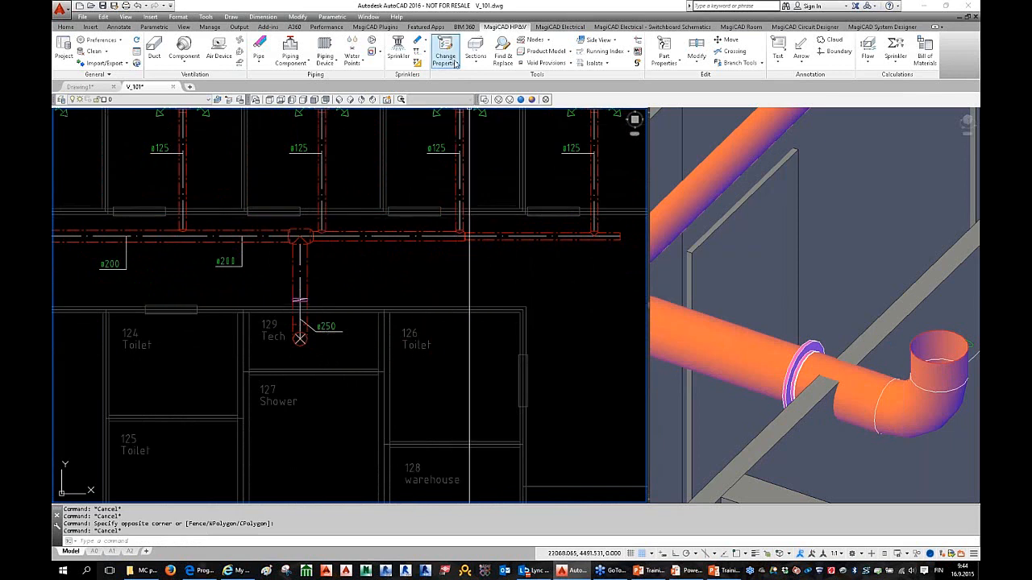
{"action": "left_click", "coordinate": [455, 64]}
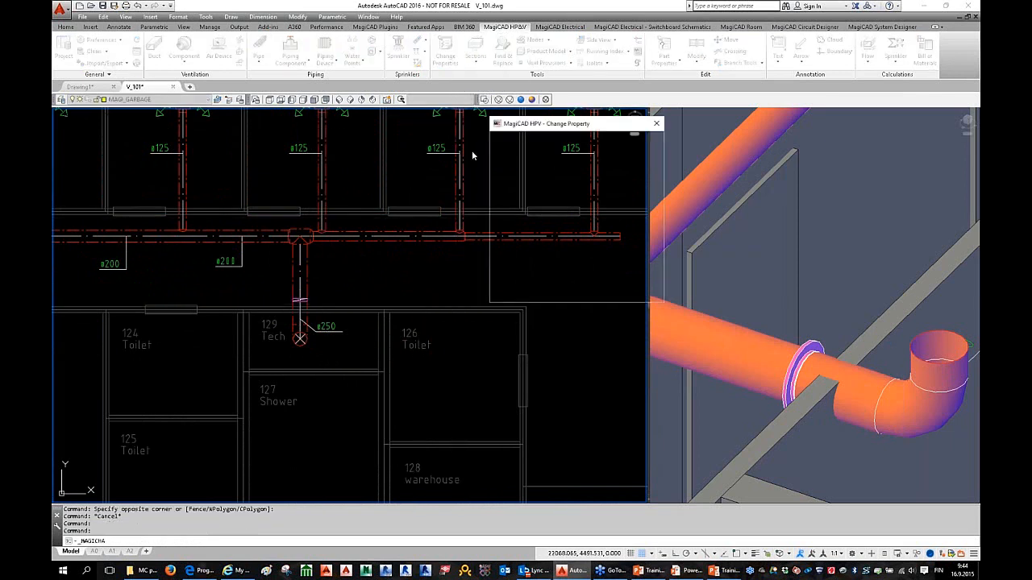
{"action": "left_click", "coordinate": [563, 142]}
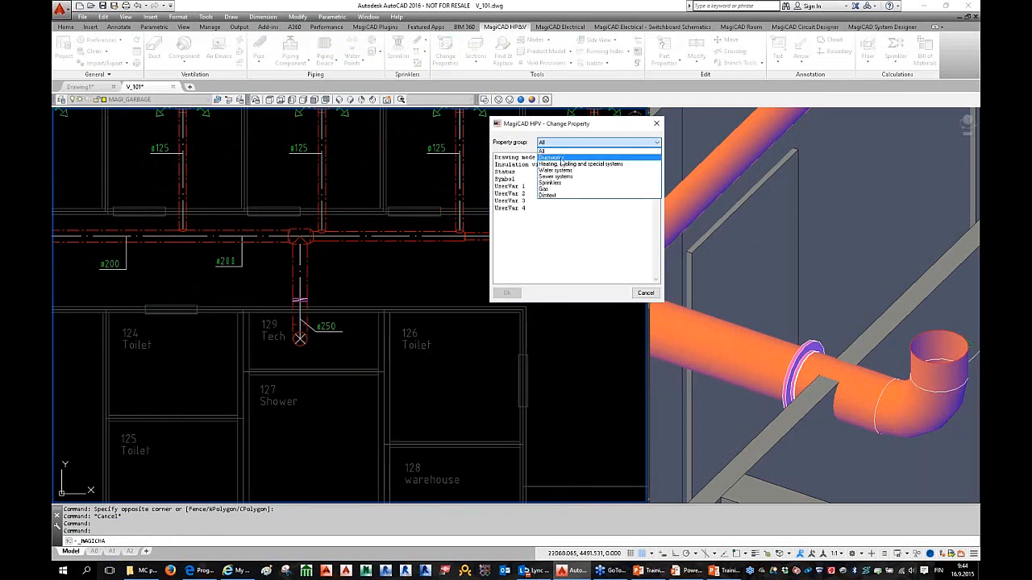
{"action": "left_click", "coordinate": [563, 158]}
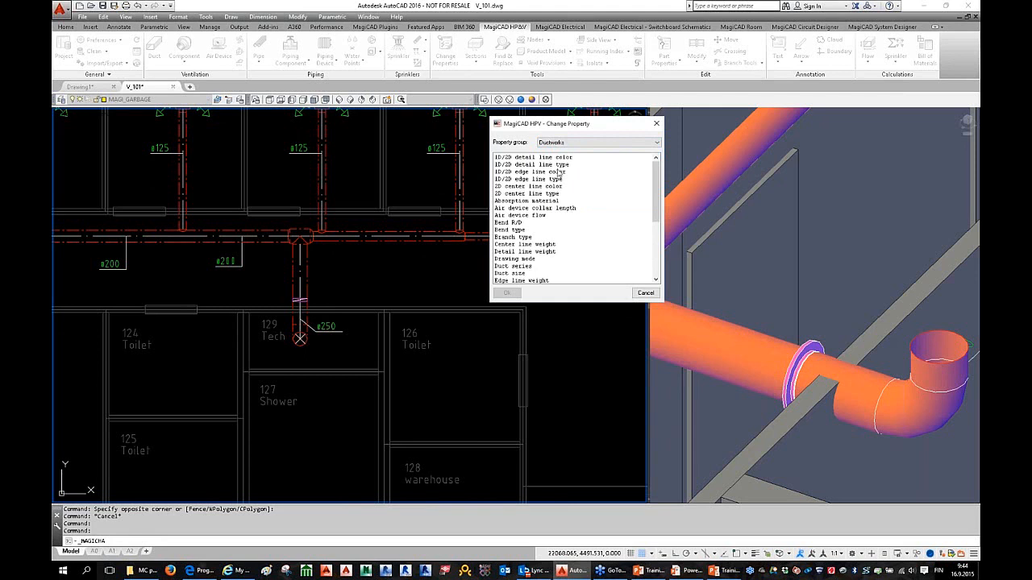
{"action": "left_click_drag", "start_coordinate": [554, 129], "coordinate": [512, 129]}
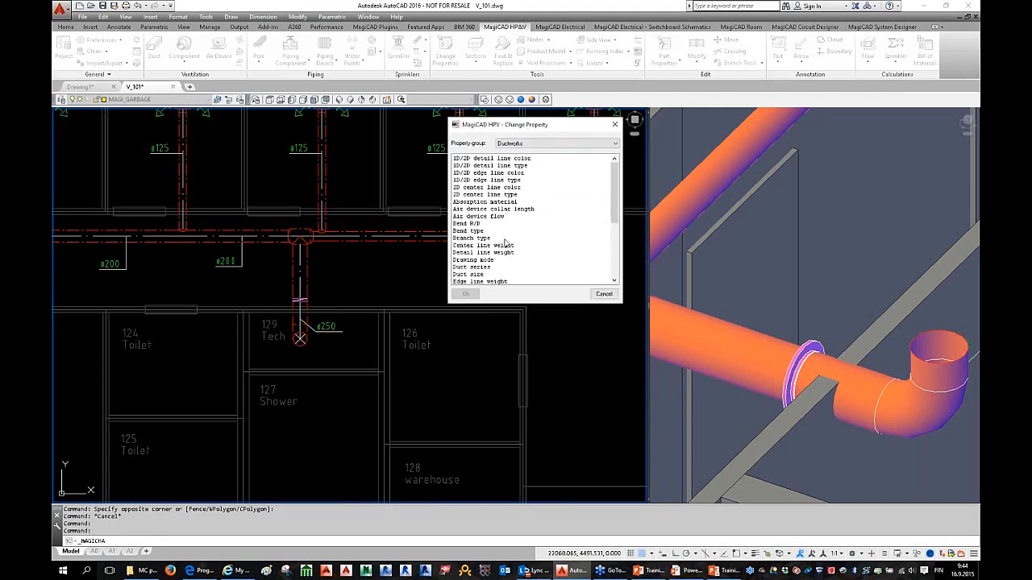
{"action": "left_click", "coordinate": [504, 231]}
{"action": "scroll", "coordinate": [520, 237], "scroll_direction": "down", "scroll_amount": 1}
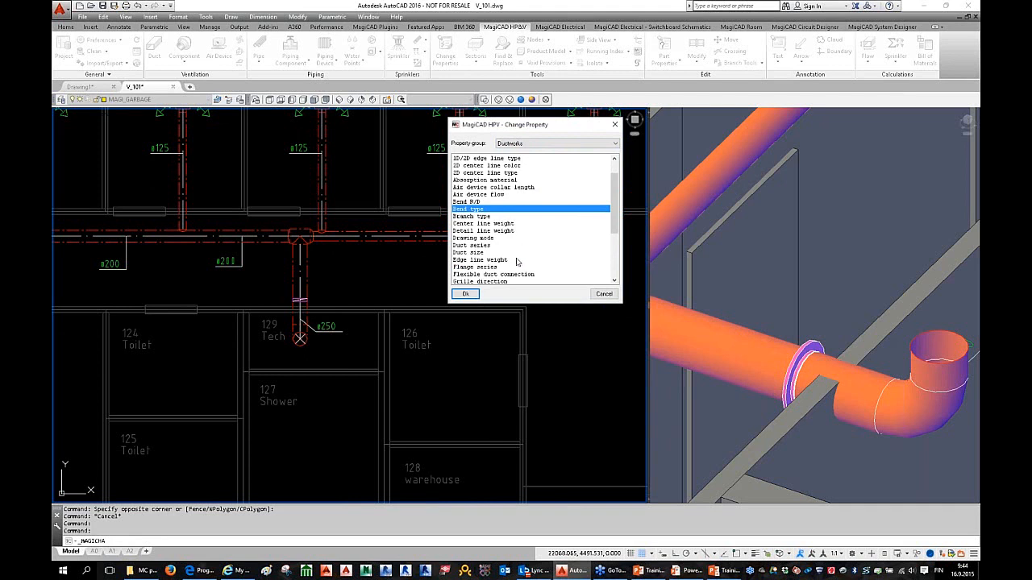
{"action": "left_click", "coordinate": [477, 253]}
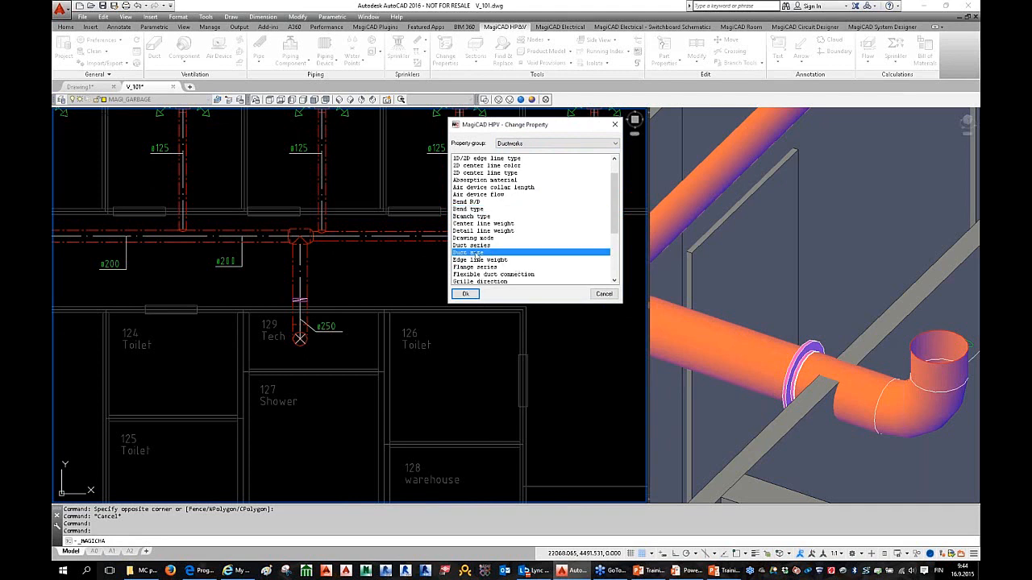
{"action": "left_click", "coordinate": [468, 293]}
{"action": "left_click", "coordinate": [520, 185]}
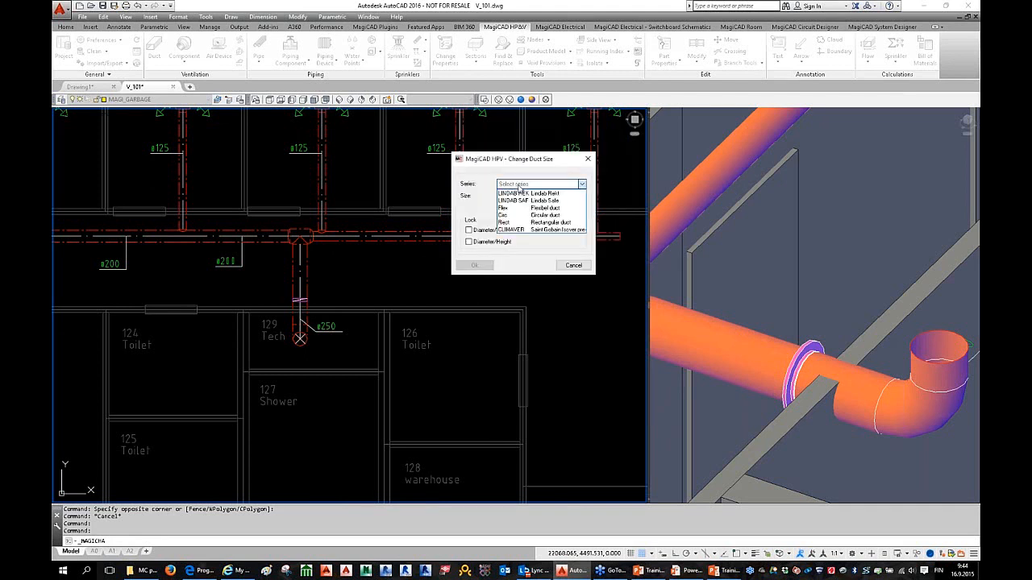
{"action": "left_click", "coordinate": [534, 216]}
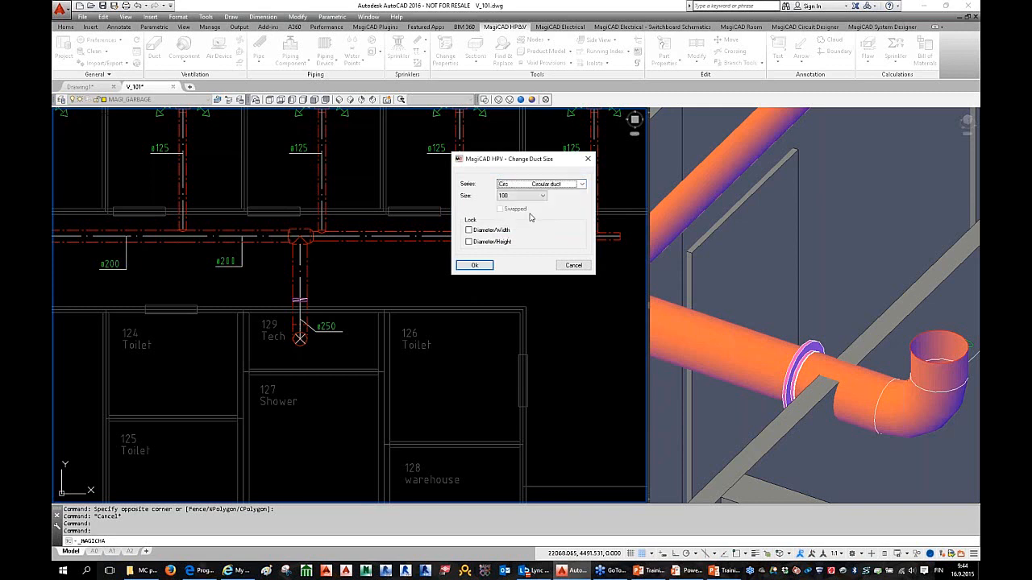
{"action": "left_click", "coordinate": [528, 196]}
{"action": "left_click", "coordinate": [515, 224]}
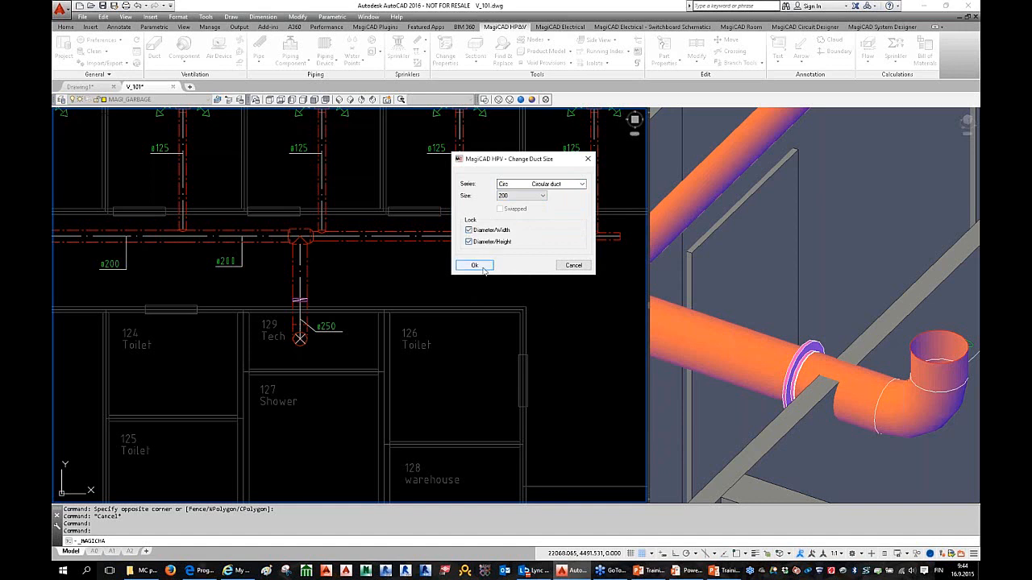
{"action": "left_click", "coordinate": [484, 272]}
Step: Apply the locked ø200 size to the vertical riser duct into Tech
{"action": "left_click", "coordinate": [270, 224]}
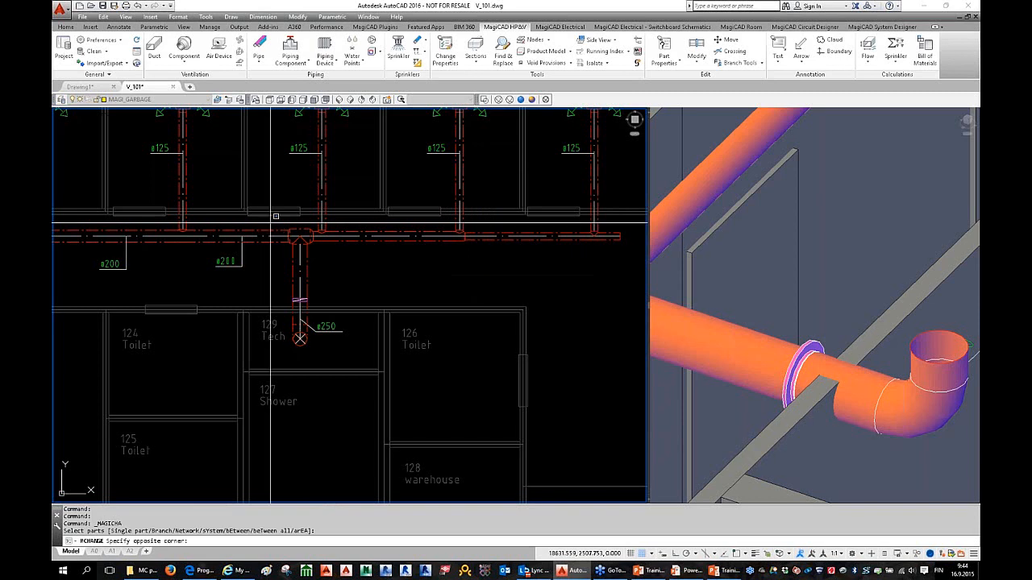
{"action": "left_click", "coordinate": [304, 307]}
{"action": "key", "text": "Return"}
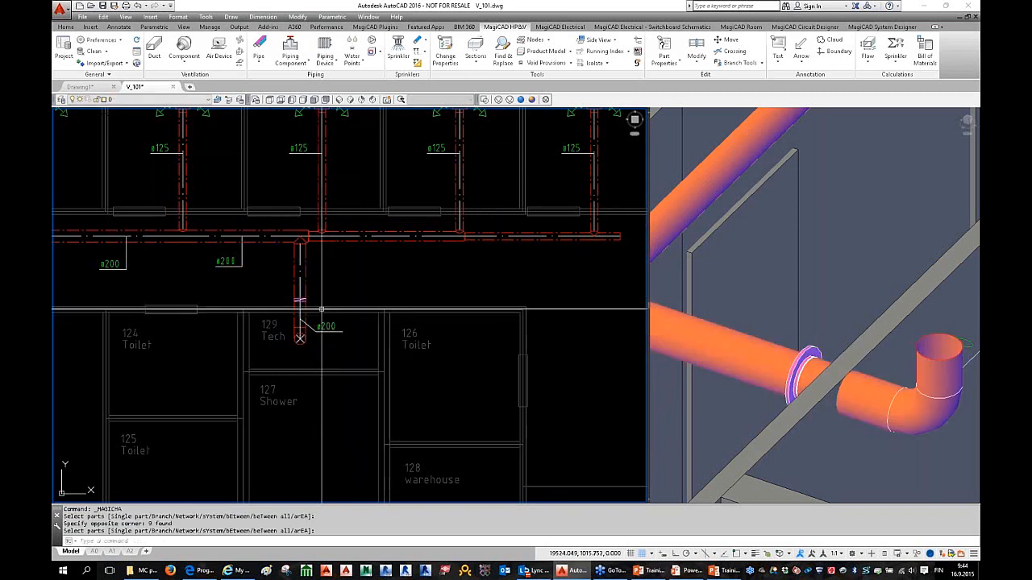
{"action": "scroll", "coordinate": [320, 309], "scroll_direction": "up", "scroll_amount": 5}
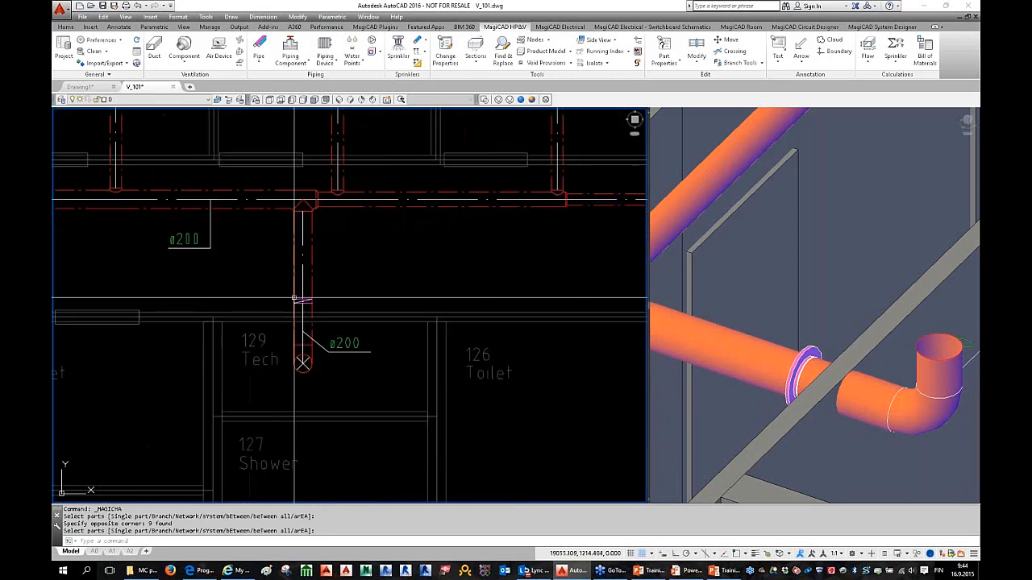
{"action": "key", "text": "Escape"}
Step: Inspect the connection sizes of the flow damper and riser duct in Part Properties
{"action": "left_click", "coordinate": [299, 300]}
{"action": "double_click", "coordinate": [299, 301]}
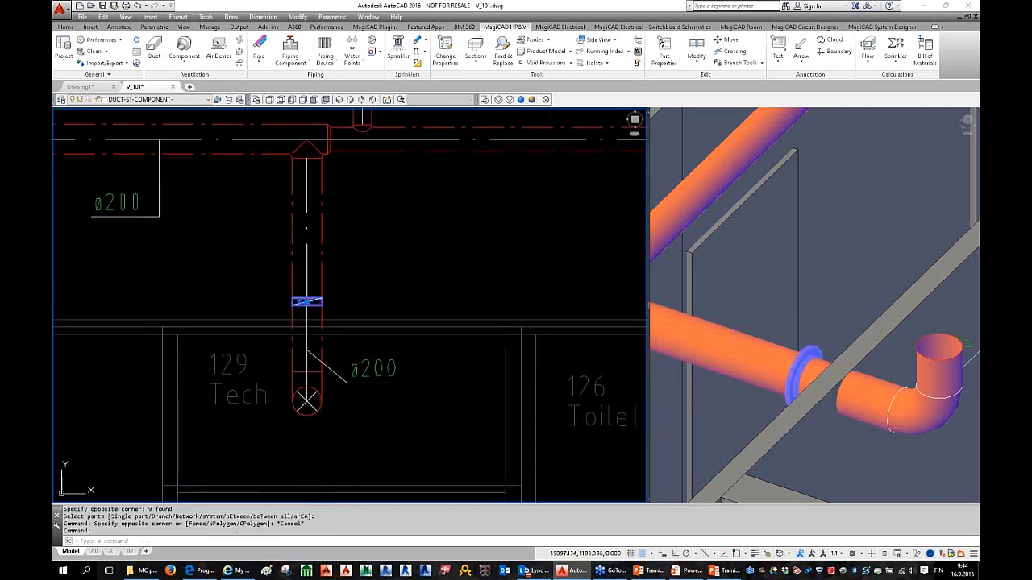
{"action": "left_click", "coordinate": [657, 119]}
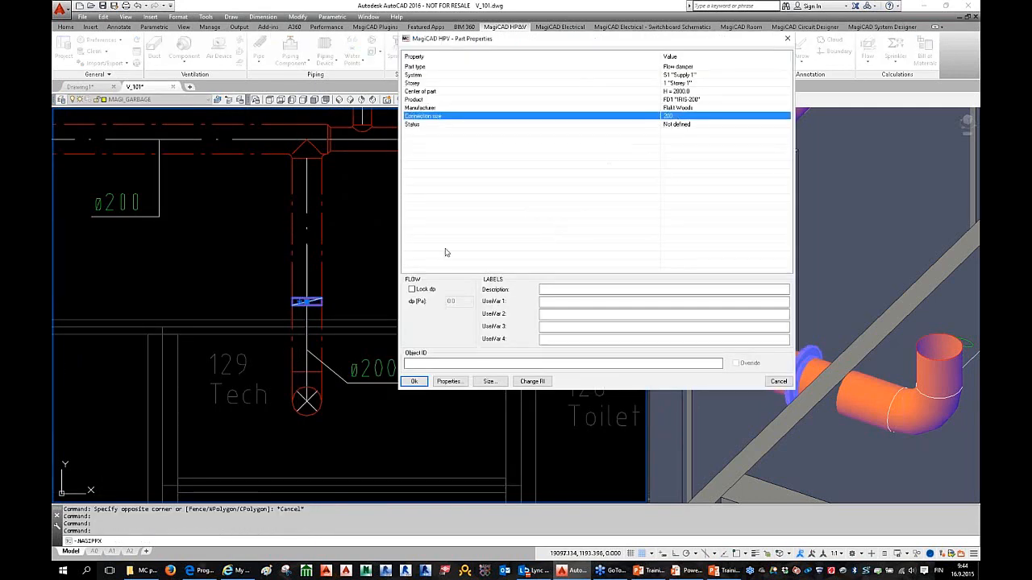
{"action": "key", "text": "Escape"}
{"action": "scroll", "coordinate": [347, 317], "scroll_direction": "down", "scroll_amount": 3}
{"action": "double_click", "coordinate": [316, 266]}
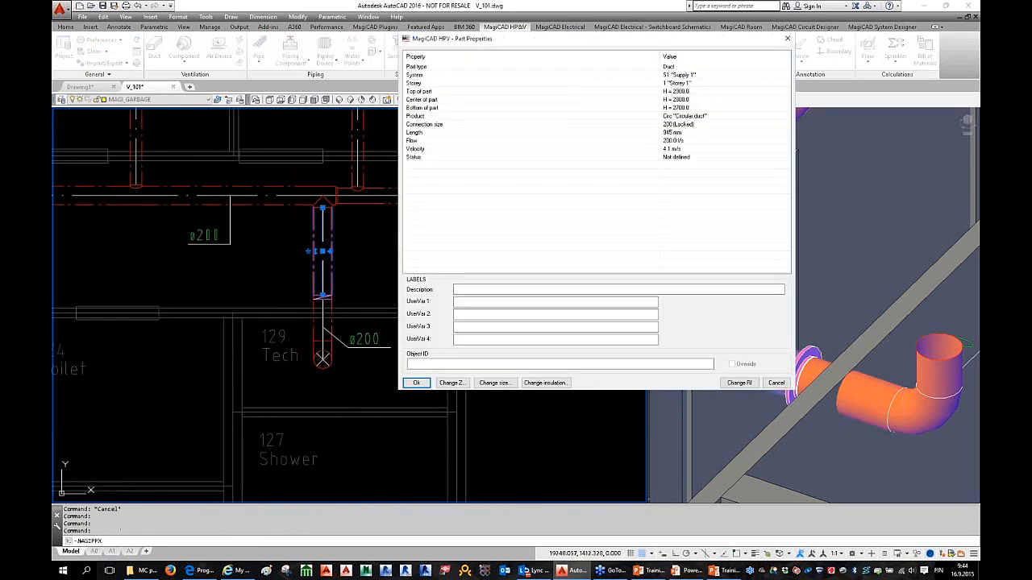
{"action": "left_click", "coordinate": [687, 127]}
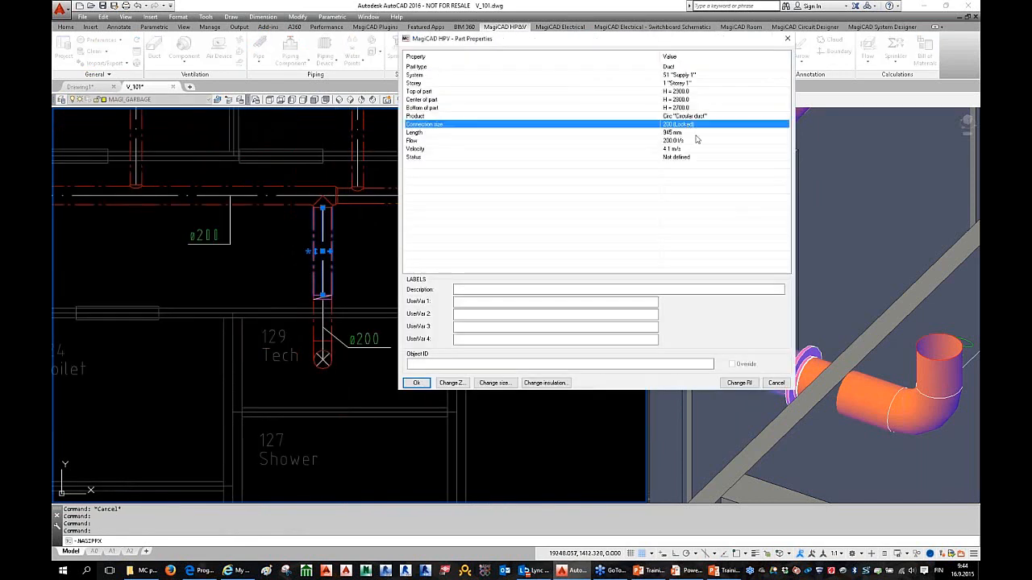
{"action": "key", "text": "Escape"}
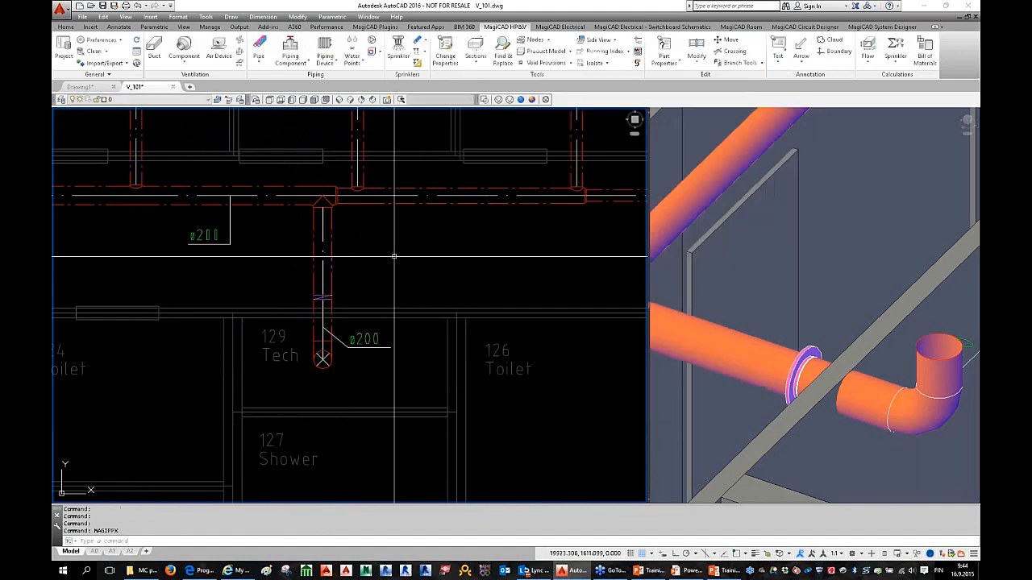
{"action": "scroll", "coordinate": [393, 254], "scroll_direction": "down", "scroll_amount": 2}
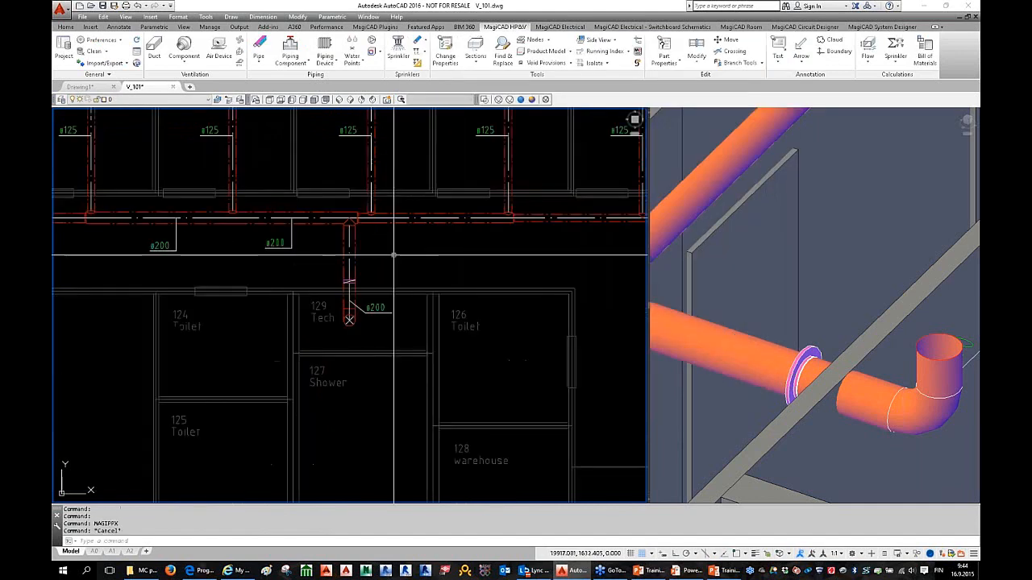
Step: Size Supply 1 without a report, mark the conflicting duct and check its air velocity
{"action": "left_click", "coordinate": [867, 47]}
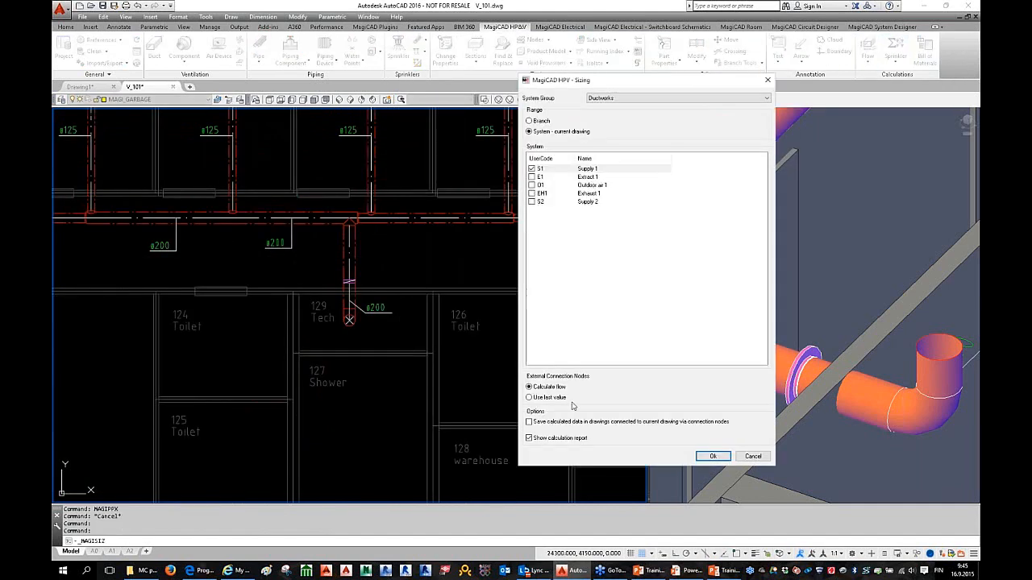
{"action": "left_click", "coordinate": [548, 441]}
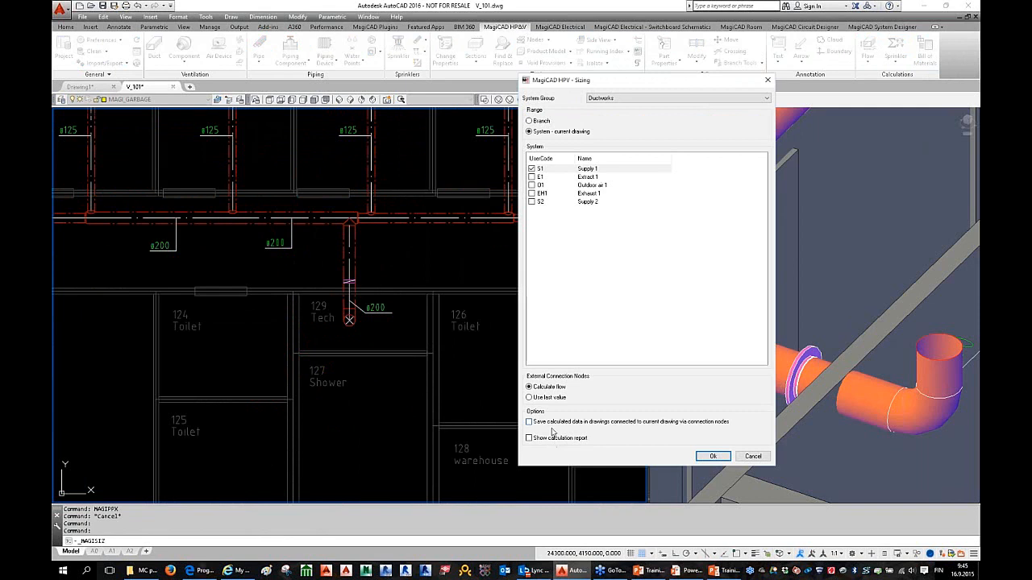
{"action": "left_click", "coordinate": [712, 457]}
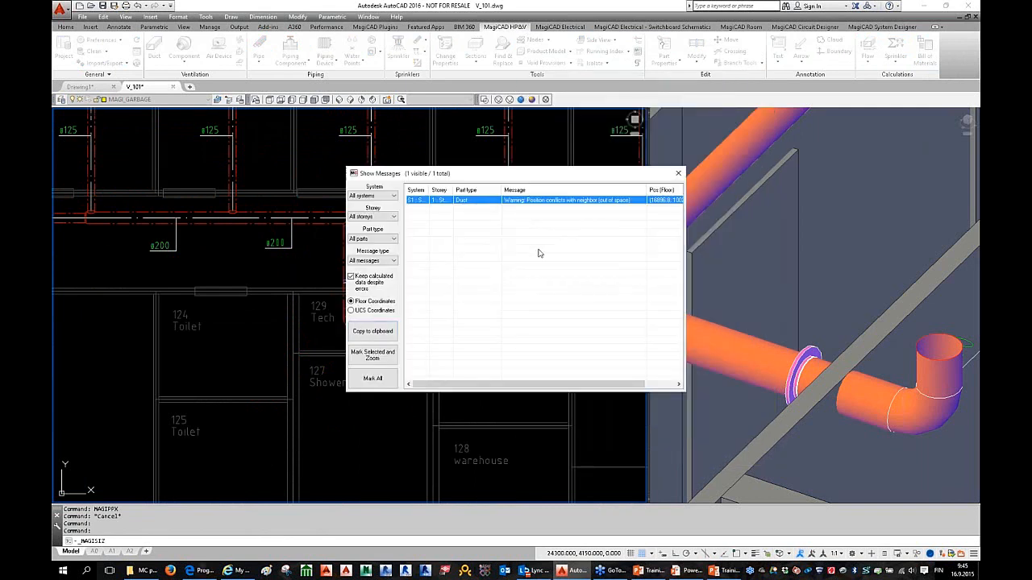
{"action": "left_click", "coordinate": [373, 379]}
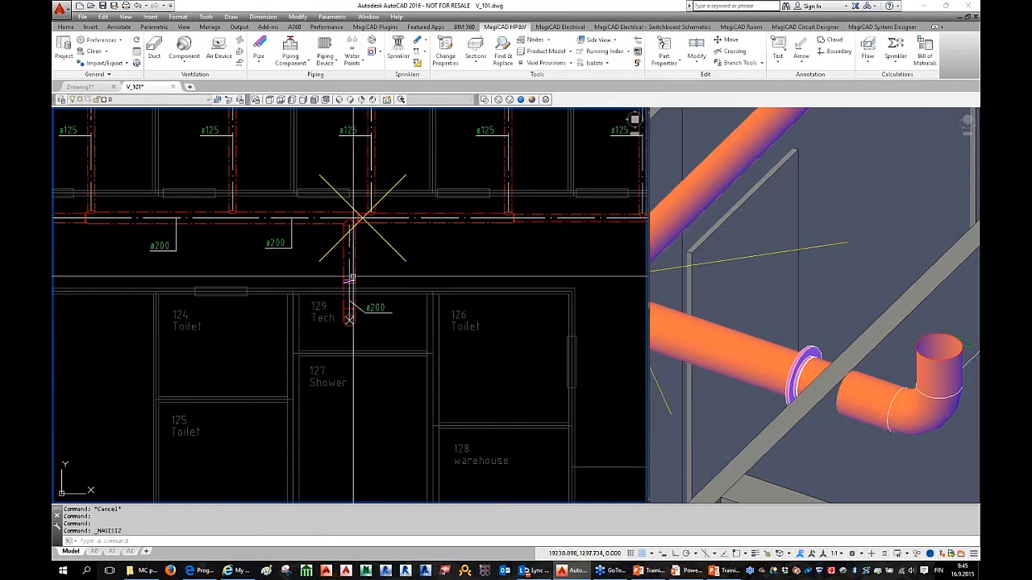
{"action": "scroll", "coordinate": [350, 218], "scroll_direction": "up", "scroll_amount": 2}
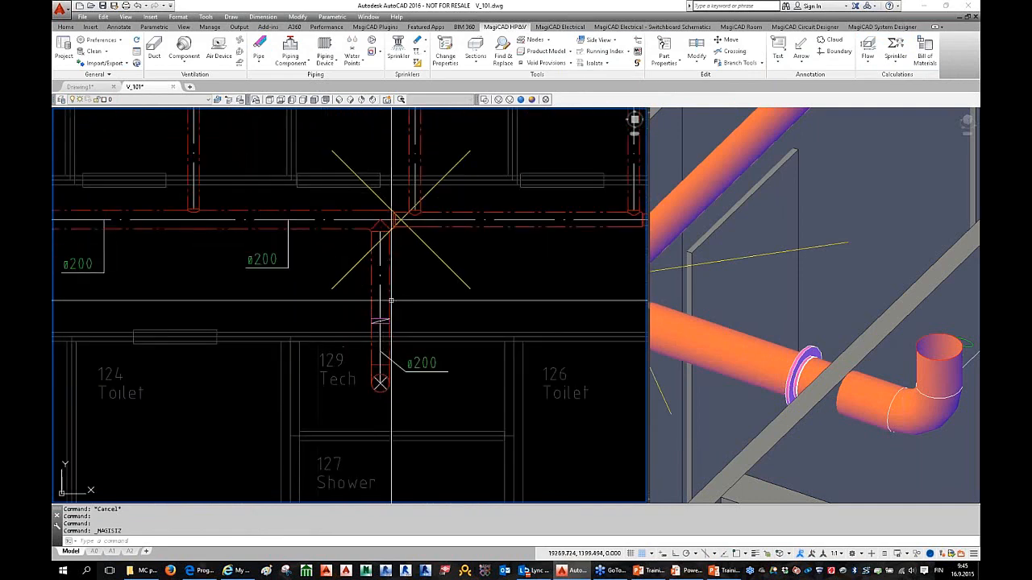
{"action": "double_click", "coordinate": [381, 294]}
{"action": "left_click", "coordinate": [676, 149]}
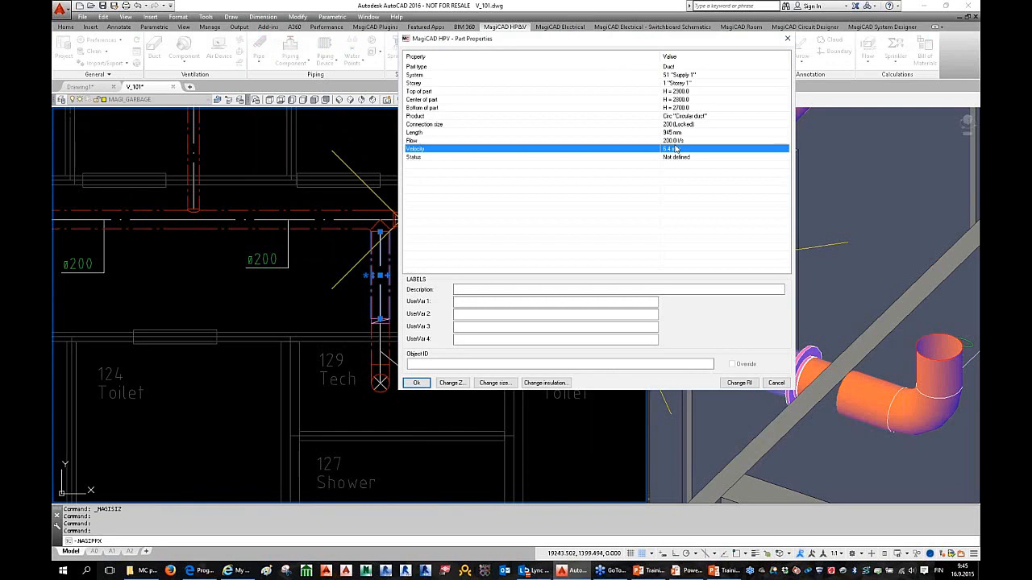
{"action": "key", "text": "Escape"}
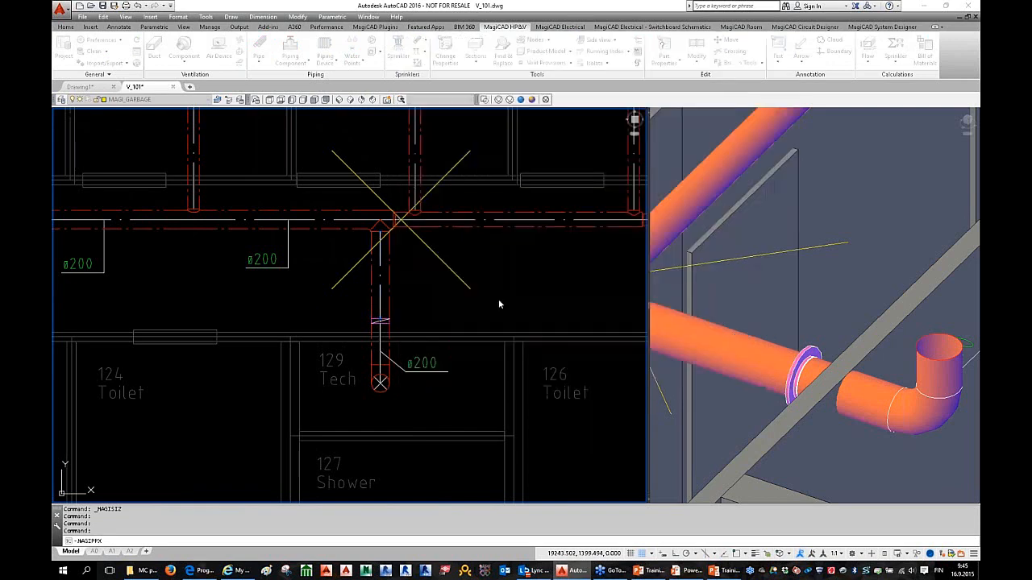
{"action": "scroll", "coordinate": [429, 310], "scroll_direction": "down", "scroll_amount": 2}
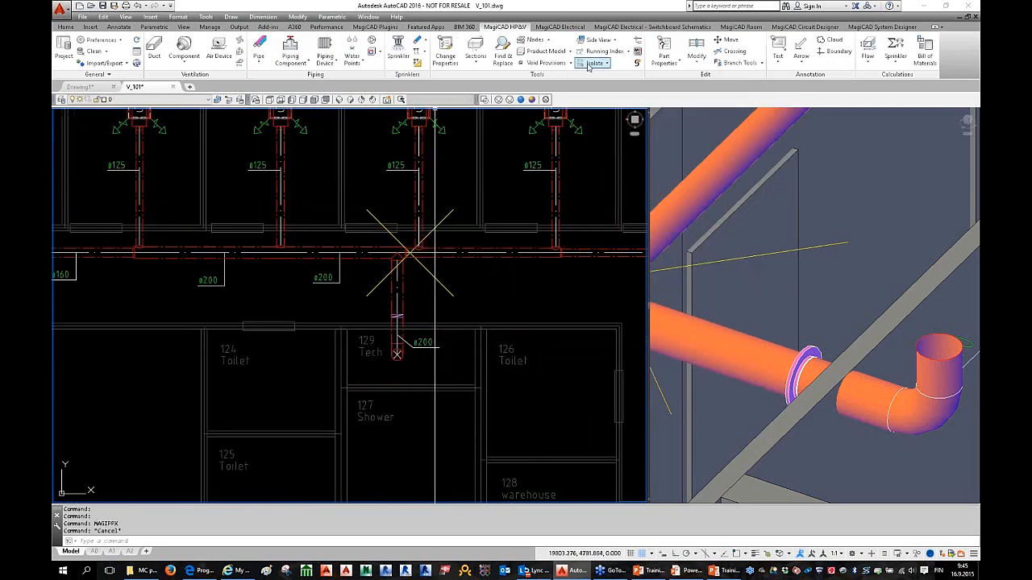
Step: Unlock the diameter width and height of the riser duct parts down to Tech
{"action": "left_click", "coordinate": [447, 54]}
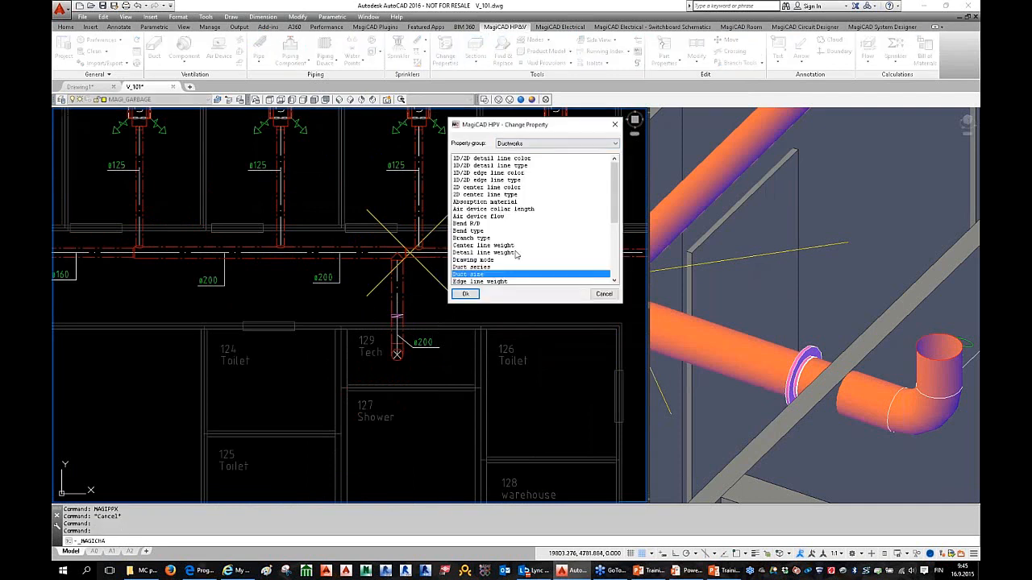
{"action": "left_click", "coordinate": [498, 261]}
{"action": "scroll", "coordinate": [499, 269], "scroll_direction": "down", "scroll_amount": 3}
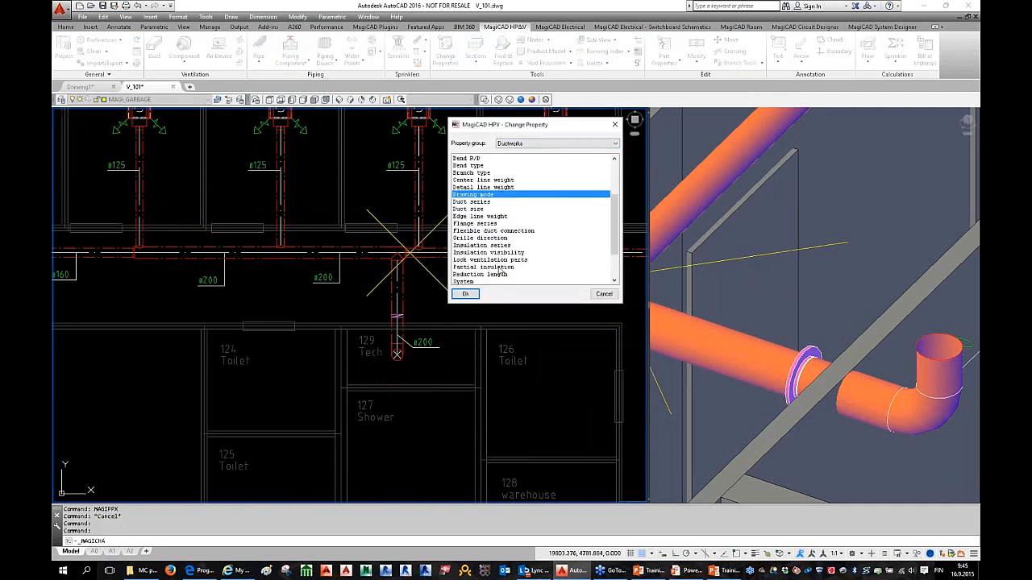
{"action": "left_click", "coordinate": [490, 268]}
{"action": "scroll", "coordinate": [489, 271], "scroll_direction": "down", "scroll_amount": 1}
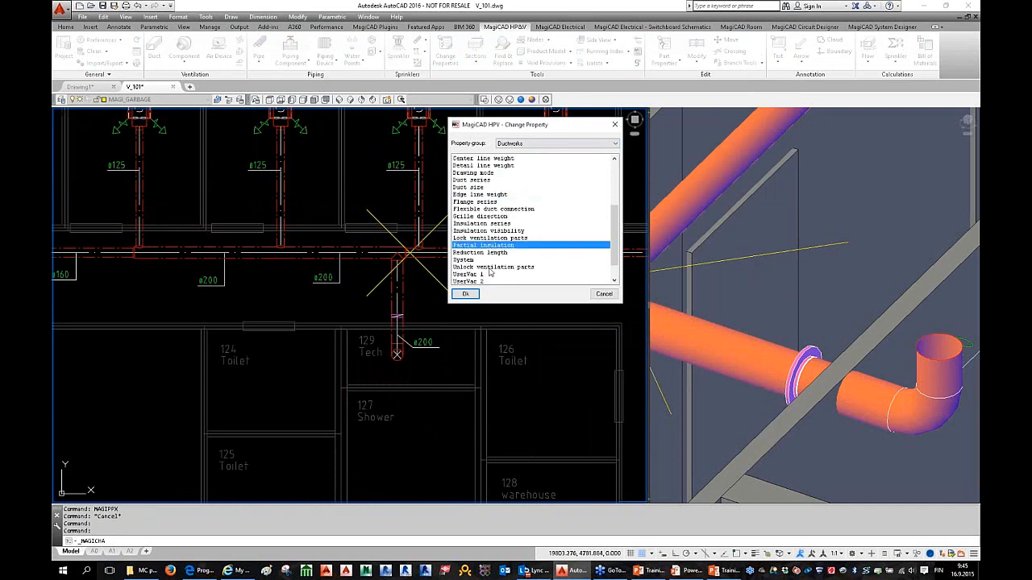
{"action": "left_click", "coordinate": [492, 267]}
{"action": "double_click", "coordinate": [494, 267]}
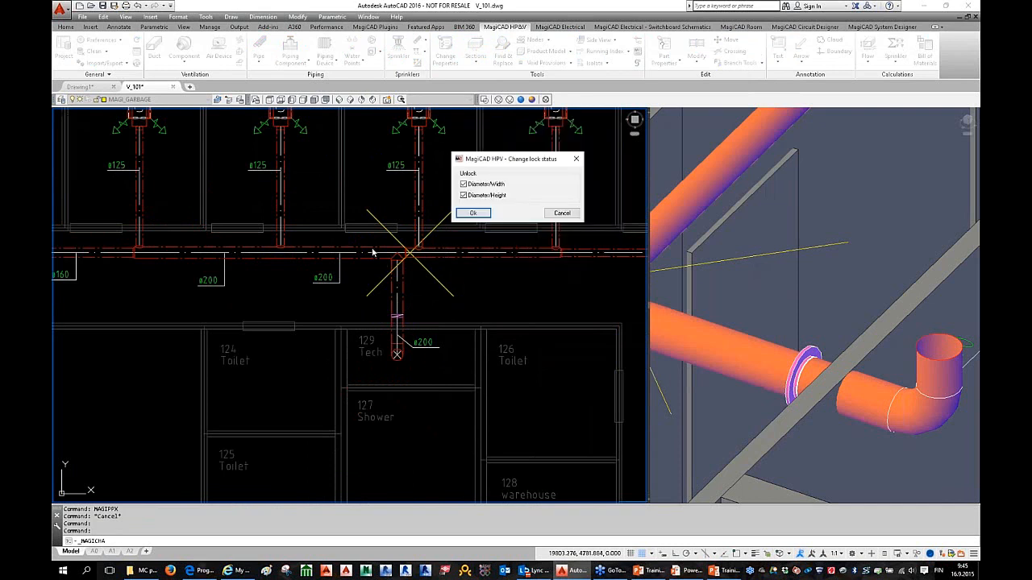
{"action": "left_click", "coordinate": [473, 213]}
{"action": "left_click", "coordinate": [376, 239]}
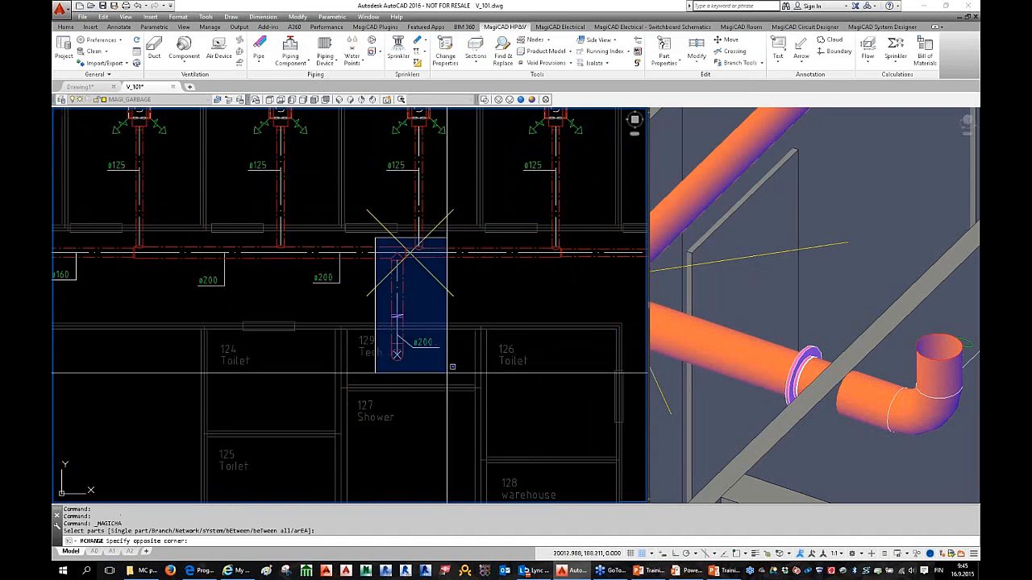
{"action": "left_click", "coordinate": [448, 369]}
{"action": "key", "text": "Return"}
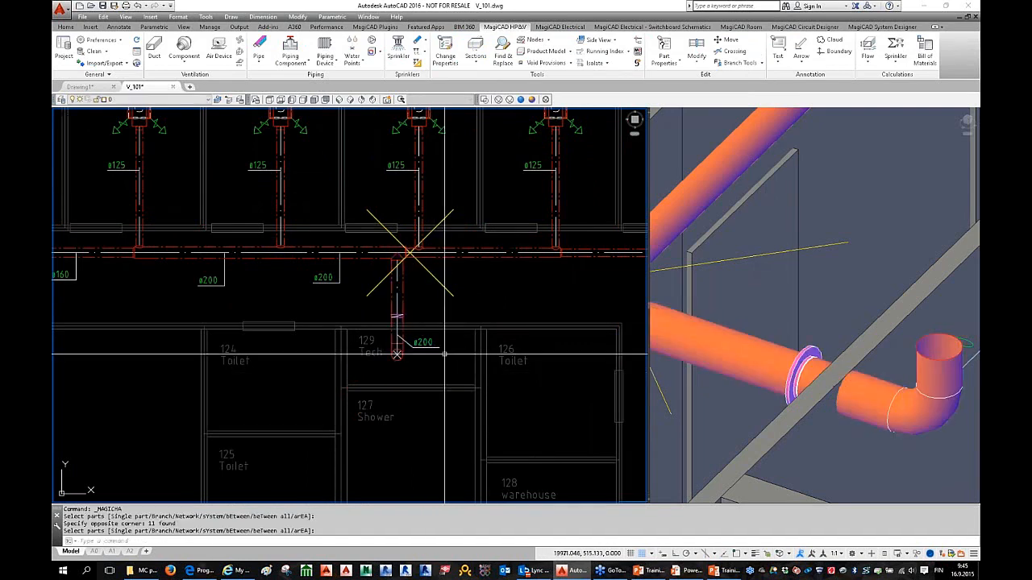
Step: Rerun duct sizing, mark all reported problems, and end the command
{"action": "left_click", "coordinate": [868, 50]}
{"action": "left_click", "coordinate": [720, 455]}
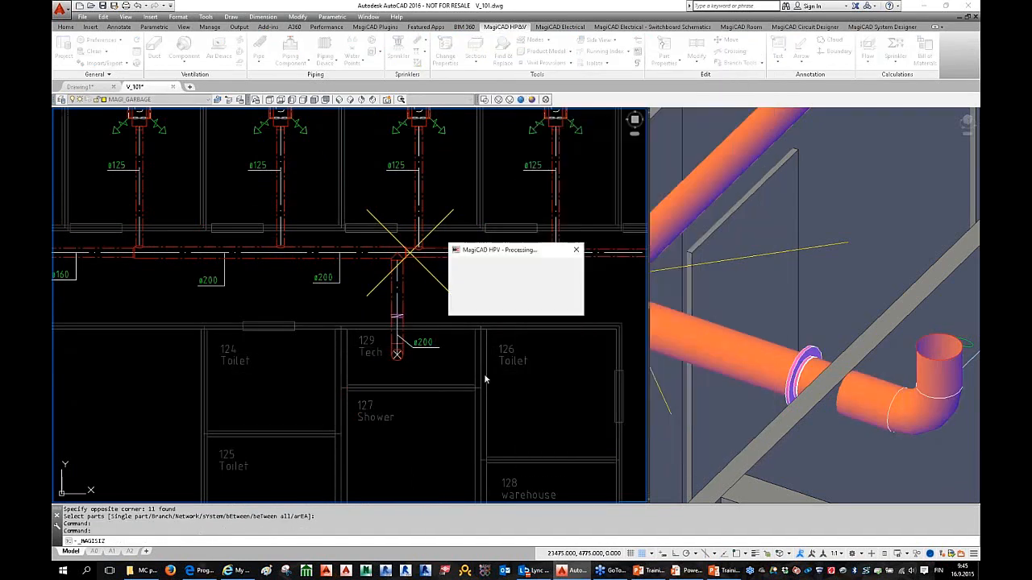
{"action": "left_click", "coordinate": [373, 378]}
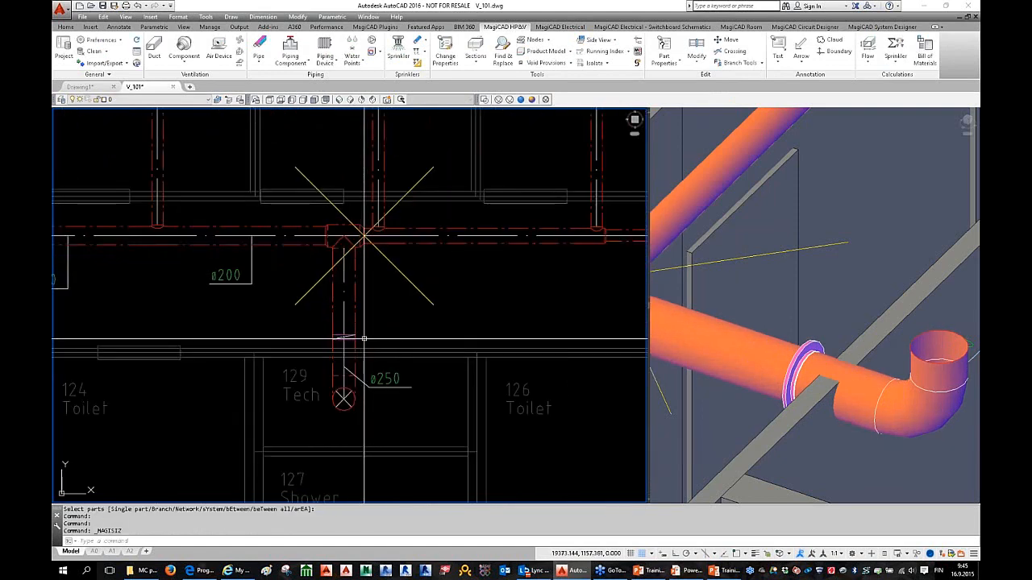
{"action": "scroll", "coordinate": [367, 343], "scroll_direction": "down", "scroll_amount": 2}
{"action": "key", "text": "Escape"}
{"action": "key", "text": "Escape"}
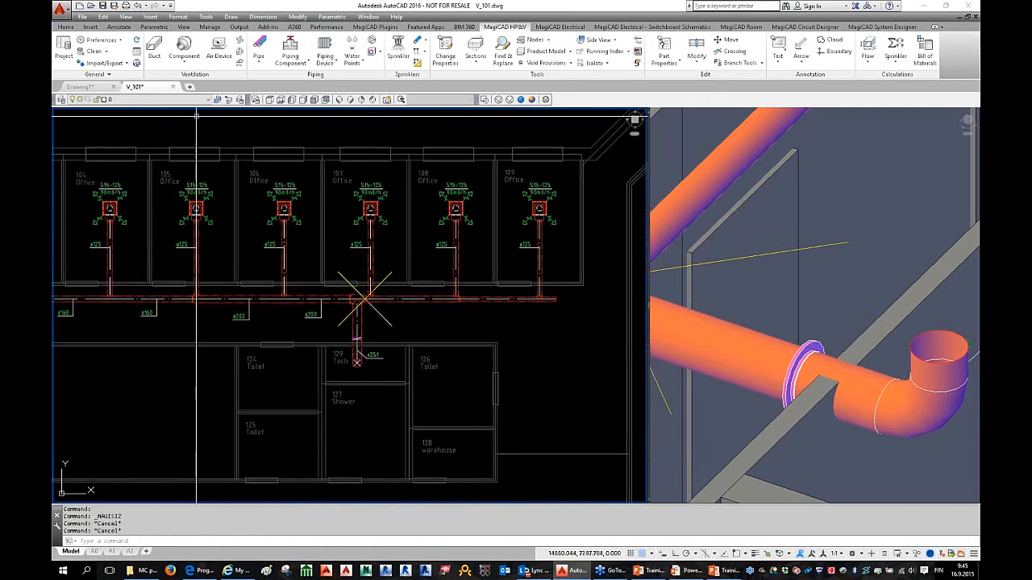
Step: Insert the S6 C-LAG-500 silencer on the duct above room 129 Tech
{"action": "left_click", "coordinate": [184, 63]}
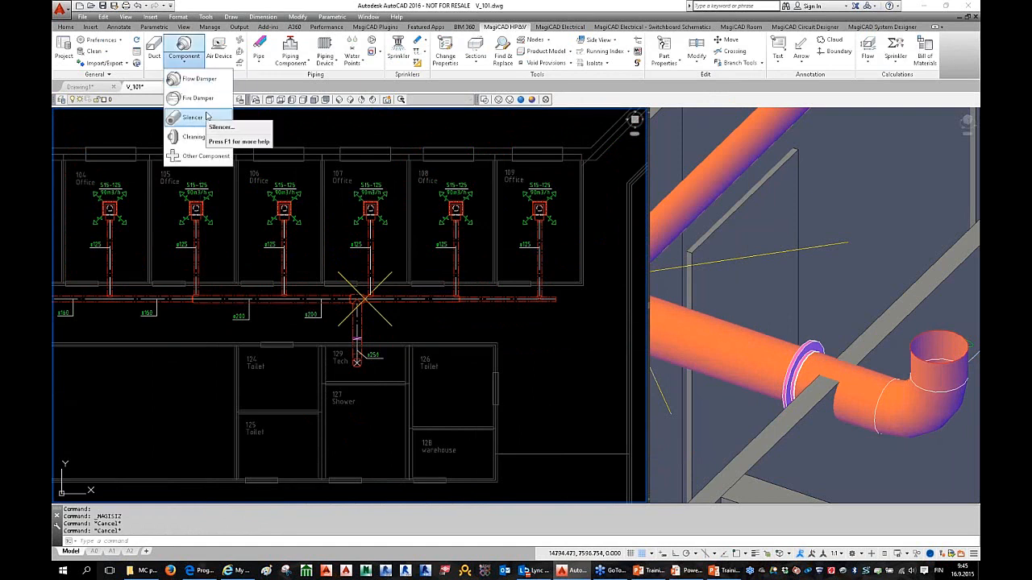
{"action": "left_click", "coordinate": [194, 118]}
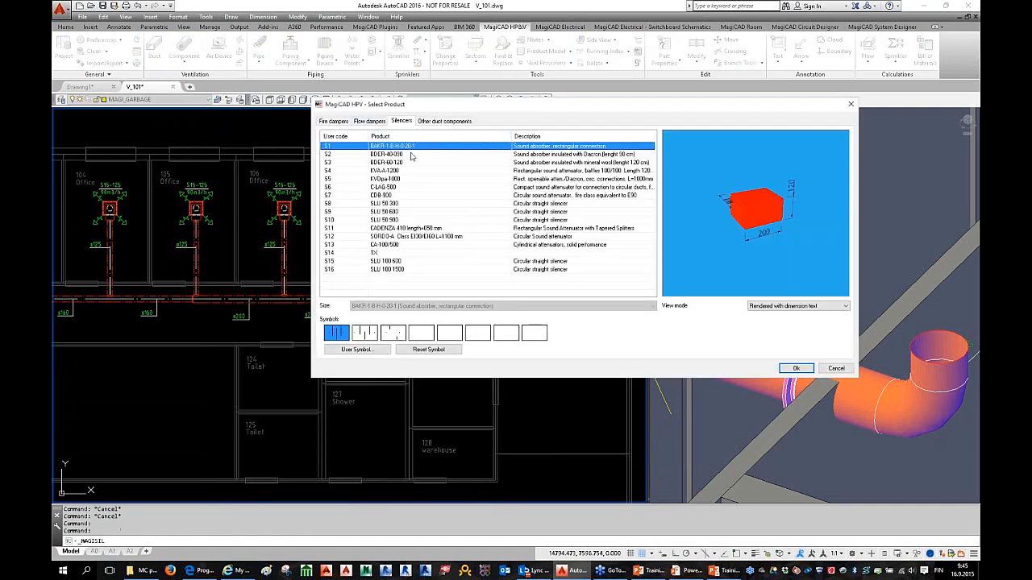
{"action": "left_click", "coordinate": [405, 188]}
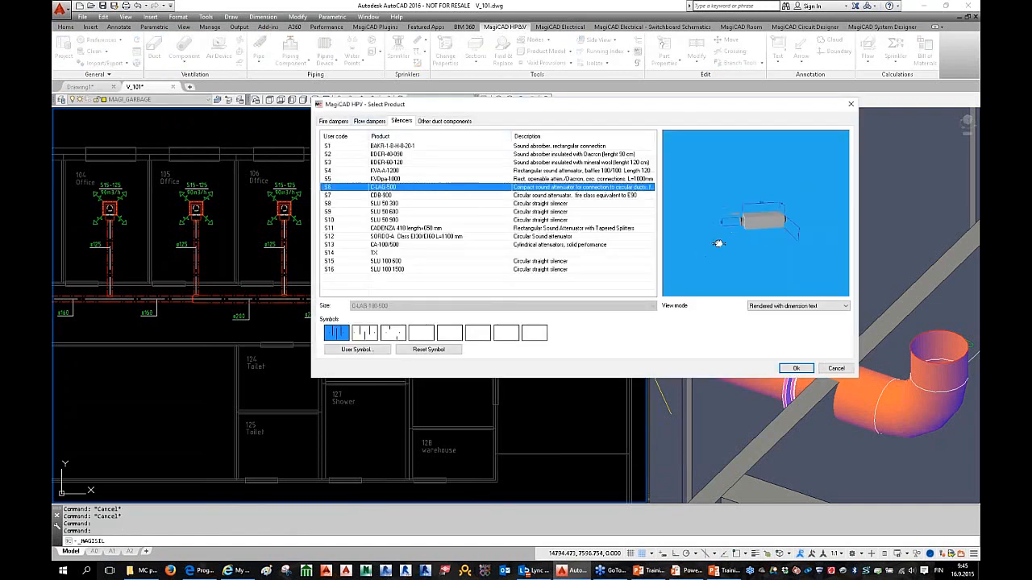
{"action": "scroll", "coordinate": [744, 239], "scroll_direction": "up", "scroll_amount": 5}
{"action": "left_click_drag", "start_coordinate": [737, 238], "coordinate": [734, 274]}
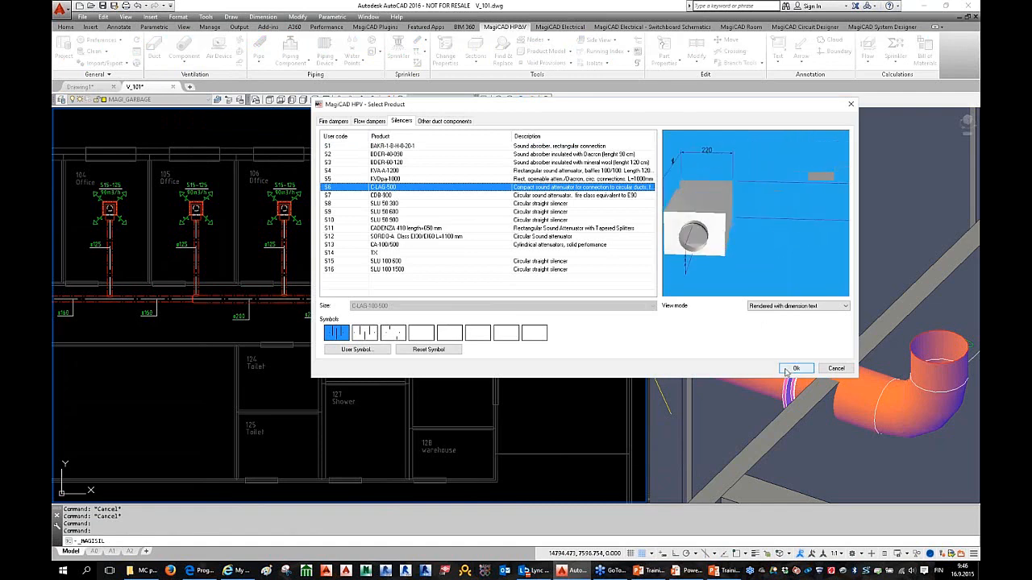
{"action": "left_click", "coordinate": [795, 369]}
{"action": "scroll", "coordinate": [348, 320], "scroll_direction": "up", "scroll_amount": 4}
{"action": "left_click", "coordinate": [365, 330]}
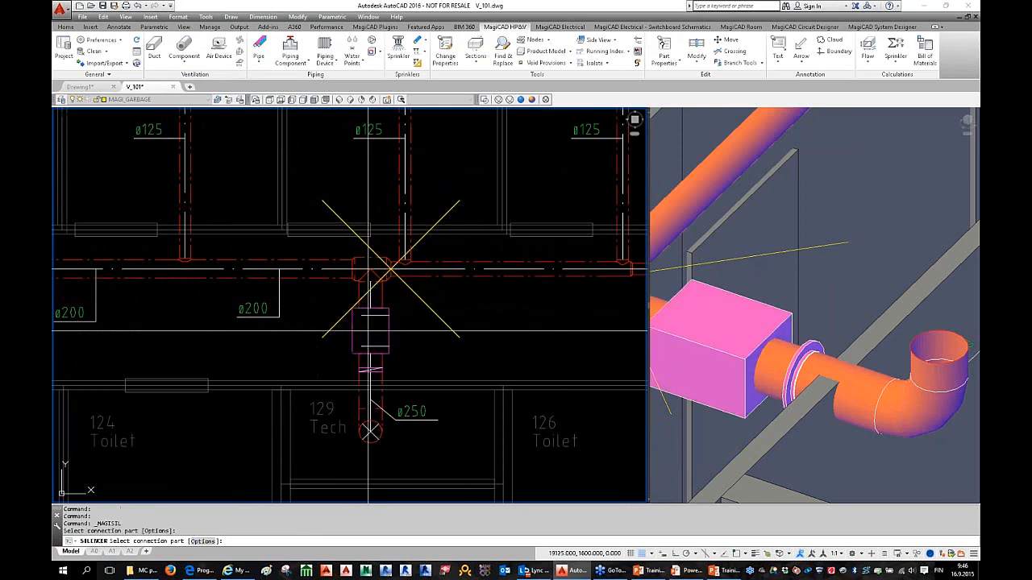
{"action": "key", "text": "Escape"}
{"action": "key", "text": "Escape"}
Step: Orbit the 3D view to inspect the new silencer, then pan the plan view
{"action": "left_click", "coordinate": [778, 298]}
{"action": "scroll", "coordinate": [778, 298], "scroll_direction": "down", "scroll_amount": 4}
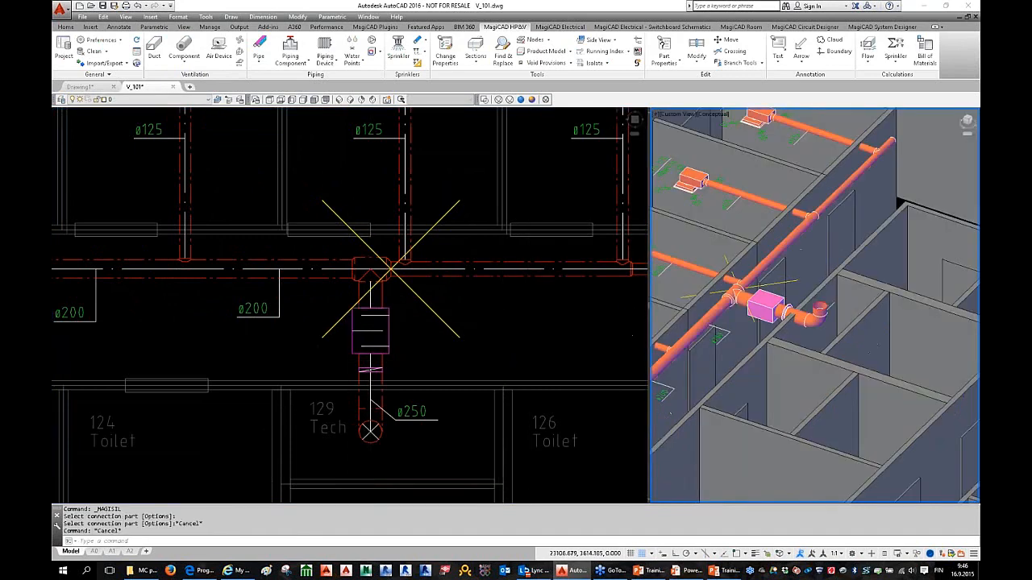
{"action": "middle_click_drag", "start_coordinate": [778, 300], "coordinate": [843, 319], "text": "shift"}
{"action": "scroll", "coordinate": [843, 320], "scroll_direction": "up", "scroll_amount": 6}
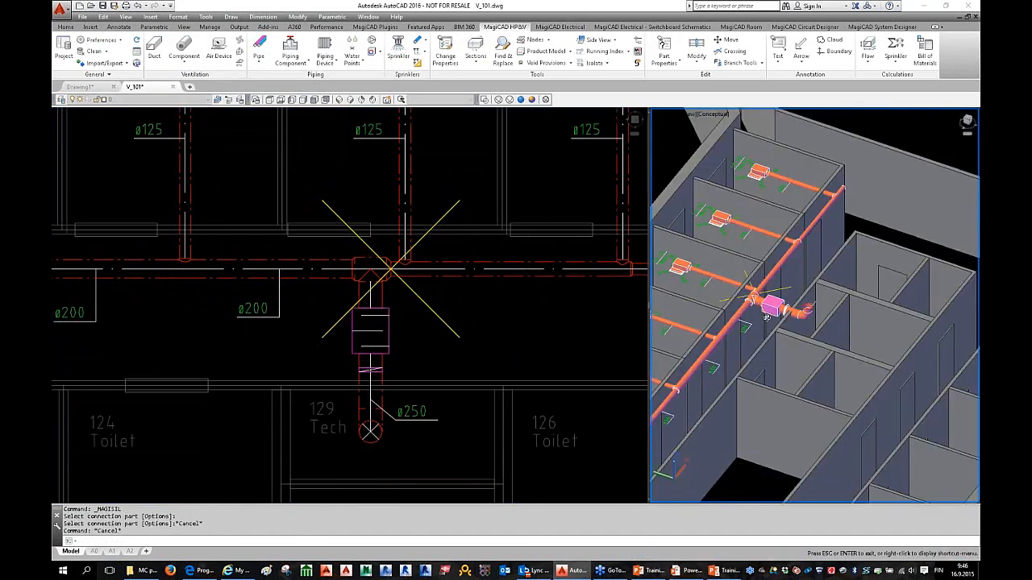
{"action": "left_click", "coordinate": [487, 329]}
{"action": "scroll", "coordinate": [487, 329], "scroll_direction": "down", "scroll_amount": 3}
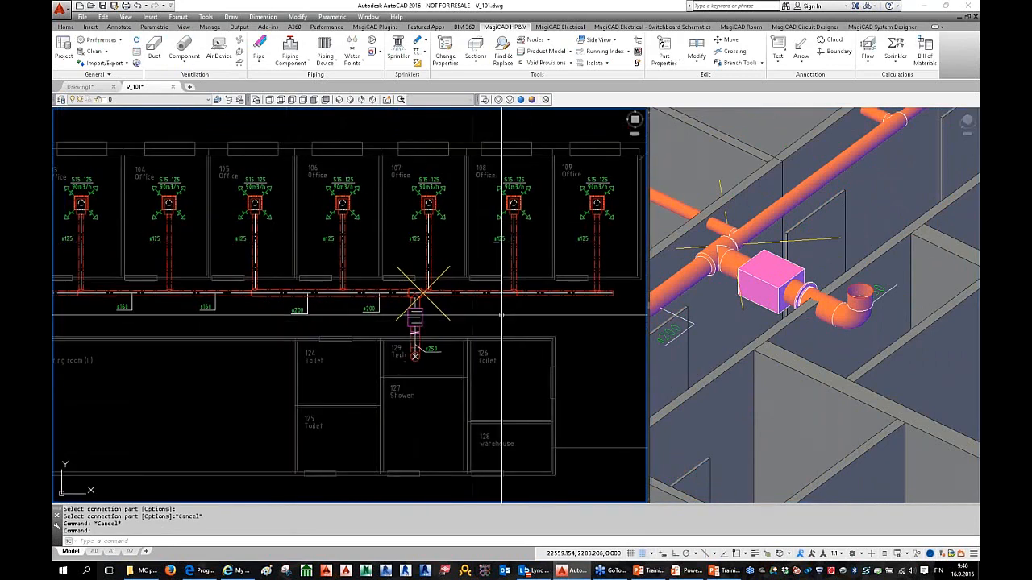
{"action": "middle_click_drag", "start_coordinate": [435, 336], "coordinate": [477, 333]}
{"action": "scroll", "coordinate": [451, 327], "scroll_direction": "down", "scroll_amount": 2}
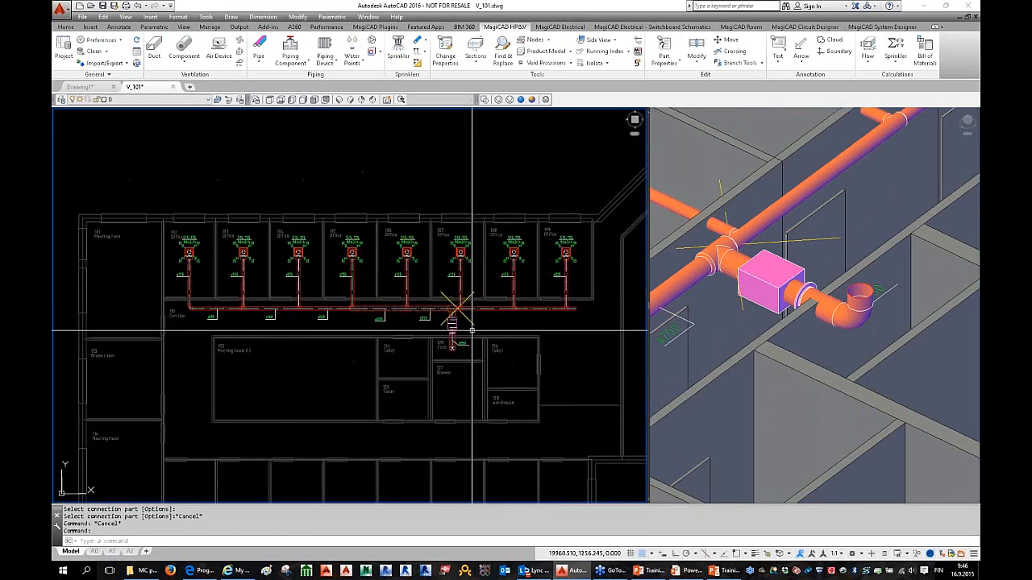
{"action": "left_click", "coordinate": [868, 52]}
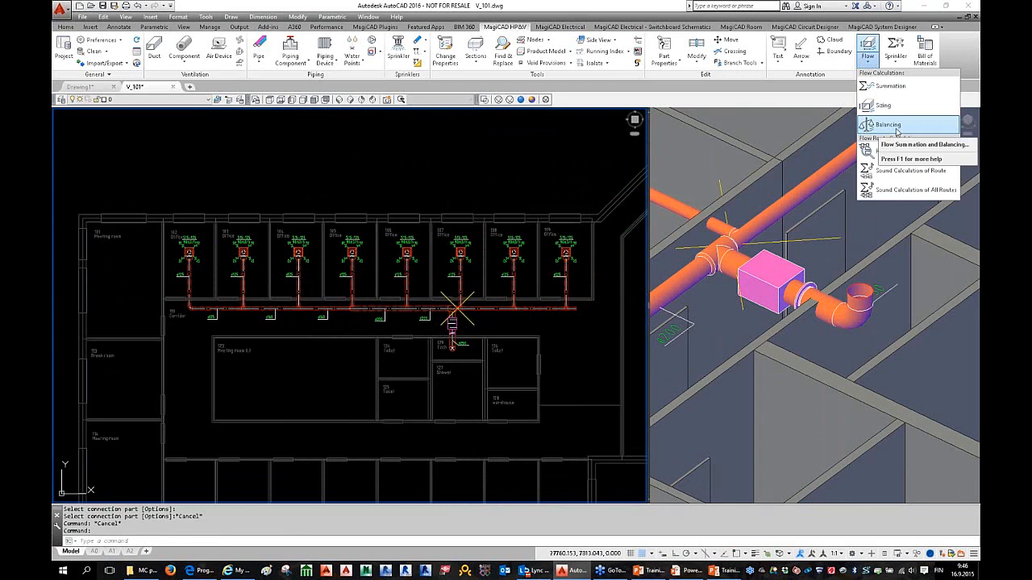
Step: Balance the S1 Supply 1 system with Show calculation report enabled
{"action": "left_click", "coordinate": [894, 128]}
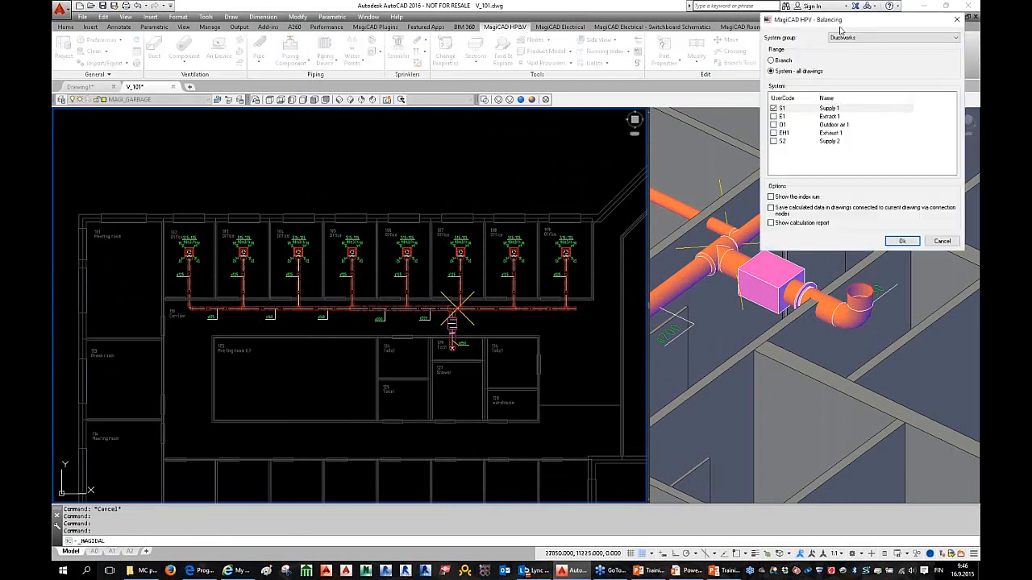
{"action": "left_click_drag", "start_coordinate": [841, 29], "coordinate": [590, 83]}
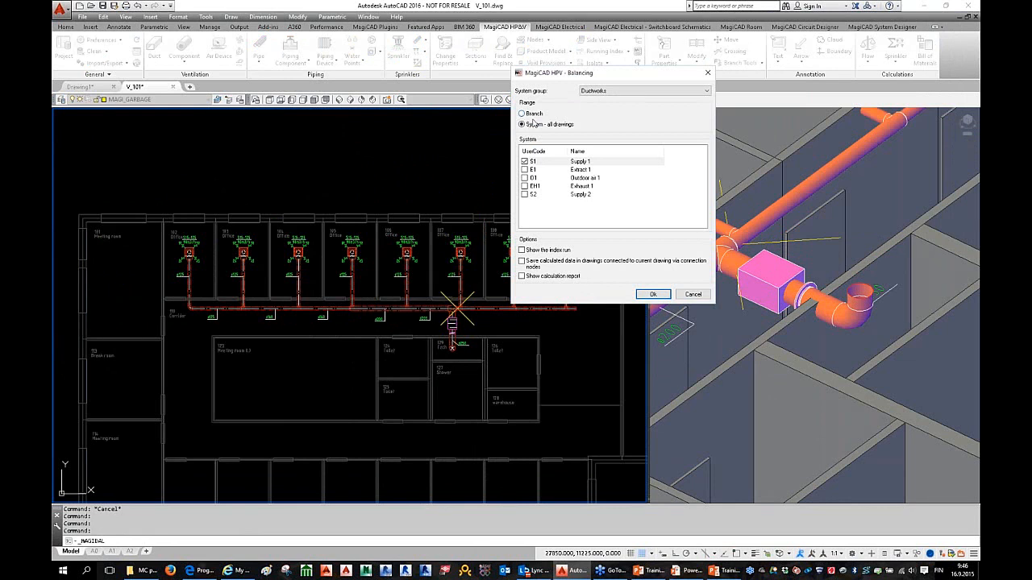
{"action": "left_click_drag", "start_coordinate": [563, 81], "coordinate": [578, 81]}
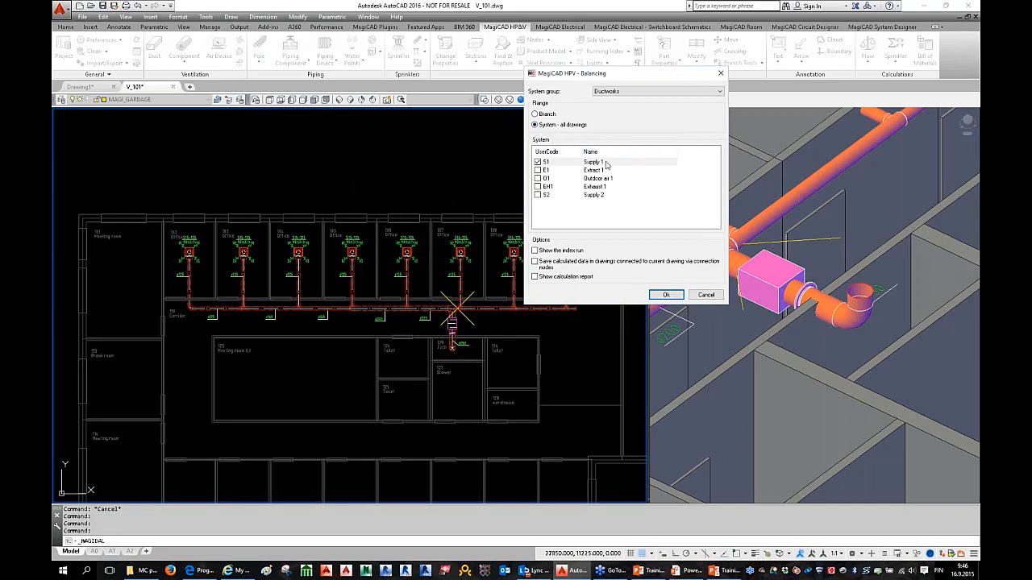
{"action": "left_click", "coordinate": [536, 277]}
{"action": "left_click", "coordinate": [666, 294]}
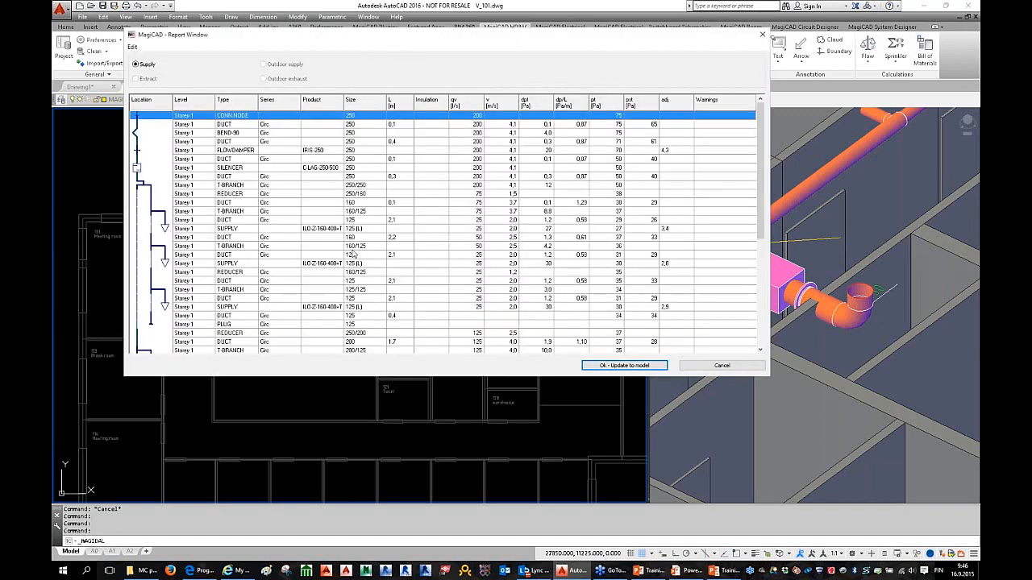
Step: Review the DUCT 125, SILENCER and CONN.NODE report rows and widen the Type column
{"action": "left_click", "coordinate": [450, 223]}
{"action": "scroll", "coordinate": [484, 242], "scroll_direction": "down", "scroll_amount": 5}
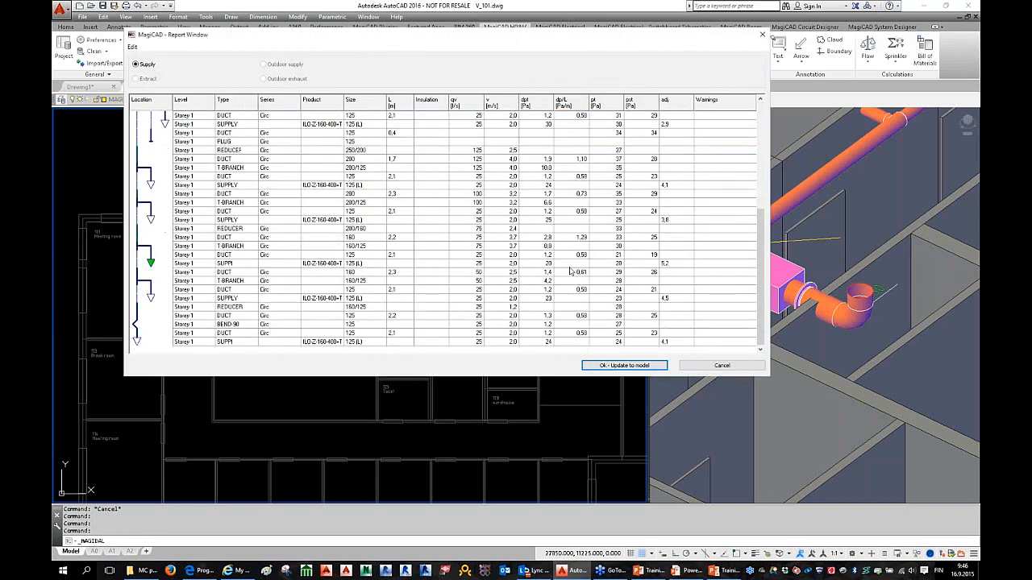
{"action": "scroll", "coordinate": [735, 314], "scroll_direction": "up", "scroll_amount": 3}
{"action": "scroll", "coordinate": [740, 306], "scroll_direction": "up", "scroll_amount": 2}
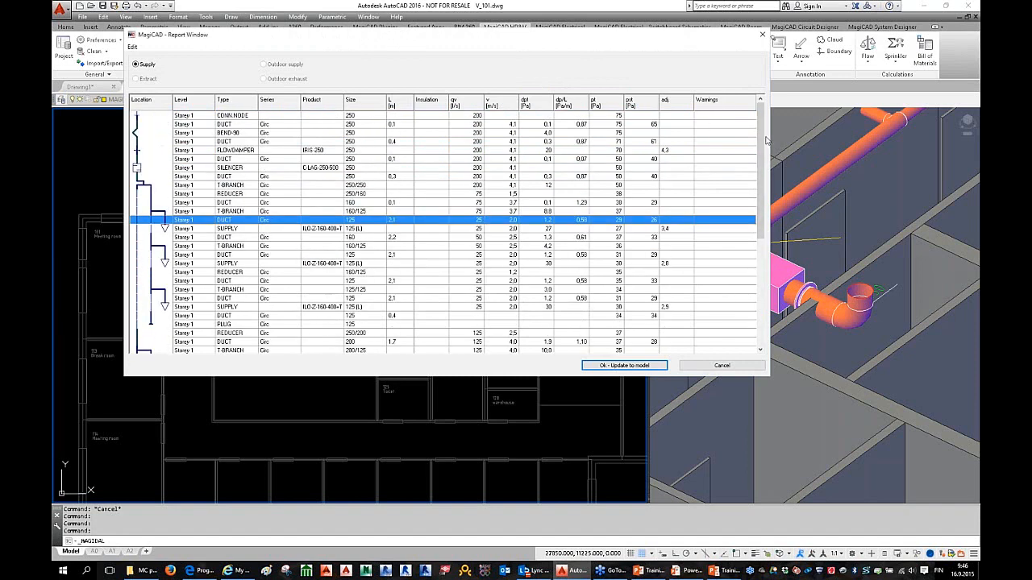
{"action": "mouse_move", "coordinate": [762, 137]}
{"action": "left_mouse_down"}
{"action": "mouse_move", "coordinate": [762, 246]}
{"action": "mouse_move", "coordinate": [757, 121]}
{"action": "left_mouse_up"}
{"action": "left_click", "coordinate": [602, 168]}
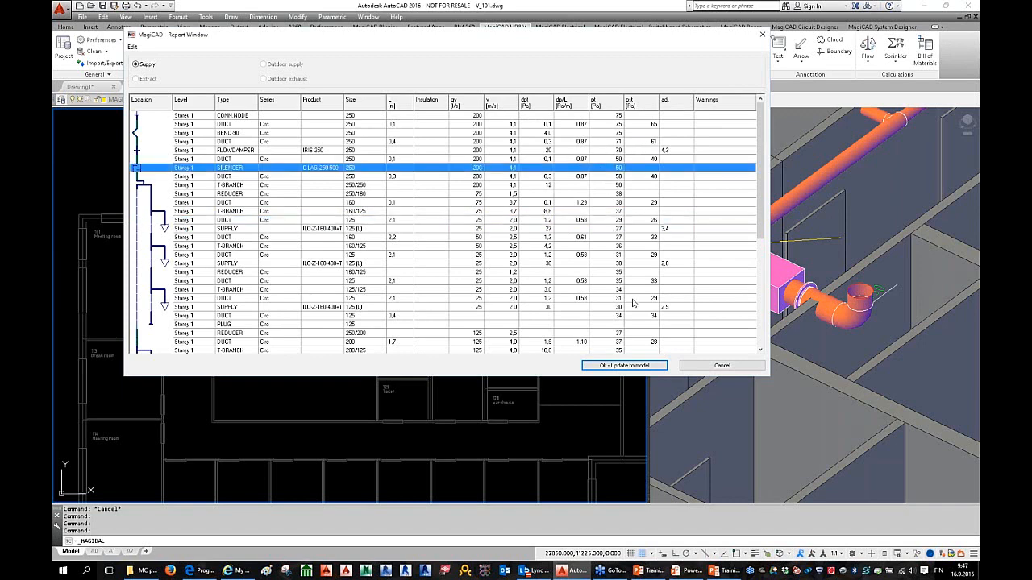
{"action": "scroll", "coordinate": [633, 303], "scroll_direction": "down", "scroll_amount": 7}
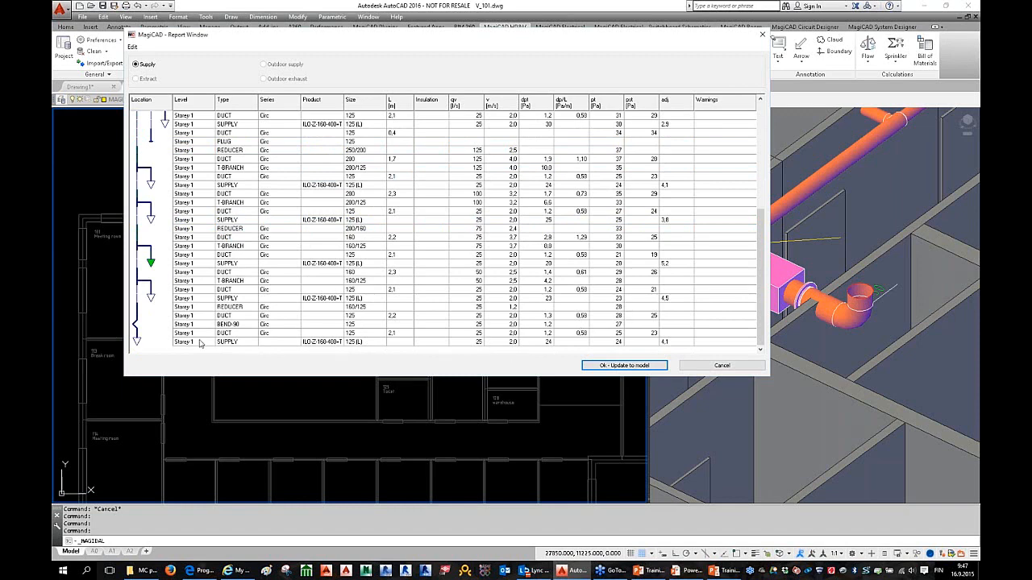
{"action": "scroll", "coordinate": [417, 312], "scroll_direction": "up", "scroll_amount": 7}
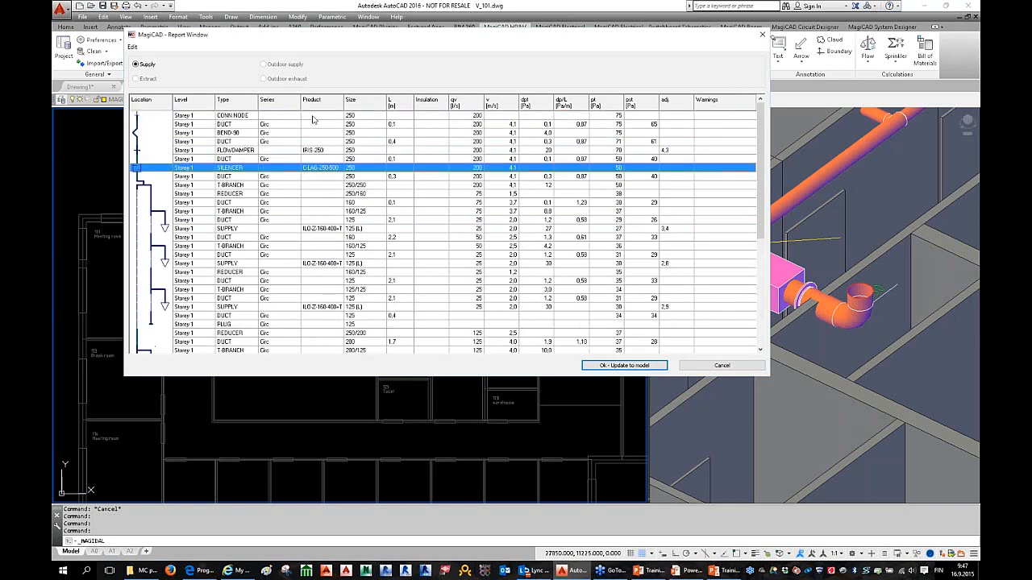
{"action": "left_click", "coordinate": [225, 117]}
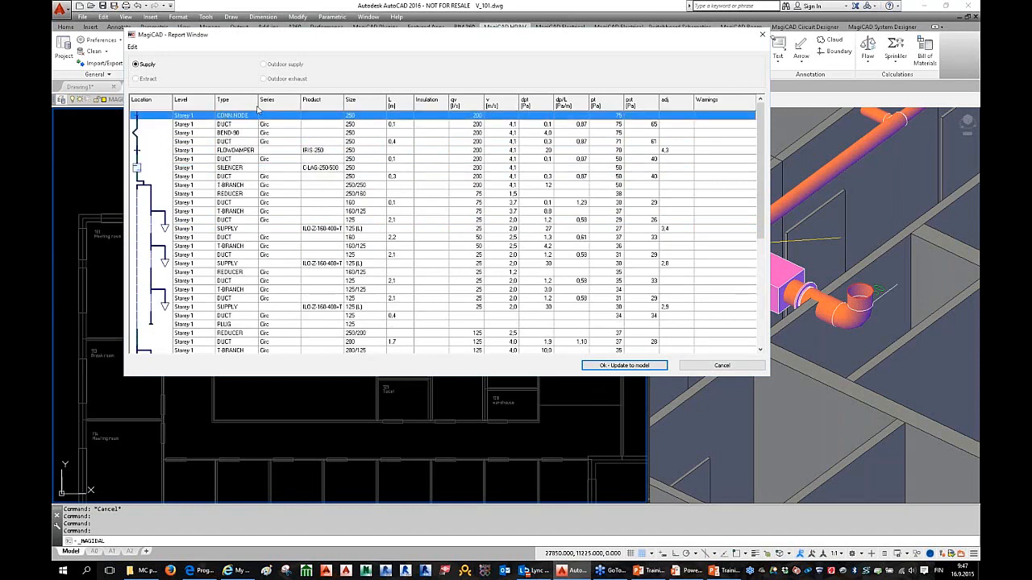
{"action": "left_click_drag", "start_coordinate": [258, 108], "coordinate": [268, 108]}
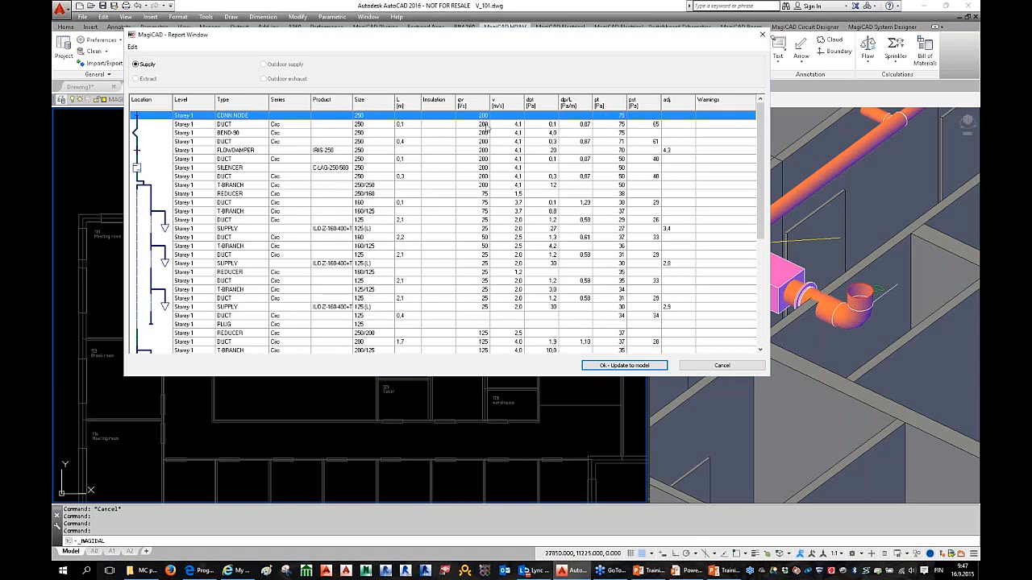
Step: Accept the S1 balancing report results with 'Ok - Update to model'
{"action": "left_click", "coordinate": [617, 367]}
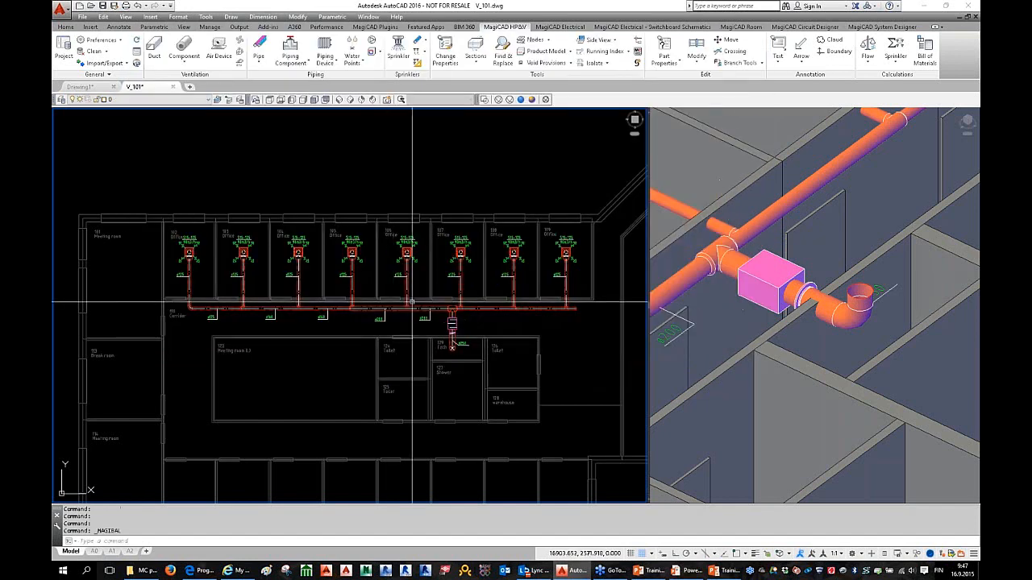
{"action": "scroll", "coordinate": [412, 303], "scroll_direction": "up", "scroll_amount": 1}
{"action": "scroll", "coordinate": [247, 206], "scroll_direction": "up", "scroll_amount": 2}
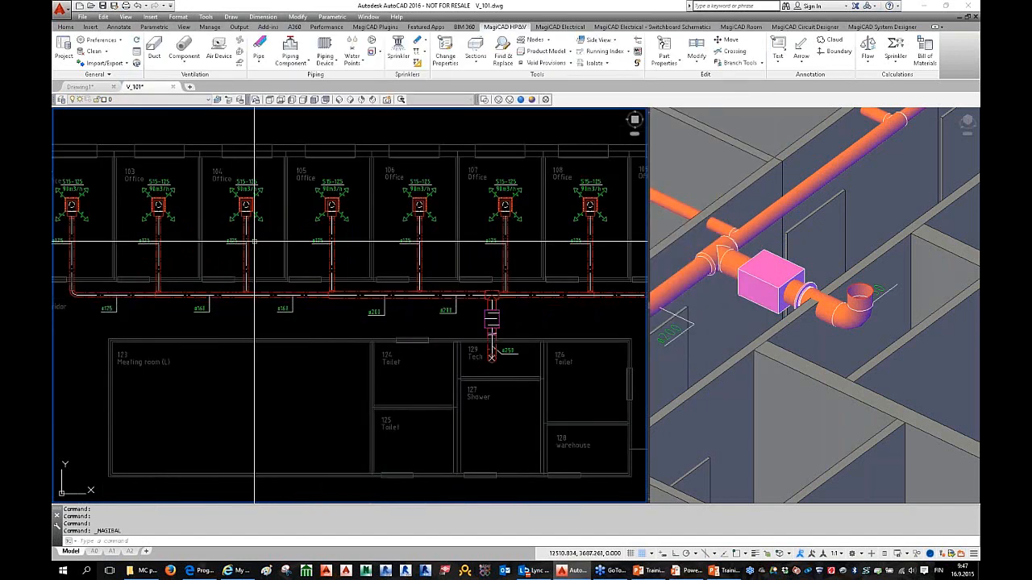
{"action": "scroll", "coordinate": [273, 295], "scroll_direction": "up", "scroll_amount": 1}
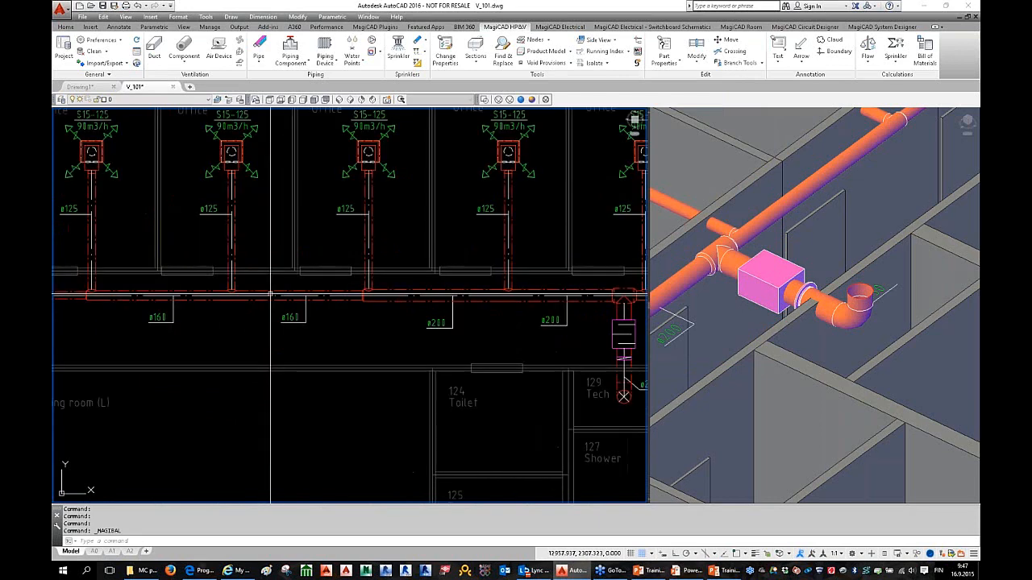
{"action": "double_click", "coordinate": [273, 295]}
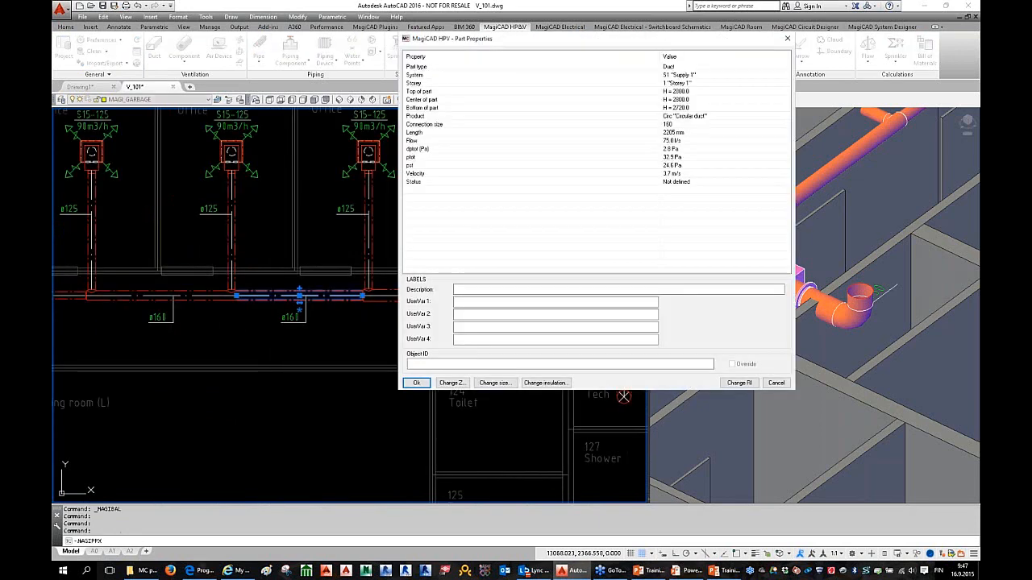
{"action": "left_click", "coordinate": [681, 167]}
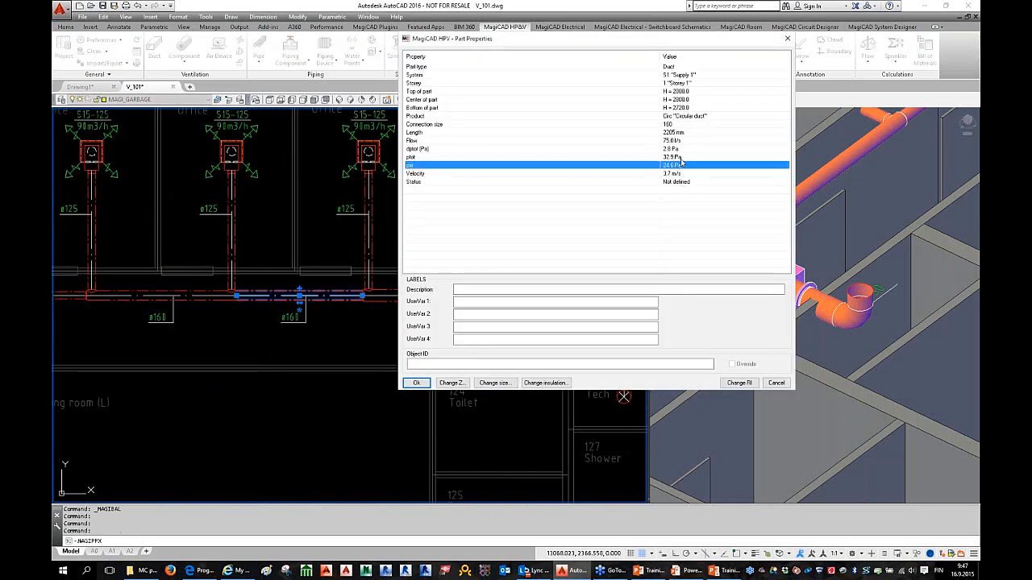
{"action": "left_click", "coordinate": [682, 157]}
{"action": "left_click", "coordinate": [683, 149]}
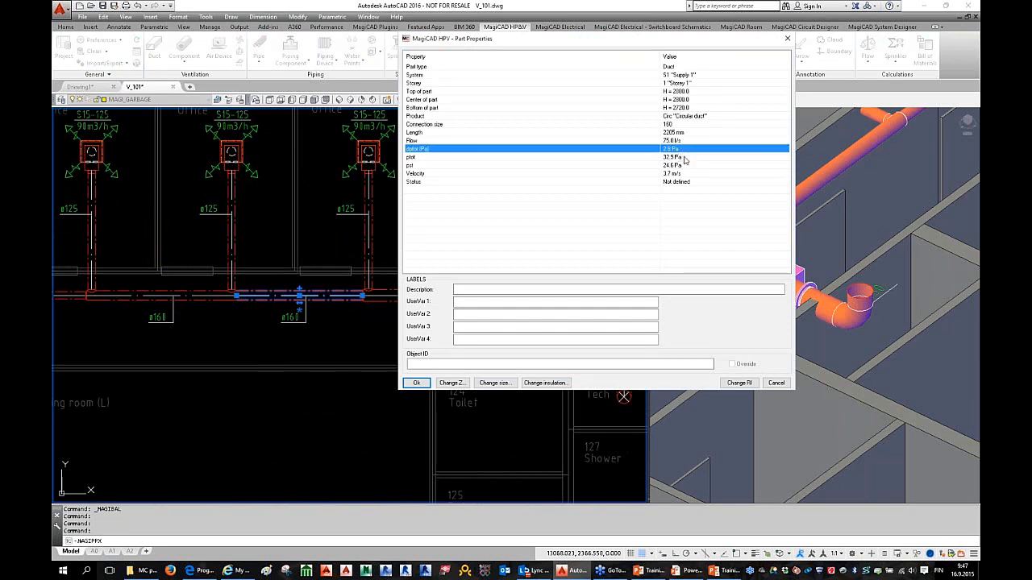
{"action": "left_click", "coordinate": [683, 158]}
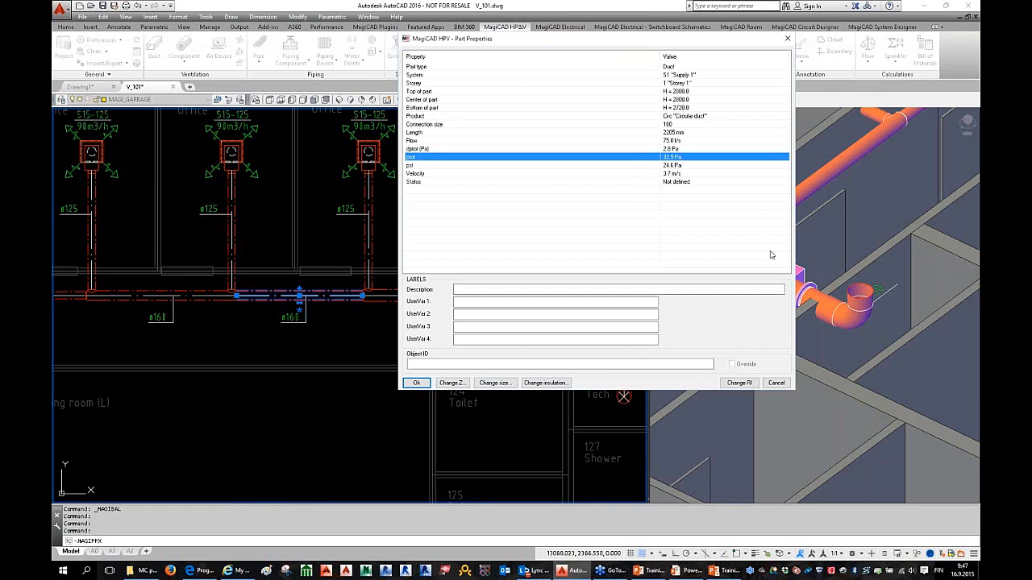
{"action": "left_click", "coordinate": [776, 383]}
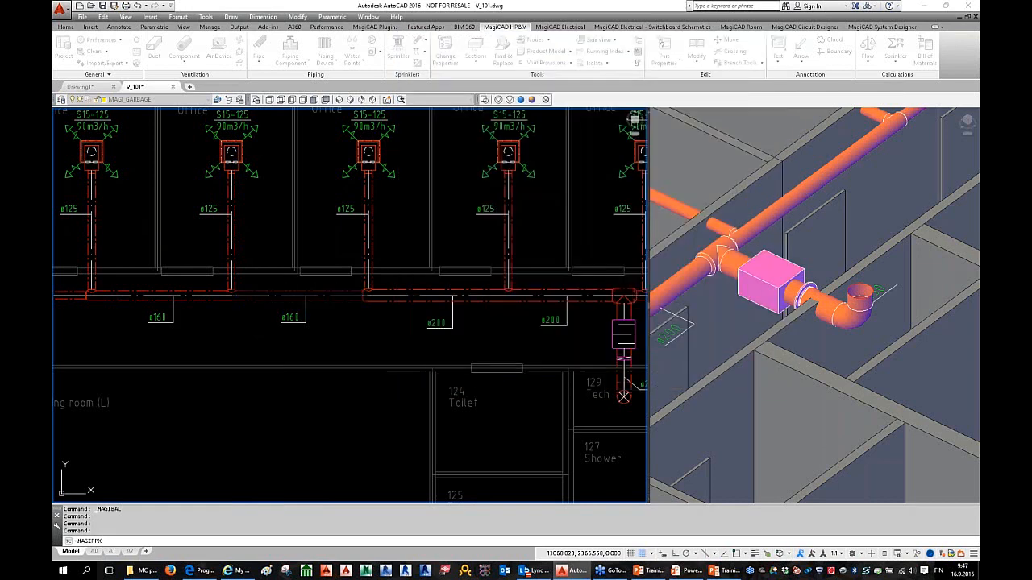
{"action": "middle_click_drag", "start_coordinate": [244, 155], "coordinate": [312, 228]}
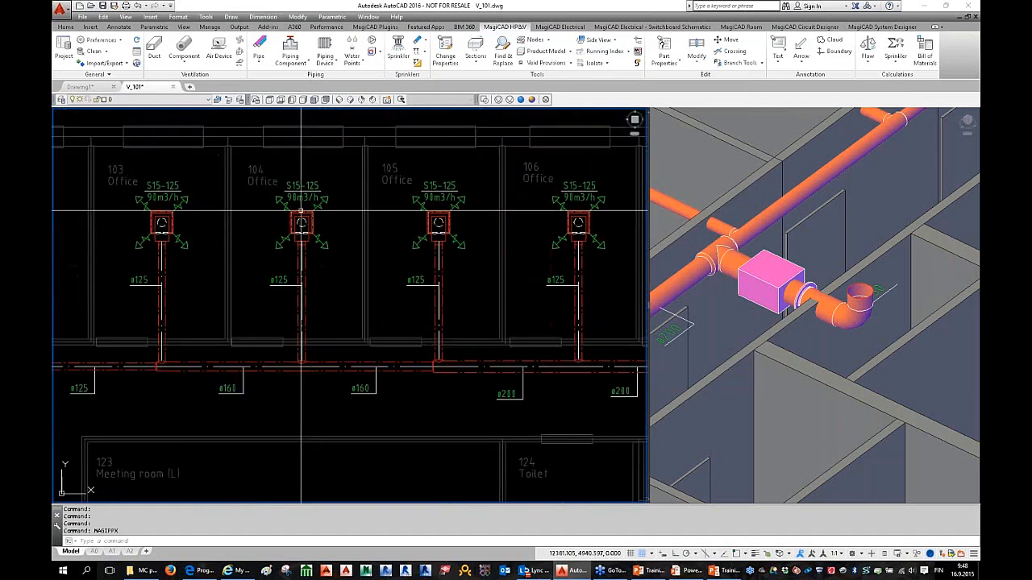
{"action": "double_click", "coordinate": [303, 224]}
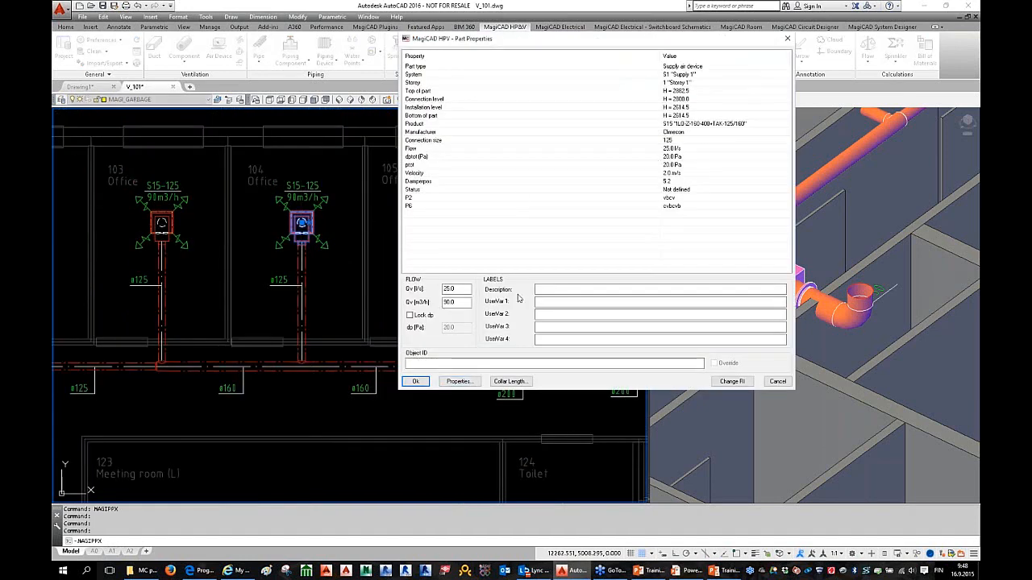
{"action": "left_click", "coordinate": [459, 382]}
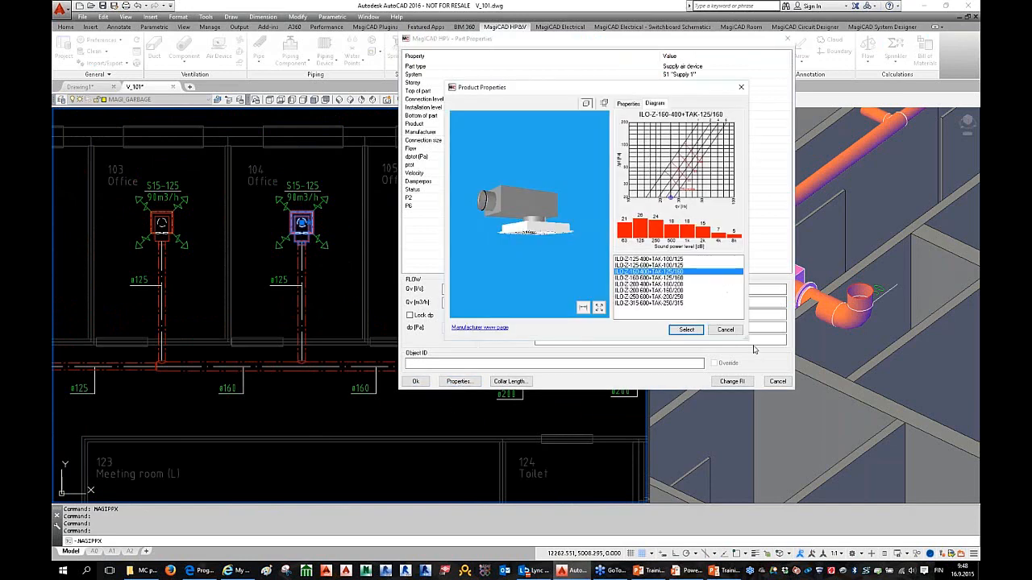
{"action": "left_click_drag", "start_coordinate": [747, 339], "coordinate": [852, 420]}
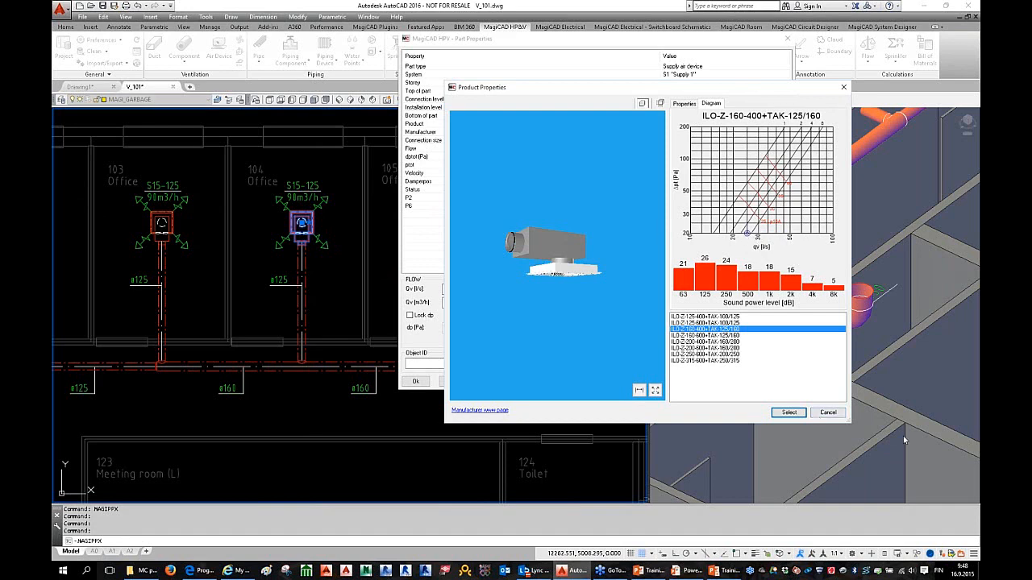
{"action": "left_click", "coordinate": [828, 412]}
{"action": "left_click", "coordinate": [766, 383]}
{"action": "scroll", "coordinate": [296, 288], "scroll_direction": "down", "scroll_amount": 5}
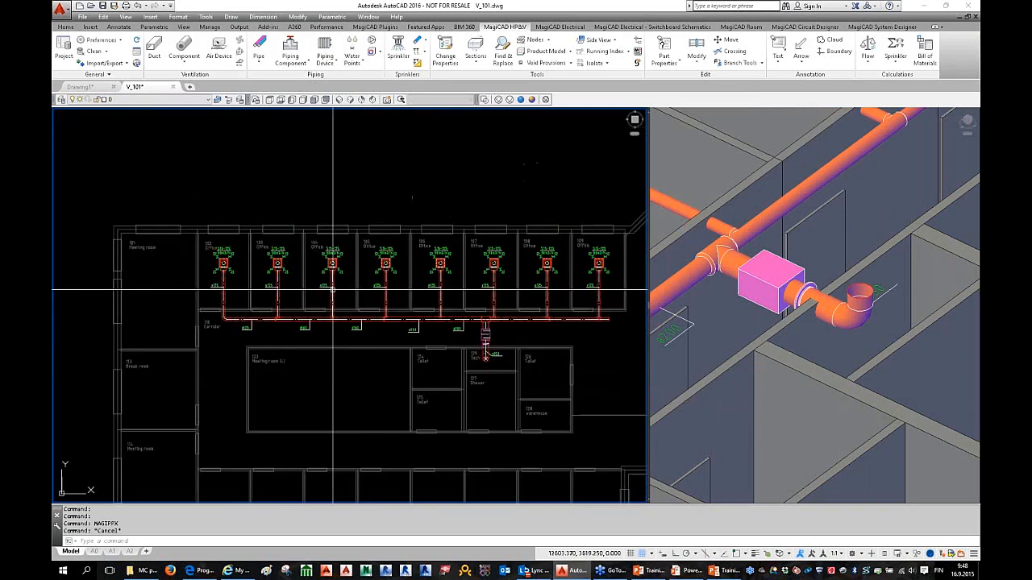
{"action": "scroll", "coordinate": [296, 288], "scroll_direction": "up", "scroll_amount": 2}
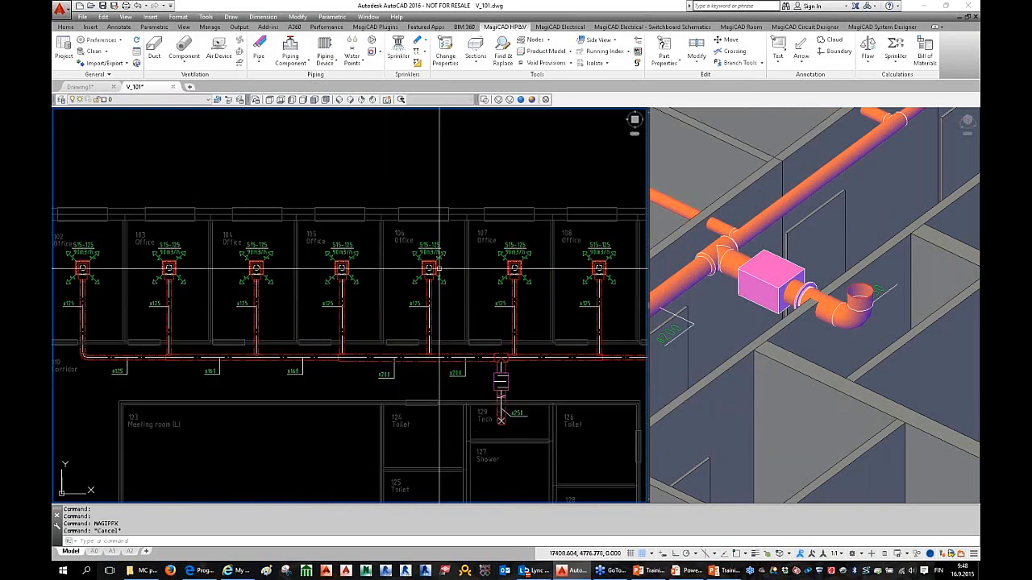
{"action": "double_click", "coordinate": [428, 270]}
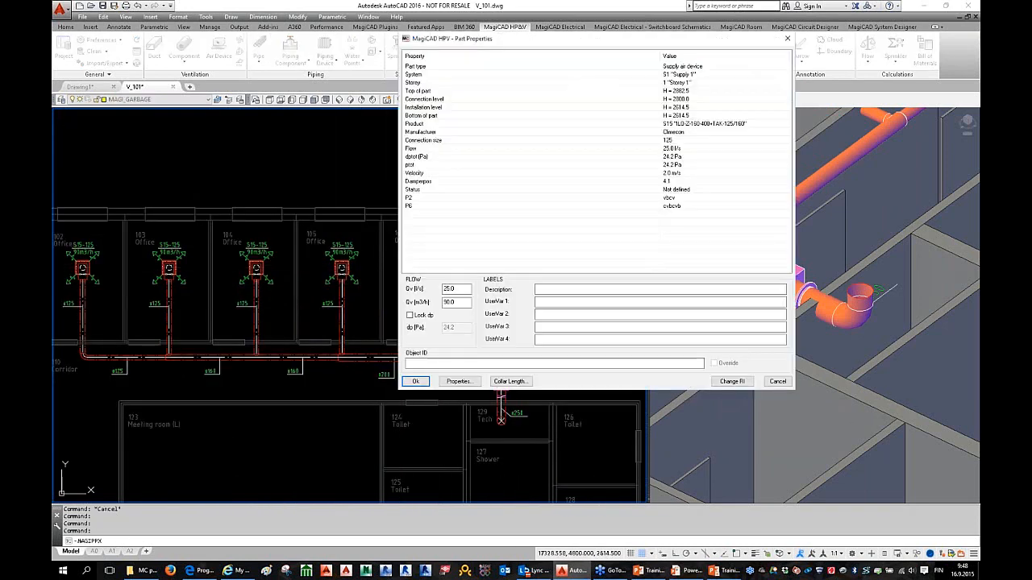
{"action": "left_click", "coordinate": [466, 382]}
{"action": "left_click_drag", "start_coordinate": [746, 338], "coordinate": [823, 407]}
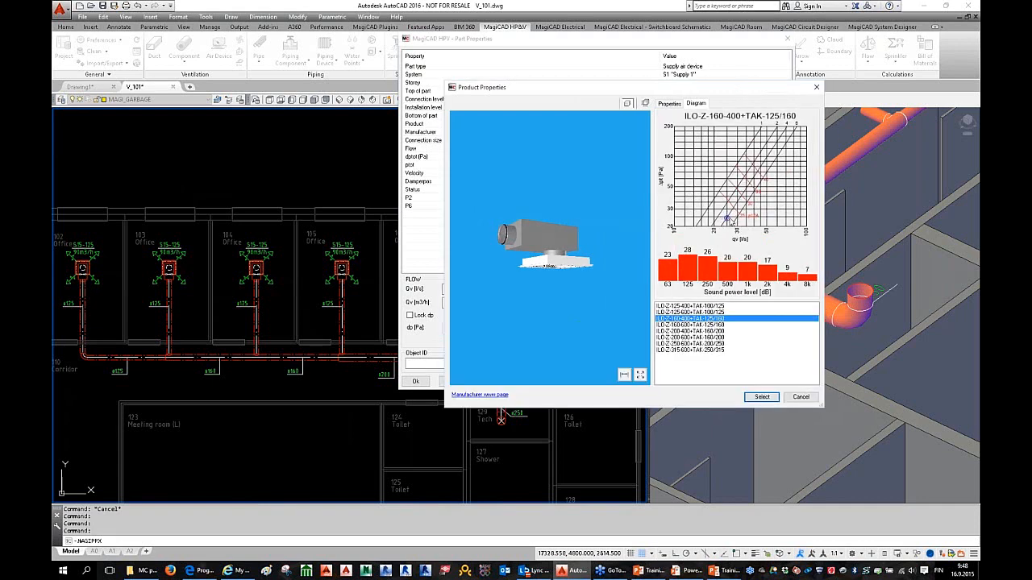
{"action": "left_click", "coordinate": [762, 397]}
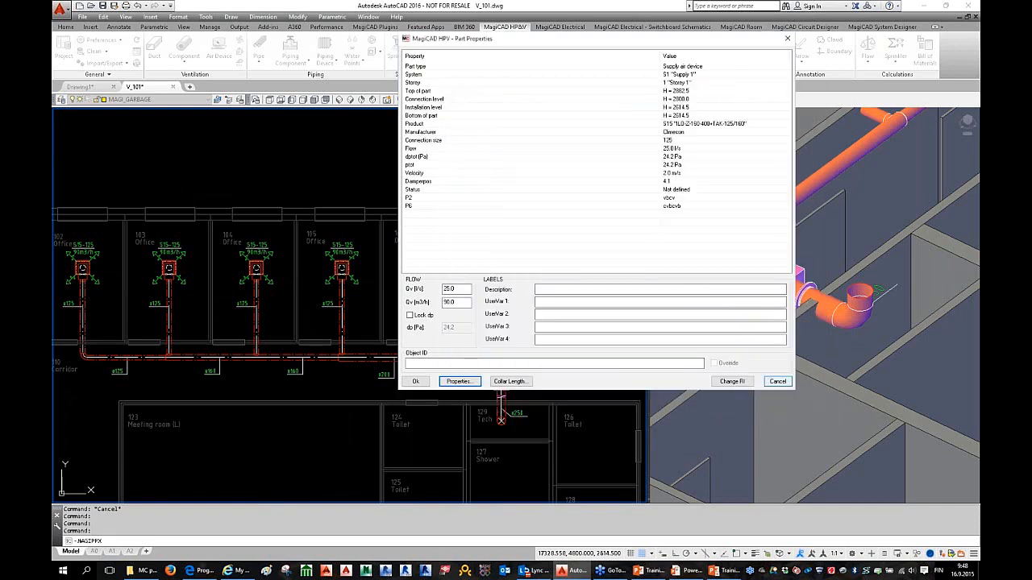
{"action": "left_click", "coordinate": [416, 381]}
{"action": "key", "text": "Escape"}
{"action": "scroll", "coordinate": [329, 299], "scroll_direction": "down", "scroll_amount": 5}
{"action": "scroll", "coordinate": [341, 299], "scroll_direction": "up", "scroll_amount": 3}
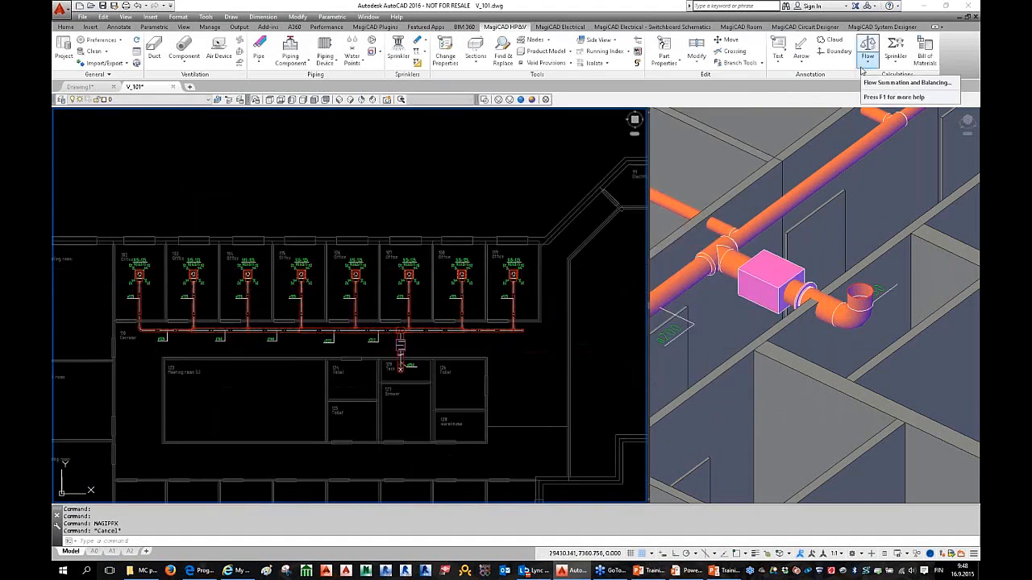
Step: Balance Supply 1 with 'Show calculation report' unticked, then run Sound Calculation of All Routes
{"action": "left_click", "coordinate": [862, 71]}
{"action": "left_click", "coordinate": [889, 126]}
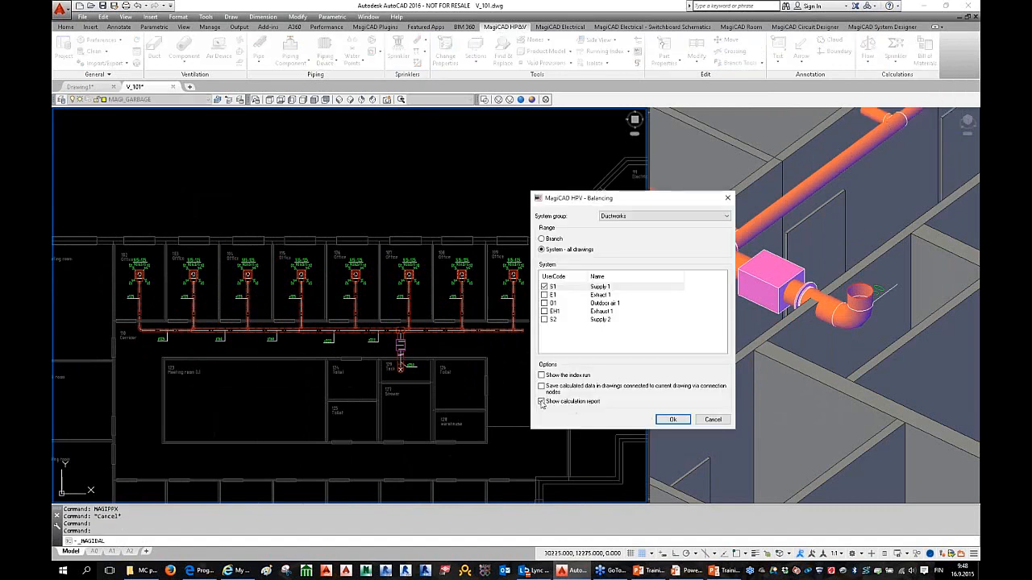
{"action": "left_click", "coordinate": [542, 402]}
{"action": "left_click", "coordinate": [672, 419]}
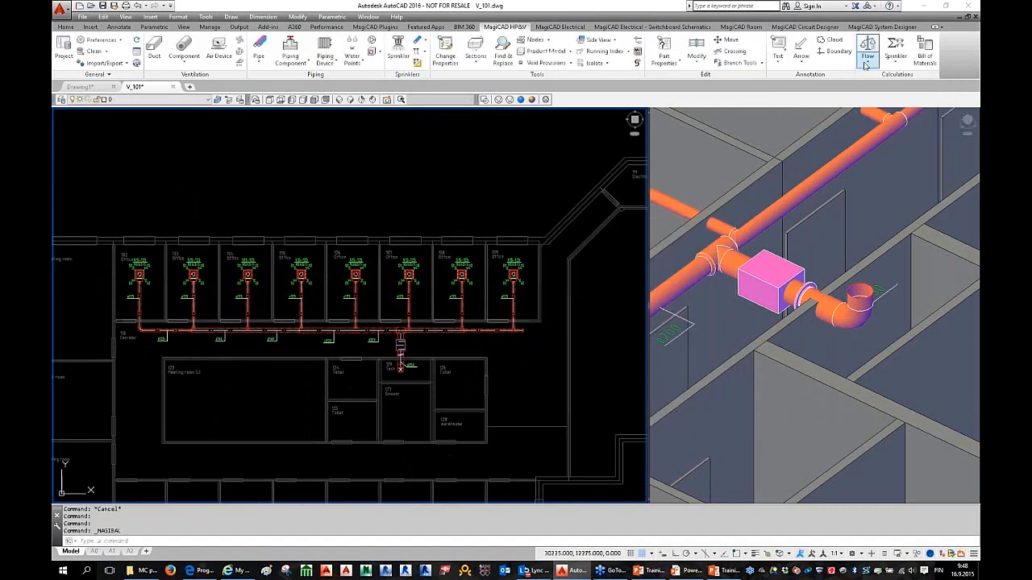
{"action": "left_click", "coordinate": [868, 61]}
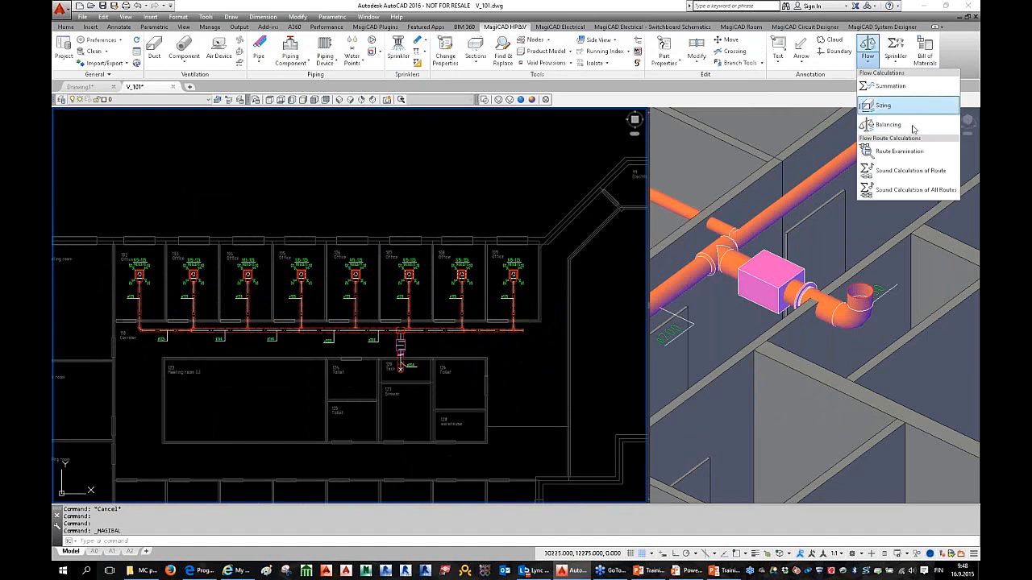
{"action": "left_click", "coordinate": [915, 191]}
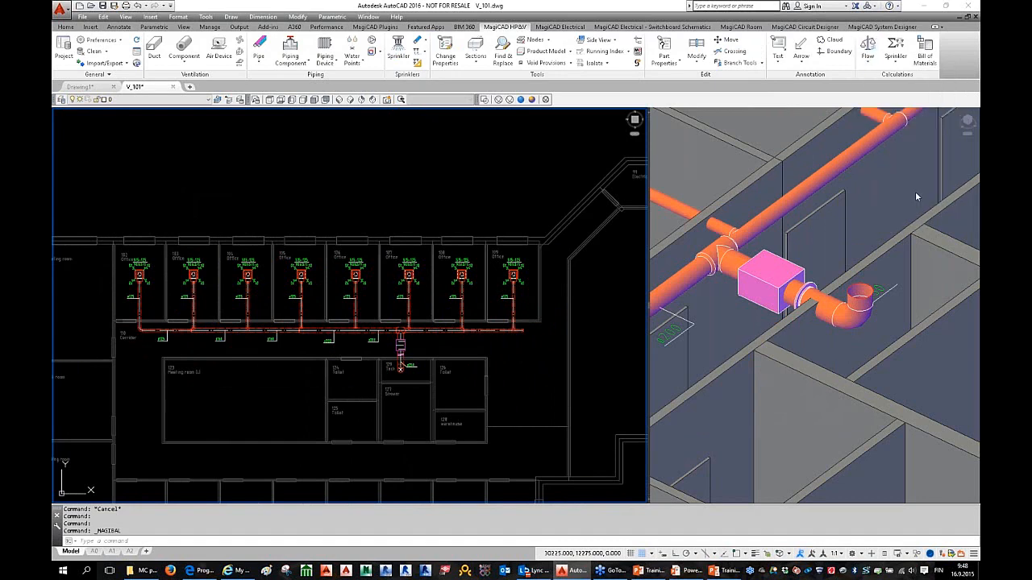
{"action": "scroll", "coordinate": [177, 280], "scroll_direction": "up", "scroll_amount": 3}
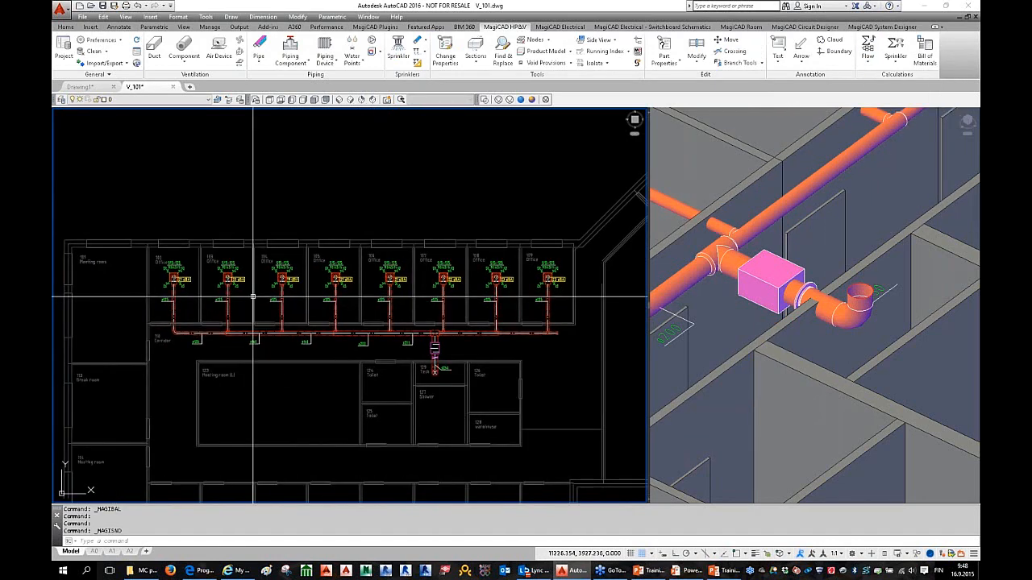
{"action": "scroll", "coordinate": [176, 280], "scroll_direction": "up", "scroll_amount": 2}
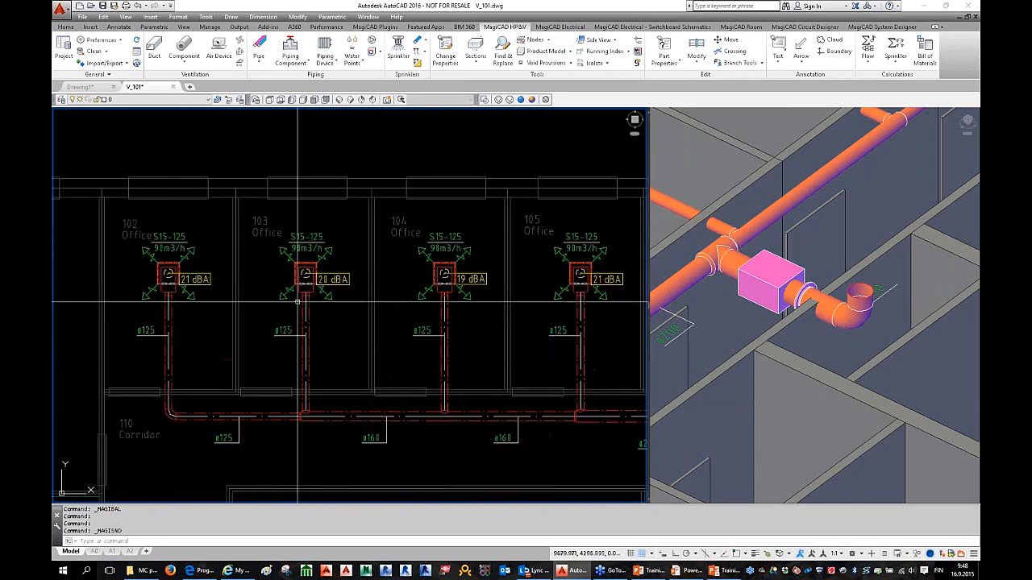
{"action": "middle_click_drag", "start_coordinate": [411, 320], "coordinate": [355, 319]}
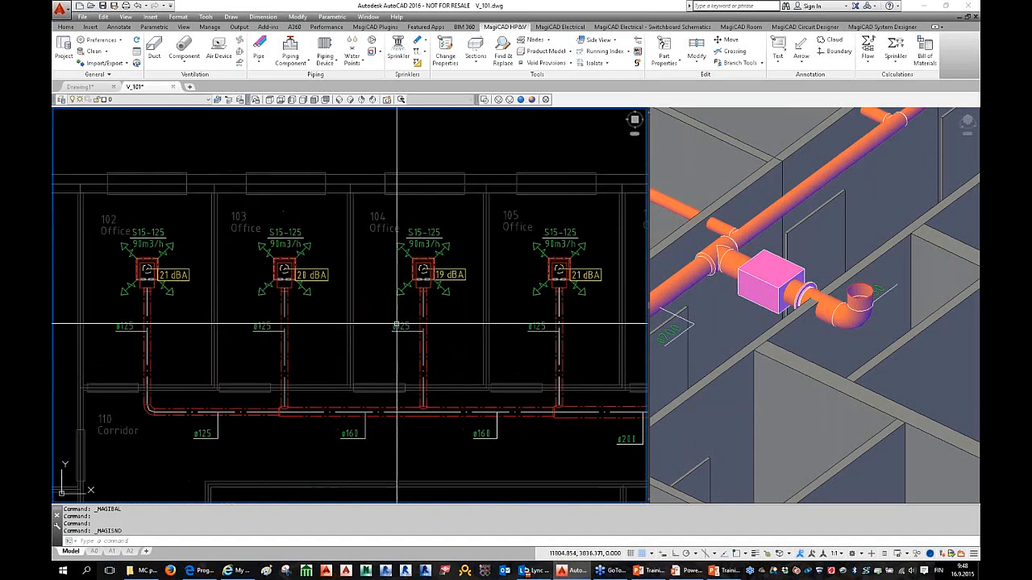
{"action": "middle_click_drag", "start_coordinate": [484, 323], "coordinate": [371, 331]}
{"action": "middle_click_drag", "start_coordinate": [438, 322], "coordinate": [397, 344]}
{"action": "middle_click_drag", "start_coordinate": [288, 333], "coordinate": [392, 326]}
{"action": "middle_click_drag", "start_coordinate": [212, 260], "coordinate": [317, 254]}
{"action": "middle_click_drag", "start_coordinate": [260, 276], "coordinate": [365, 269]}
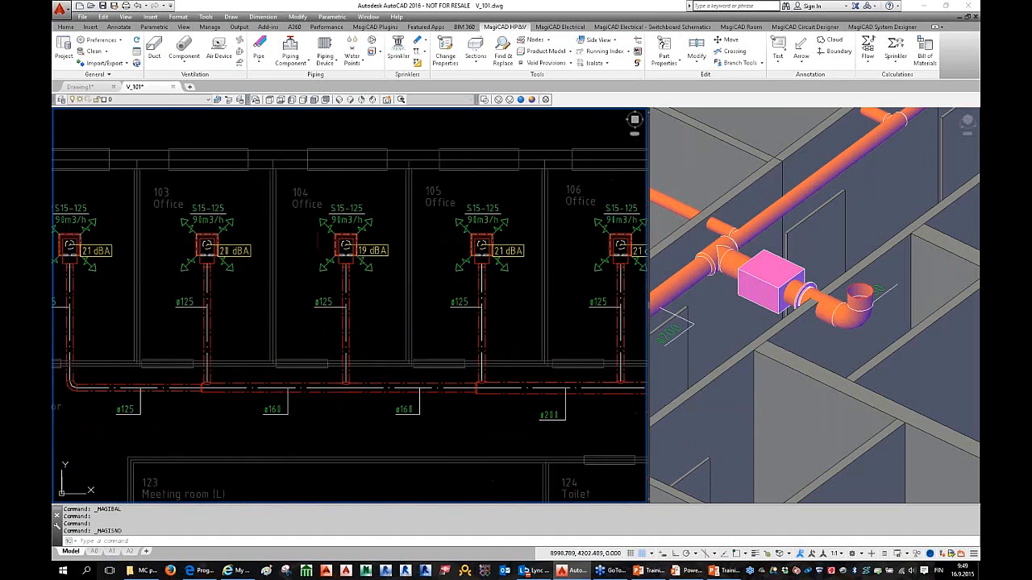
{"action": "middle_click_drag", "start_coordinate": [161, 307], "coordinate": [266, 300]}
{"action": "scroll", "coordinate": [228, 297], "scroll_direction": "up", "scroll_amount": 2}
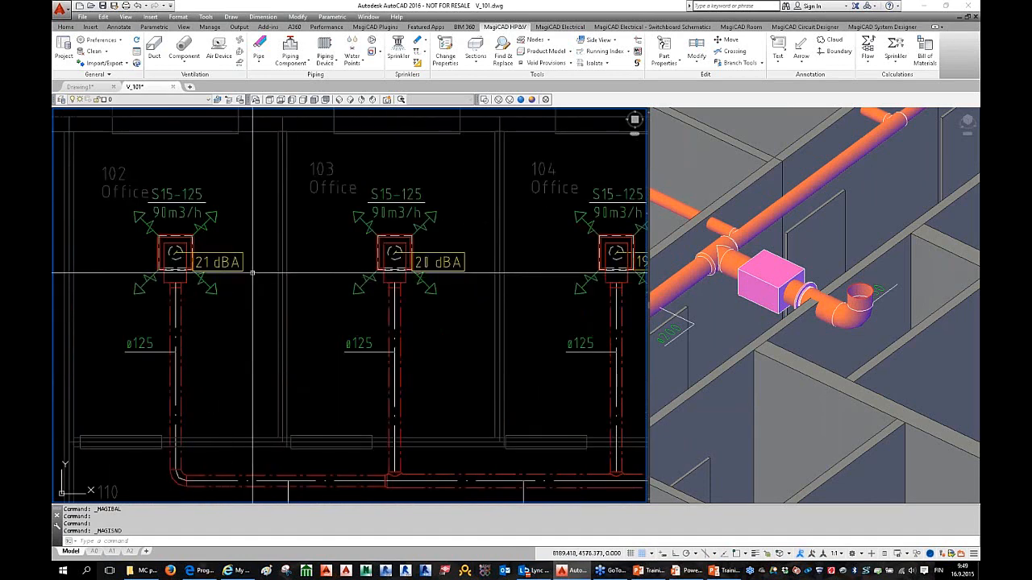
{"action": "left_click", "coordinate": [240, 269]}
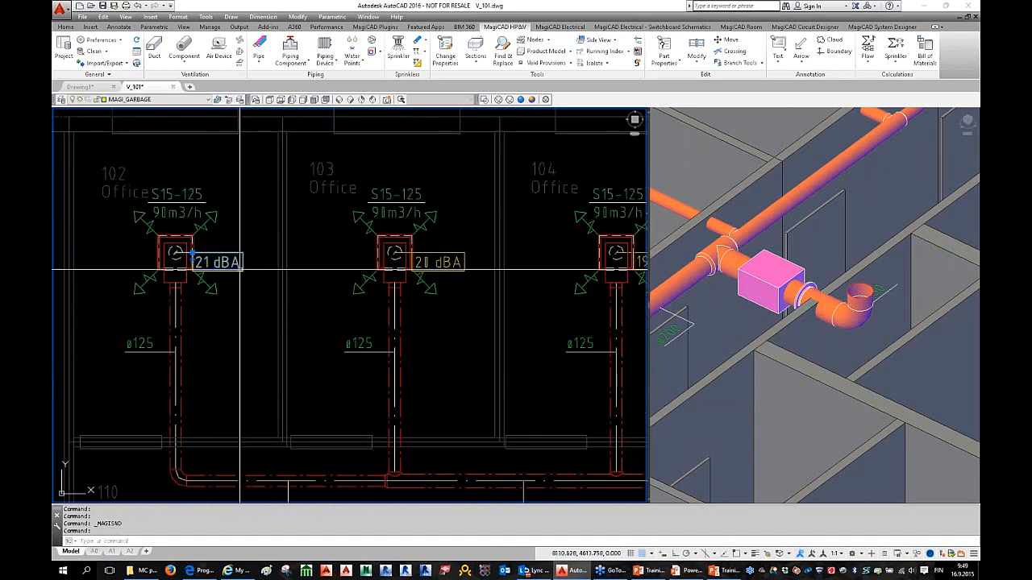
{"action": "key", "text": "Escape"}
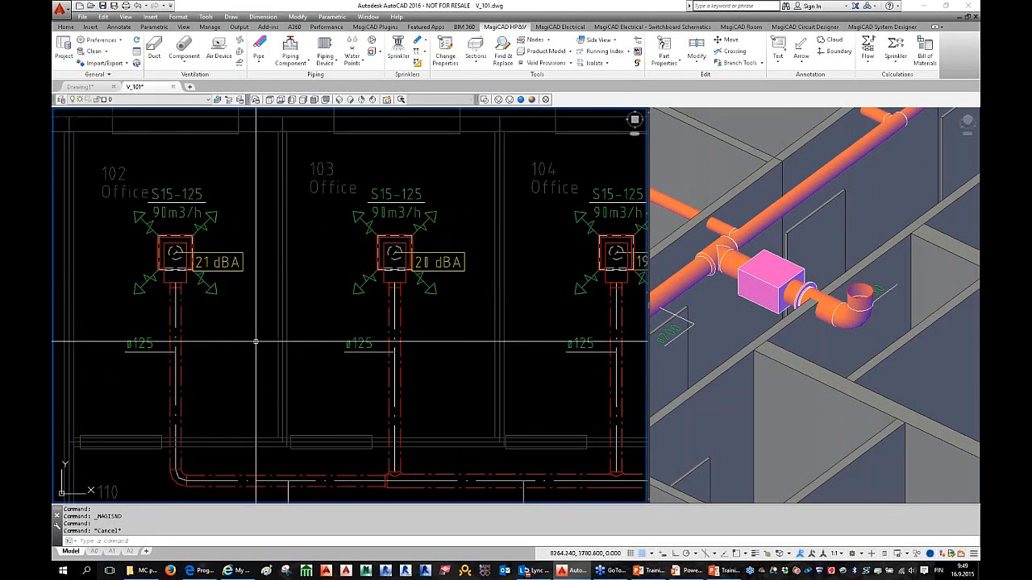
{"action": "left_click", "coordinate": [90, 52]}
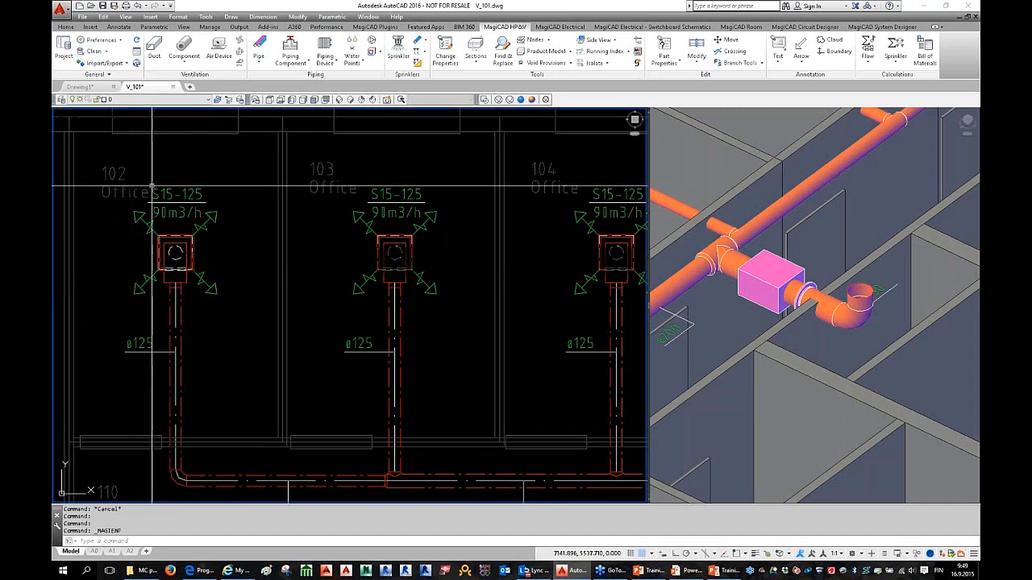
{"action": "double_click", "coordinate": [175, 253]}
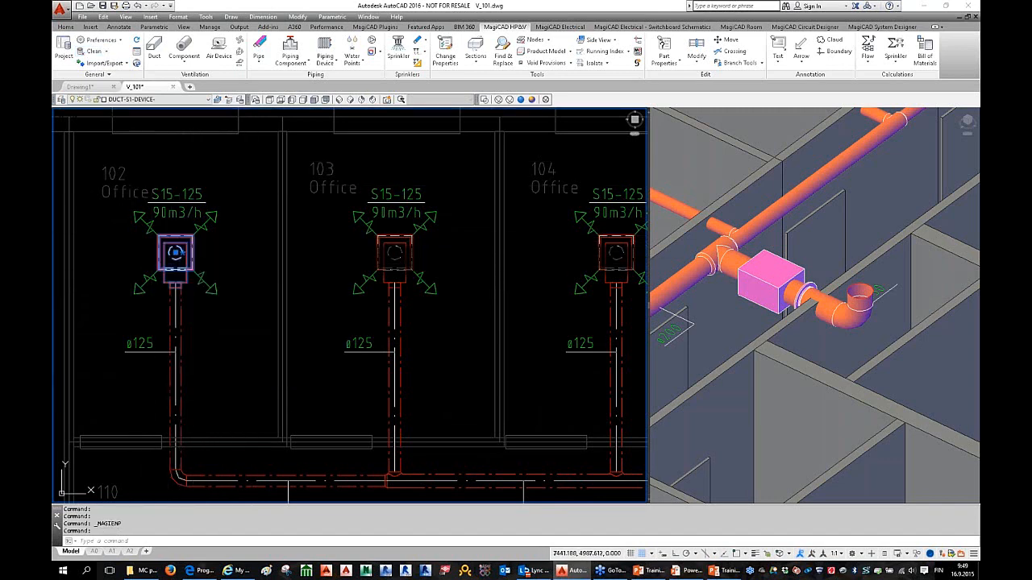
{"action": "left_click", "coordinate": [684, 190]}
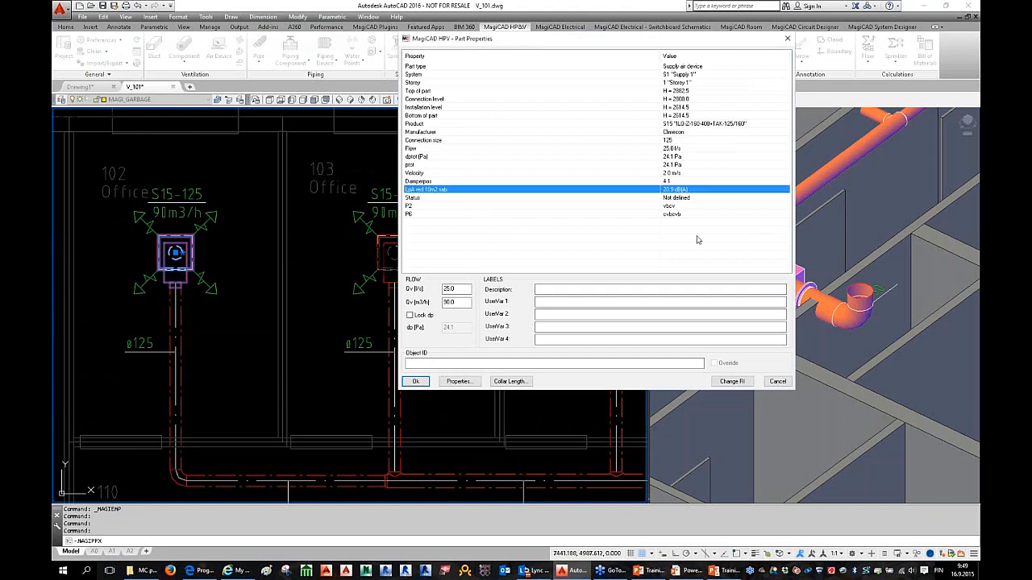
{"action": "left_click", "coordinate": [777, 381]}
{"action": "scroll", "coordinate": [457, 359], "scroll_direction": "down", "scroll_amount": 5}
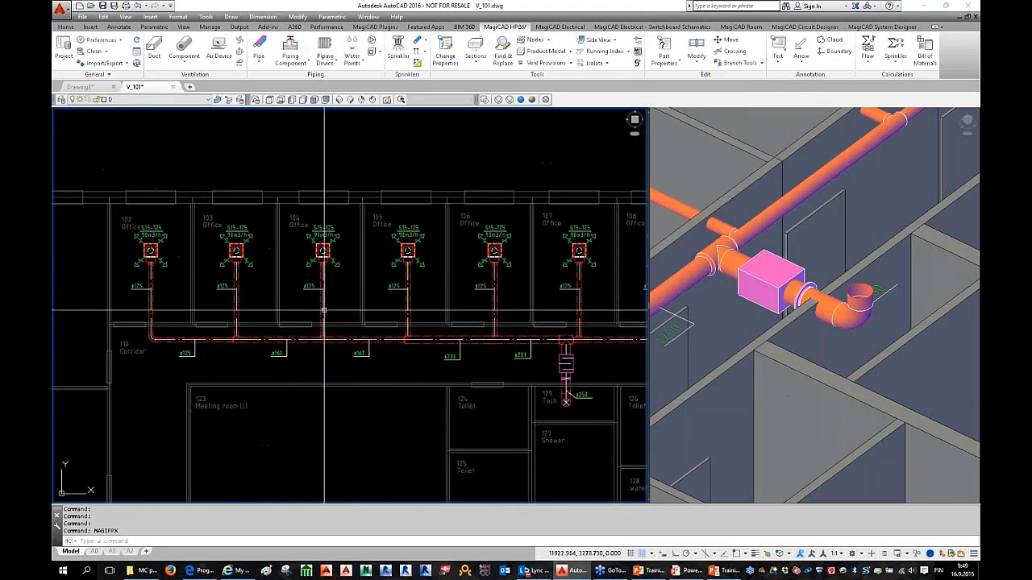
Step: Delete the silencer on the Tech room riser
{"action": "scroll", "coordinate": [458, 360], "scroll_direction": "up", "scroll_amount": 4}
{"action": "left_click", "coordinate": [478, 348]}
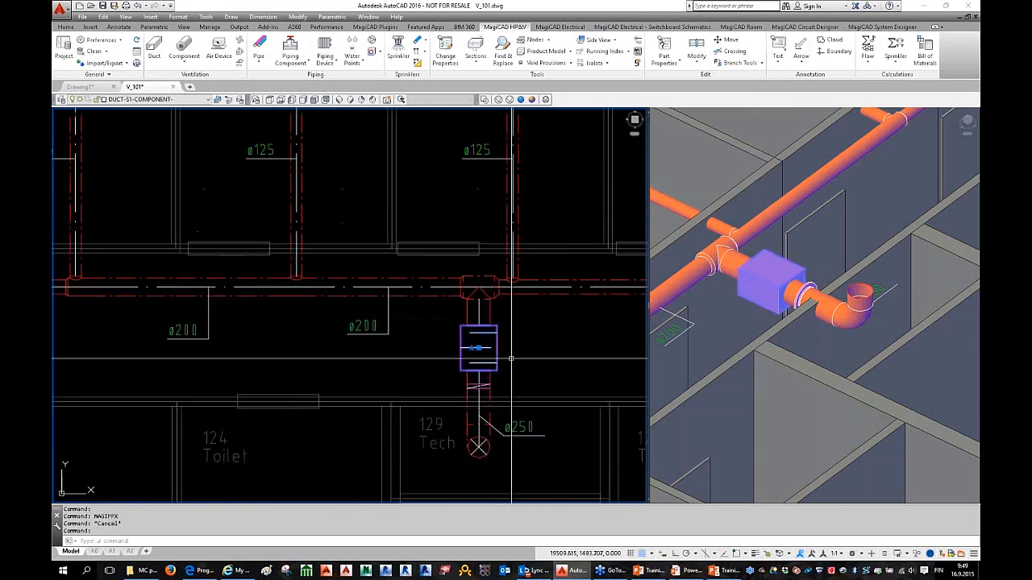
{"action": "key", "text": "Delete"}
{"action": "scroll", "coordinate": [483, 347], "scroll_direction": "down", "scroll_amount": 3}
{"action": "scroll", "coordinate": [484, 347], "scroll_direction": "up", "scroll_amount": 3}
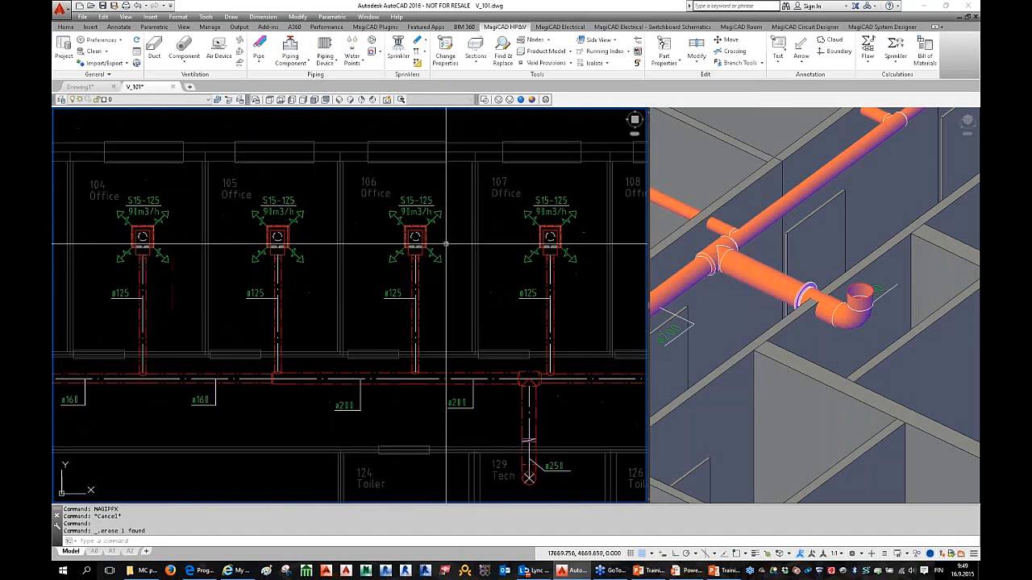
Step: Rebalance the S1 Supply 1 system and run the sound calculation for all routes
{"action": "left_click", "coordinate": [868, 69]}
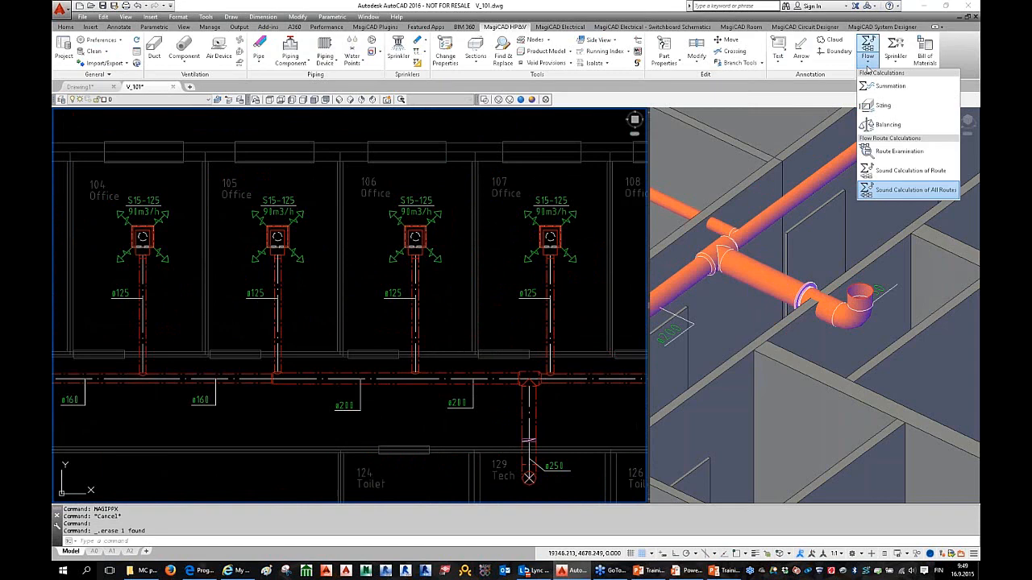
{"action": "left_click", "coordinate": [903, 125]}
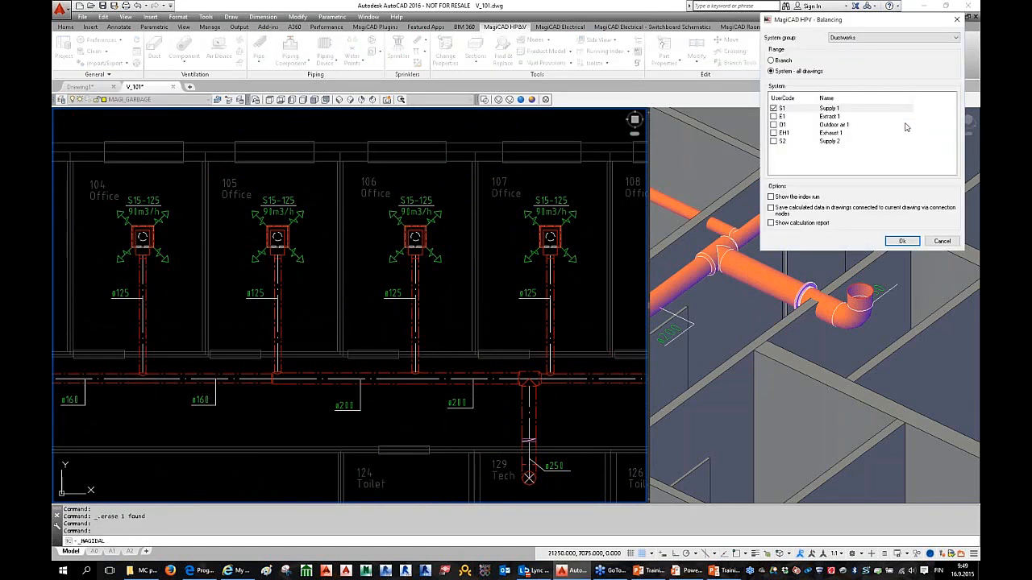
{"action": "left_click", "coordinate": [899, 241]}
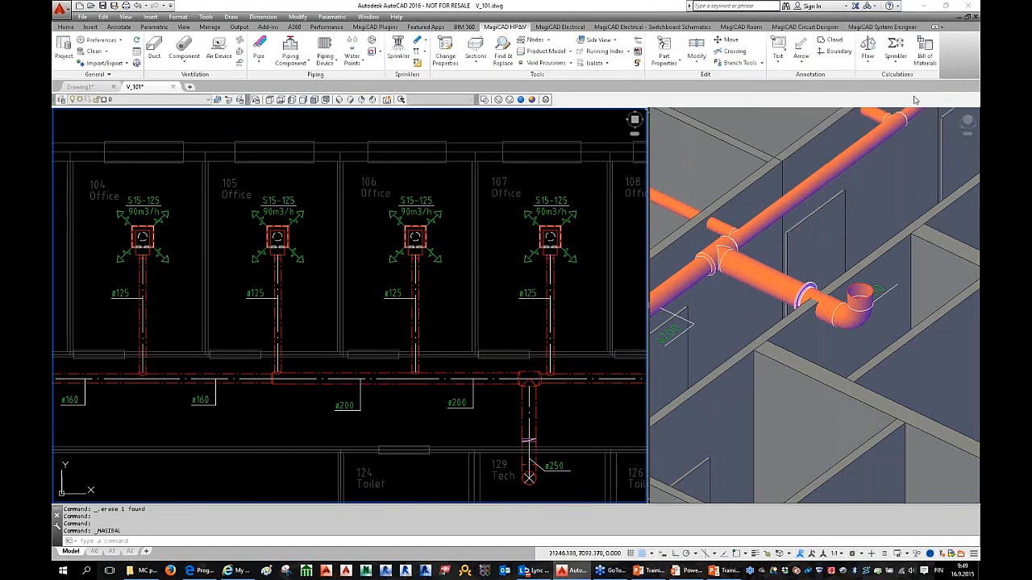
{"action": "left_click", "coordinate": [870, 66]}
{"action": "left_click", "coordinate": [903, 188]}
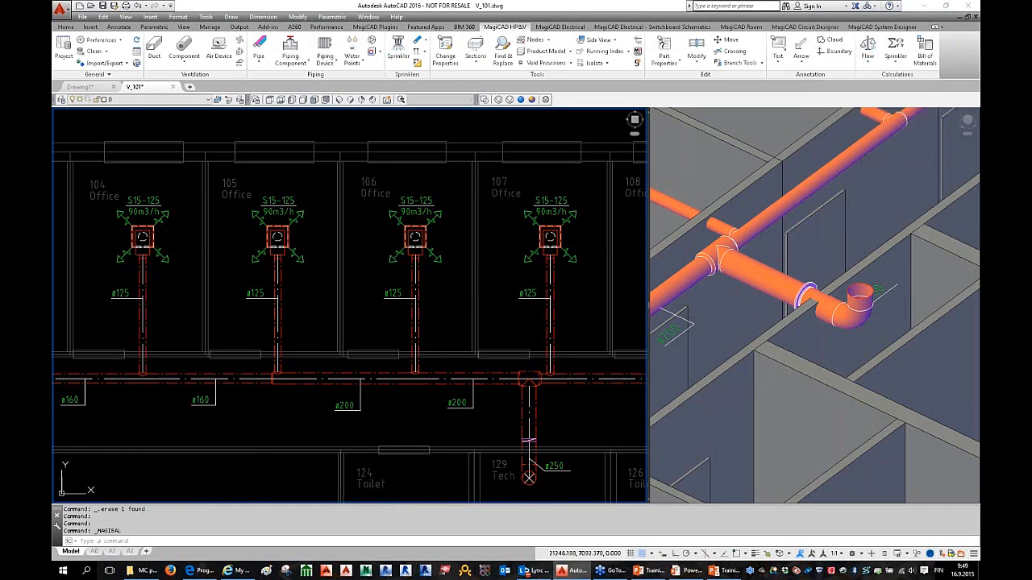
{"action": "scroll", "coordinate": [249, 293], "scroll_direction": "down", "scroll_amount": 4}
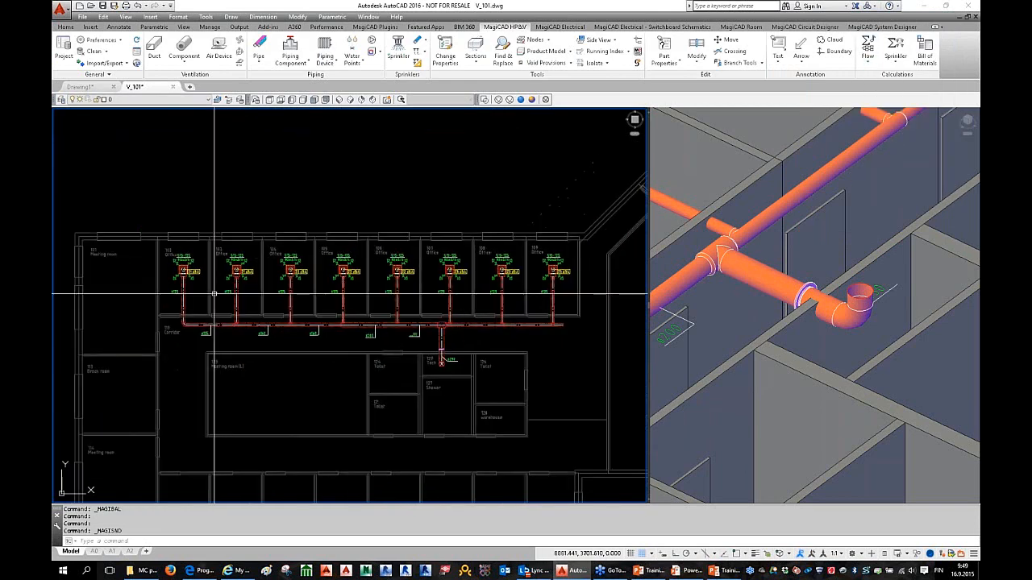
{"action": "scroll", "coordinate": [197, 282], "scroll_direction": "up", "scroll_amount": 2}
{"action": "scroll", "coordinate": [347, 286], "scroll_direction": "down", "scroll_amount": 2}
{"action": "scroll", "coordinate": [449, 291], "scroll_direction": "up", "scroll_amount": 2}
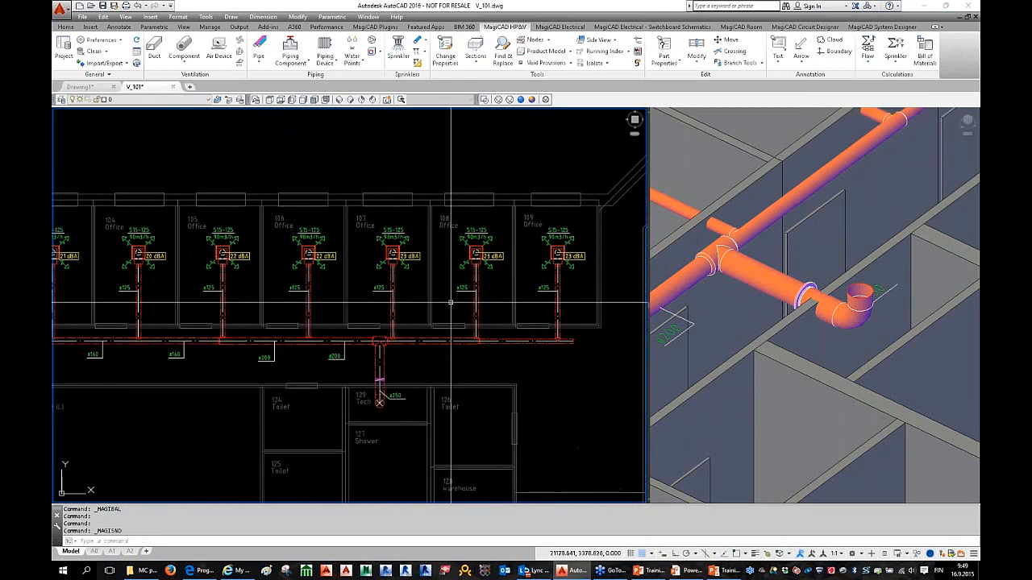
{"action": "scroll", "coordinate": [484, 266], "scroll_direction": "up", "scroll_amount": 3}
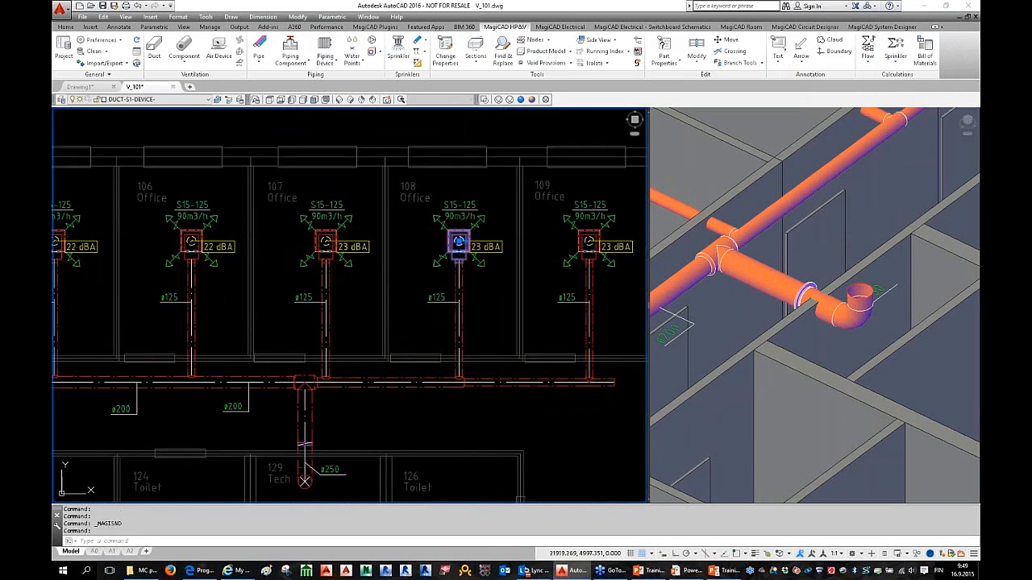
{"action": "double_click", "coordinate": [456, 242]}
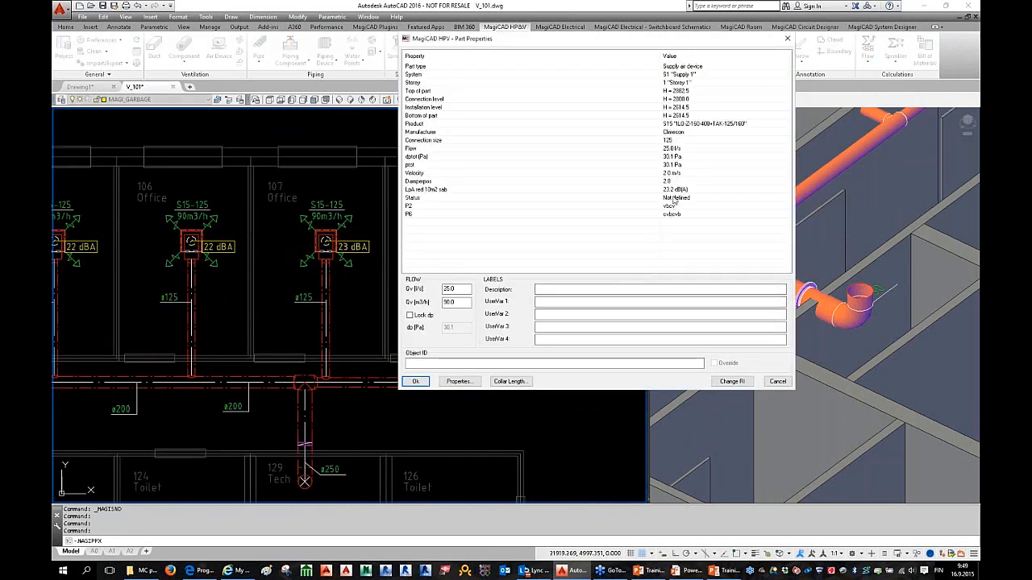
{"action": "key", "text": "Escape"}
{"action": "scroll", "coordinate": [254, 341], "scroll_direction": "down", "scroll_amount": 3}
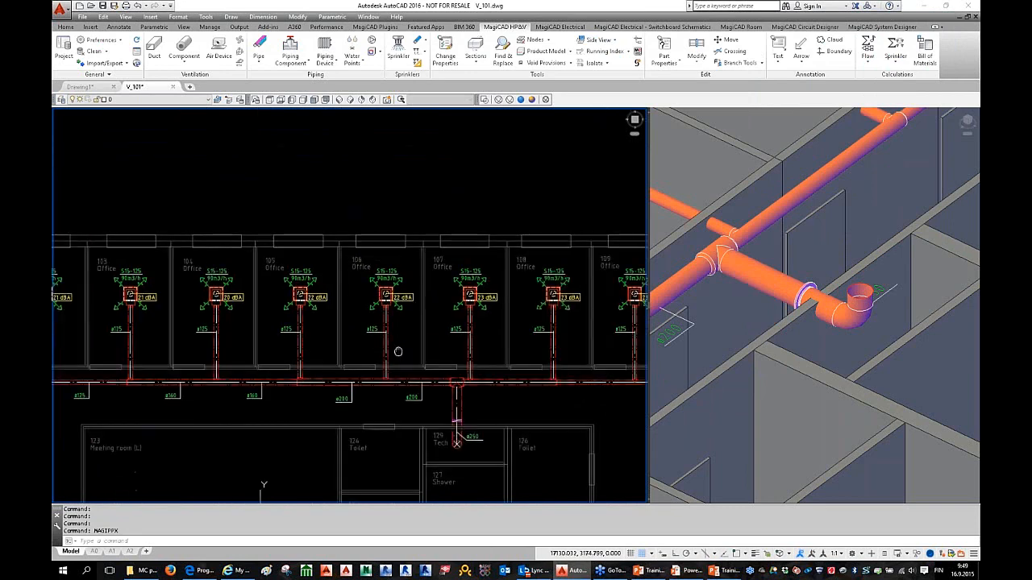
{"action": "scroll", "coordinate": [208, 294], "scroll_direction": "up", "scroll_amount": 4}
{"action": "double_click", "coordinate": [209, 305]}
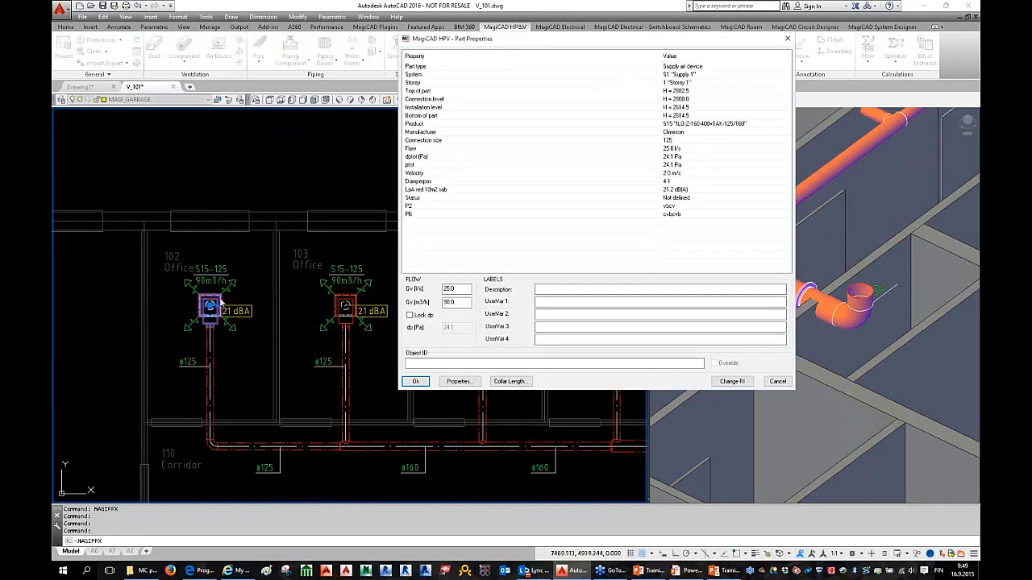
{"action": "left_click", "coordinate": [678, 191]}
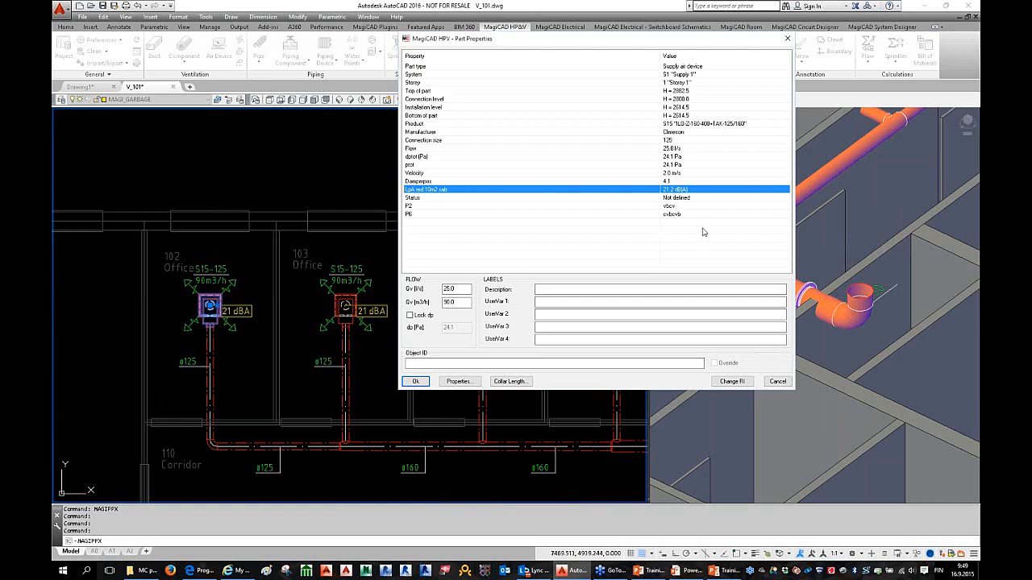
{"action": "key", "text": "Return"}
{"action": "scroll", "coordinate": [294, 344], "scroll_direction": "down", "scroll_amount": 3}
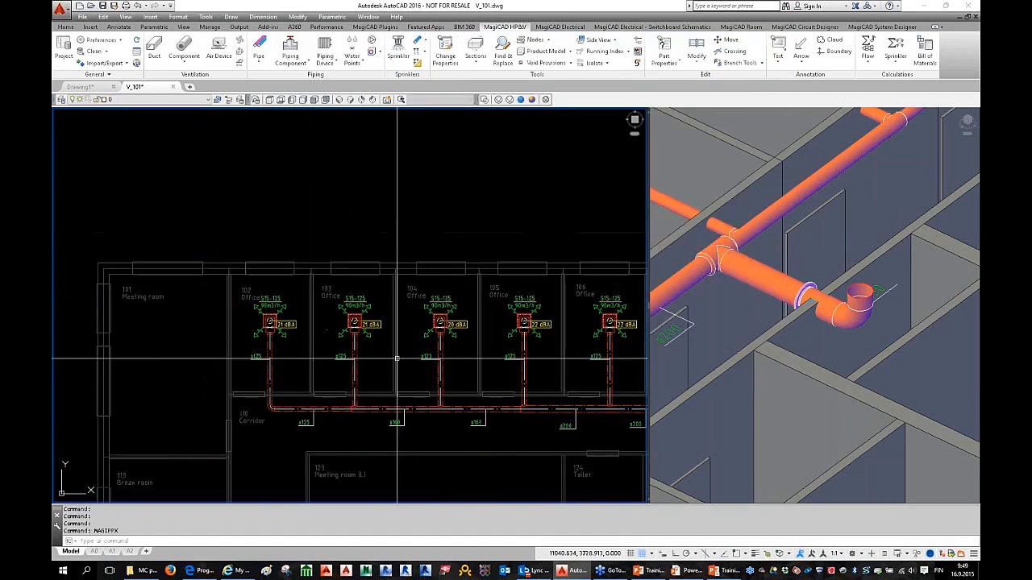
{"action": "key", "text": "Escape"}
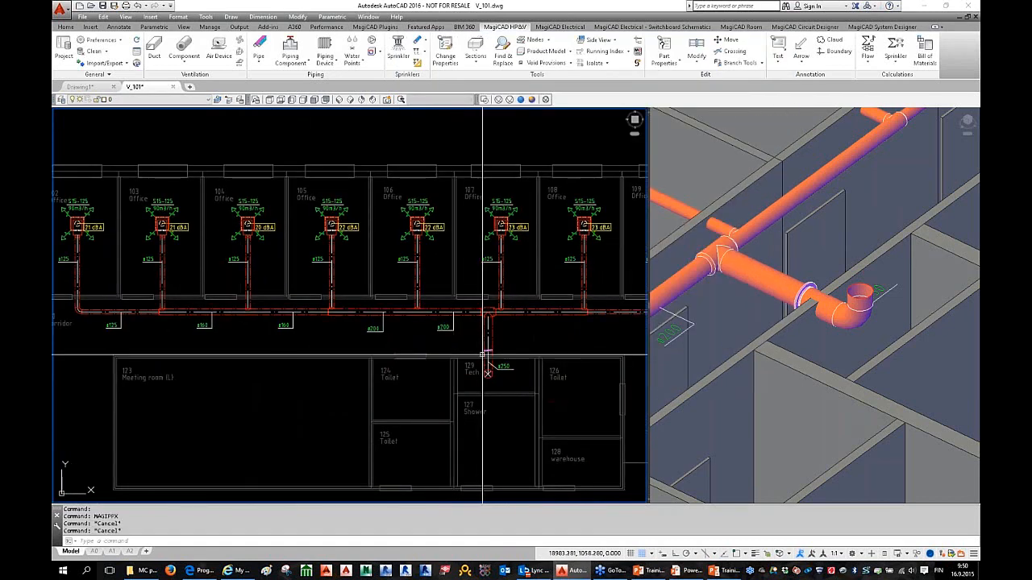
{"action": "middle_click_drag", "start_coordinate": [486, 345], "coordinate": [496, 364]}
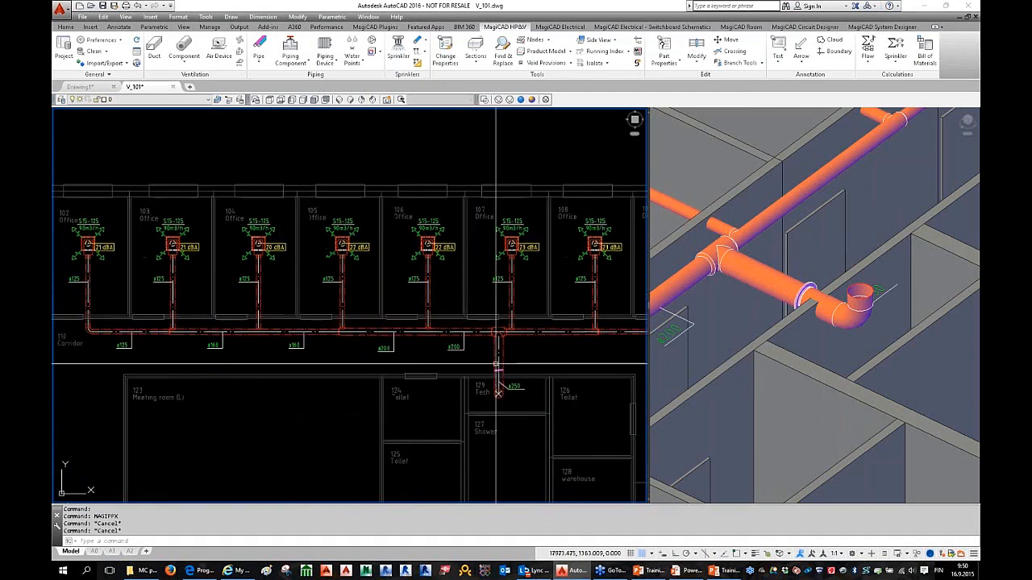
{"action": "left_click", "coordinate": [868, 63]}
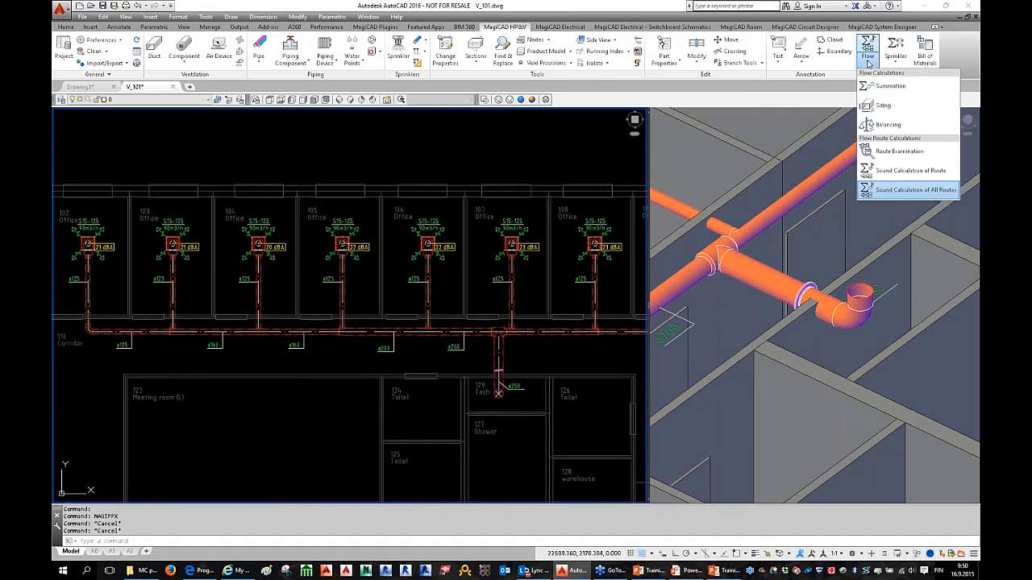
{"action": "left_click", "coordinate": [907, 171]}
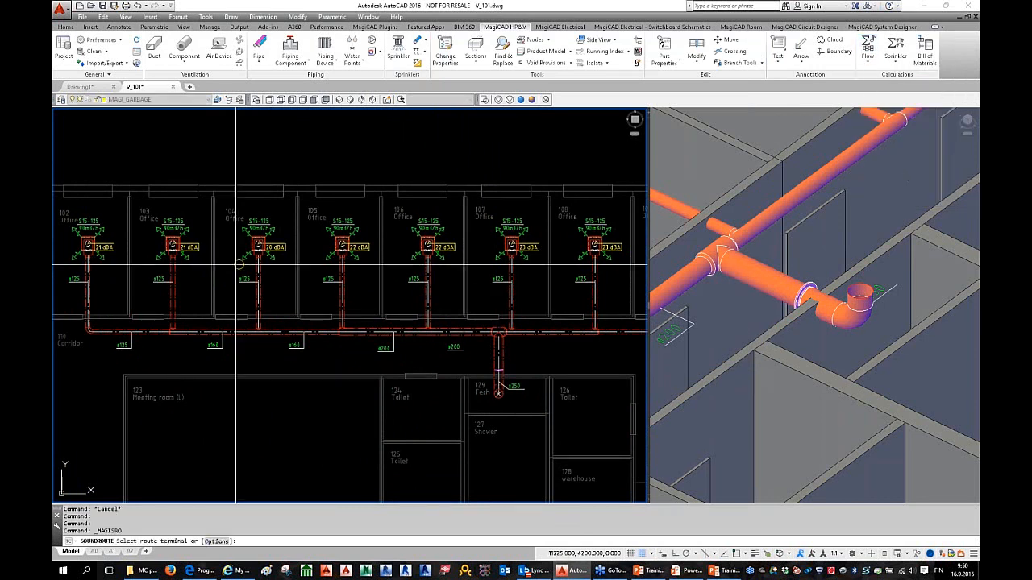
{"action": "left_click", "coordinate": [172, 243]}
{"action": "left_click", "coordinate": [543, 240]}
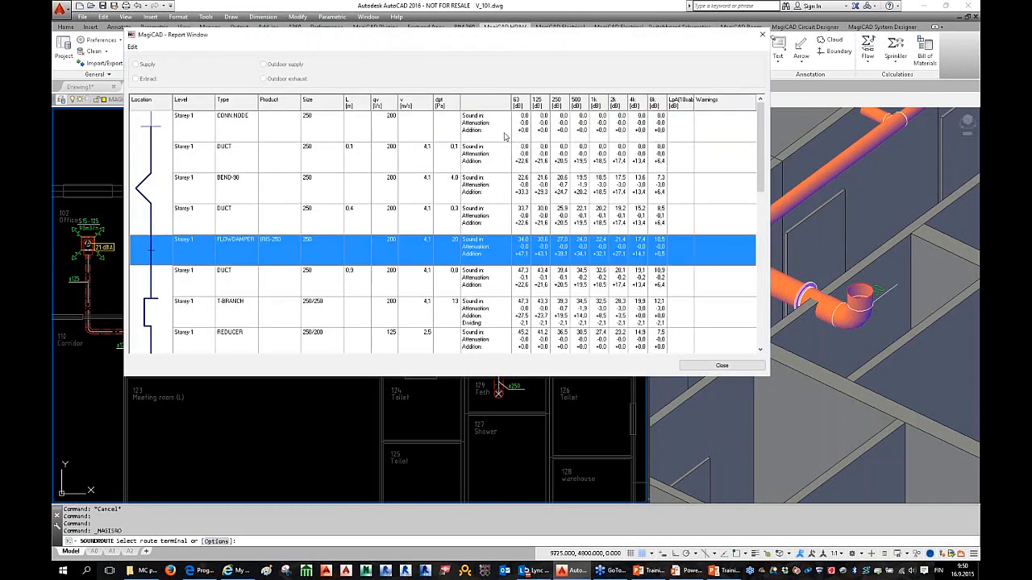
{"action": "left_click", "coordinate": [561, 158]}
{"action": "scroll", "coordinate": [562, 177], "scroll_direction": "down", "scroll_amount": 5}
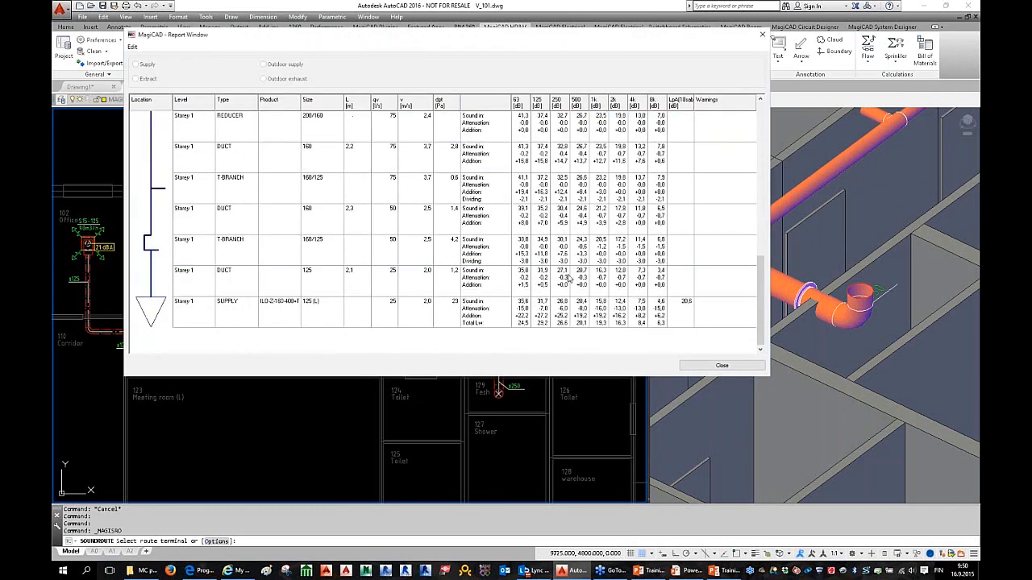
{"action": "scroll", "coordinate": [543, 326], "scroll_direction": "up", "scroll_amount": 4}
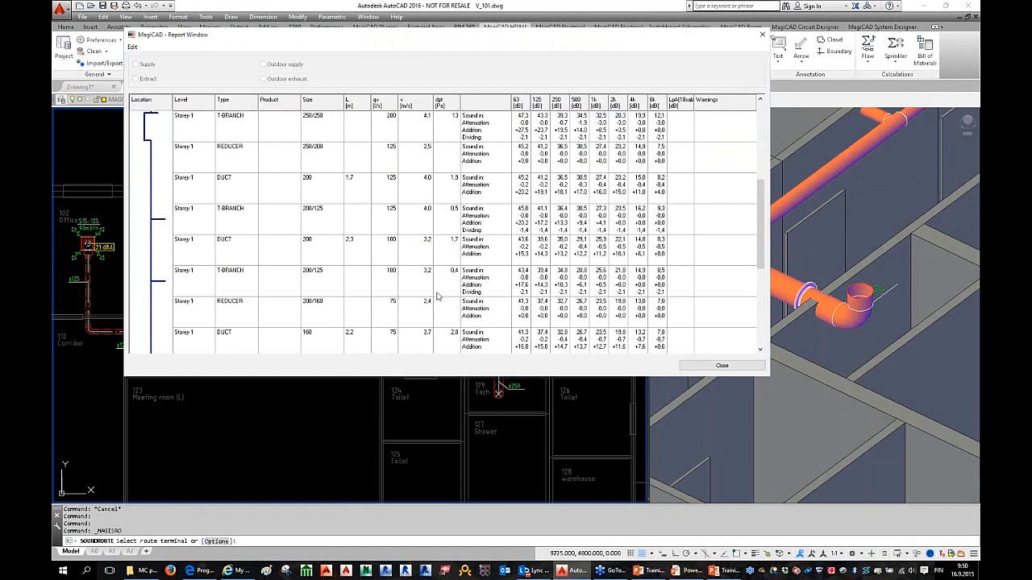
{"action": "scroll", "coordinate": [517, 273], "scroll_direction": "up", "scroll_amount": 4}
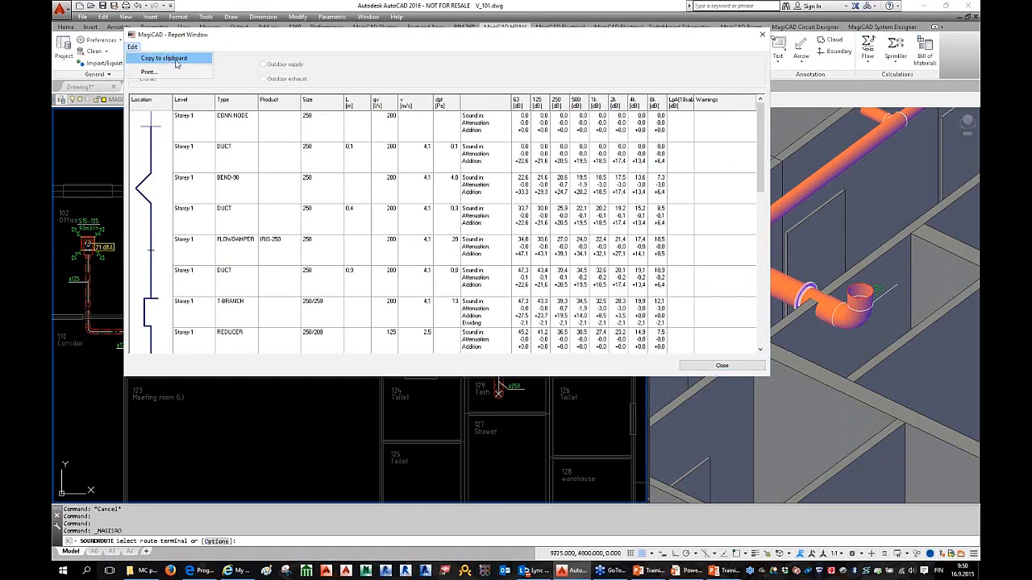
{"action": "left_click", "coordinate": [721, 366]}
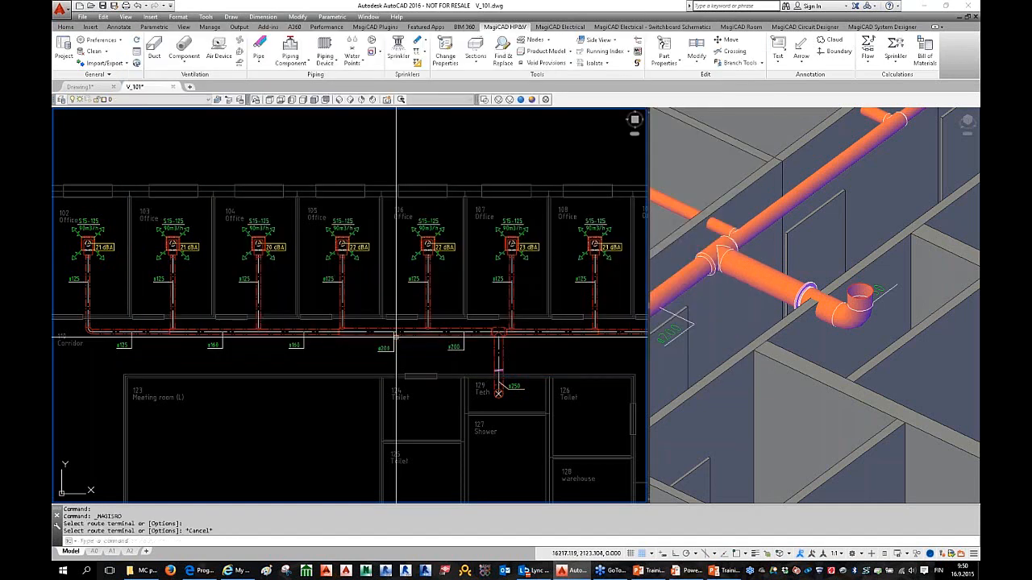
Step: Move the room 102 S15-125 diffuser and Ø125 branch into room 101 with Ortho on
{"action": "key", "text": "Escape"}
{"action": "left_click", "coordinate": [80, 63]}
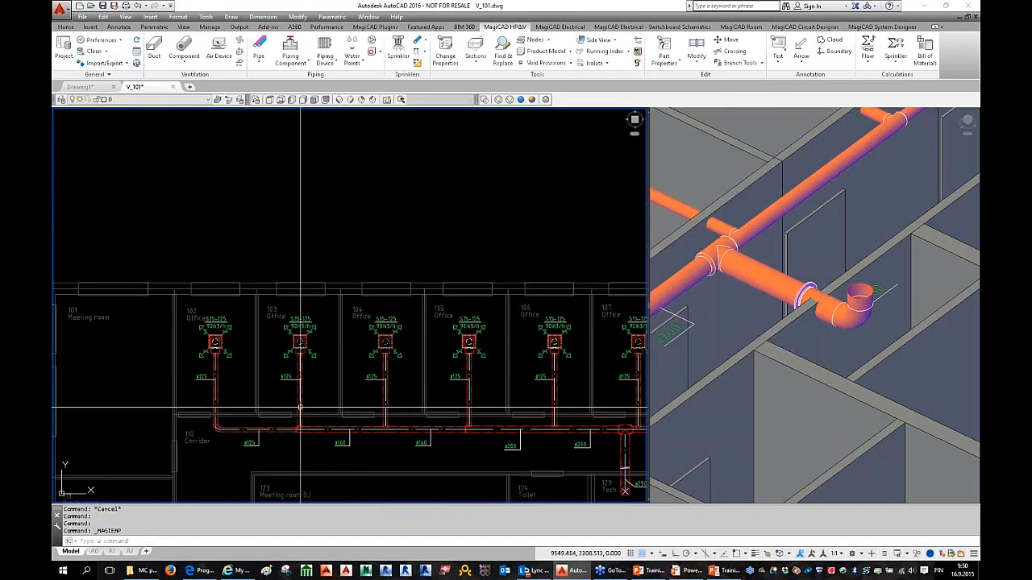
{"action": "scroll", "coordinate": [299, 291], "scroll_direction": "down", "scroll_amount": 5}
{"action": "scroll", "coordinate": [299, 291], "scroll_direction": "up", "scroll_amount": 3}
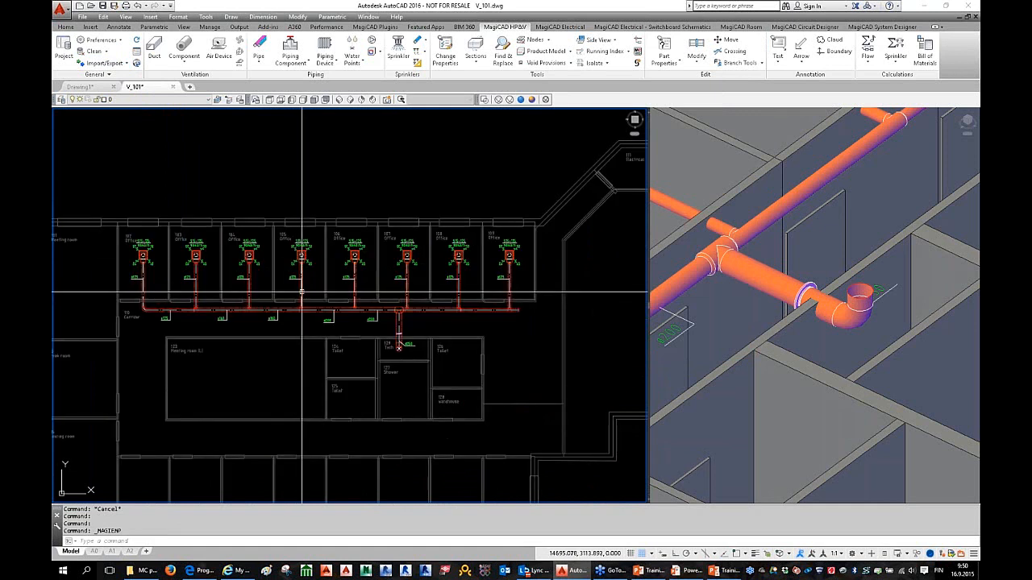
{"action": "mouse_move", "coordinate": [301, 292]}
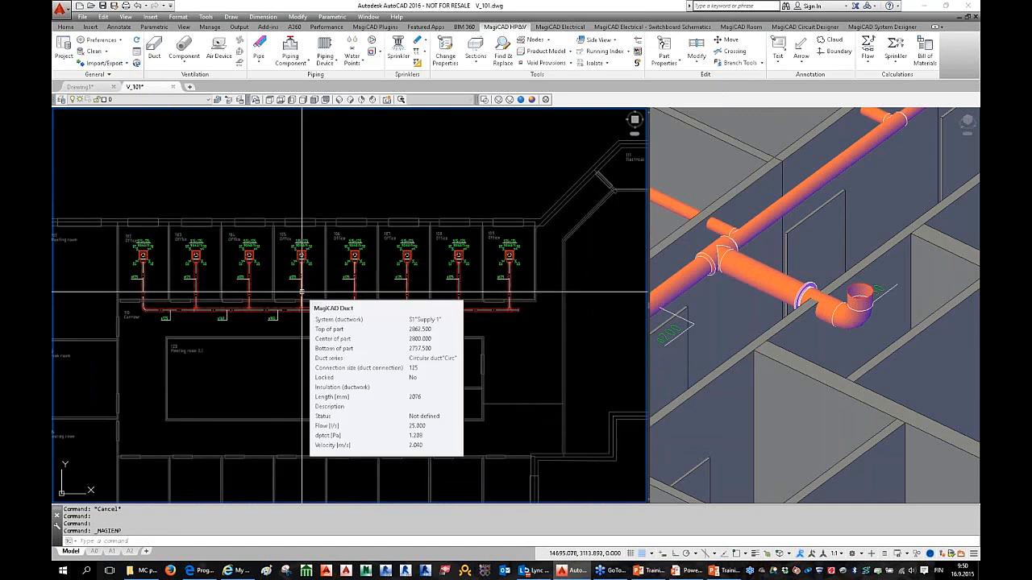
{"action": "middle_click_drag", "start_coordinate": [306, 292], "coordinate": [345, 297]}
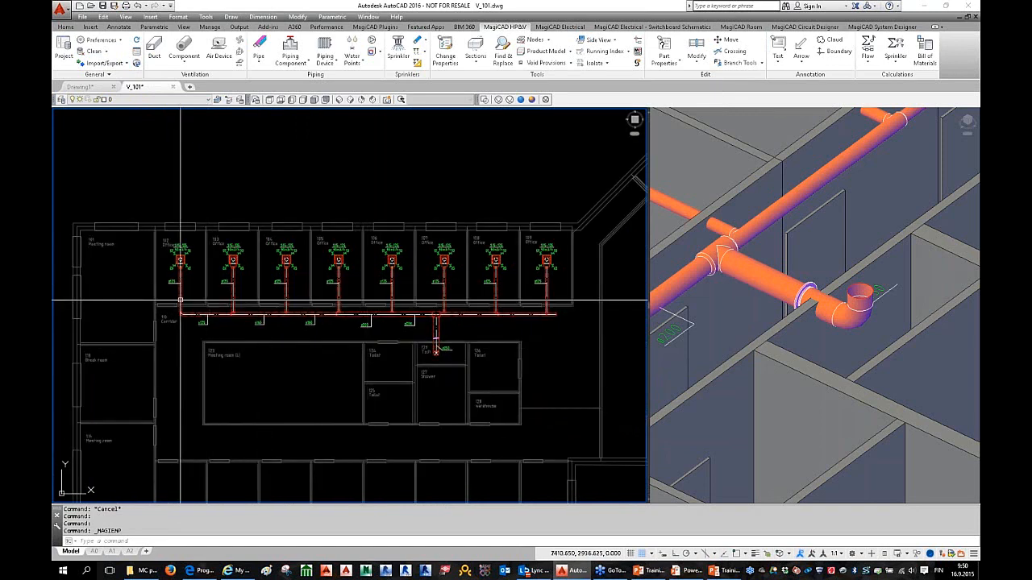
{"action": "scroll", "coordinate": [180, 300], "scroll_direction": "up", "scroll_amount": 4}
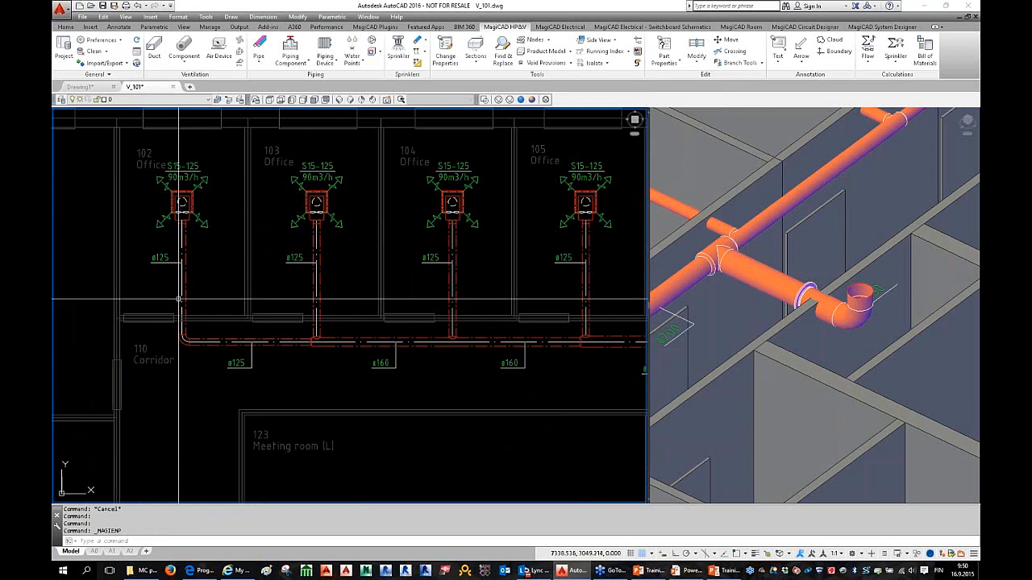
{"action": "left_click", "coordinate": [131, 139]}
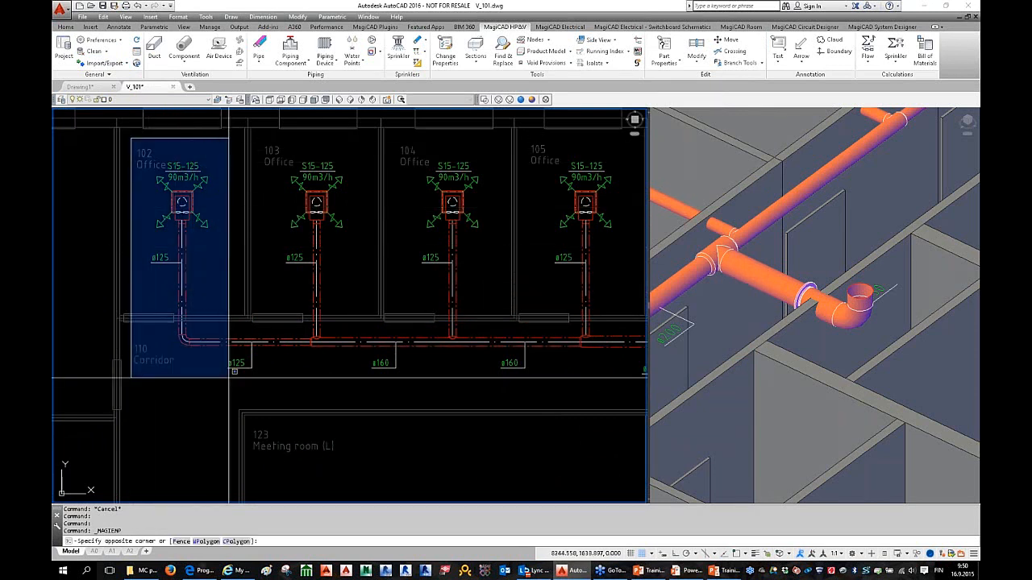
{"action": "left_click", "coordinate": [229, 369]}
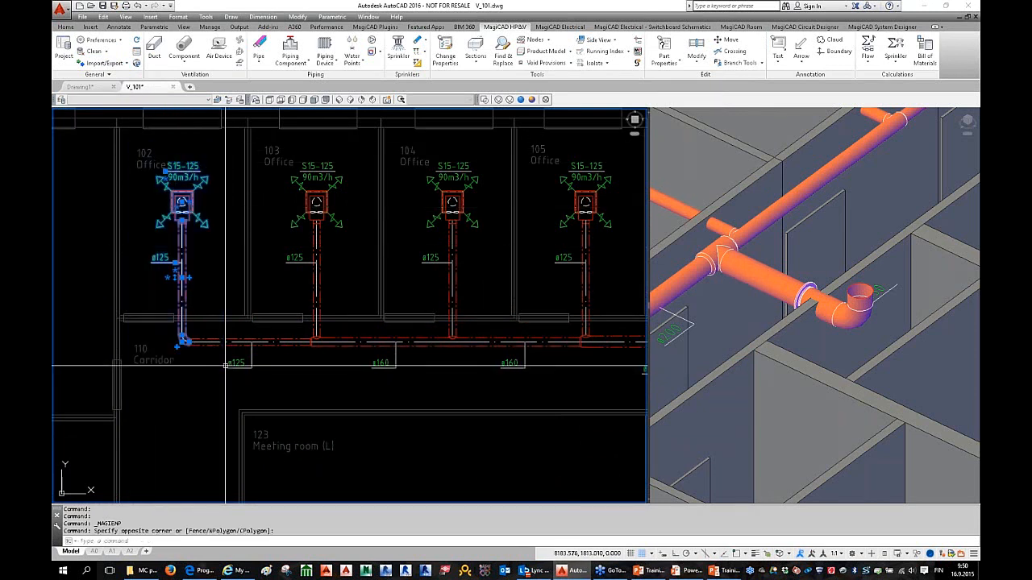
{"action": "right_click", "coordinate": [201, 290]}
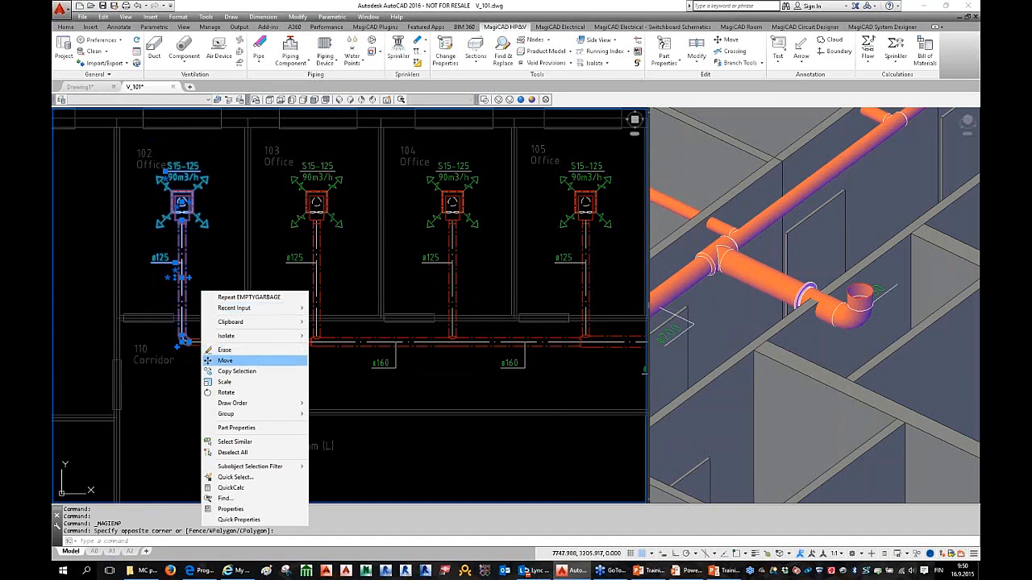
{"action": "left_click", "coordinate": [258, 361]}
{"action": "middle_click_drag", "start_coordinate": [179, 301], "coordinate": [260, 313]}
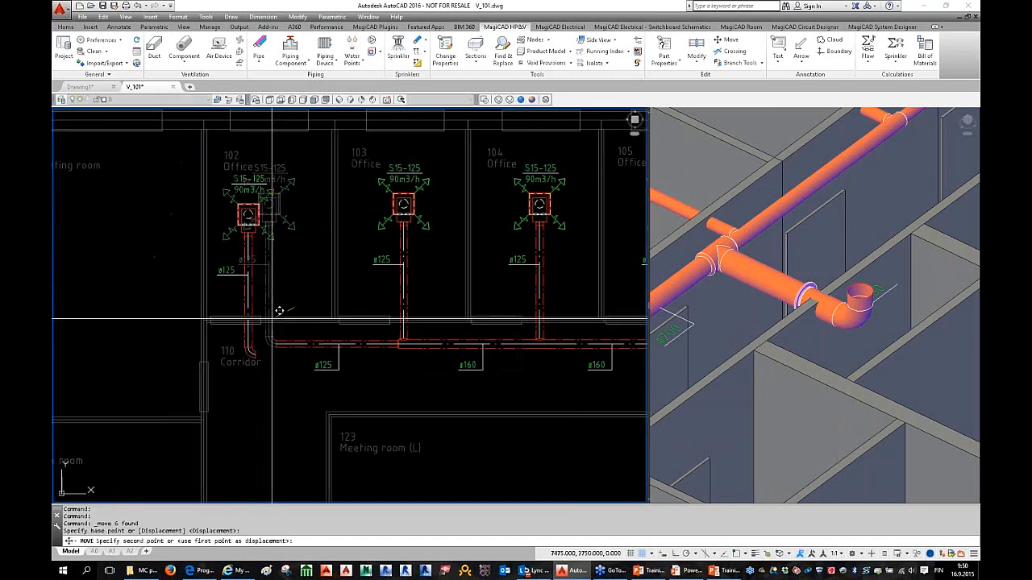
{"action": "key", "text": "F8"}
{"action": "middle_click_drag", "start_coordinate": [178, 314], "coordinate": [312, 318]}
{"action": "left_click", "coordinate": [213, 347]}
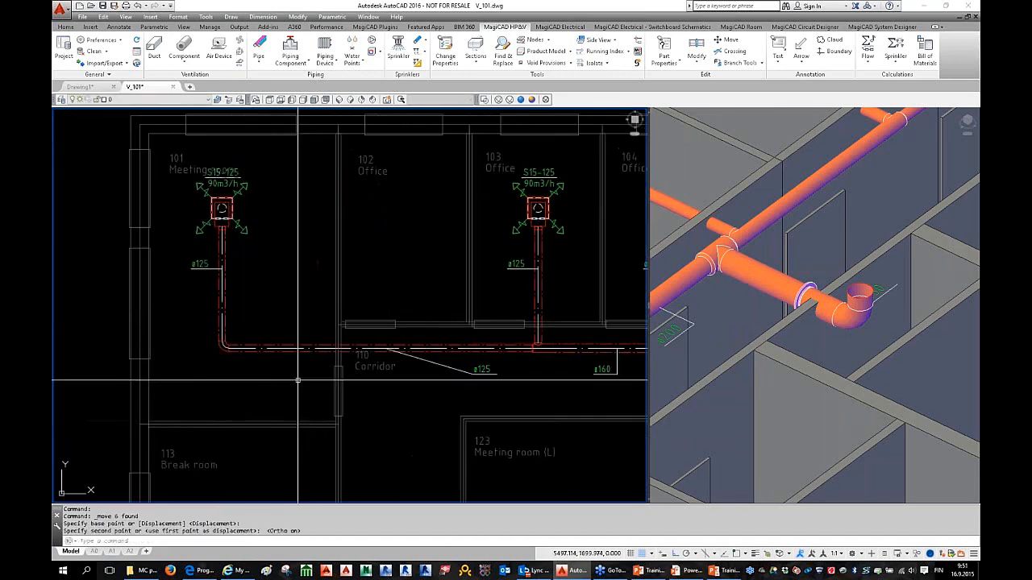
Step: Move the diffuser and branch from room 101 back into office 102
{"action": "left_click", "coordinate": [163, 153]}
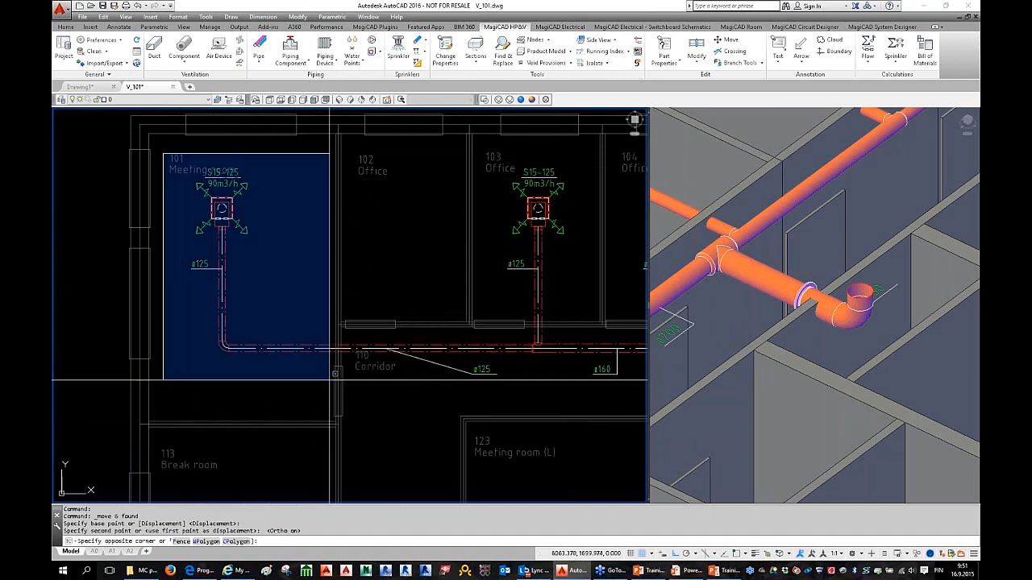
{"action": "left_click", "coordinate": [324, 365]}
{"action": "right_click", "coordinate": [241, 338]}
{"action": "left_click", "coordinate": [299, 166]}
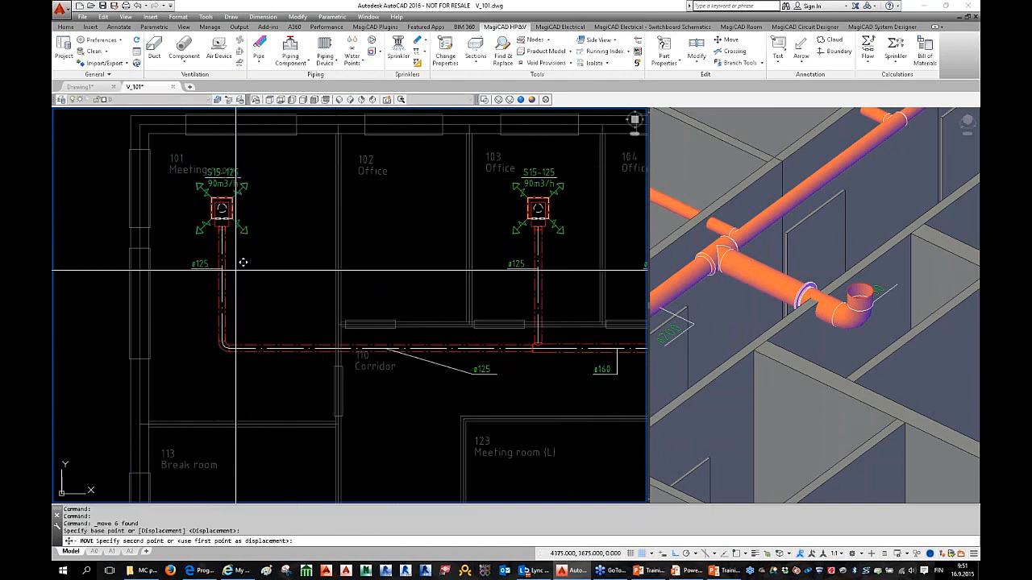
{"action": "left_click", "coordinate": [223, 270]}
{"action": "left_click", "coordinate": [419, 274]}
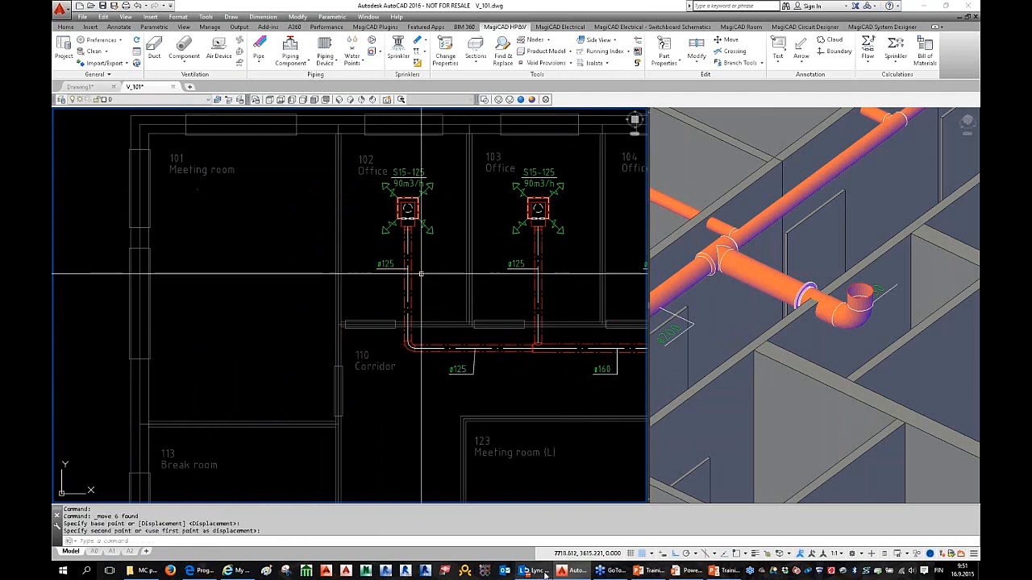
{"action": "key", "text": "Escape"}
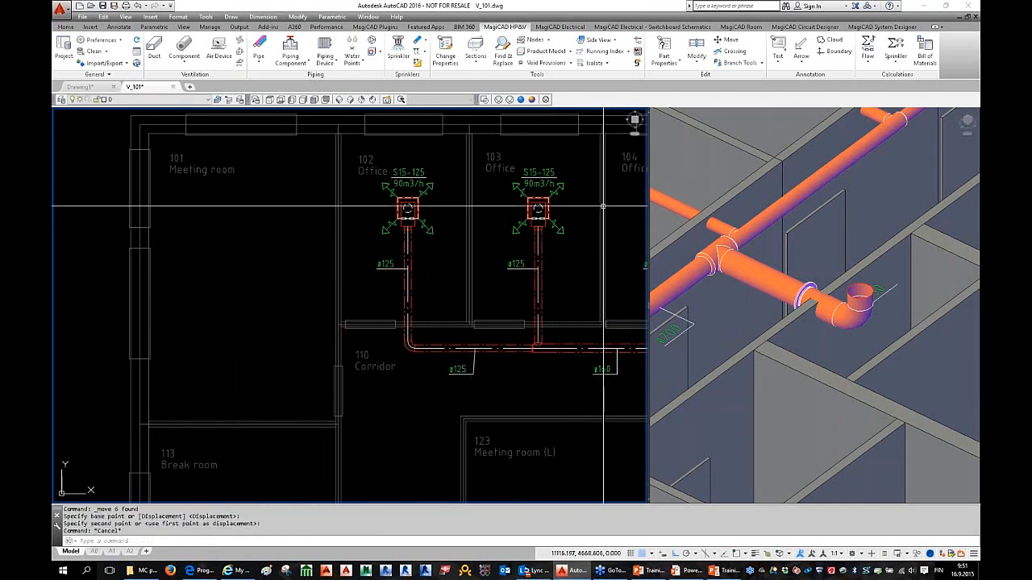
{"action": "key", "text": "Escape"}
{"action": "middle_click_drag", "start_coordinate": [593, 119], "coordinate": [525, 129]}
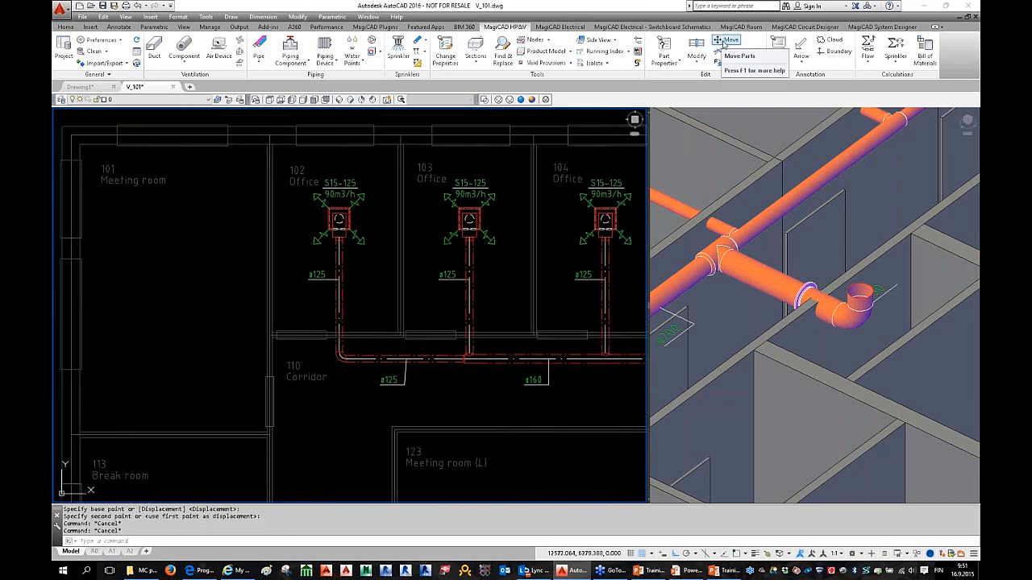
Step: Shift the room 102 branch left with MagiCAD Move Parts, keeping it connected
{"action": "left_click", "coordinate": [728, 39]}
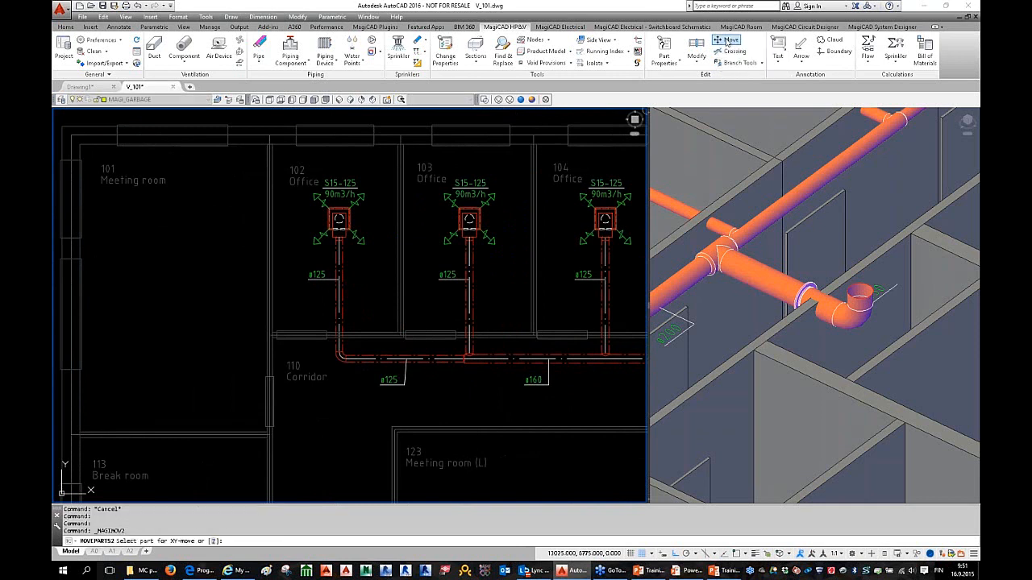
{"action": "left_click", "coordinate": [341, 290]}
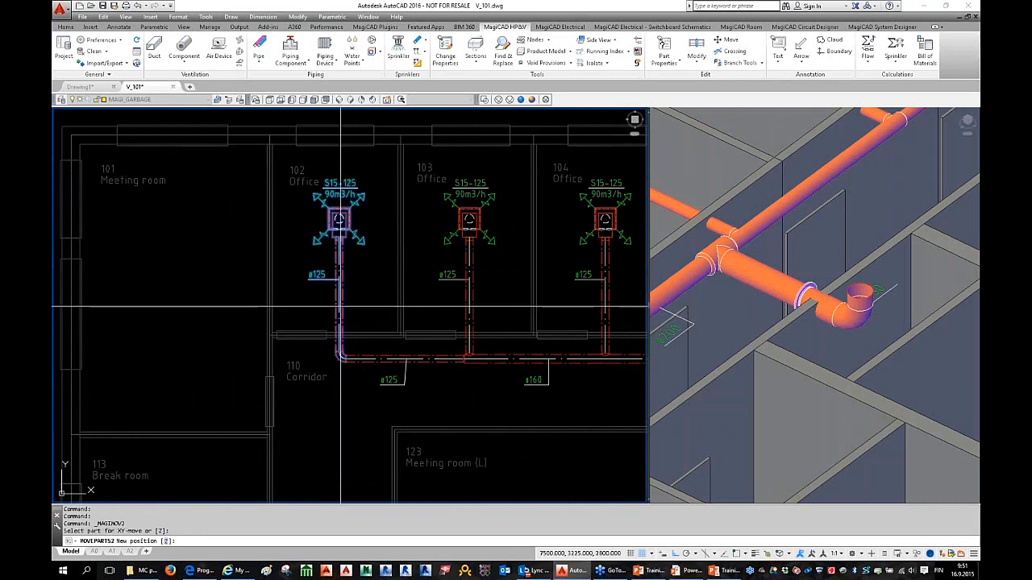
{"action": "left_click", "coordinate": [313, 307]}
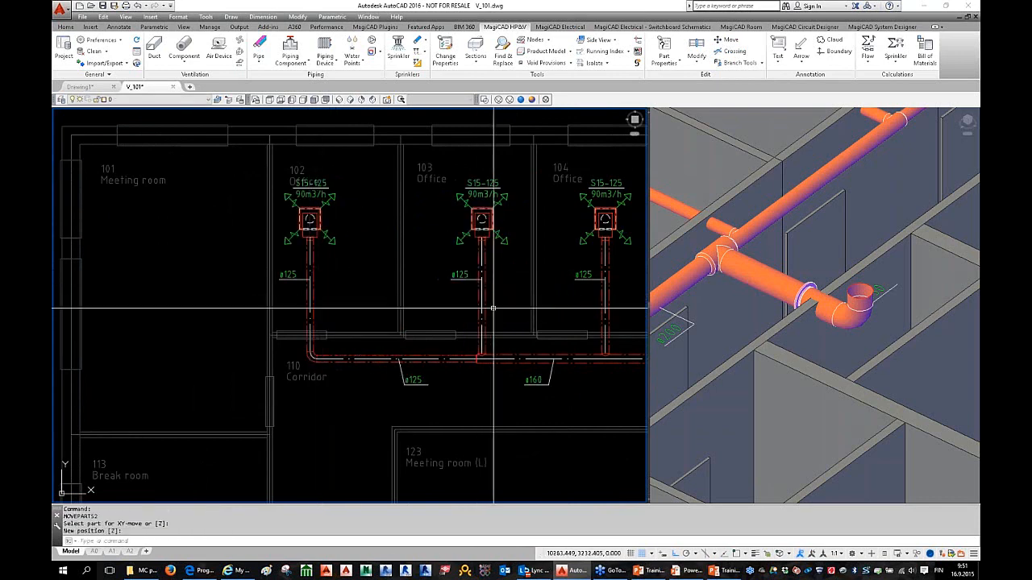
{"action": "scroll", "coordinate": [380, 309], "scroll_direction": "down", "scroll_amount": 2}
{"action": "middle_click_drag", "start_coordinate": [380, 308], "coordinate": [261, 288]}
{"action": "scroll", "coordinate": [261, 288], "scroll_direction": "down", "scroll_amount": 2}
Step: Move the corridor main duct slightly down, then back to its original level
{"action": "key", "text": "Return"}
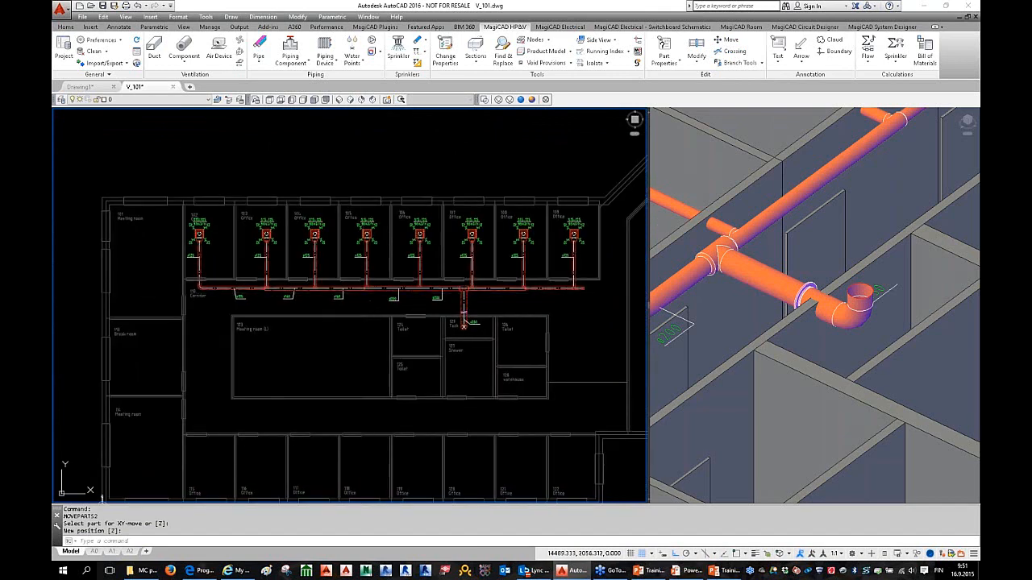
{"action": "scroll", "coordinate": [371, 301], "scroll_direction": "up", "scroll_amount": 2}
{"action": "left_click", "coordinate": [376, 281]}
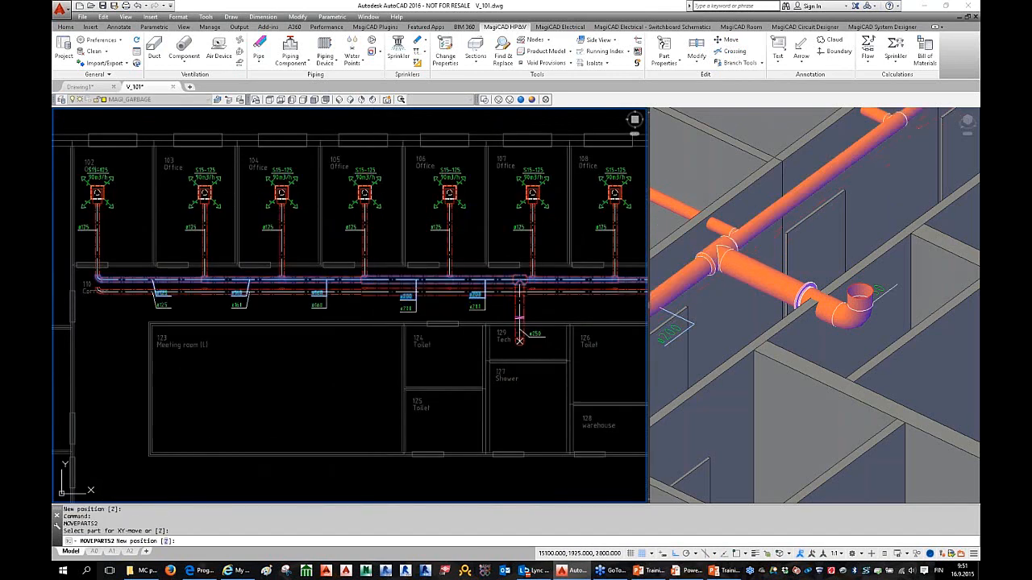
{"action": "left_click", "coordinate": [519, 339]}
{"action": "key", "text": "Return"}
{"action": "left_click", "coordinate": [516, 291]}
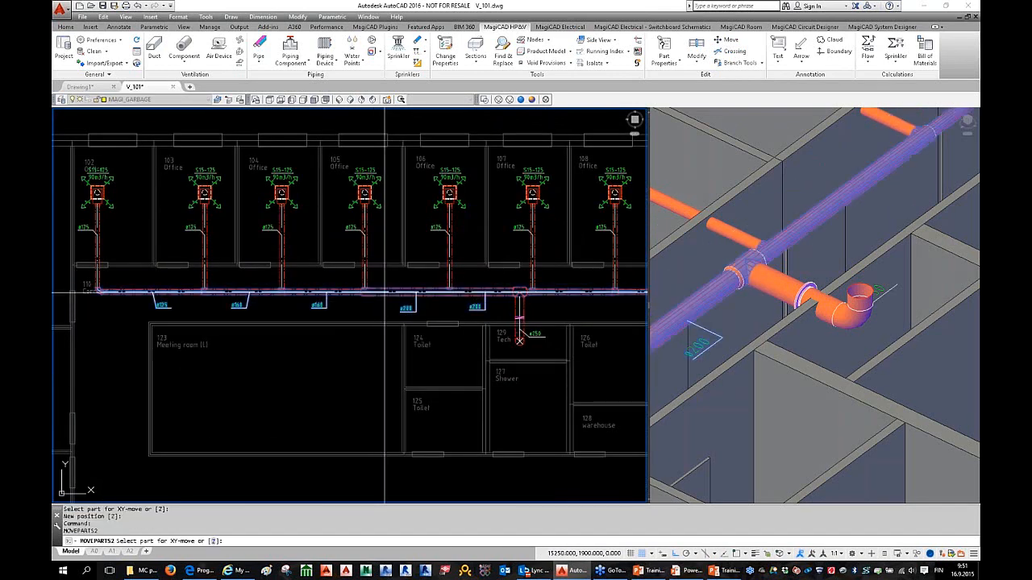
{"action": "left_click", "coordinate": [382, 279]}
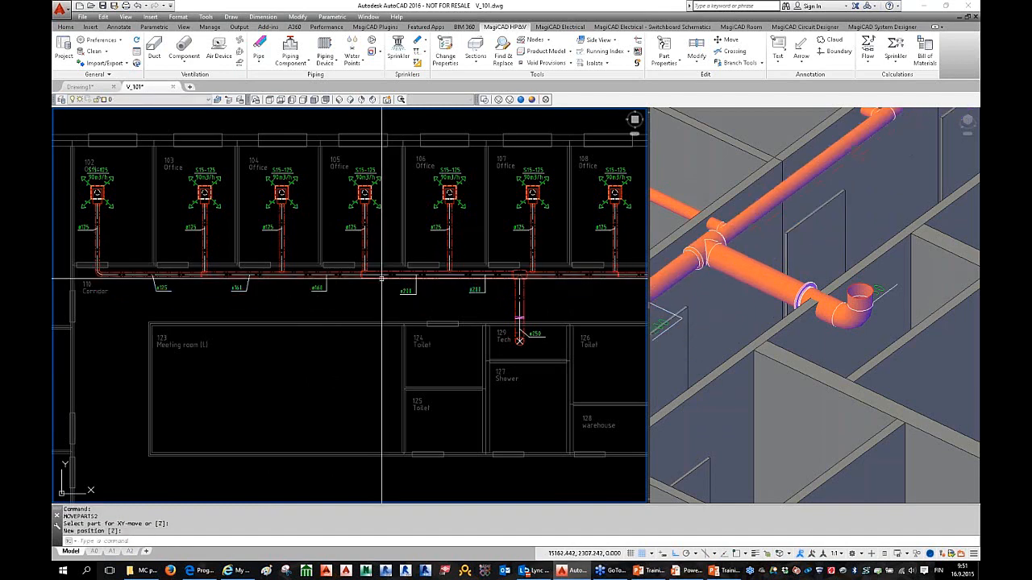
{"action": "scroll", "coordinate": [382, 279], "scroll_direction": "down", "scroll_amount": 2}
{"action": "scroll", "coordinate": [443, 309], "scroll_direction": "up", "scroll_amount": 2}
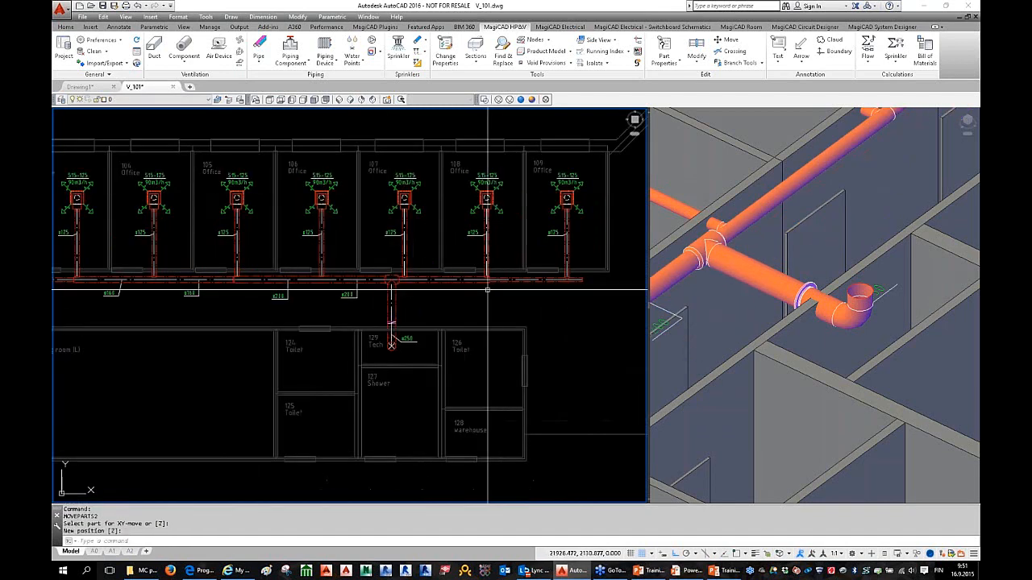
{"action": "key", "text": "Escape"}
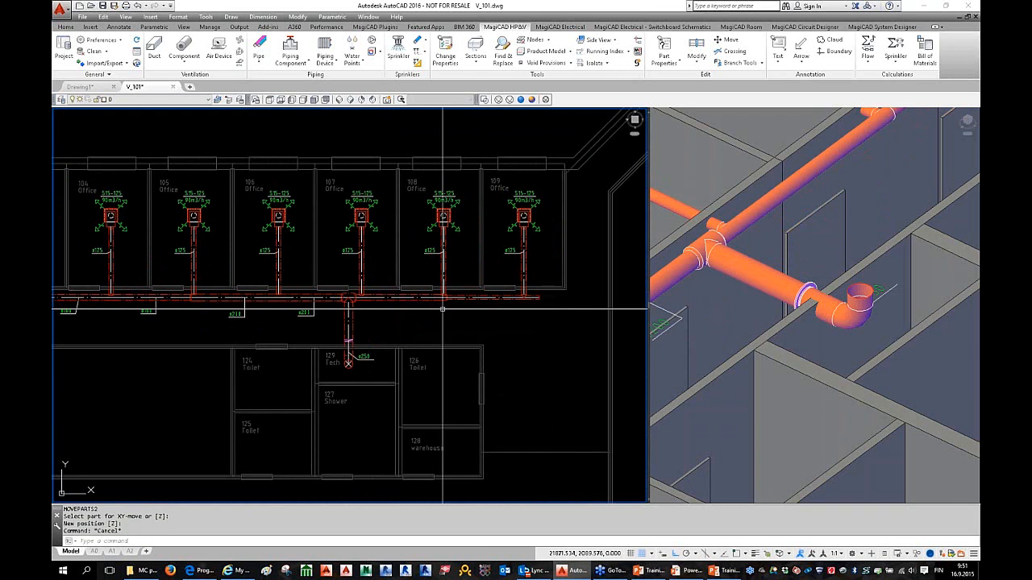
{"action": "scroll", "coordinate": [442, 309], "scroll_direction": "down", "scroll_amount": 2}
{"action": "key", "text": "Escape"}
{"action": "key", "text": "Escape"}
{"action": "key", "text": "Escape"}
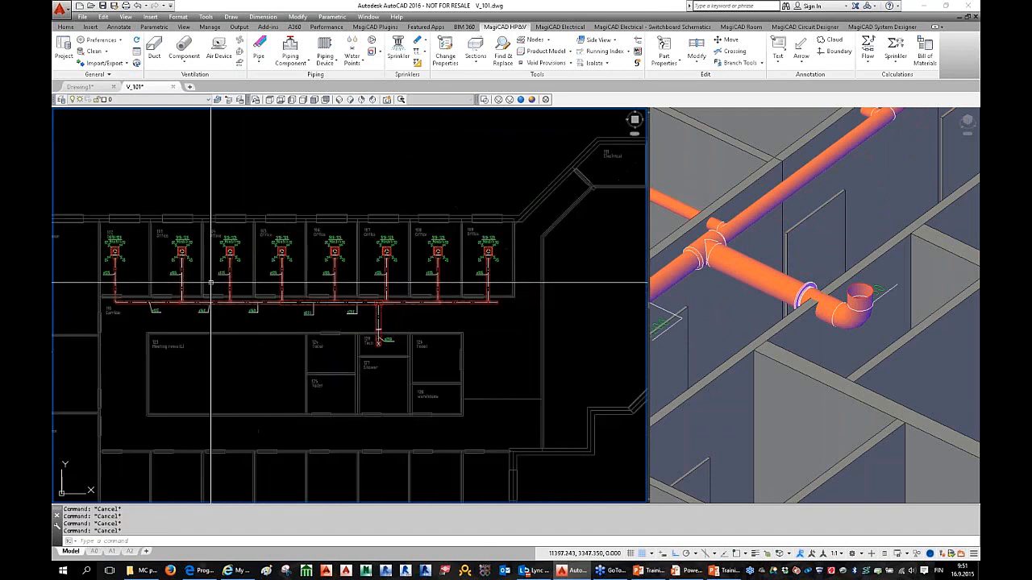
Step: Window-select the eight office diffusers and move them up above the room row
{"action": "scroll", "coordinate": [256, 271], "scroll_direction": "up", "scroll_amount": 2}
{"action": "scroll", "coordinate": [256, 272], "scroll_direction": "down", "scroll_amount": 2}
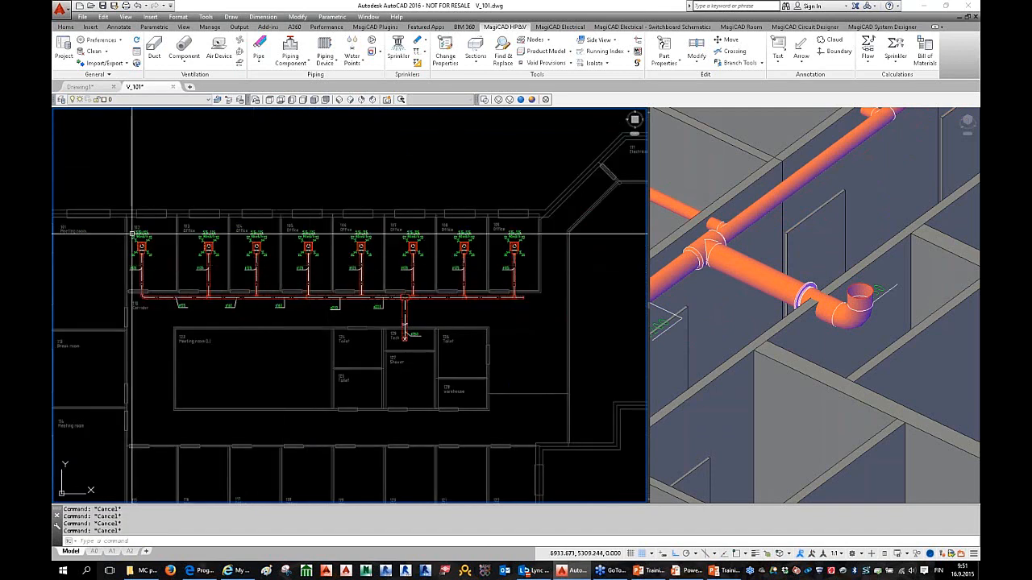
{"action": "left_click", "coordinate": [256, 246]}
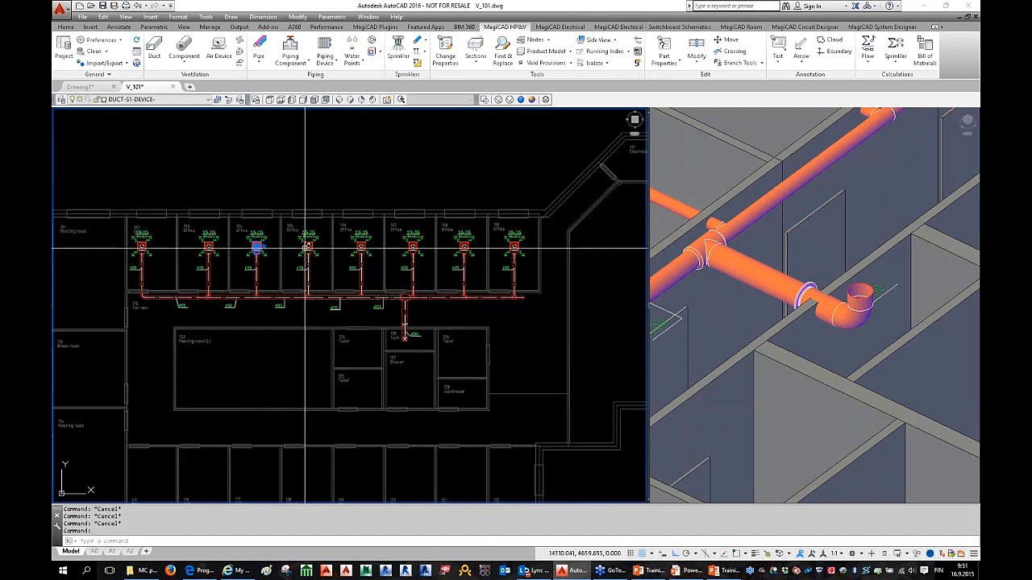
{"action": "left_click", "coordinate": [308, 246]}
{"action": "key", "text": "Escape"}
{"action": "key", "text": "Escape"}
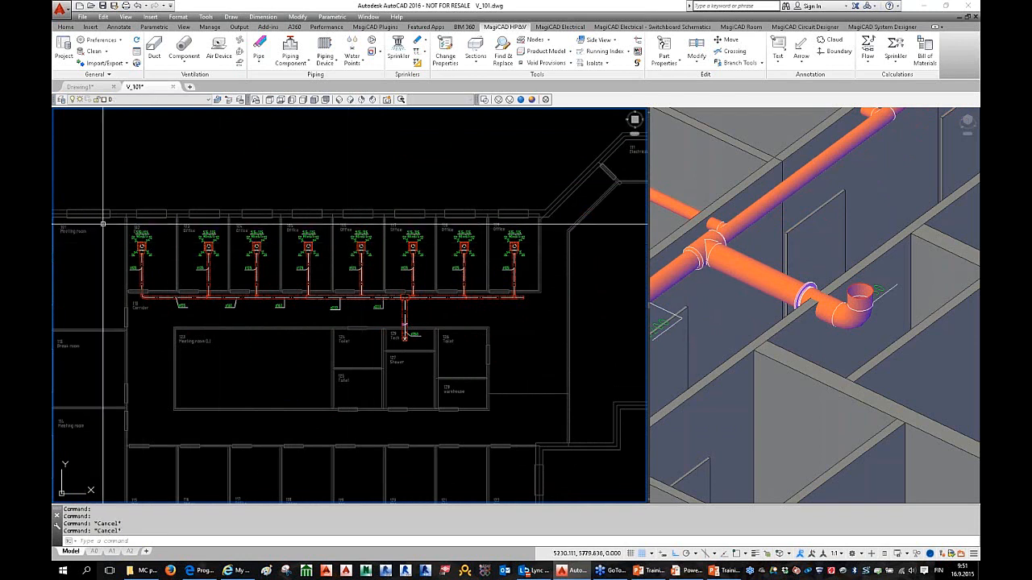
{"action": "left_click", "coordinate": [102, 224]}
{"action": "left_click", "coordinate": [565, 260]}
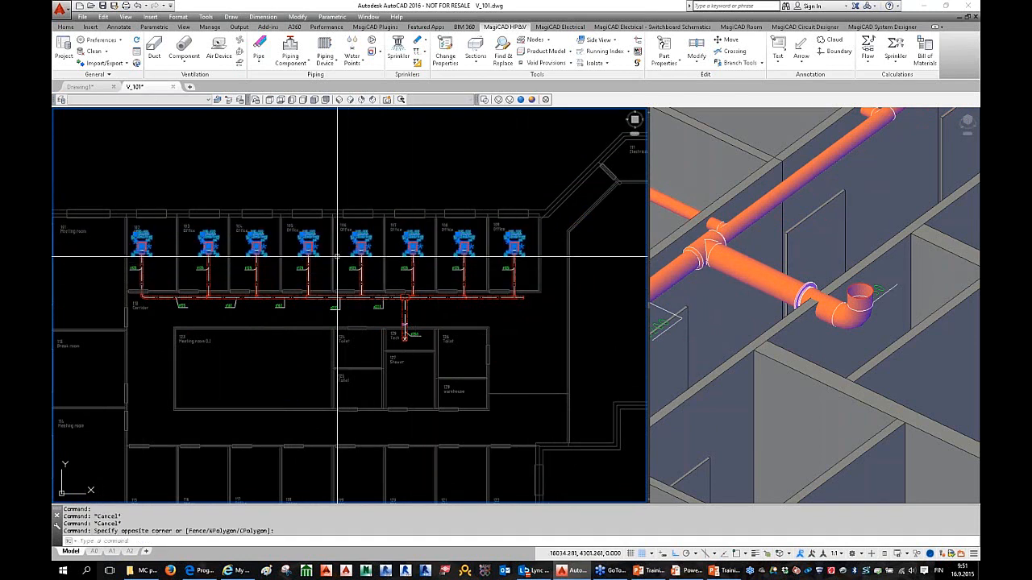
{"action": "right_click", "coordinate": [325, 252]}
{"action": "left_click", "coordinate": [377, 322]}
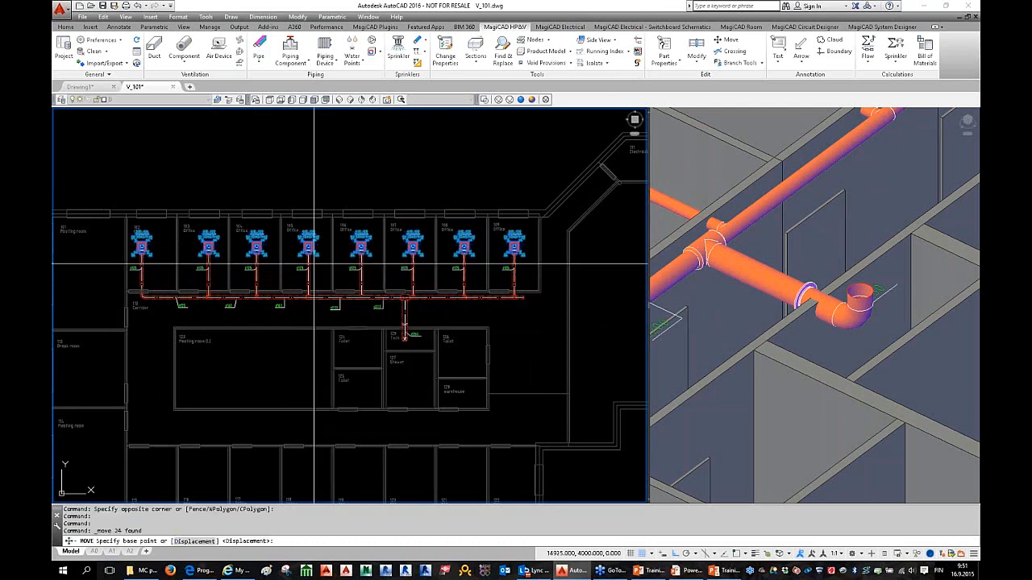
{"action": "left_click", "coordinate": [341, 250]}
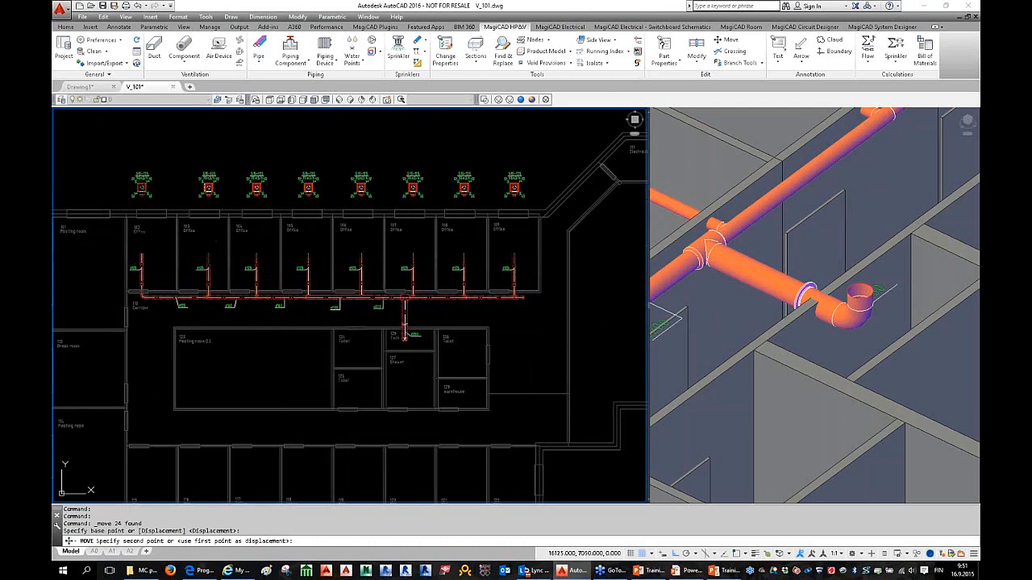
{"action": "left_click", "coordinate": [302, 213]}
{"action": "key", "text": "Escape"}
{"action": "key", "text": "Escape"}
Step: Reselect the eight diffusers and move them down inside the offices on shorter branches
{"action": "scroll", "coordinate": [318, 210], "scroll_direction": "up", "scroll_amount": 4}
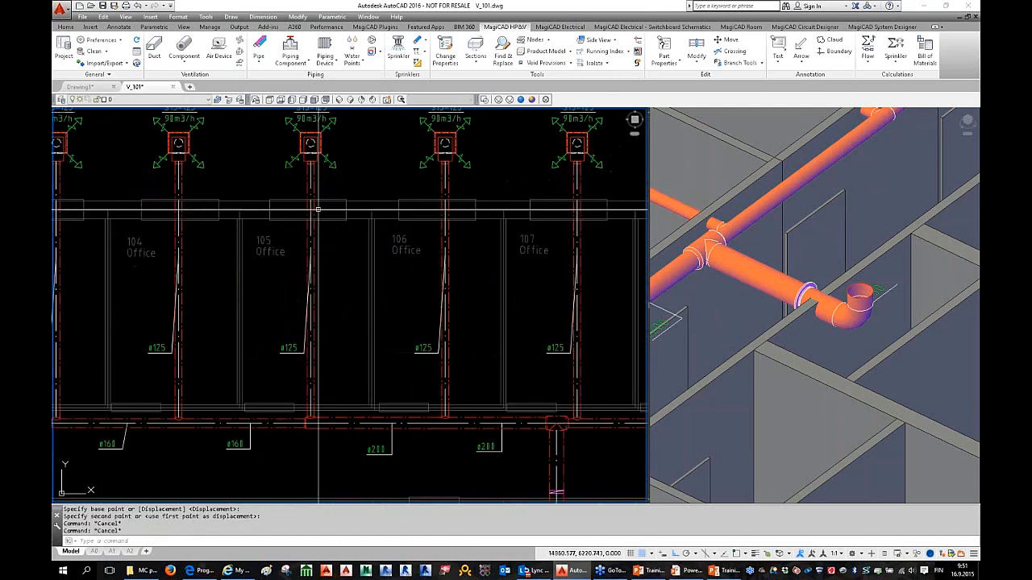
{"action": "scroll", "coordinate": [318, 209], "scroll_direction": "down", "scroll_amount": 5}
{"action": "scroll", "coordinate": [323, 242], "scroll_direction": "up", "scroll_amount": 1}
{"action": "left_click", "coordinate": [135, 218]}
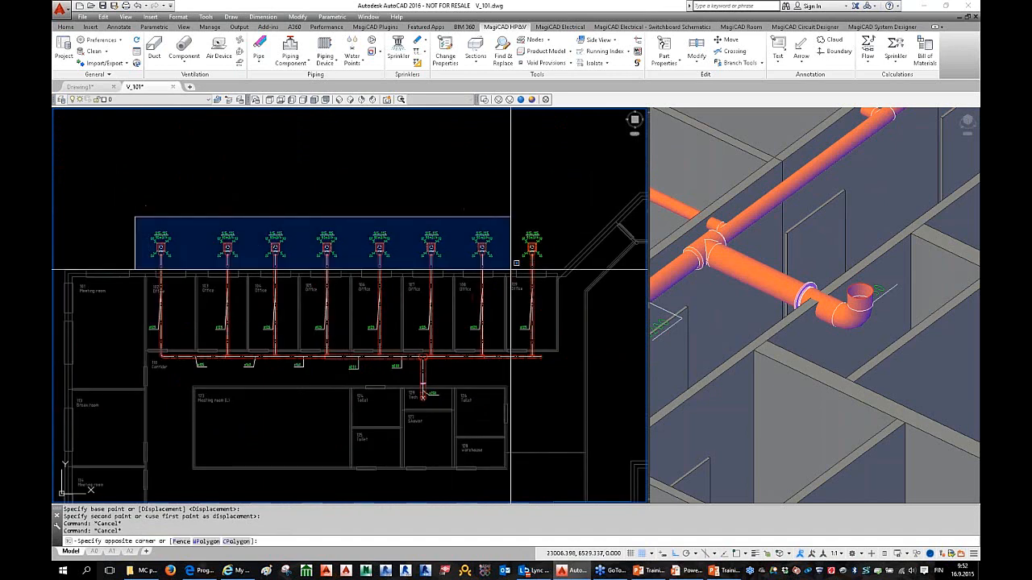
{"action": "left_click", "coordinate": [511, 268]}
{"action": "right_click", "coordinate": [474, 248]}
{"action": "left_click", "coordinate": [506, 316]}
{"action": "left_click", "coordinate": [433, 256]}
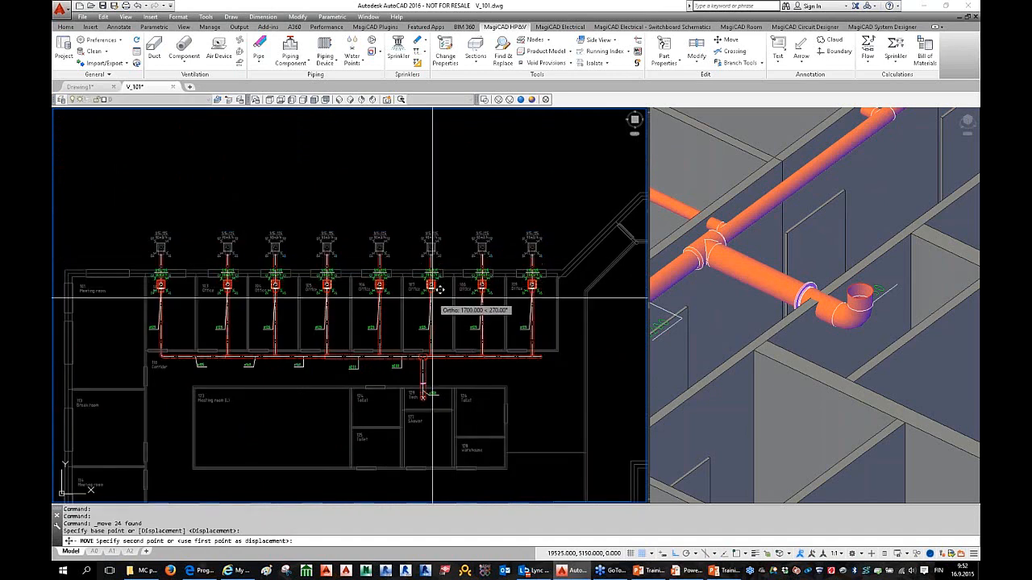
{"action": "left_click", "coordinate": [432, 315]}
{"action": "key", "text": "Escape"}
{"action": "key", "text": "Escape"}
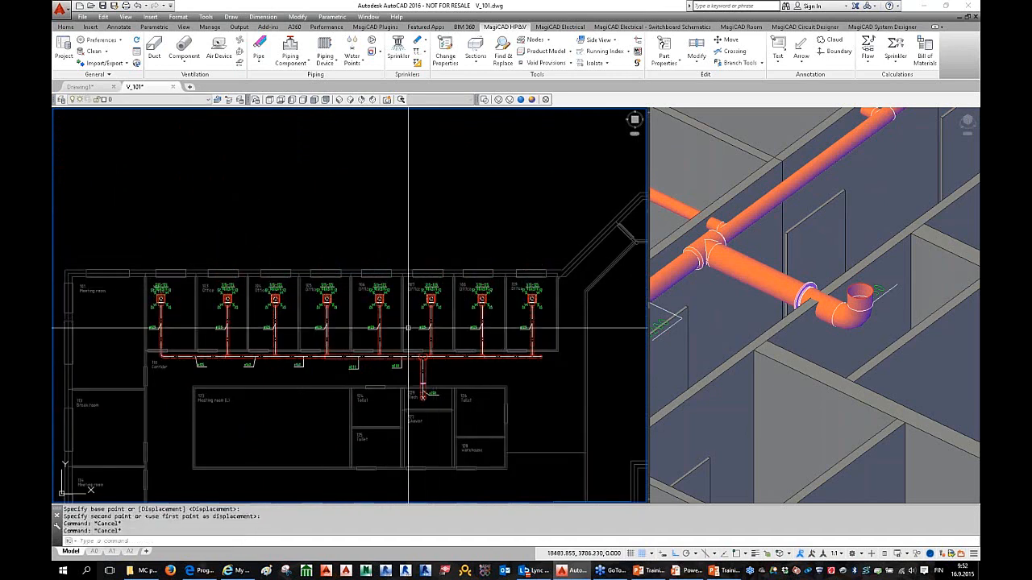
{"action": "middle_click_drag", "start_coordinate": [497, 386], "coordinate": [452, 343]}
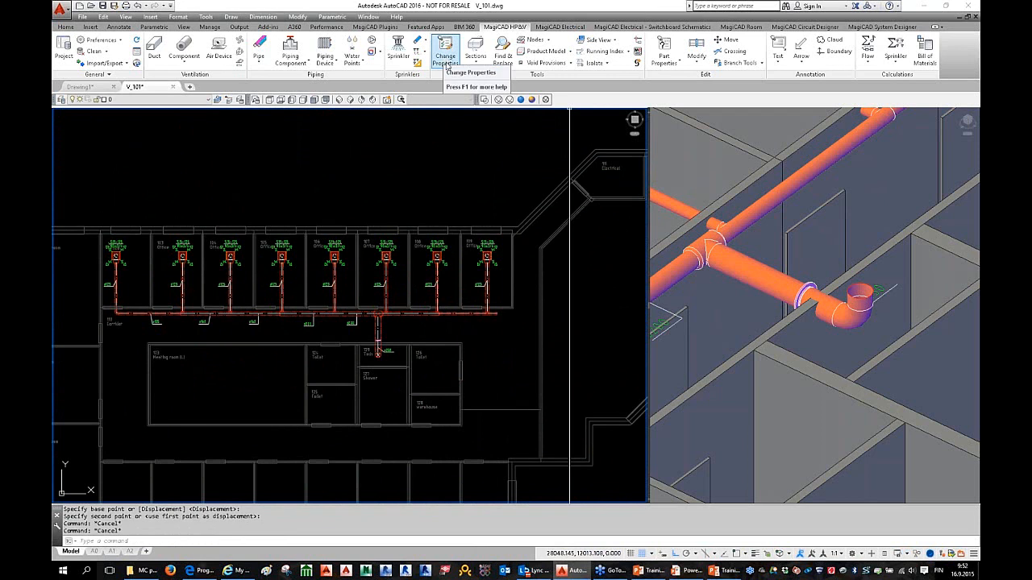
Step: In Change Properties, set the Insulation series to T50 Thermal insulation 50mm
{"action": "left_click", "coordinate": [448, 60]}
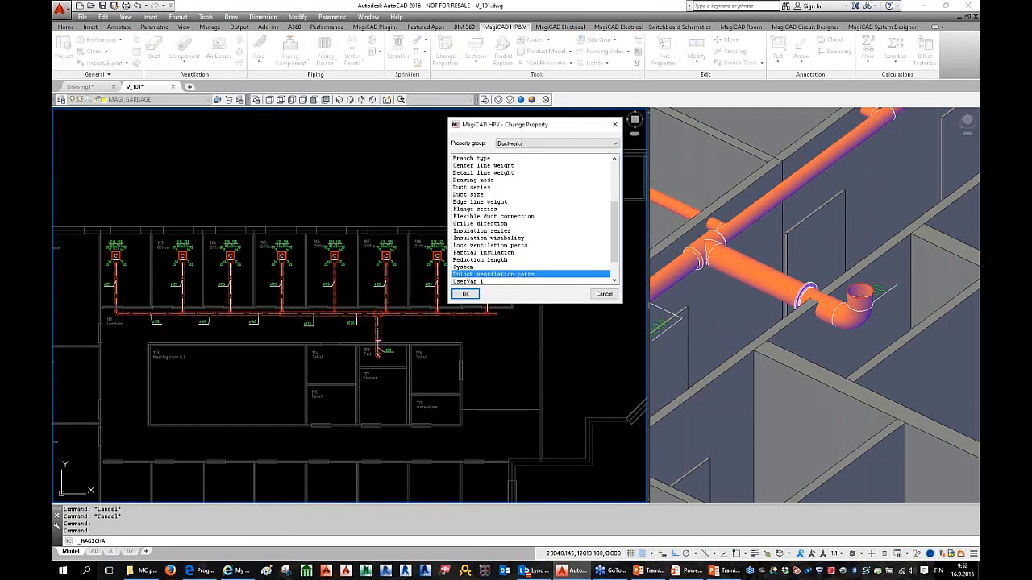
{"action": "left_click", "coordinate": [508, 239]}
{"action": "left_click", "coordinate": [501, 231]}
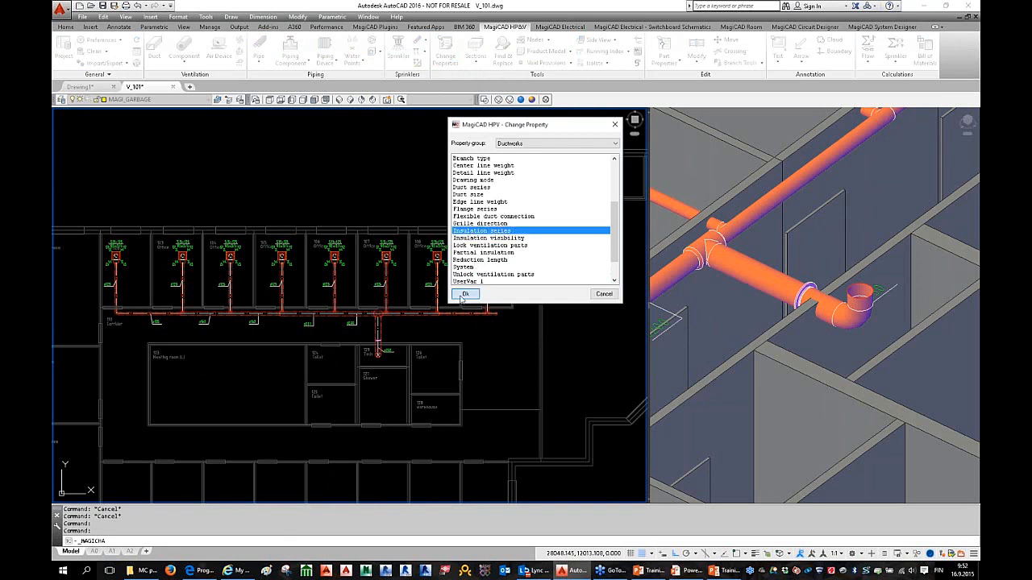
{"action": "left_click", "coordinate": [464, 295]}
{"action": "left_click", "coordinate": [519, 179]}
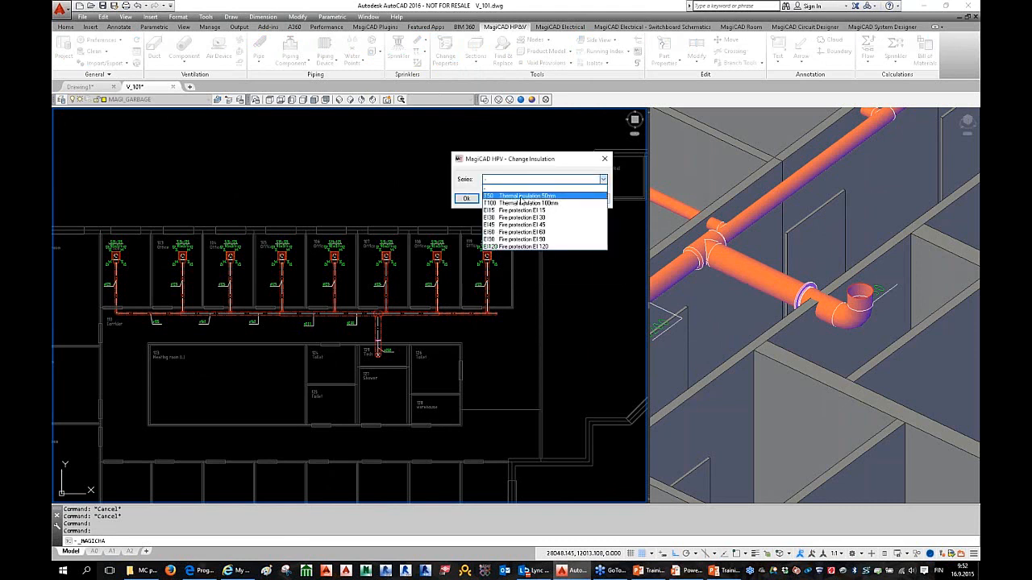
{"action": "left_click", "coordinate": [520, 197]}
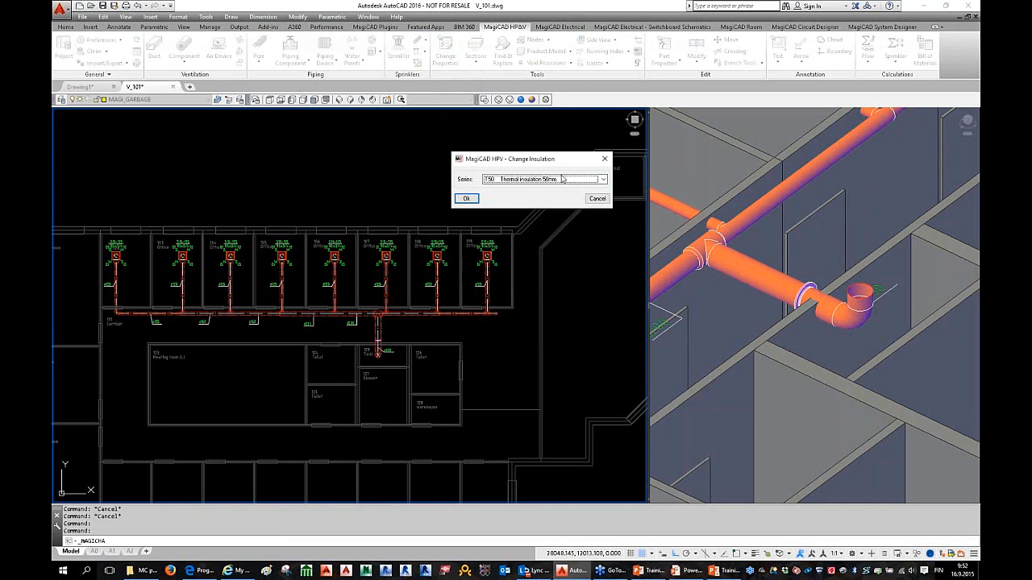
{"action": "left_click", "coordinate": [475, 200]}
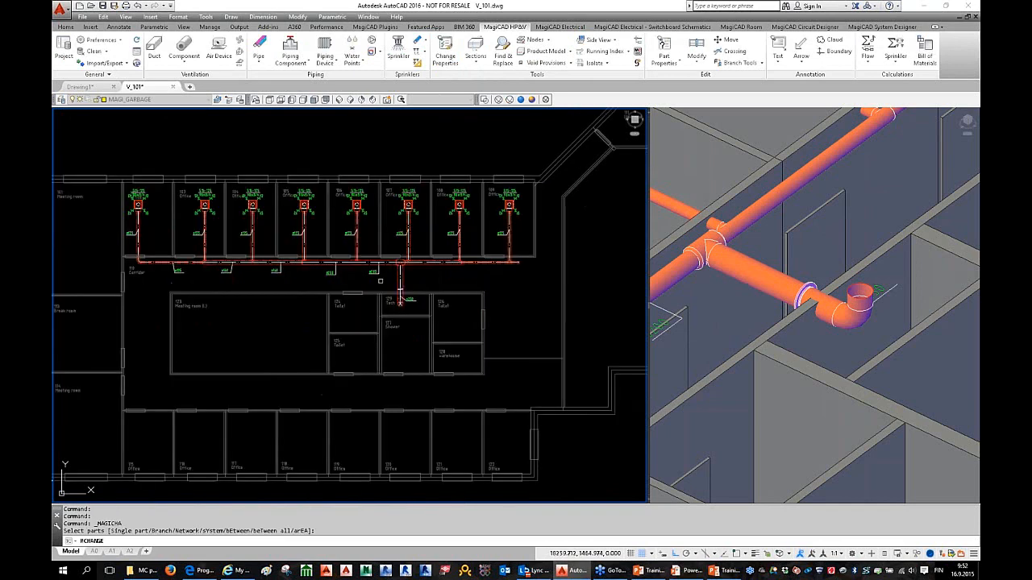
Step: Apply T50 insulation to the Ø250 Tech riser and adjoining Ø200 duct
{"action": "scroll", "coordinate": [371, 267], "scroll_direction": "up", "scroll_amount": 3}
{"action": "scroll", "coordinate": [371, 267], "scroll_direction": "down", "scroll_amount": 2}
{"action": "scroll", "coordinate": [371, 267], "scroll_direction": "up", "scroll_amount": 2}
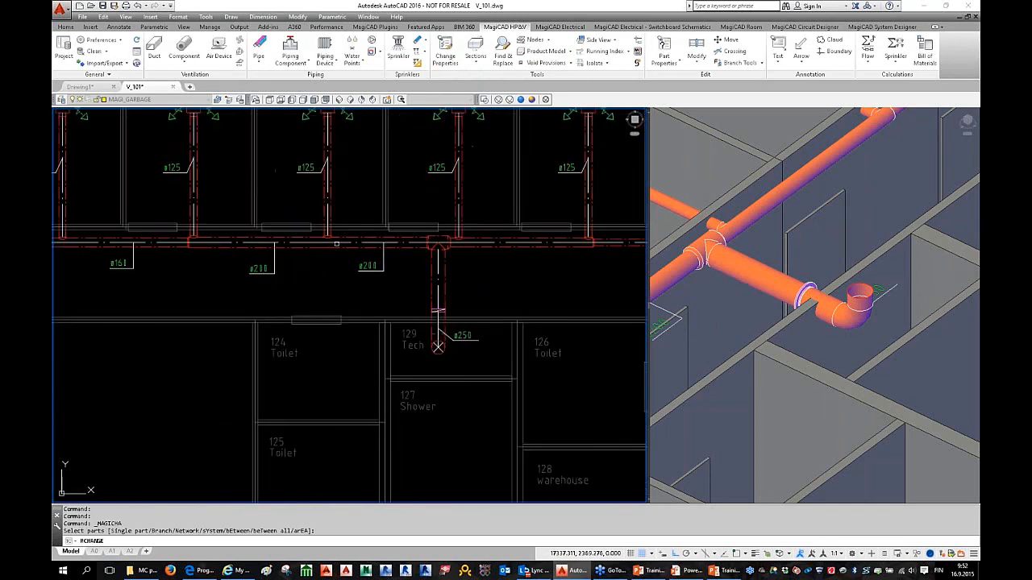
{"action": "left_click", "coordinate": [307, 219]}
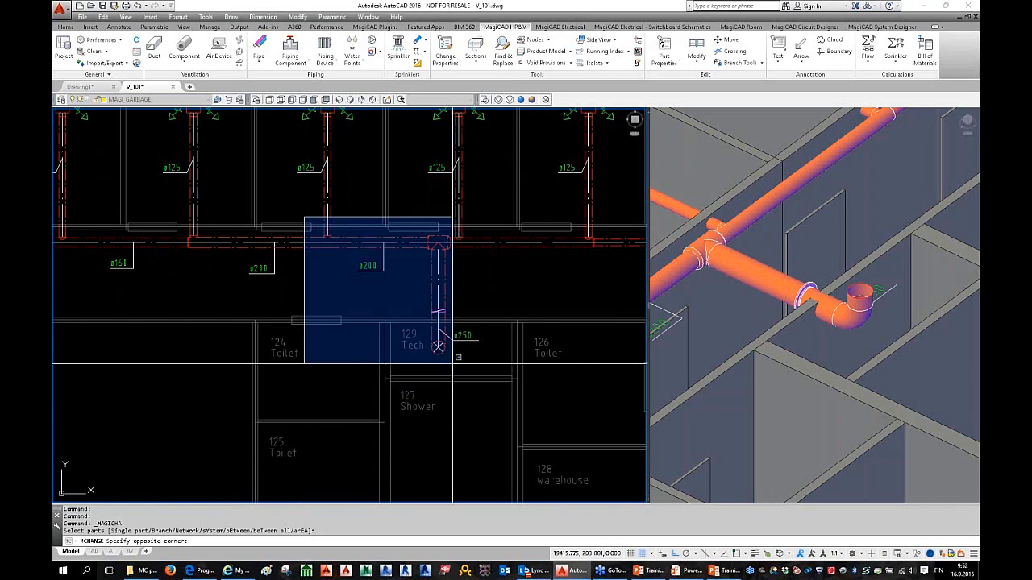
{"action": "left_click", "coordinate": [452, 364]}
{"action": "key", "text": "Return"}
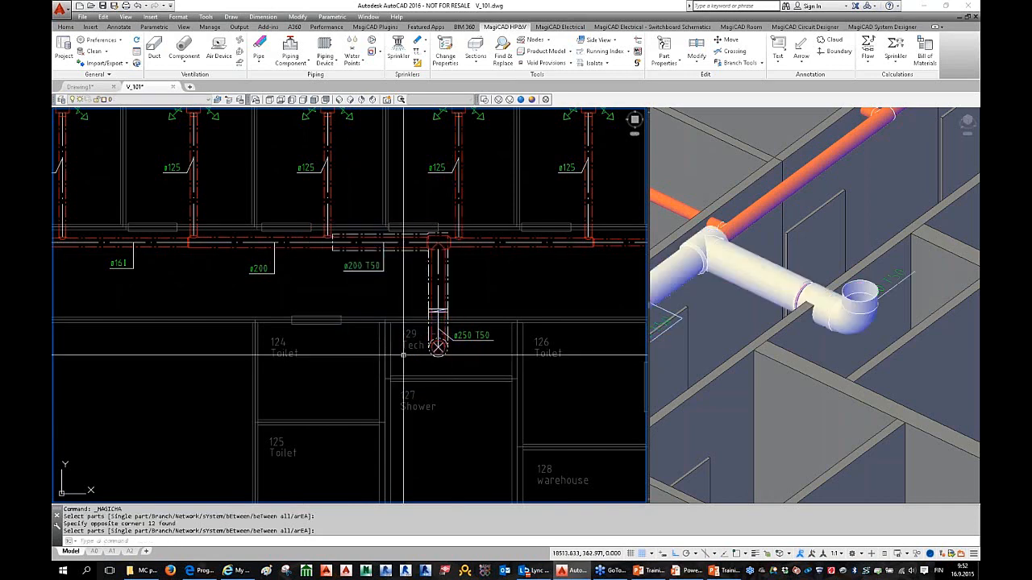
{"action": "middle_click_drag", "start_coordinate": [403, 323], "coordinate": [353, 323]}
{"action": "key", "text": "Escape"}
{"action": "middle_click_drag", "start_coordinate": [825, 301], "coordinate": [791, 317], "text": "shift"}
{"action": "key", "text": "Escape"}
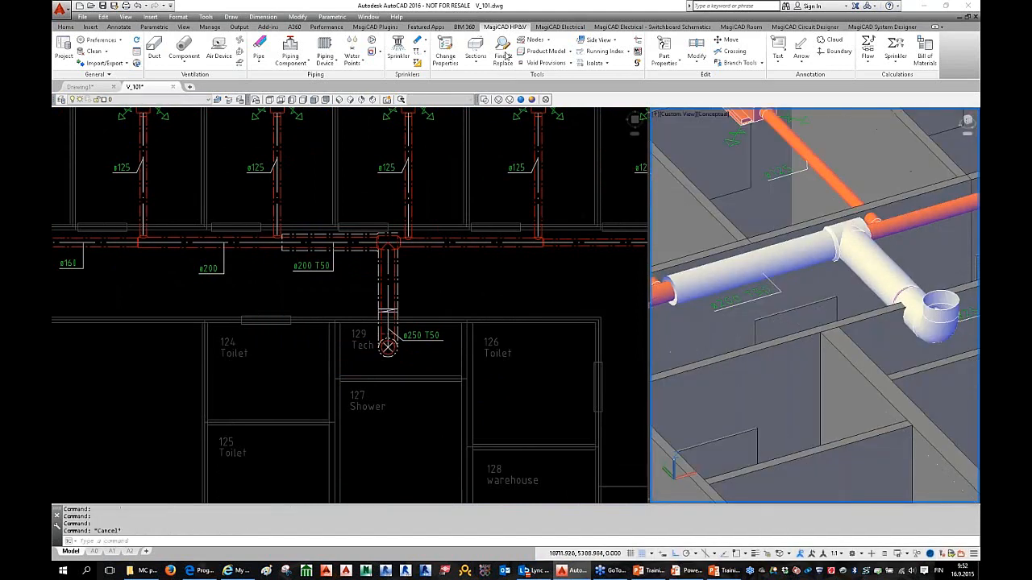
Step: Set the Insulation series to blank and apply it to the central Tech room ducts
{"action": "left_click", "coordinate": [448, 54]}
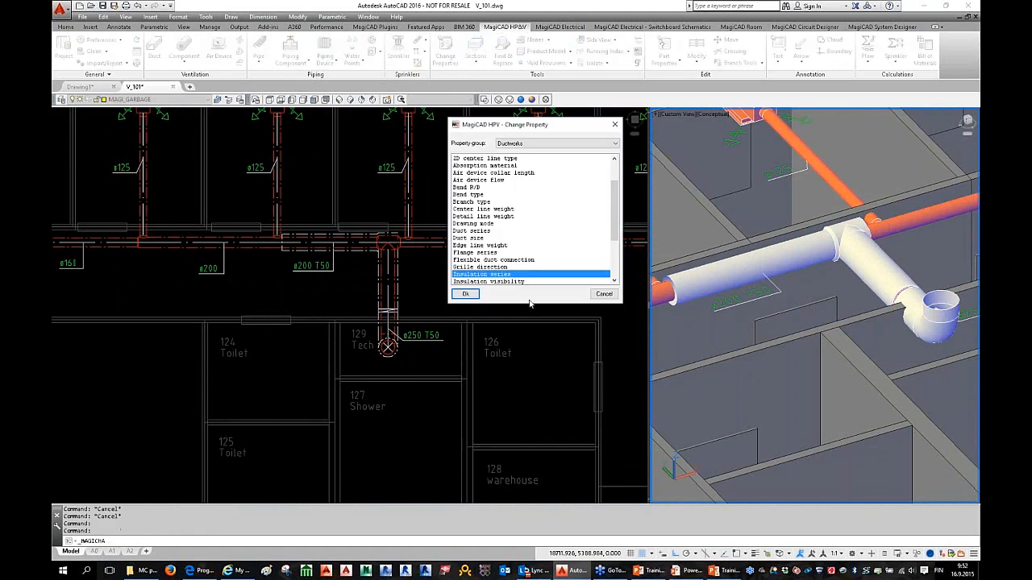
{"action": "left_click", "coordinate": [475, 293]}
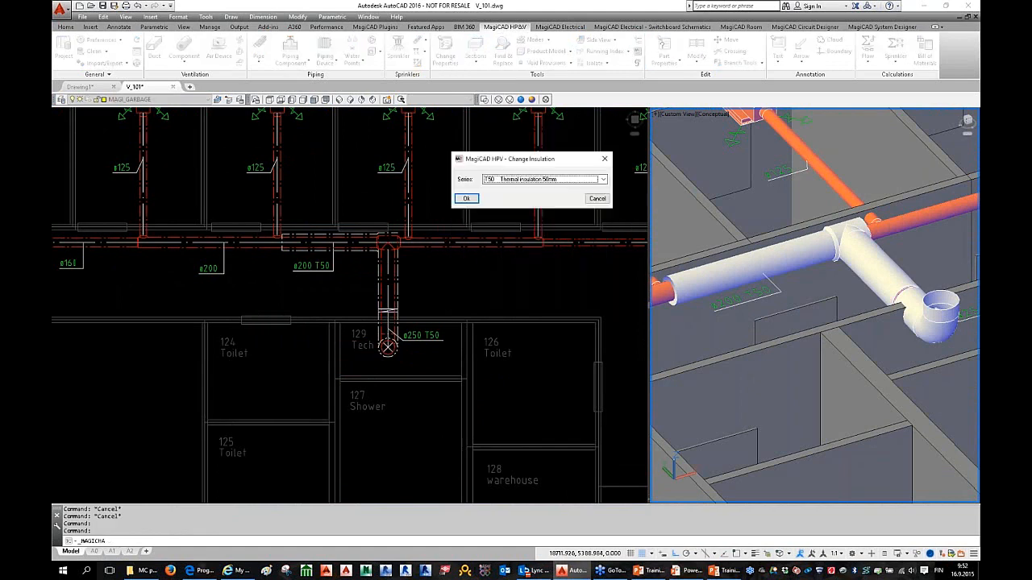
{"action": "left_click", "coordinate": [513, 182]}
{"action": "left_click", "coordinate": [510, 188]}
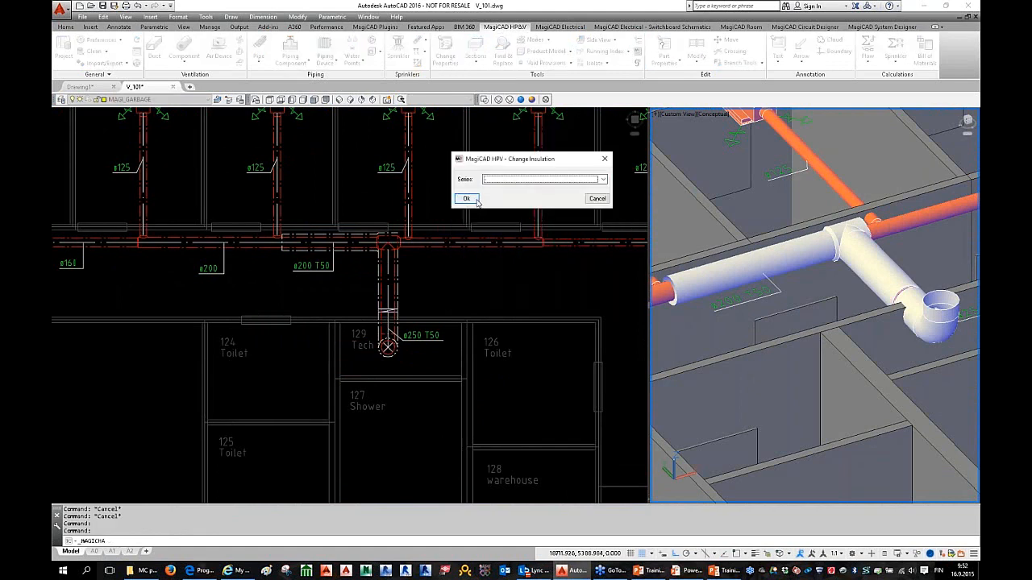
{"action": "left_click", "coordinate": [467, 199]}
{"action": "left_click", "coordinate": [246, 196]}
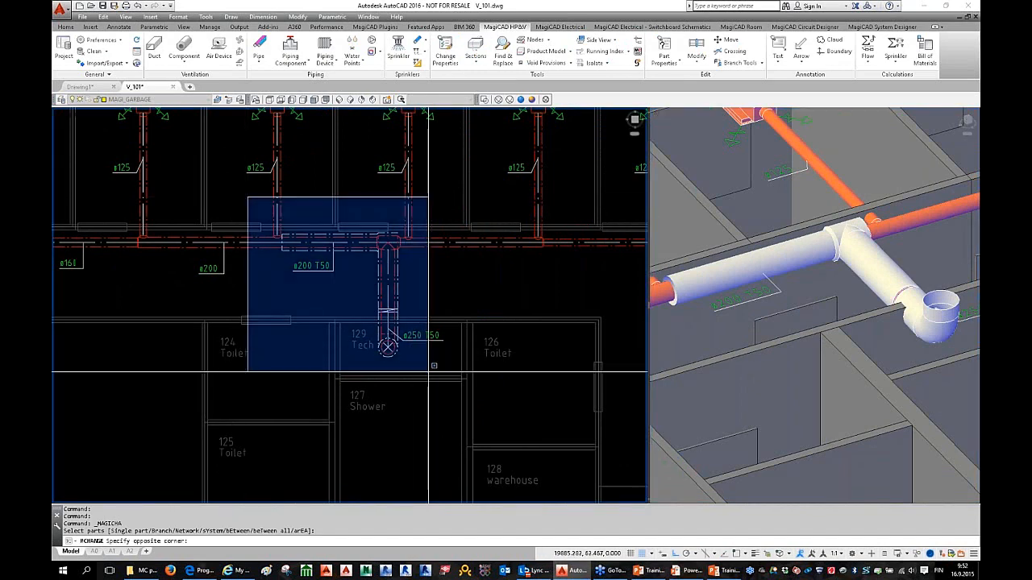
{"action": "left_click", "coordinate": [401, 371]}
{"action": "scroll", "coordinate": [401, 382], "scroll_direction": "down", "scroll_amount": 3}
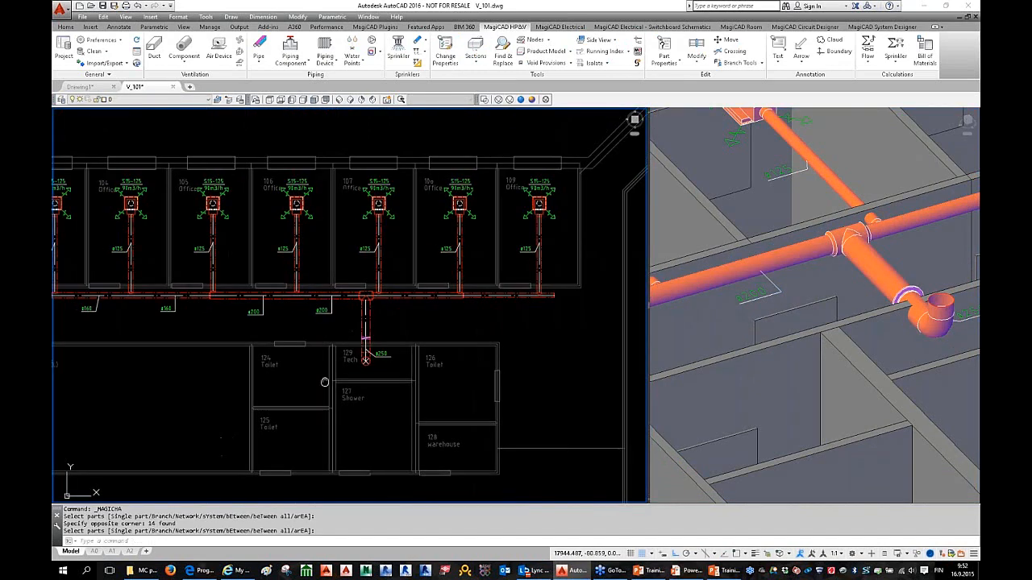
{"action": "key", "text": "Escape"}
{"action": "key", "text": "Escape"}
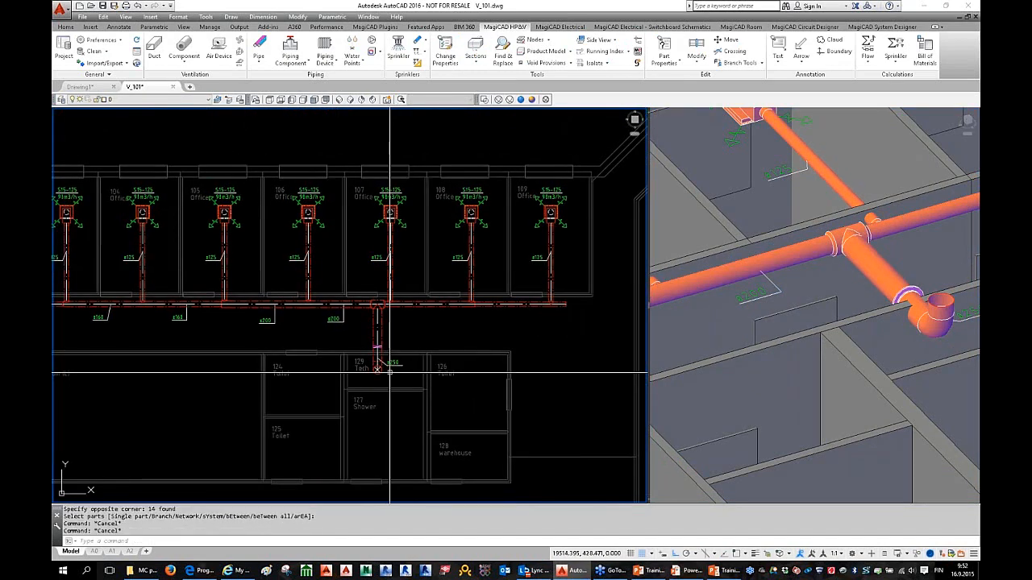
Step: Pan and zoom the plan to the office S15-125 diffusers
{"action": "scroll", "coordinate": [390, 371], "scroll_direction": "down", "scroll_amount": 4}
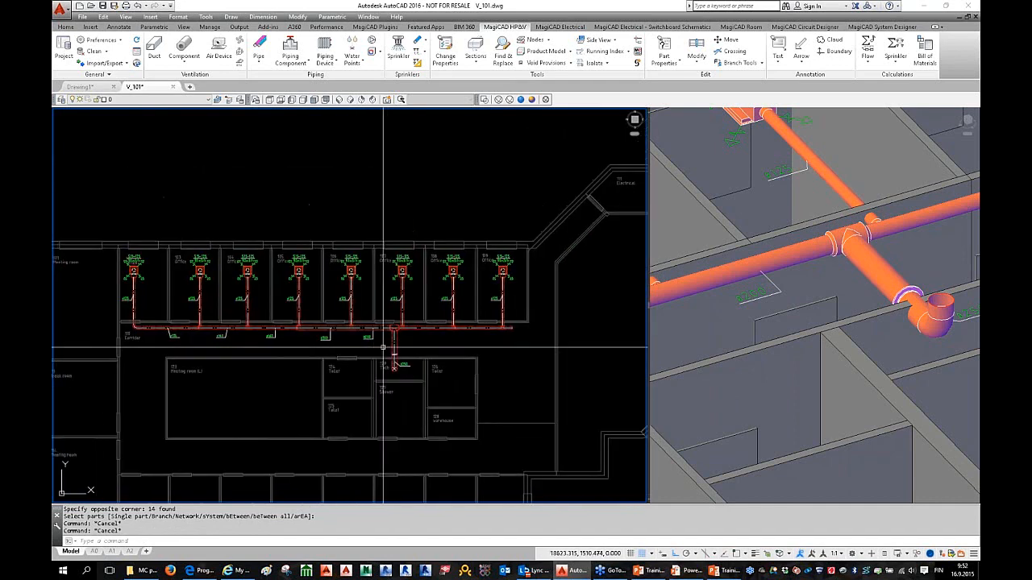
{"action": "middle_click_drag", "start_coordinate": [383, 348], "coordinate": [410, 331]}
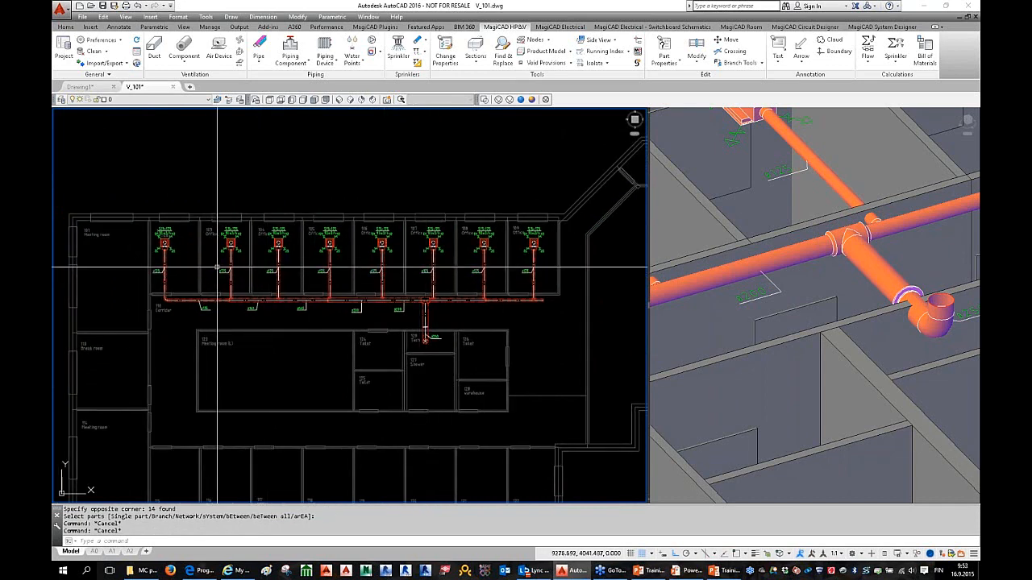
{"action": "middle_click_drag", "start_coordinate": [220, 256], "coordinate": [244, 255]}
{"action": "scroll", "coordinate": [245, 254], "scroll_direction": "up", "scroll_amount": 5}
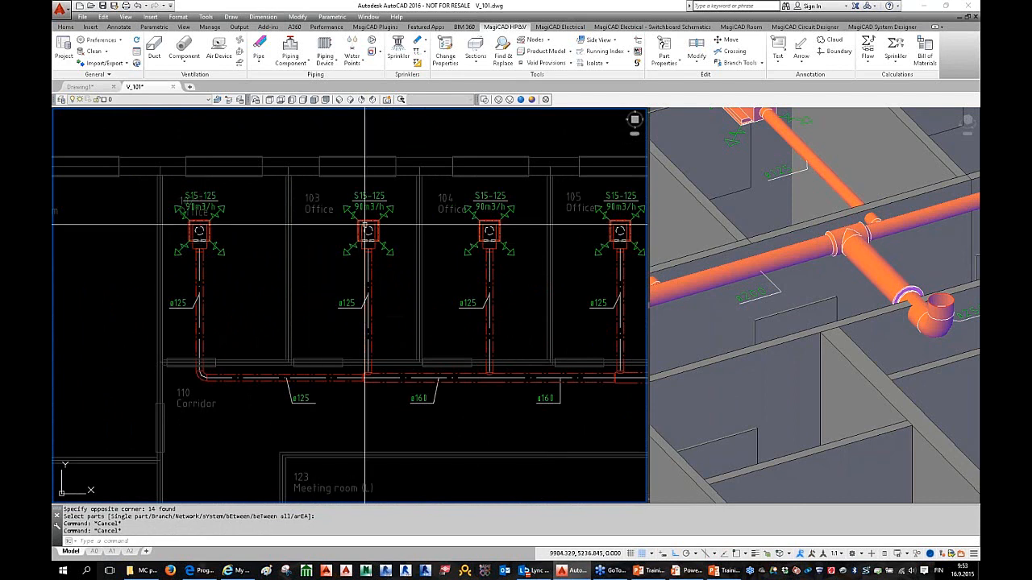
{"action": "mouse_move", "coordinate": [366, 223]}
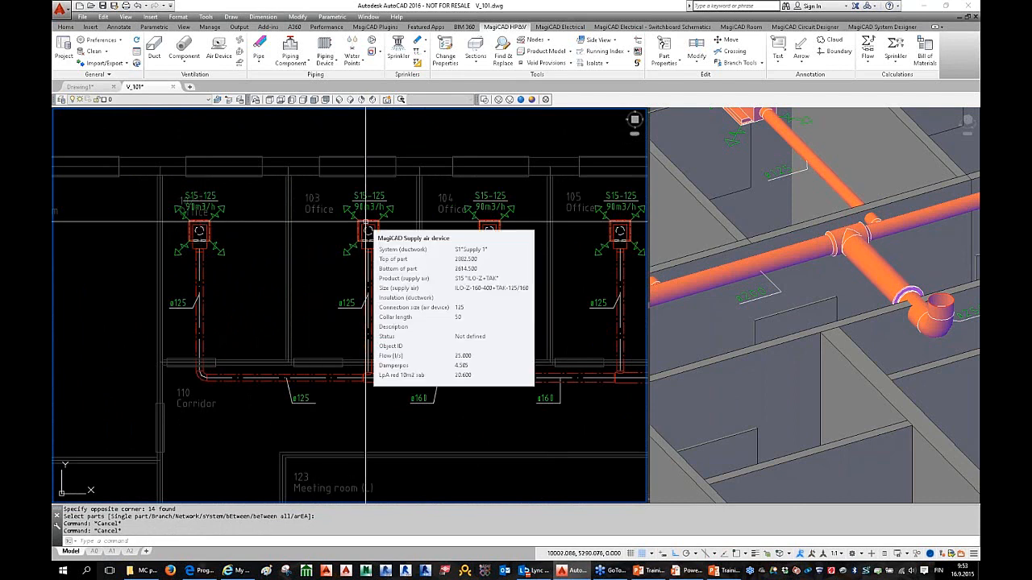
Step: Check the office supply diffuser's Product entry in Part Properties, closing without changes
{"action": "double_click", "coordinate": [200, 231]}
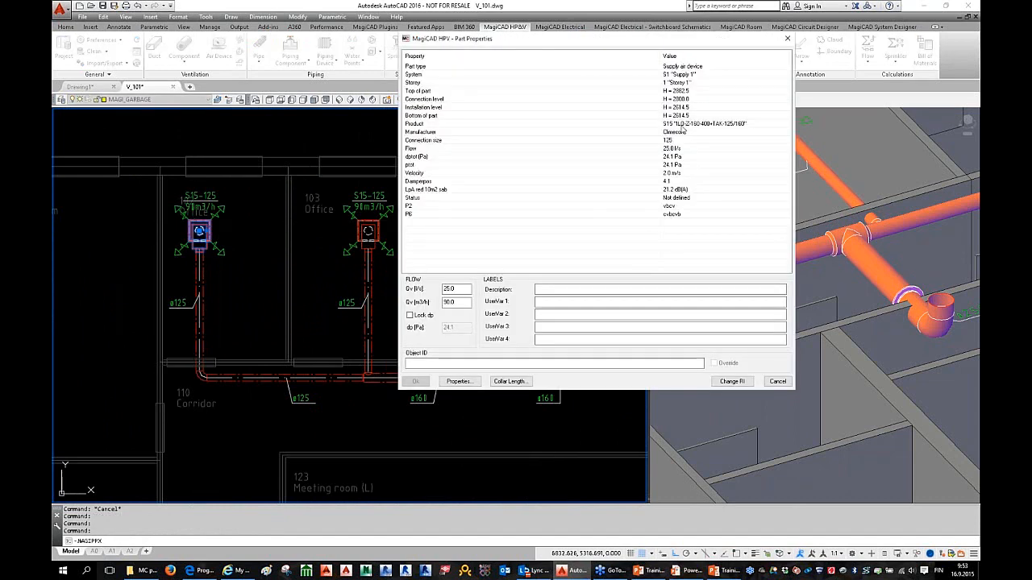
{"action": "left_click", "coordinate": [686, 124]}
{"action": "left_click", "coordinate": [777, 381]}
Step: Bring up MagiCAD Find & Replace for Ductworks and Duct Series
{"action": "scroll", "coordinate": [258, 267], "scroll_direction": "down", "scroll_amount": 5}
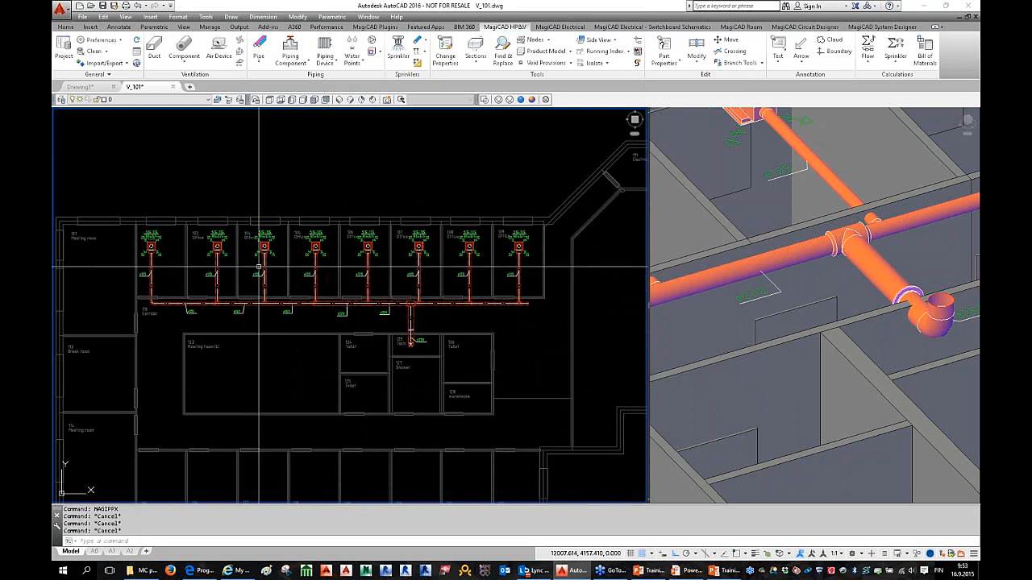
{"action": "middle_click_drag", "start_coordinate": [299, 272], "coordinate": [316, 291]}
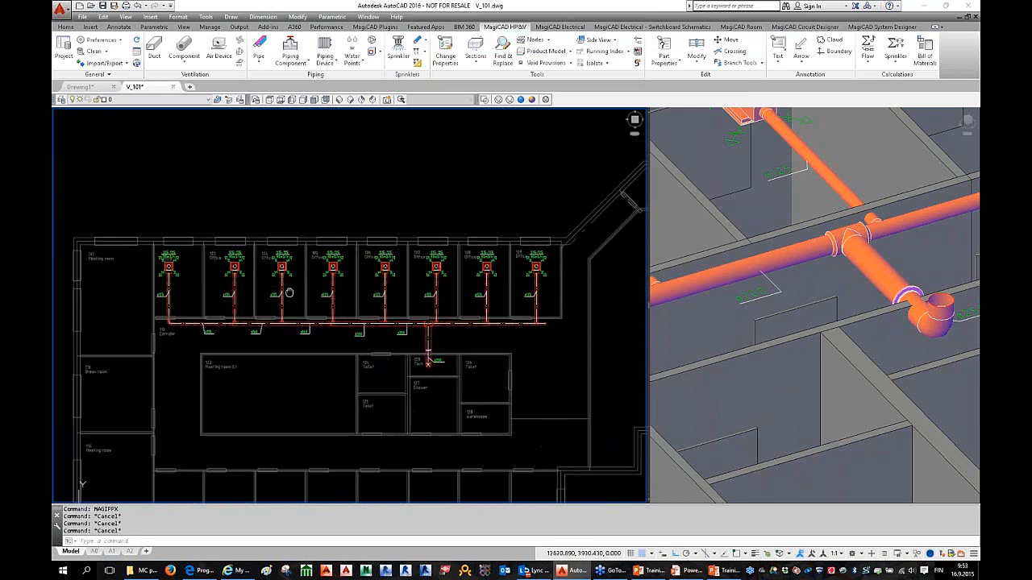
{"action": "left_click", "coordinate": [506, 58]}
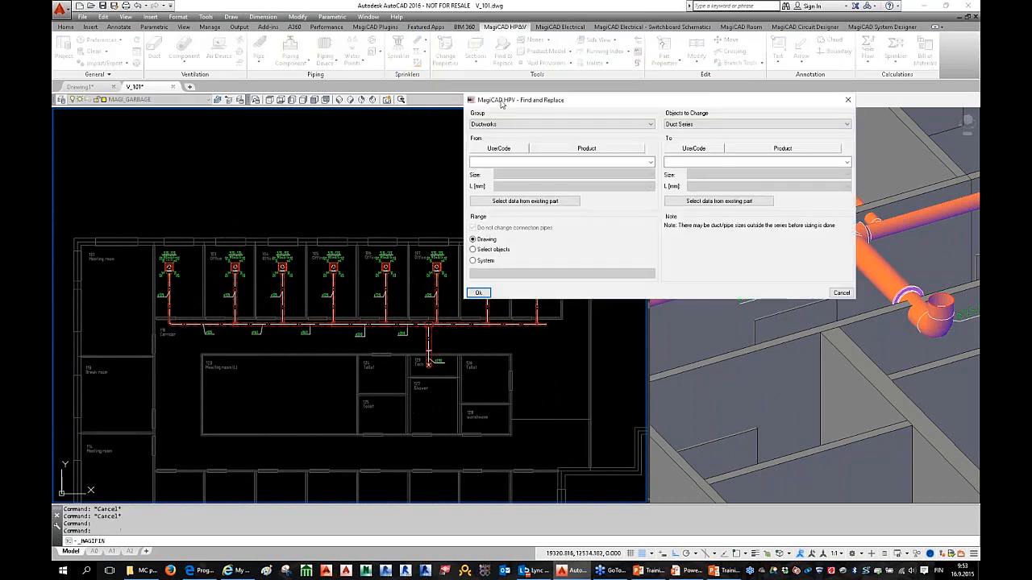
Step: Take the office diffuser as source and set the replacement to S4 COLIBRI CCa 160 400
{"action": "left_click_drag", "start_coordinate": [503, 104], "coordinate": [257, 75]}
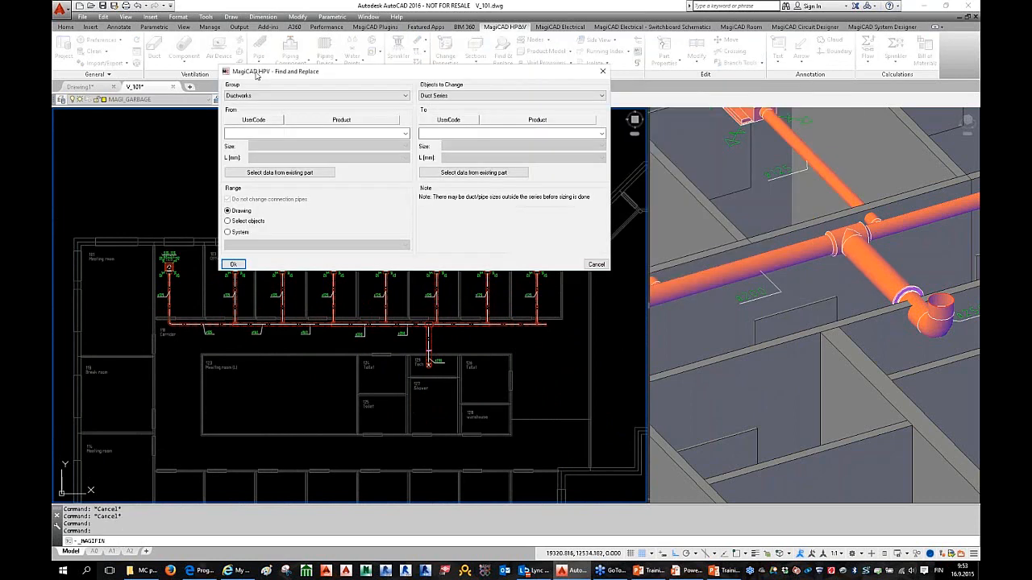
{"action": "left_click", "coordinate": [296, 175]}
{"action": "scroll", "coordinate": [174, 259], "scroll_direction": "up", "scroll_amount": 5}
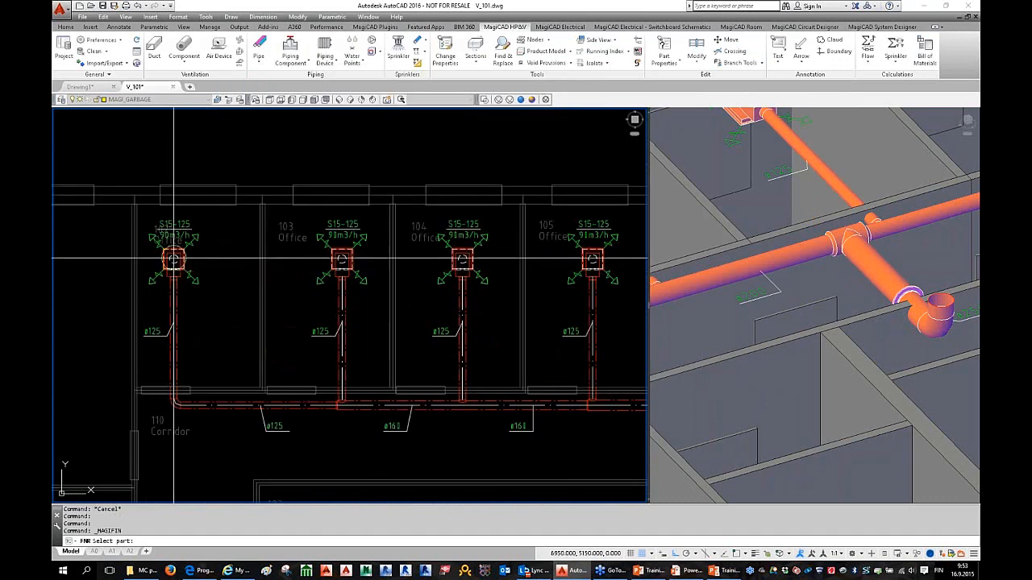
{"action": "left_click", "coordinate": [173, 259]}
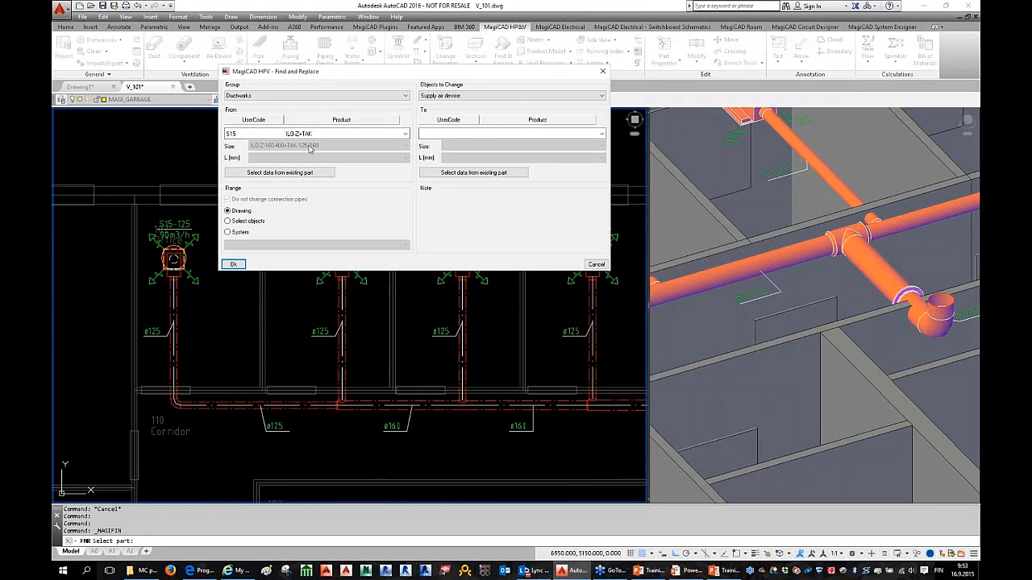
{"action": "left_click", "coordinate": [479, 134]}
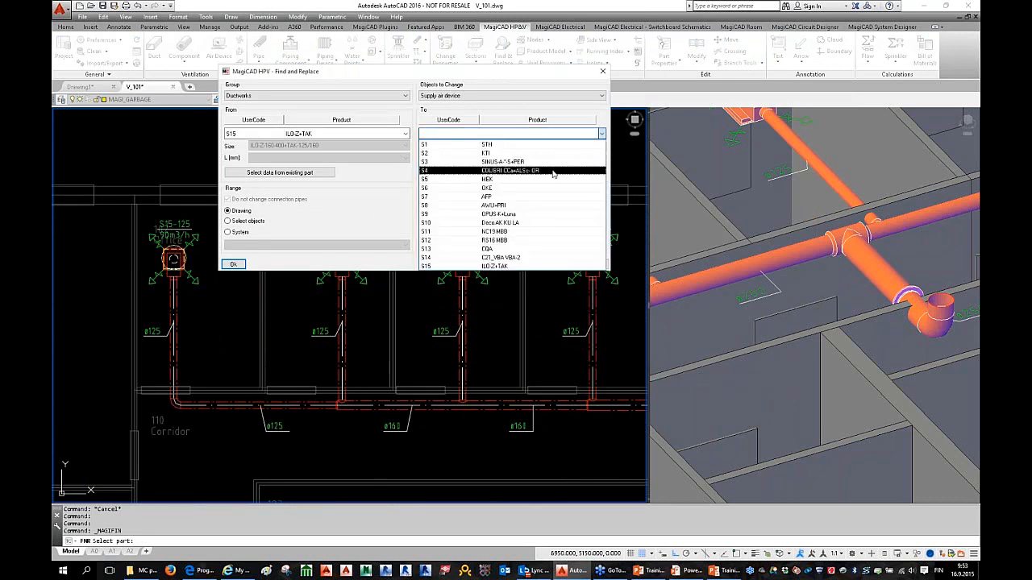
{"action": "left_click", "coordinate": [493, 171]}
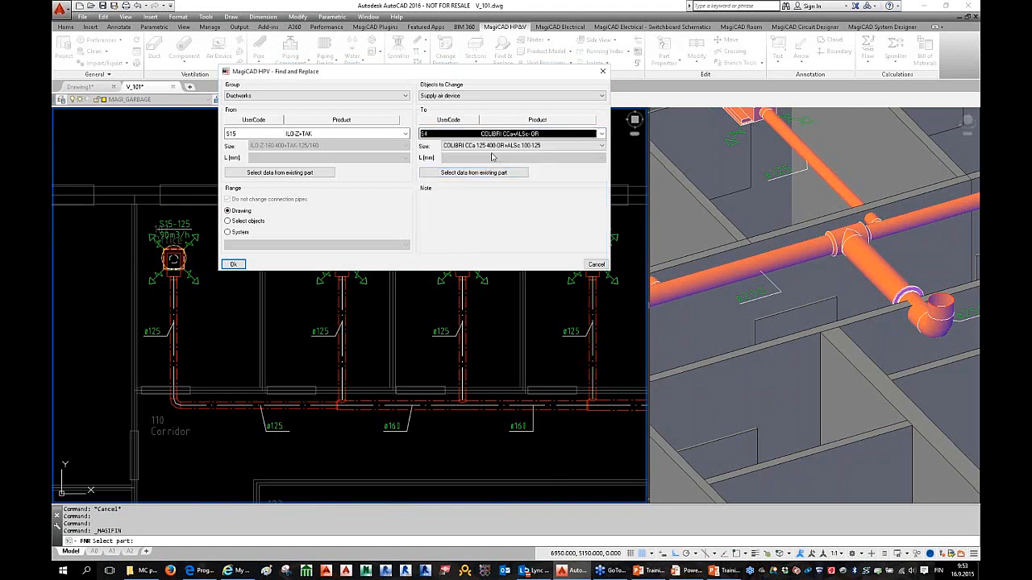
{"action": "left_click", "coordinate": [516, 150]}
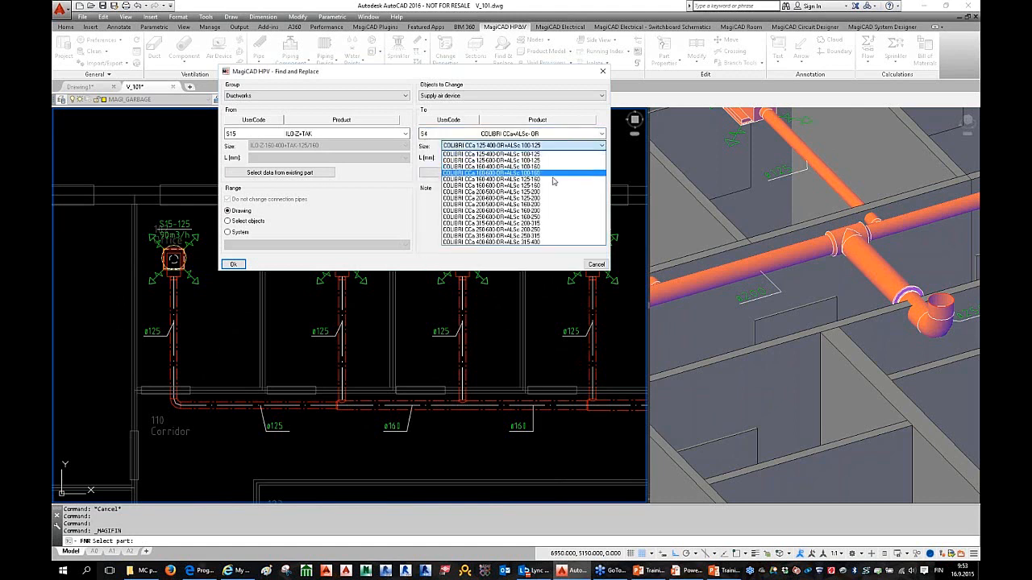
{"action": "left_click", "coordinate": [554, 173]}
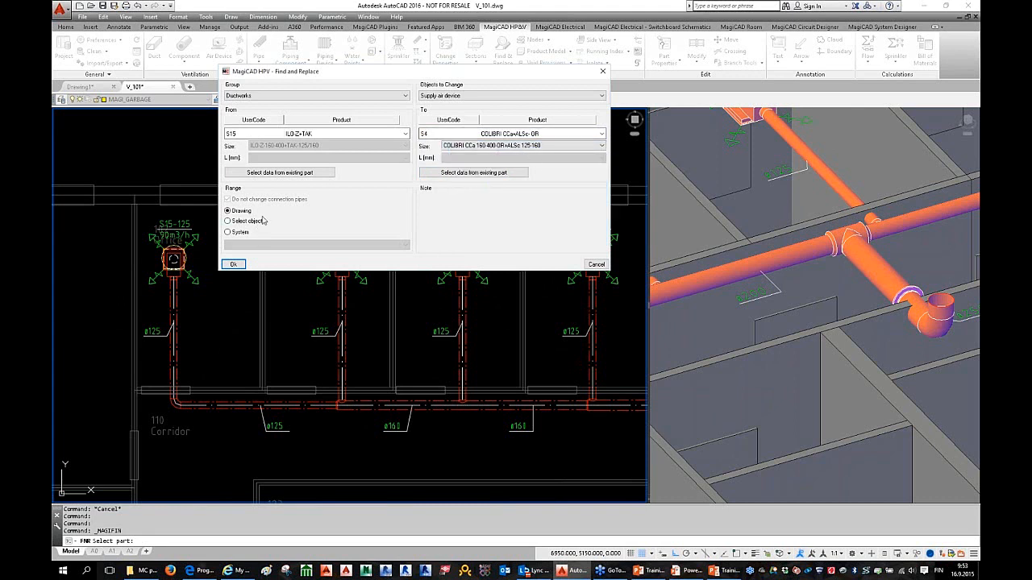
Step: Limit the replacement to S1 Supply 1 parts window-selected in the office row and run it
{"action": "left_click", "coordinate": [242, 232]}
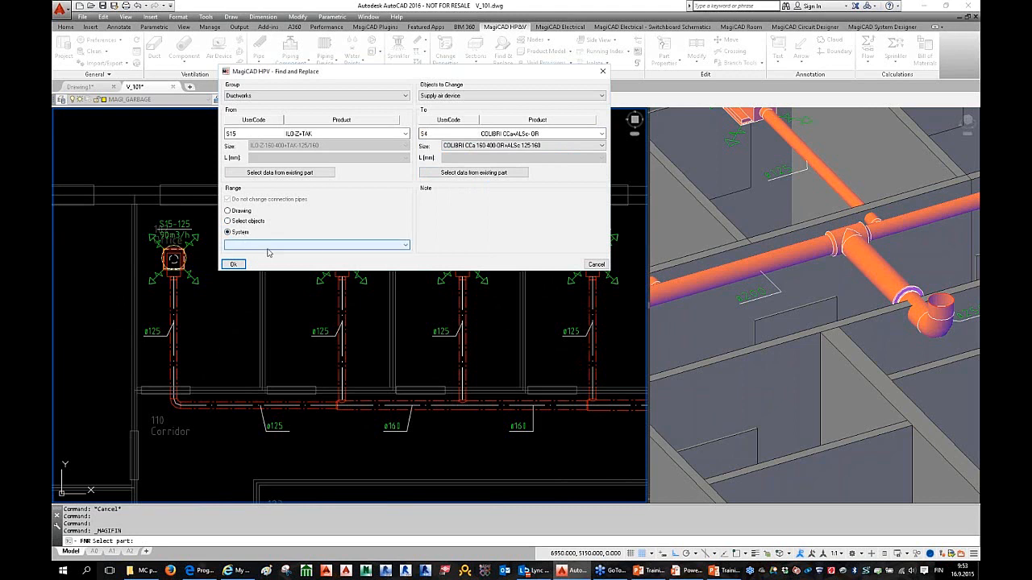
{"action": "left_click", "coordinate": [283, 245]}
{"action": "left_click", "coordinate": [285, 253]}
{"action": "left_click", "coordinate": [238, 222]}
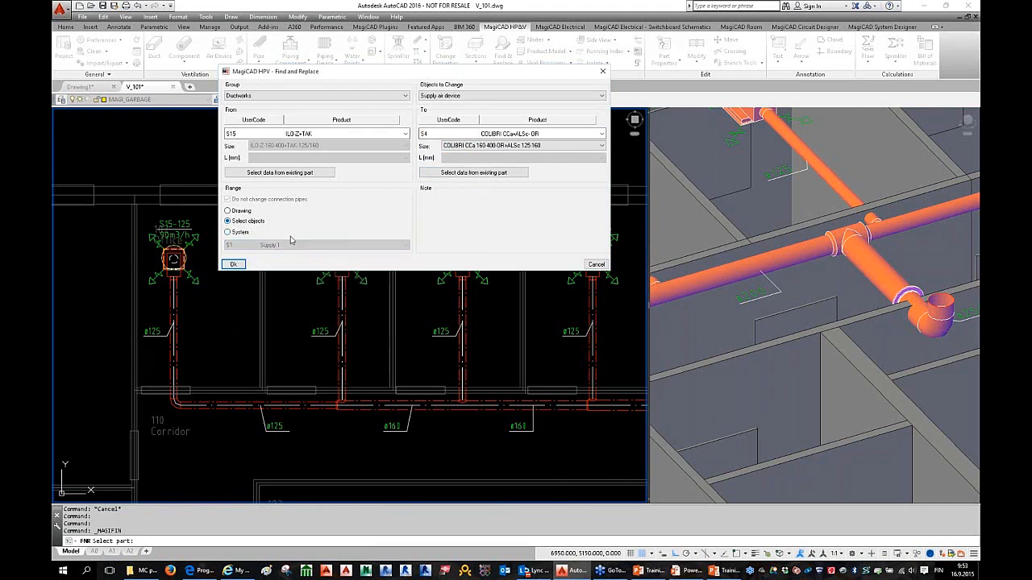
{"action": "left_click", "coordinate": [233, 264]}
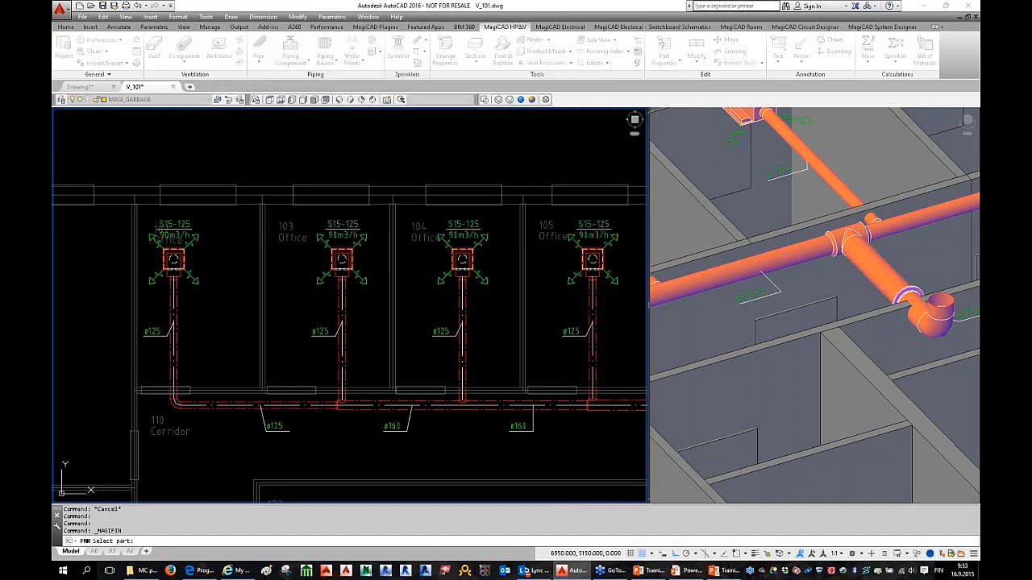
{"action": "scroll", "coordinate": [170, 242], "scroll_direction": "down", "scroll_amount": 5}
{"action": "left_click", "coordinate": [145, 224]}
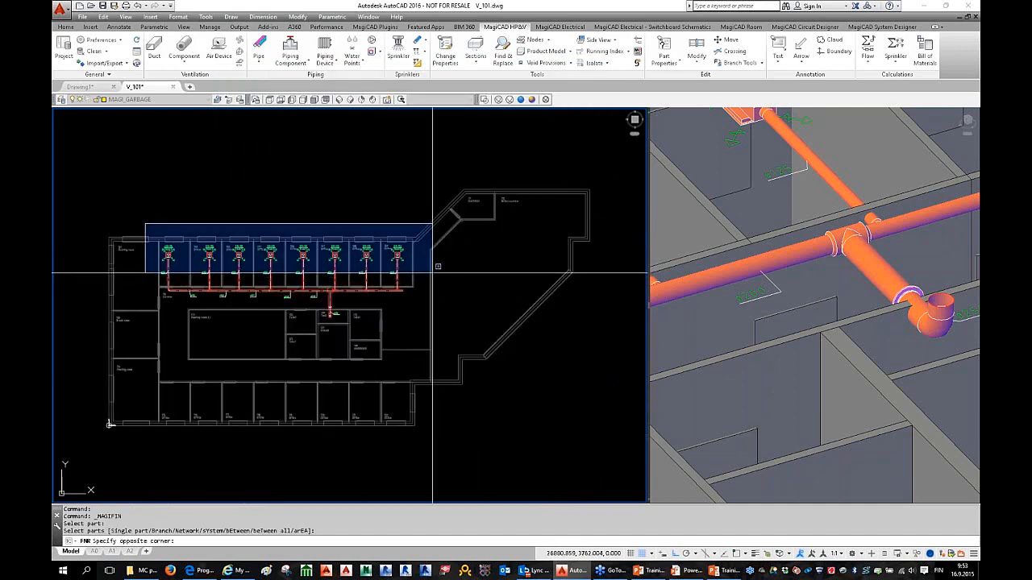
{"action": "left_click", "coordinate": [415, 266]}
{"action": "scroll", "coordinate": [184, 266], "scroll_direction": "up", "scroll_amount": 10}
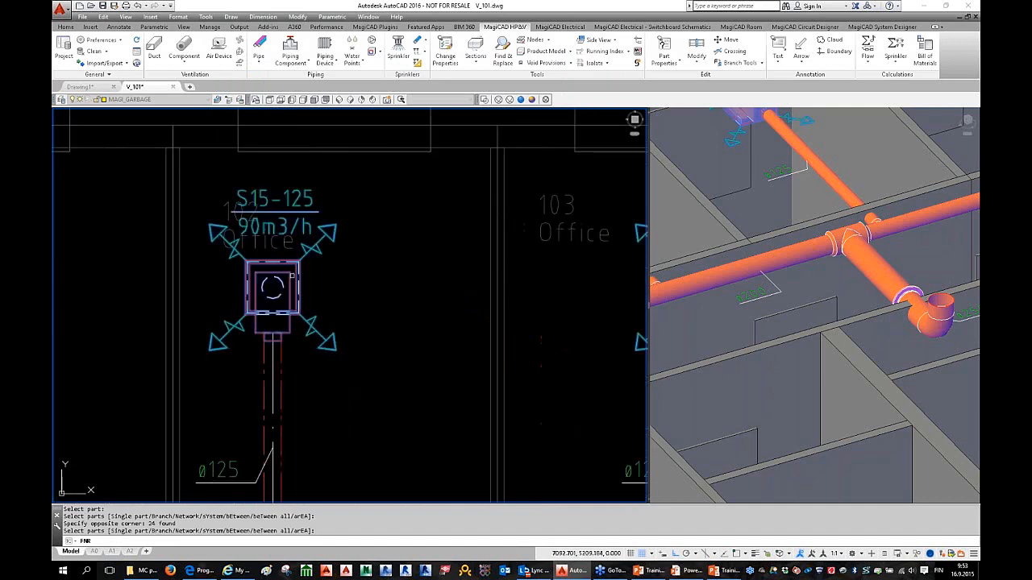
{"action": "key", "text": "Return"}
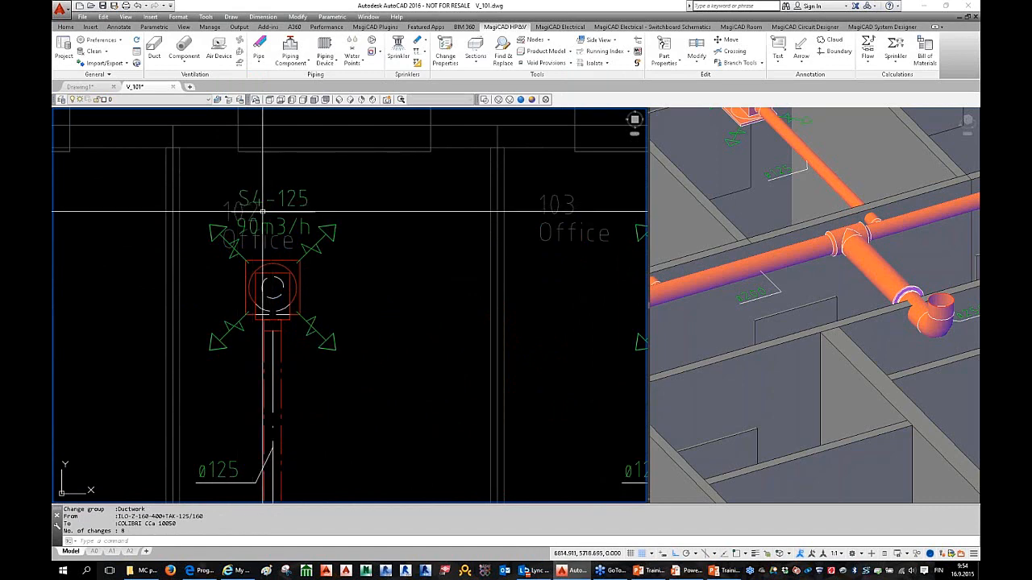
{"action": "scroll", "coordinate": [275, 226], "scroll_direction": "down", "scroll_amount": 5}
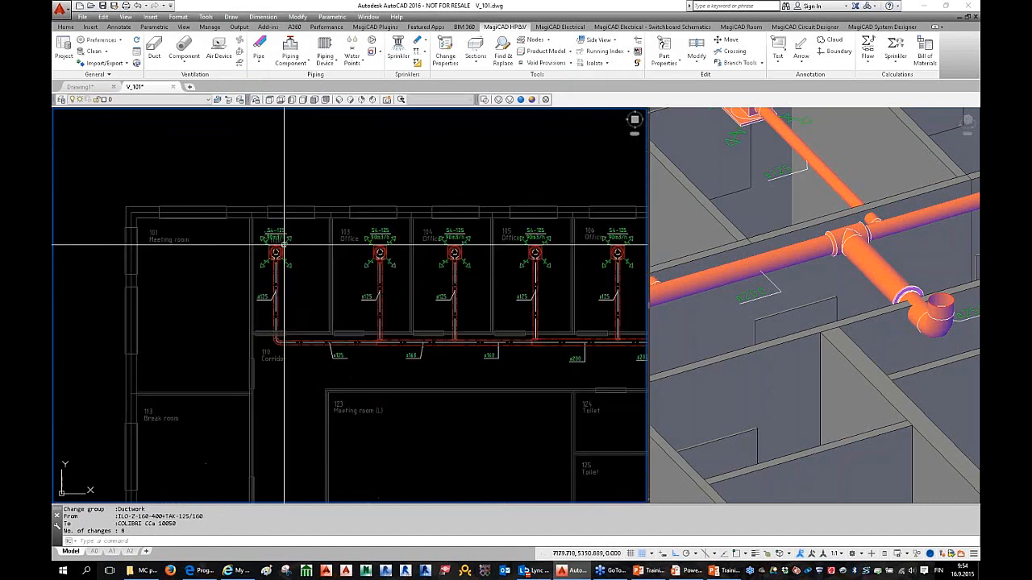
{"action": "middle_click_drag", "start_coordinate": [389, 277], "coordinate": [312, 278]}
{"action": "left_click", "coordinate": [814, 306]}
{"action": "scroll", "coordinate": [814, 306], "scroll_direction": "down", "scroll_amount": 3}
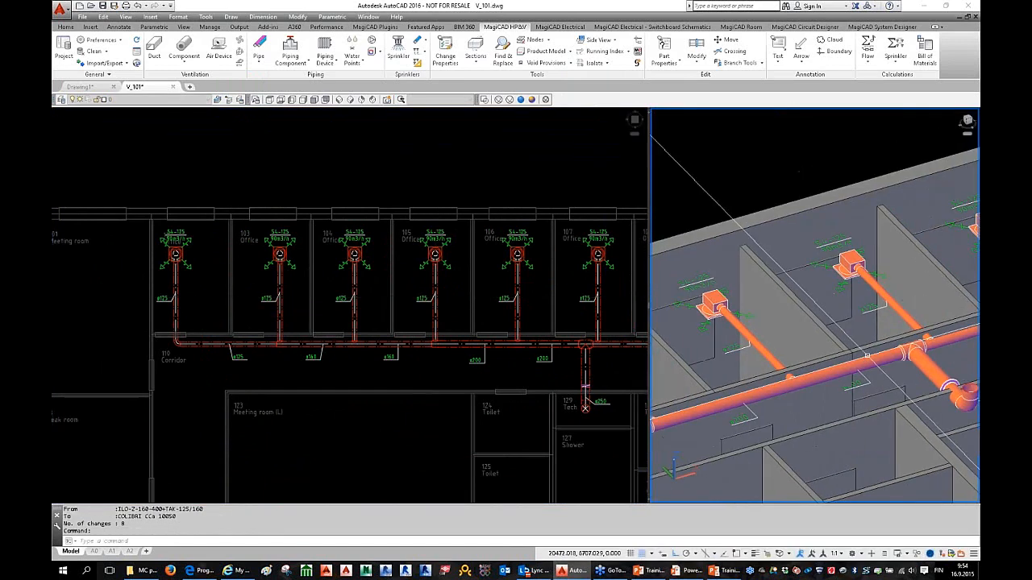
{"action": "left_click", "coordinate": [373, 256]}
{"action": "scroll", "coordinate": [318, 251], "scroll_direction": "up", "scroll_amount": 3}
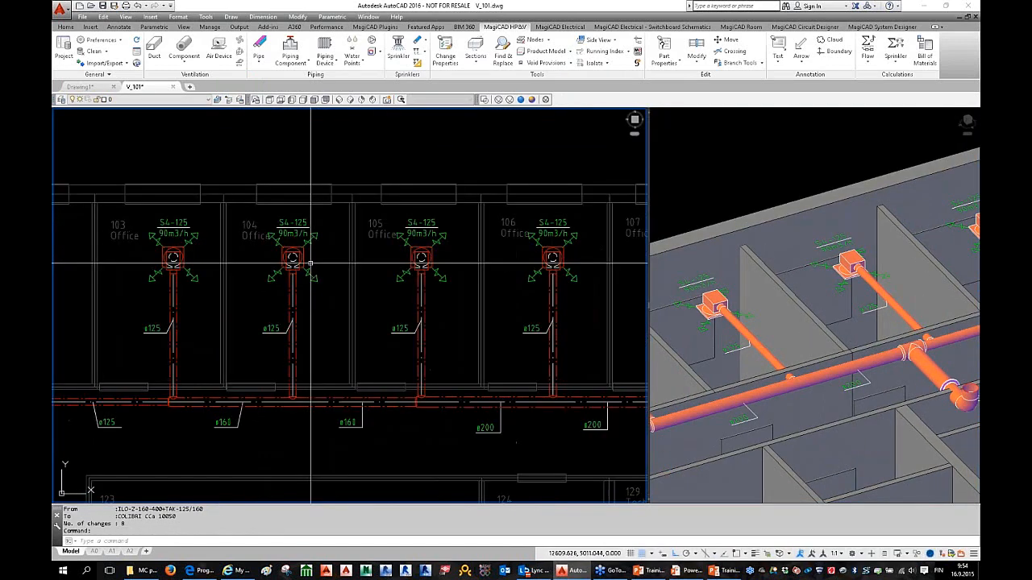
{"action": "double_click", "coordinate": [298, 249]}
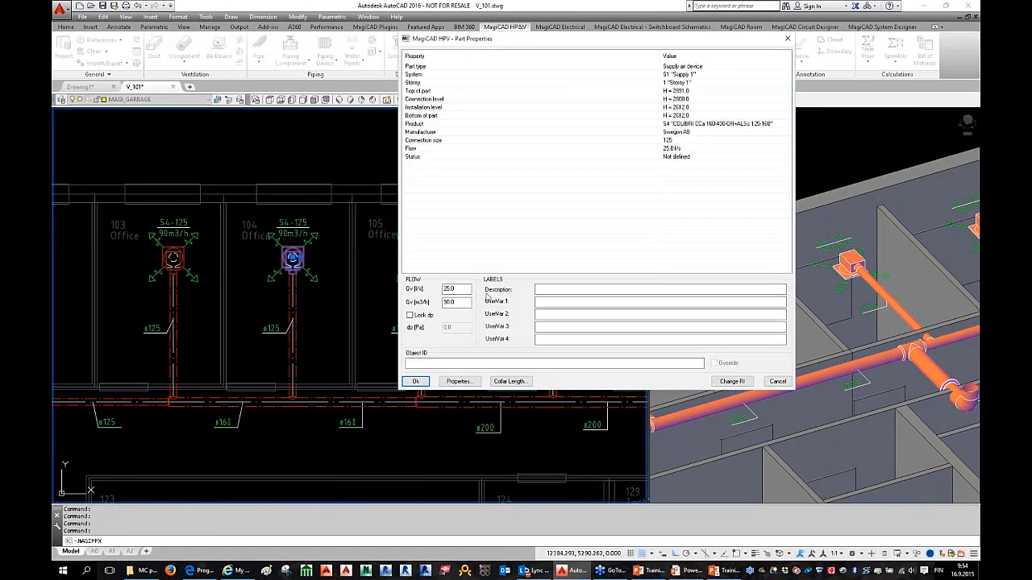
{"action": "left_click", "coordinate": [460, 382]}
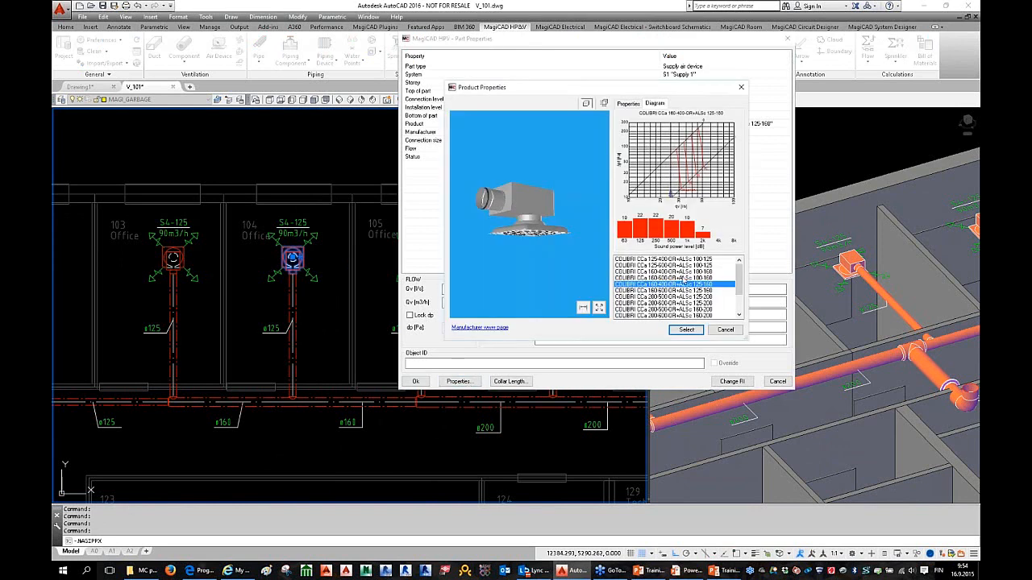
{"action": "left_click", "coordinate": [726, 330]}
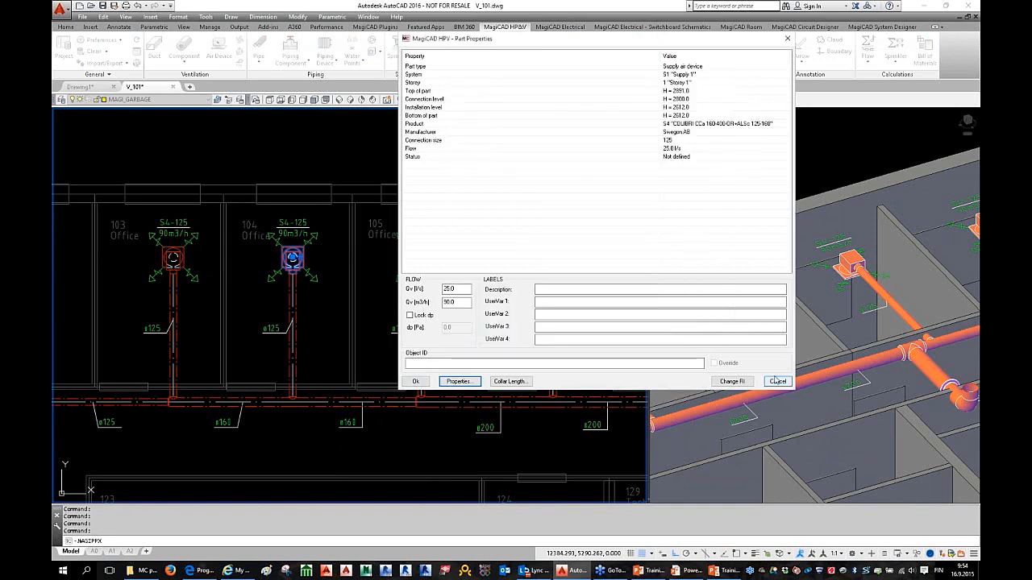
{"action": "left_click", "coordinate": [777, 382]}
{"action": "scroll", "coordinate": [399, 297], "scroll_direction": "down", "scroll_amount": 2}
{"action": "scroll", "coordinate": [400, 297], "scroll_direction": "down", "scroll_amount": 2}
{"action": "key", "text": "Escape"}
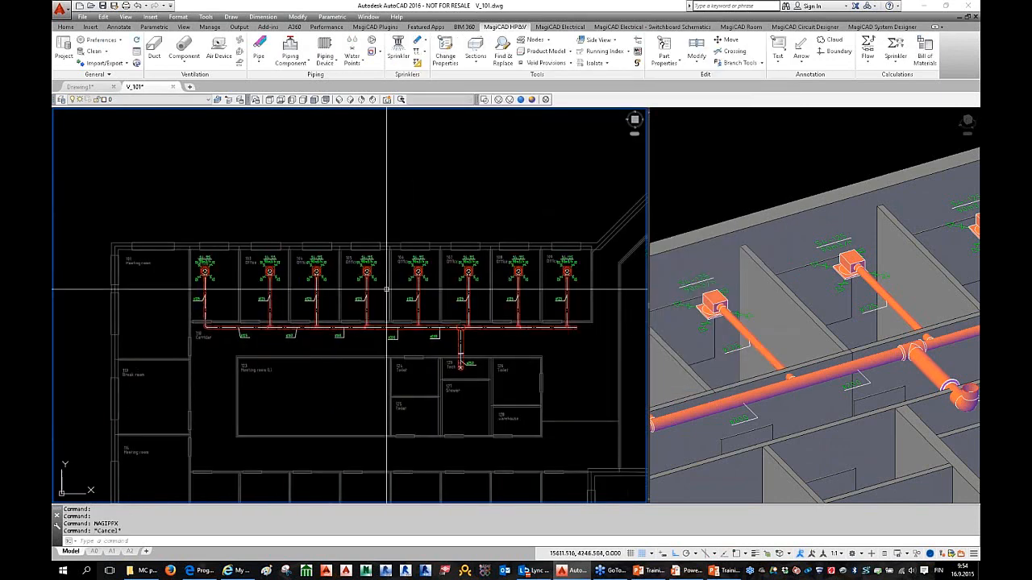
Step: Pan the floor plan and glance at the 3D view of the building
{"action": "key", "text": "Escape"}
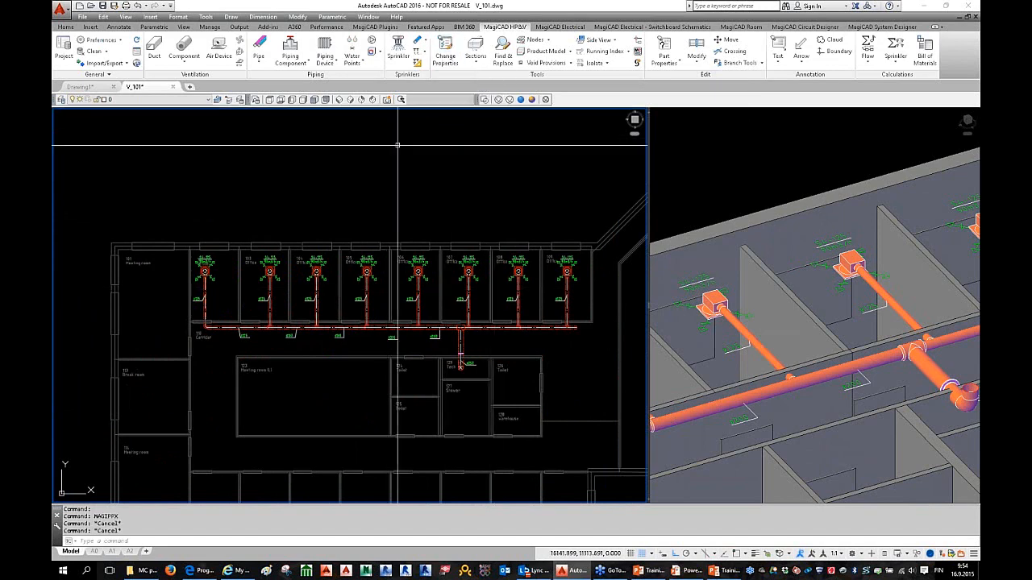
{"action": "mouse_move", "coordinate": [287, 295]}
{"action": "middle_mouse_down"}
{"action": "mouse_move", "coordinate": [355, 272]}
{"action": "mouse_move", "coordinate": [319, 273]}
{"action": "middle_mouse_up"}
{"action": "key", "text": "Escape"}
{"action": "left_click", "coordinate": [886, 339]}
{"action": "scroll", "coordinate": [931, 367], "scroll_direction": "down", "scroll_amount": 3}
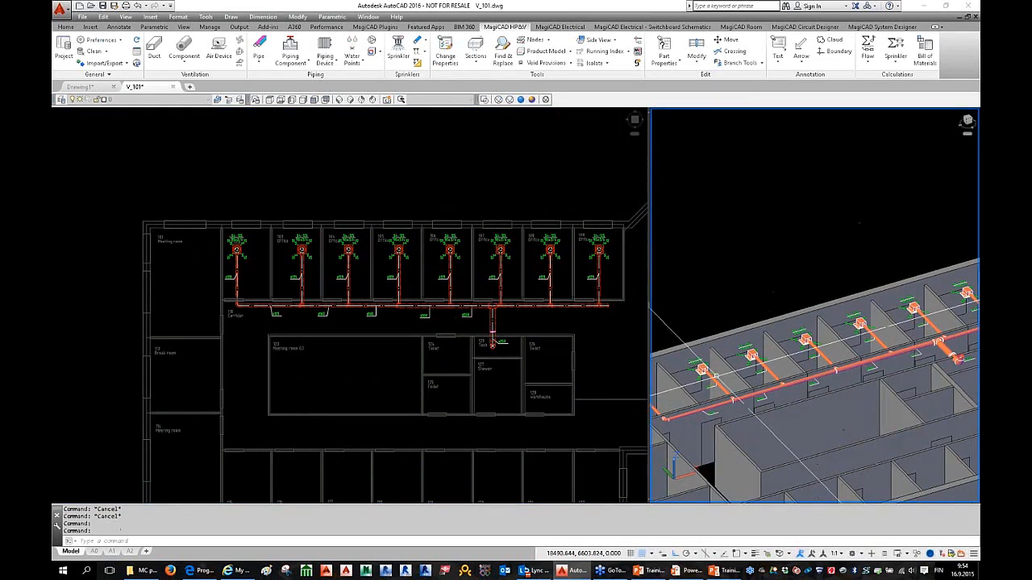
{"action": "left_click", "coordinate": [362, 333]}
{"action": "scroll", "coordinate": [330, 350], "scroll_direction": "down", "scroll_amount": 4}
{"action": "middle_click_drag", "start_coordinate": [330, 349], "coordinate": [330, 297]}
{"action": "key", "text": "Escape"}
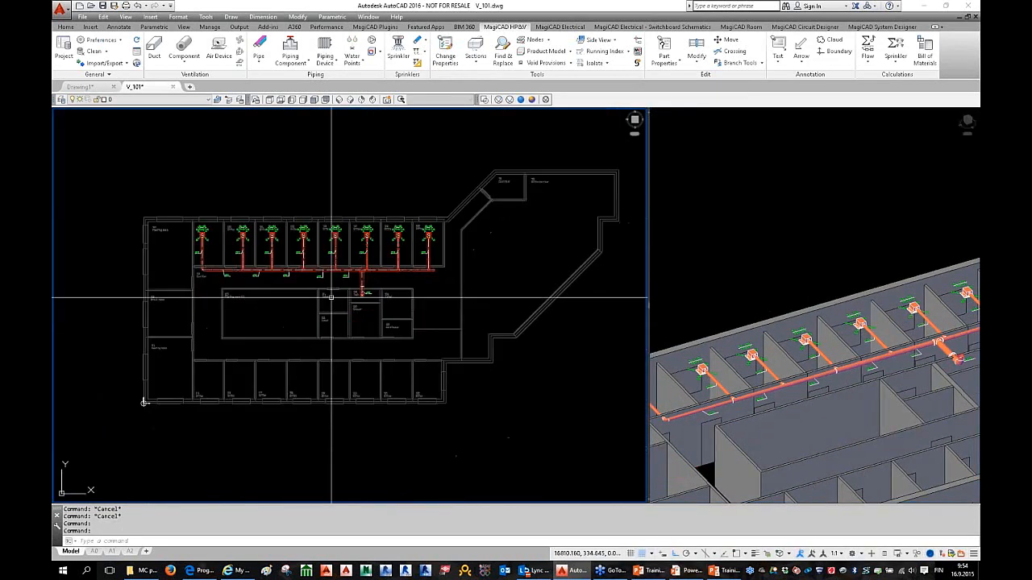
{"action": "key", "text": "Escape"}
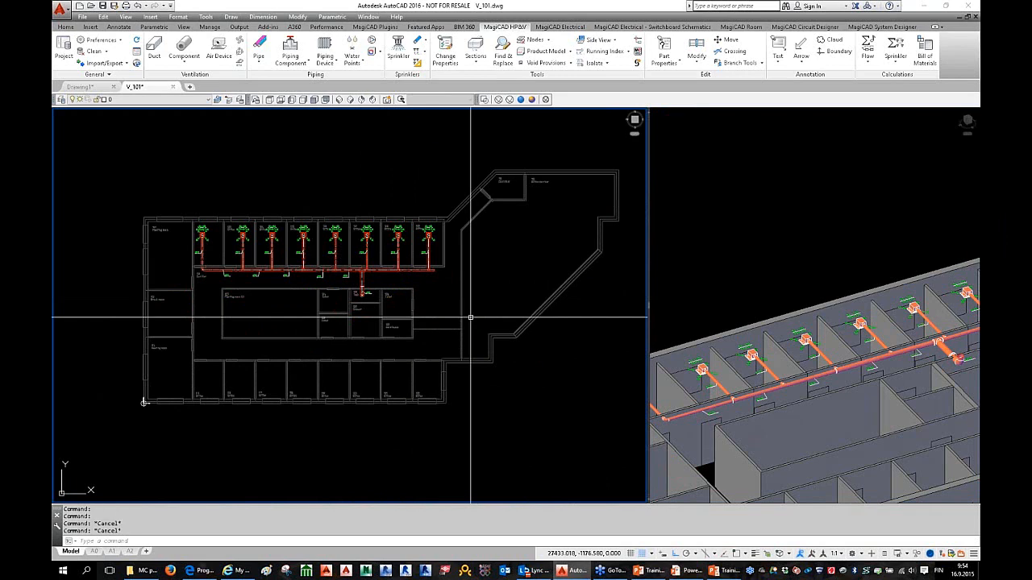
{"action": "key", "text": "Escape"}
Step: Centre the plan on the corridor duct run and bring up the Pipe type list
{"action": "scroll", "coordinate": [349, 295], "scroll_direction": "down", "scroll_amount": 2}
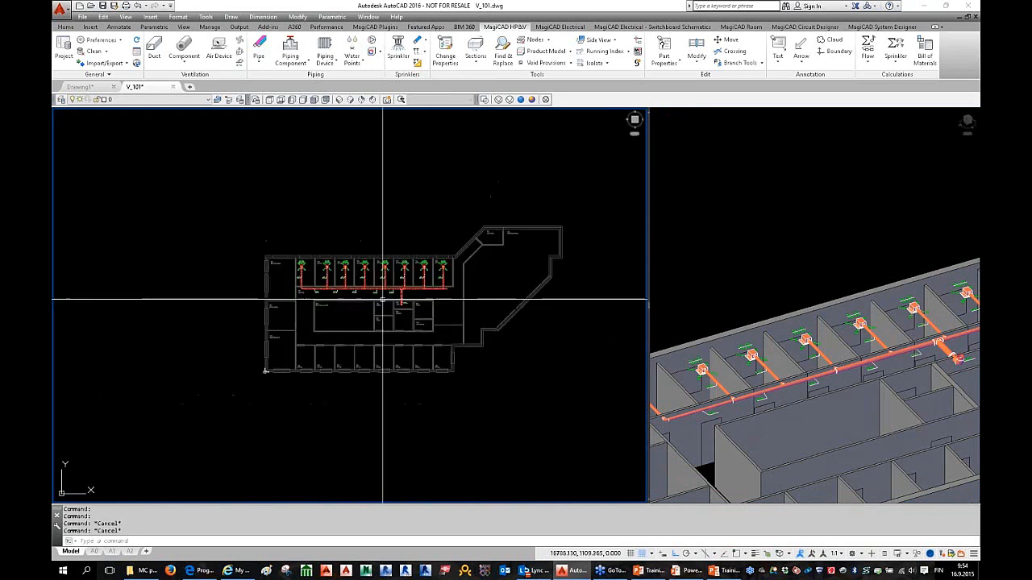
{"action": "scroll", "coordinate": [380, 295], "scroll_direction": "up", "scroll_amount": 4}
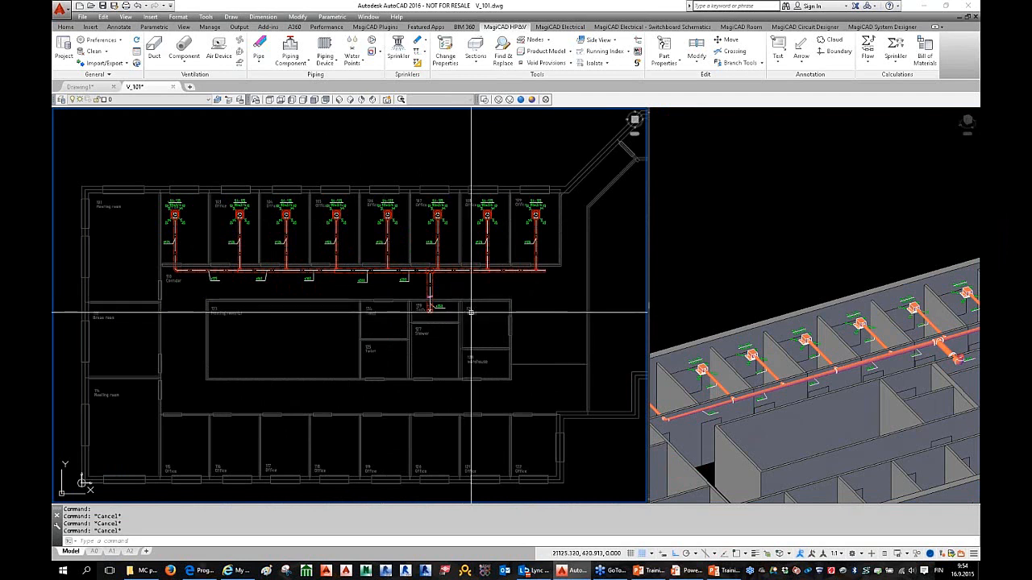
{"action": "scroll", "coordinate": [471, 312], "scroll_direction": "down", "scroll_amount": 1}
{"action": "scroll", "coordinate": [470, 317], "scroll_direction": "up", "scroll_amount": 1}
{"action": "key", "text": "Escape"}
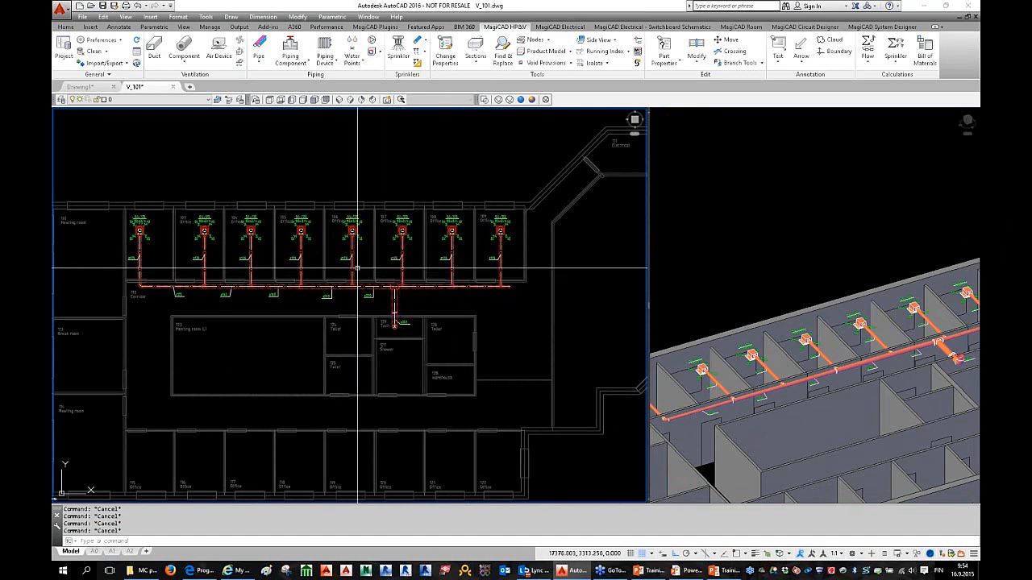
{"action": "middle_click_drag", "start_coordinate": [355, 271], "coordinate": [400, 272]}
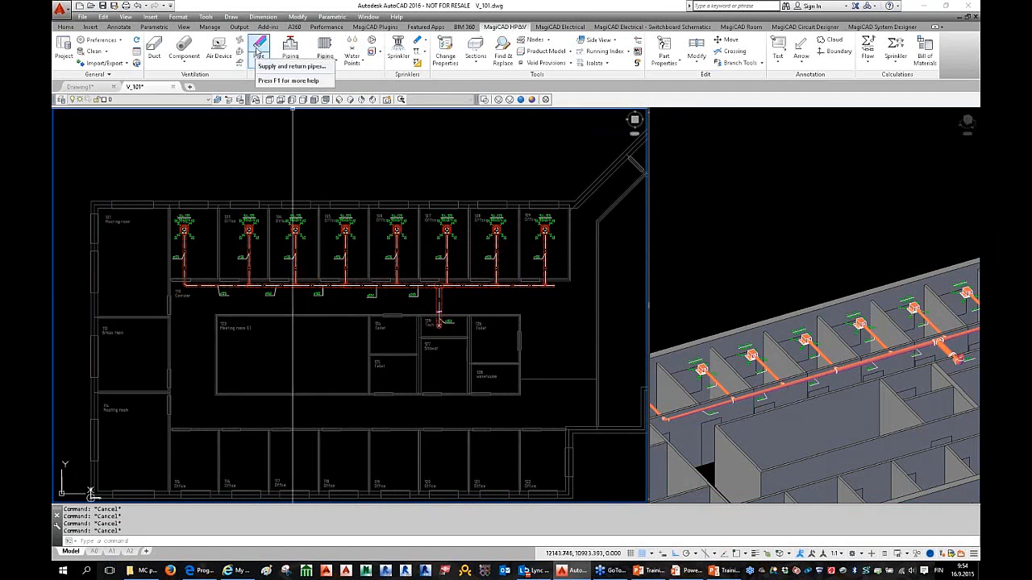
{"action": "left_click", "coordinate": [263, 63]}
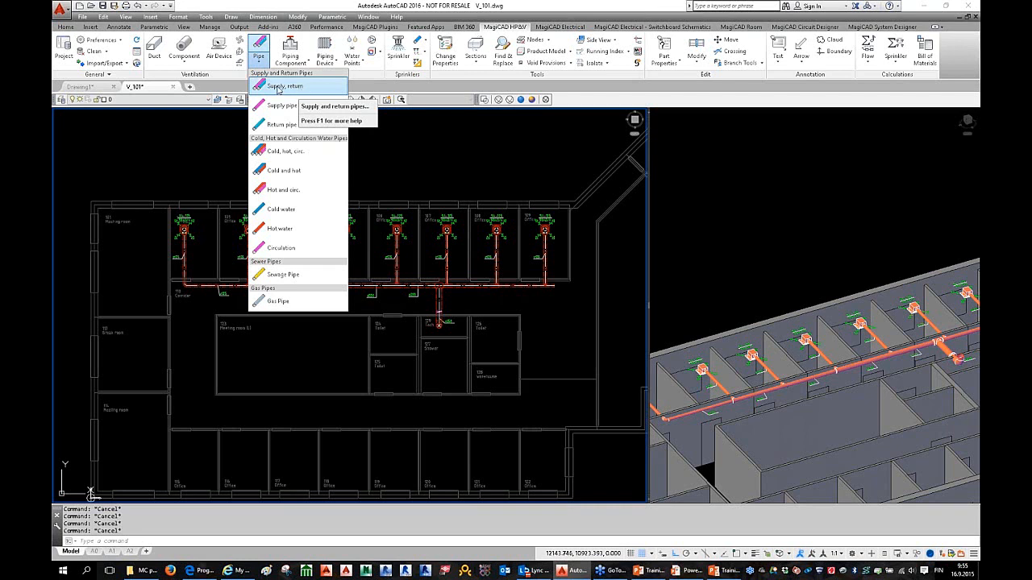
Step: Start a Supply, return pipe run, entering 250 and setting Distance to 1 in the pipe options
{"action": "left_click", "coordinate": [278, 86]}
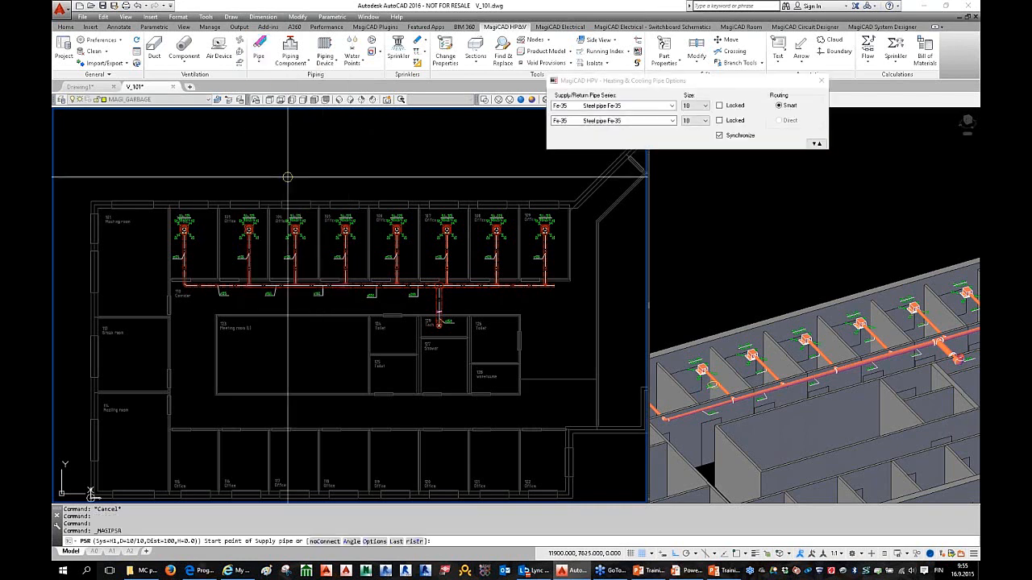
{"action": "scroll", "coordinate": [261, 218], "scroll_direction": "up", "scroll_amount": 3}
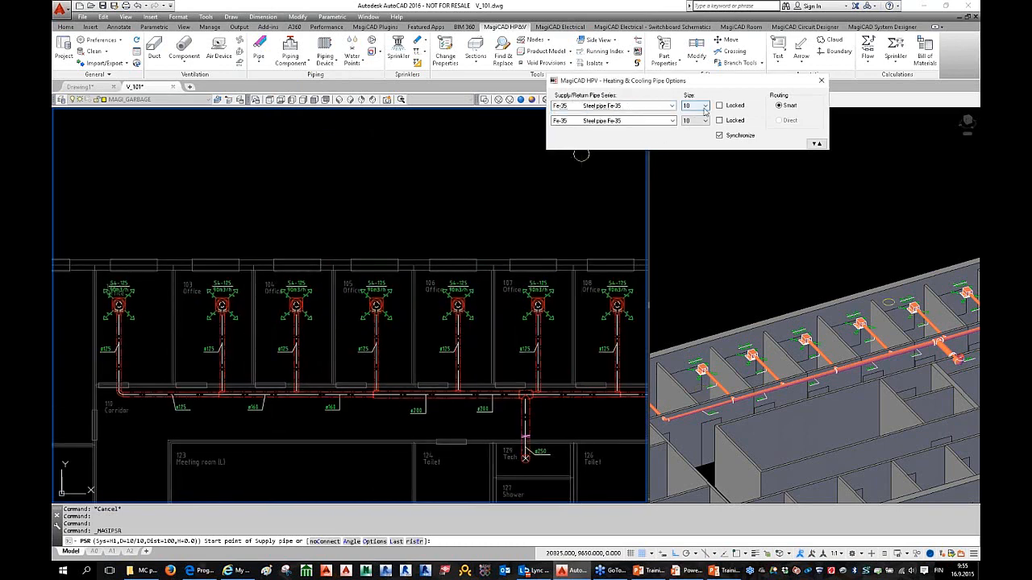
{"action": "left_click", "coordinate": [817, 144]}
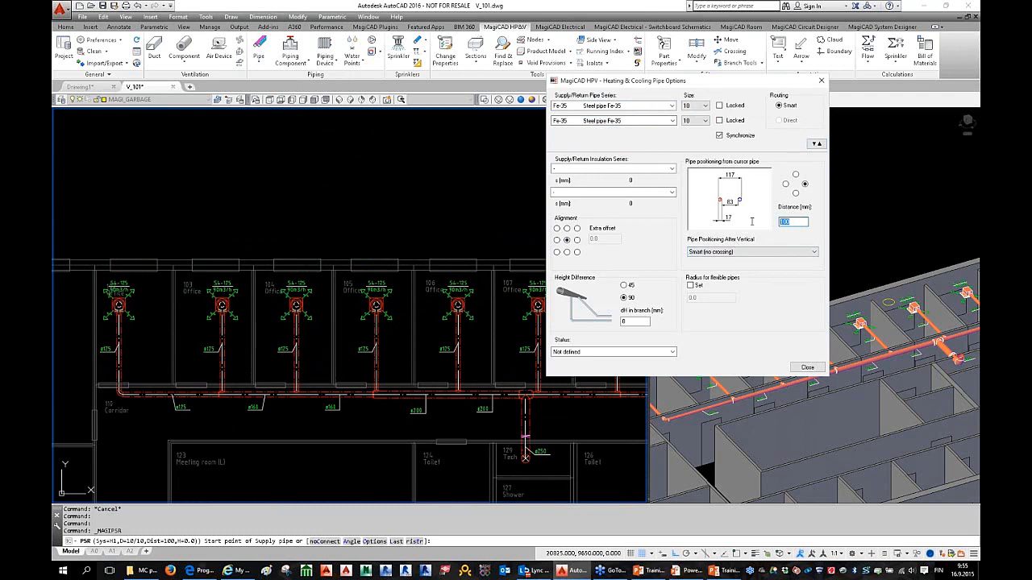
{"action": "type", "text": "250"}
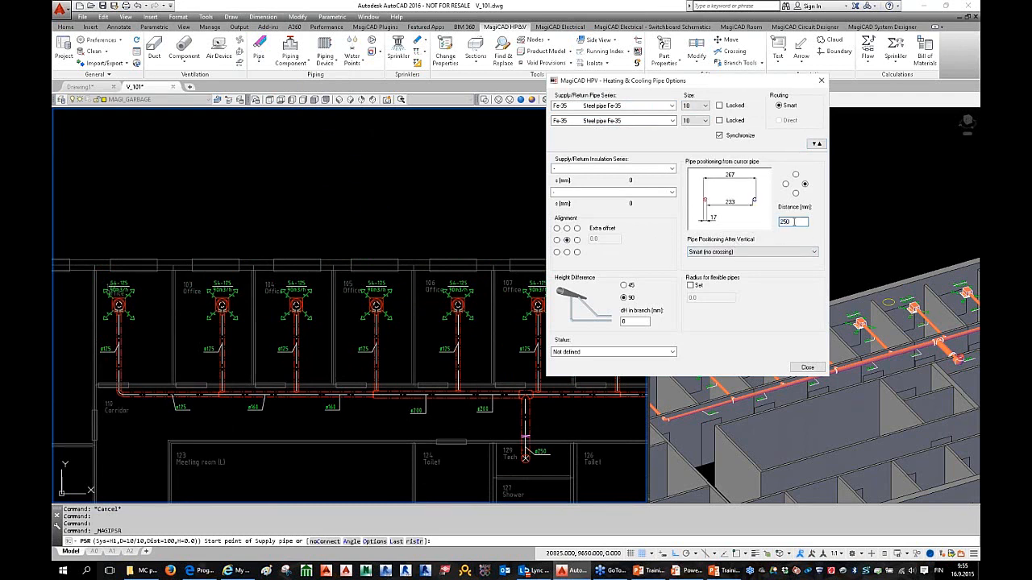
{"action": "double_click", "coordinate": [793, 222]}
{"action": "type", "text": "100"}
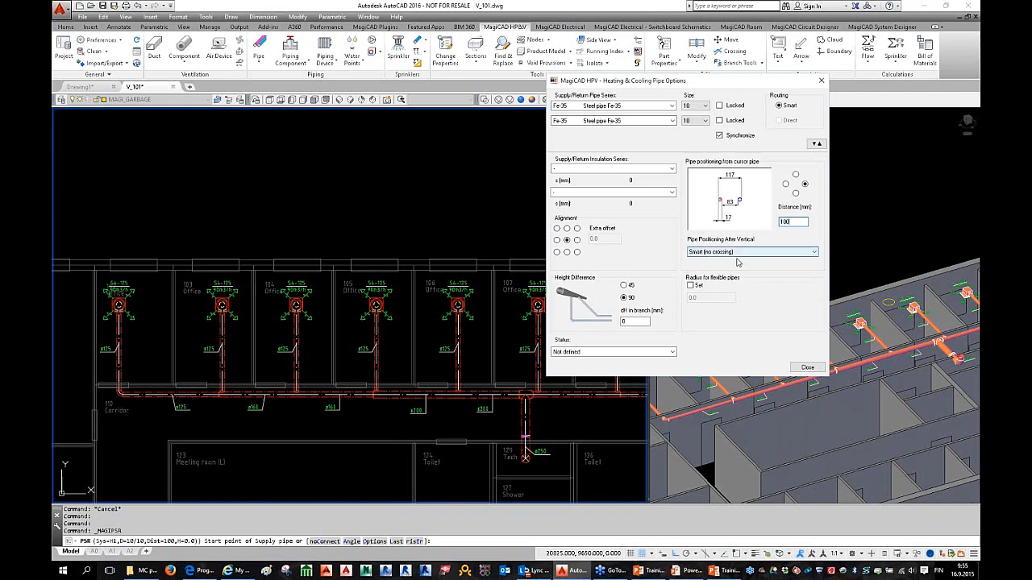
{"action": "left_click", "coordinate": [816, 144]}
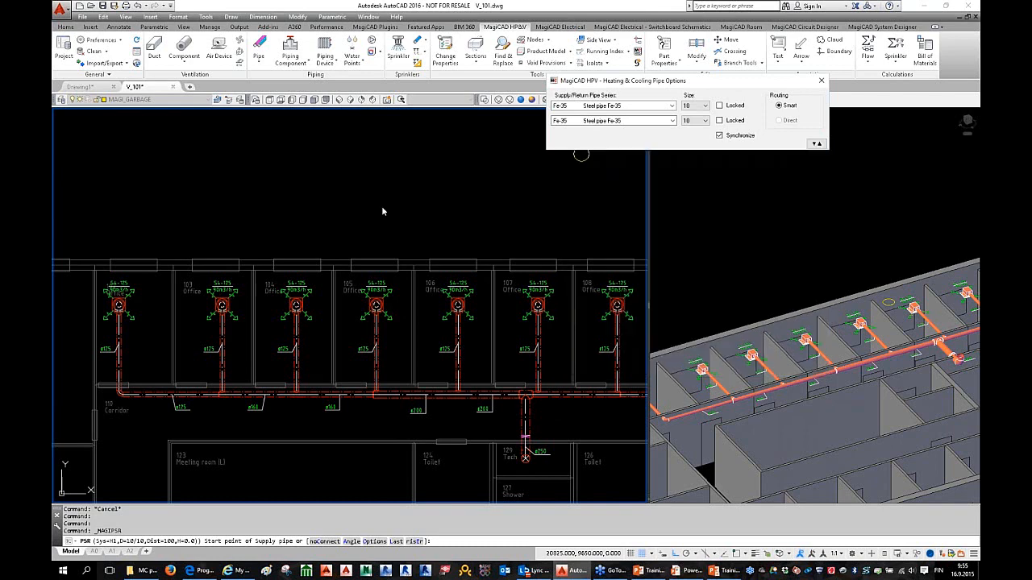
Step: Draw the first supply/return pipe segment, then raise the centre level to 3000 mm
{"action": "left_click", "coordinate": [219, 207]}
{"action": "left_click", "coordinate": [364, 310]}
{"action": "scroll", "coordinate": [334, 226], "scroll_direction": "up", "scroll_amount": 3}
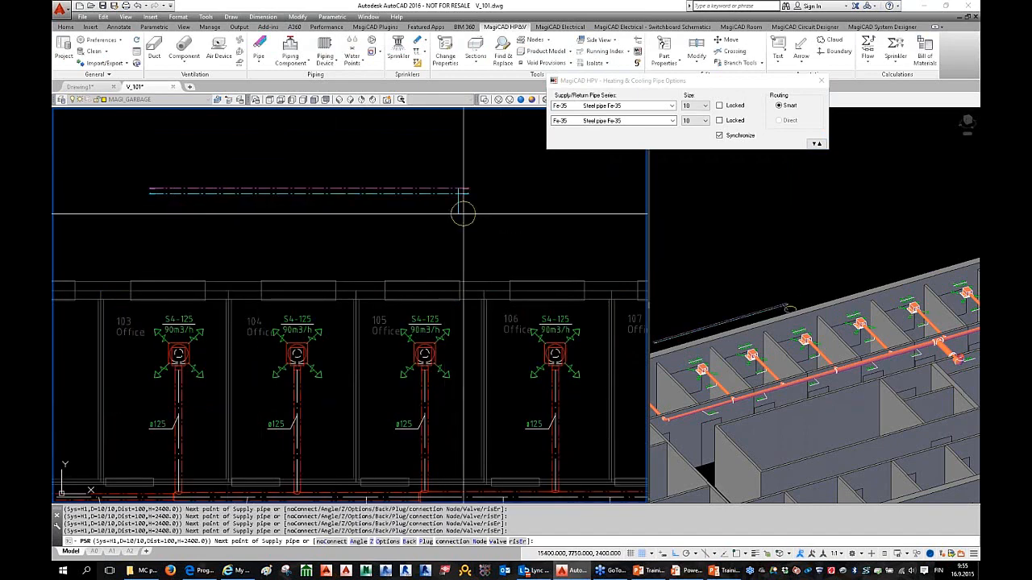
{"action": "middle_click_drag", "start_coordinate": [383, 193], "coordinate": [403, 231]}
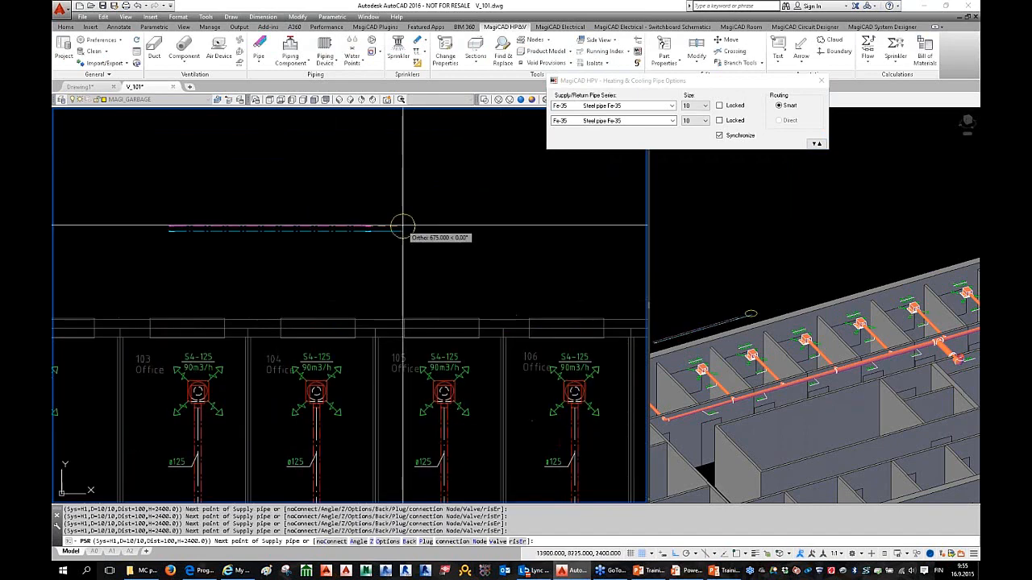
{"action": "left_click", "coordinate": [371, 228]}
{"action": "right_click", "coordinate": [403, 182]}
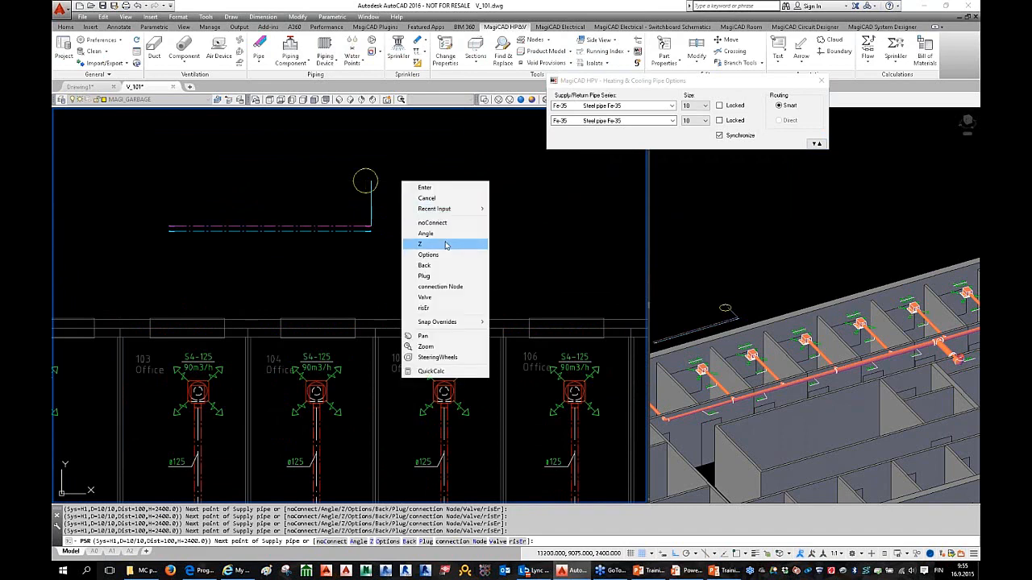
{"action": "left_click", "coordinate": [446, 246]}
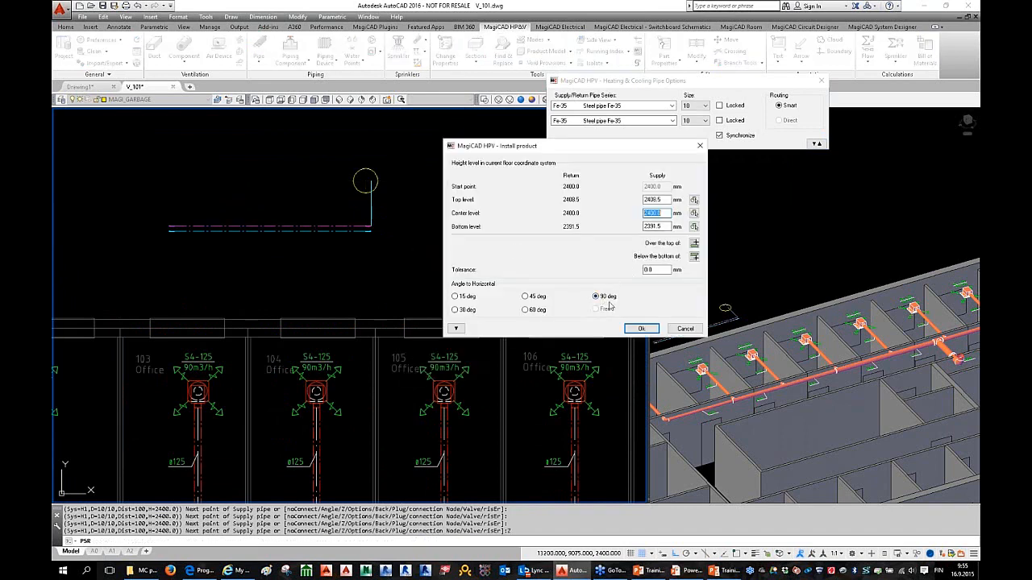
{"action": "type", "text": "3000"}
{"action": "key", "text": "Return"}
Step: Place the next point of the raised pipe, then step back to remove the last segment
{"action": "left_click", "coordinate": [443, 228]}
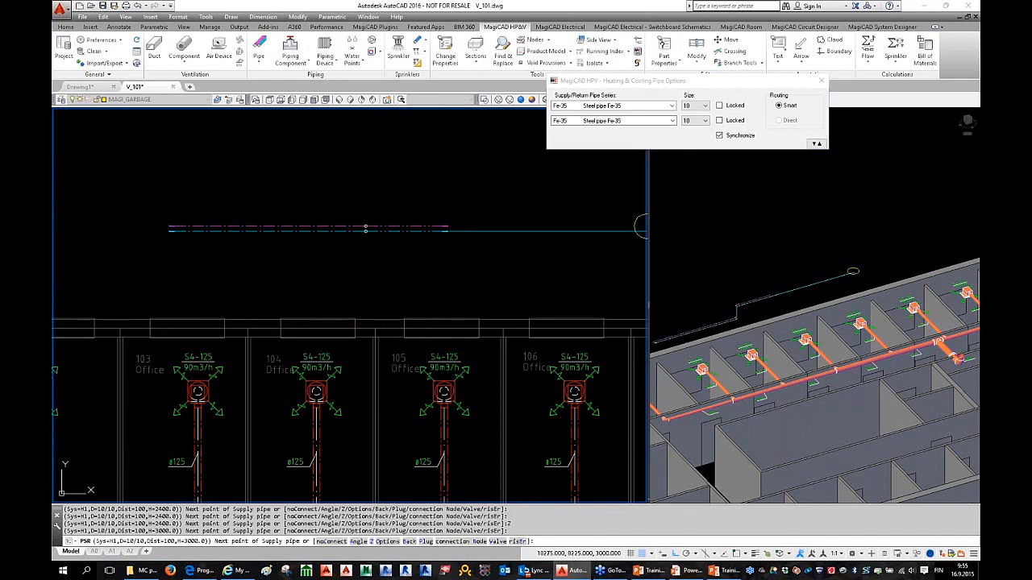
{"action": "scroll", "coordinate": [813, 226], "scroll_direction": "up", "scroll_amount": 5}
{"action": "scroll", "coordinate": [813, 225], "scroll_direction": "up", "scroll_amount": 3}
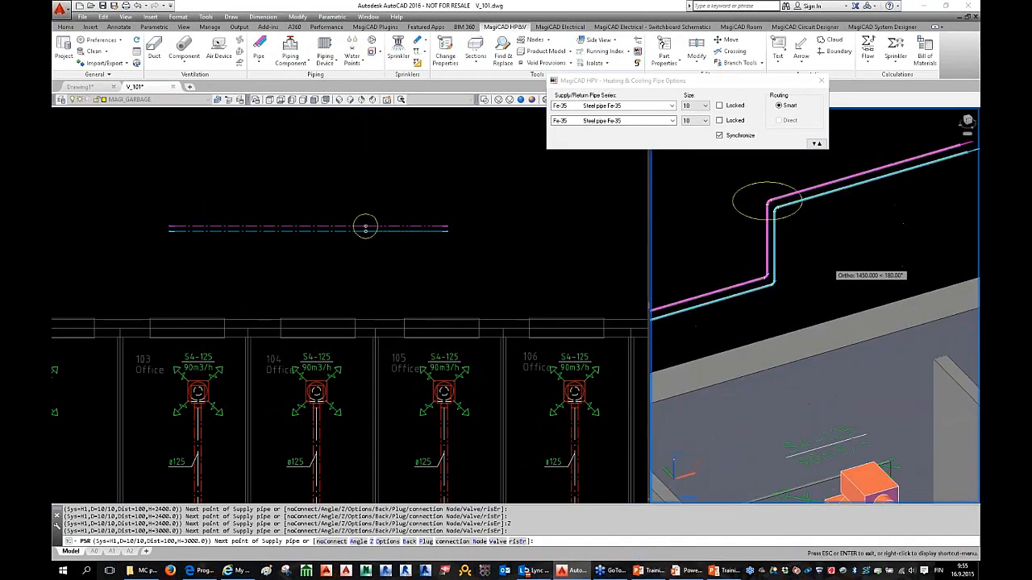
{"action": "left_click", "coordinate": [369, 246]}
{"action": "scroll", "coordinate": [374, 246], "scroll_direction": "down", "scroll_amount": 3}
{"action": "scroll", "coordinate": [375, 246], "scroll_direction": "up", "scroll_amount": 2}
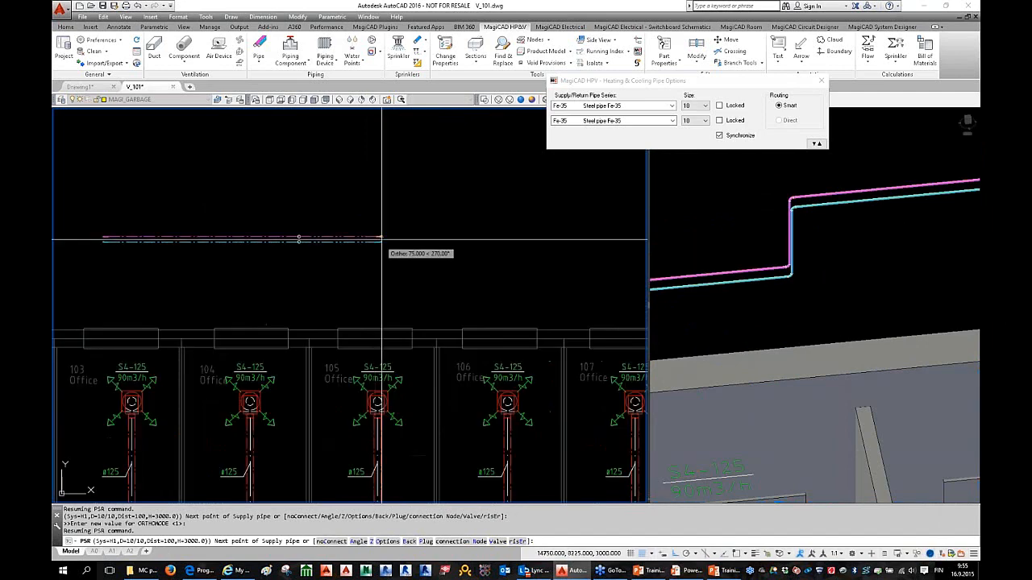
{"action": "right_click", "coordinate": [398, 220]}
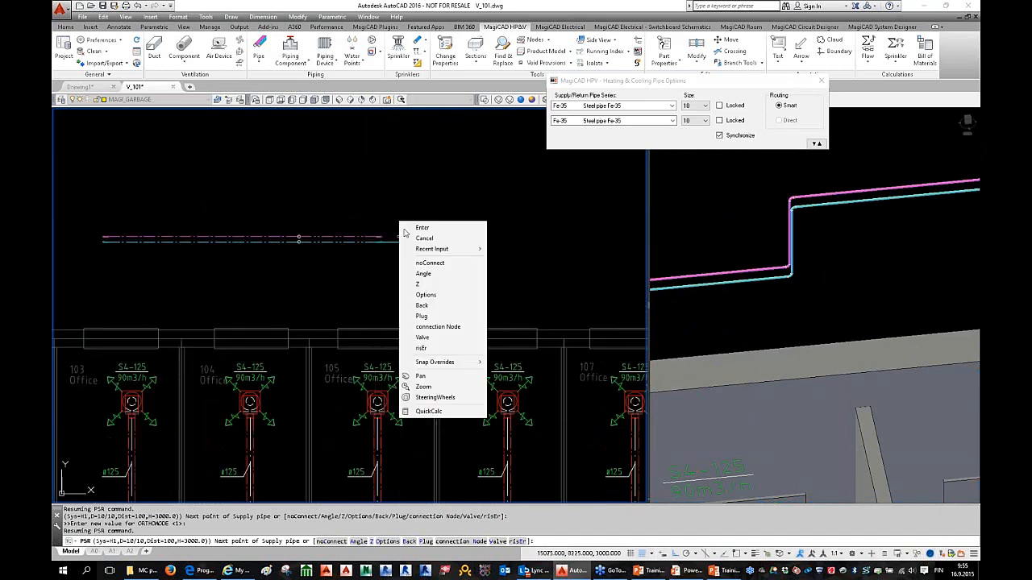
{"action": "left_click", "coordinate": [445, 305]}
Step: Add another pipe point, end the pipe command, and window-select both trial pipe runs
{"action": "scroll", "coordinate": [295, 234], "scroll_direction": "up", "scroll_amount": 2}
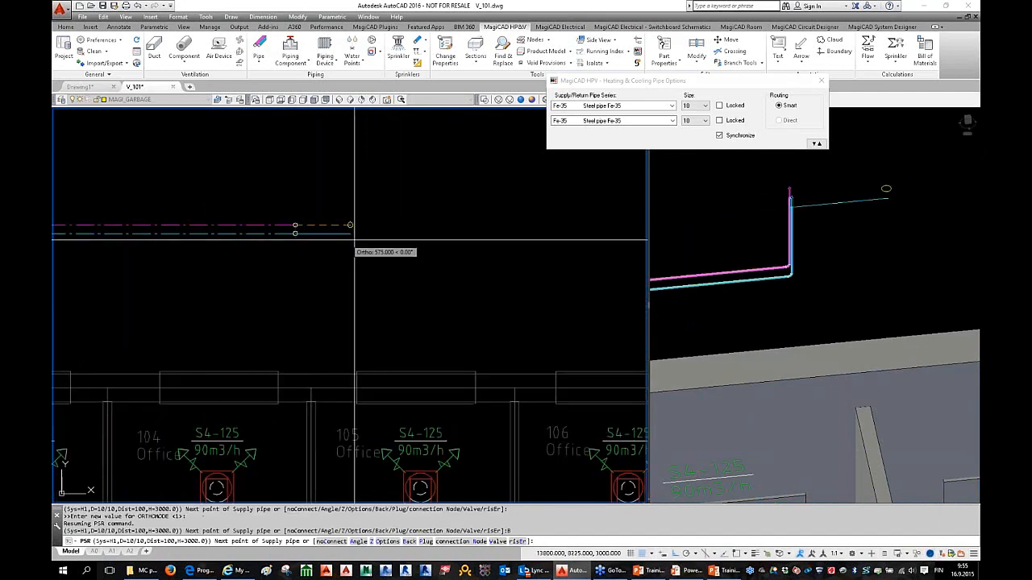
{"action": "left_click", "coordinate": [371, 225]}
{"action": "right_click", "coordinate": [413, 185]}
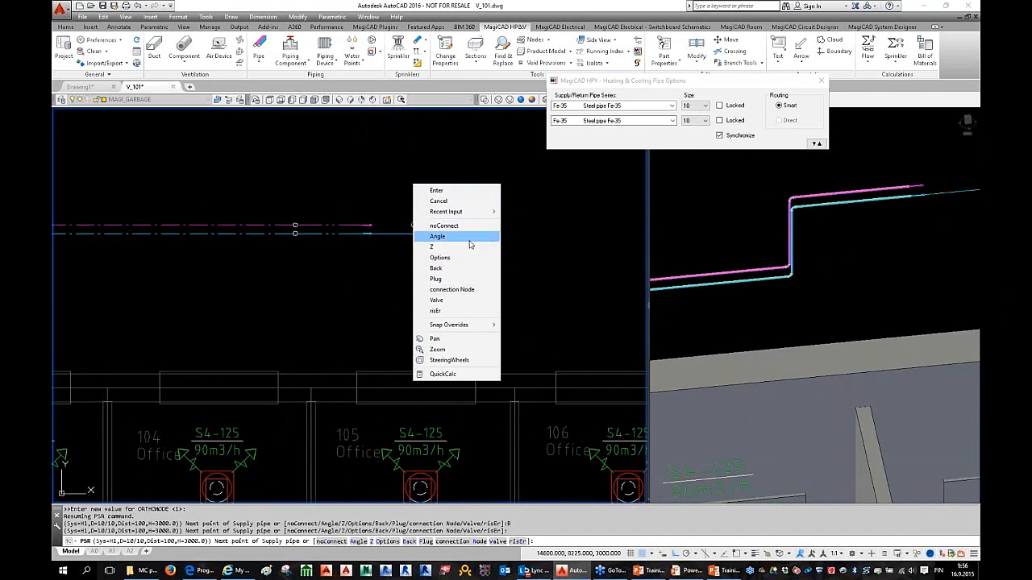
{"action": "left_click", "coordinate": [382, 259]}
{"action": "key", "text": "Escape"}
{"action": "key", "text": "Escape"}
{"action": "left_click", "coordinate": [383, 263]}
{"action": "left_click", "coordinate": [260, 211]}
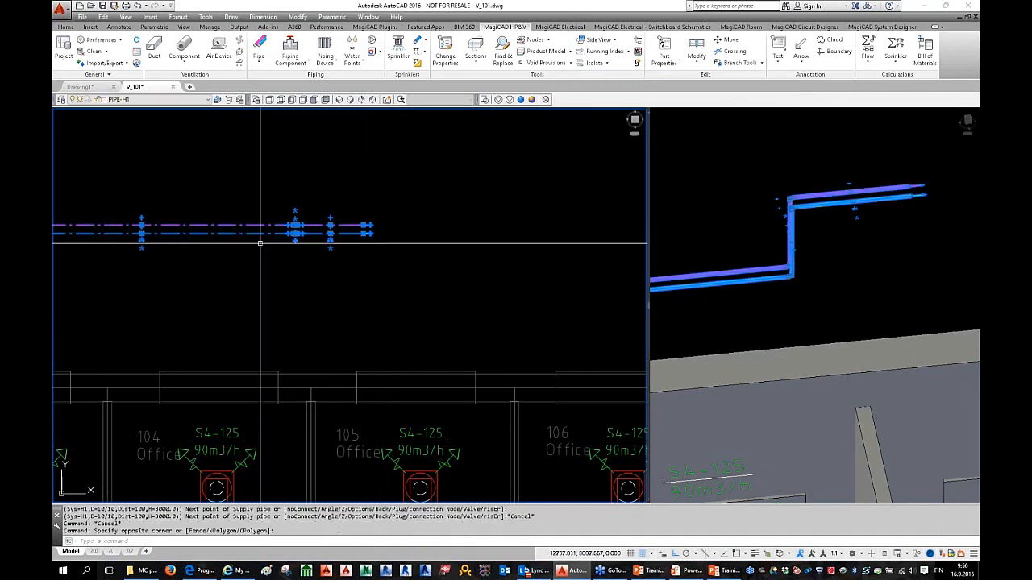
Step: Erase the selected trial heating pipes and pan back out to the whole floor plan
{"action": "scroll", "coordinate": [276, 263], "scroll_direction": "down", "scroll_amount": 2}
{"action": "middle_click_drag", "start_coordinate": [286, 312], "coordinate": [310, 208]}
{"action": "key", "text": "Delete"}
{"action": "scroll", "coordinate": [412, 307], "scroll_direction": "down", "scroll_amount": 1}
{"action": "mouse_move", "coordinate": [412, 307]}
{"action": "middle_mouse_down"}
{"action": "mouse_move", "coordinate": [403, 294]}
{"action": "mouse_move", "coordinate": [344, 305]}
{"action": "middle_mouse_up"}
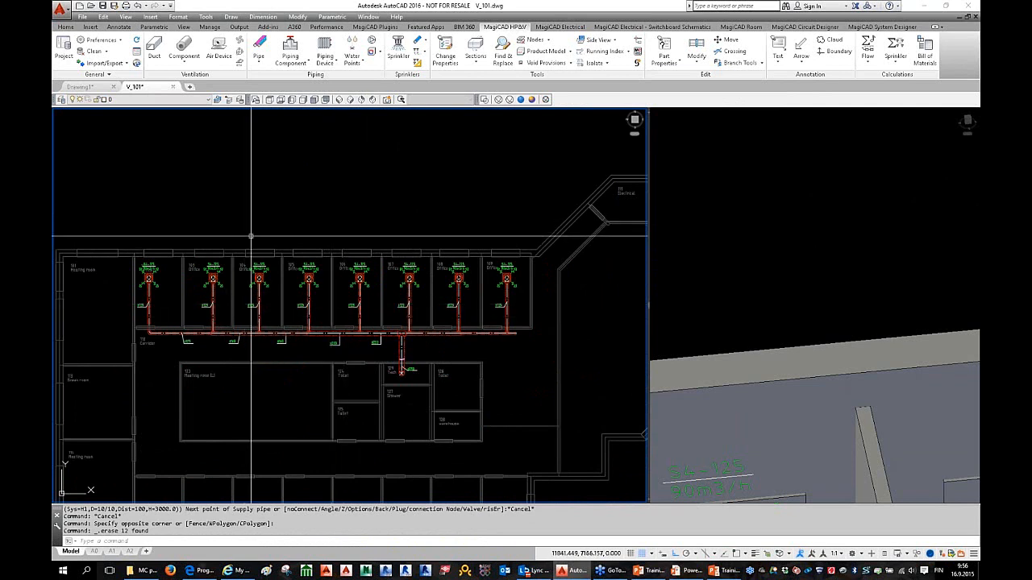
{"action": "key", "text": "Escape"}
{"action": "key", "text": "Escape"}
{"action": "middle_click_drag", "start_coordinate": [303, 323], "coordinate": [317, 285]}
{"action": "key", "text": "Escape"}
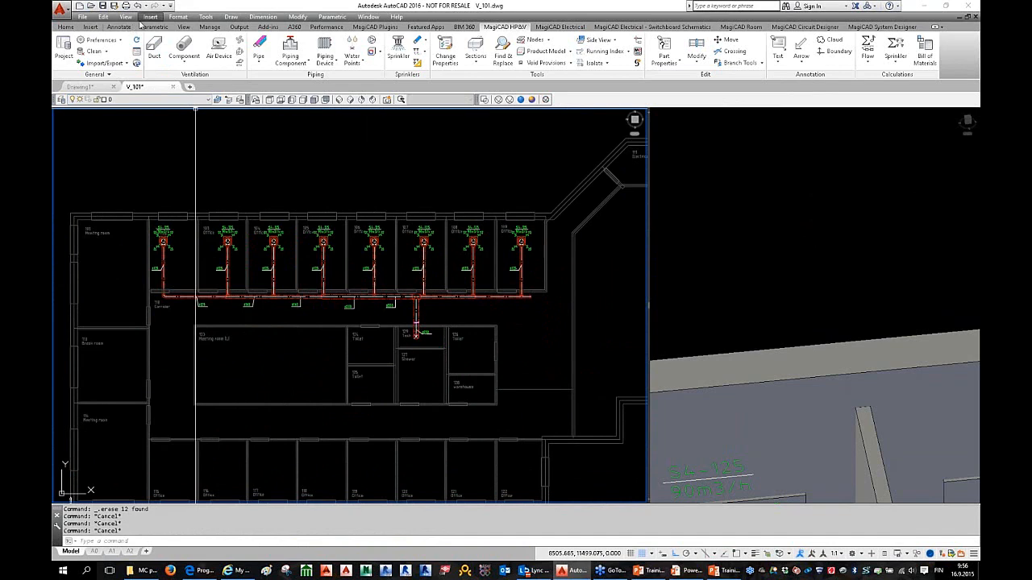
{"action": "scroll", "coordinate": [311, 272], "scroll_direction": "down", "scroll_amount": 3}
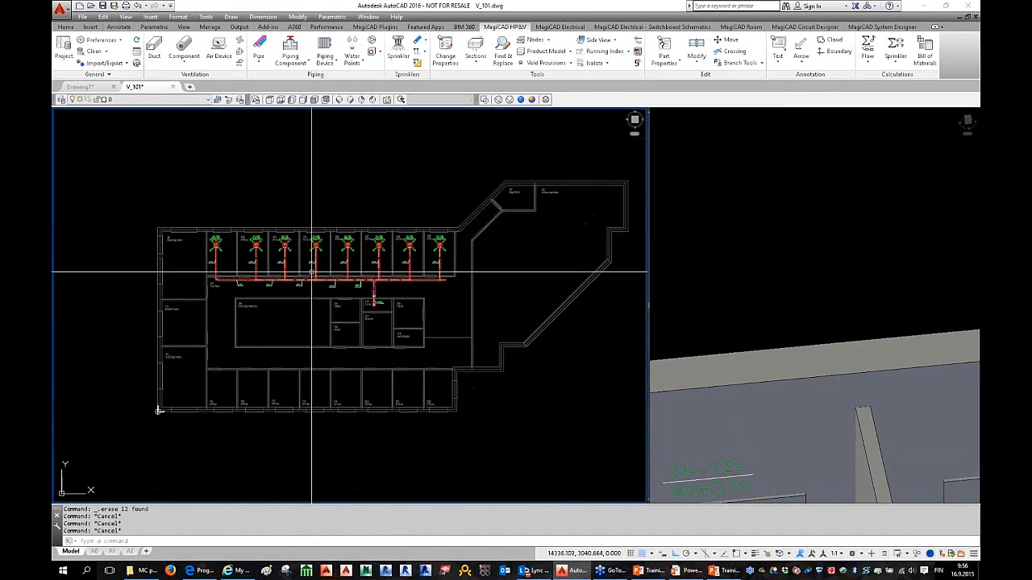
{"action": "scroll", "coordinate": [312, 275], "scroll_direction": "up", "scroll_amount": 3}
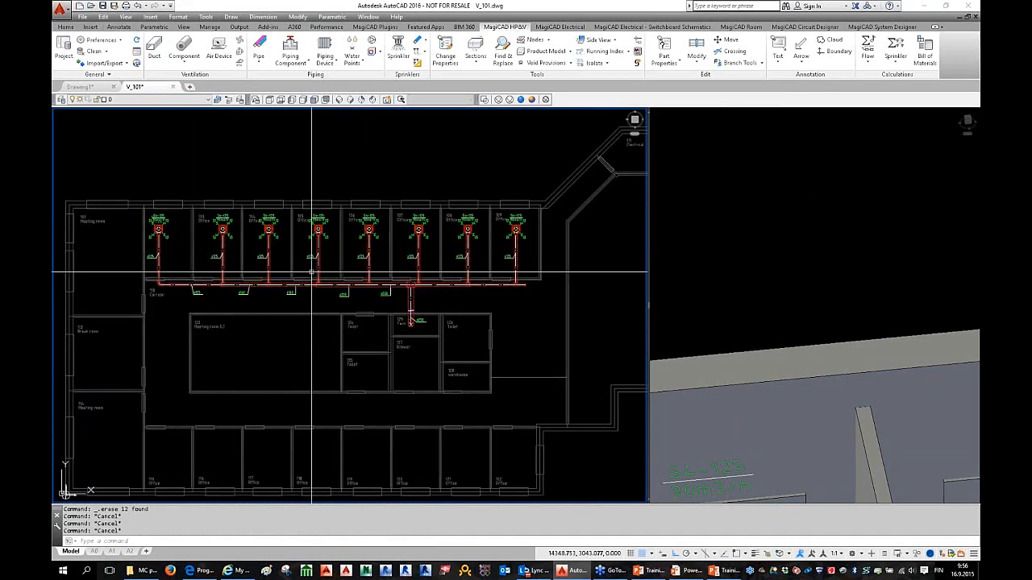
{"action": "middle_click_drag", "start_coordinate": [312, 272], "coordinate": [334, 264]}
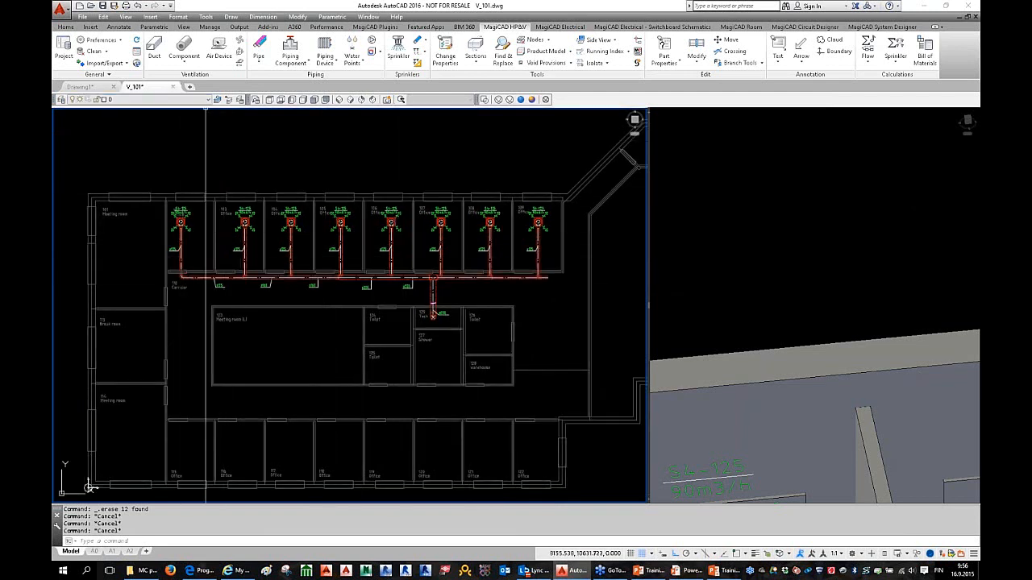
{"action": "left_click", "coordinate": [150, 17]}
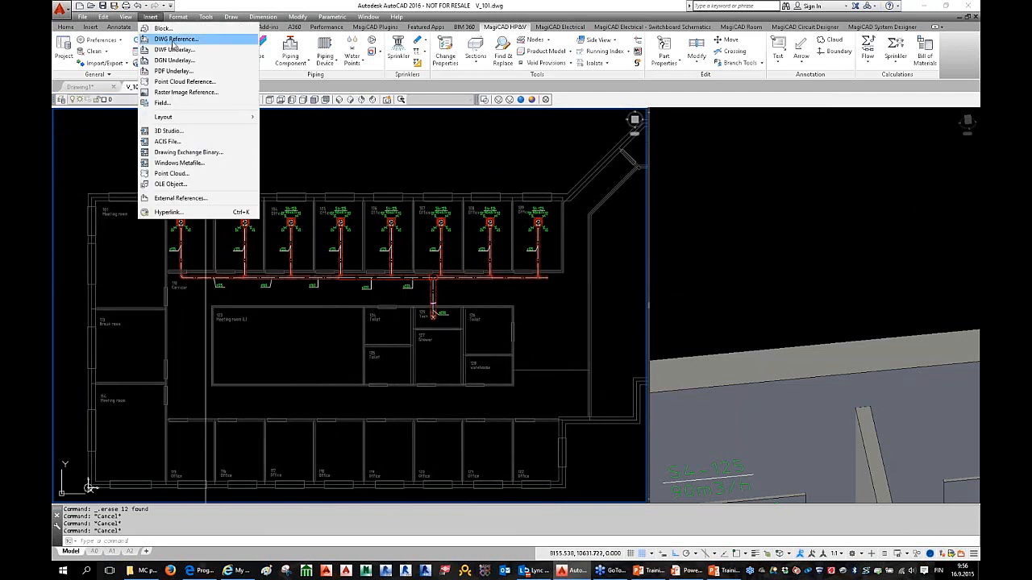
Step: Attach HP_101.dwg as an overlay at 0,0,0 and orbit the 3D view to an elevated angle
{"action": "left_click", "coordinate": [177, 39]}
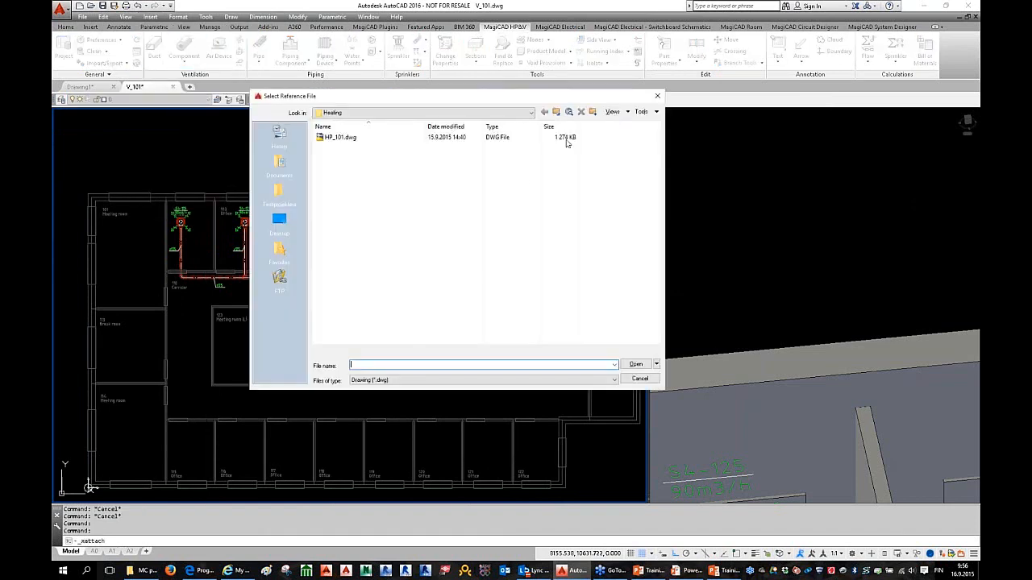
{"action": "left_click", "coordinate": [341, 138]}
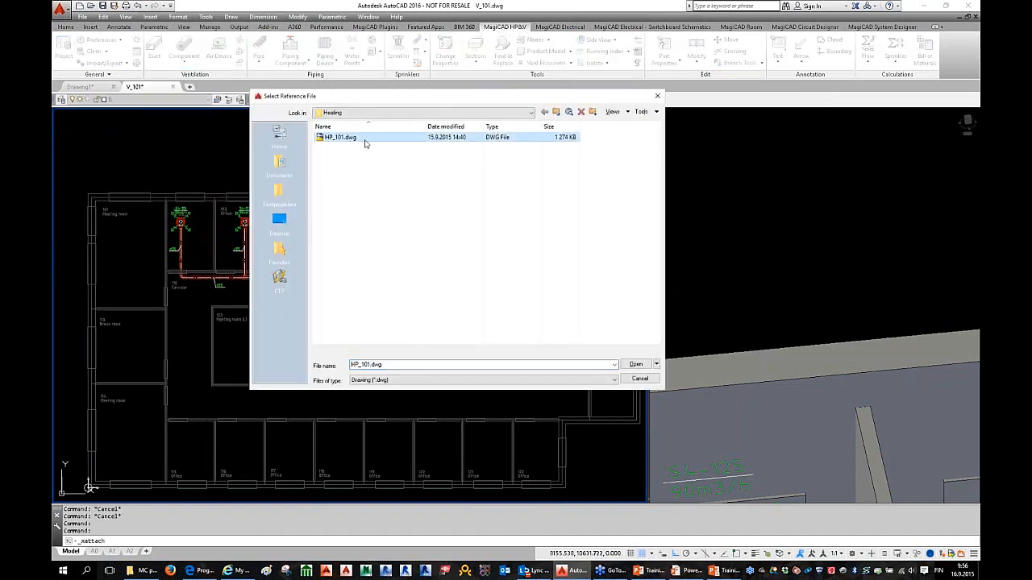
{"action": "left_click", "coordinate": [637, 364]}
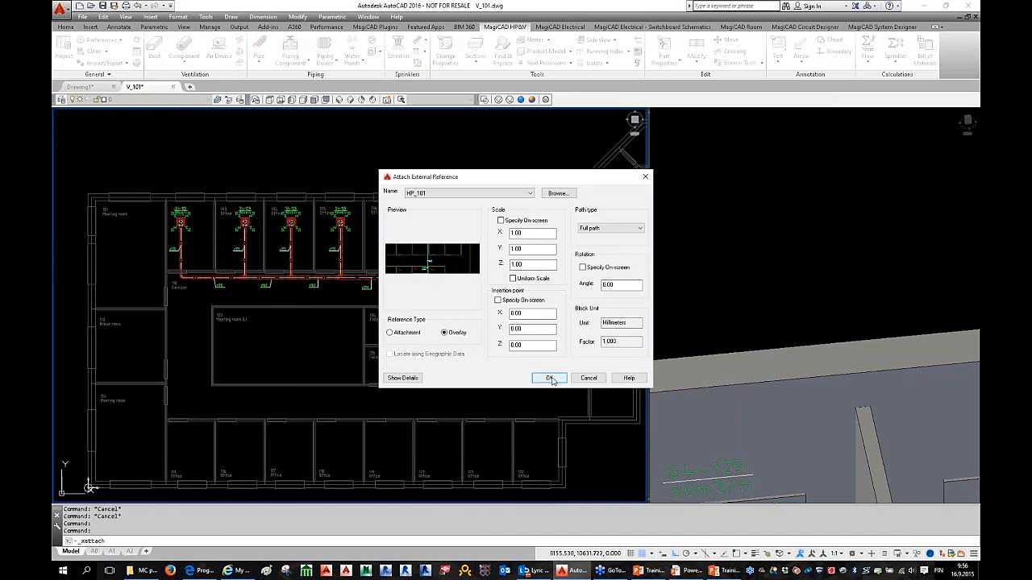
{"action": "left_click", "coordinate": [549, 379]}
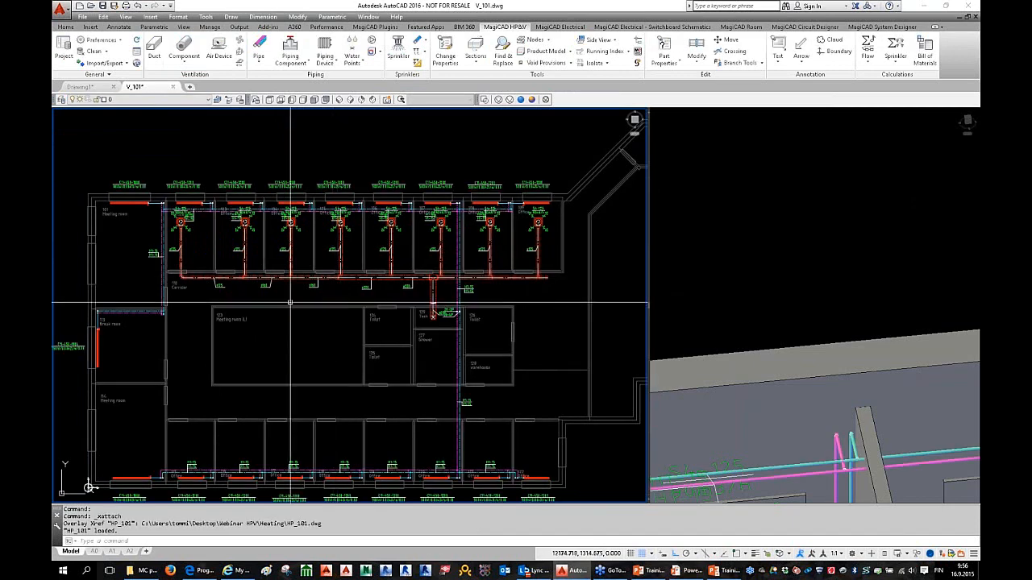
{"action": "scroll", "coordinate": [334, 311], "scroll_direction": "up", "scroll_amount": 2}
{"action": "left_click", "coordinate": [884, 309]}
{"action": "mouse_move", "coordinate": [884, 309]}
{"action": "middle_mouse_down", "text": "shift"}
{"action": "mouse_move", "coordinate": [812, 295]}
{"action": "mouse_move", "coordinate": [844, 331]}
{"action": "mouse_move", "coordinate": [778, 362]}
{"action": "middle_mouse_up", "text": "shift"}
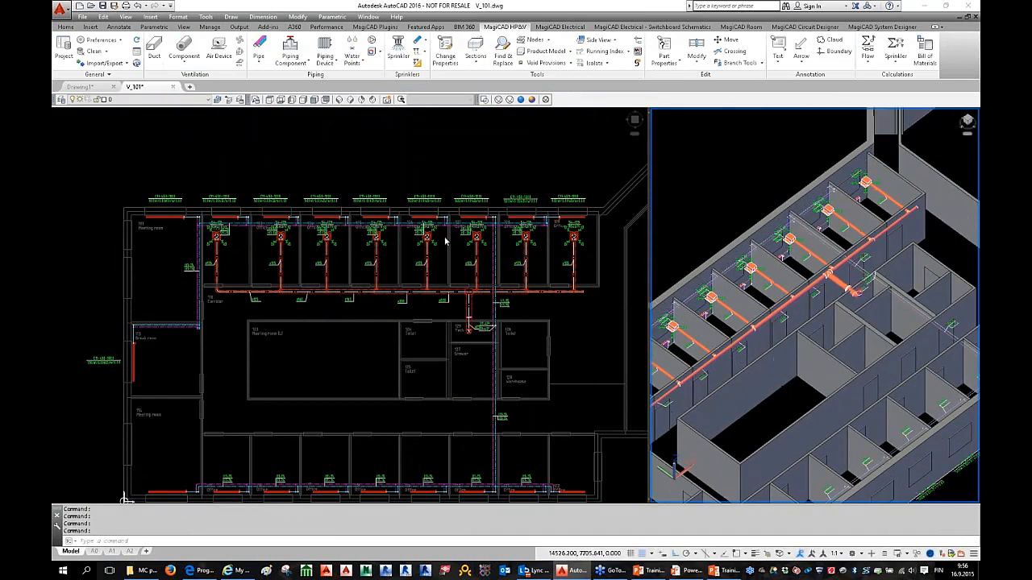
{"action": "left_click", "coordinate": [422, 241]}
{"action": "middle_click_drag", "start_coordinate": [399, 240], "coordinate": [373, 248]}
{"action": "scroll", "coordinate": [373, 248], "scroll_direction": "up", "scroll_amount": 3}
{"action": "key", "text": "Escape"}
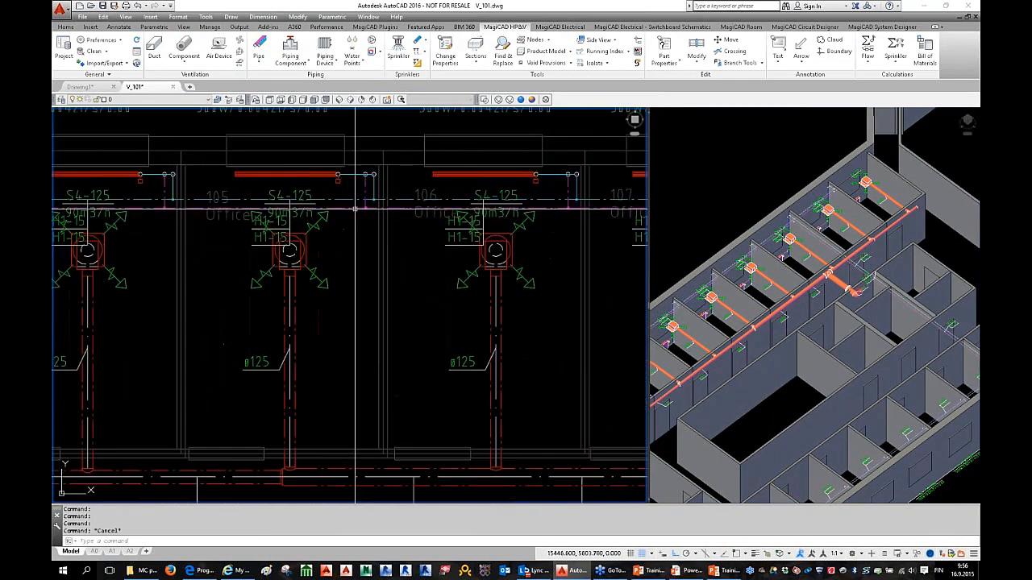
{"action": "left_click", "coordinate": [359, 209]}
{"action": "key", "text": "Escape"}
{"action": "left_click", "coordinate": [359, 208]}
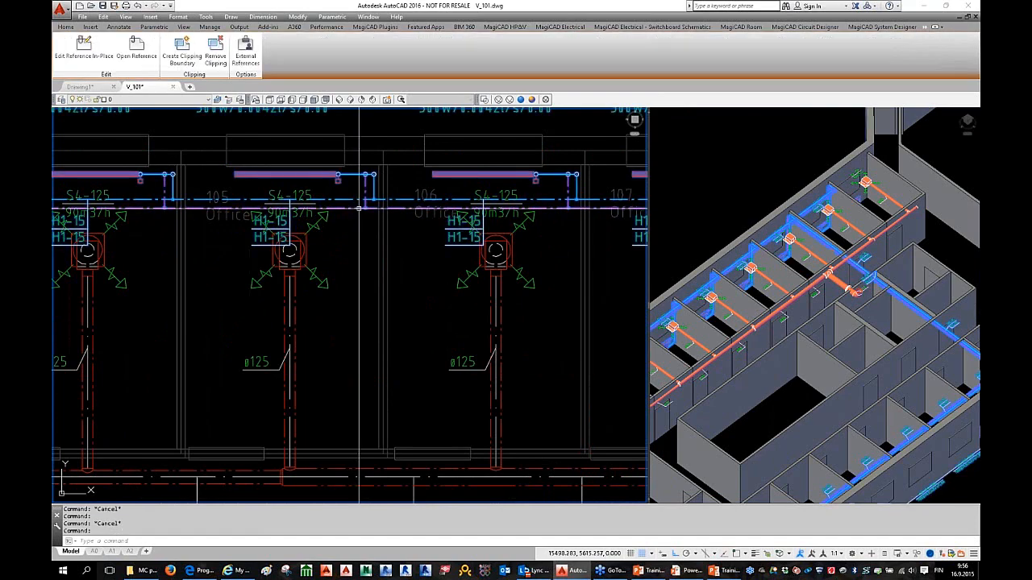
{"action": "key", "text": "Escape"}
{"action": "scroll", "coordinate": [359, 208], "scroll_direction": "down", "scroll_amount": 5}
{"action": "scroll", "coordinate": [411, 256], "scroll_direction": "up", "scroll_amount": 3}
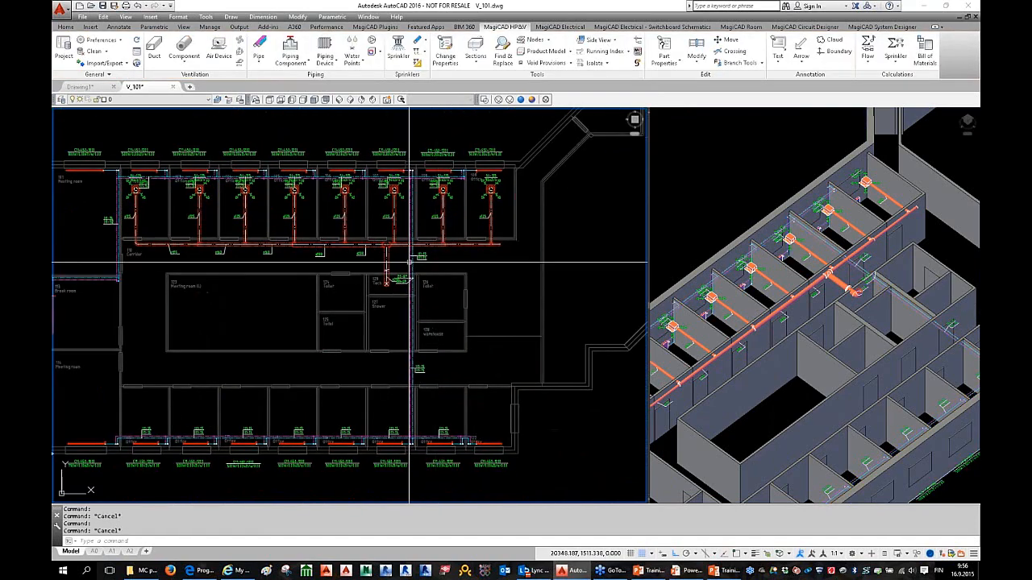
{"action": "scroll", "coordinate": [409, 257], "scroll_direction": "up", "scroll_amount": 2}
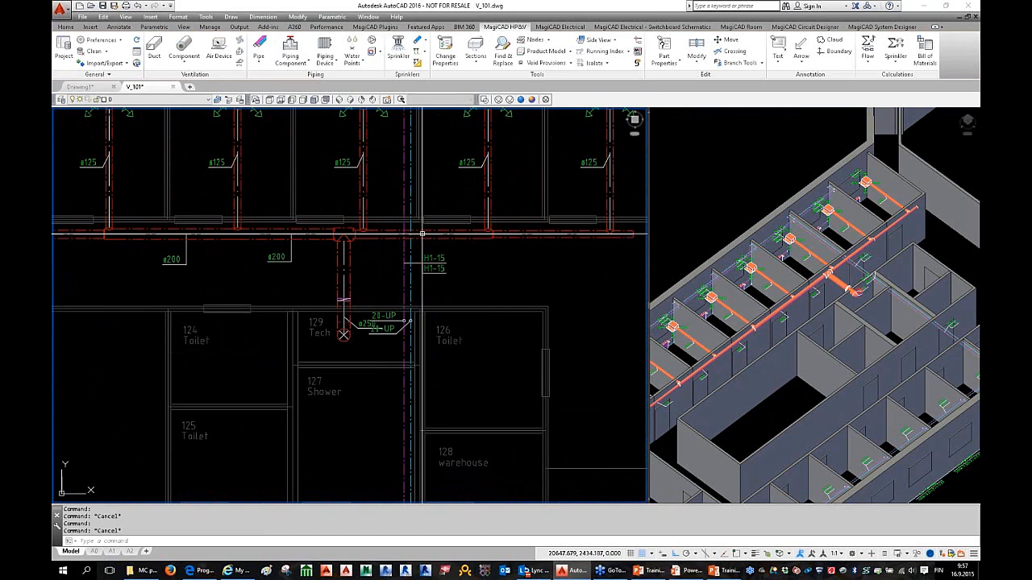
{"action": "scroll", "coordinate": [435, 322], "scroll_direction": "down", "scroll_amount": 3}
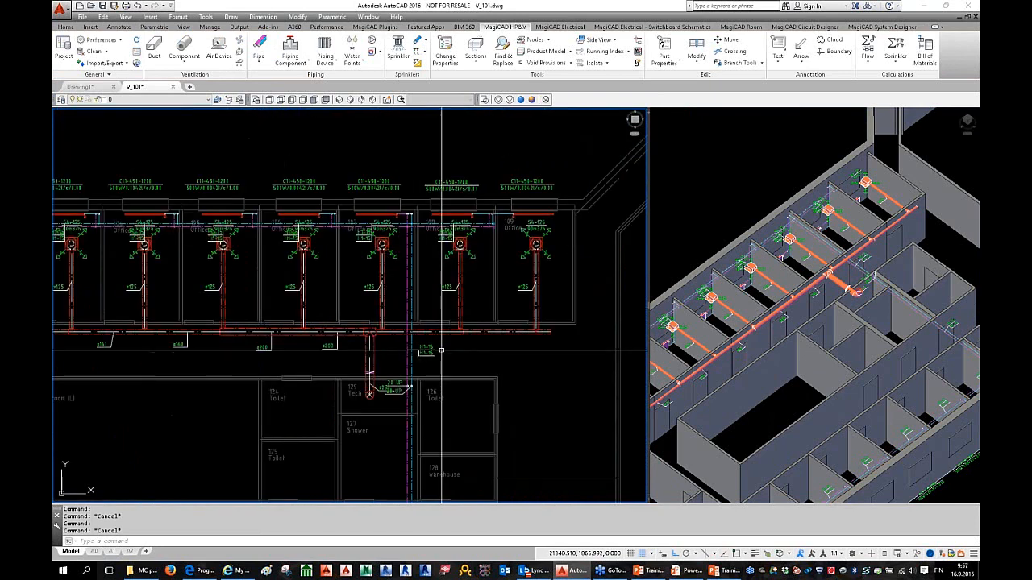
{"action": "scroll", "coordinate": [442, 351], "scroll_direction": "up", "scroll_amount": 3}
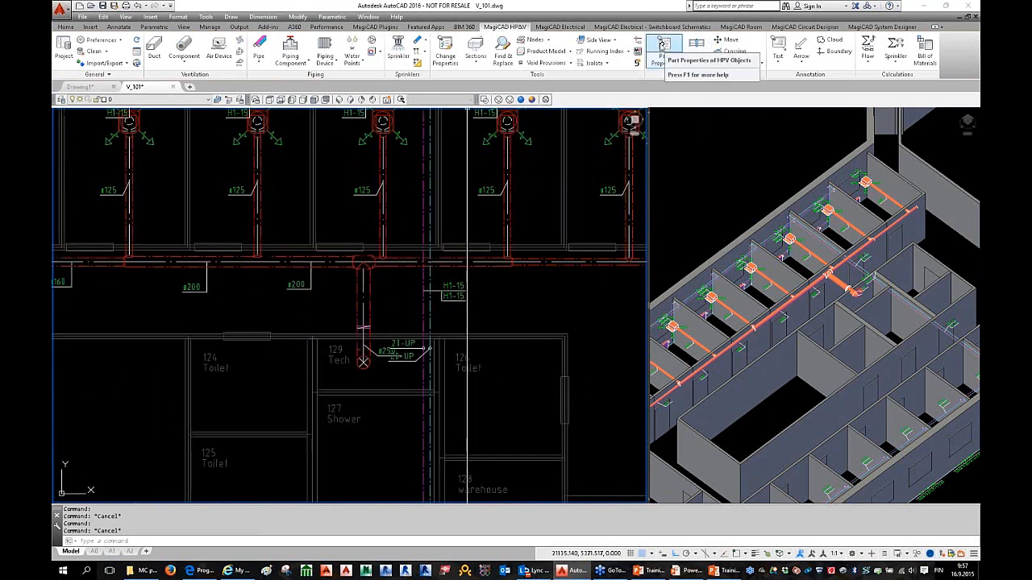
{"action": "left_click", "coordinate": [411, 262]}
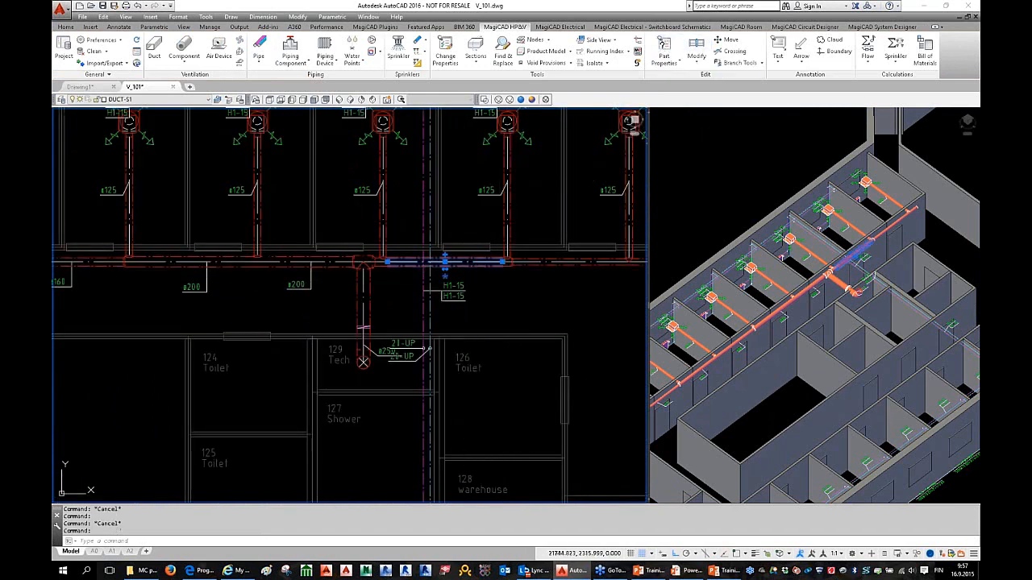
{"action": "double_click", "coordinate": [444, 262]}
{"action": "key", "text": "Escape"}
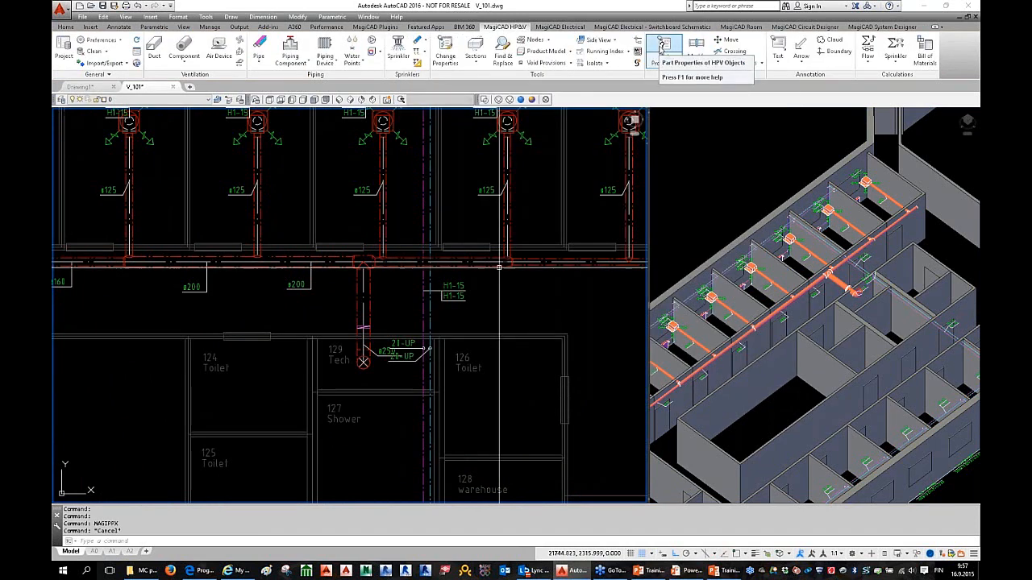
{"action": "left_click", "coordinate": [663, 46]}
{"action": "scroll", "coordinate": [435, 282], "scroll_direction": "up", "scroll_amount": 3}
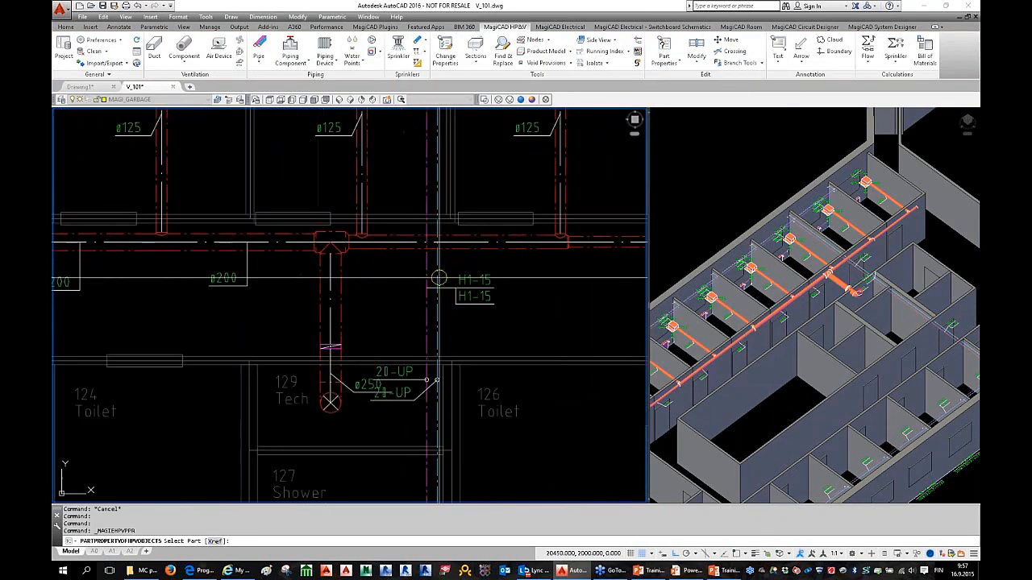
{"action": "left_click", "coordinate": [436, 277]}
{"action": "left_click", "coordinate": [428, 279]}
{"action": "left_click", "coordinate": [427, 278]}
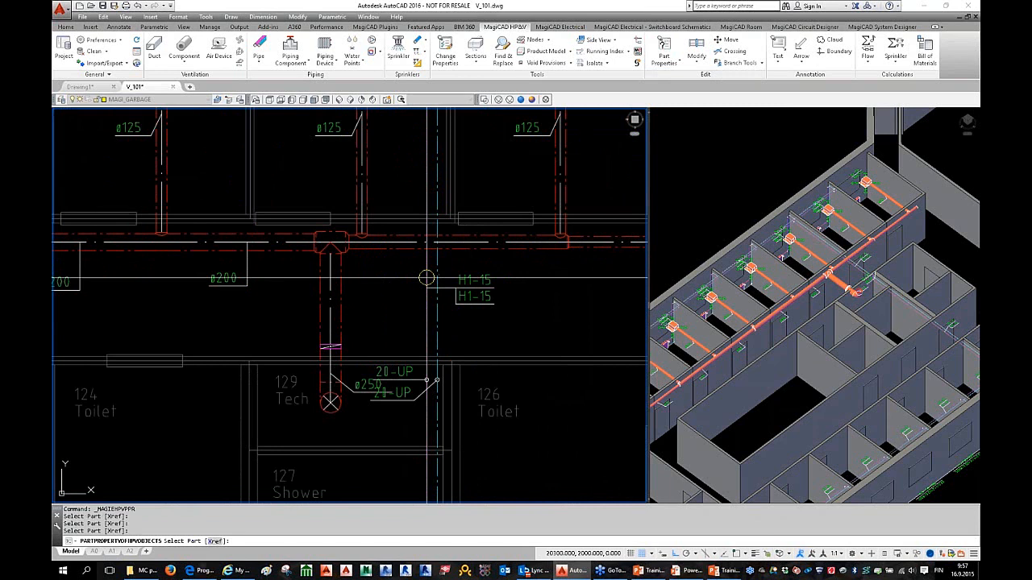
{"action": "right_click", "coordinate": [401, 274]}
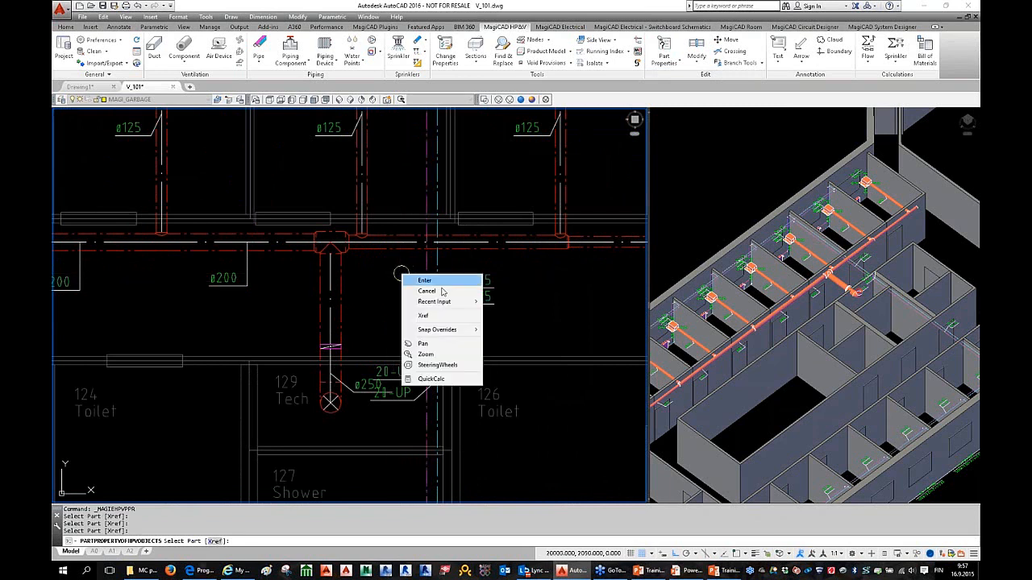
{"action": "left_click", "coordinate": [424, 316]}
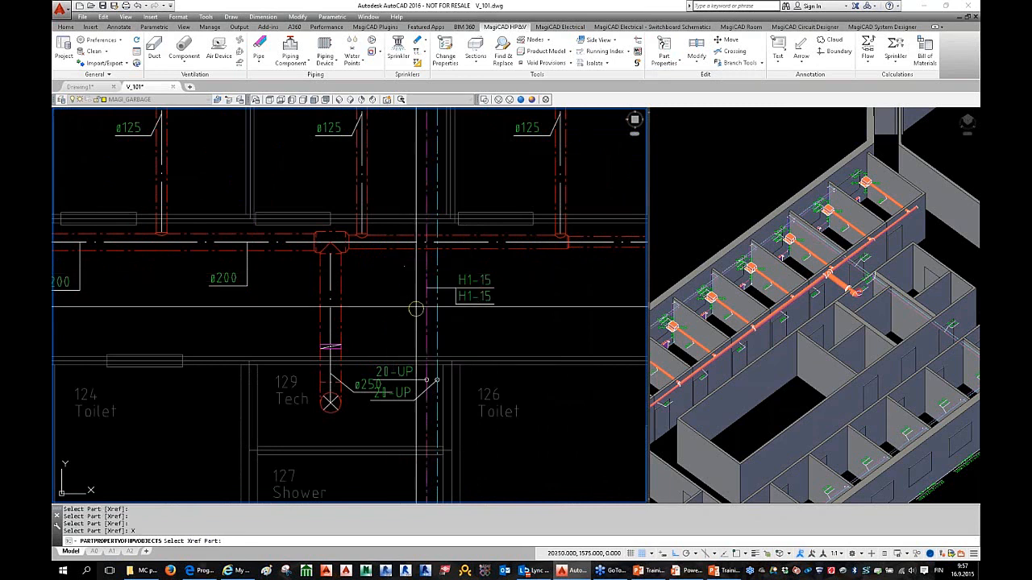
{"action": "left_click", "coordinate": [423, 272]}
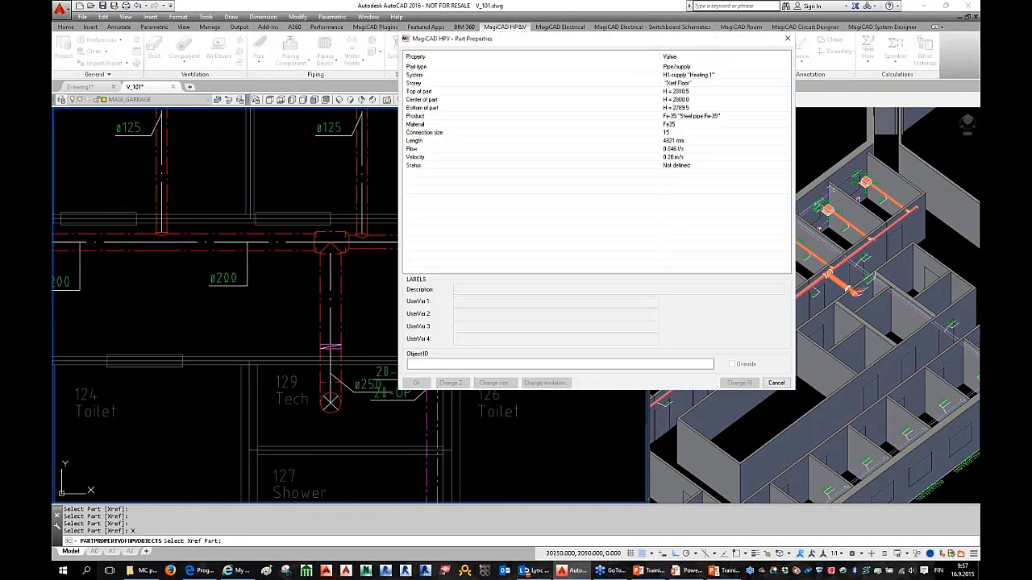
{"action": "left_click", "coordinate": [715, 78]}
{"action": "left_click", "coordinate": [696, 100]}
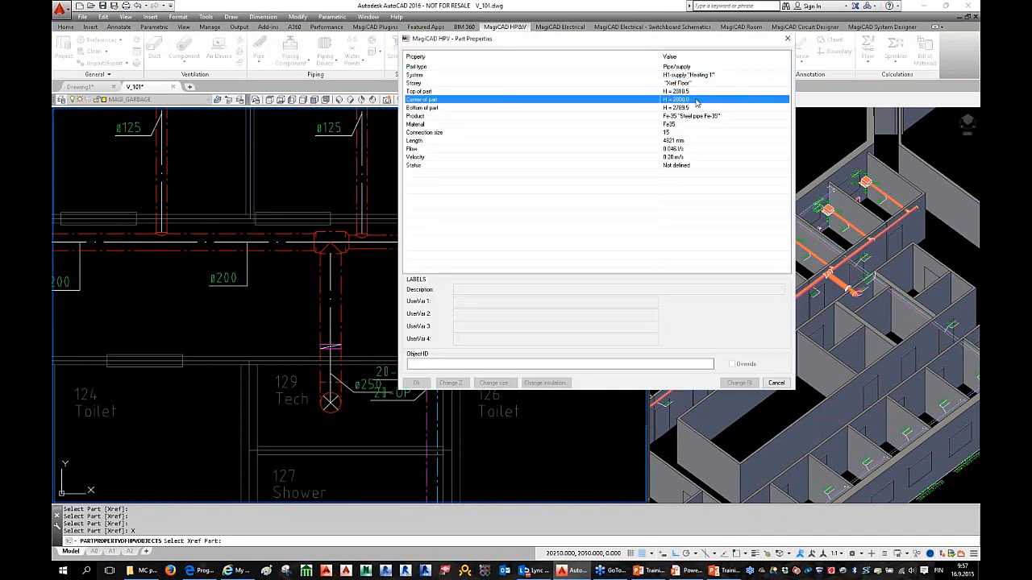
{"action": "left_click", "coordinate": [676, 133]}
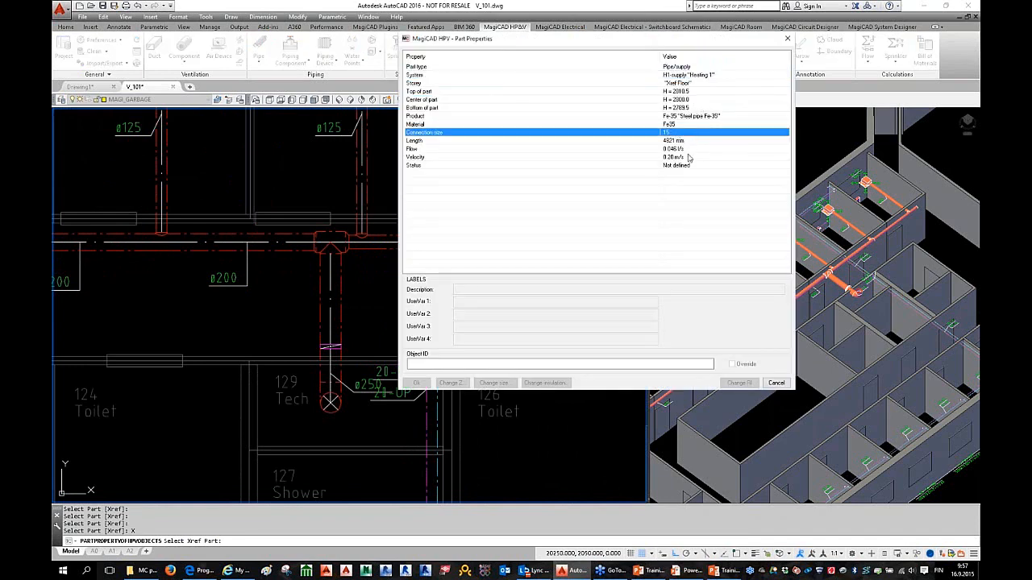
{"action": "left_click", "coordinate": [685, 158]}
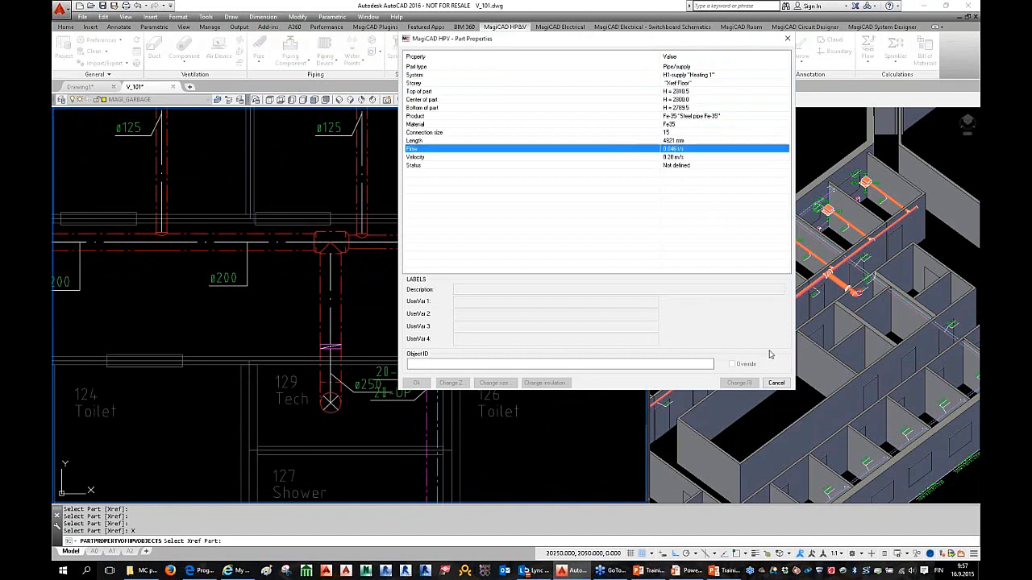
{"action": "left_click", "coordinate": [776, 383]}
{"action": "scroll", "coordinate": [430, 318], "scroll_direction": "down", "scroll_amount": 2}
{"action": "middle_click_drag", "start_coordinate": [430, 319], "coordinate": [376, 309]}
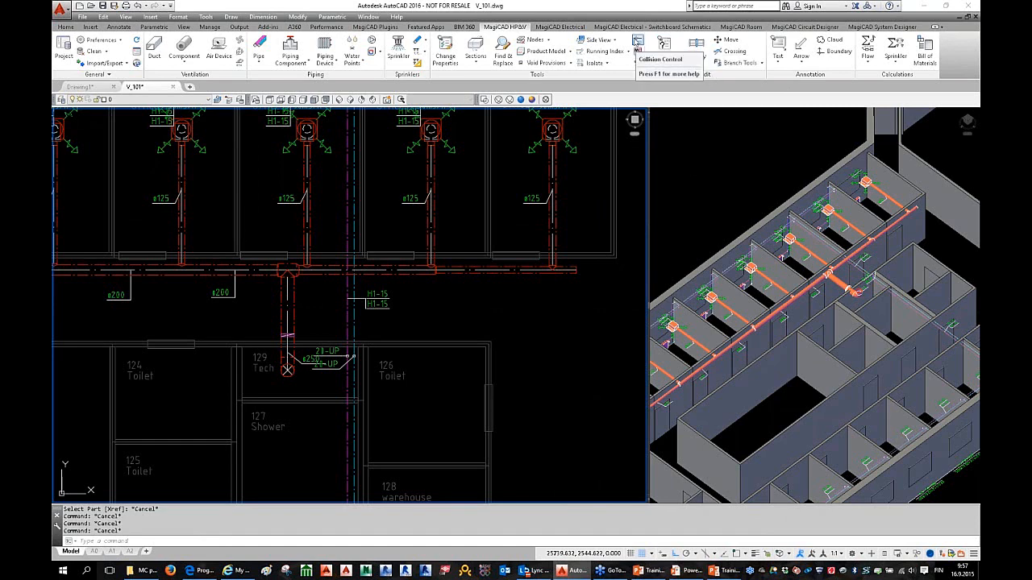
Step: Run Collision Control with Xref objects included over a window covering the whole floor
{"action": "left_click", "coordinate": [637, 40]}
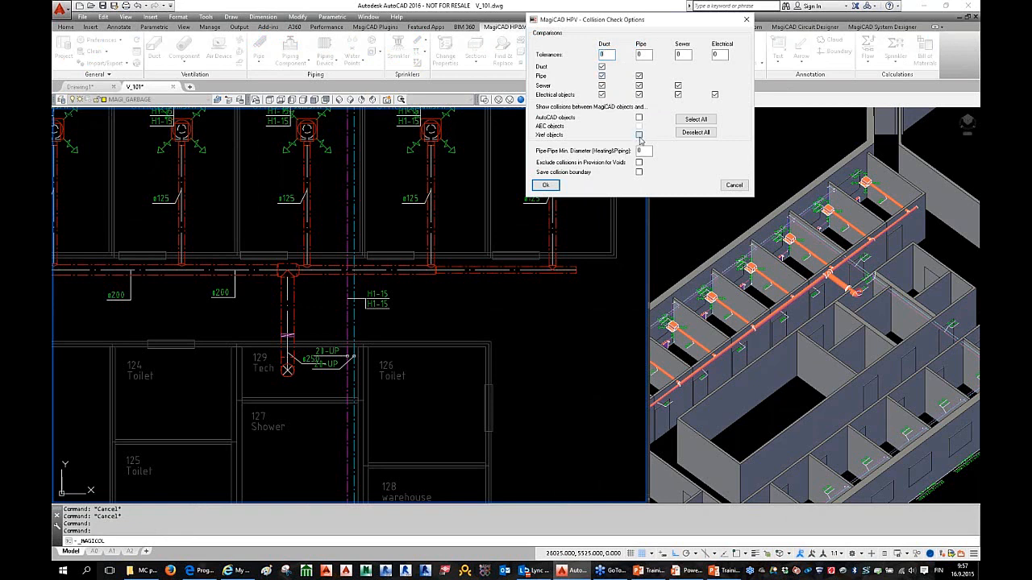
{"action": "left_click", "coordinate": [639, 134]}
{"action": "left_click", "coordinate": [545, 185]}
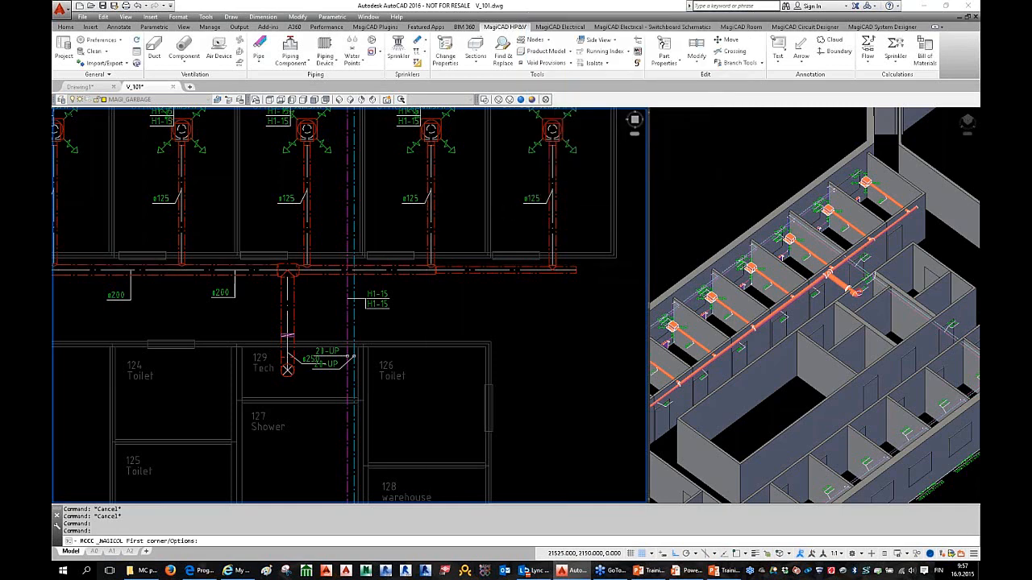
{"action": "scroll", "coordinate": [372, 281], "scroll_direction": "down", "scroll_amount": 3}
{"action": "scroll", "coordinate": [161, 133], "scroll_direction": "down", "scroll_amount": 2}
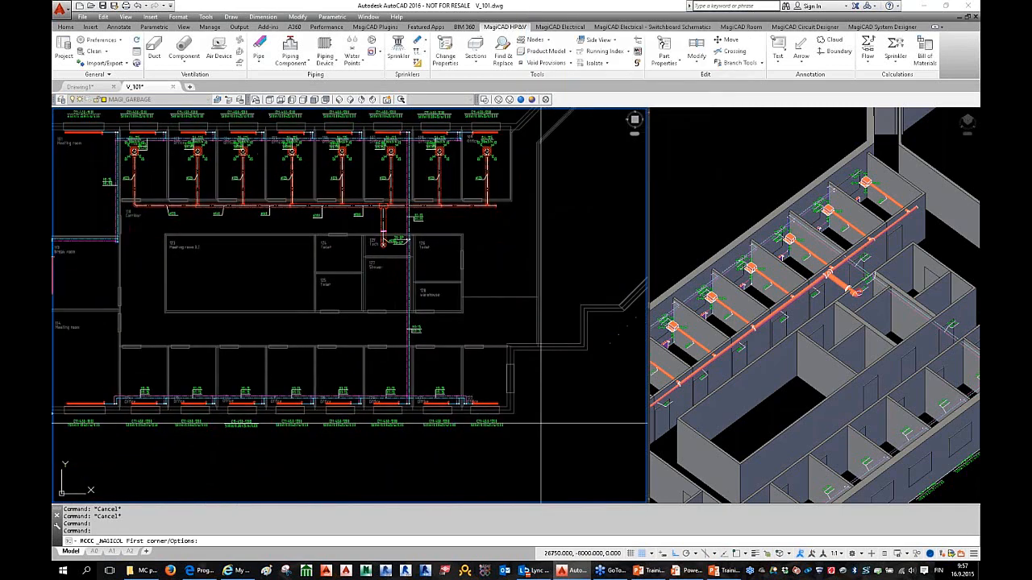
{"action": "left_click", "coordinate": [433, 354]}
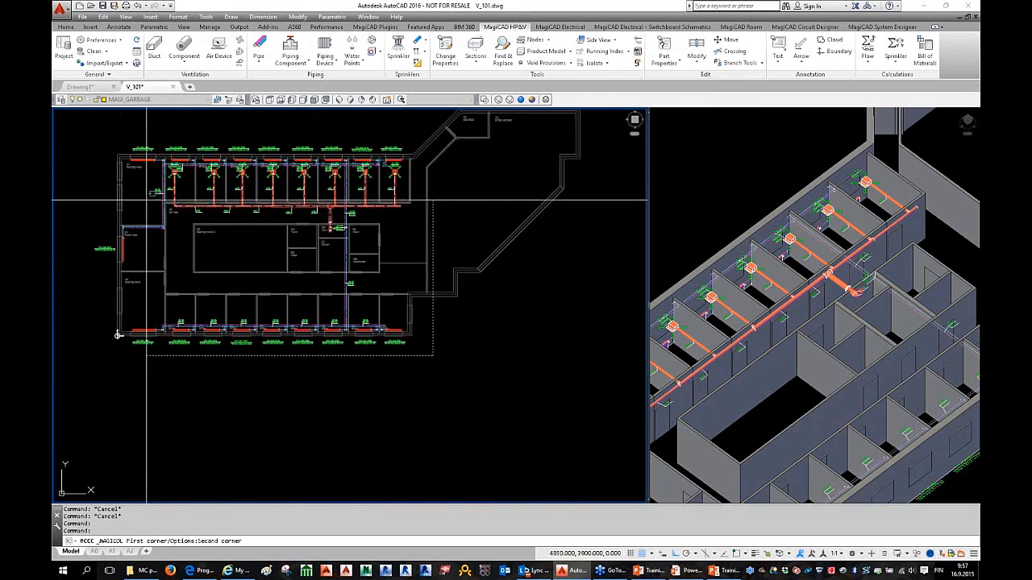
{"action": "left_click", "coordinate": [108, 184]}
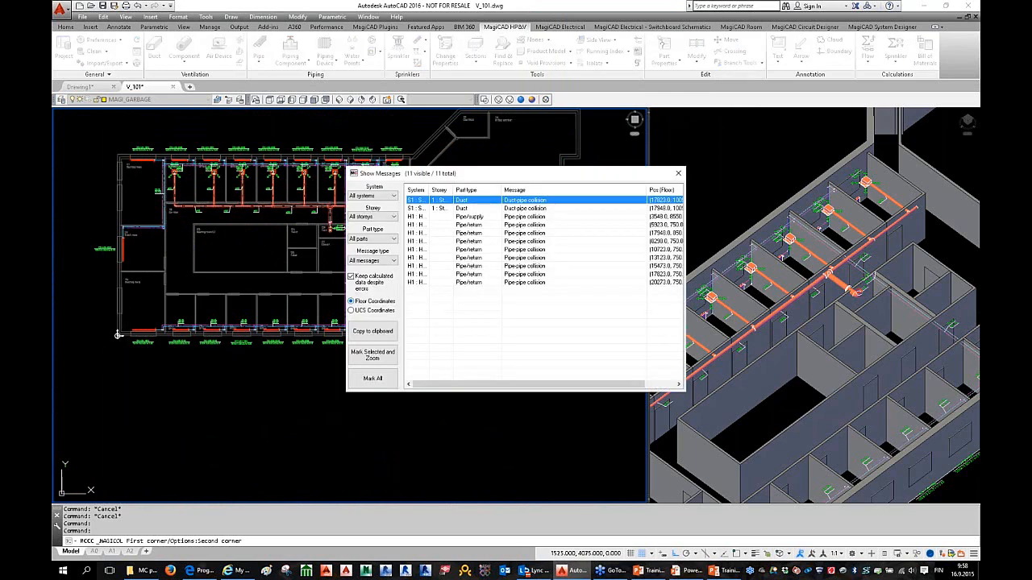
Step: Select the second duct-pipe collision in the list and mark and zoom to it
{"action": "left_click", "coordinate": [523, 252]}
{"action": "left_click", "coordinate": [520, 282]}
{"action": "left_click", "coordinate": [514, 249]}
{"action": "left_click", "coordinate": [506, 225]}
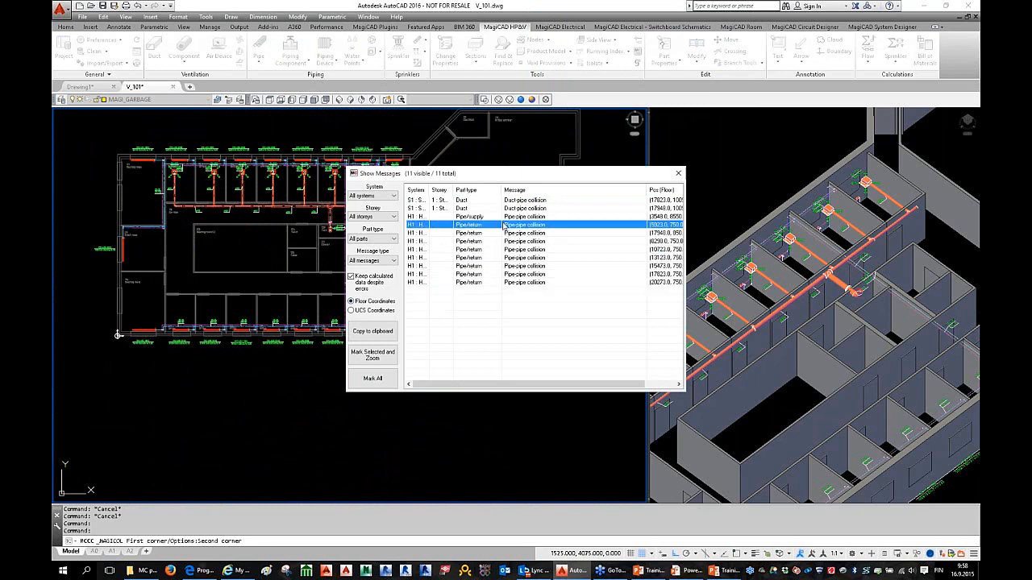
{"action": "left_click", "coordinate": [499, 209]}
{"action": "left_click", "coordinate": [498, 201]}
{"action": "left_click", "coordinate": [498, 208]}
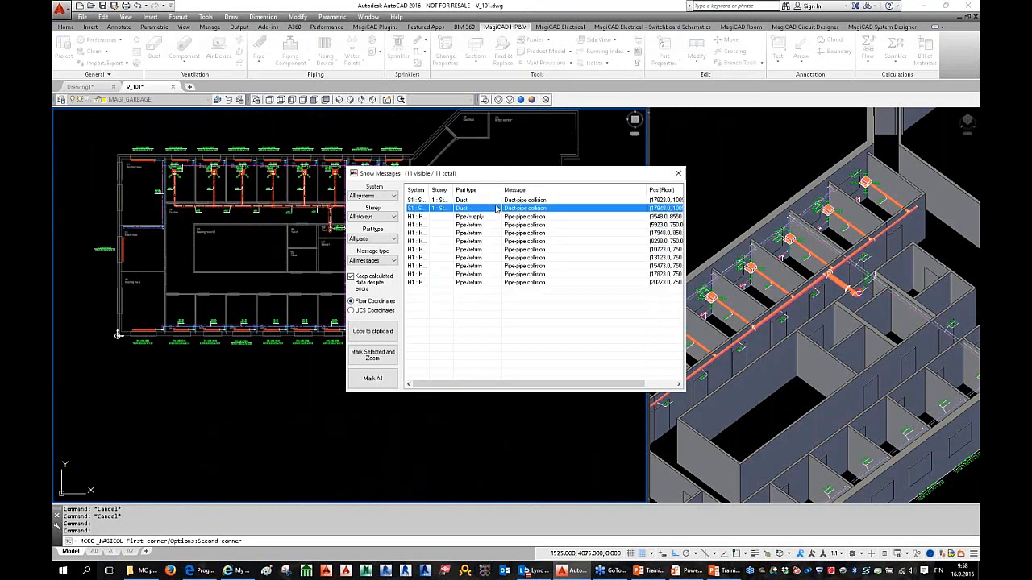
{"action": "left_click", "coordinate": [499, 201]}
{"action": "left_click", "coordinate": [498, 208]}
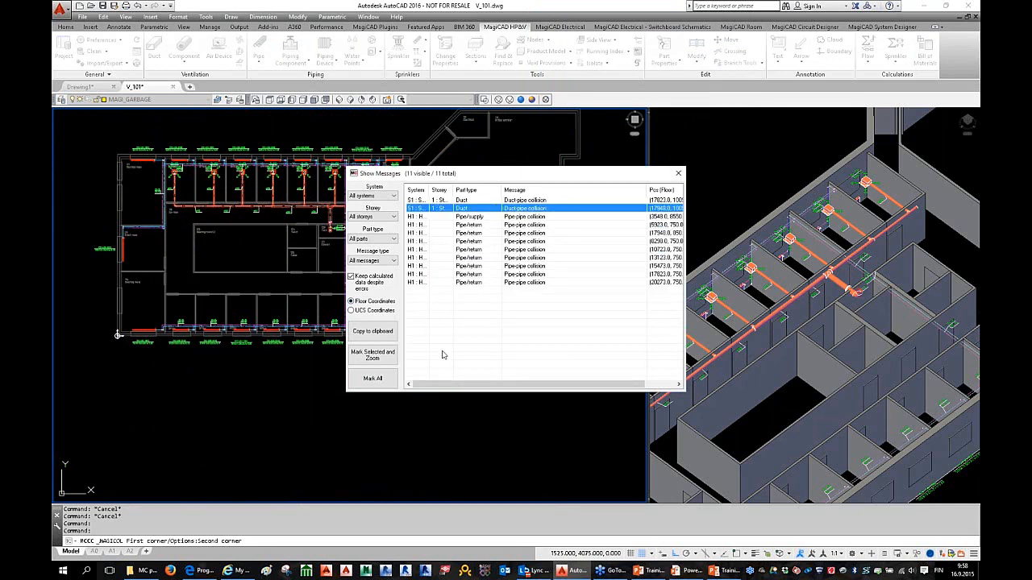
{"action": "left_click", "coordinate": [373, 356]}
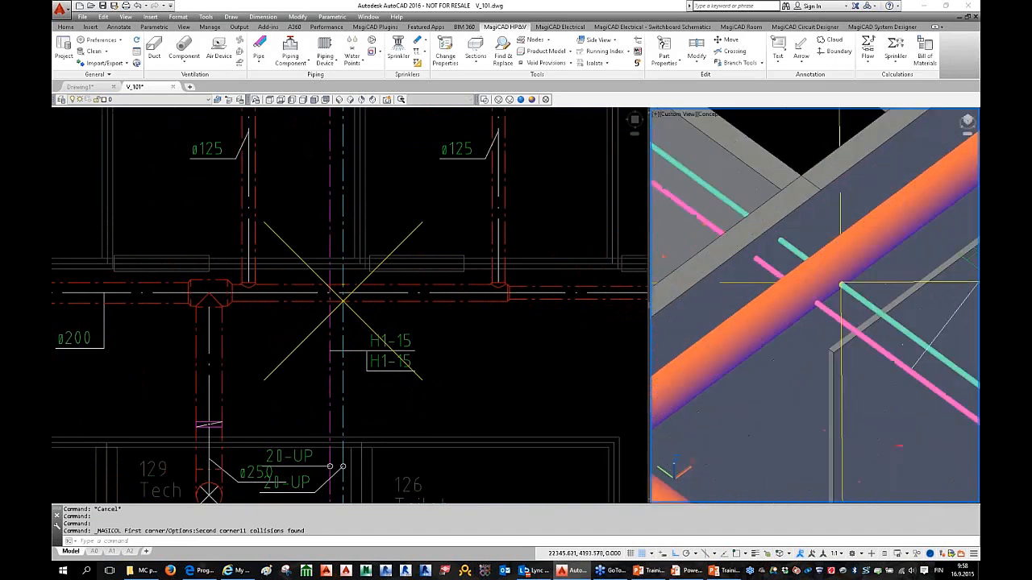
Step: Orbit around the collision in 3D, then clear the collision marker lines with Clean Garbage Layer
{"action": "middle_click_drag", "start_coordinate": [850, 257], "coordinate": [670, 314], "text": "shift"}
{"action": "key", "text": "Escape"}
{"action": "left_click", "coordinate": [467, 345]}
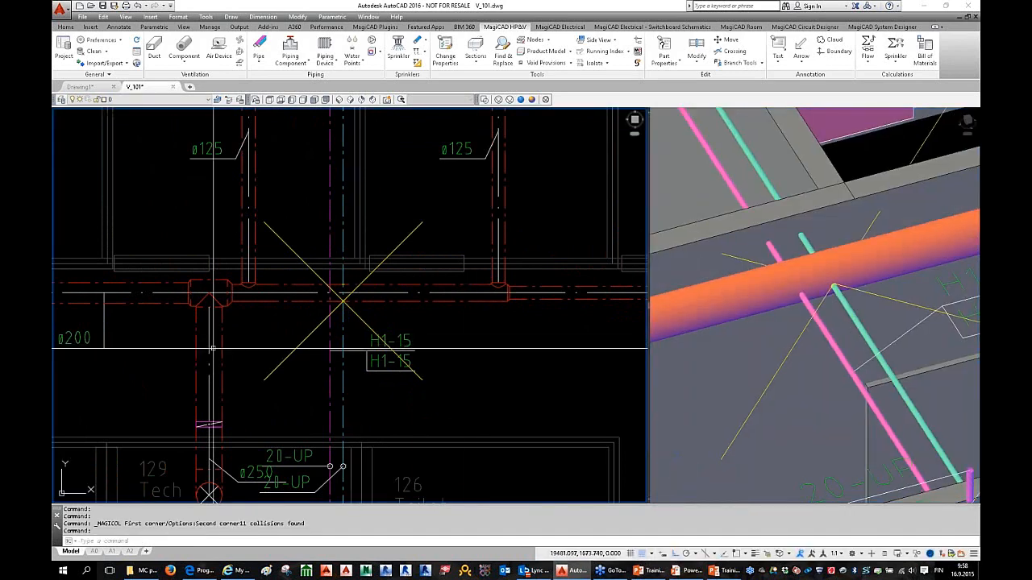
{"action": "left_click", "coordinate": [95, 52]}
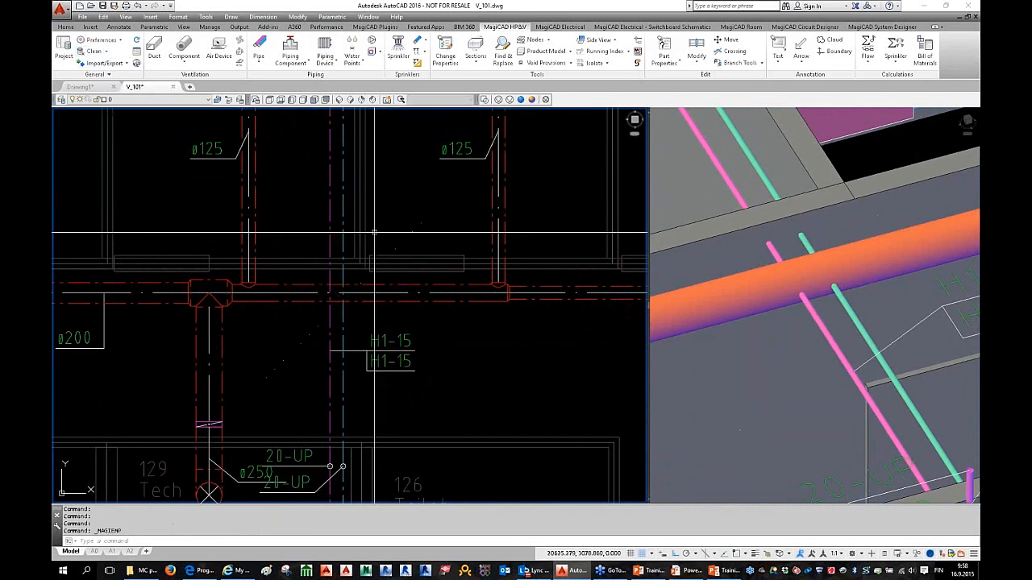
{"action": "mouse_move", "coordinate": [373, 294]}
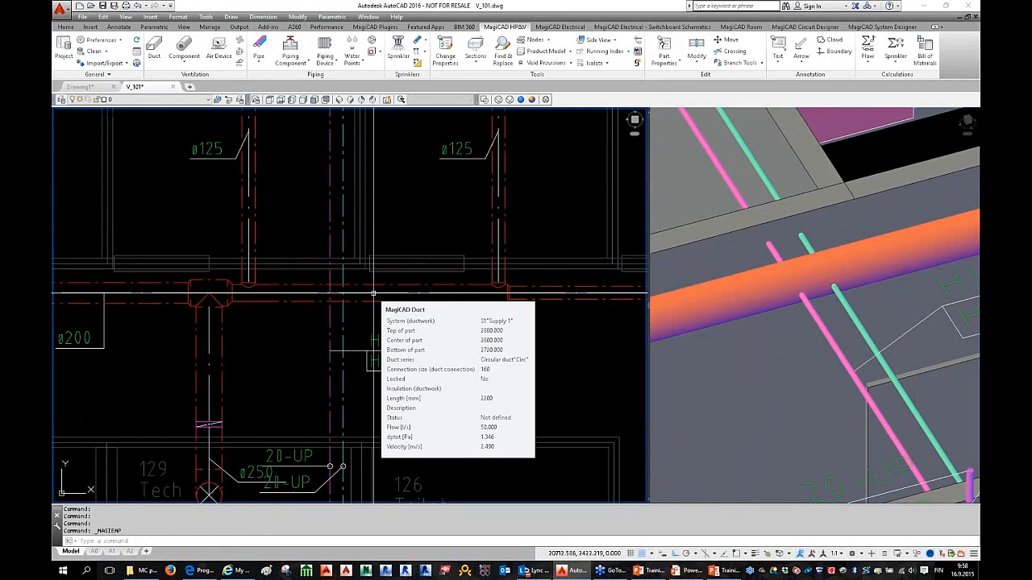
{"action": "scroll", "coordinate": [374, 294], "scroll_direction": "down", "scroll_amount": 5}
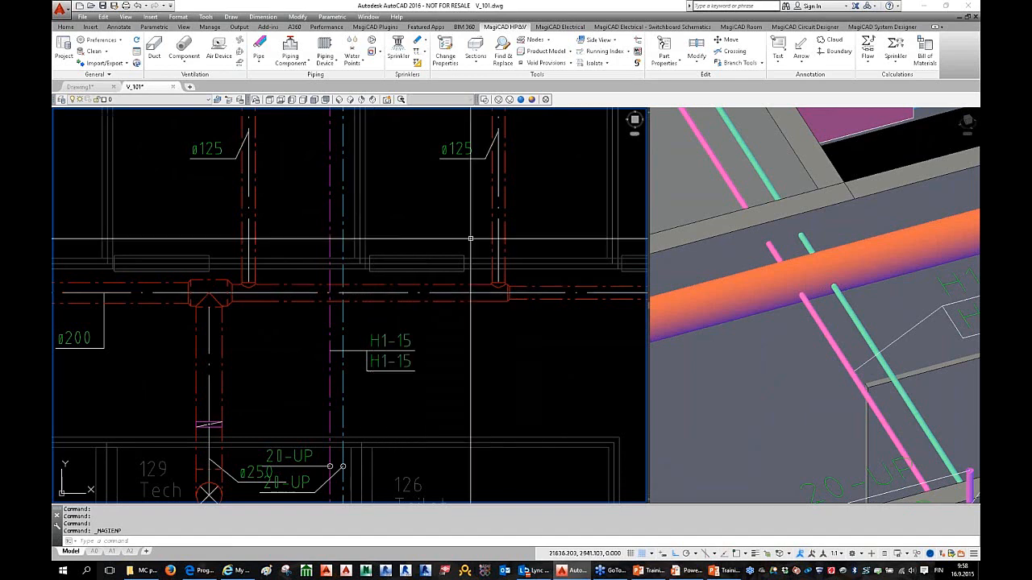
Step: Orbit the 3D view from above to check the Supply 1 duct over the heating pipes
{"action": "left_click", "coordinate": [838, 302]}
{"action": "middle_click_drag", "start_coordinate": [838, 303], "coordinate": [773, 224], "text": "shift"}
{"action": "left_click", "coordinate": [772, 221]}
{"action": "key", "text": "Escape"}
{"action": "key", "text": "Escape"}
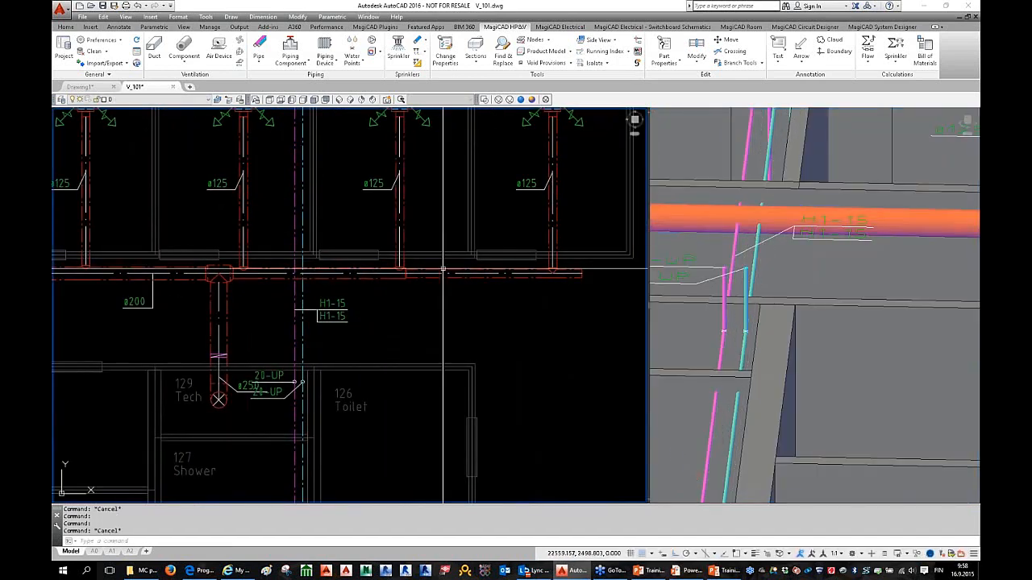
{"action": "left_click", "coordinate": [435, 142]}
{"action": "middle_click_drag", "start_coordinate": [434, 140], "coordinate": [442, 143]}
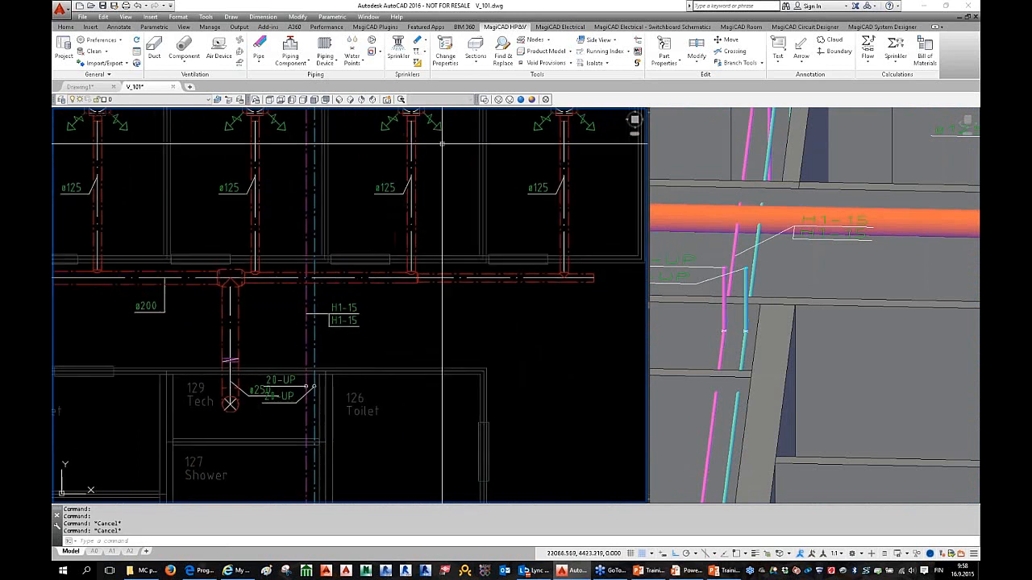
Step: Start a duct crossing at a point on the supply duct with tolerance 60
{"action": "left_click", "coordinate": [735, 52]}
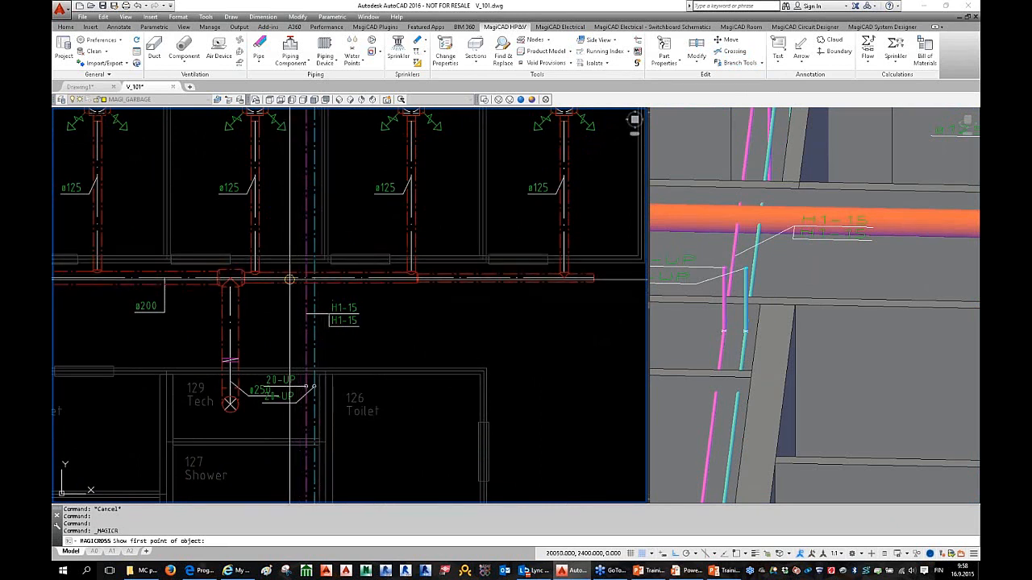
{"action": "scroll", "coordinate": [289, 279], "scroll_direction": "up", "scroll_amount": 2}
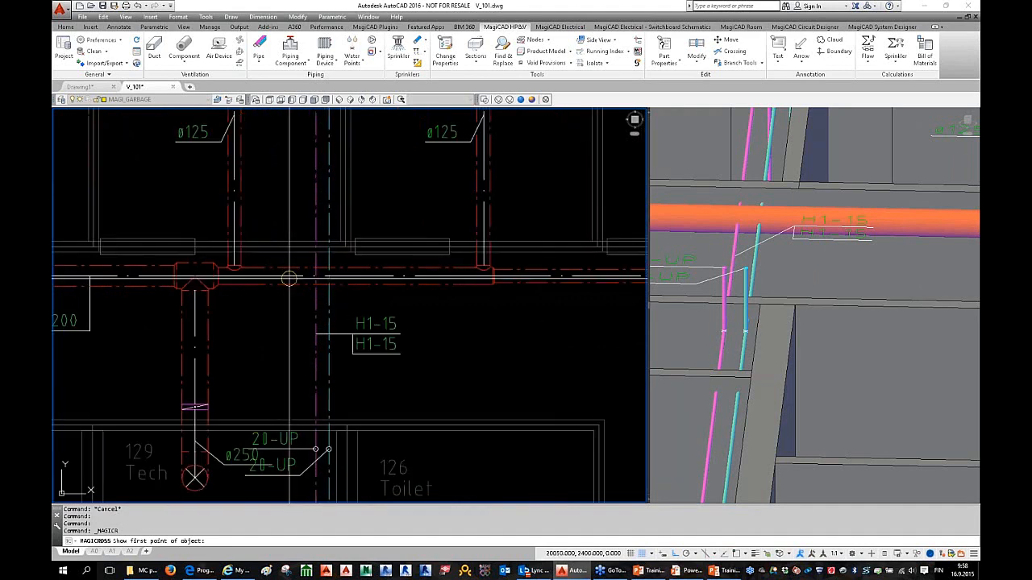
{"action": "left_click", "coordinate": [361, 276]}
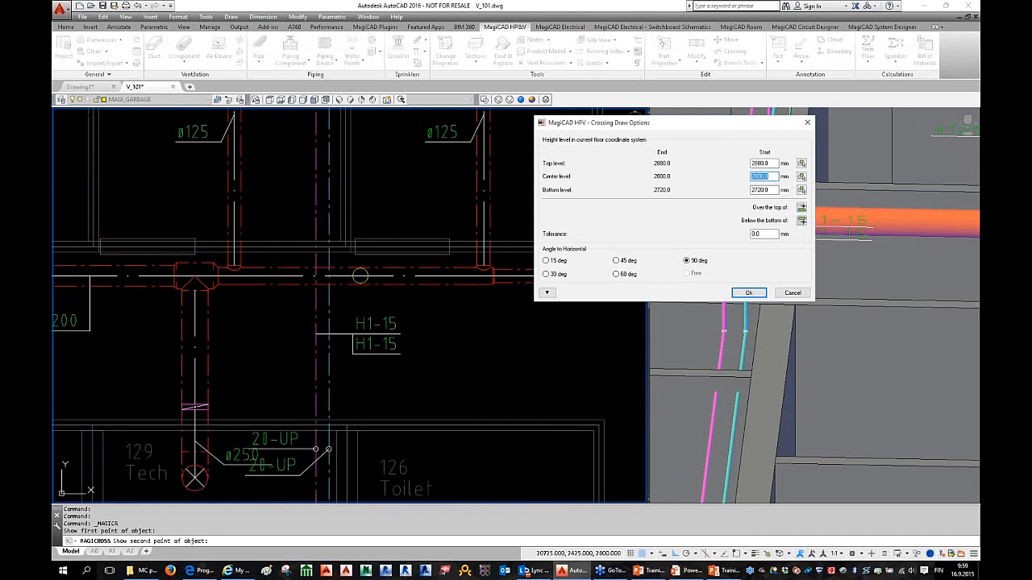
{"action": "left_click", "coordinate": [762, 234]}
{"action": "type", "text": "60"}
Step: Route the crossing over the referenced heating pipe at a 30° angle and create it
{"action": "left_click", "coordinate": [802, 208]}
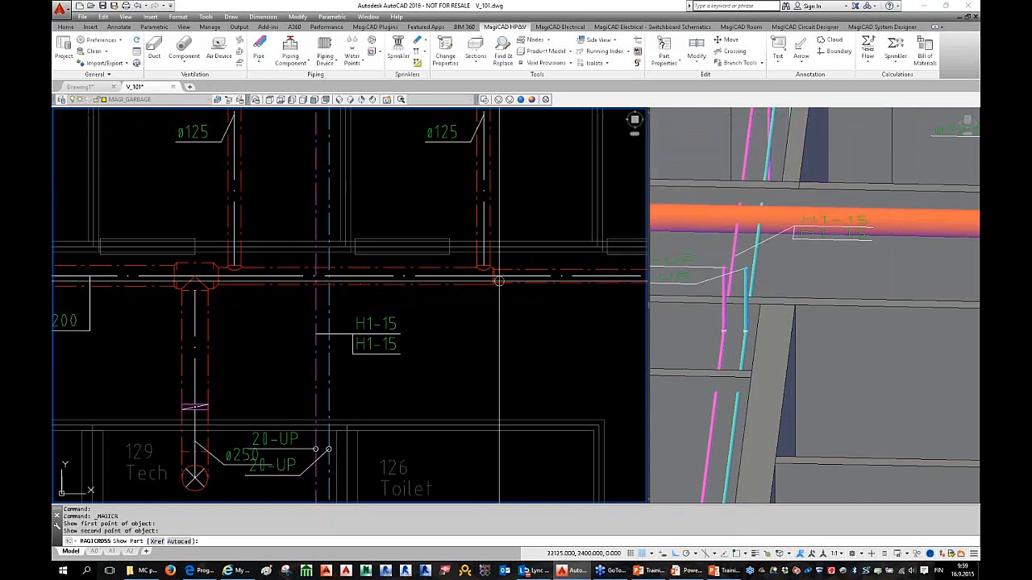
{"action": "right_click", "coordinate": [346, 296]}
{"action": "left_click", "coordinate": [389, 335]}
{"action": "left_click", "coordinate": [331, 304]}
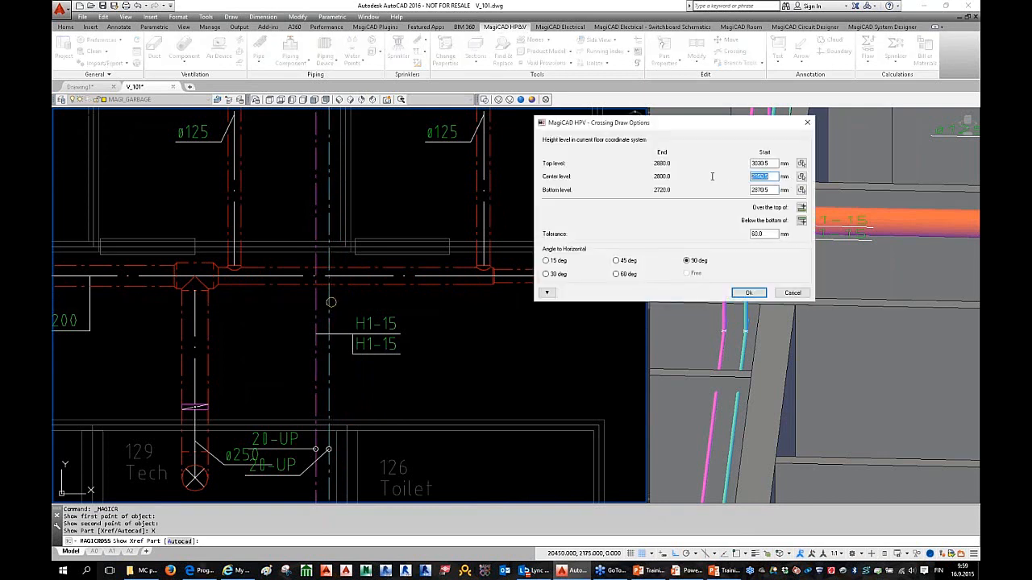
{"action": "key", "text": "Tab"}
{"action": "left_click", "coordinate": [569, 278]}
{"action": "left_click", "coordinate": [746, 294]}
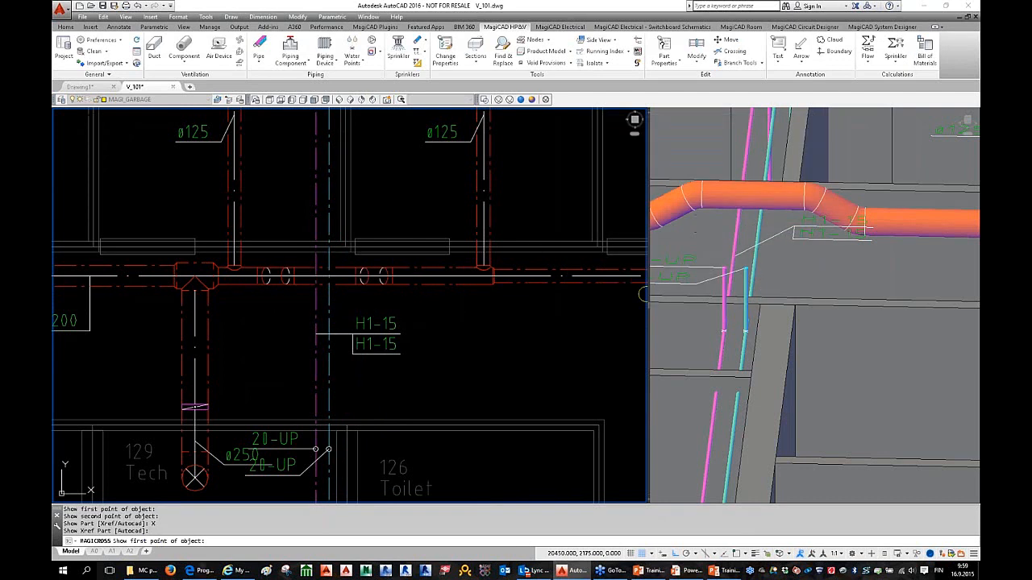
{"action": "key", "text": "Escape"}
{"action": "key", "text": "Escape"}
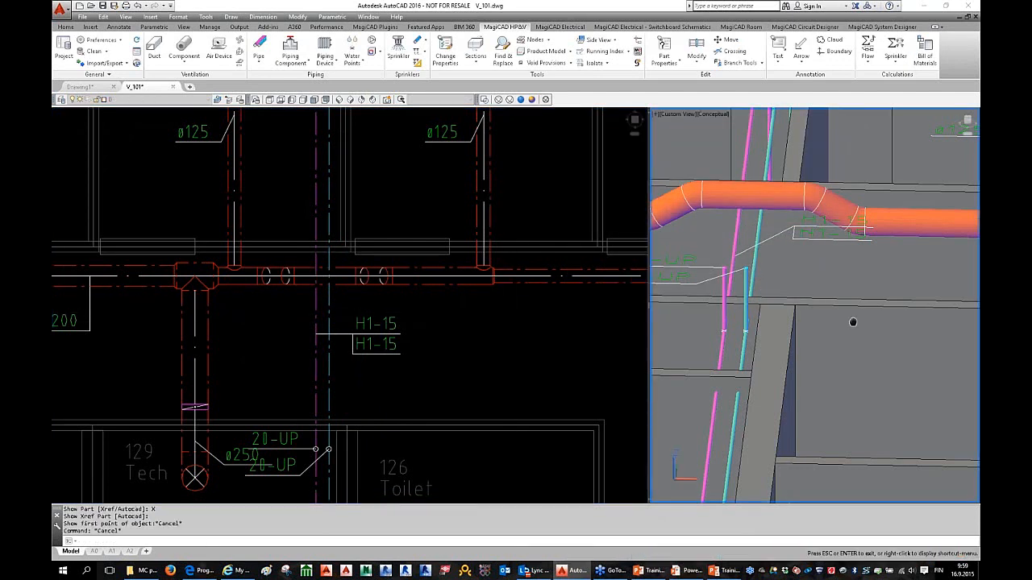
Step: Move the first set of crossing parts further along the duct
{"action": "middle_click_drag", "start_coordinate": [852, 323], "coordinate": [831, 290], "text": "shift"}
{"action": "scroll", "coordinate": [840, 307], "scroll_direction": "up", "scroll_amount": 4}
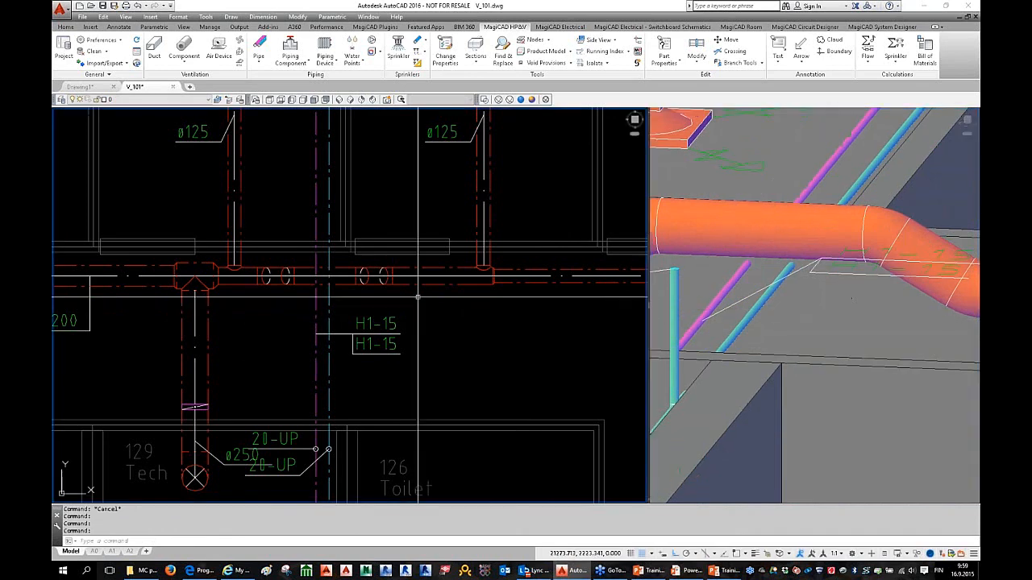
{"action": "middle_click_drag", "start_coordinate": [403, 291], "coordinate": [483, 303]}
{"action": "scroll", "coordinate": [786, 292], "scroll_direction": "down", "scroll_amount": 3}
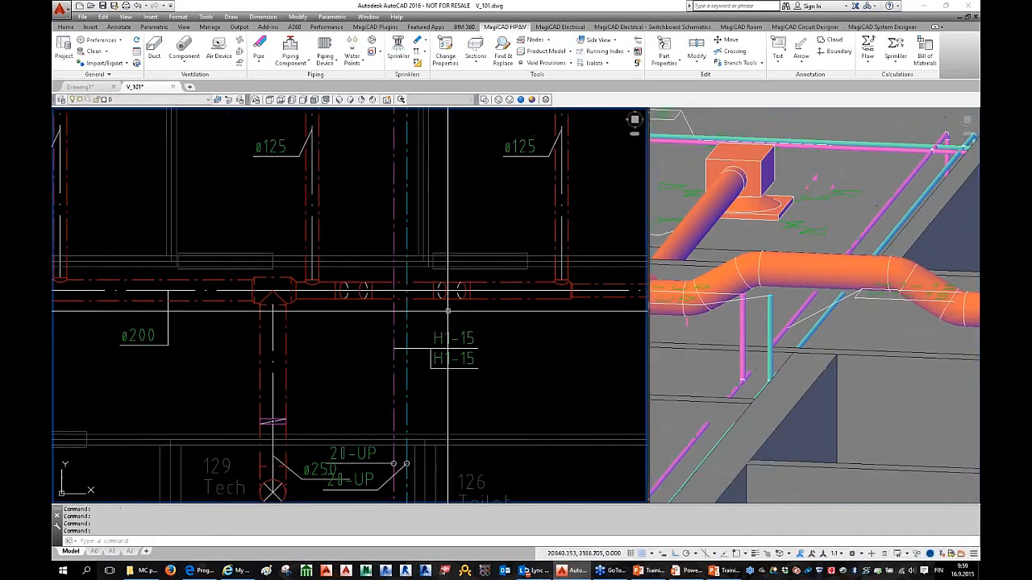
{"action": "scroll", "coordinate": [470, 292], "scroll_direction": "up", "scroll_amount": 4}
{"action": "left_click", "coordinate": [419, 273]}
{"action": "left_click", "coordinate": [525, 298]}
{"action": "right_click", "coordinate": [495, 295]}
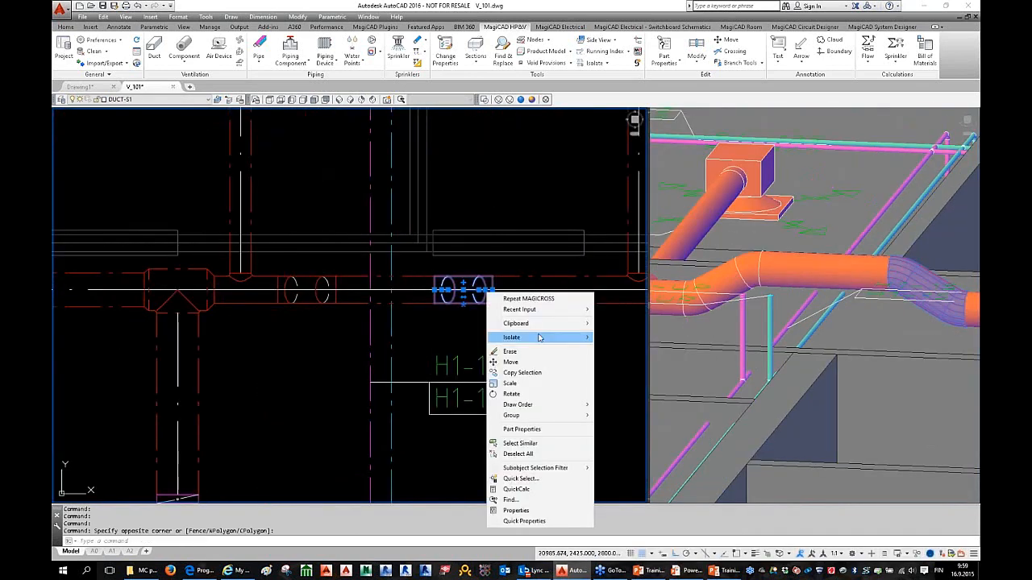
{"action": "left_click", "coordinate": [511, 363]}
{"action": "left_click", "coordinate": [520, 292]}
{"action": "left_click", "coordinate": [452, 295]}
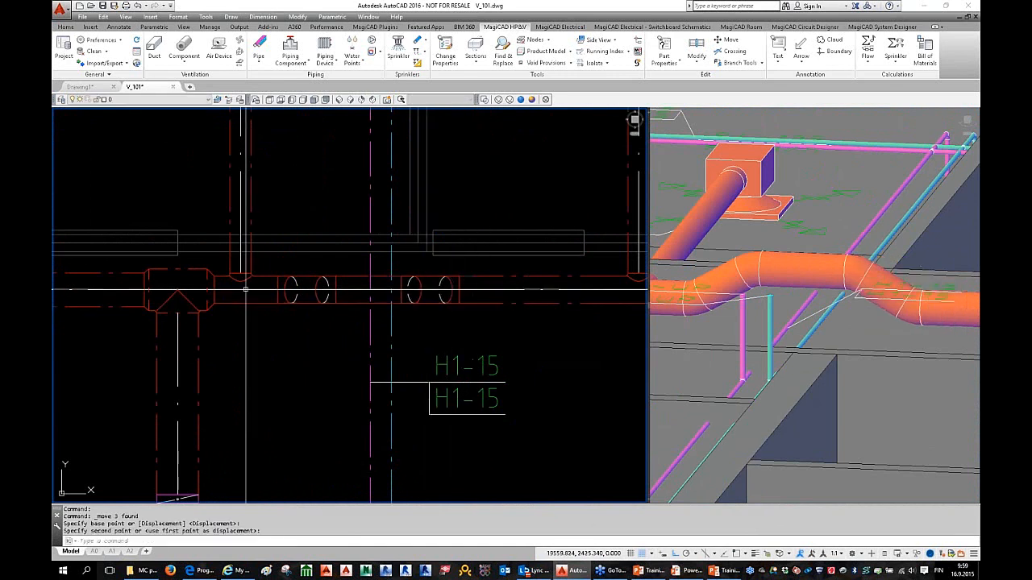
Step: Move the other crossing bend along the duct to spread the rise
{"action": "left_click", "coordinate": [261, 268]}
{"action": "left_click", "coordinate": [378, 318]}
{"action": "right_click", "coordinate": [309, 294]}
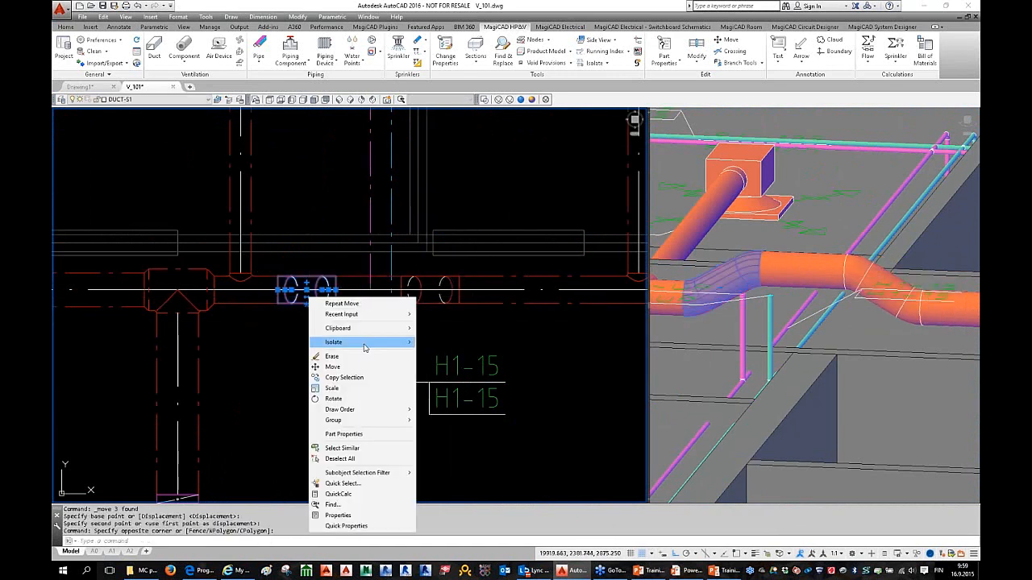
{"action": "left_click", "coordinate": [363, 368]}
{"action": "left_click", "coordinate": [345, 307]}
{"action": "key", "text": "Escape"}
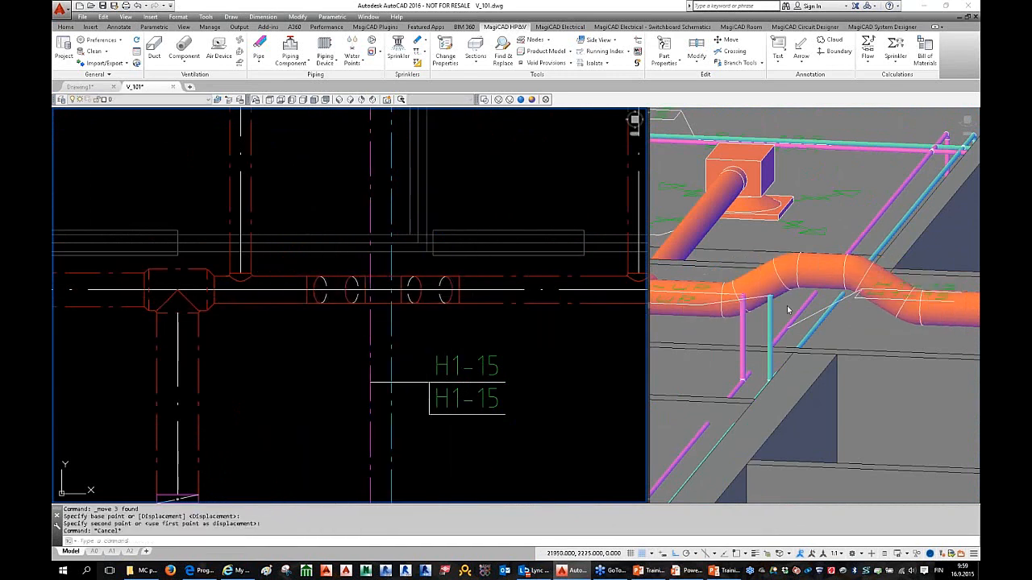
Step: Orbit the 3D view to check the raised crossing, then zoom out to the whole floor
{"action": "middle_click_drag", "start_coordinate": [807, 338], "coordinate": [935, 306], "text": "shift"}
{"action": "key", "text": "Escape"}
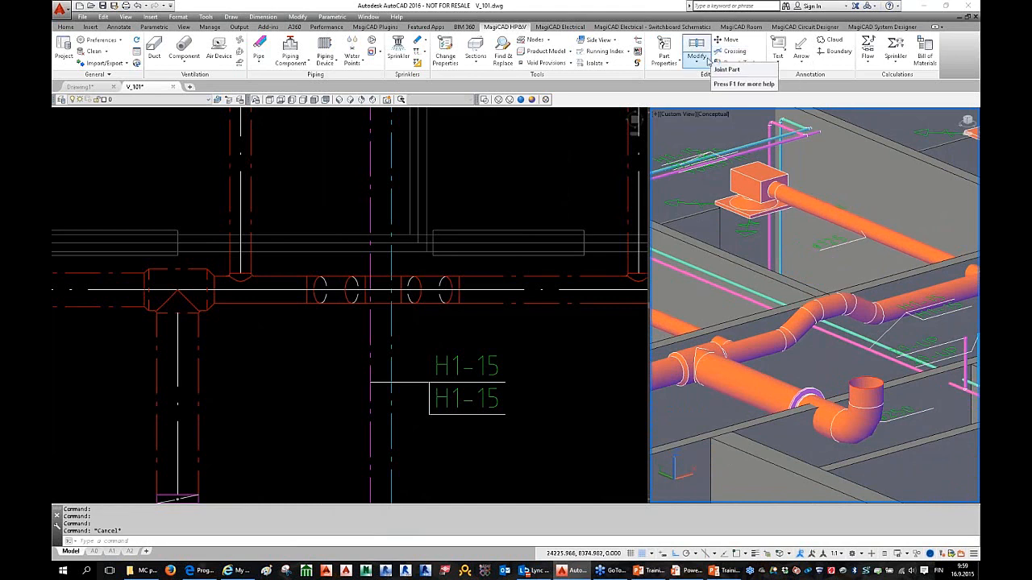
{"action": "key", "text": "Escape"}
{"action": "key", "text": "Escape"}
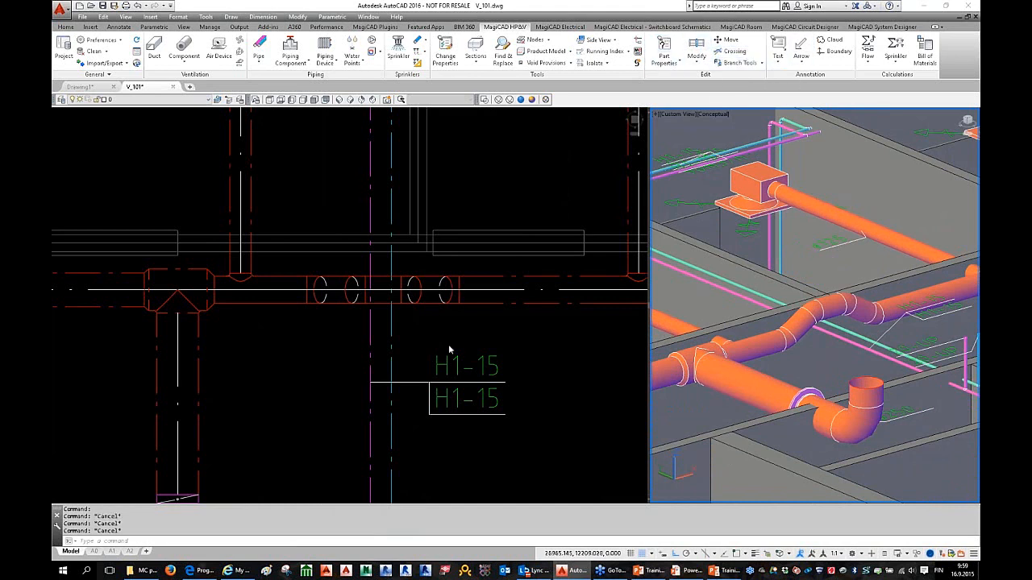
{"action": "key", "text": "Escape"}
{"action": "scroll", "coordinate": [487, 334], "scroll_direction": "down", "scroll_amount": 5}
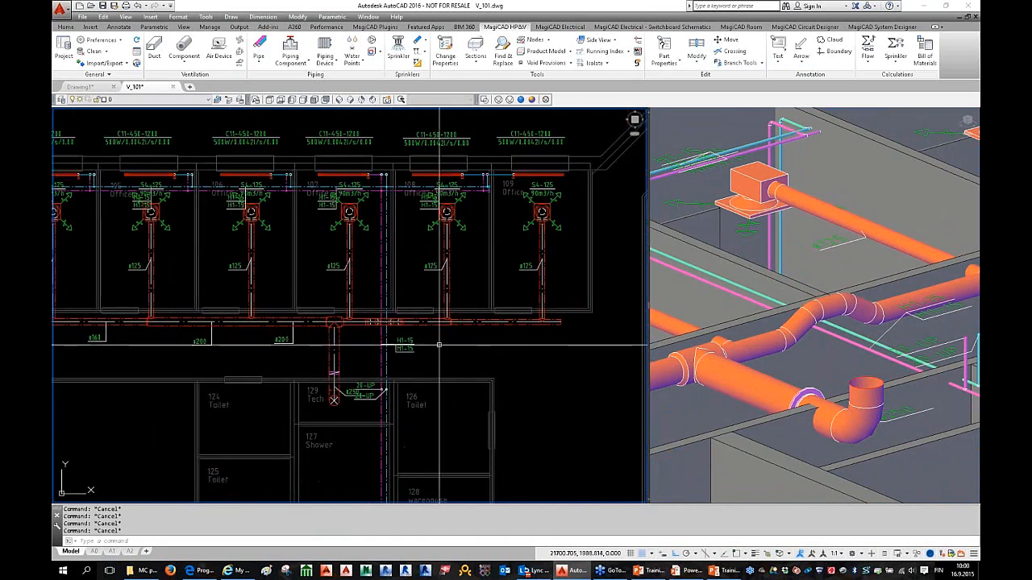
{"action": "scroll", "coordinate": [488, 306], "scroll_direction": "down", "scroll_amount": 3}
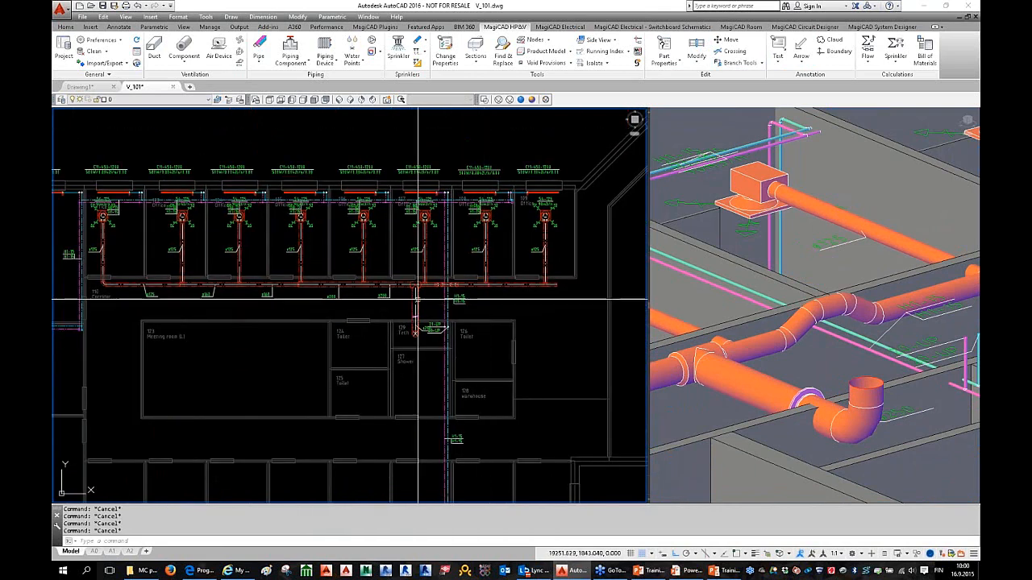
{"action": "mouse_move", "coordinate": [414, 306]}
{"action": "middle_mouse_down"}
{"action": "mouse_move", "coordinate": [460, 306]}
{"action": "mouse_move", "coordinate": [431, 309]}
{"action": "middle_mouse_up"}
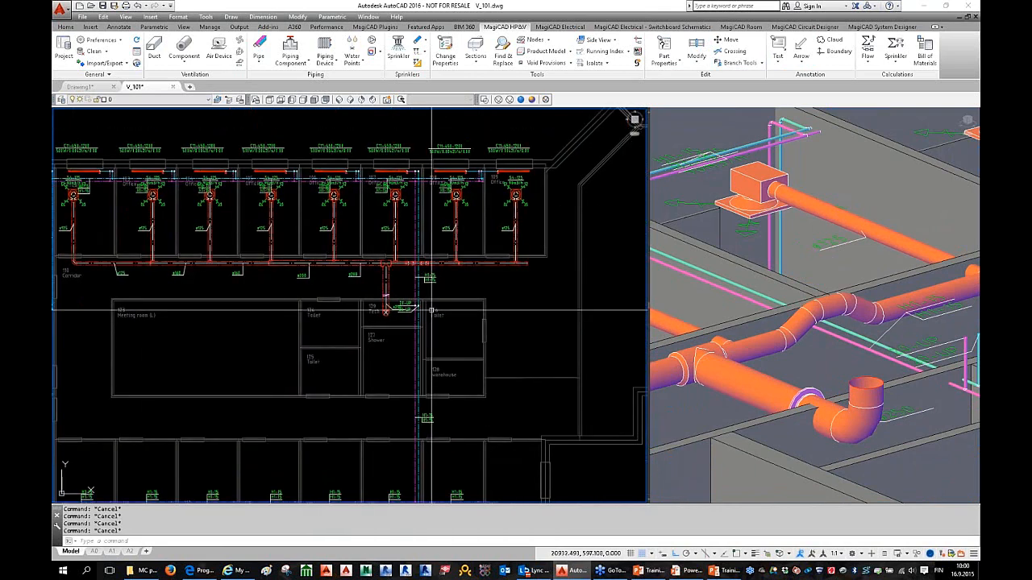
{"action": "scroll", "coordinate": [420, 283], "scroll_direction": "up", "scroll_amount": 3}
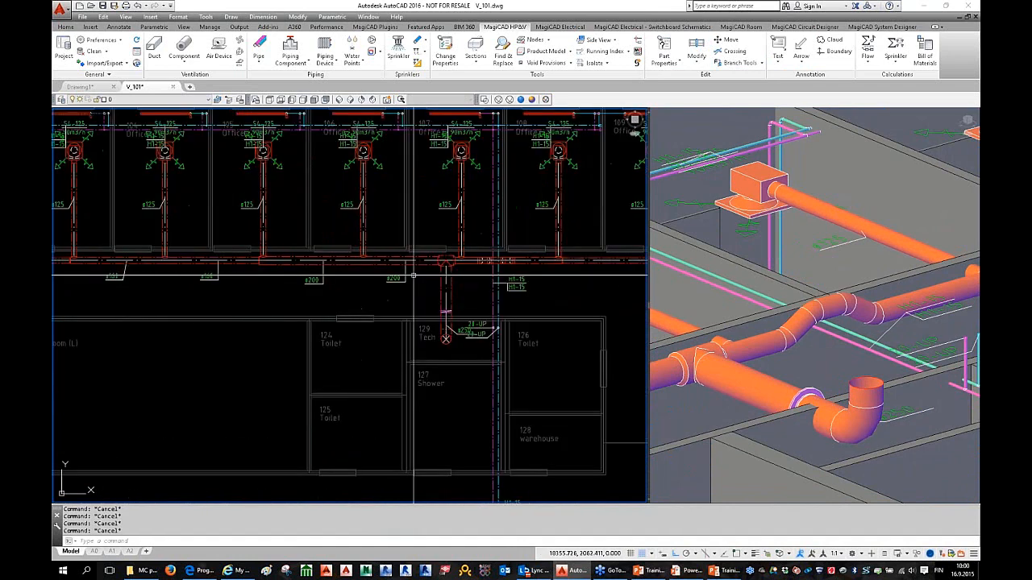
{"action": "scroll", "coordinate": [414, 275], "scroll_direction": "down", "scroll_amount": 3}
{"action": "scroll", "coordinate": [195, 117], "scroll_direction": "up", "scroll_amount": 3}
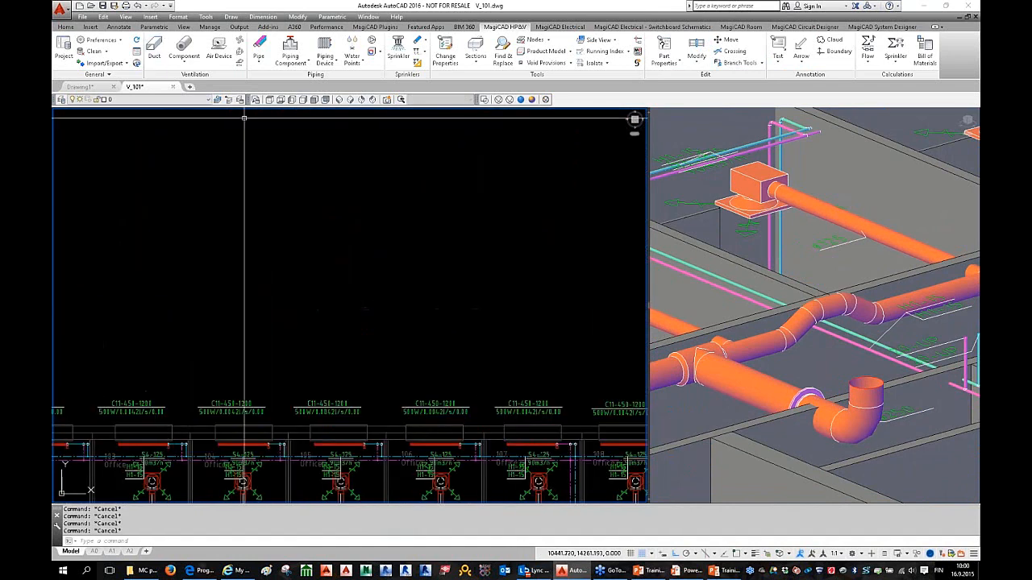
{"action": "scroll", "coordinate": [392, 231], "scroll_direction": "down", "scroll_amount": 5}
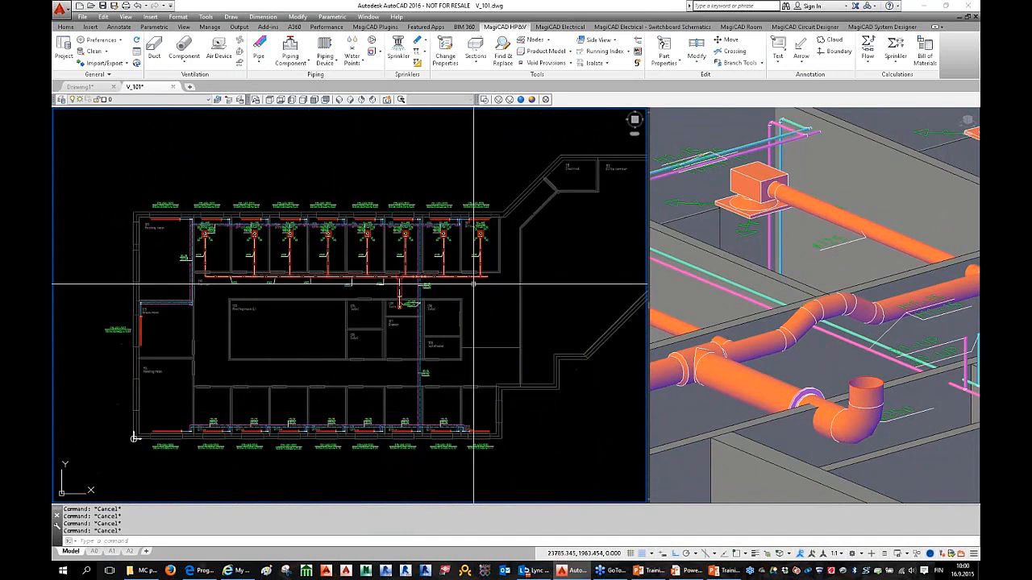
Step: Generate a bill of materials for the Ductworks group in the current drawing
{"action": "left_click", "coordinate": [925, 54]}
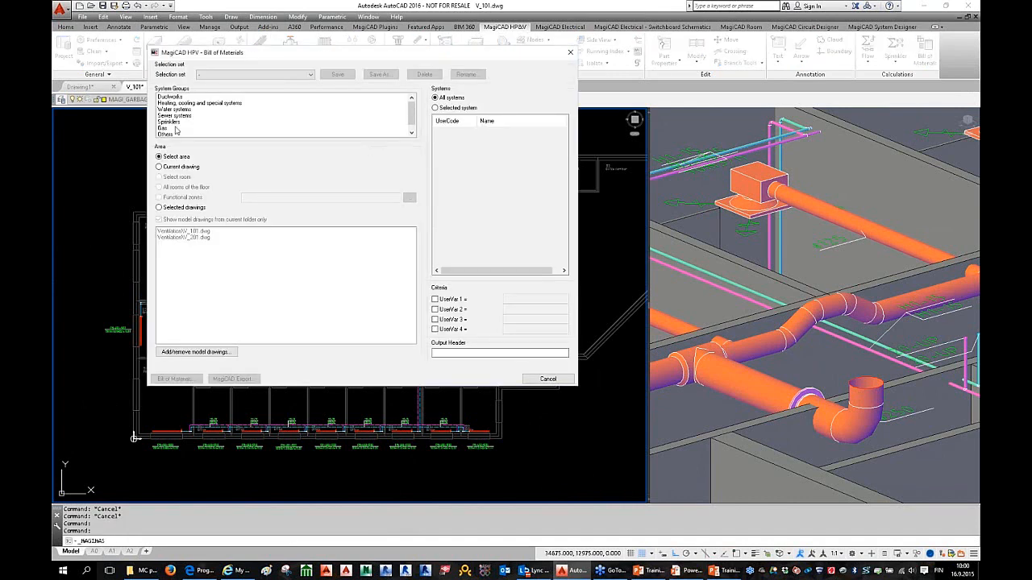
{"action": "left_click", "coordinate": [168, 97]}
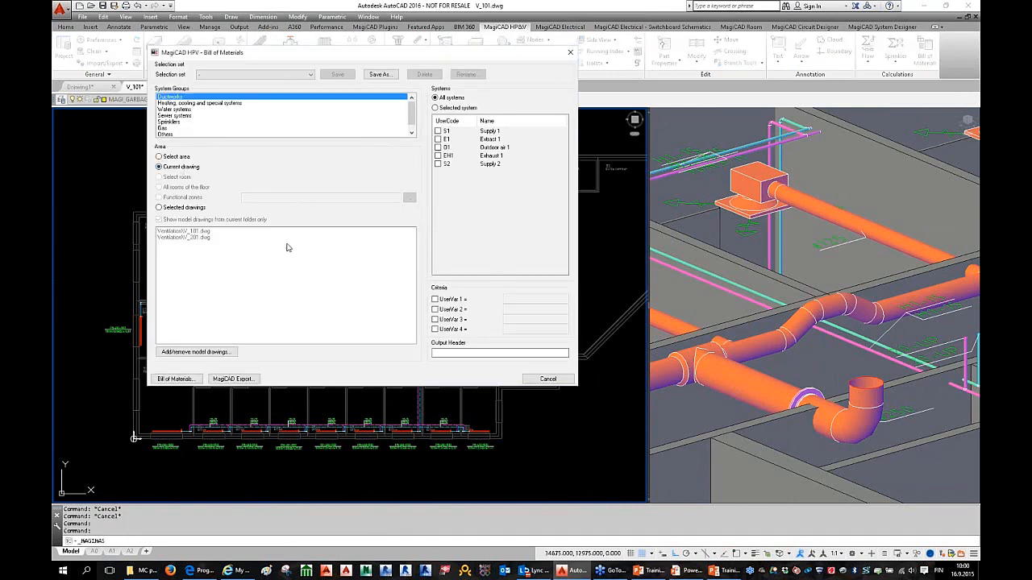
{"action": "left_click", "coordinate": [184, 382]}
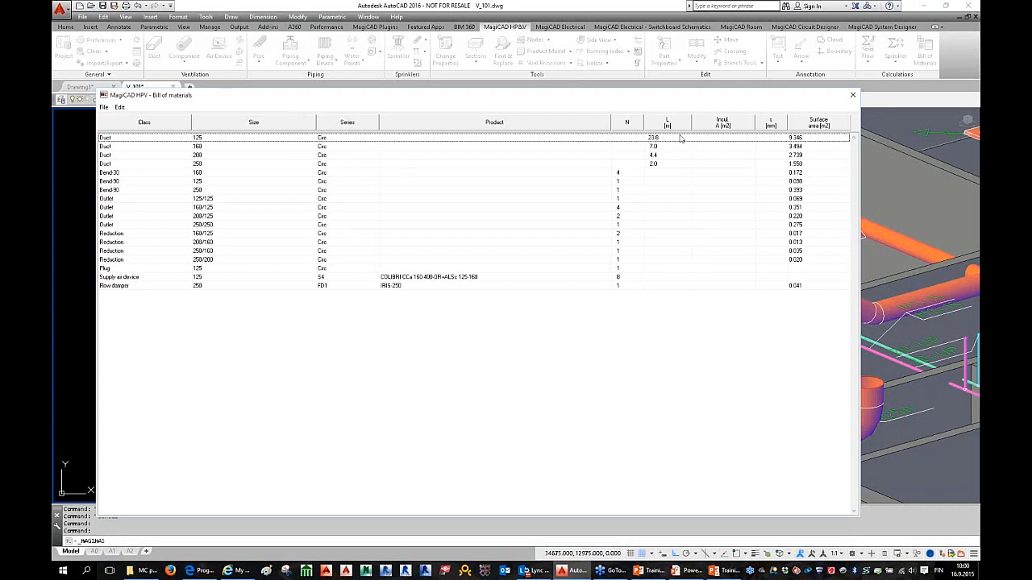
Step: Review the table rows from Duct 160 through Outlet 250/250, reductions, supply air devices and flow damper
{"action": "left_click", "coordinate": [467, 147]}
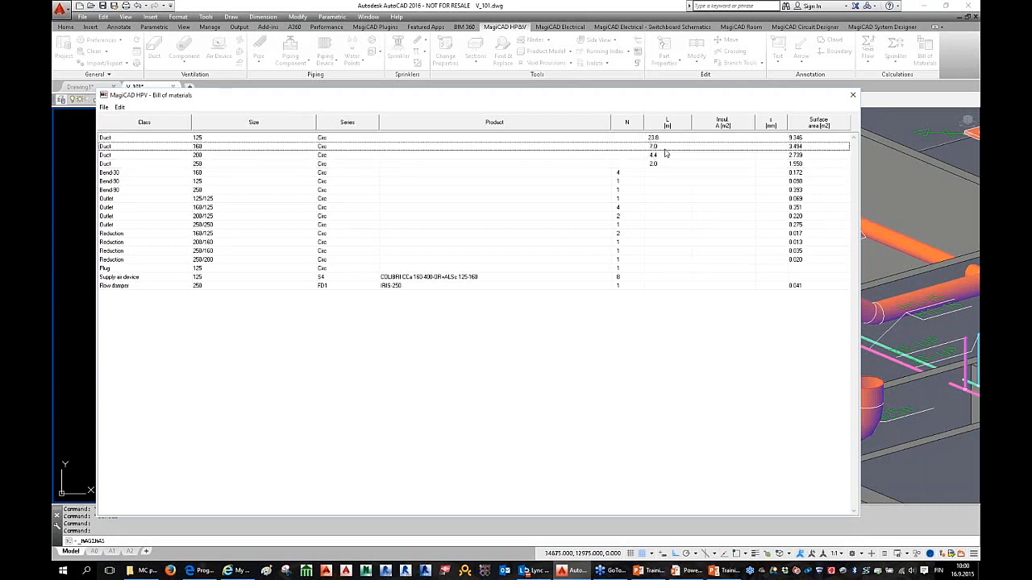
{"action": "left_click", "coordinate": [145, 181]}
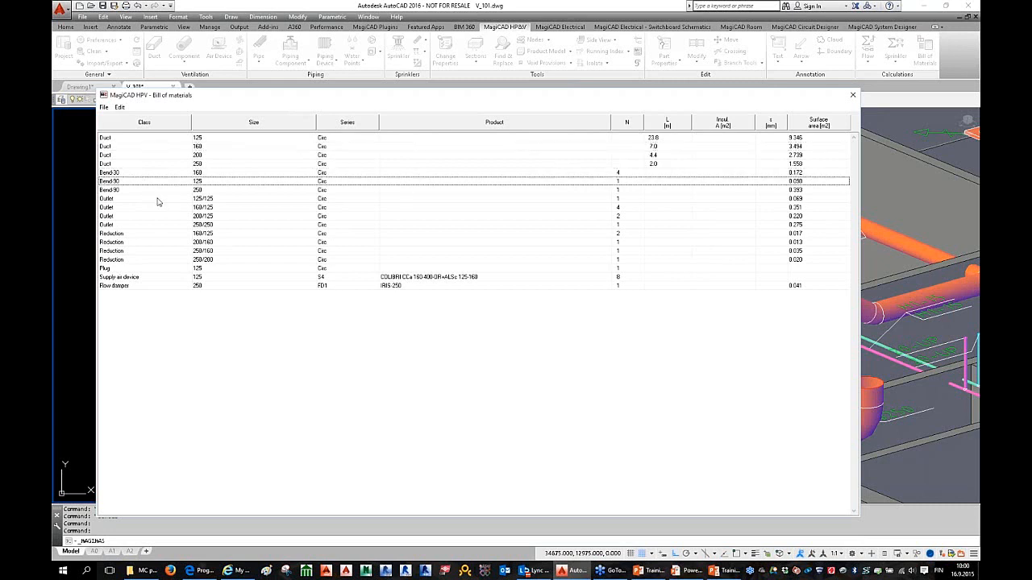
{"action": "left_click", "coordinate": [159, 200]}
{"action": "left_click", "coordinate": [181, 226]}
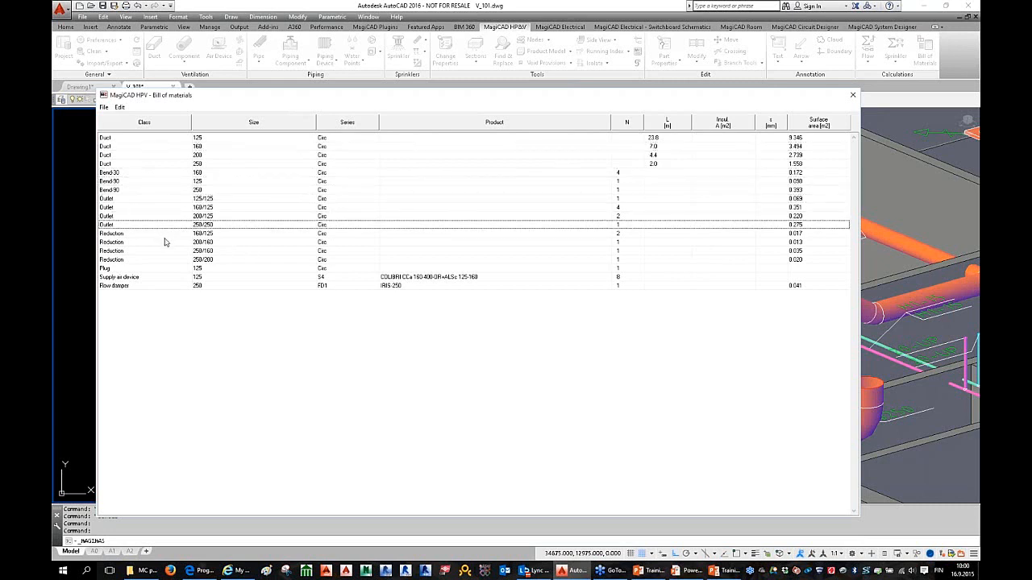
{"action": "left_click", "coordinate": [166, 242]}
{"action": "left_click", "coordinate": [182, 276]}
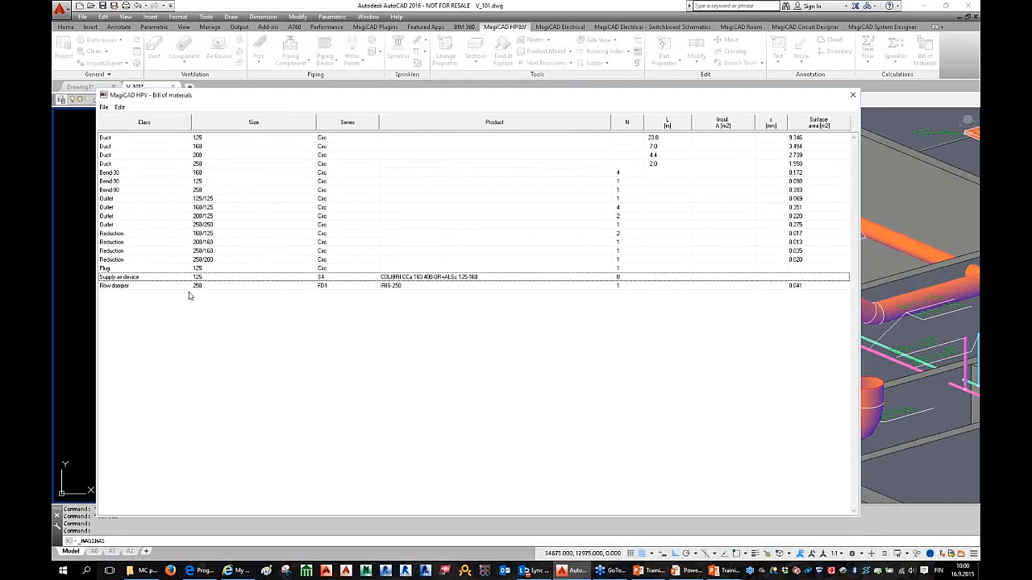
{"action": "left_click", "coordinate": [193, 286]}
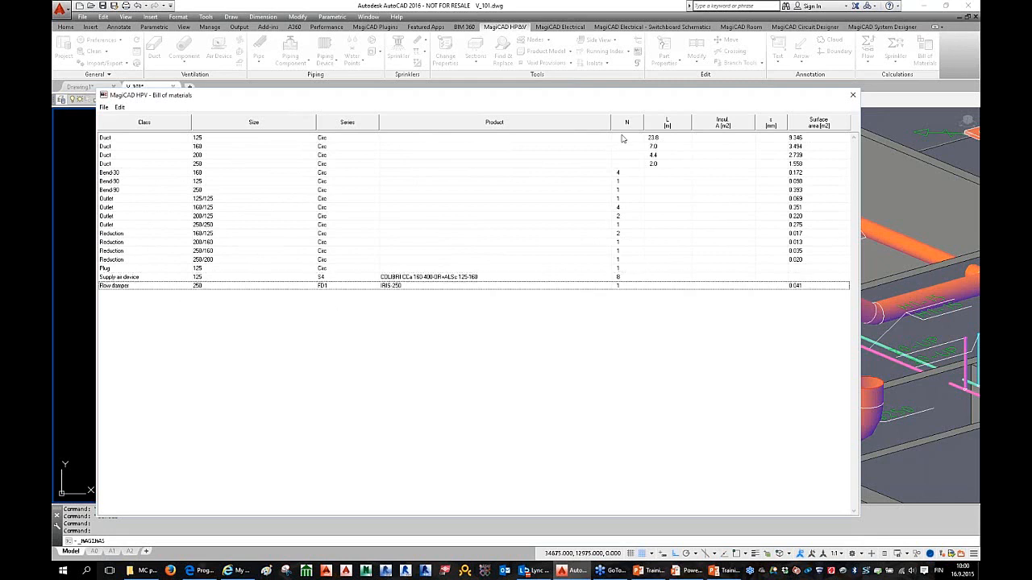
Step: Nudge the table window right, check its copy options without copying, then close it
{"action": "left_click_drag", "start_coordinate": [195, 100], "coordinate": [226, 103]}
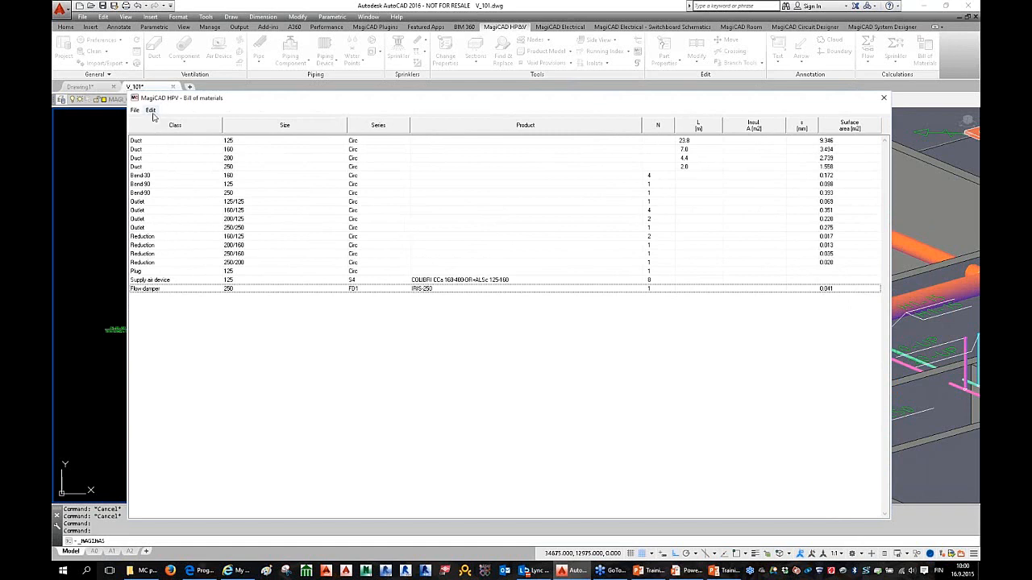
{"action": "left_click", "coordinate": [152, 111]}
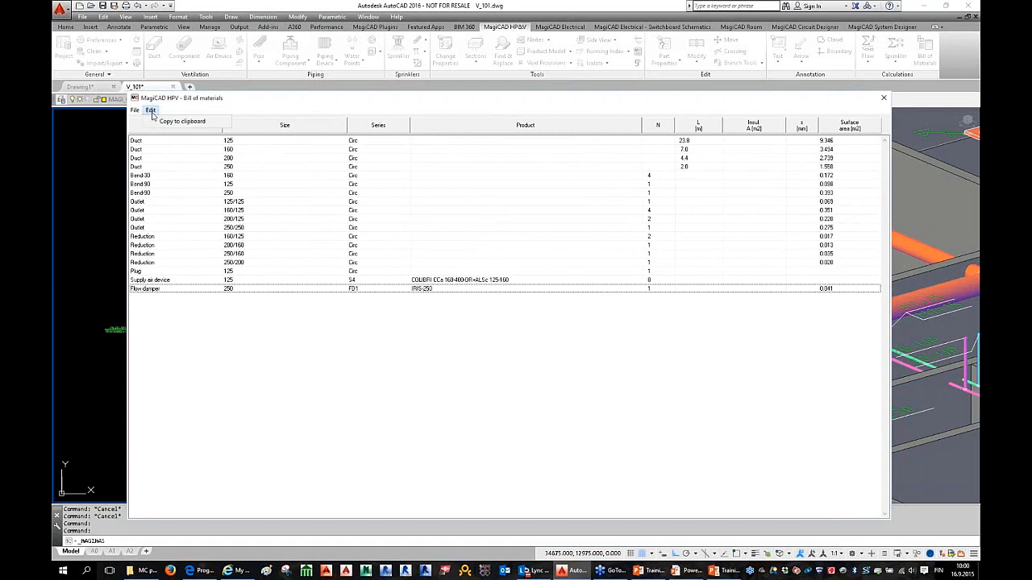
{"action": "left_click", "coordinate": [584, 110]}
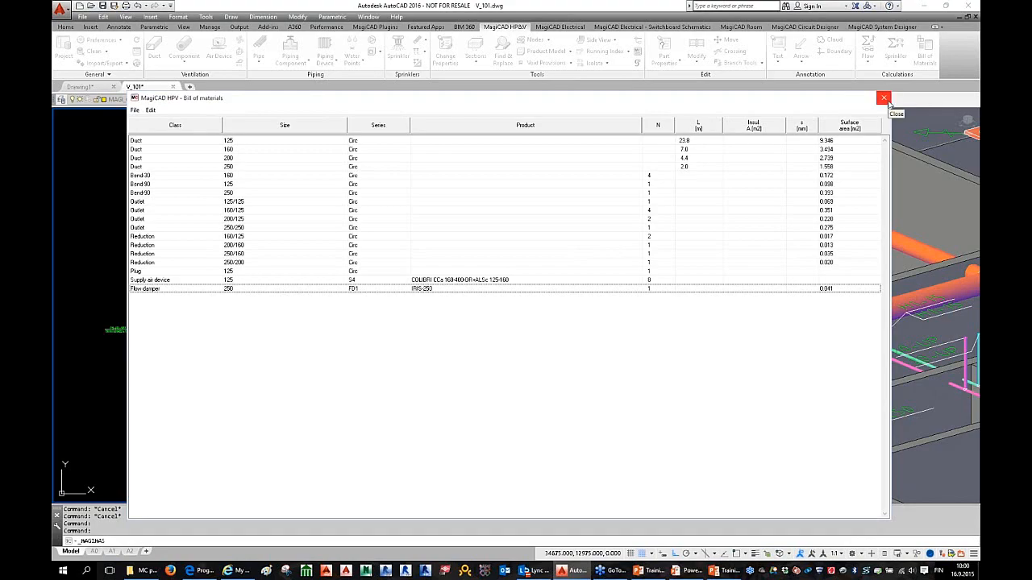
{"action": "left_click", "coordinate": [884, 100]}
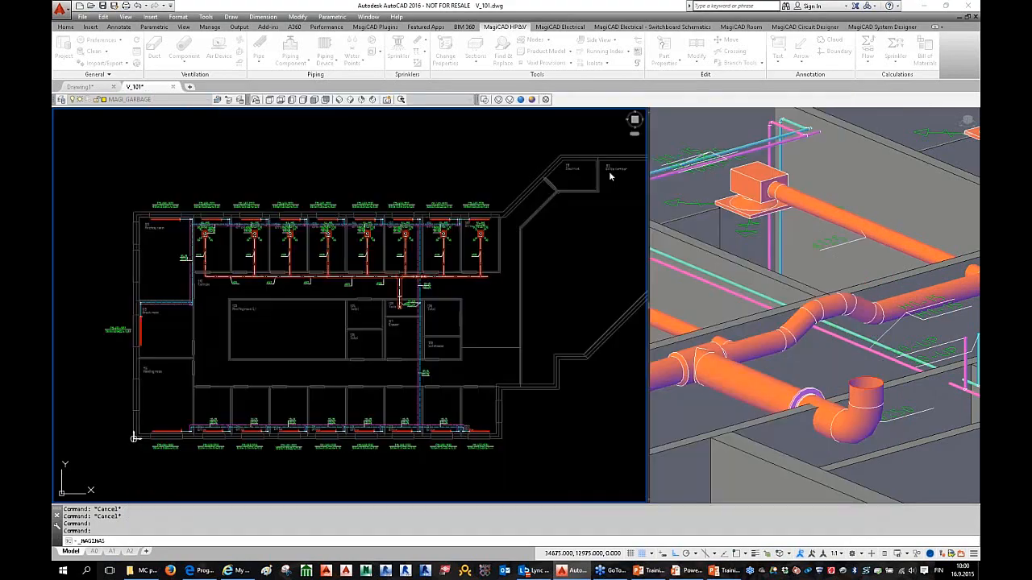